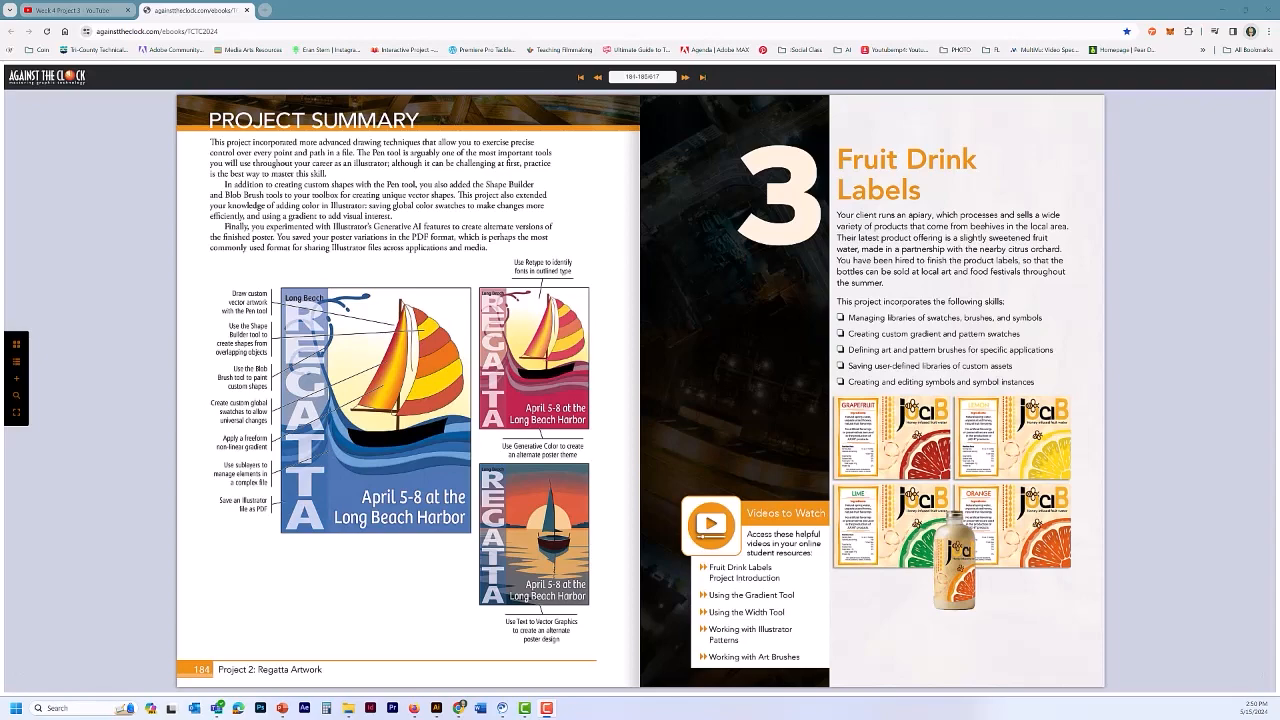
- Switch to Illustrator and browse for a file to open in the AI24 RF Files folder of TCTC Student Files_2024
{"action": "key", "text": "alt+Tab"}
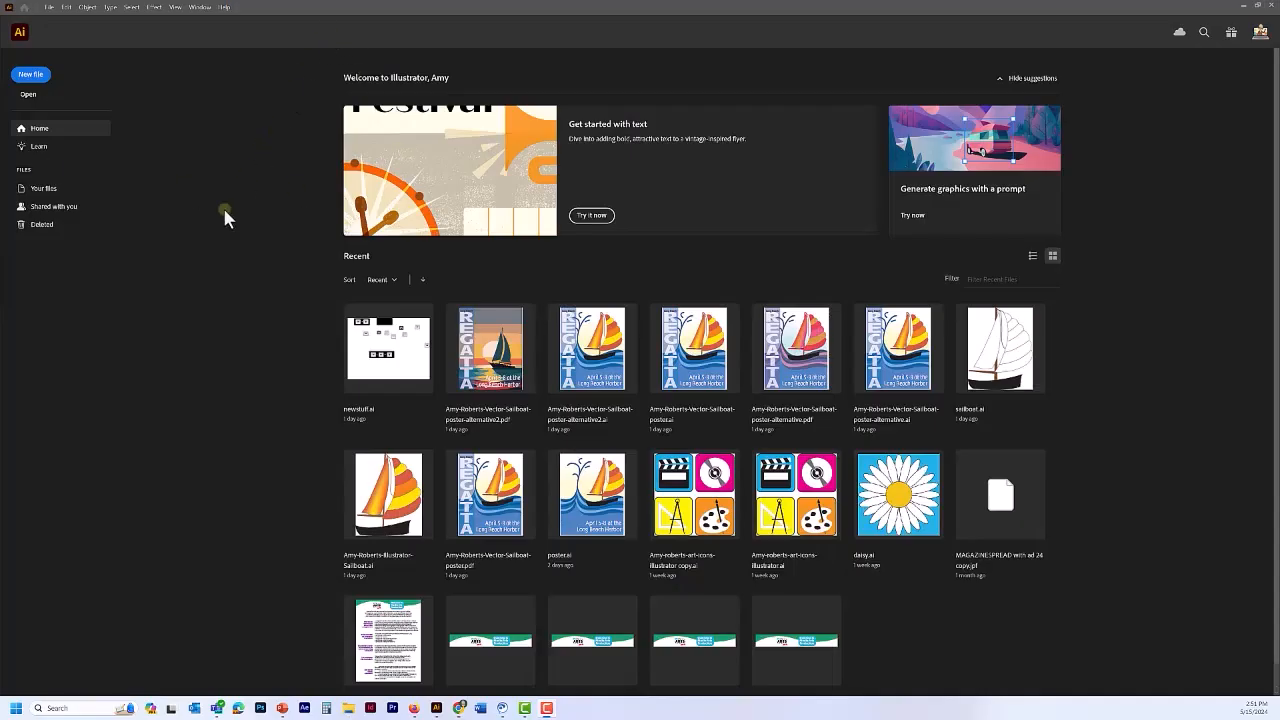
{"action": "left_click", "coordinate": [28, 96]}
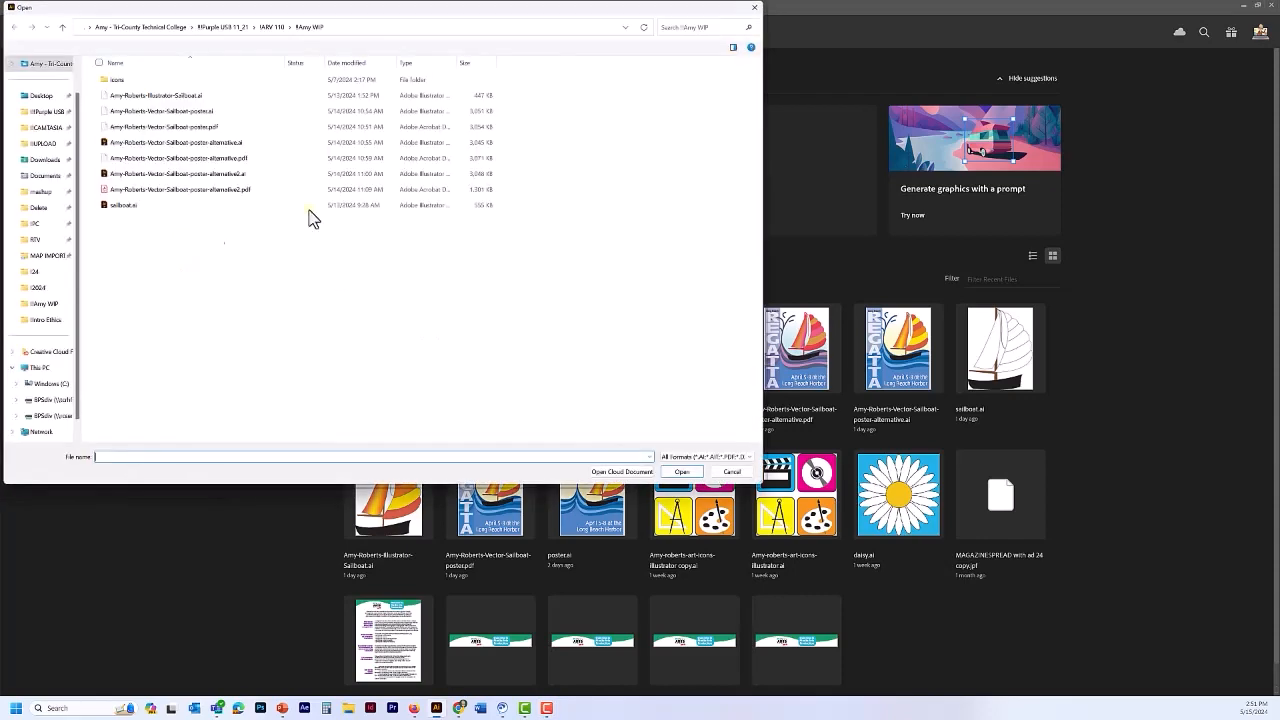
{"action": "left_click", "coordinate": [267, 28]}
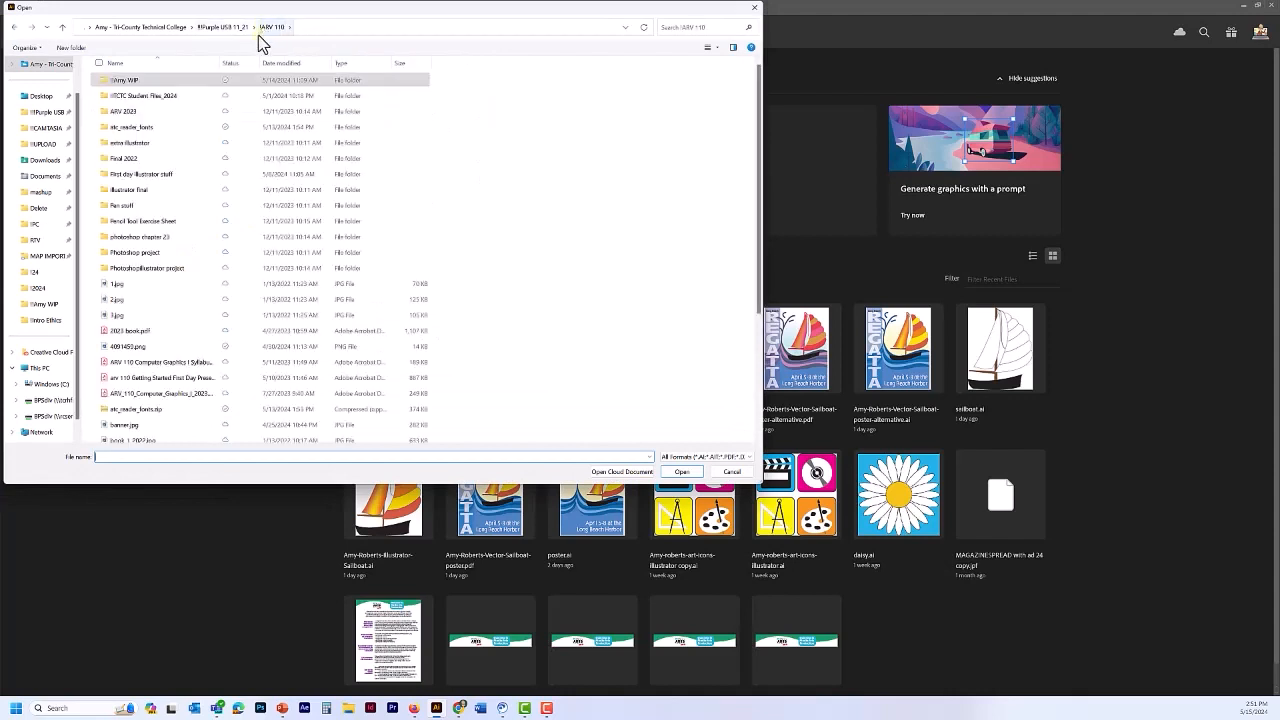
{"action": "double_click", "coordinate": [125, 100]}
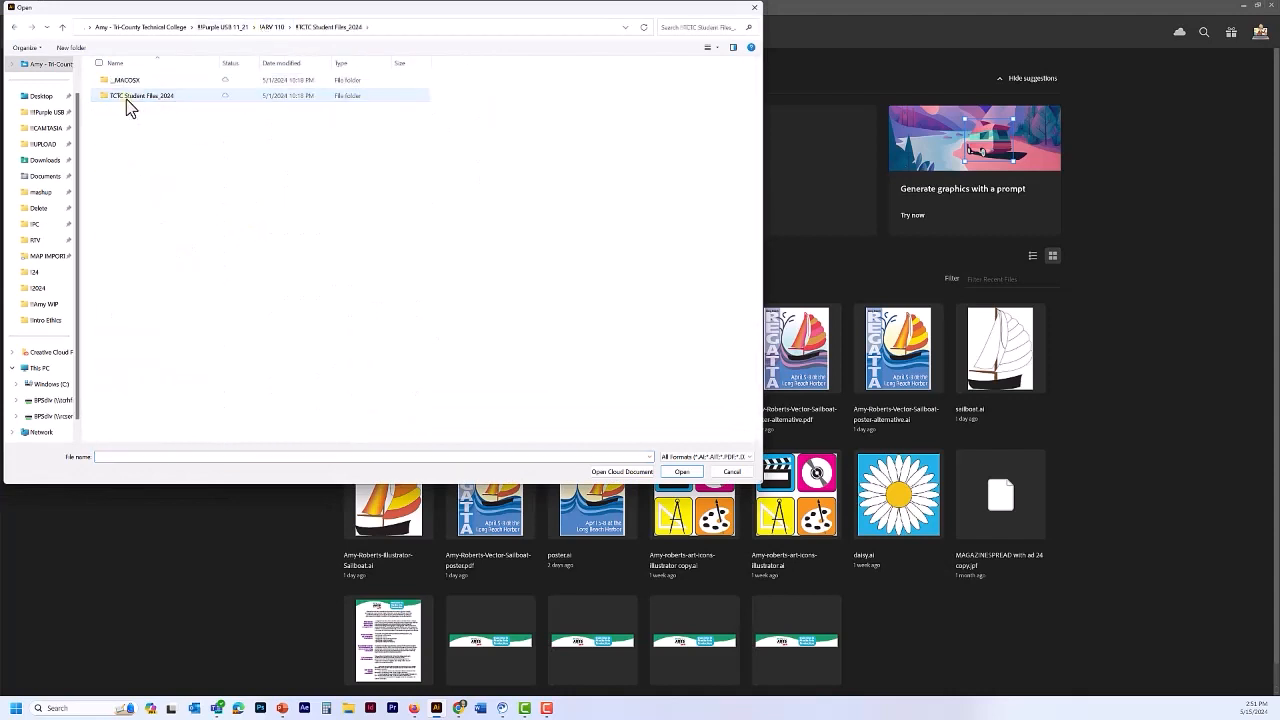
{"action": "double_click", "coordinate": [125, 100]}
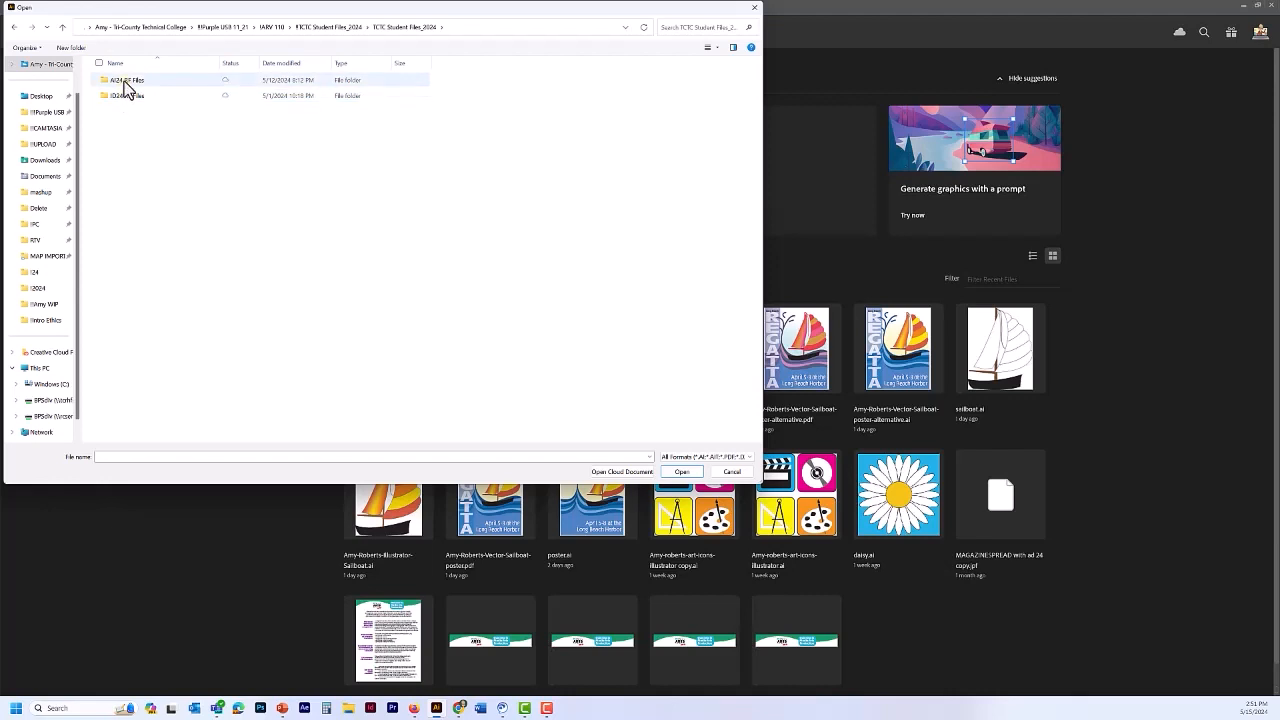
{"action": "double_click", "coordinate": [123, 84]}
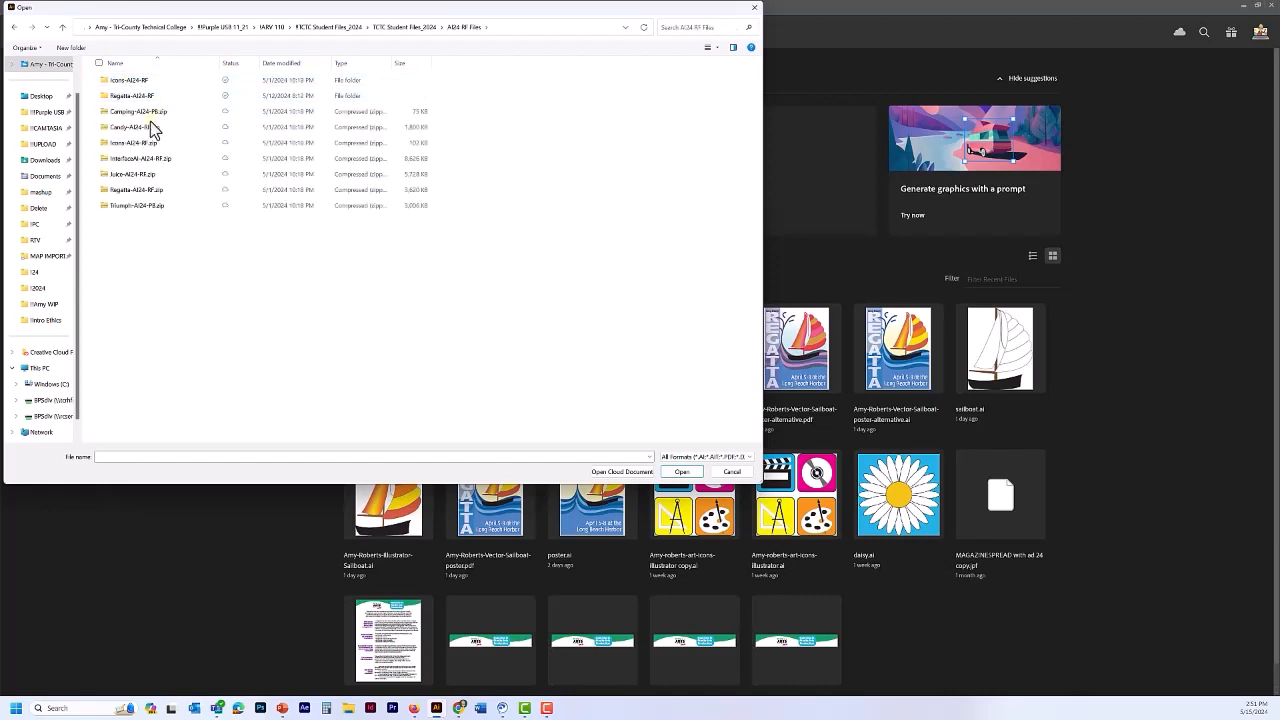
- Extract Juice-AI24-RF.zip into its own folder within AI24 RF Files
{"action": "left_click", "coordinate": [116, 175]}
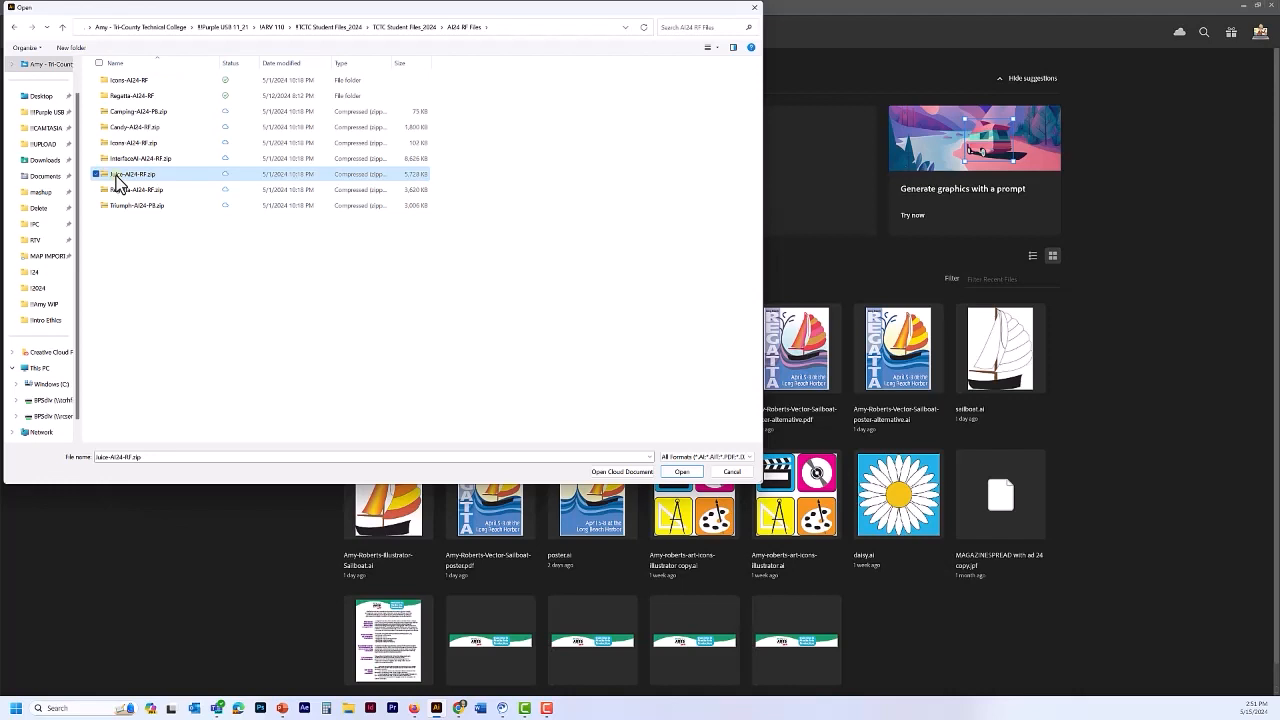
{"action": "right_click", "coordinate": [117, 181]}
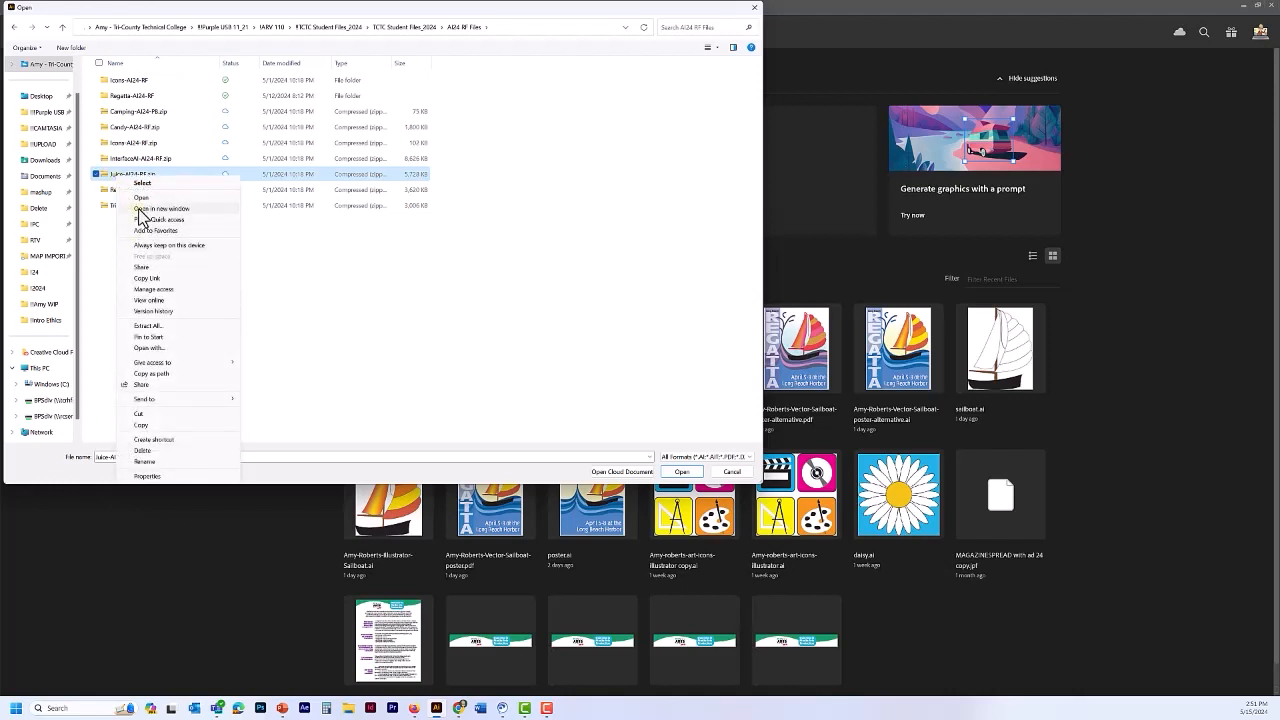
{"action": "left_click", "coordinate": [142, 267]}
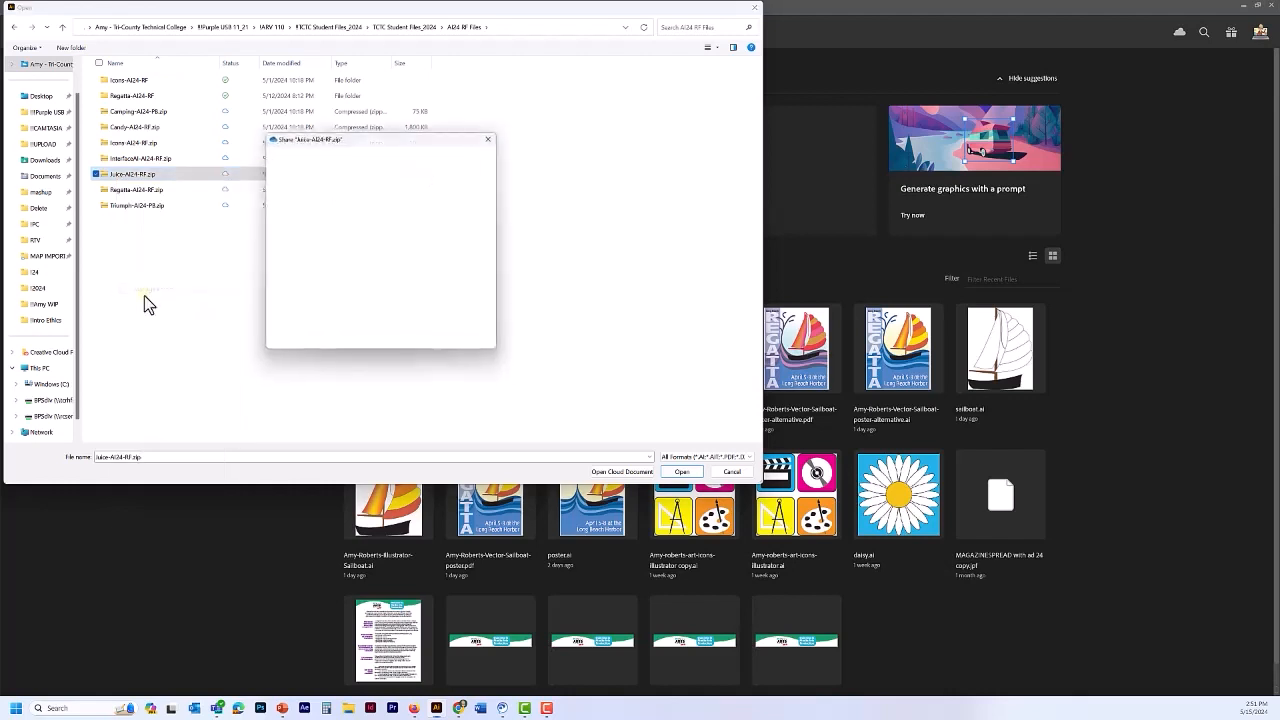
{"action": "left_click", "coordinate": [494, 137]}
{"action": "right_click", "coordinate": [136, 180]}
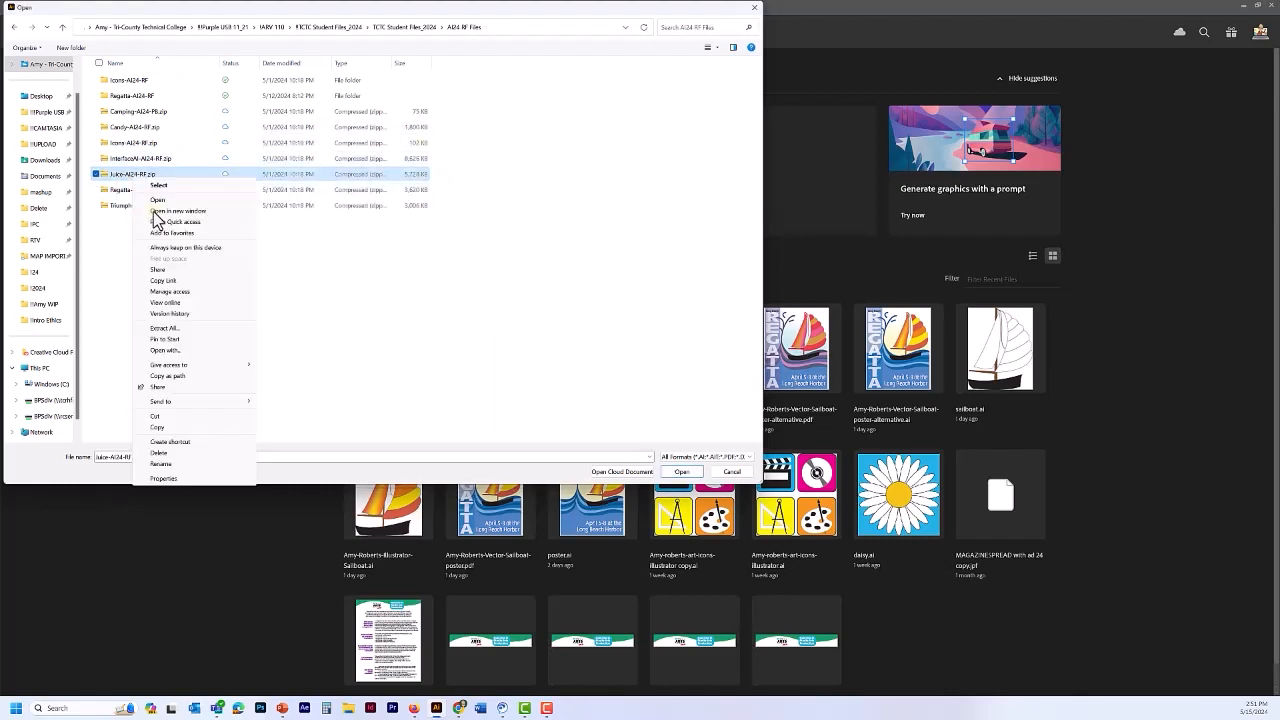
{"action": "left_click", "coordinate": [160, 330]}
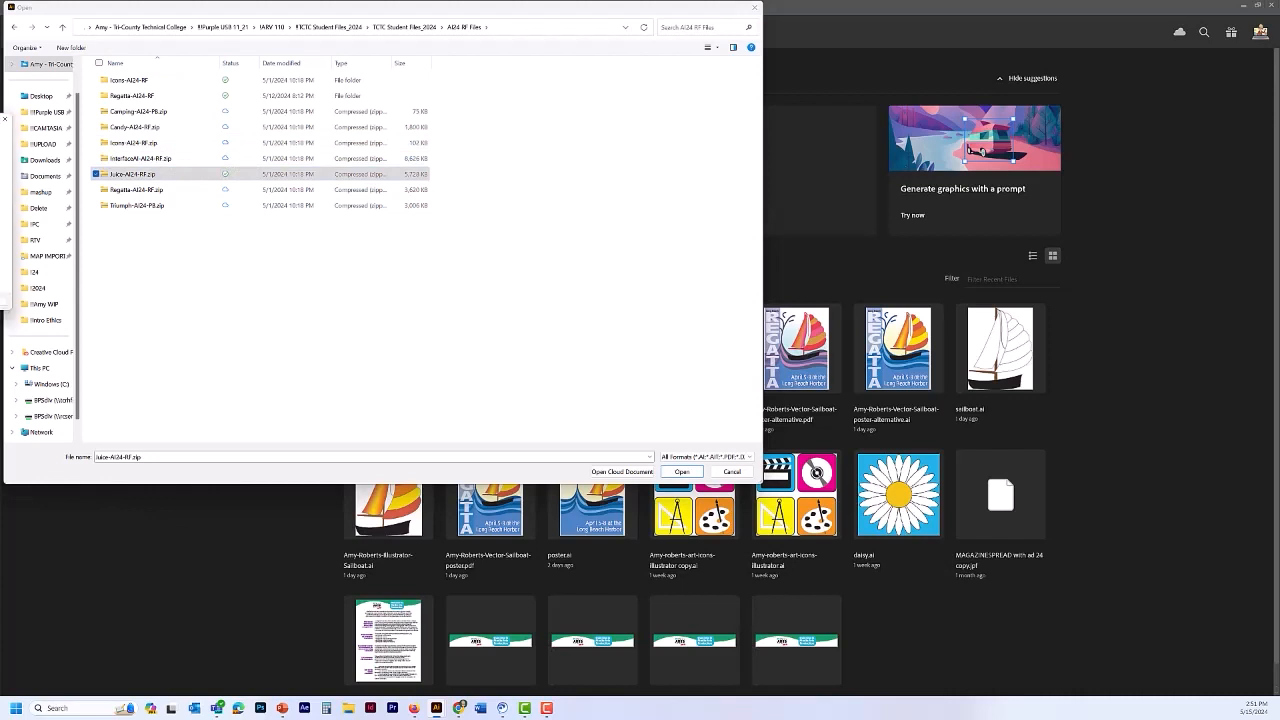
{"action": "left_click", "coordinate": [530, 301]}
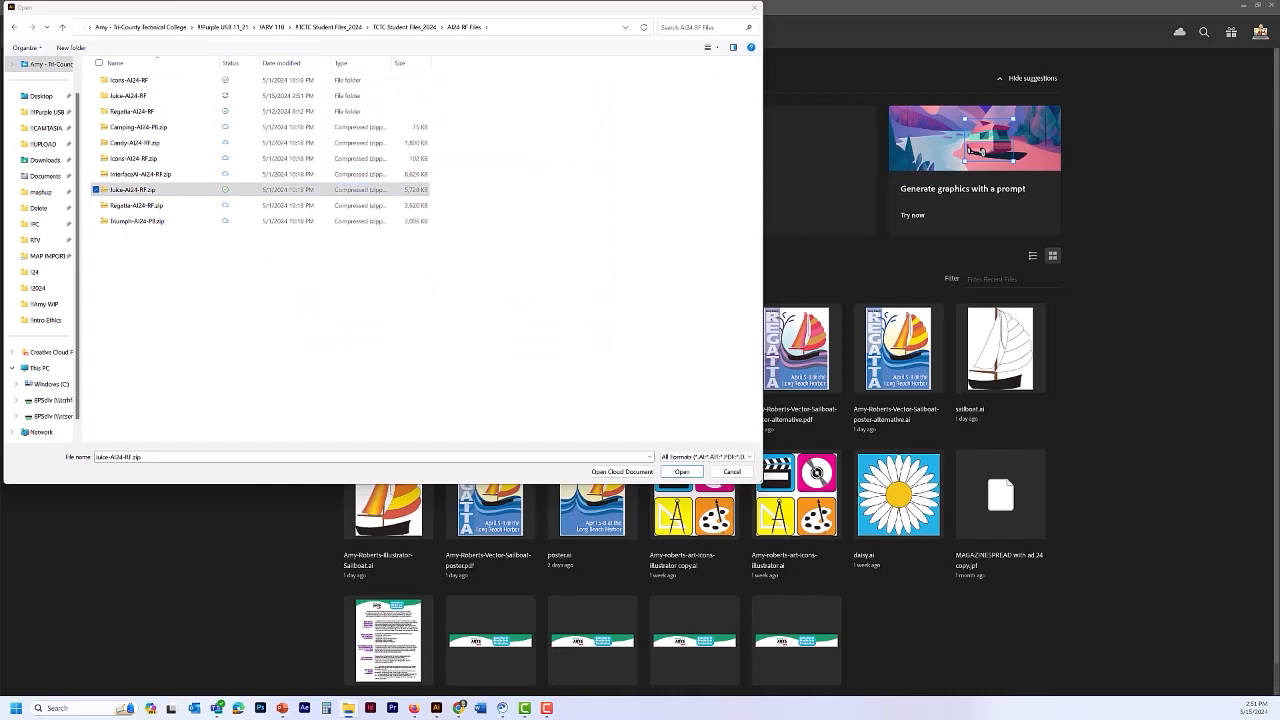
- Open juci-labels.ai from the Juice folder inside the extracted Juice-AI24-RF folder
{"action": "left_click", "coordinate": [116, 97]}
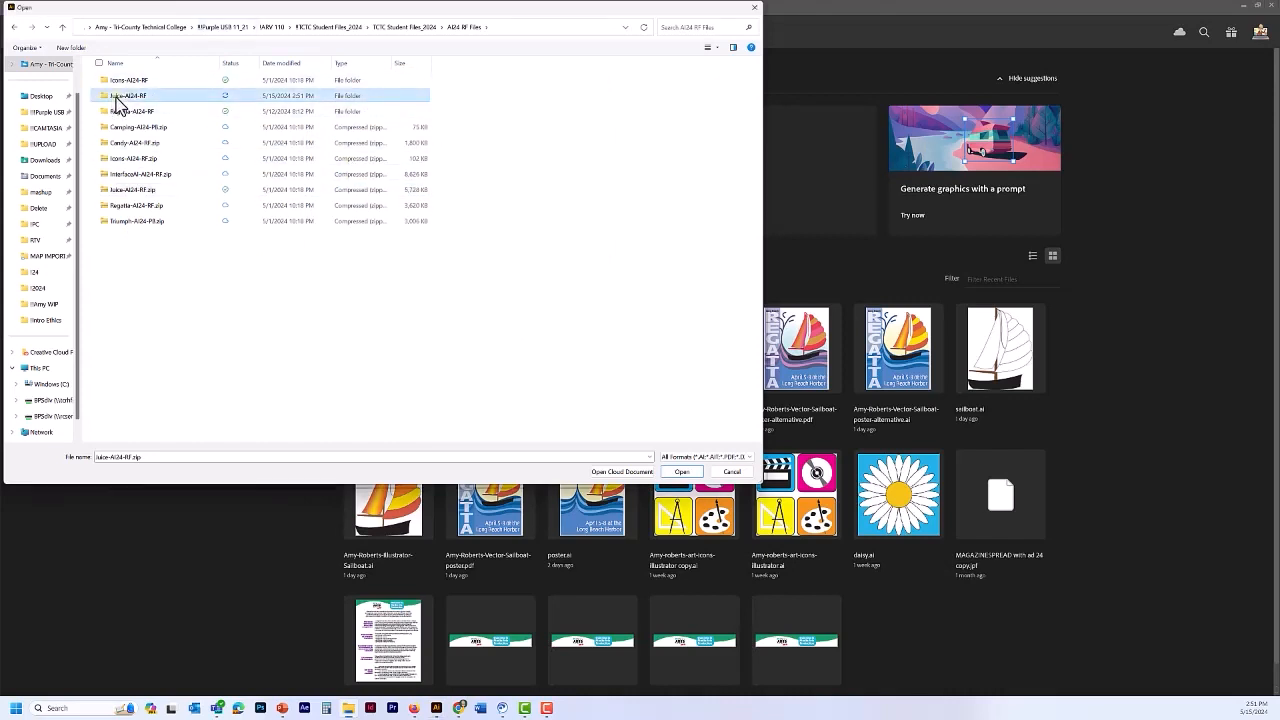
{"action": "double_click", "coordinate": [116, 97]}
{"action": "double_click", "coordinate": [112, 81]}
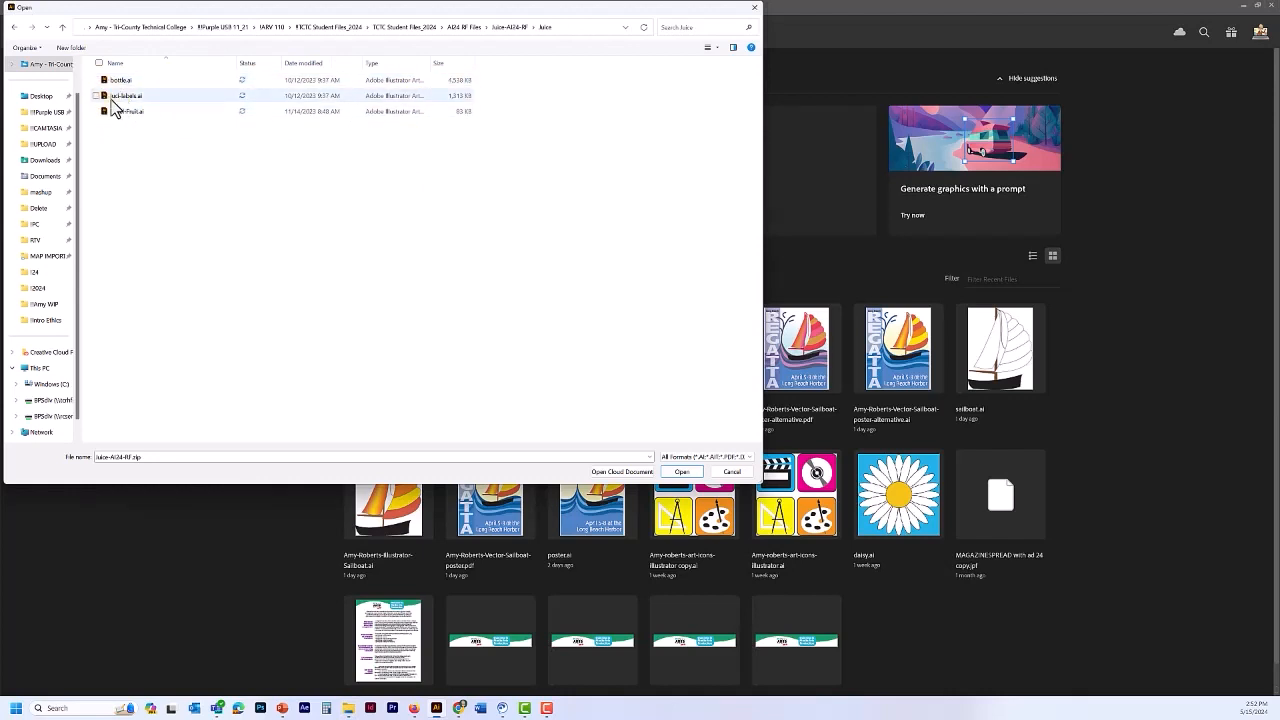
{"action": "left_click", "coordinate": [117, 99]}
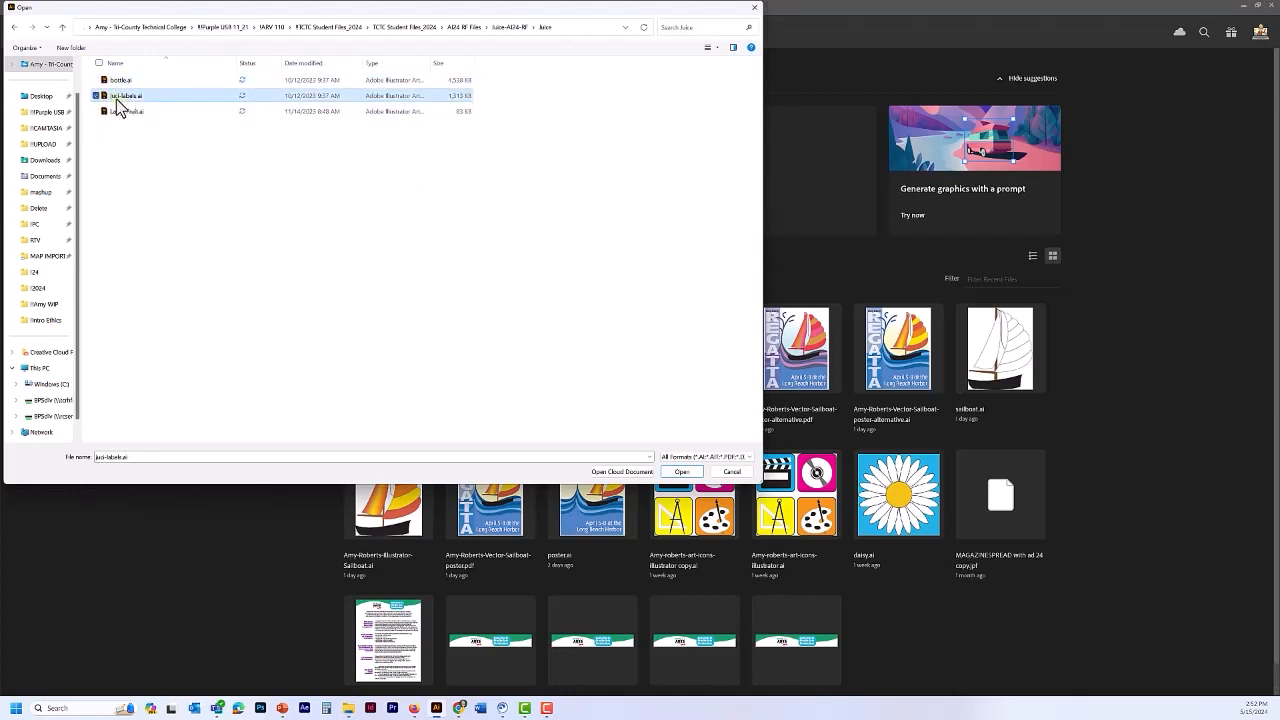
{"action": "left_click", "coordinate": [679, 471]}
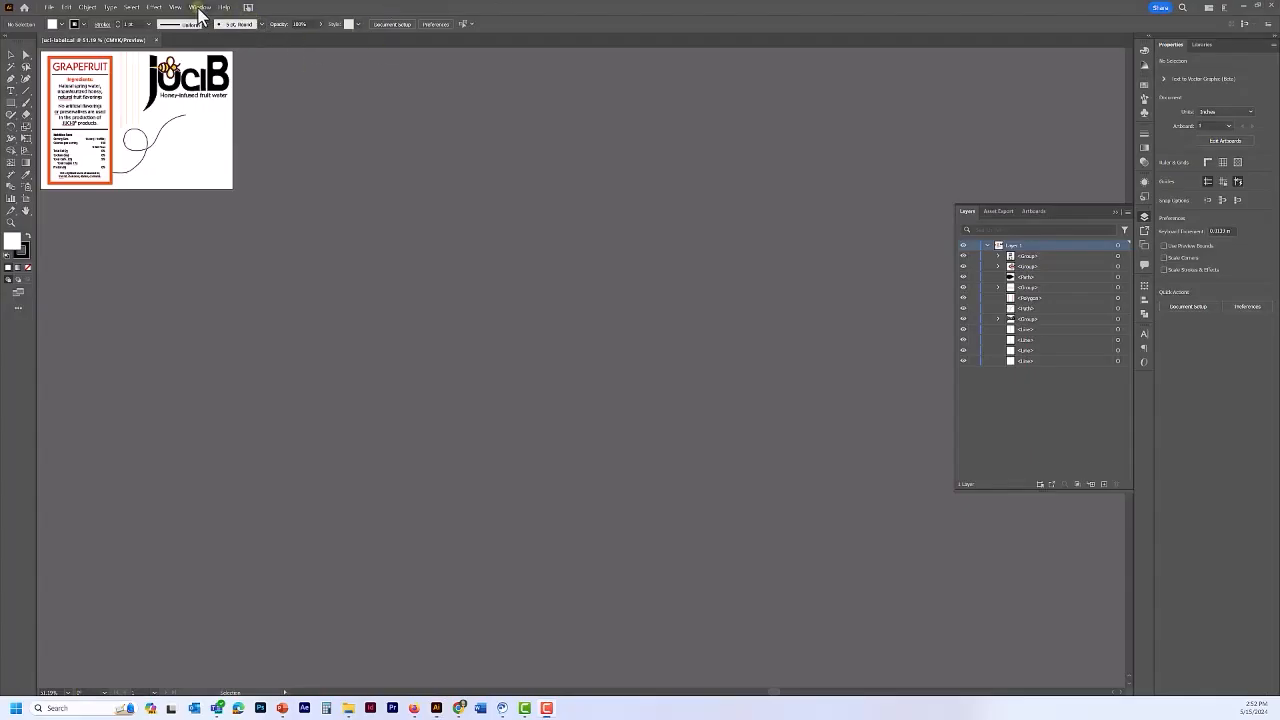
- Reset the Essentials Classic workspace and fit the label artboard in the window
{"action": "left_click", "coordinate": [199, 8]}
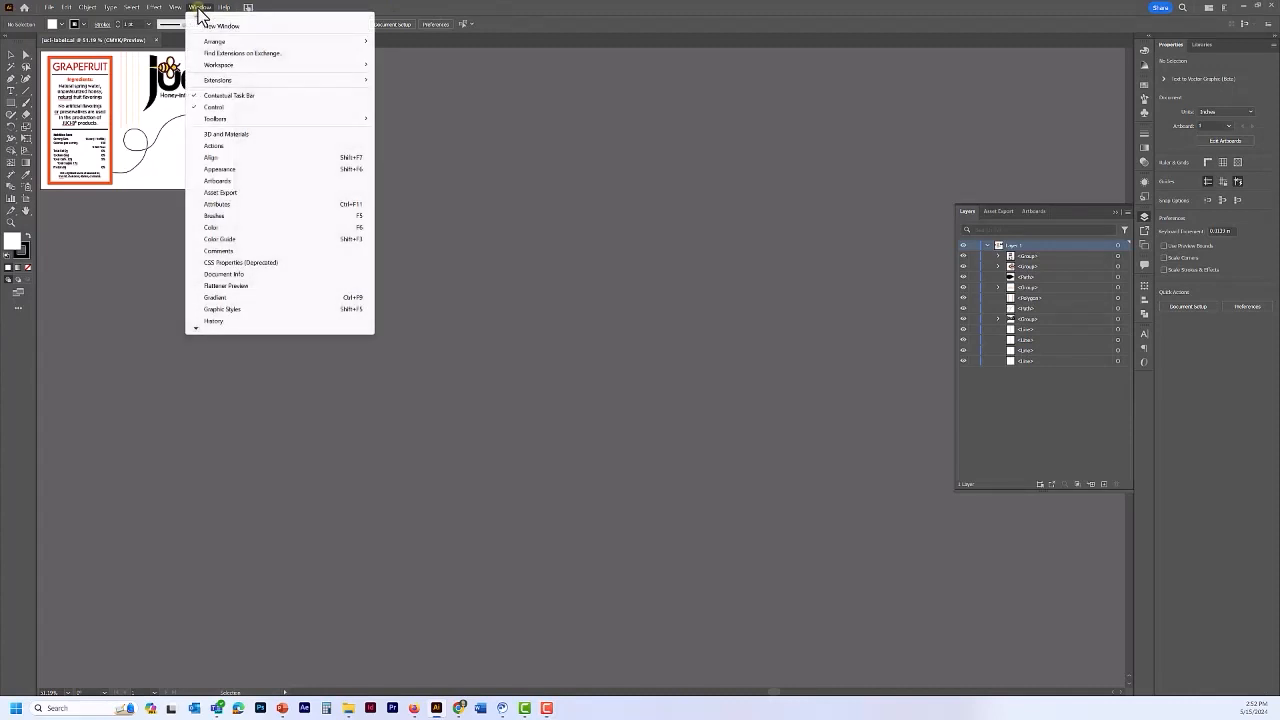
{"action": "mouse_move", "coordinate": [212, 66]}
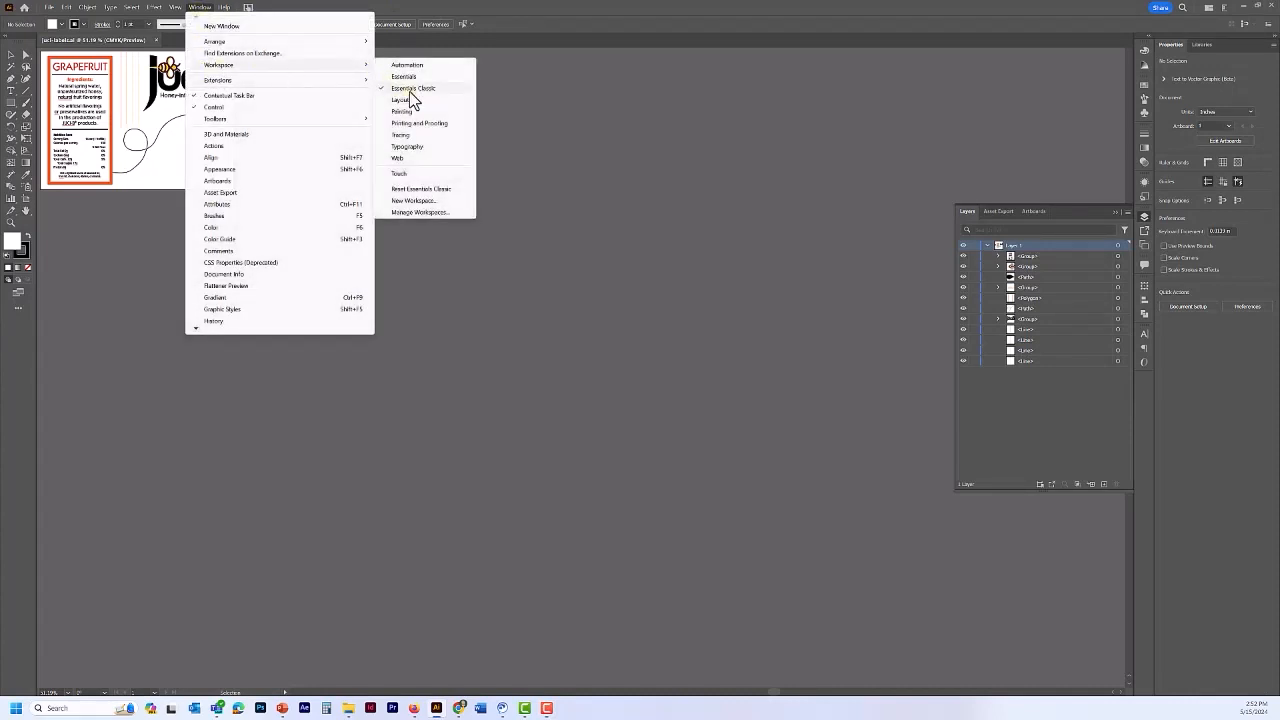
{"action": "left_click", "coordinate": [410, 190]}
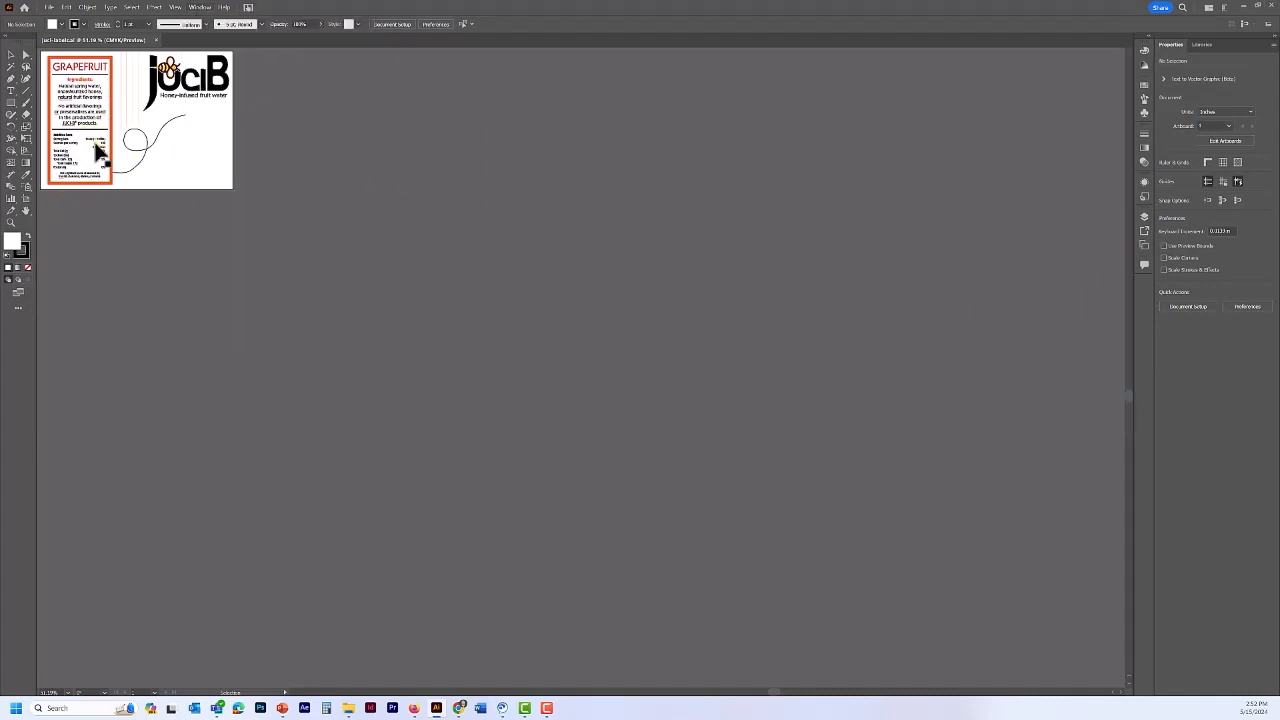
{"action": "double_click", "coordinate": [10, 224]}
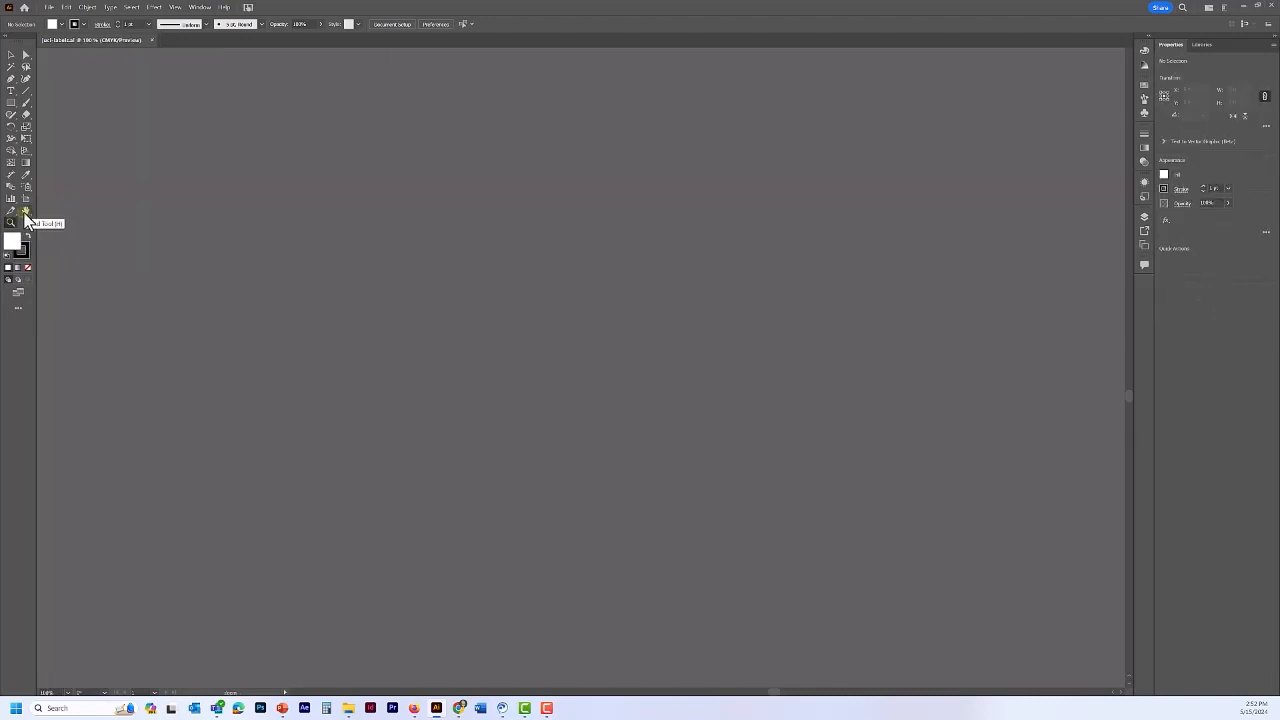
{"action": "double_click", "coordinate": [26, 211]}
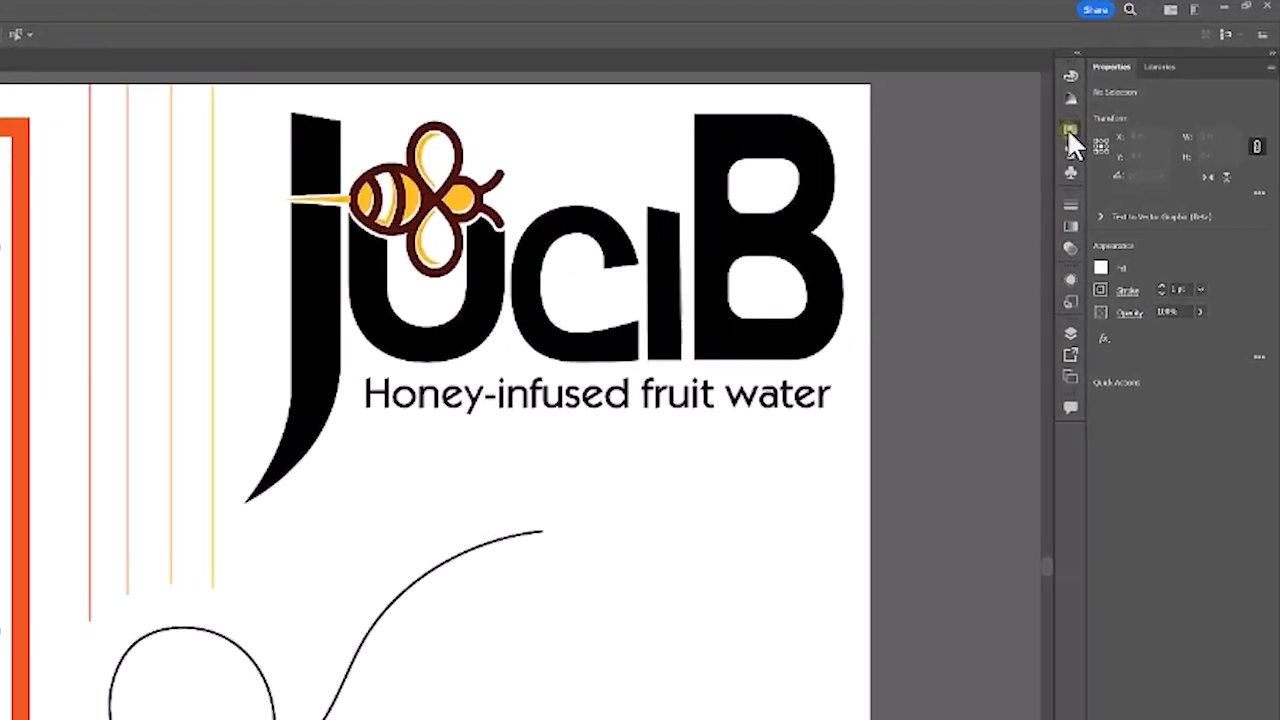
- Enlarge the Swatches panel and delete all unused swatches except those in the Fruit Colors group
{"action": "left_click", "coordinate": [1144, 87]}
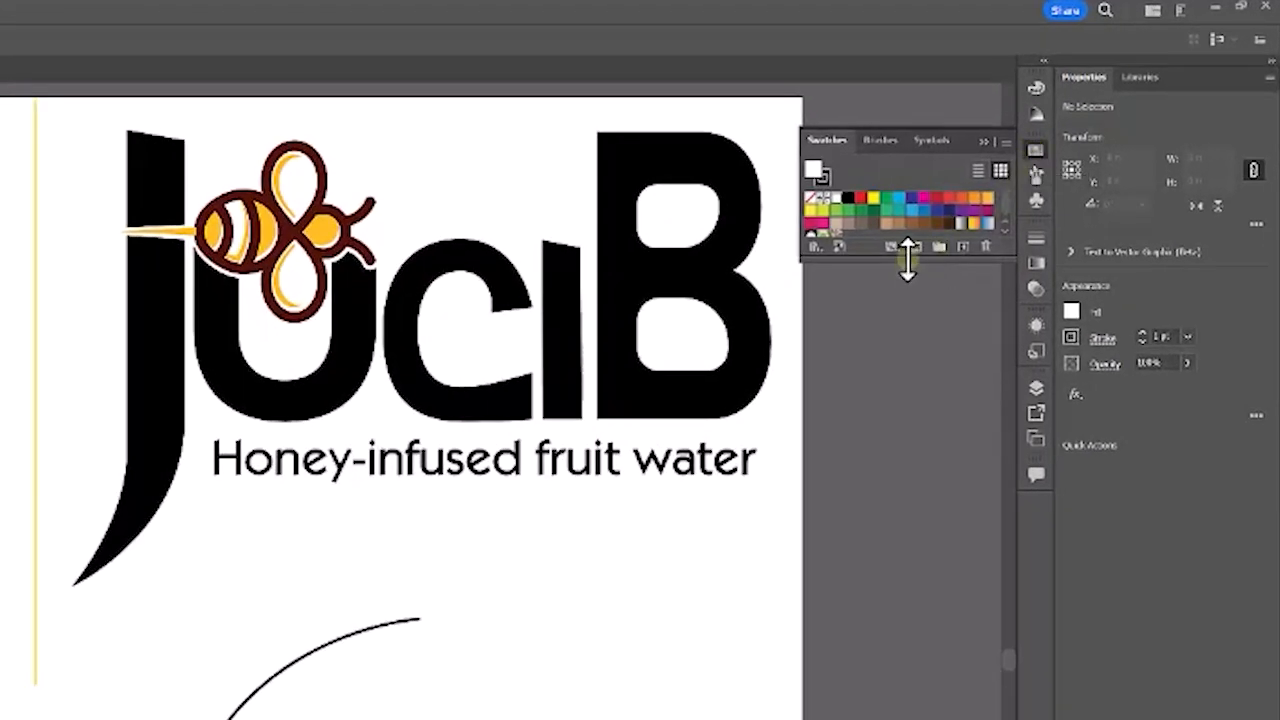
{"action": "left_click_drag", "start_coordinate": [905, 260], "coordinate": [904, 555]}
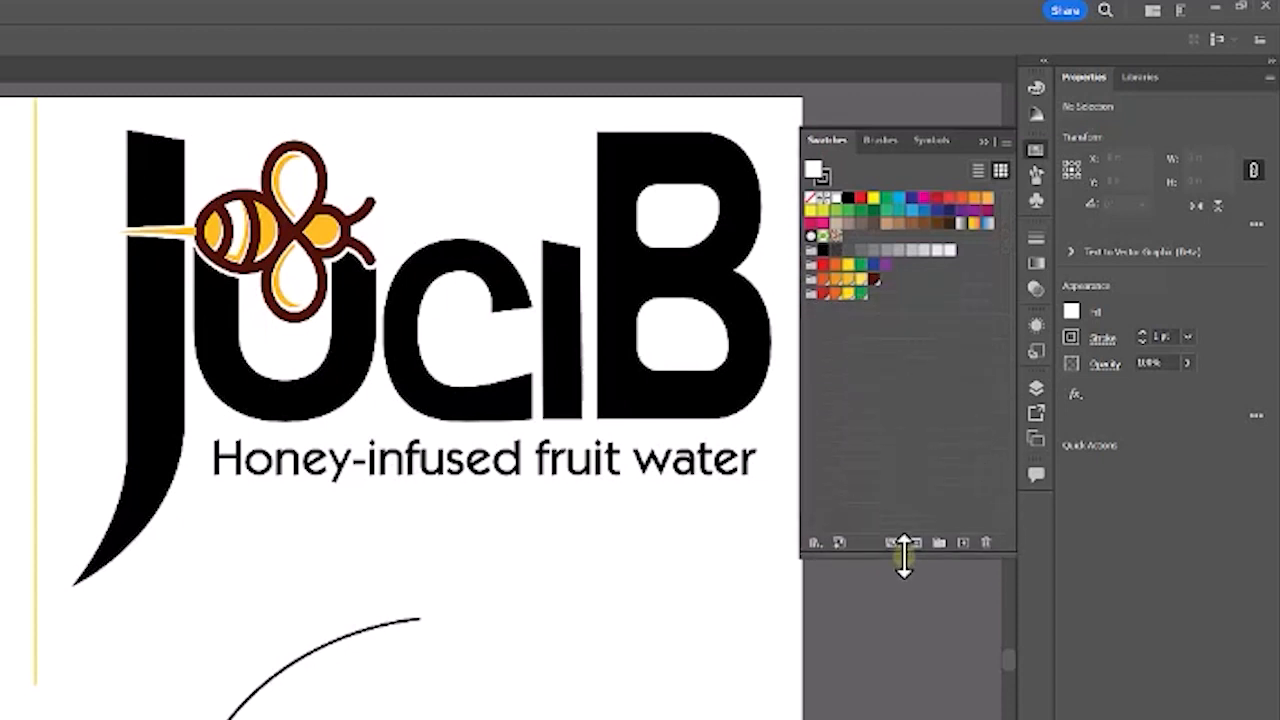
{"action": "left_click", "coordinate": [1005, 141]}
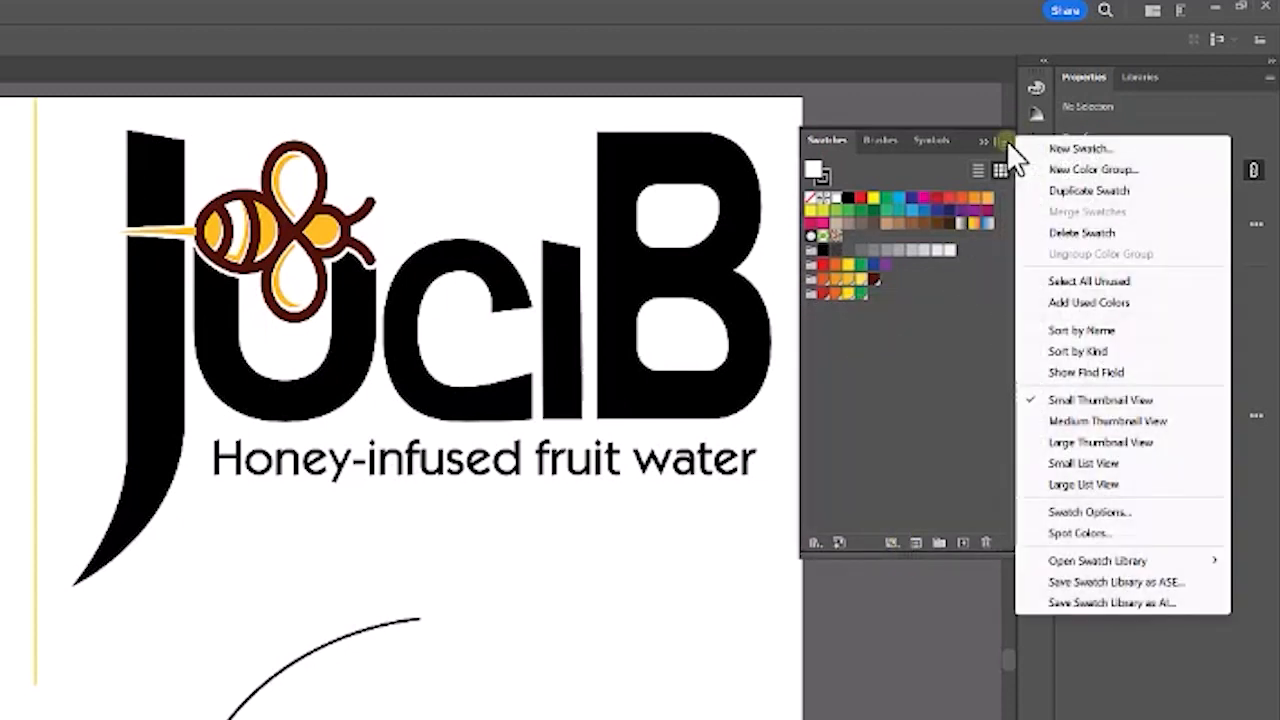
{"action": "left_click", "coordinate": [1066, 283]}
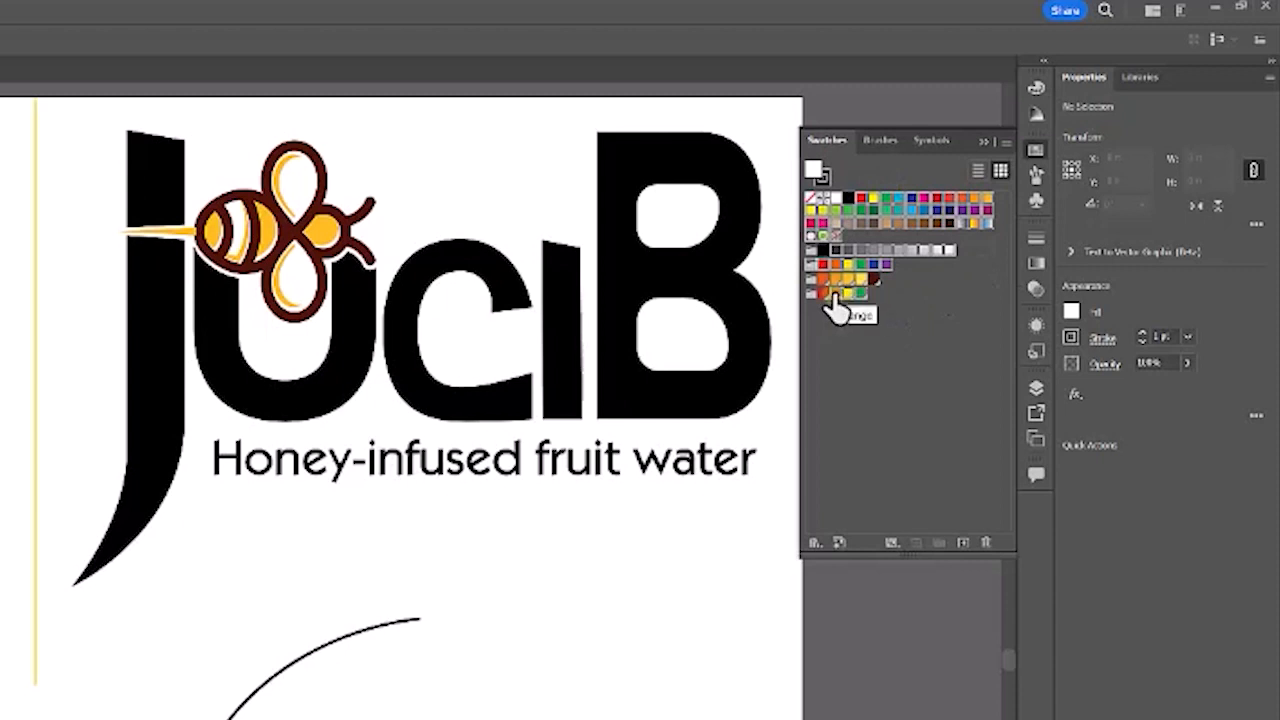
{"action": "key", "text": "ctrl"}
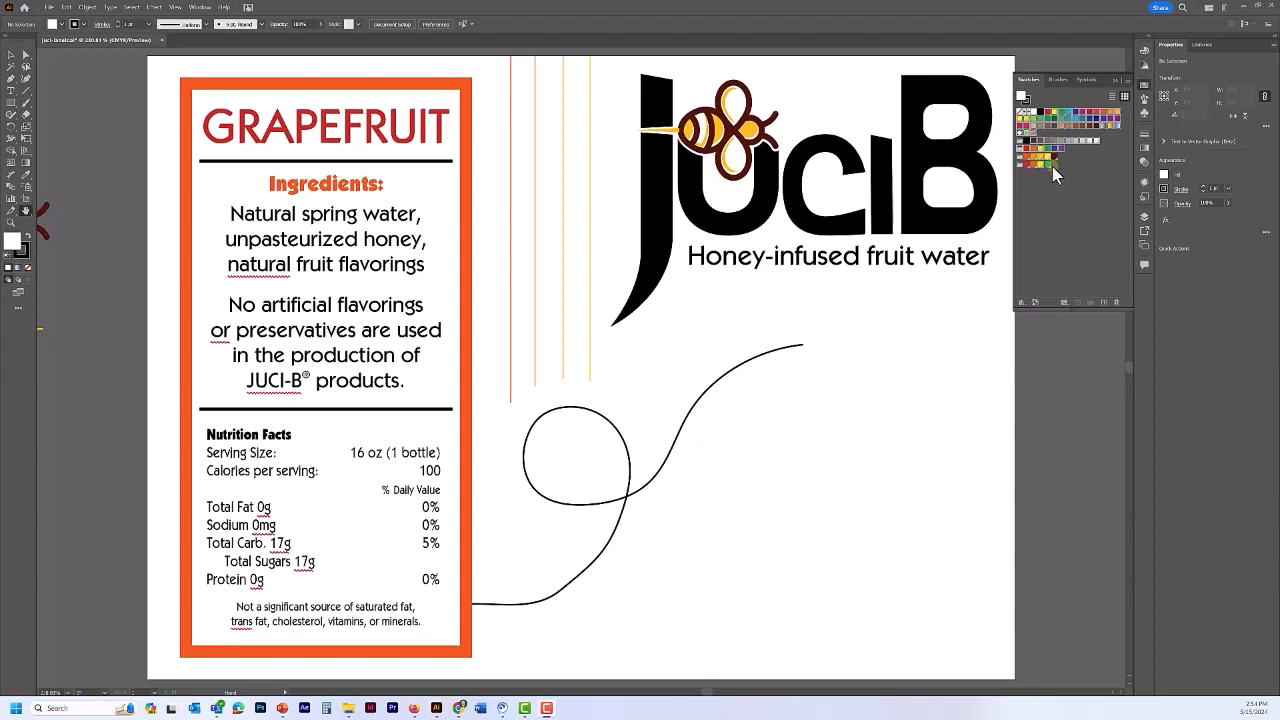
{"action": "left_click", "coordinate": [1116, 302]}
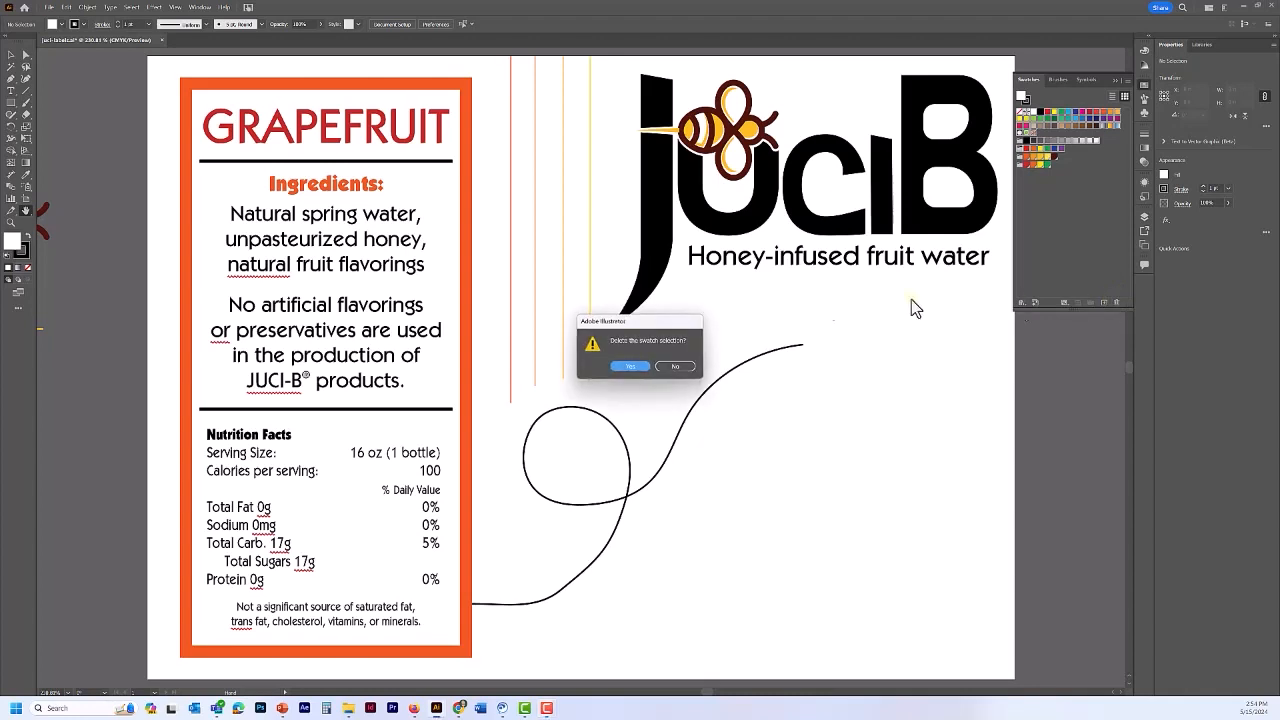
{"action": "left_click", "coordinate": [629, 365]}
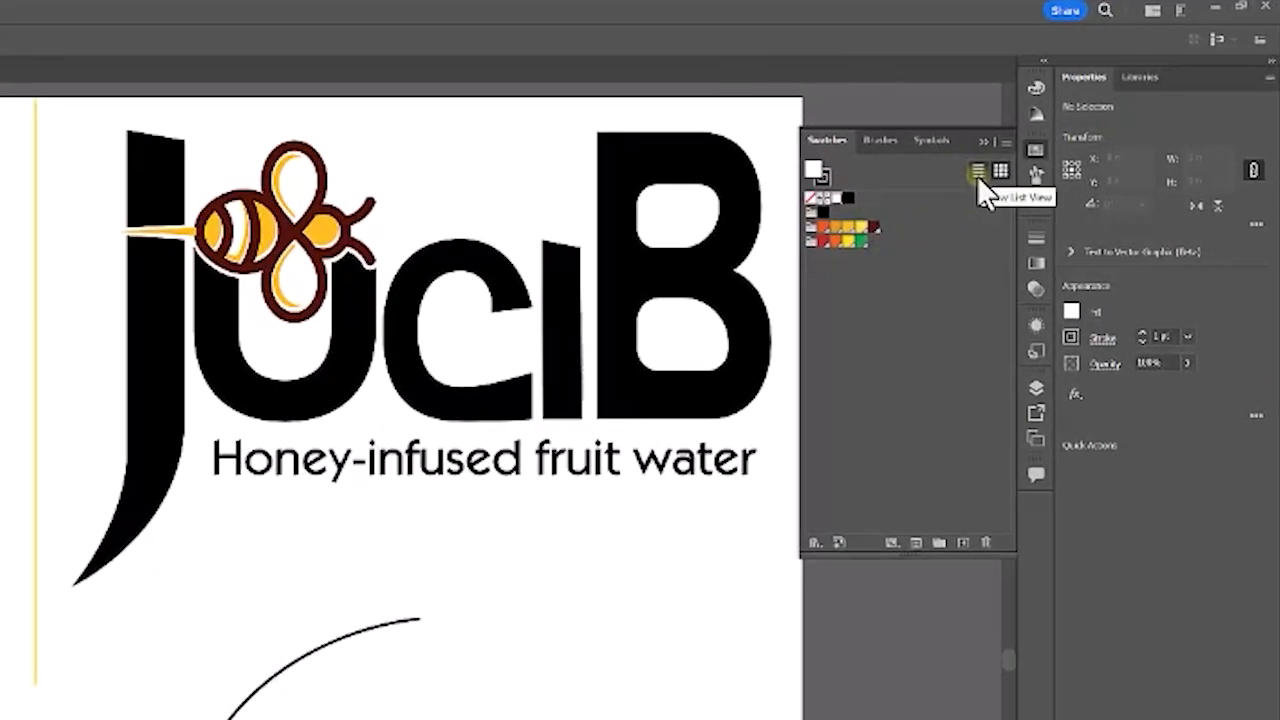
- Show the swatches as a list in a taller panel and delete the Grays color group
{"action": "left_click", "coordinate": [977, 173]}
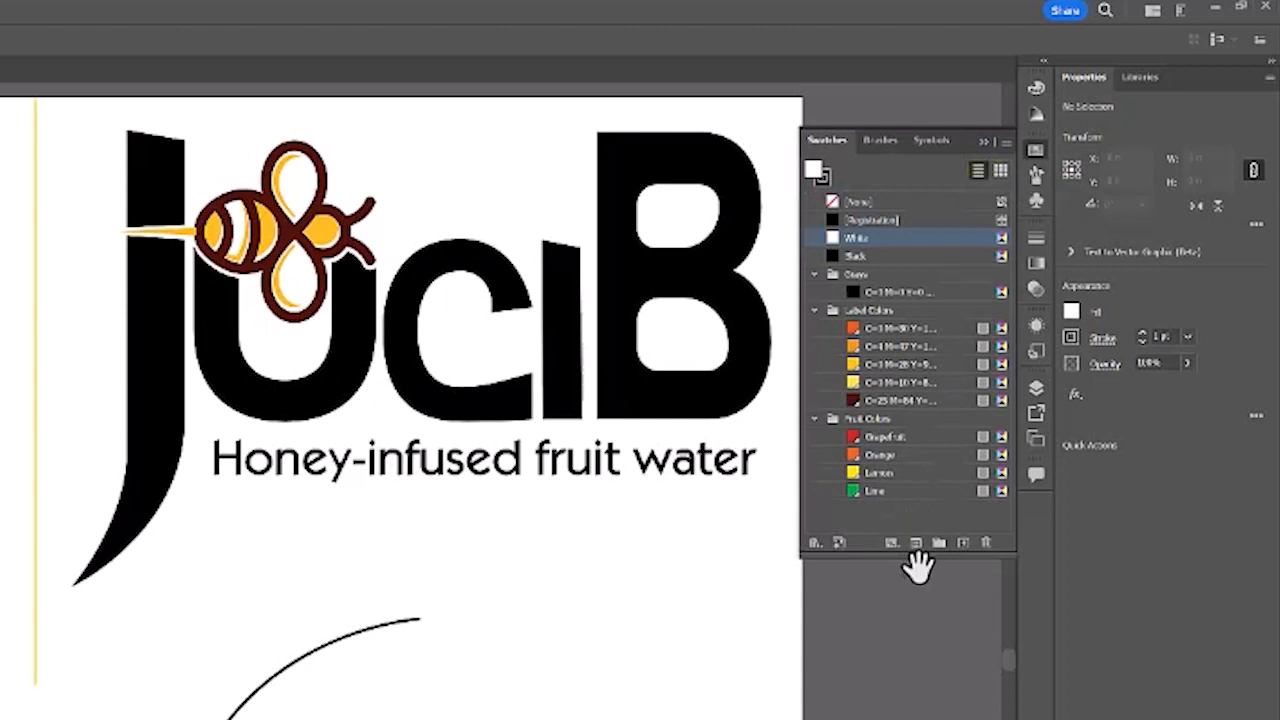
{"action": "left_click_drag", "start_coordinate": [905, 551], "coordinate": [903, 706]}
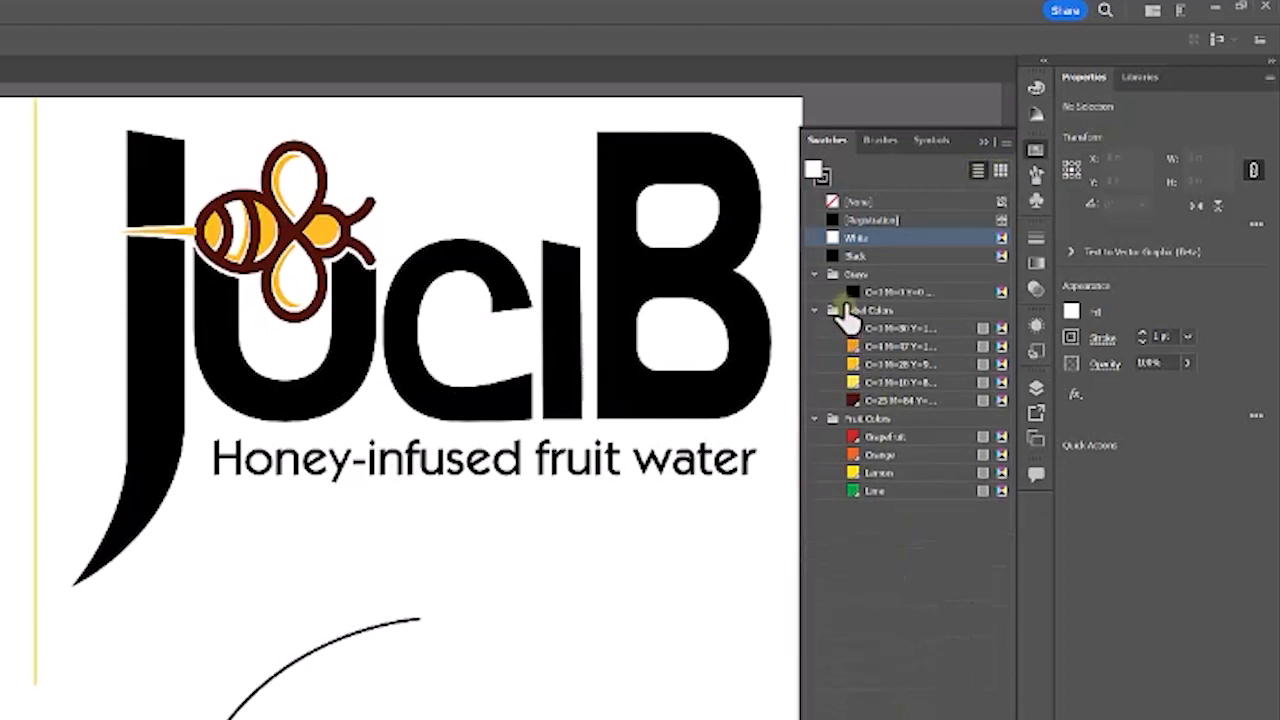
{"action": "left_click", "coordinate": [858, 276]}
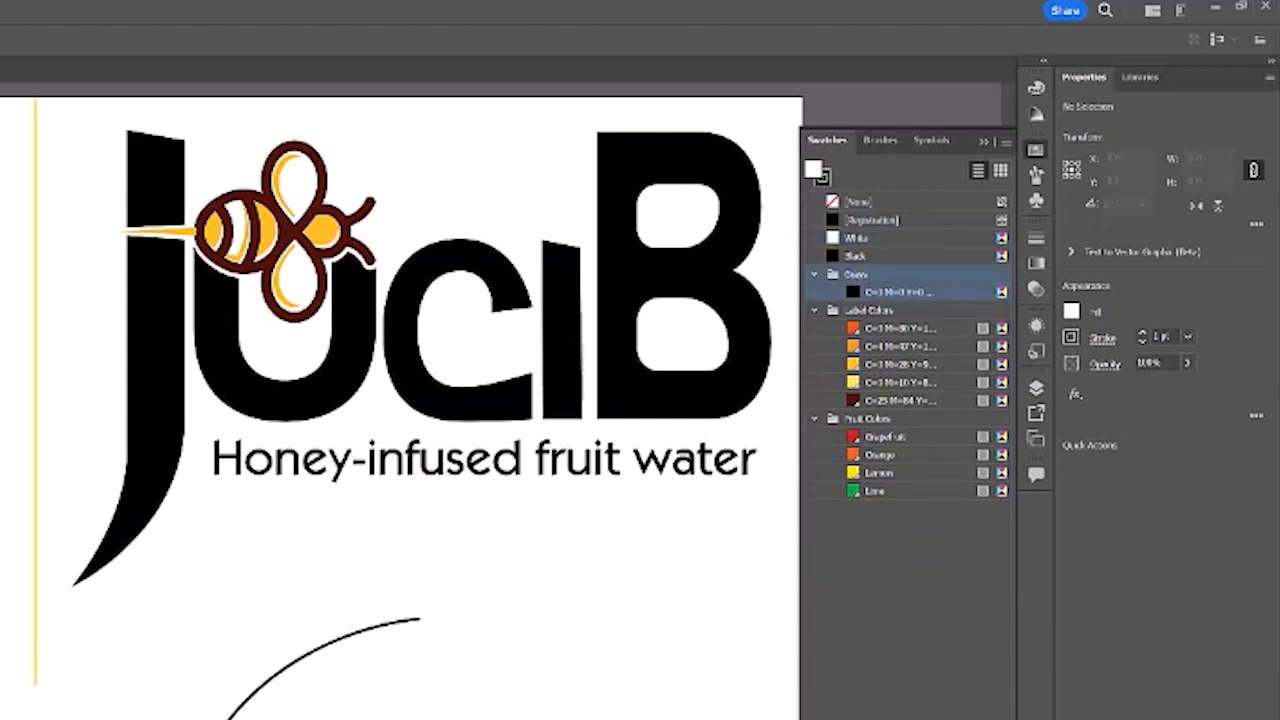
{"action": "key", "text": "Delete"}
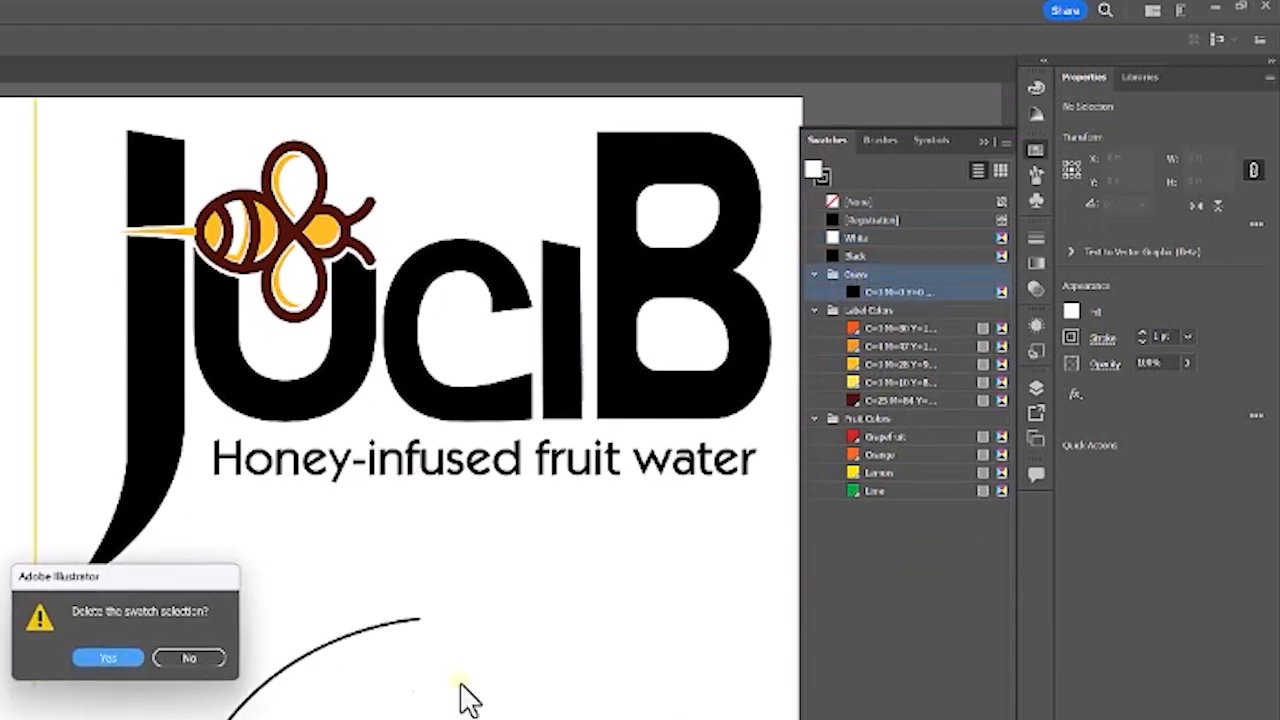
{"action": "left_click", "coordinate": [90, 652]}
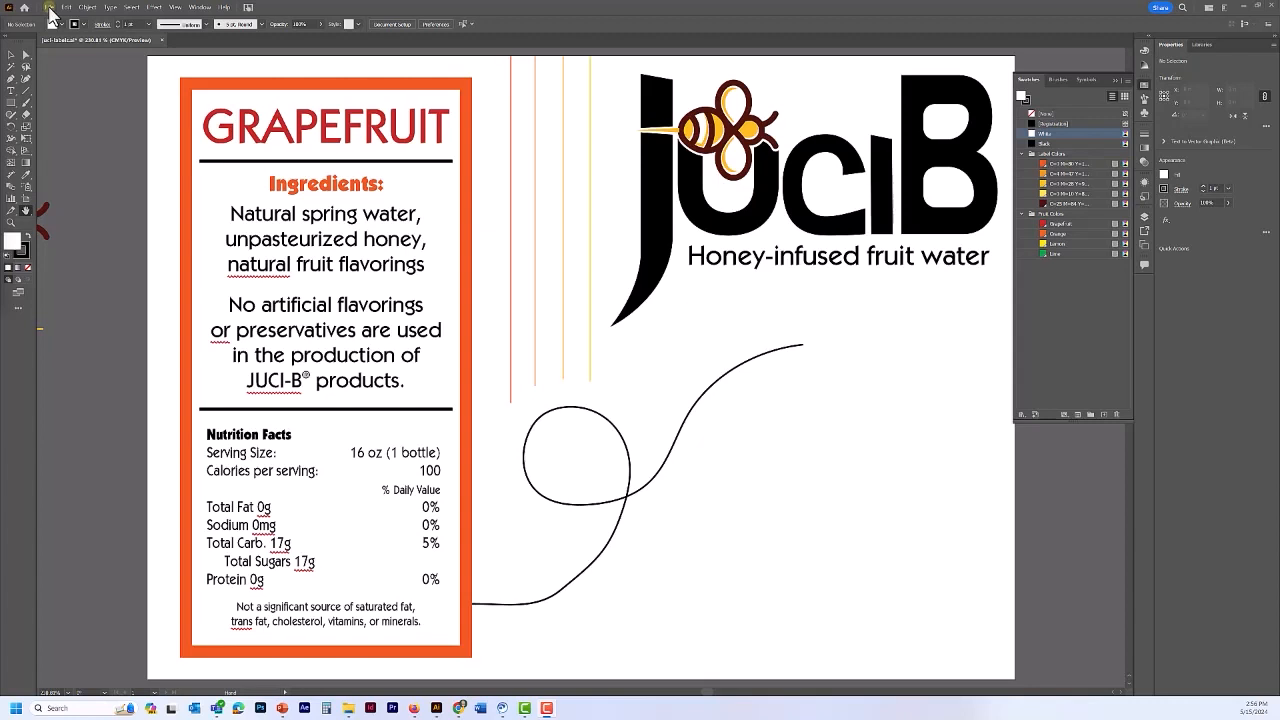
- Save the document as an Illustrator file in the personal WIP folder, named with the author's full name followed by JUCI-labels
{"action": "left_click", "coordinate": [49, 8]}
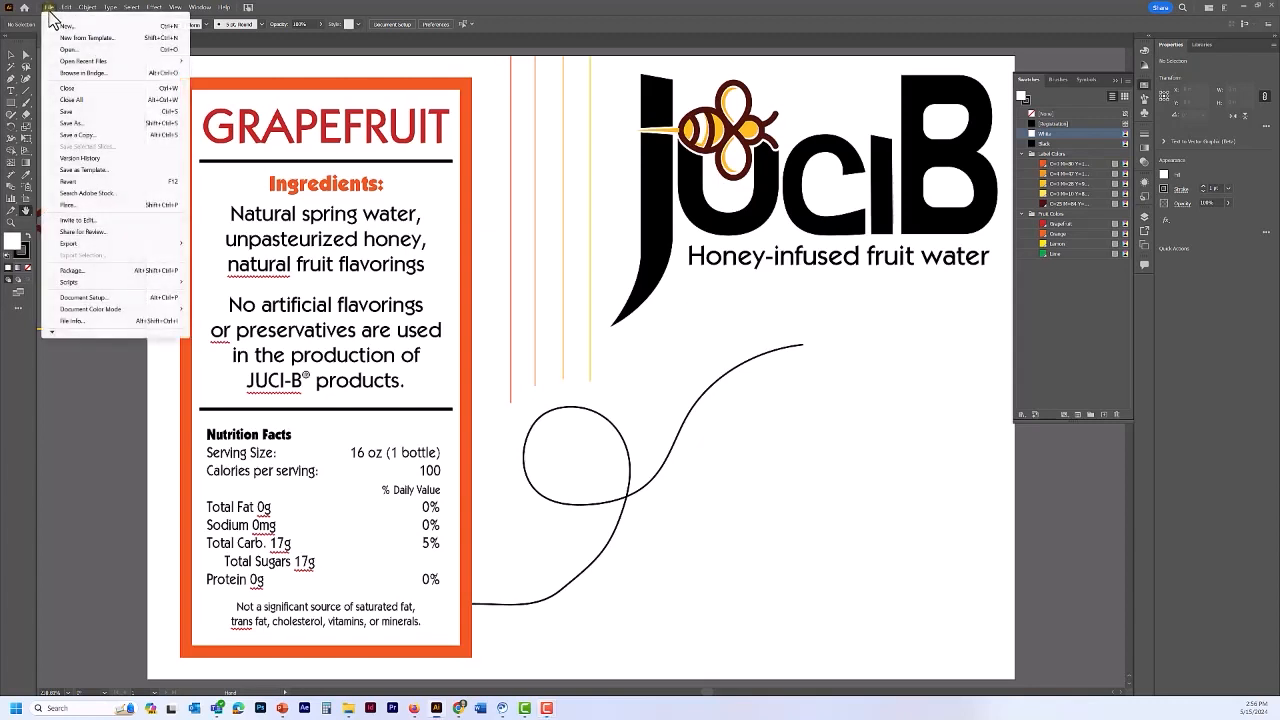
{"action": "left_click", "coordinate": [64, 124]}
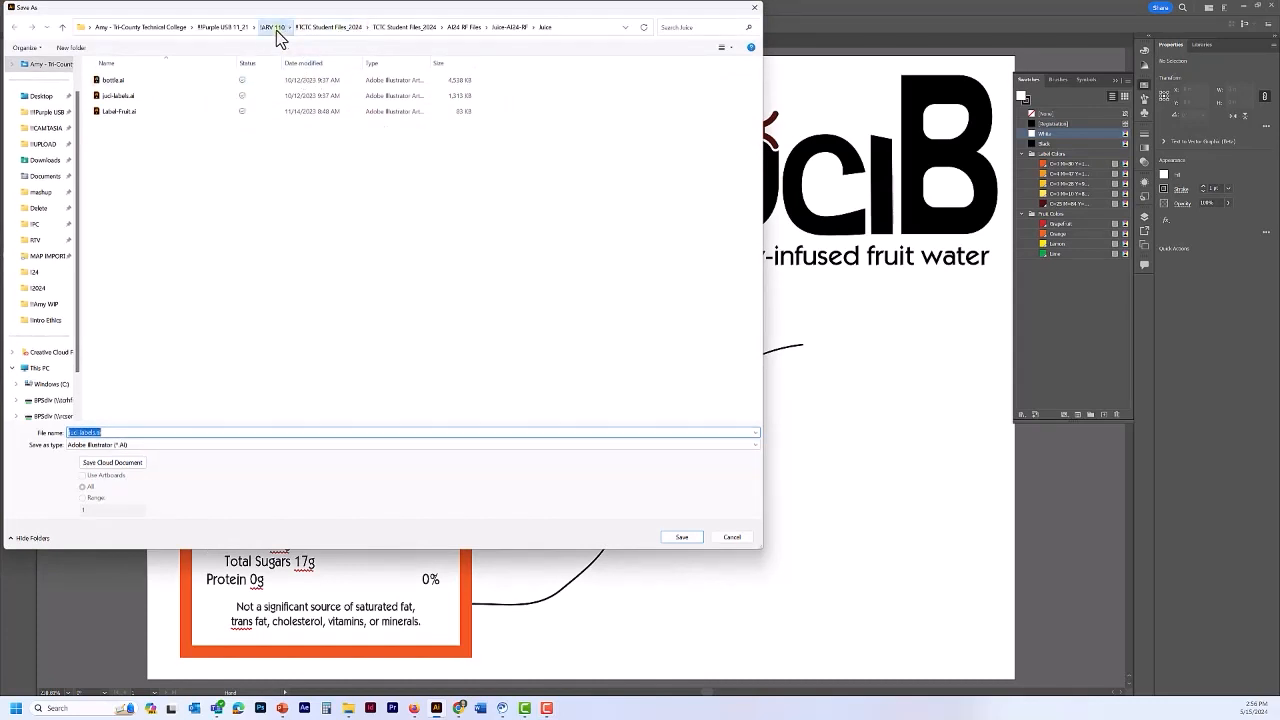
{"action": "left_click", "coordinate": [276, 30]}
{"action": "left_click", "coordinate": [119, 84]}
{"action": "double_click", "coordinate": [121, 88]}
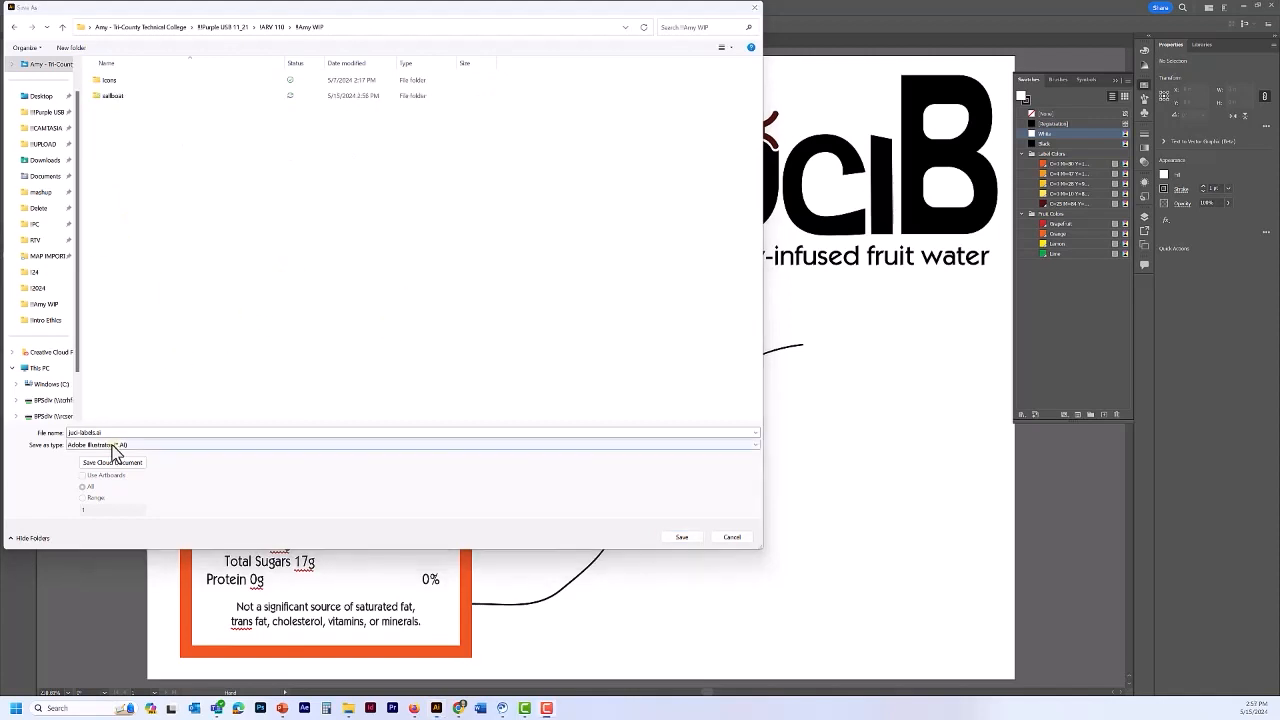
{"action": "triple_click", "coordinate": [78, 431]}
{"action": "type", "text": "Am"}
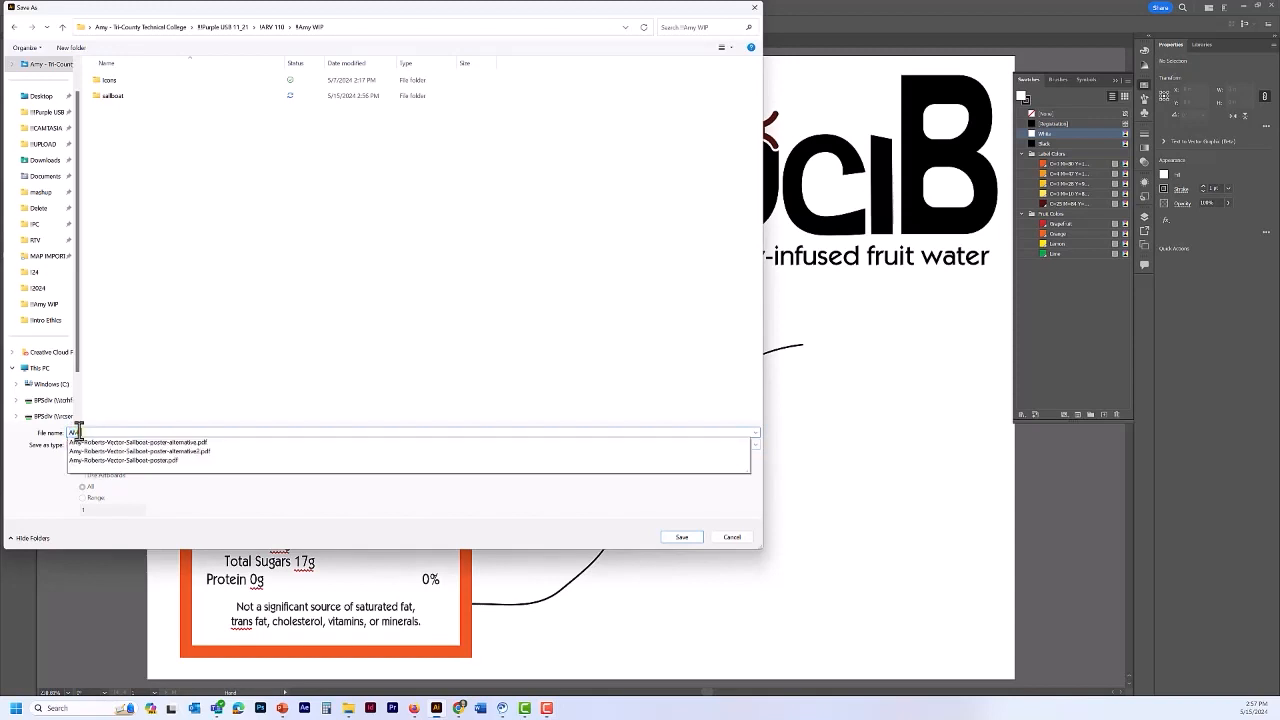
{"action": "type", "text": "Y-ROBERTS-JUCI-labels"}
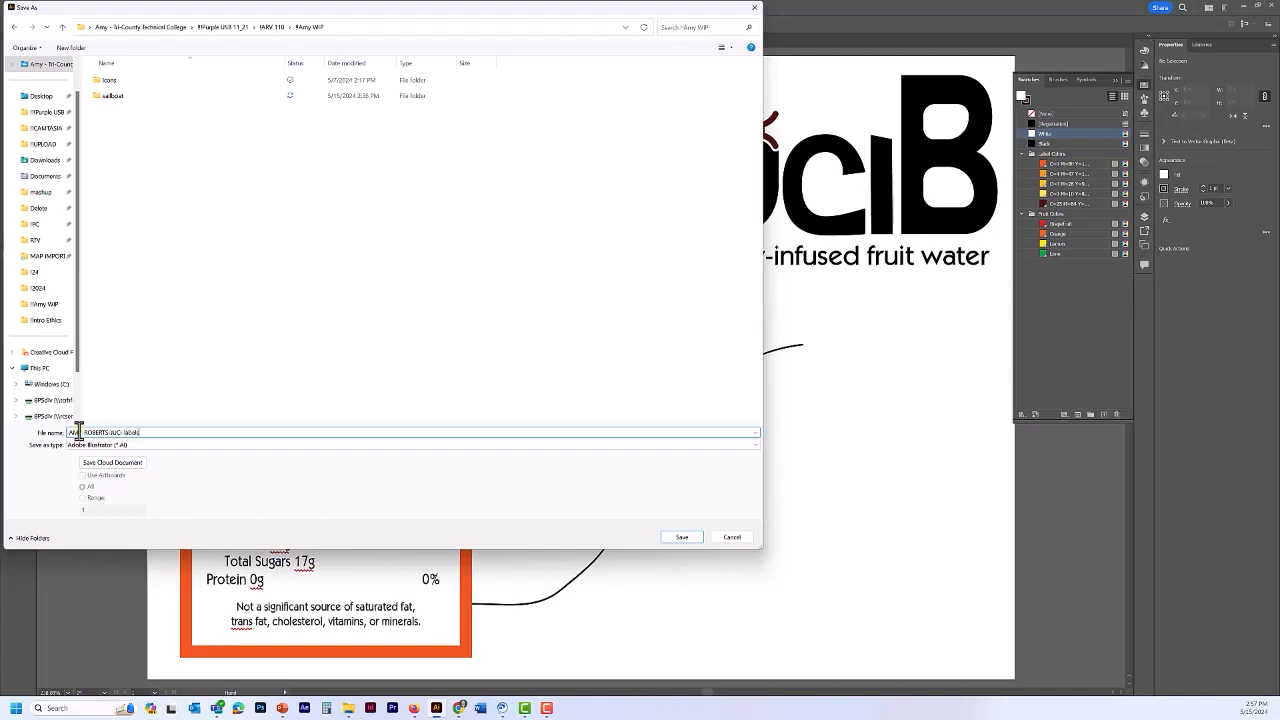
{"action": "key", "text": "Return"}
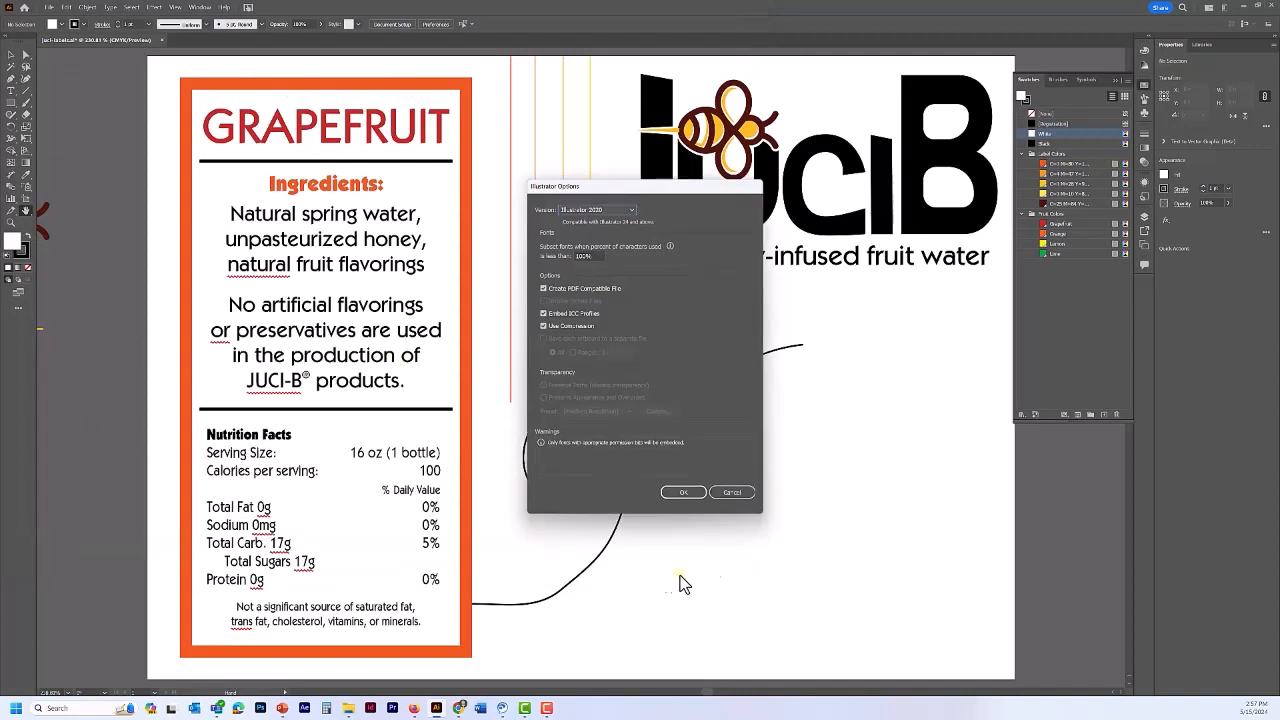
{"action": "left_click", "coordinate": [688, 492]}
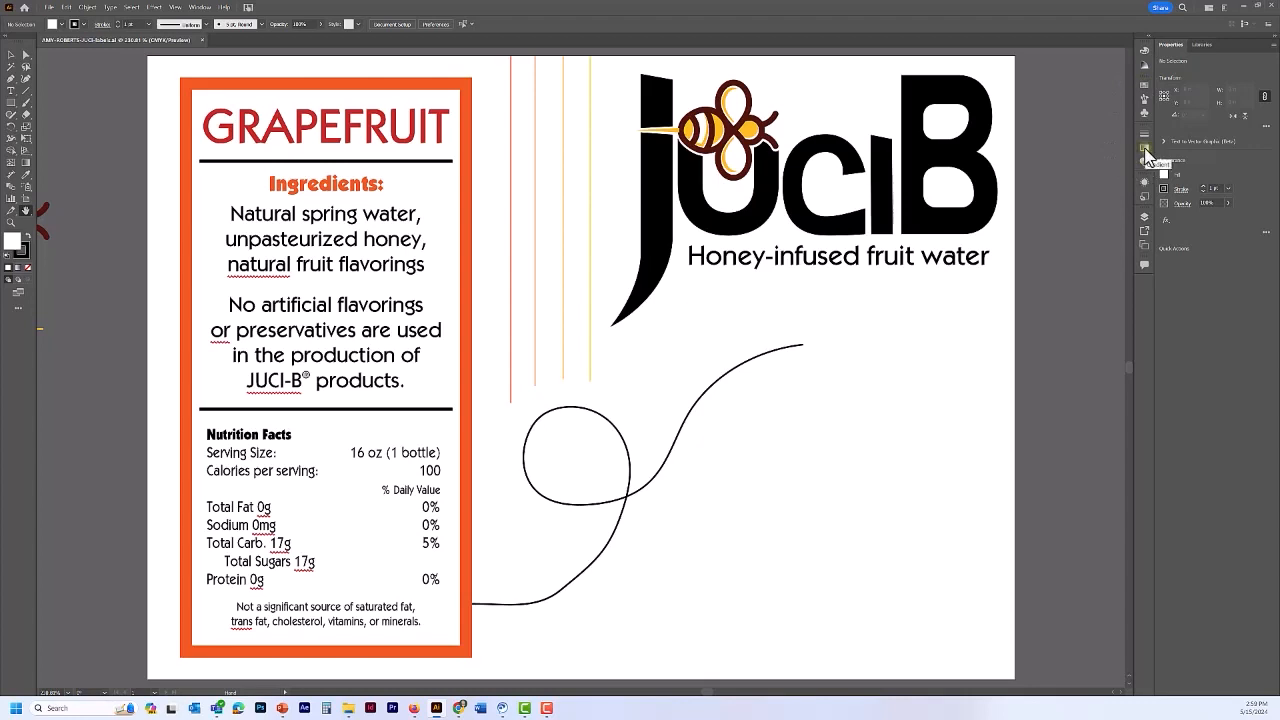
- Open the Gradient panel, enlarge it to show a taller gradient slider, and set the gradient type to Radial
{"action": "left_click", "coordinate": [1146, 155]}
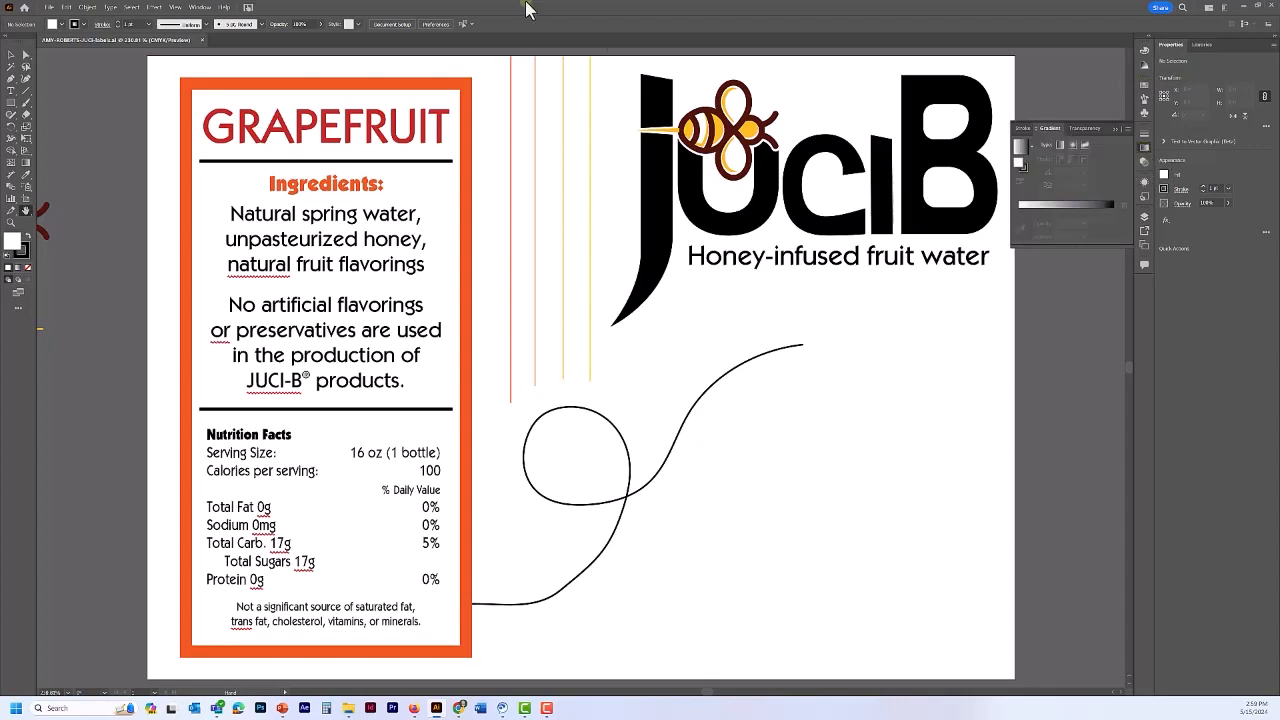
{"action": "left_click", "coordinate": [200, 7]}
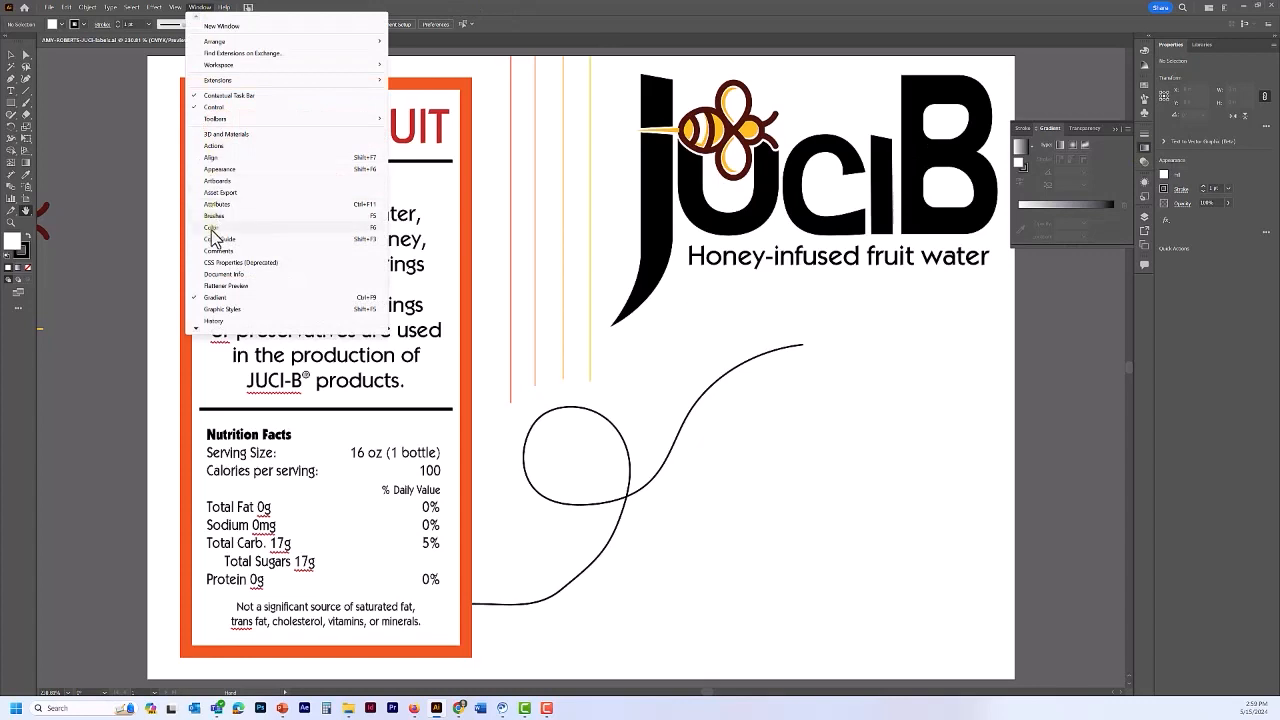
{"action": "mouse_move", "coordinate": [196, 331]}
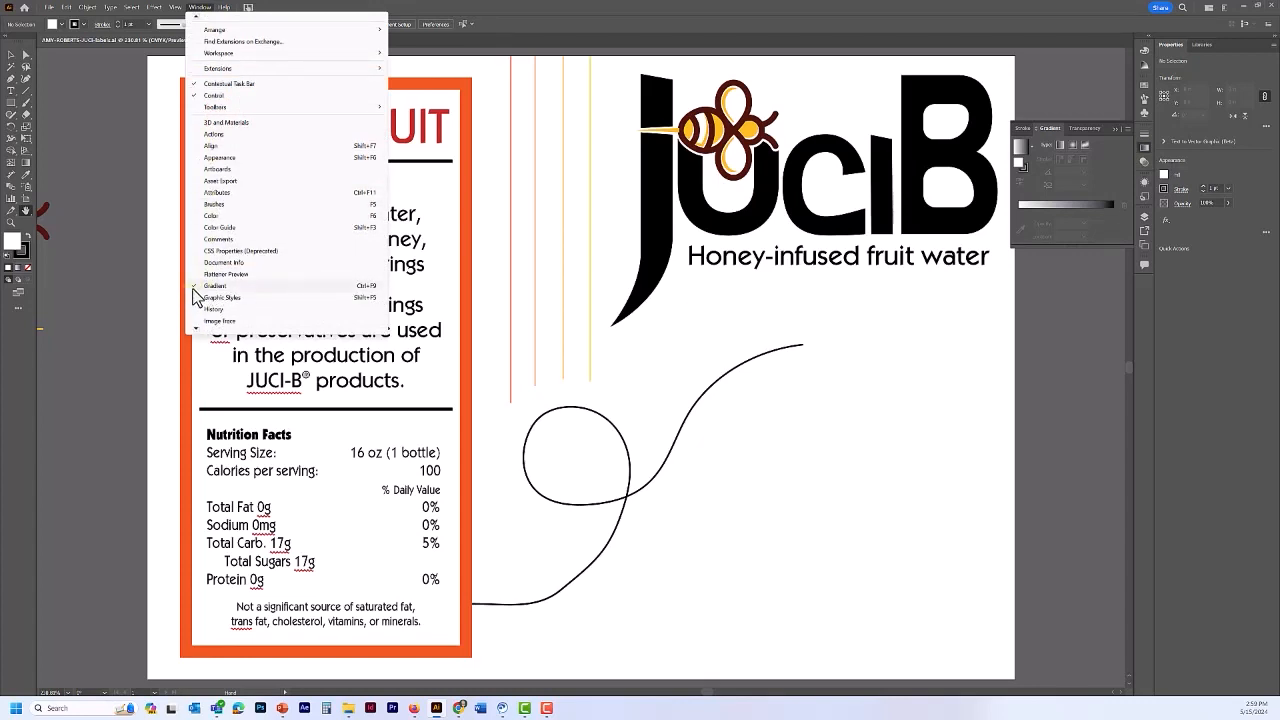
{"action": "left_click", "coordinate": [1073, 248]}
{"action": "left_click_drag", "start_coordinate": [1073, 248], "coordinate": [1078, 359]}
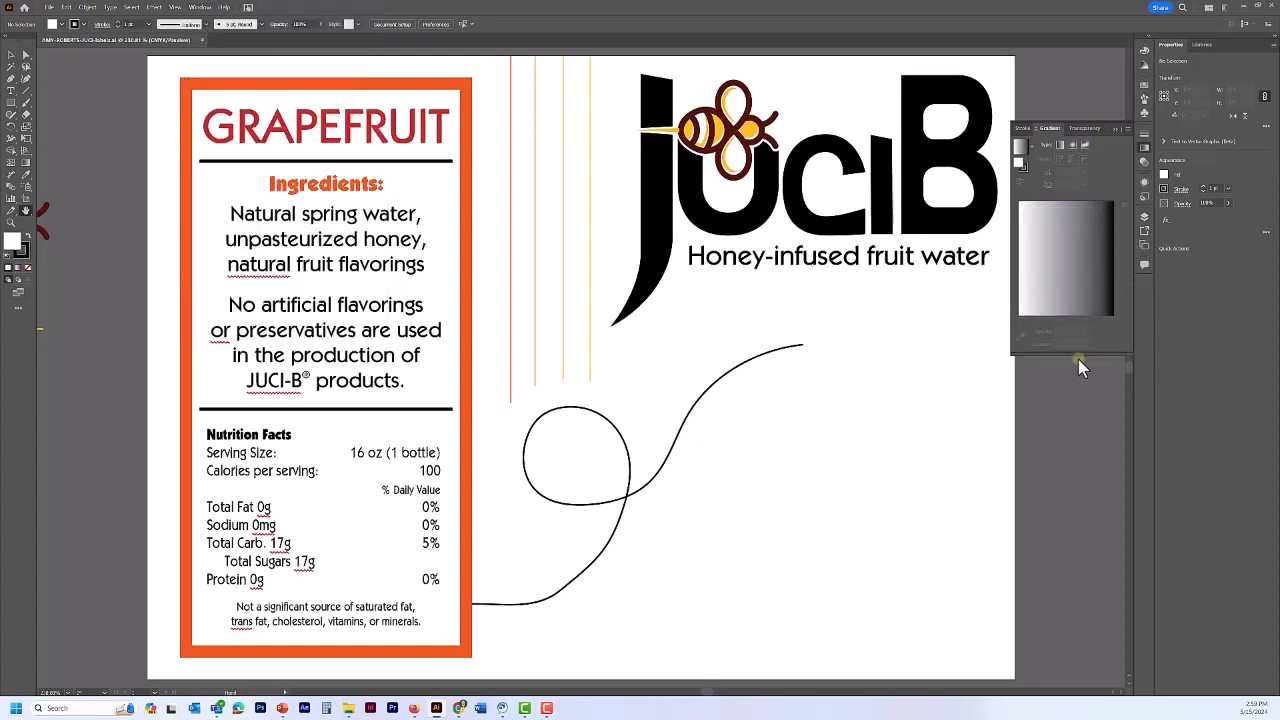
{"action": "left_click", "coordinate": [1073, 148]}
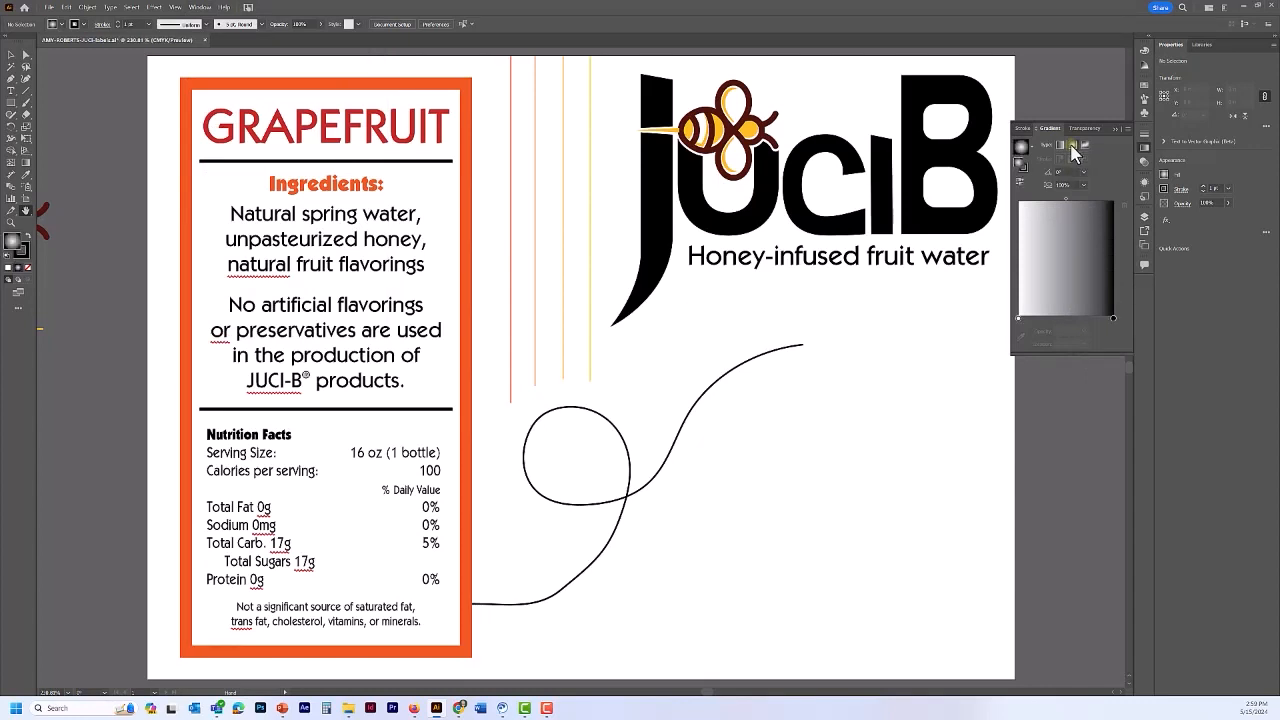
- Color the gradient's start stop with the light yellow M=10 Y=80 swatch and the end stop with the golden M=28 Y=96 swatch
{"action": "double_click", "coordinate": [1018, 319]}
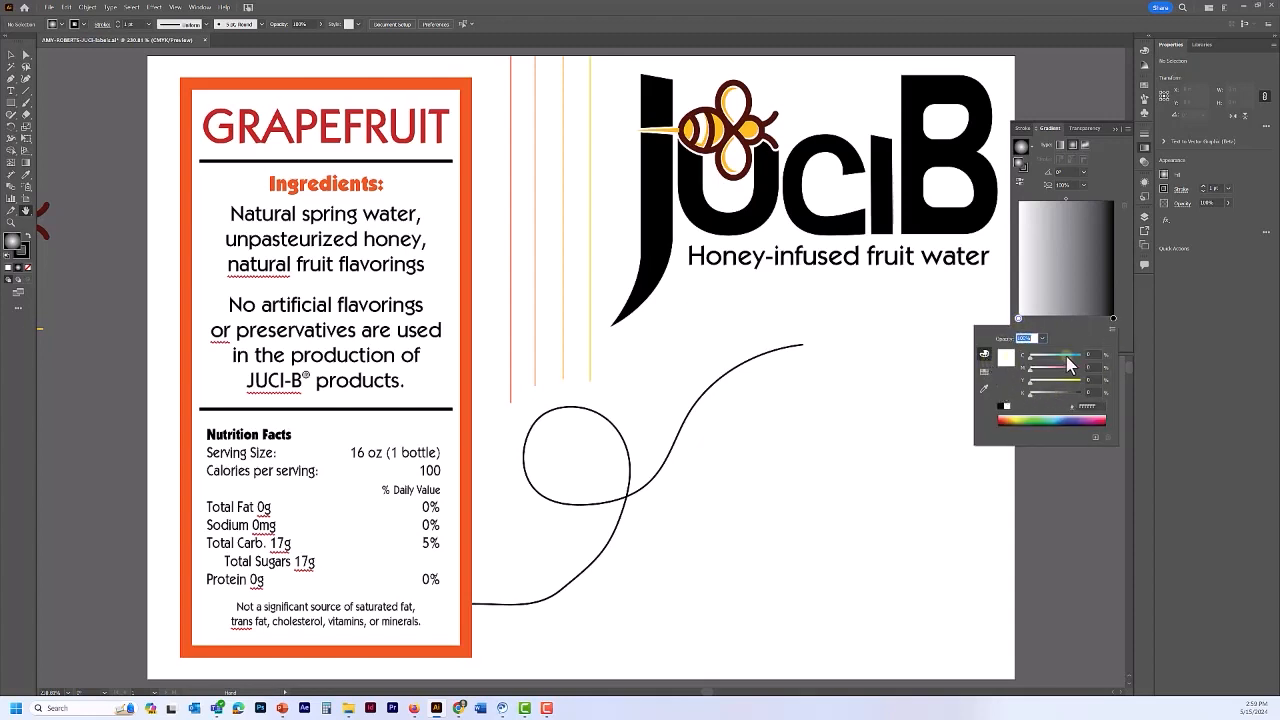
{"action": "left_click", "coordinate": [984, 373]}
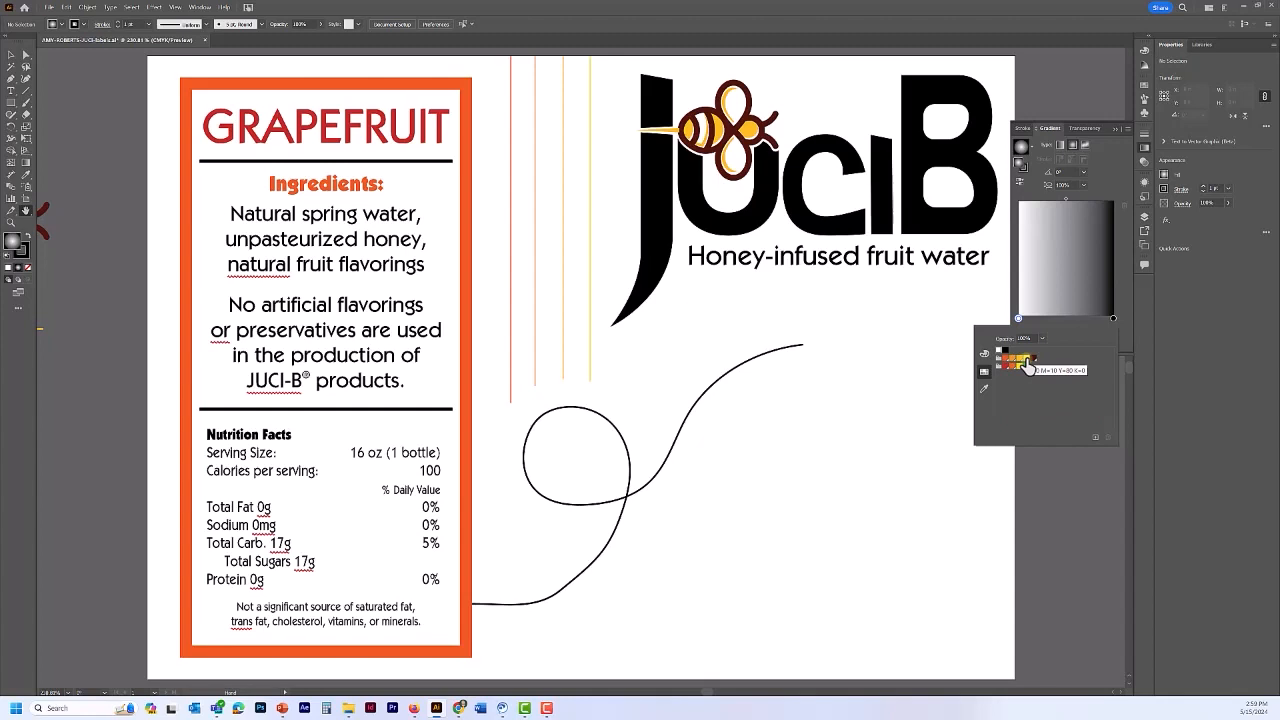
{"action": "left_click", "coordinate": [1027, 362]}
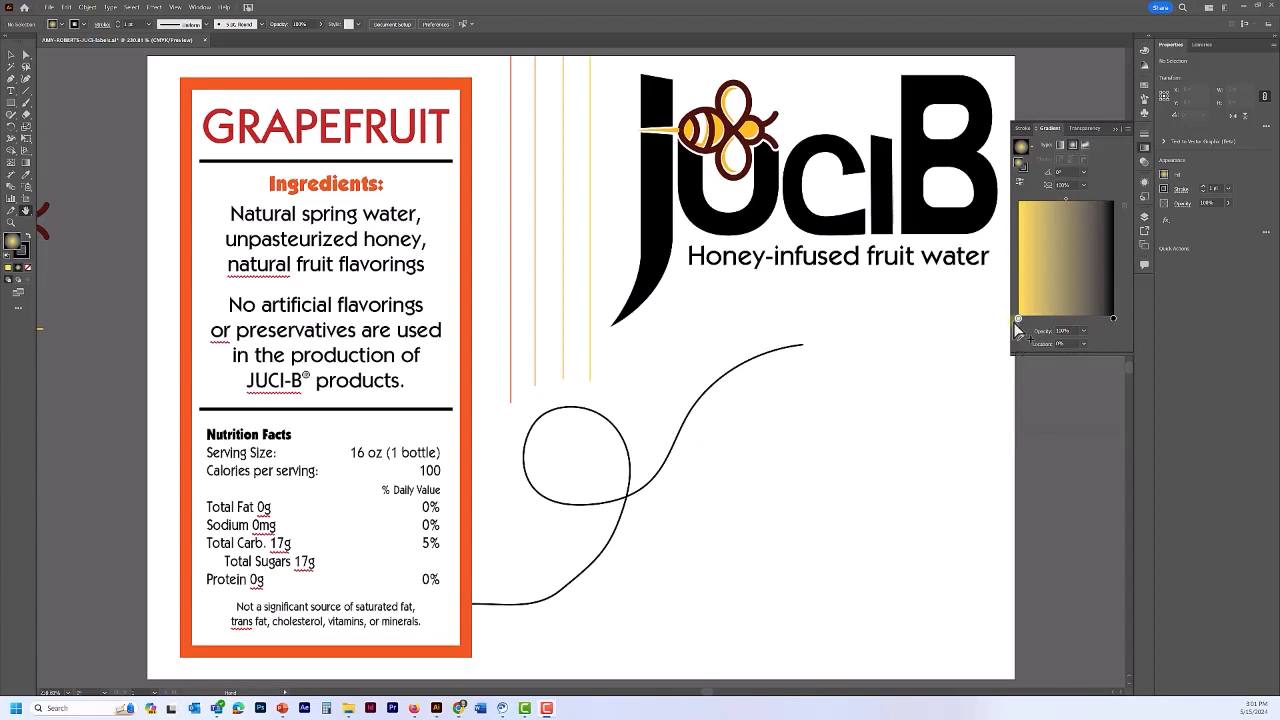
{"action": "double_click", "coordinate": [1018, 318]}
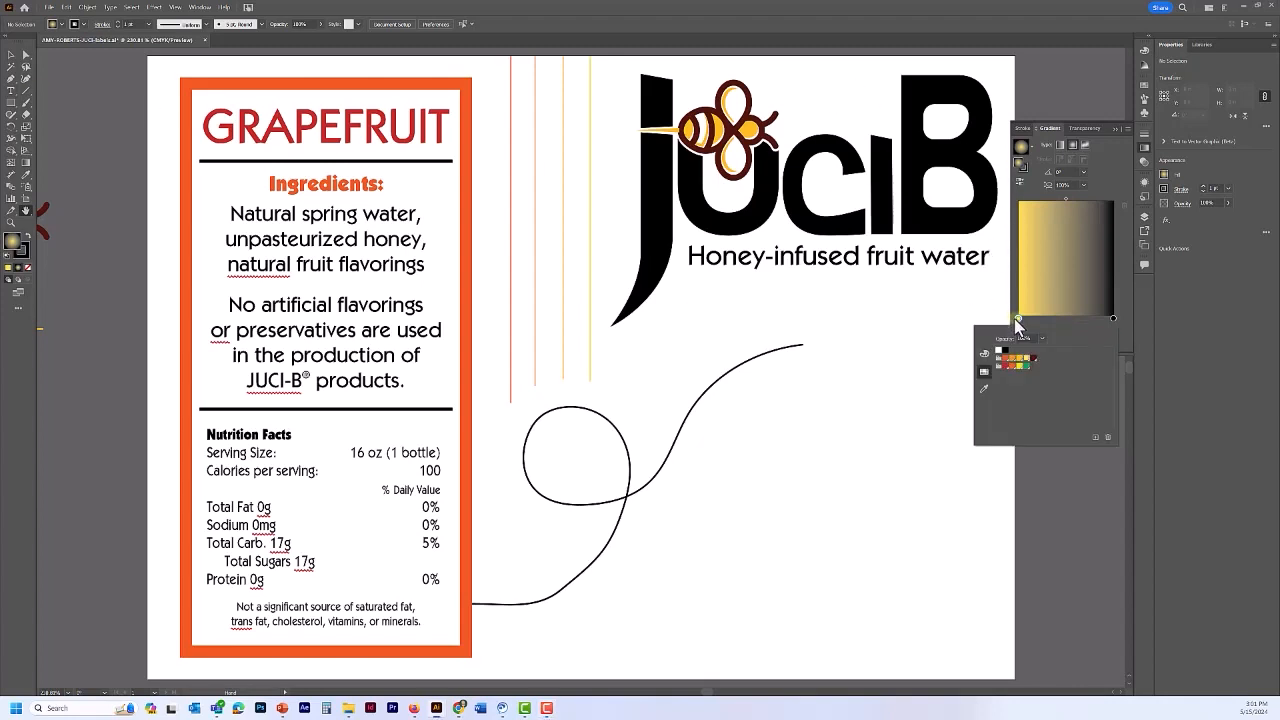
{"action": "left_click", "coordinate": [990, 427]}
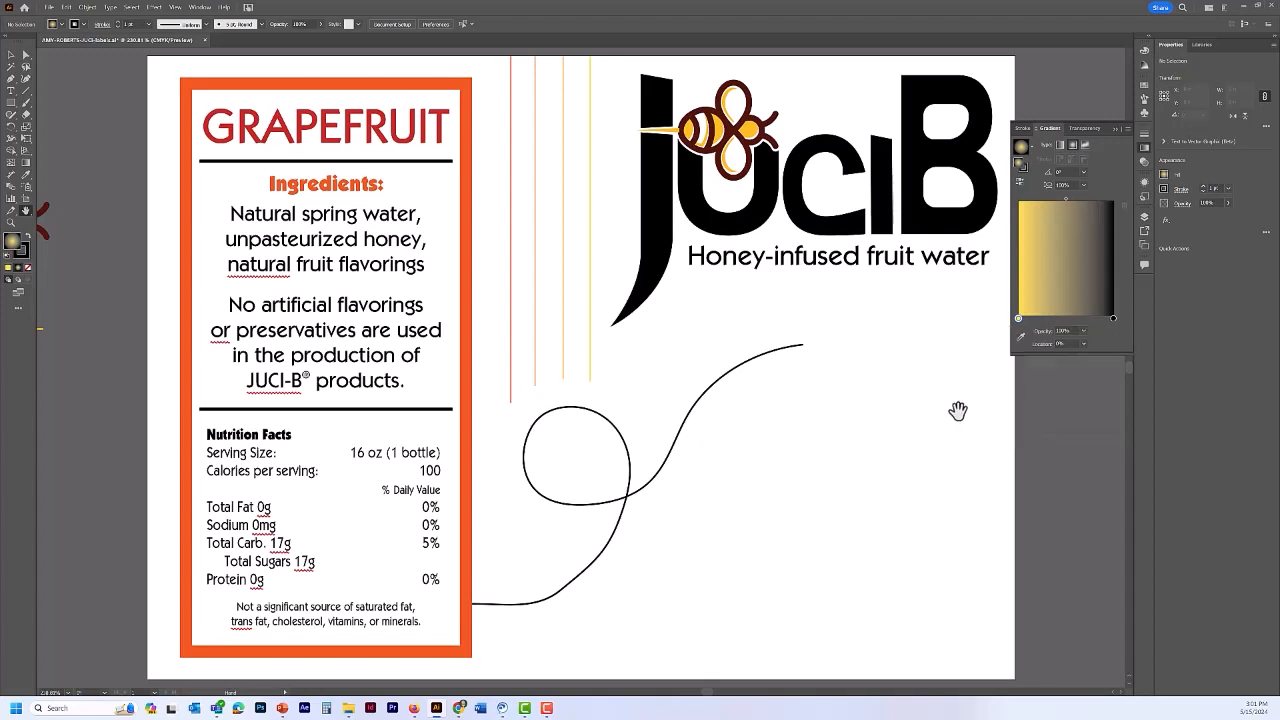
{"action": "double_click", "coordinate": [1113, 320]}
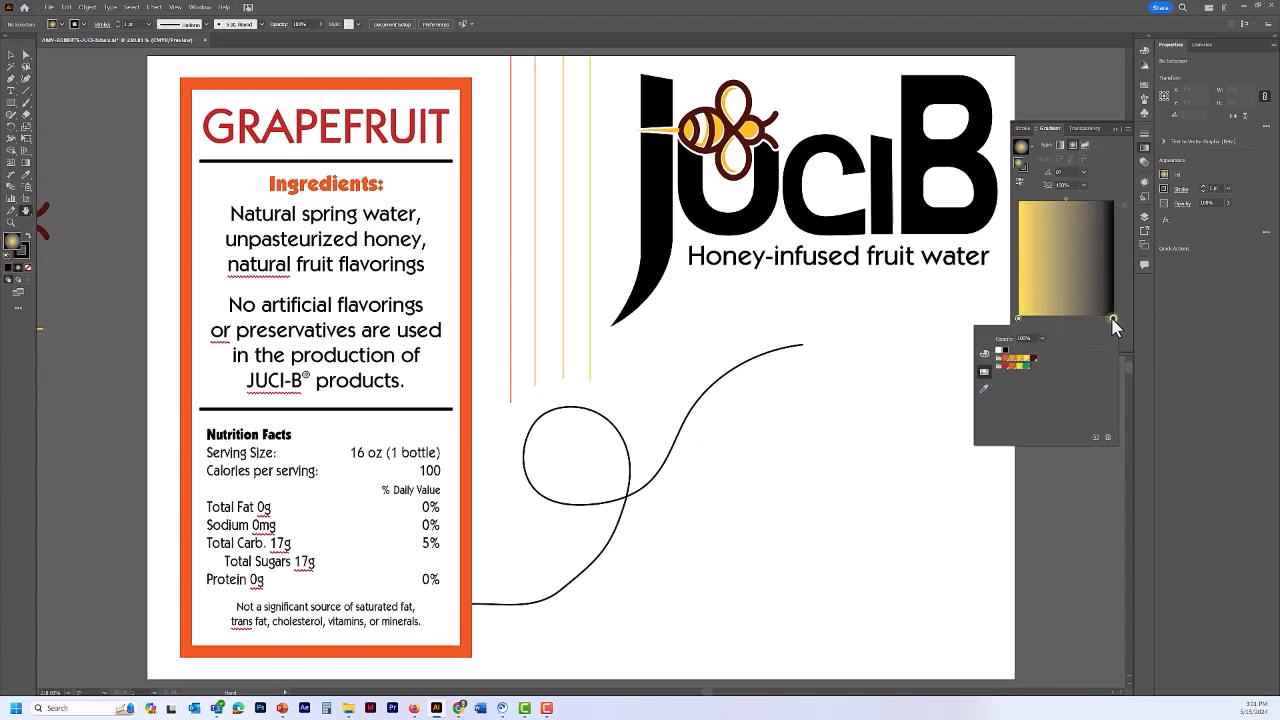
{"action": "left_click", "coordinate": [1017, 362]}
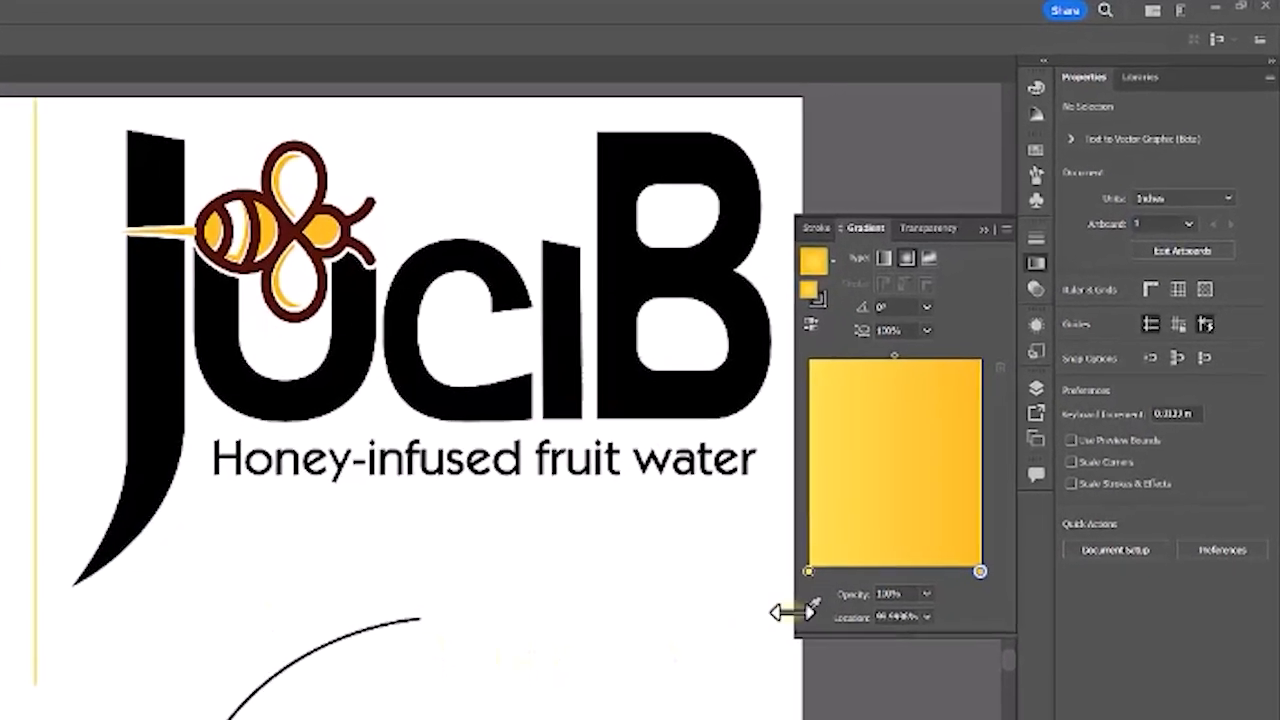
- Add a third color stop near the middle of the gradient and color it with the golden M=28 Y=96 swatch
{"action": "left_click", "coordinate": [895, 571]}
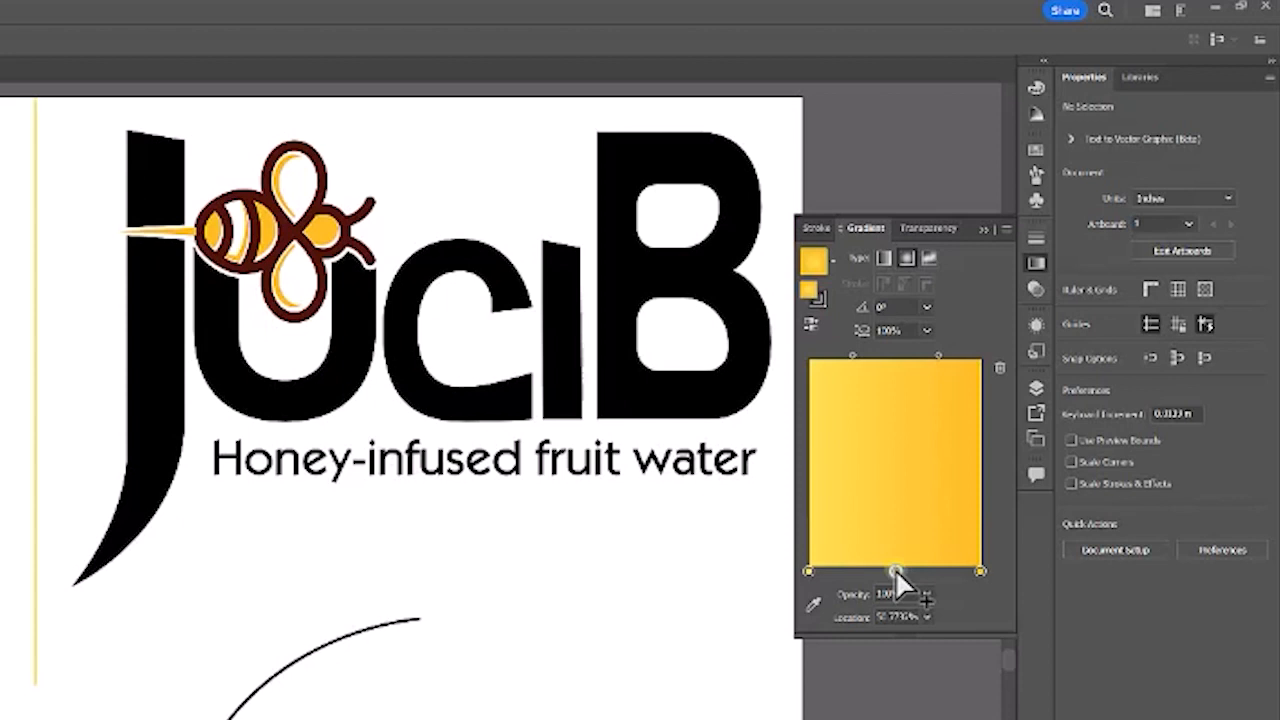
{"action": "double_click", "coordinate": [895, 570]}
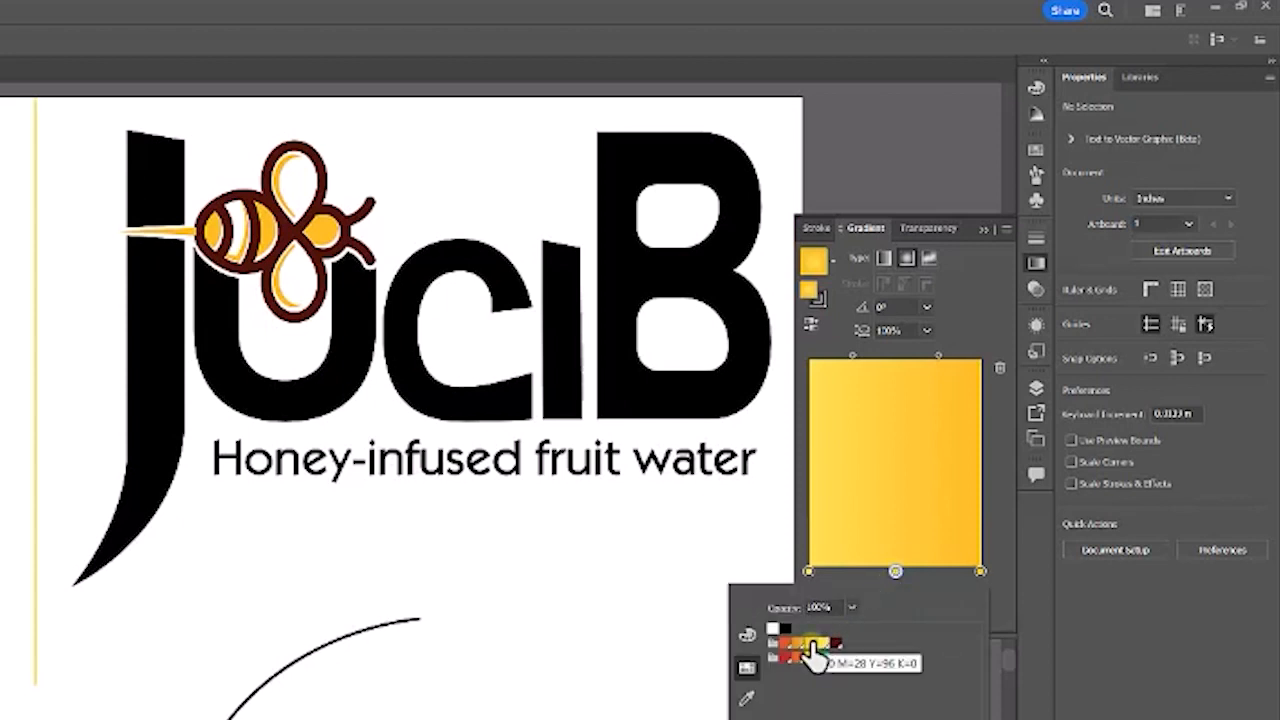
{"action": "left_click", "coordinate": [897, 573]}
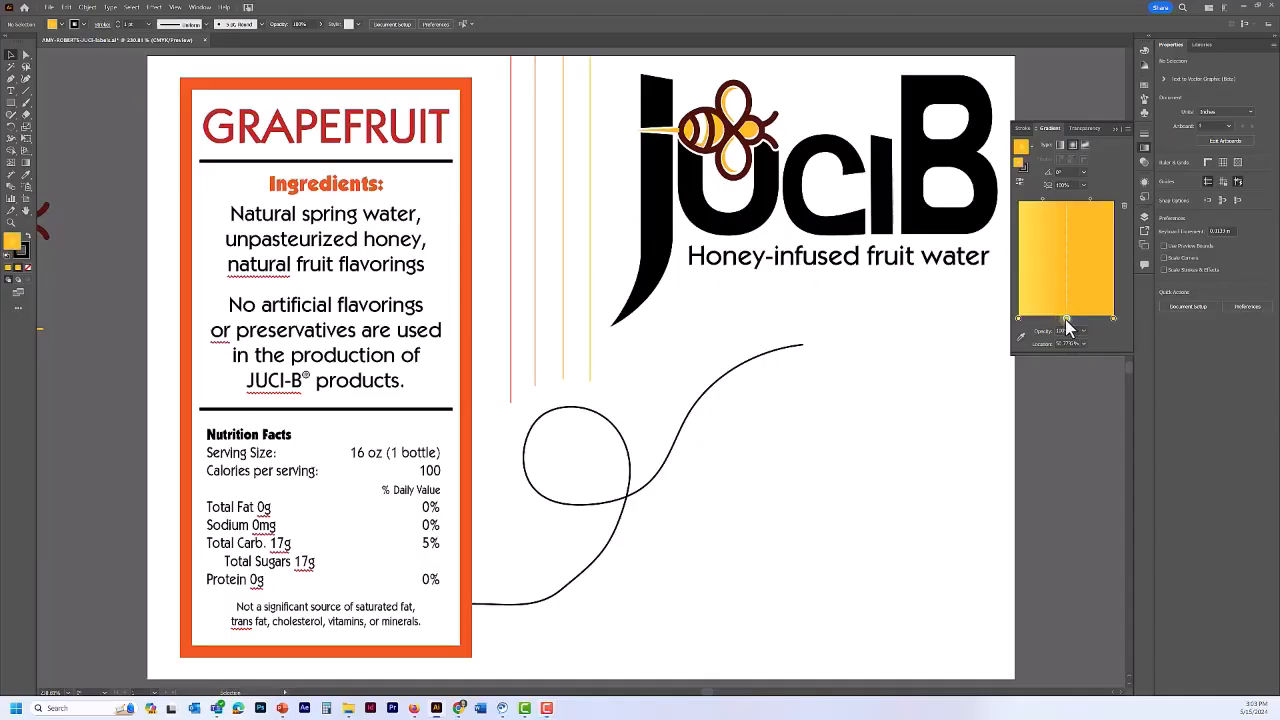
- Set the middle color stop's location to 45% and move the first midpoint to about 75%
{"action": "left_click_drag", "start_coordinate": [1066, 319], "coordinate": [1061, 320]}
{"action": "left_click", "coordinate": [1062, 343]}
{"action": "type", "text": "50"}
{"action": "key", "text": "Return"}
{"action": "type", "text": "45"}
{"action": "key", "text": "Return"}
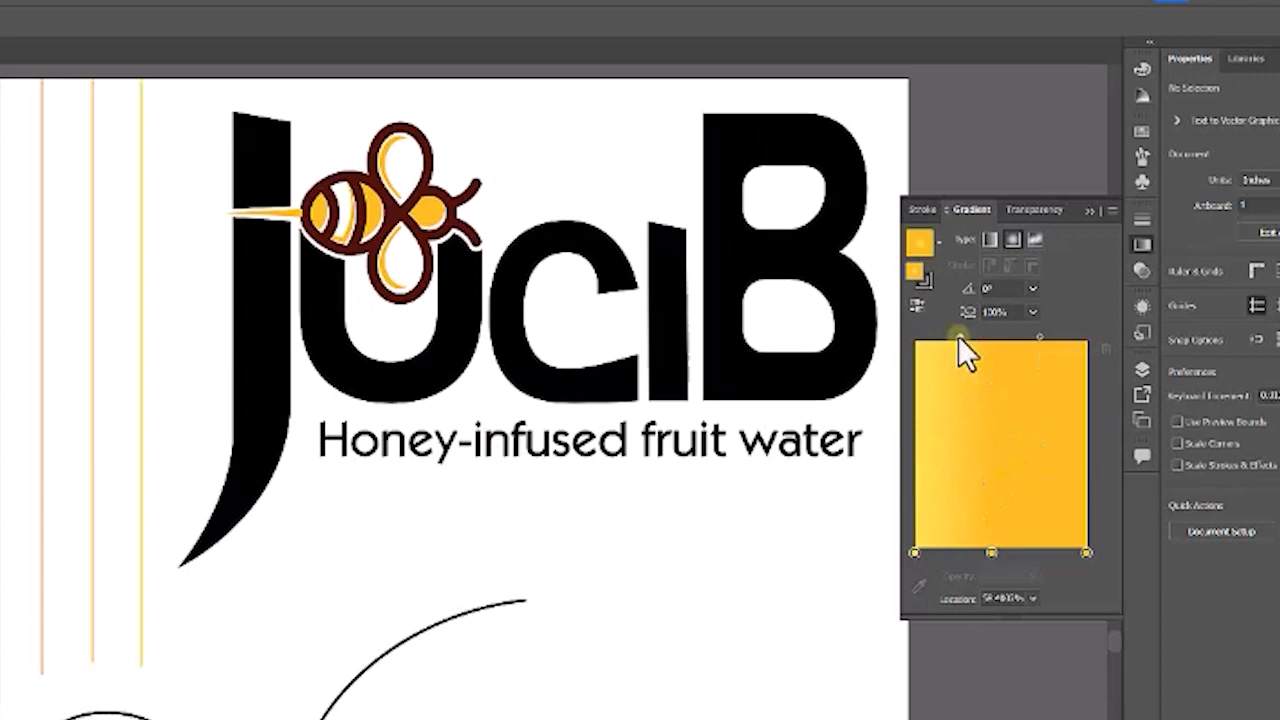
{"action": "left_click_drag", "start_coordinate": [958, 336], "coordinate": [971, 336]}
- Detach the Gradient panel so it floats over the artboard, and open the Swatches panel alongside it
{"action": "mouse_move", "coordinate": [969, 204]}
{"action": "left_mouse_down"}
{"action": "mouse_move", "coordinate": [831, 334]}
{"action": "mouse_move", "coordinate": [360, 477]}
{"action": "left_mouse_up"}
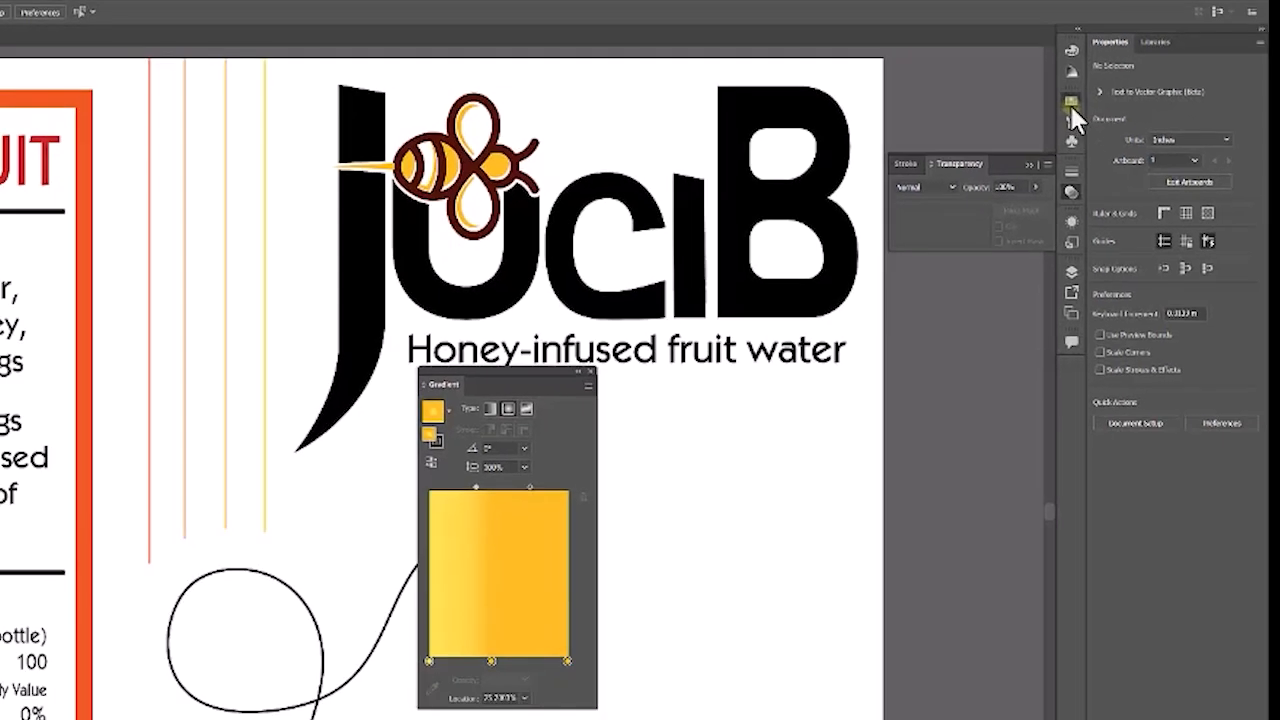
{"action": "left_click", "coordinate": [1143, 131]}
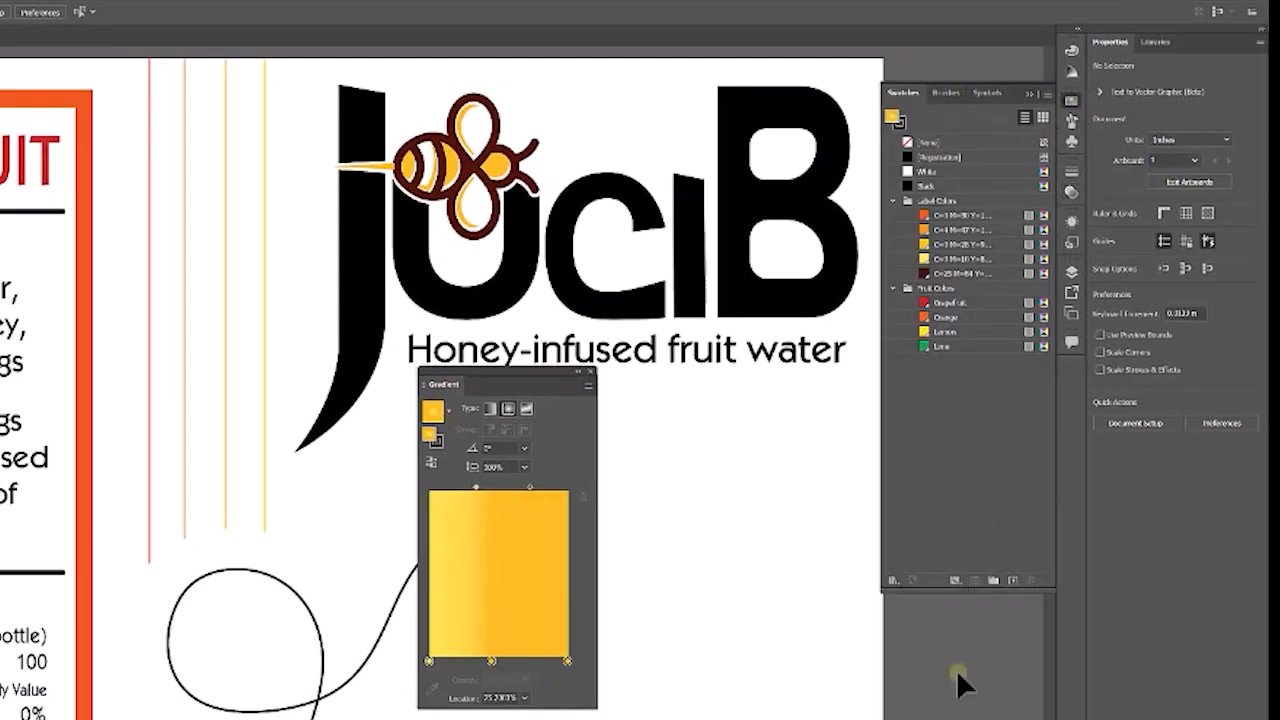
{"action": "left_click", "coordinate": [1005, 457]}
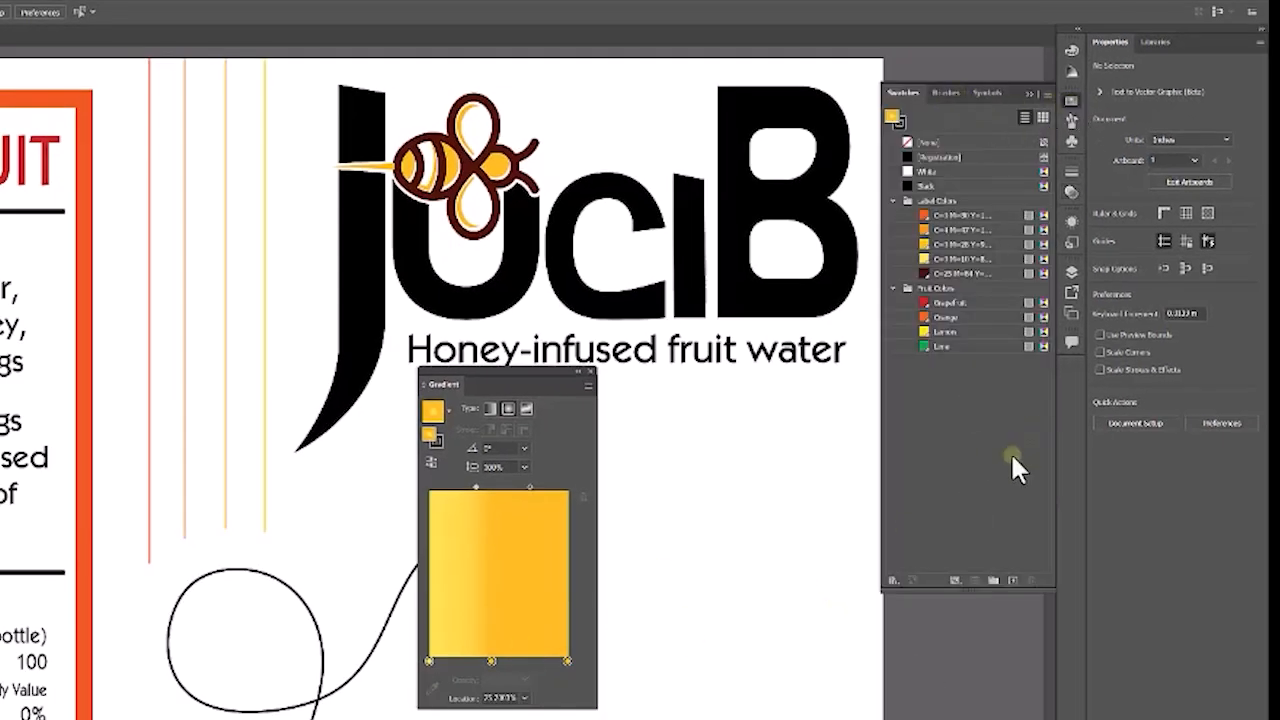
- Add the orange M=47 swatch from Label Colors to the gradient as a new color stop at location 70%
{"action": "left_click", "coordinate": [944, 233]}
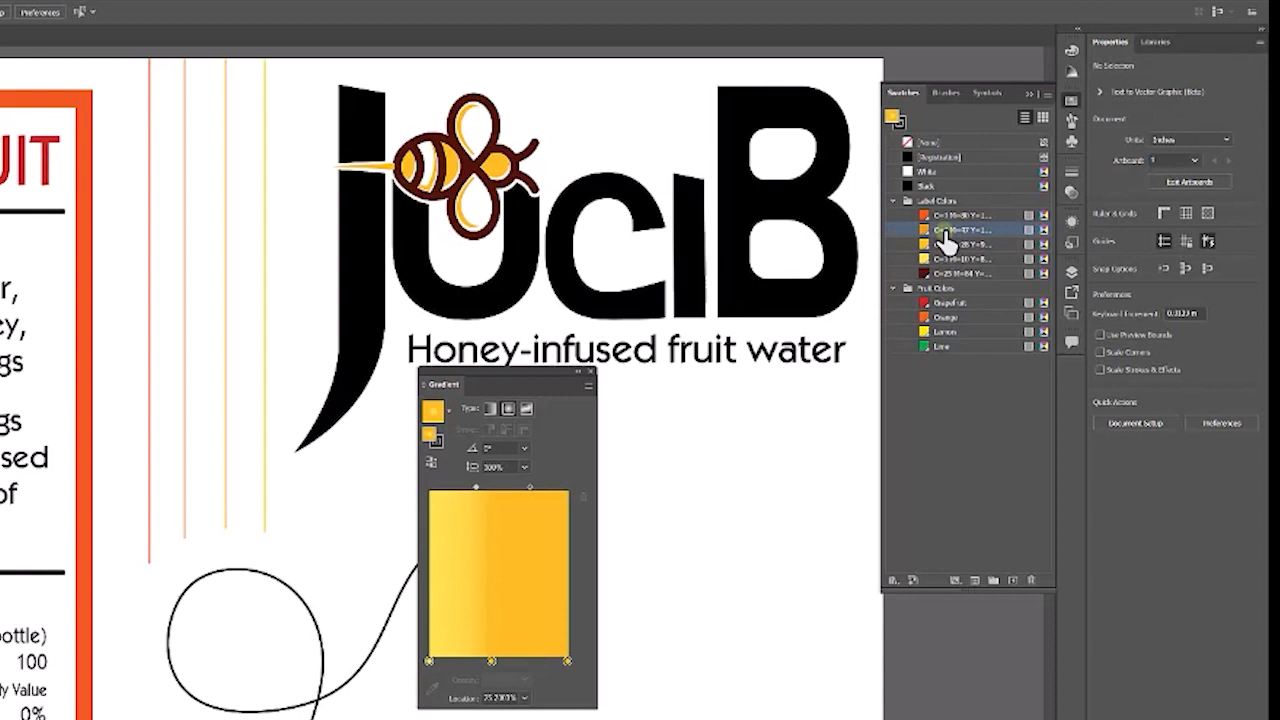
{"action": "left_click_drag", "start_coordinate": [944, 240], "coordinate": [531, 668]}
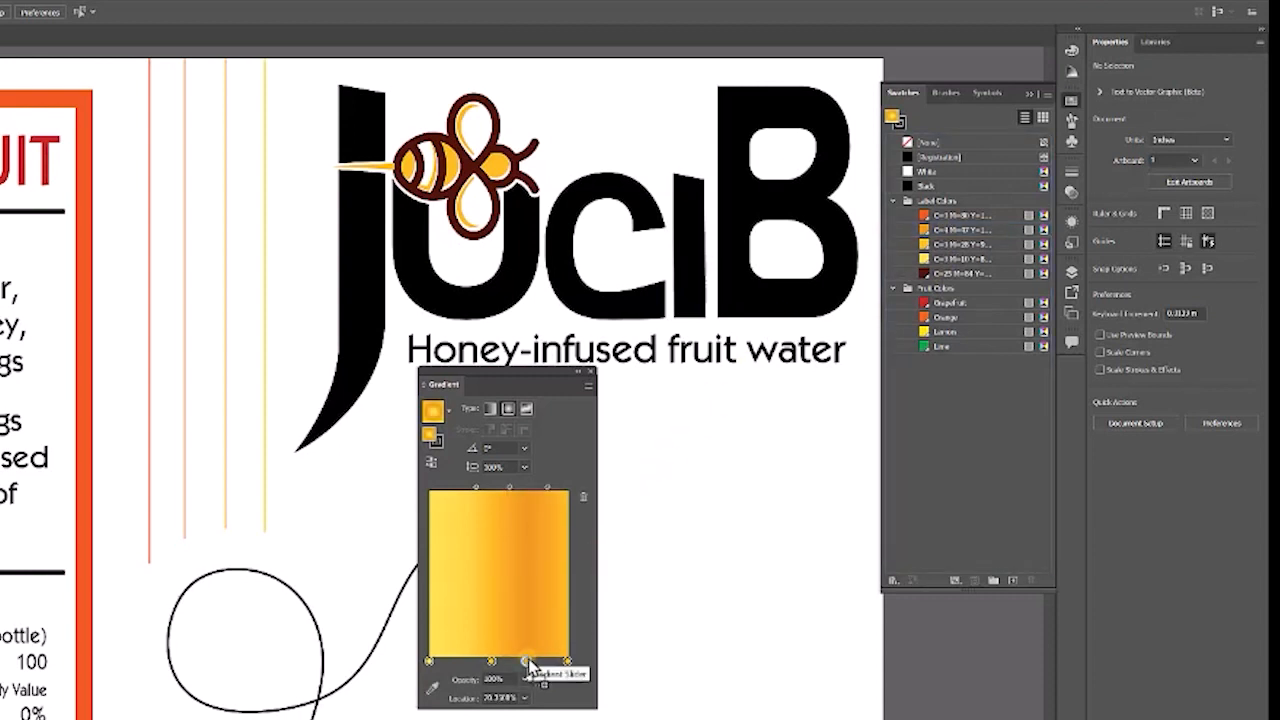
{"action": "double_click", "coordinate": [486, 697]}
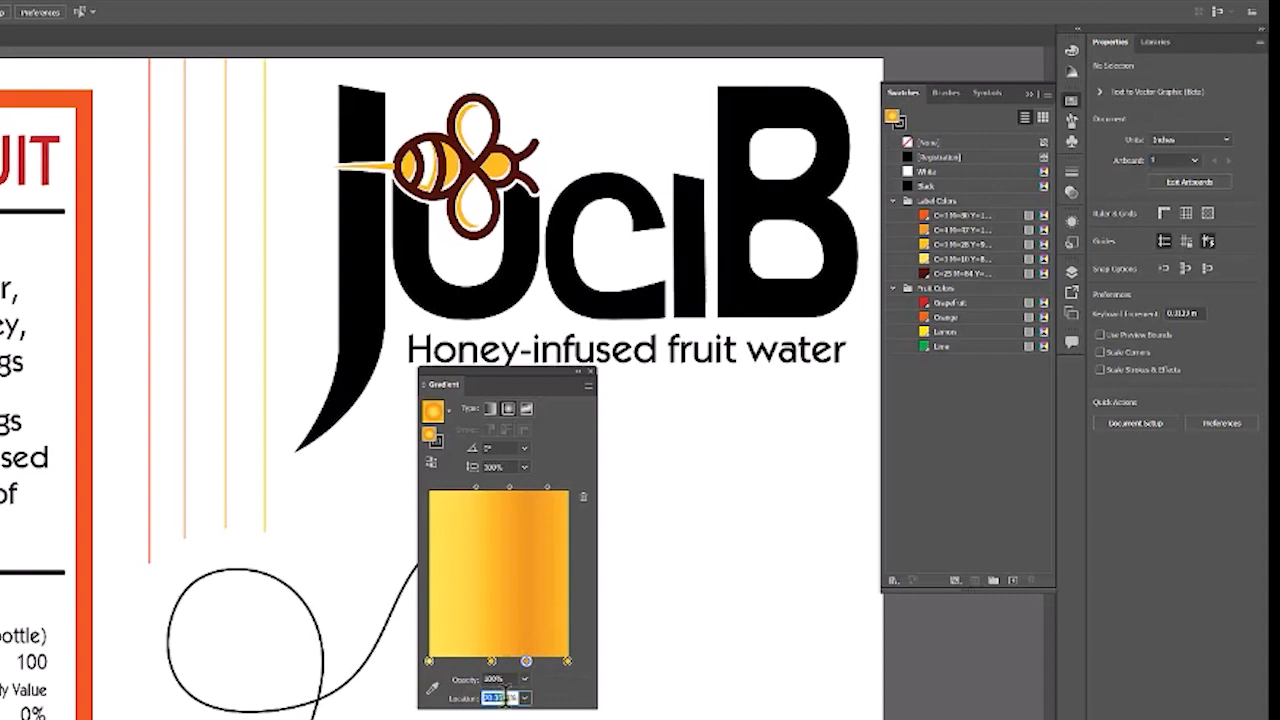
{"action": "type", "text": "20"}
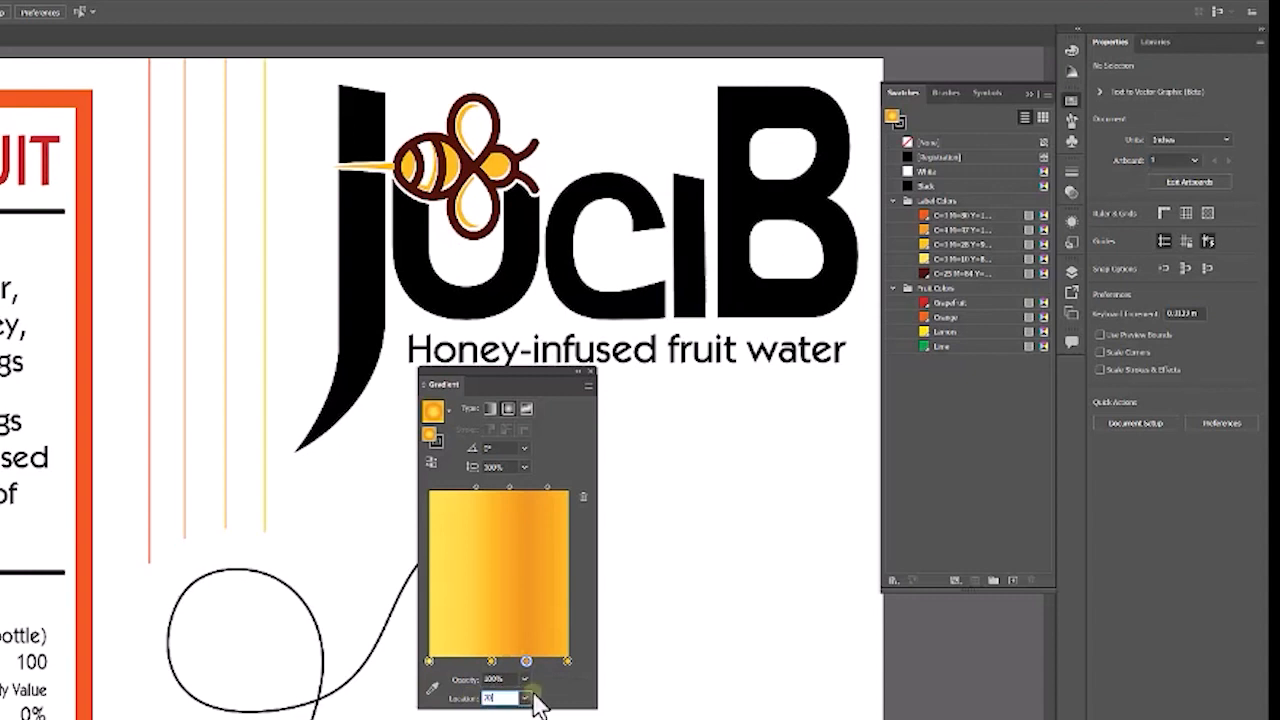
{"action": "key", "text": "Return"}
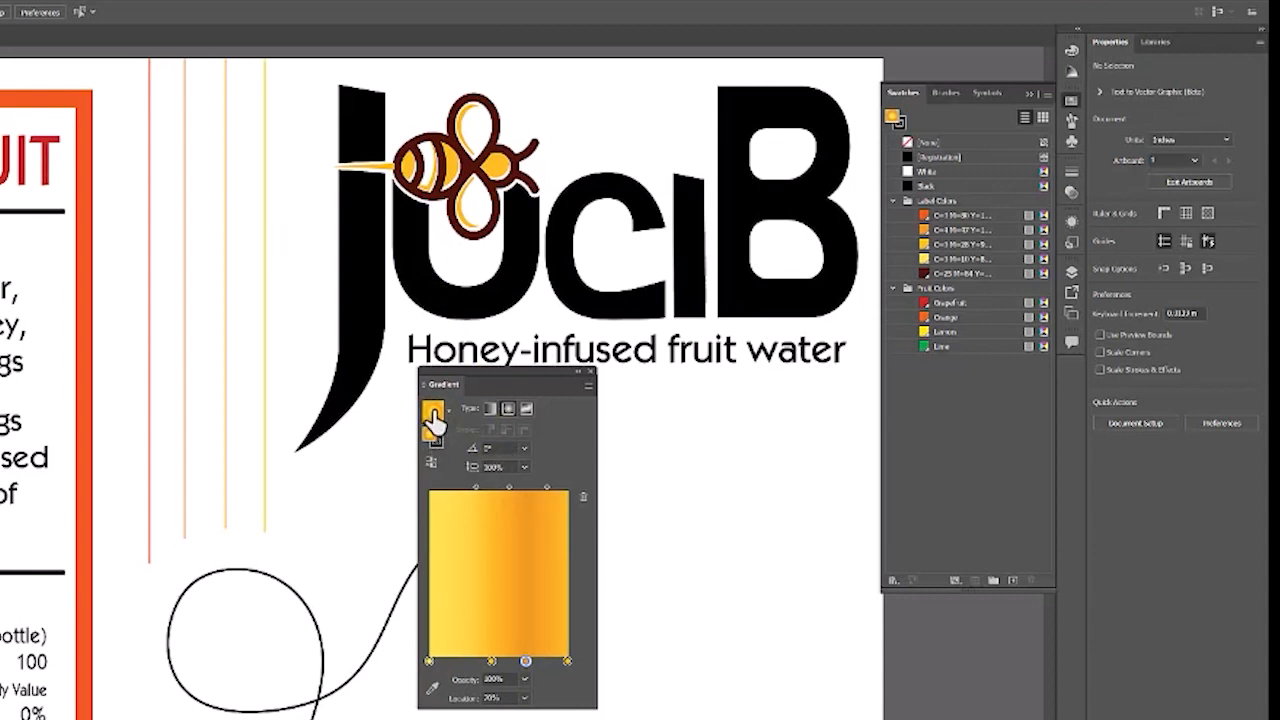
- Store the gradient as a swatch above the Label Colors group and name it Honey Radial
{"action": "left_click_drag", "start_coordinate": [430, 418], "coordinate": [946, 205]}
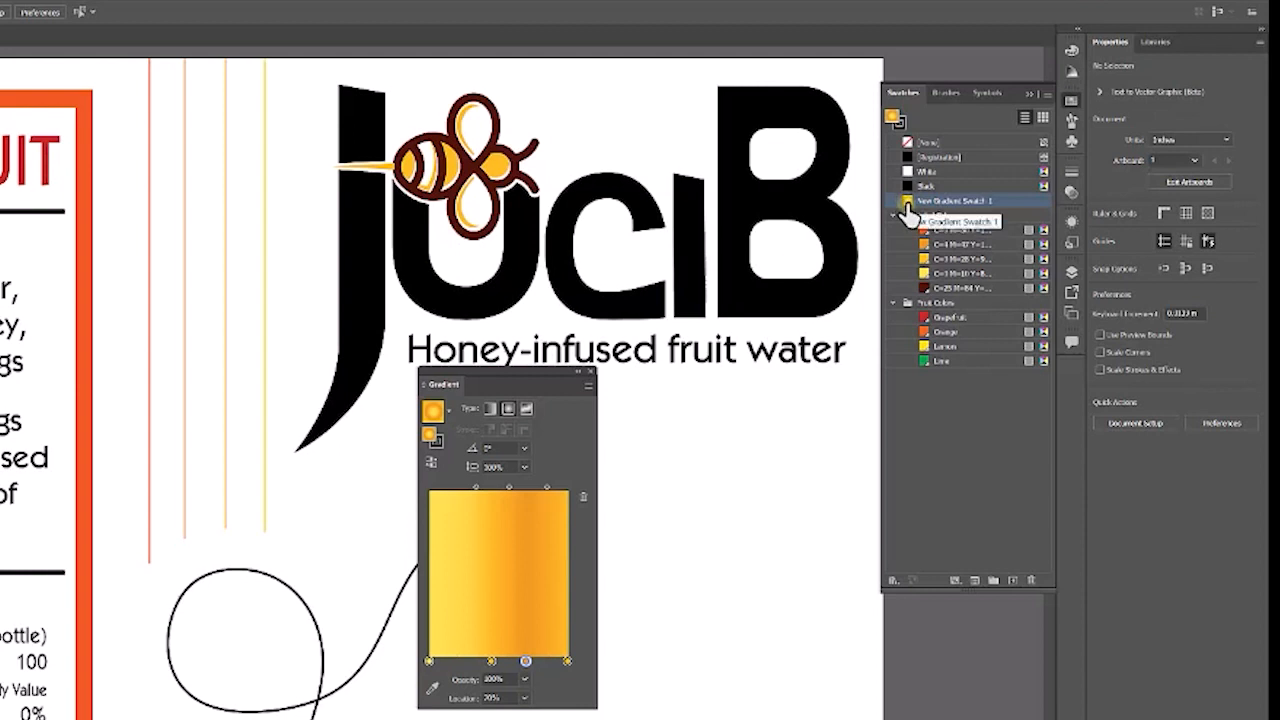
{"action": "double_click", "coordinate": [908, 210]}
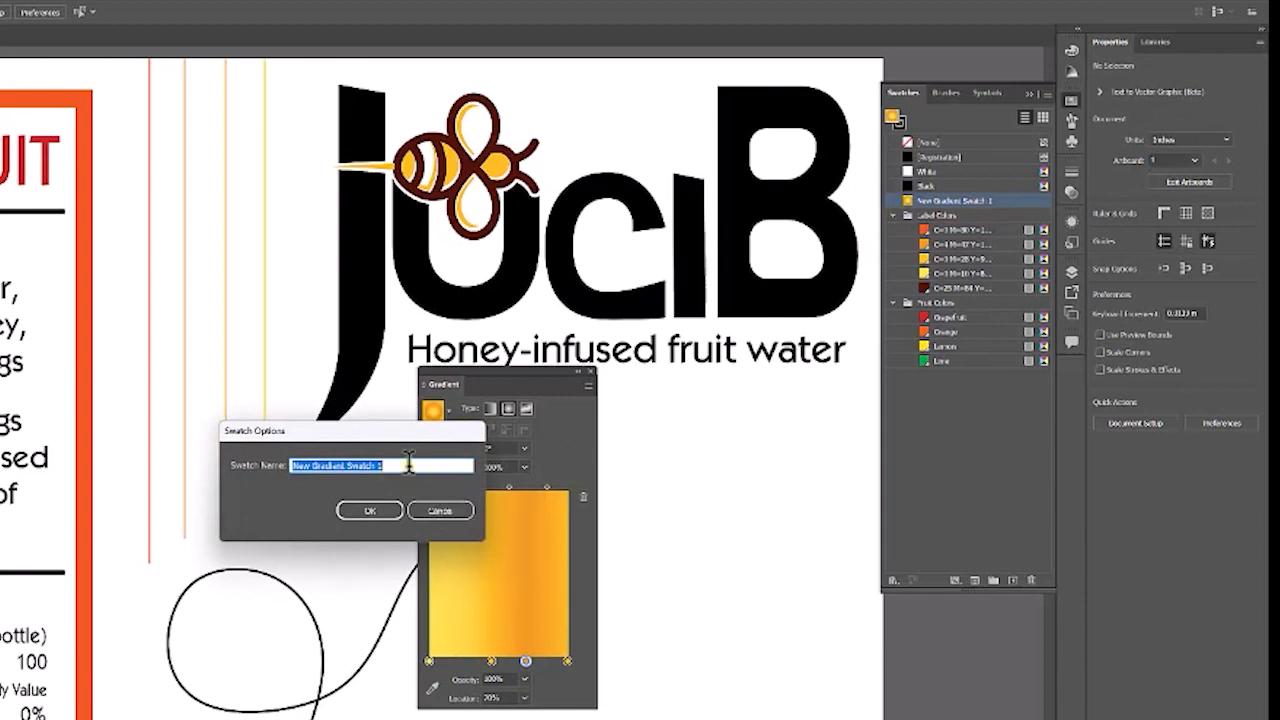
{"action": "type", "text": "Honey Radi"}
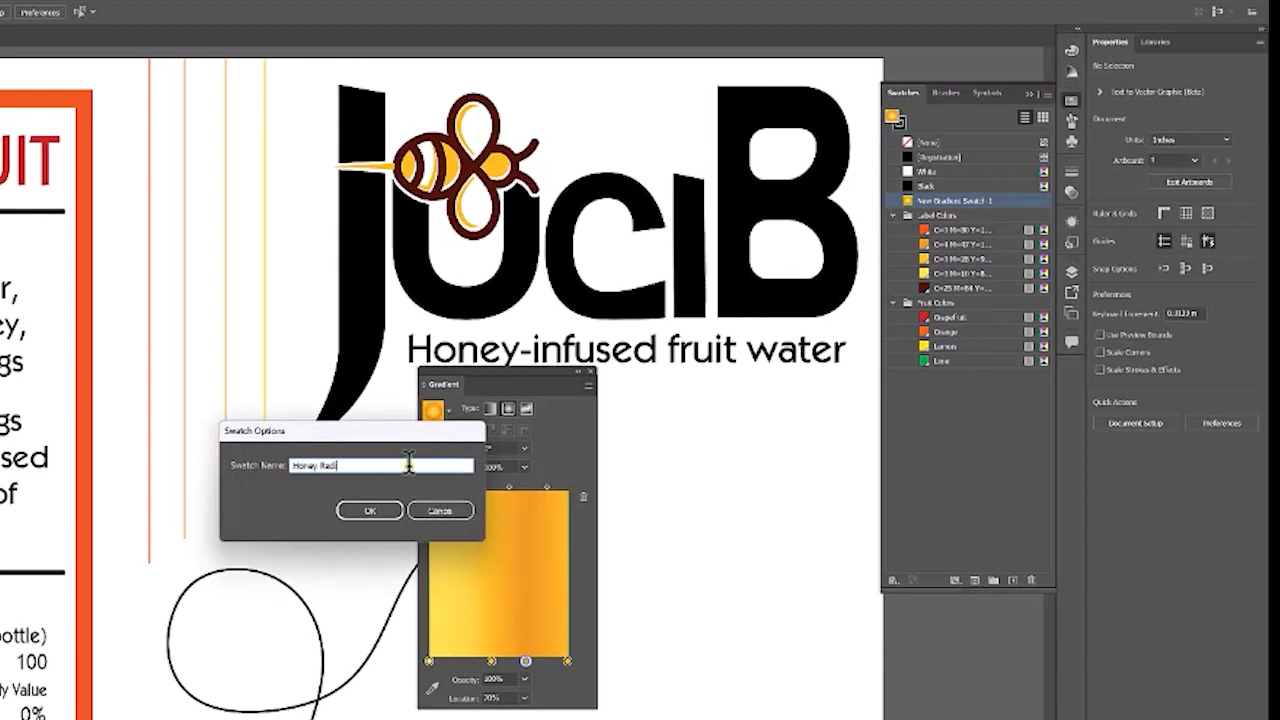
{"action": "type", "text": "al"}
{"action": "left_click", "coordinate": [369, 511]}
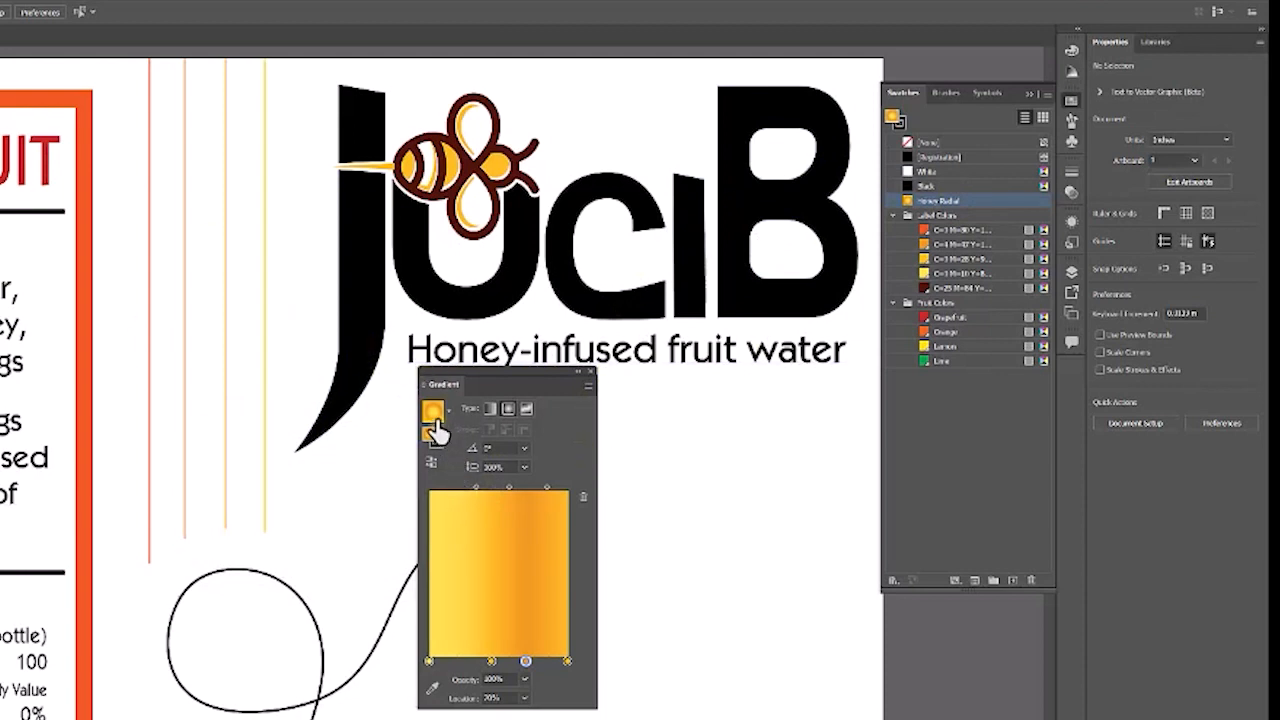
- Switch the gradient type to linear and store it as a swatch named Honey linear above the Label Colors group
{"action": "left_click", "coordinate": [489, 408]}
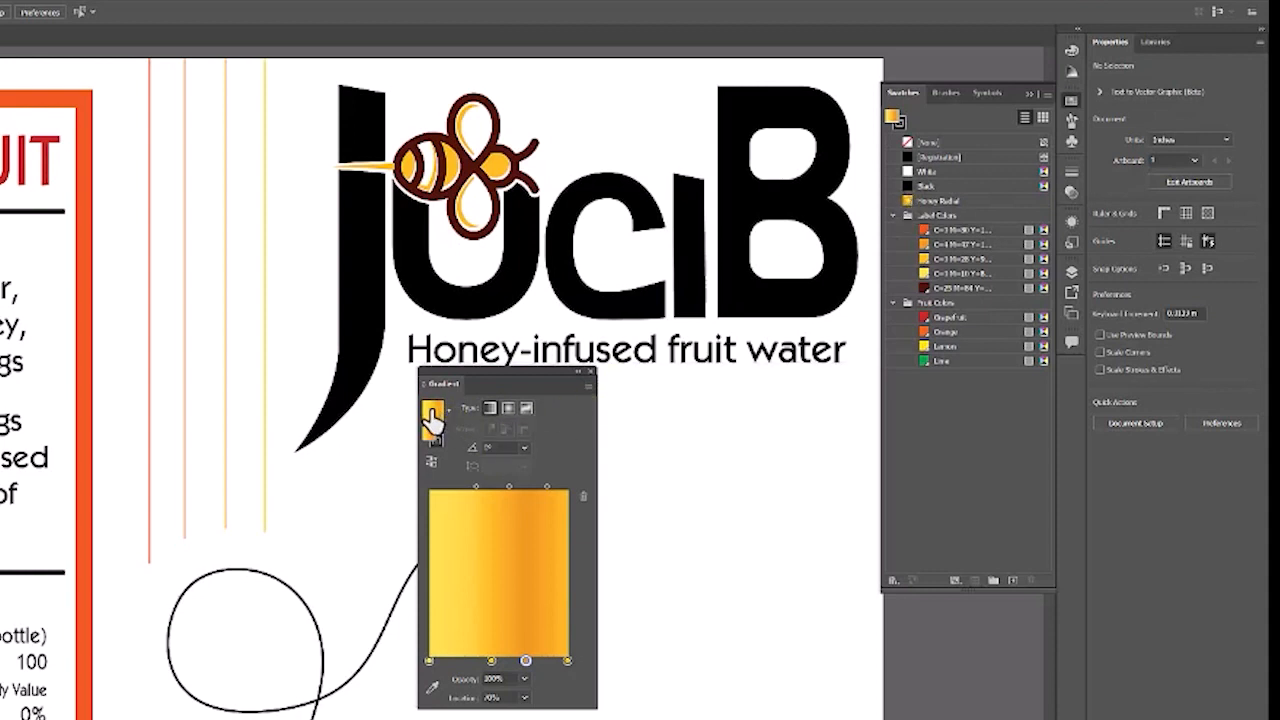
{"action": "left_click_drag", "start_coordinate": [432, 418], "coordinate": [945, 218]}
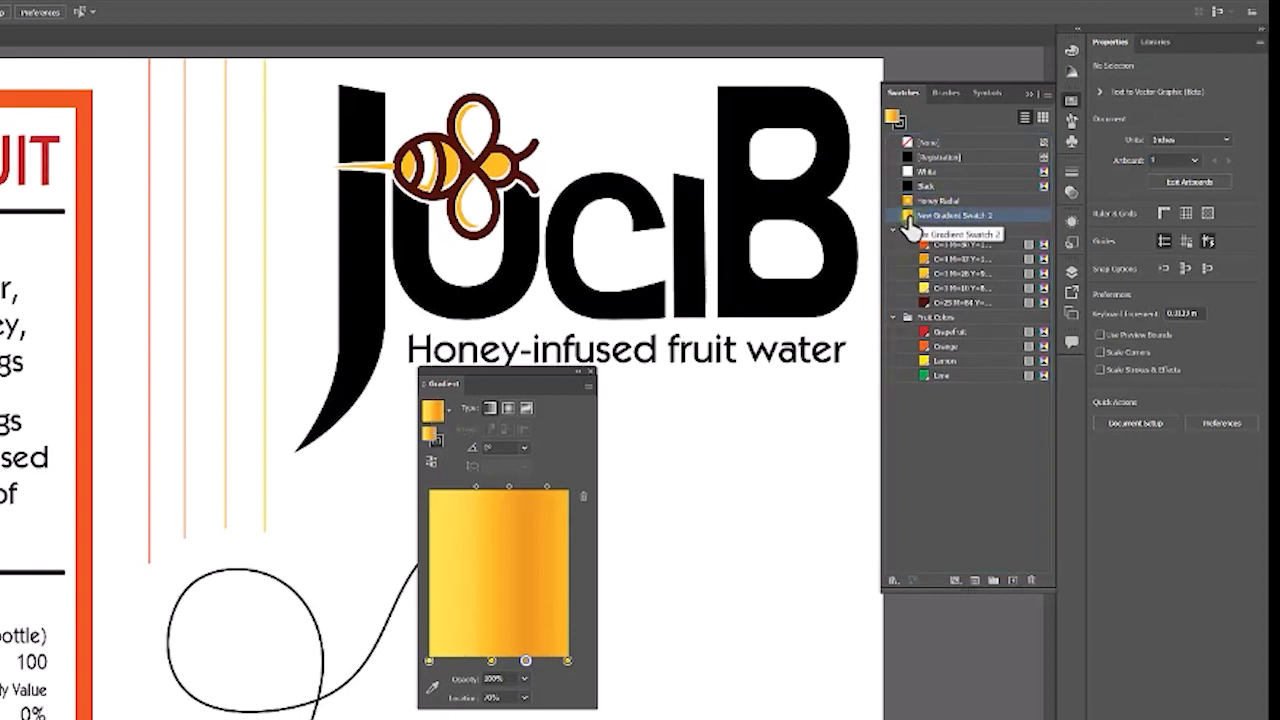
{"action": "double_click", "coordinate": [908, 220]}
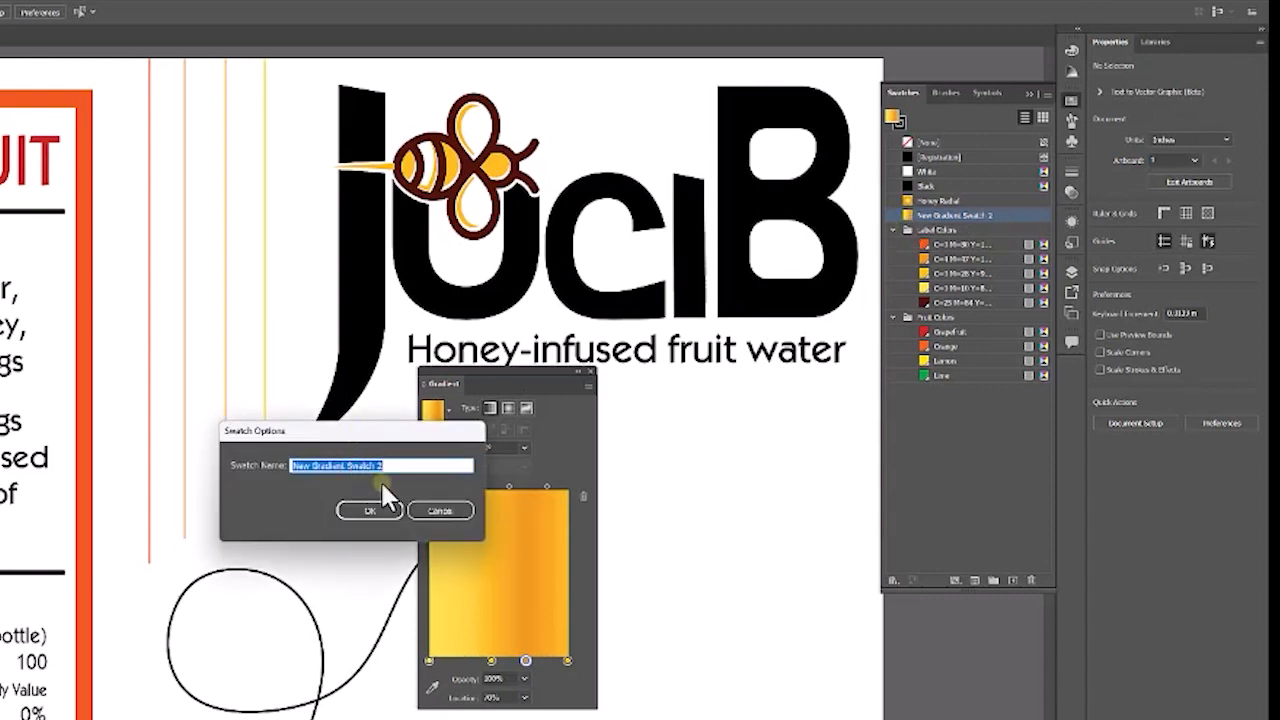
{"action": "type", "text": "Honey linear"}
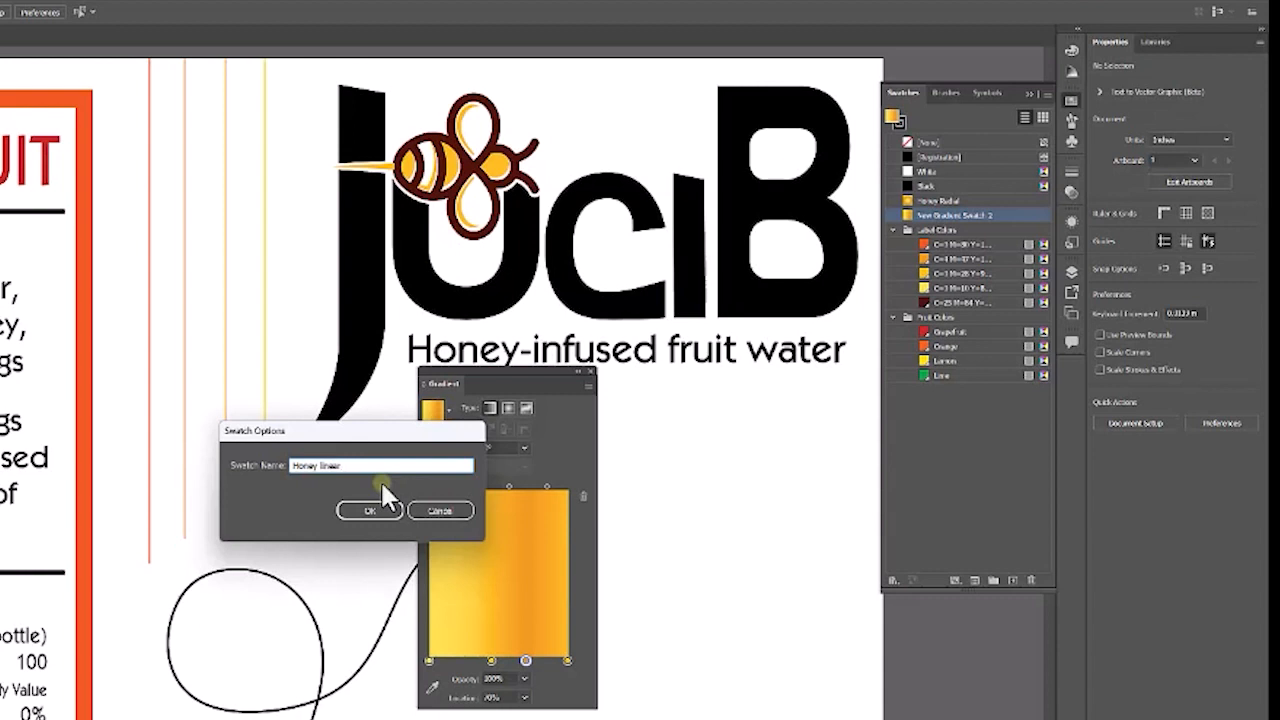
{"action": "left_click", "coordinate": [368, 511]}
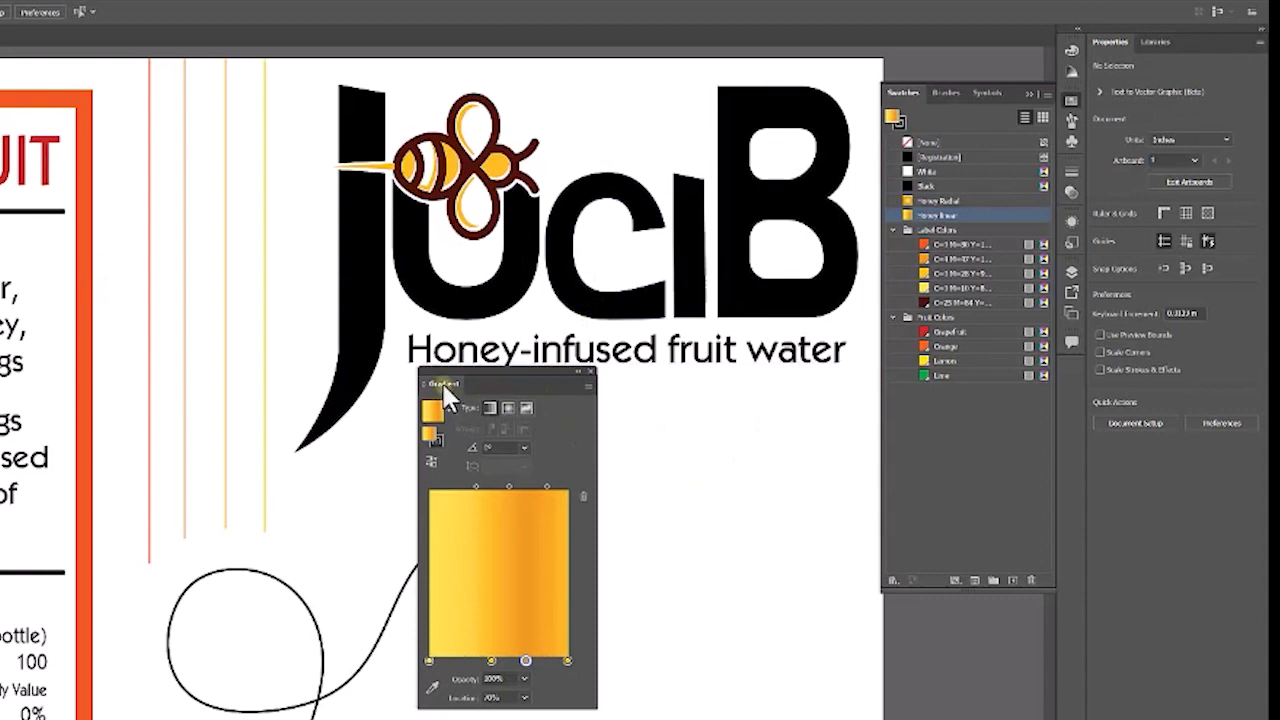
- Dock the floating Gradient panel back into the collapsed panel strip and collapse the Swatches panel
{"action": "left_click_drag", "start_coordinate": [441, 380], "coordinate": [1069, 366]}
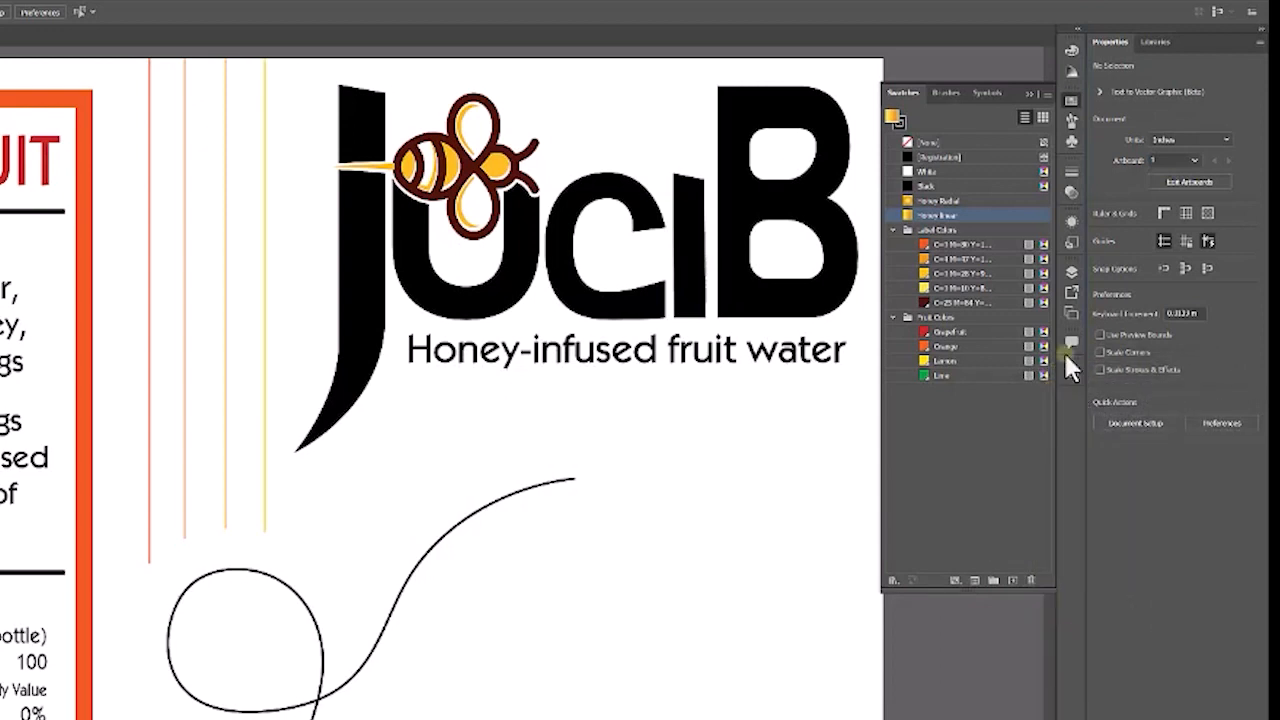
{"action": "left_click", "coordinate": [1028, 93]}
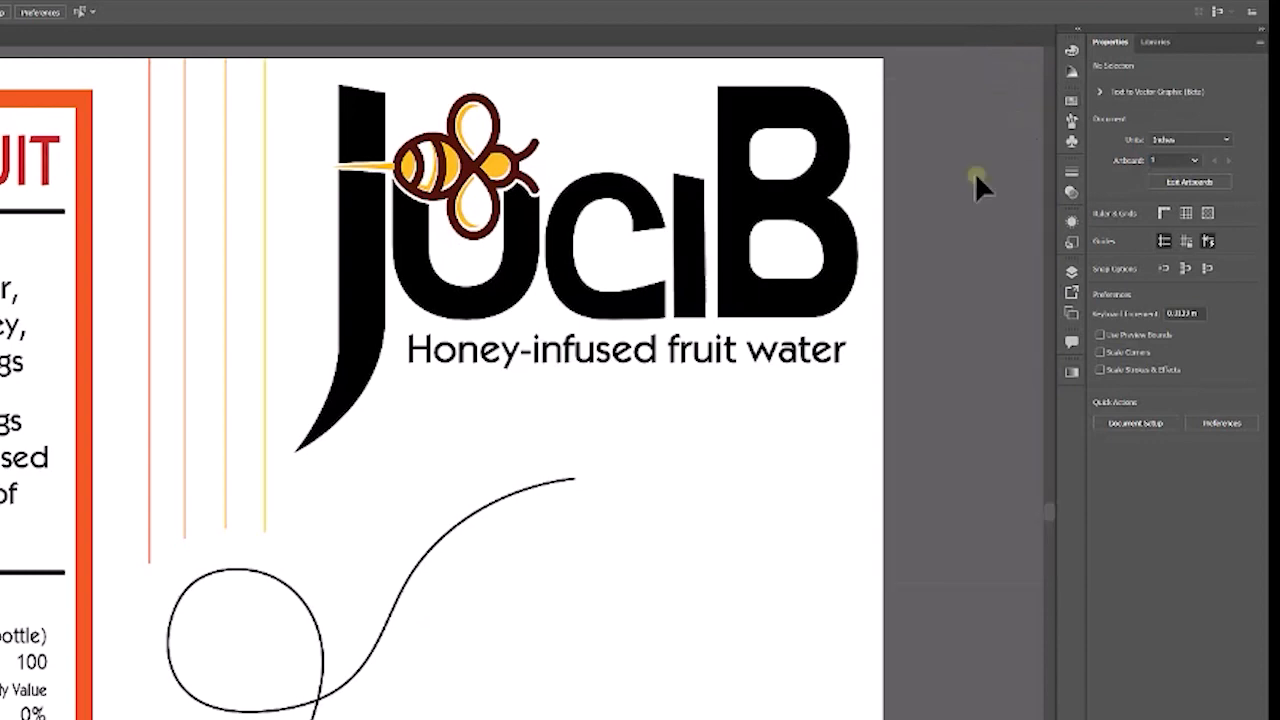
- Restore the default fill and stroke, and create a six-sided polygon with a 0.75 in radius on the empty canvas beside the artboard
{"action": "scroll", "coordinate": [620, 534], "scroll_direction": "up", "scroll_amount": 1}
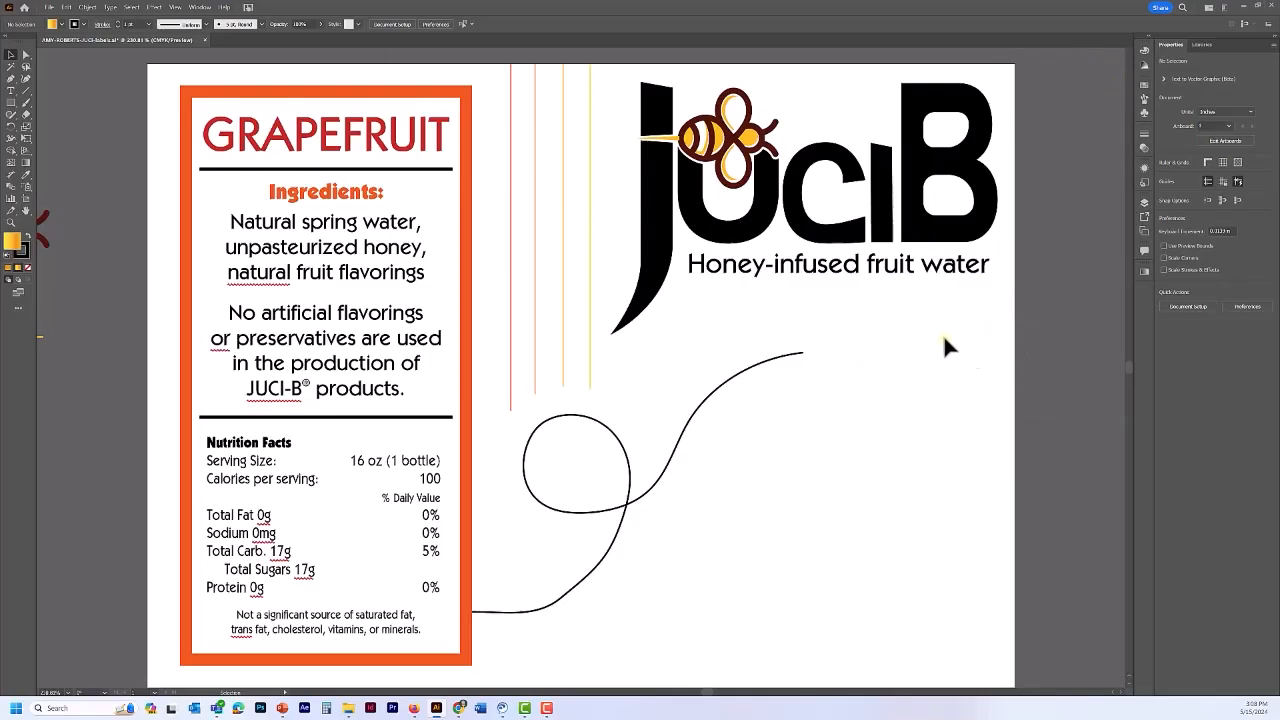
{"action": "key", "text": "space"}
{"action": "left_click_drag", "start_coordinate": [1057, 300], "coordinate": [503, 286]}
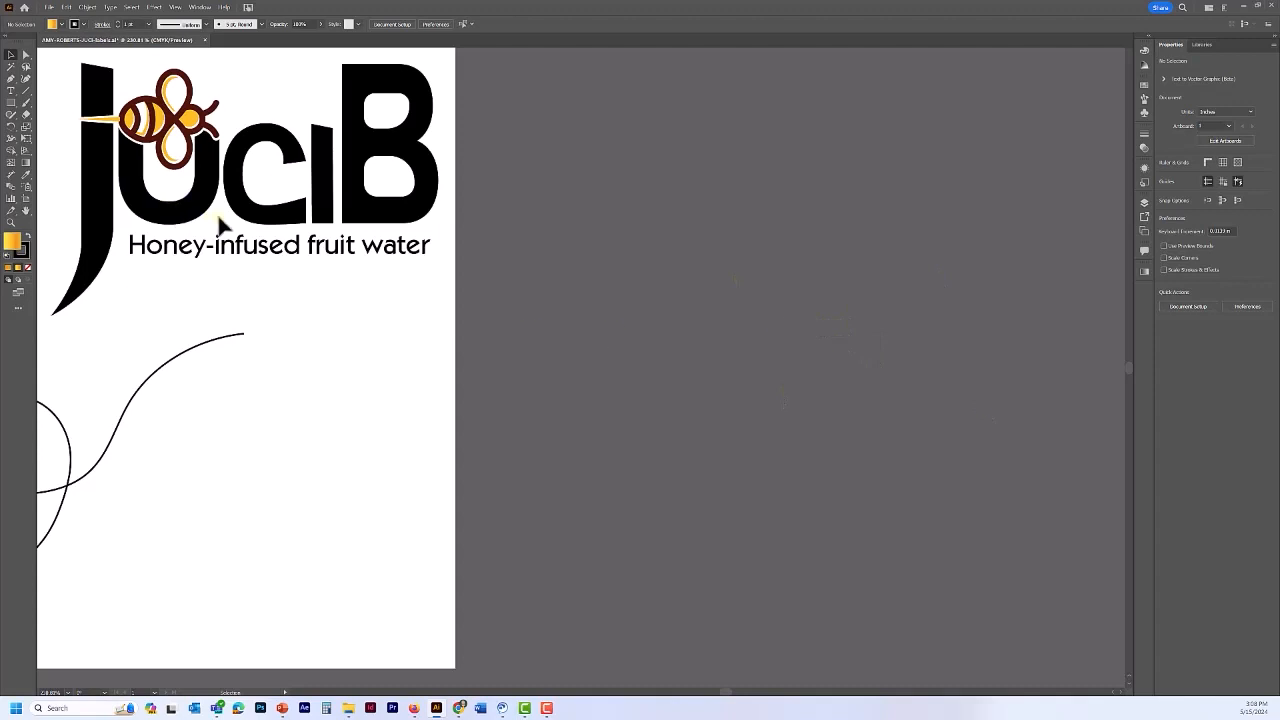
{"action": "left_click", "coordinate": [7, 259]}
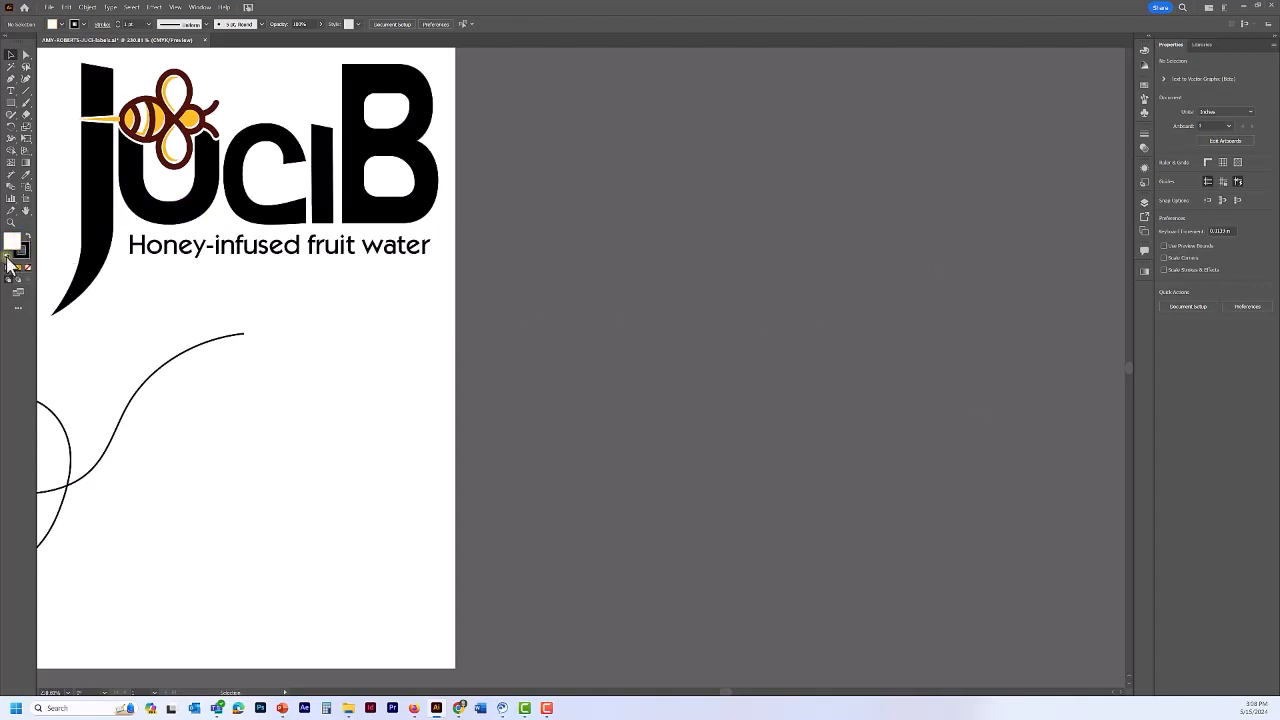
{"action": "left_click", "coordinate": [14, 106]}
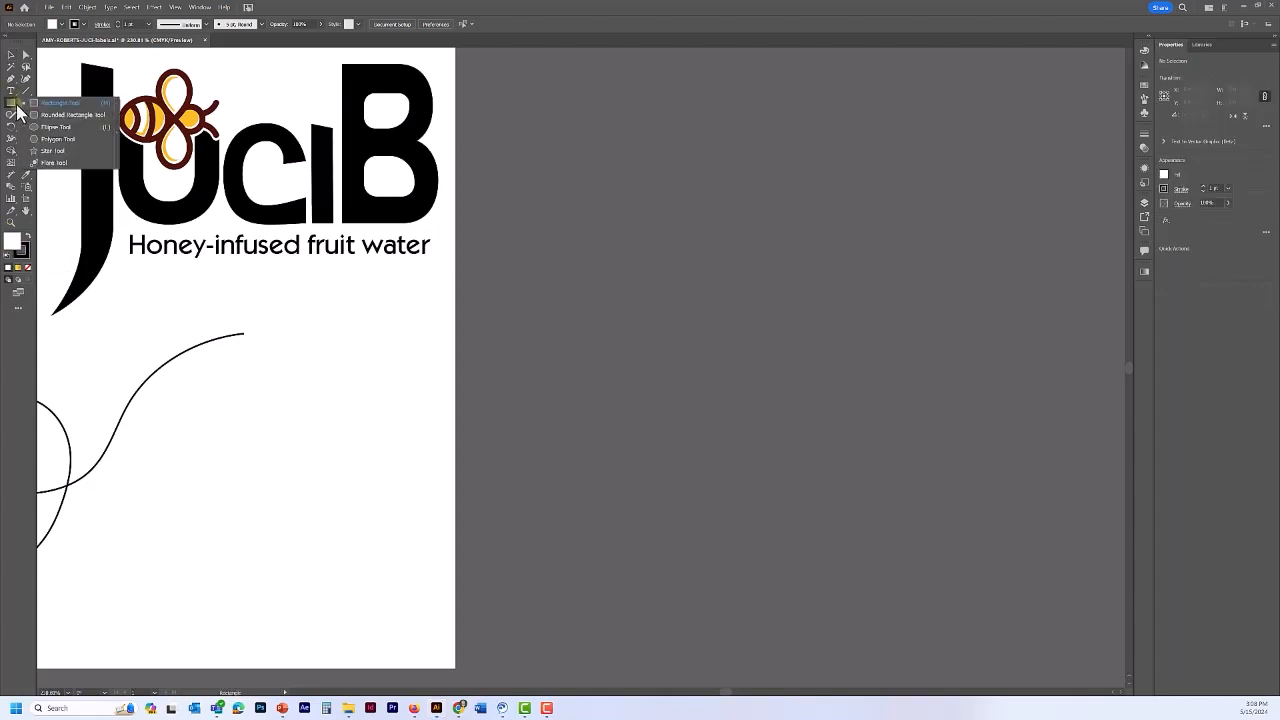
{"action": "left_click", "coordinate": [54, 140]}
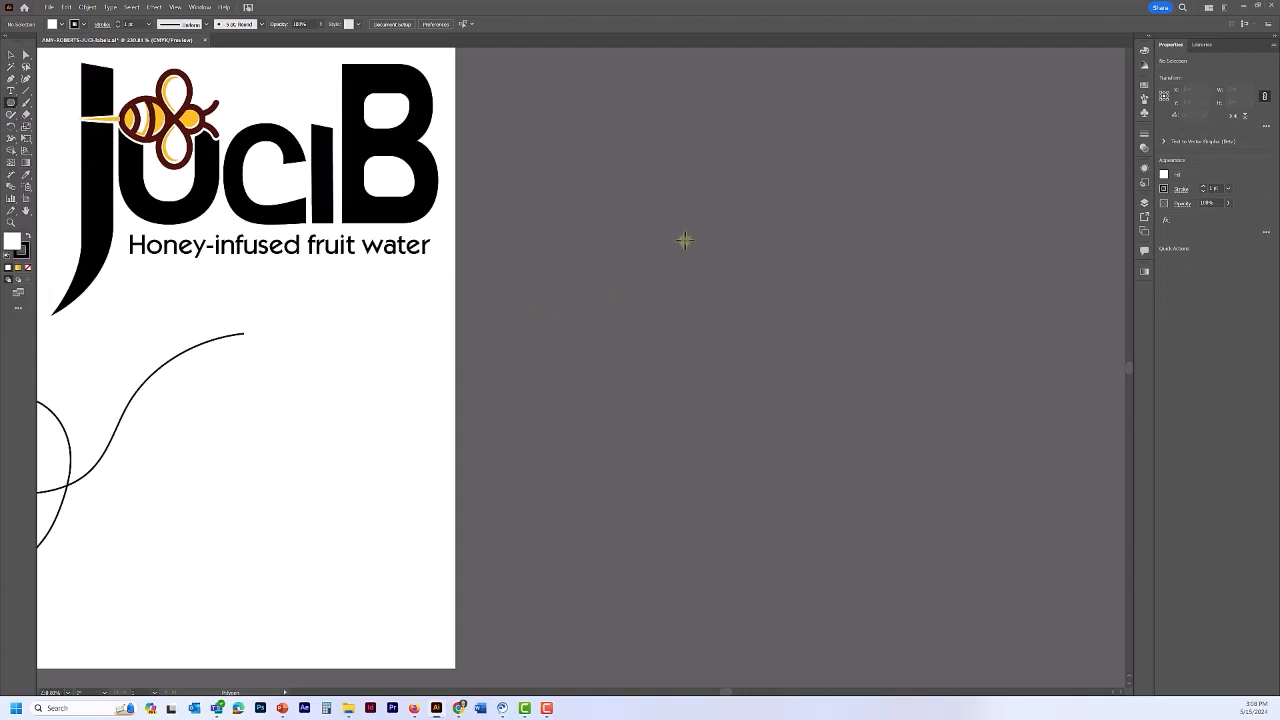
{"action": "left_click", "coordinate": [748, 275]}
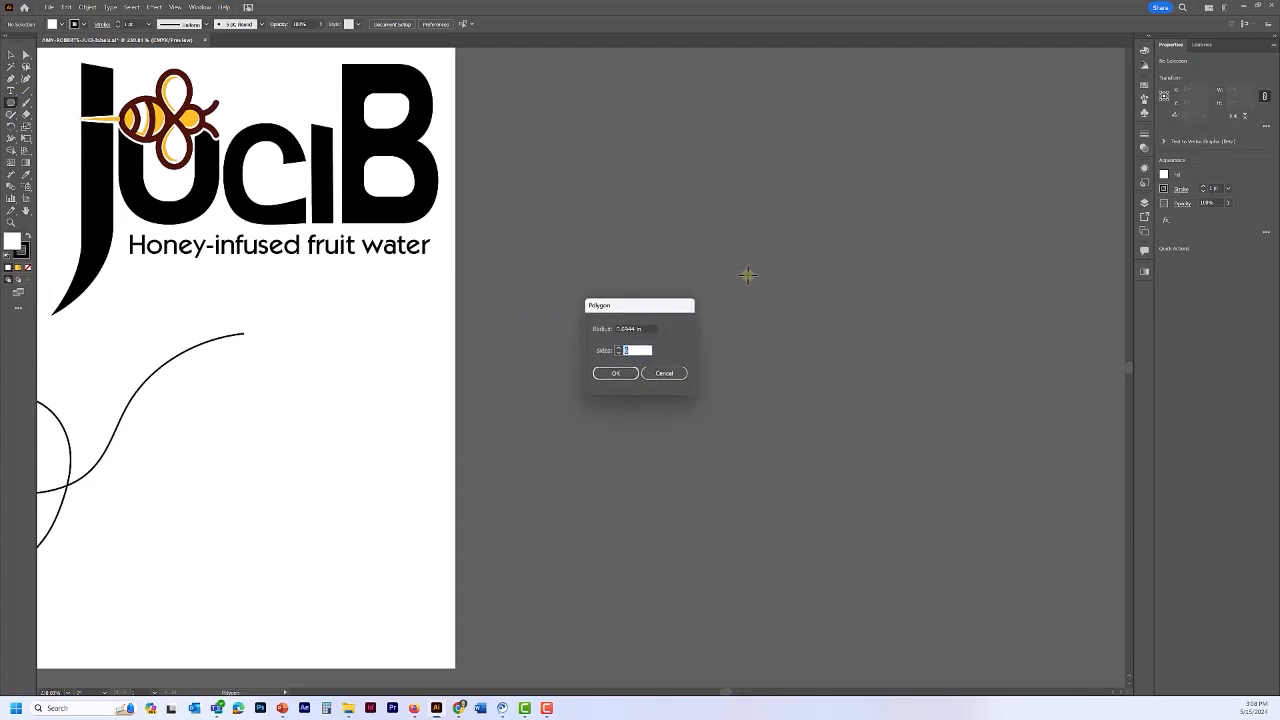
{"action": "left_click", "coordinate": [643, 328]}
{"action": "left_click_drag", "start_coordinate": [643, 328], "coordinate": [607, 325]}
{"action": "type", "text": ".75"}
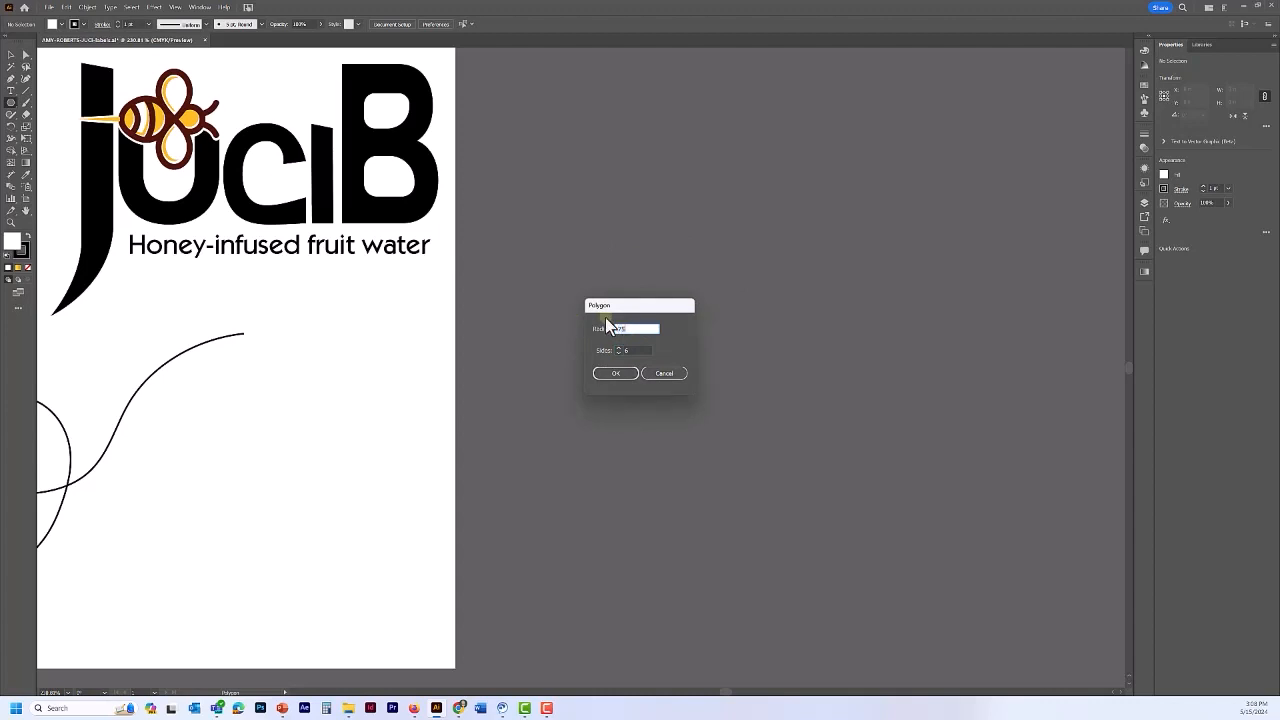
{"action": "left_click", "coordinate": [618, 376]}
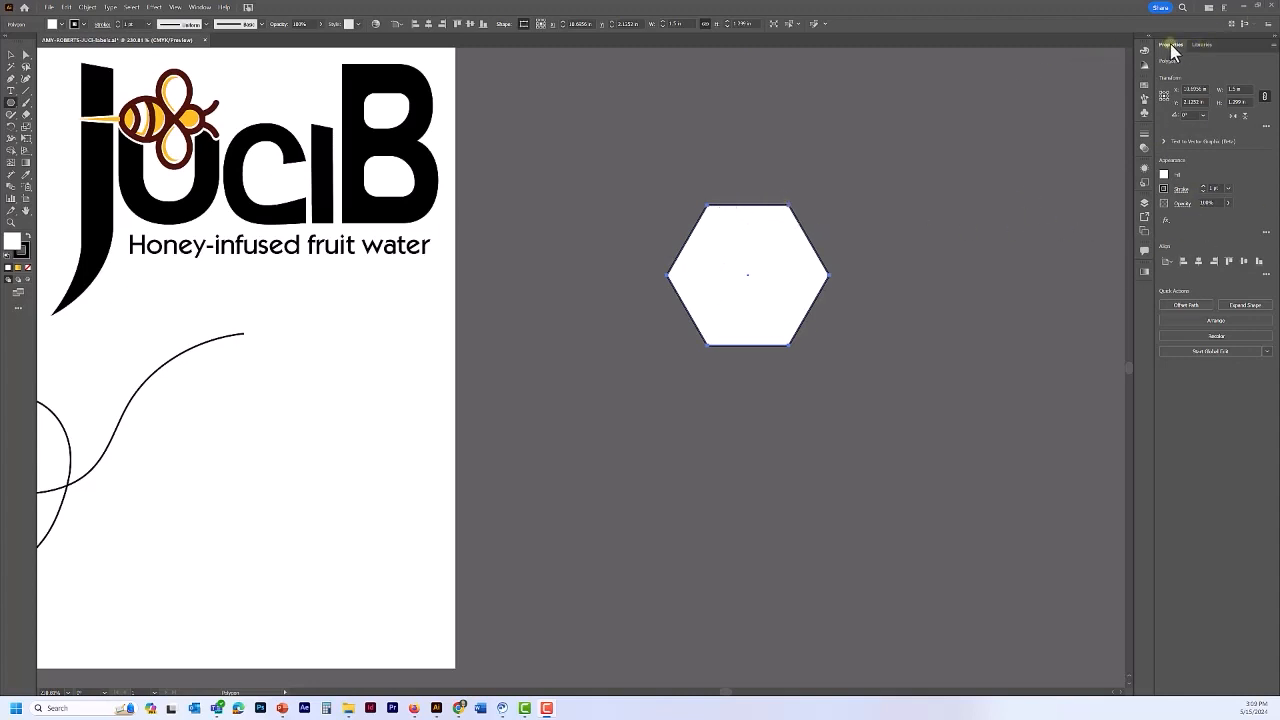
- Give the hexagon a 3 pt stroke, a Honey Radial fill and the light yellow M=10 stroke color from Label Colors
{"action": "left_click", "coordinate": [1203, 187]}
{"action": "left_click", "coordinate": [1203, 187]}
{"action": "left_click", "coordinate": [1203, 187]}
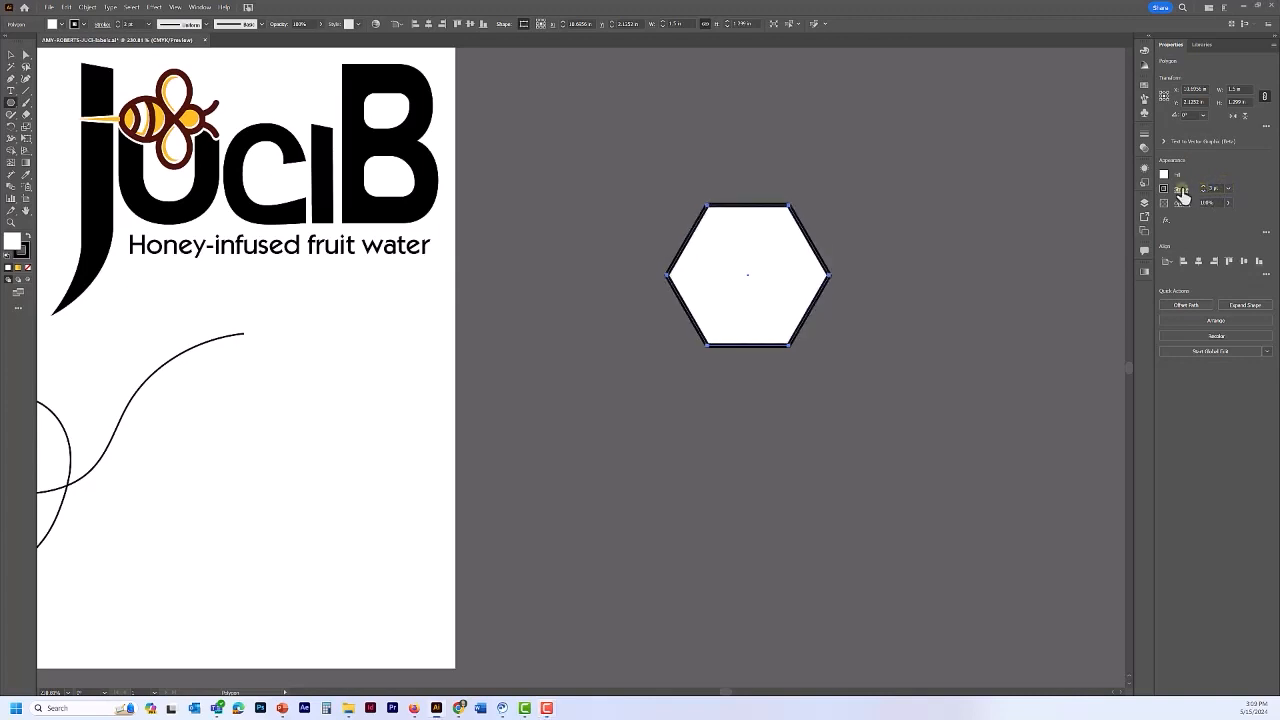
{"action": "left_click", "coordinate": [1163, 178]}
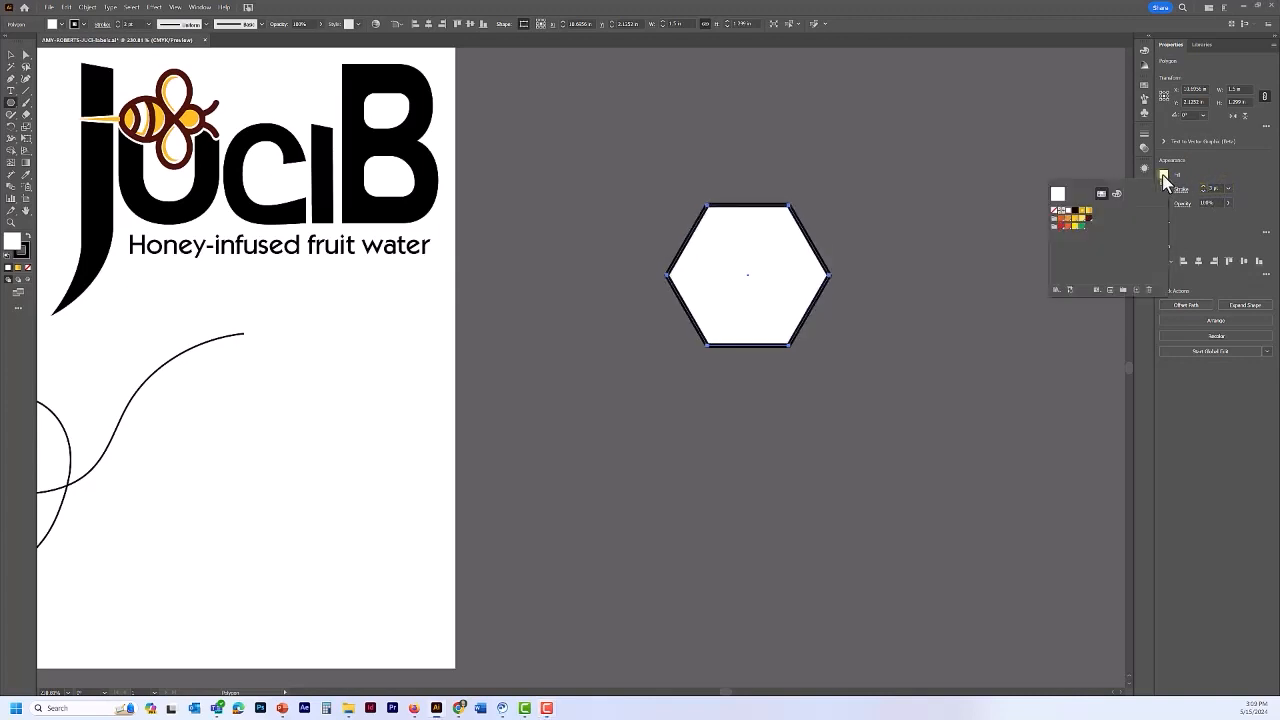
{"action": "left_click", "coordinate": [1084, 218]}
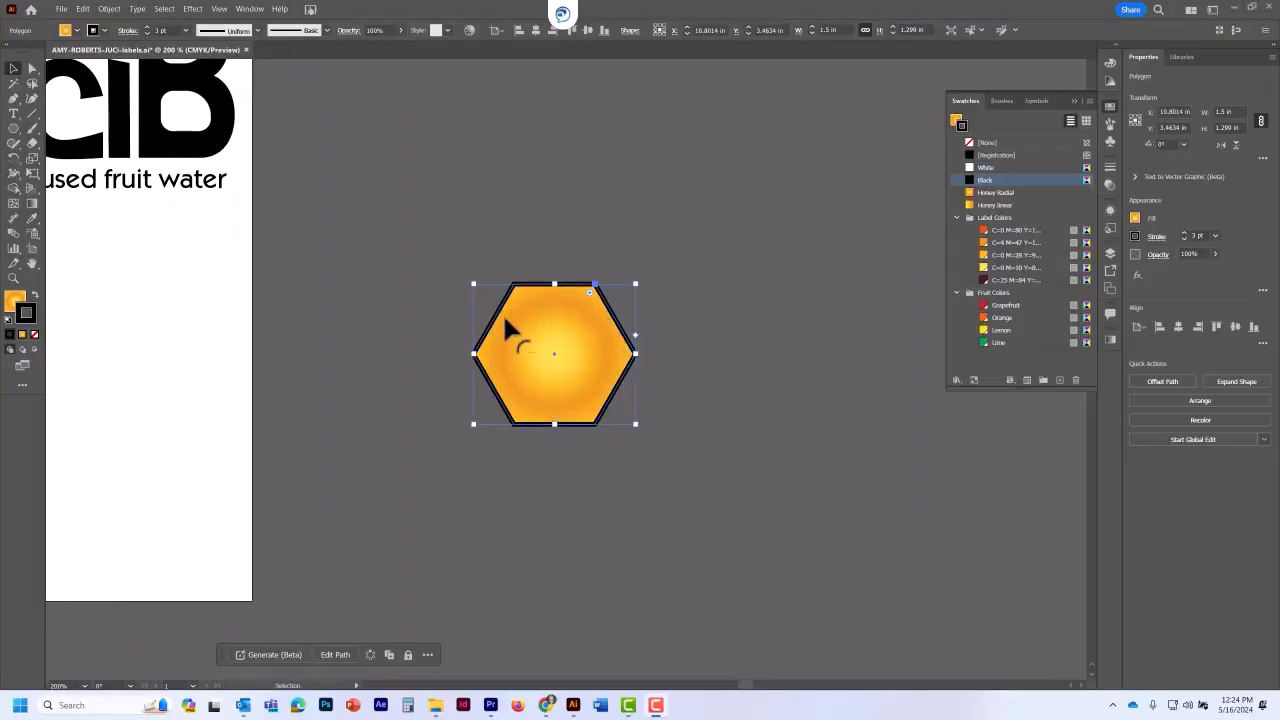
{"action": "left_click", "coordinate": [1008, 268]}
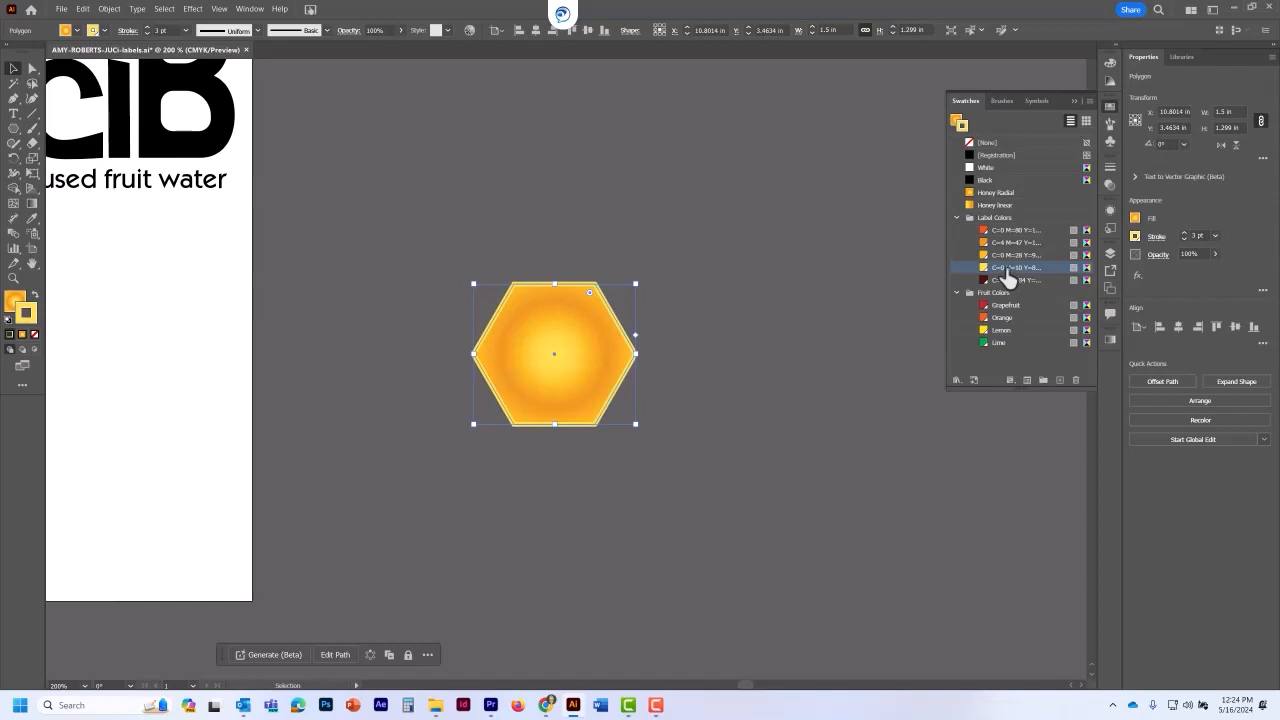
- Redirect the hexagon's radial fill diagonally from its upper-left to its lower-right corner with the Gradient tool, and narrow it into an ellipse
{"action": "left_click", "coordinate": [955, 120]}
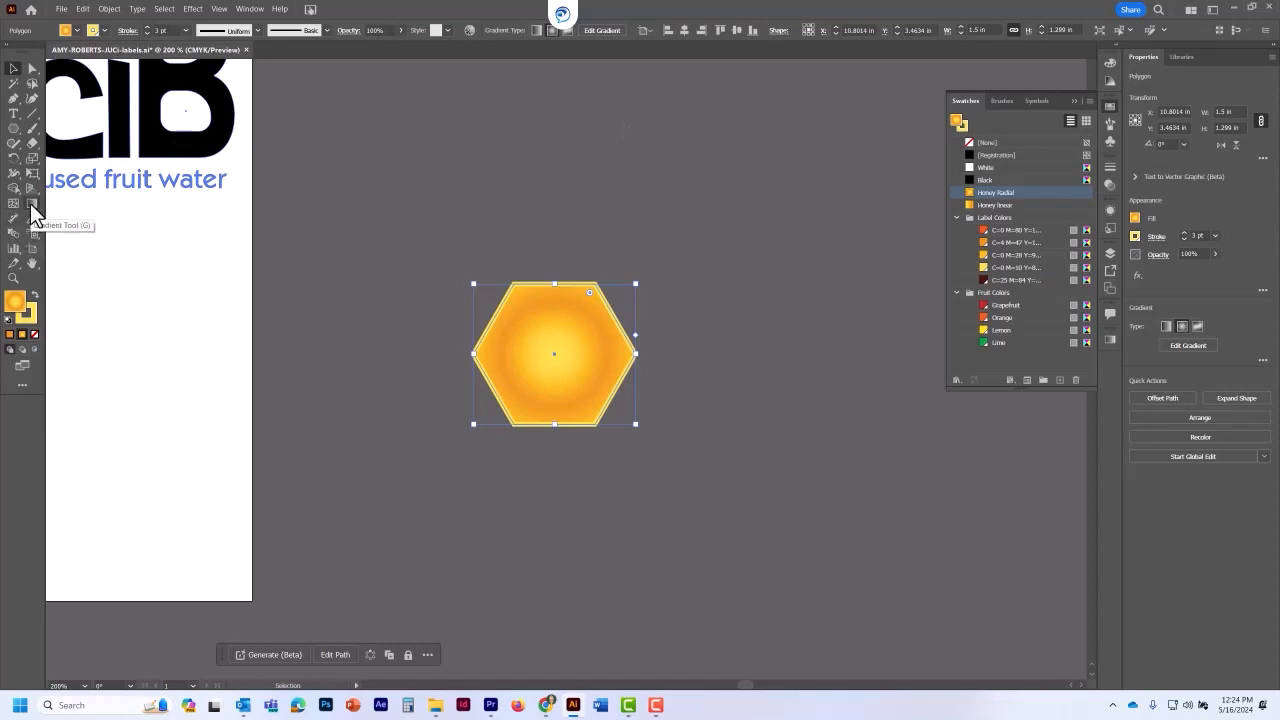
{"action": "left_click", "coordinate": [30, 203]}
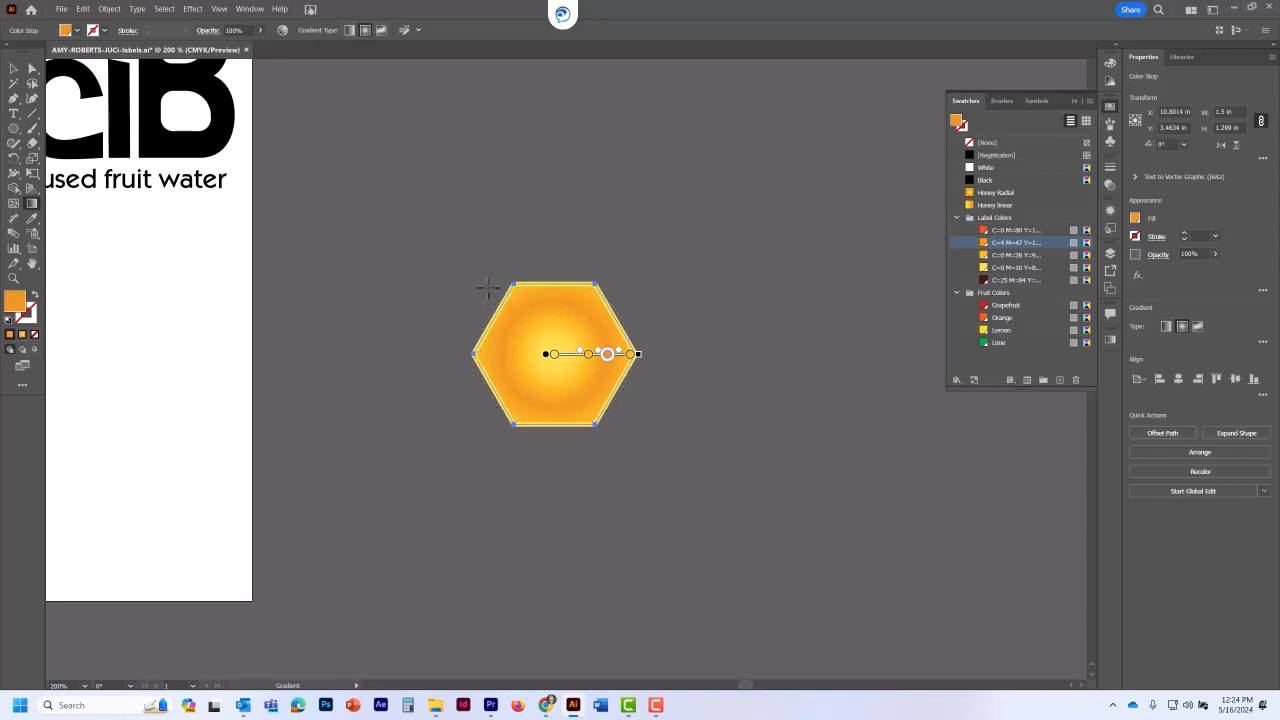
{"action": "left_click_drag", "start_coordinate": [489, 288], "coordinate": [640, 408]}
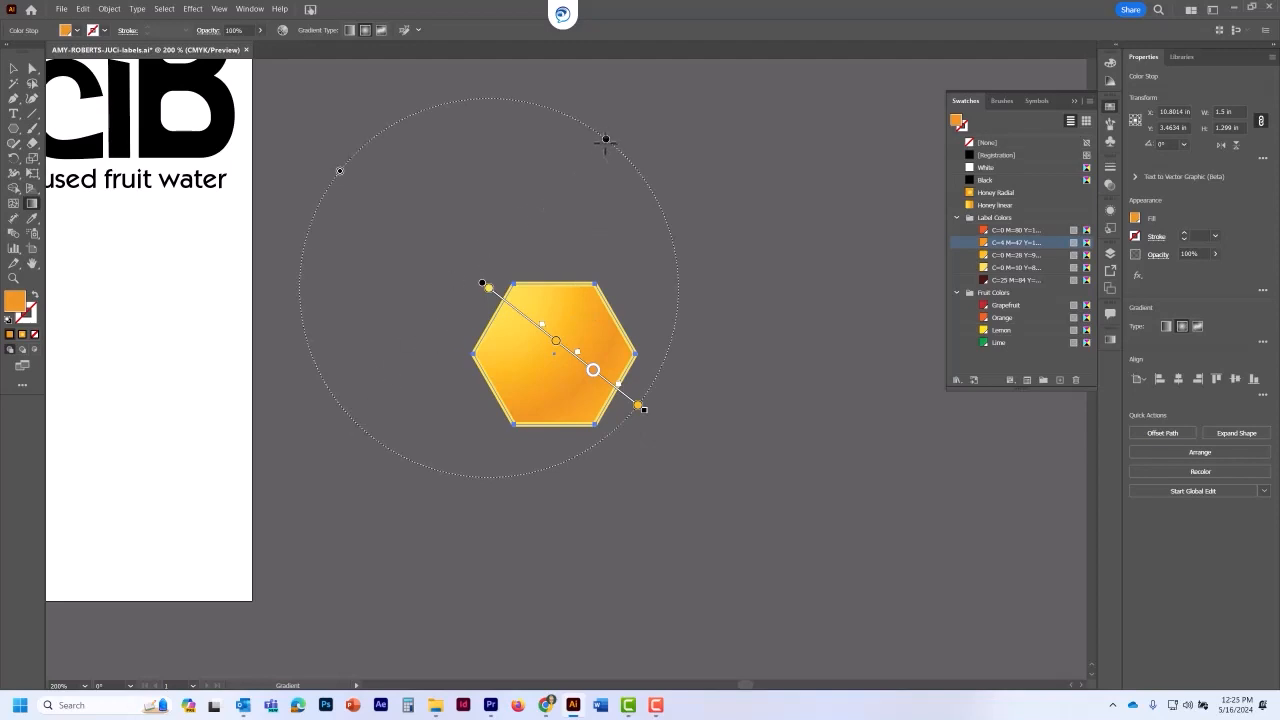
{"action": "left_click_drag", "start_coordinate": [606, 139], "coordinate": [551, 208]}
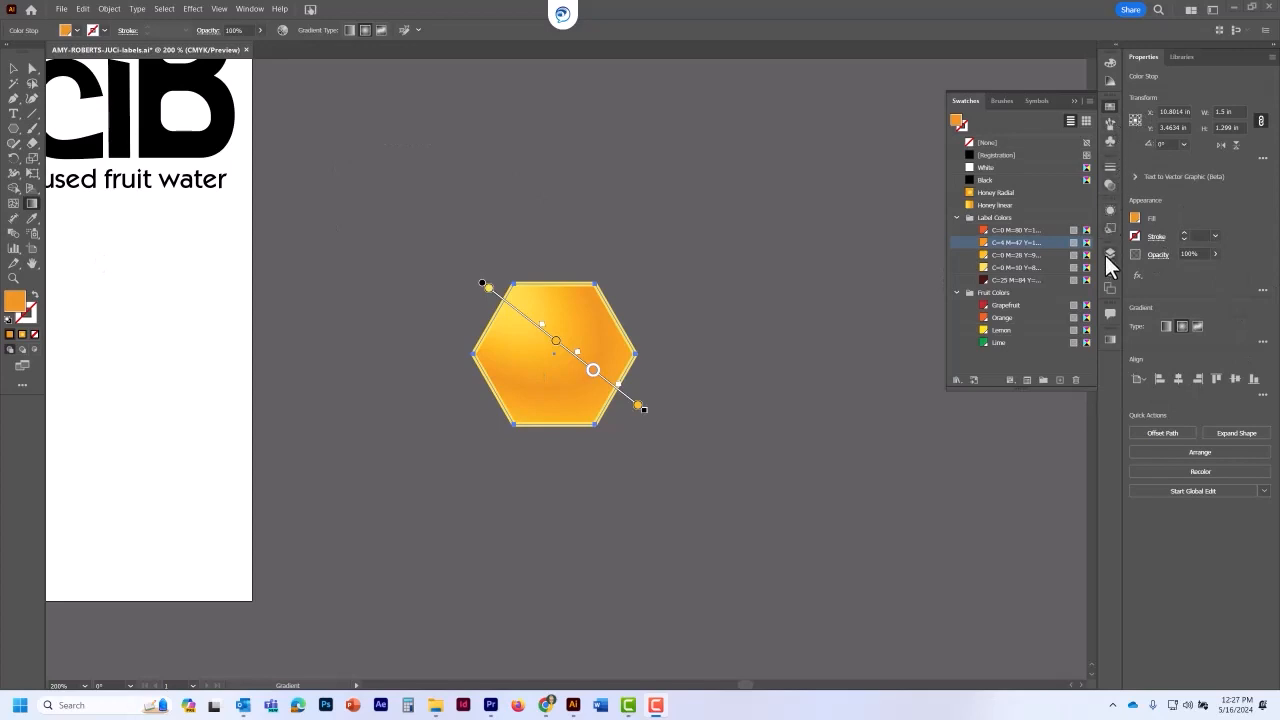
- Set the hexagon gradient's aspect ratio to 70% and its angle to -35°, and return to the Selection tool
{"action": "left_click", "coordinate": [1107, 342]}
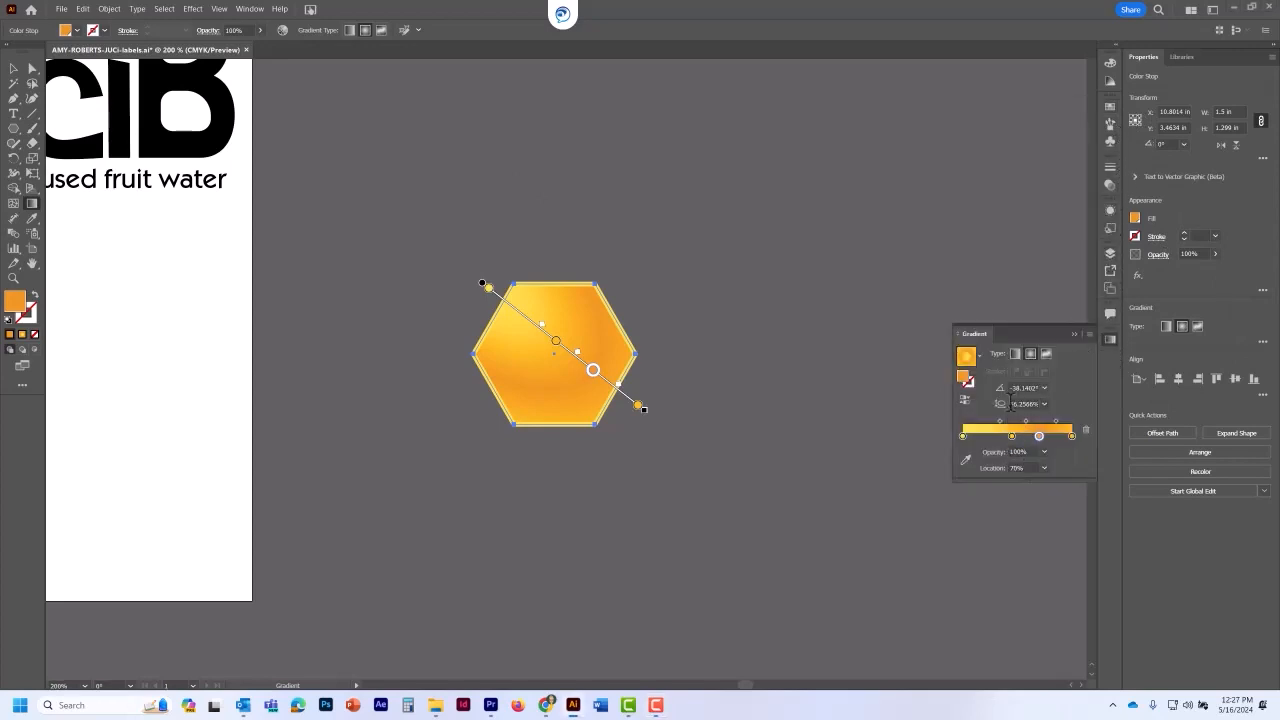
{"action": "left_click_drag", "start_coordinate": [1010, 404], "coordinate": [1062, 400]}
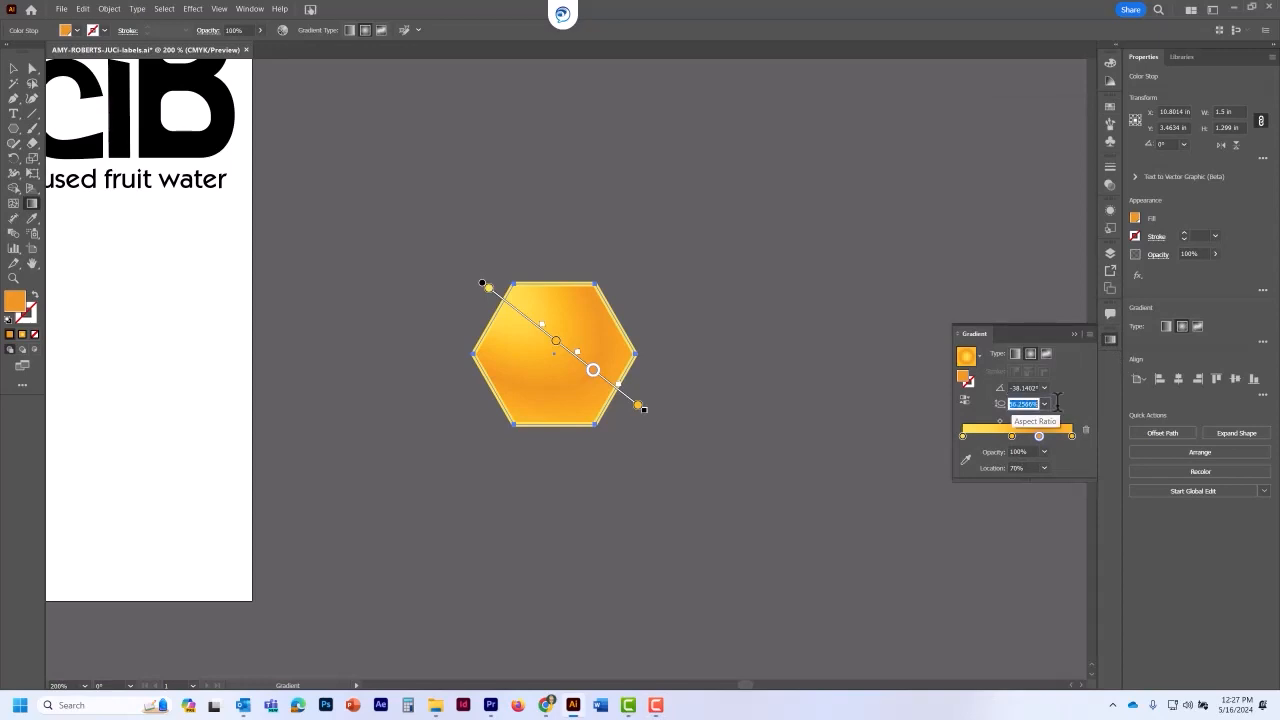
{"action": "type", "text": "10"}
{"action": "key", "text": "Return"}
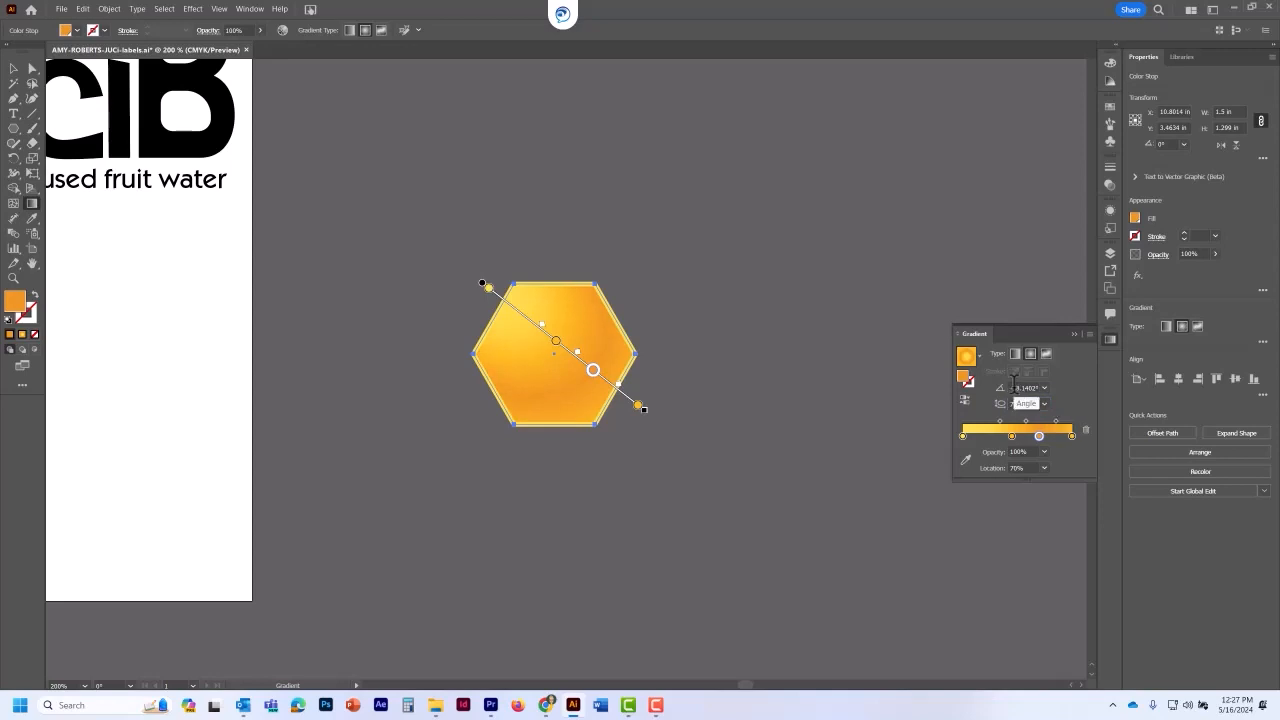
{"action": "left_click_drag", "start_coordinate": [1015, 387], "coordinate": [1046, 388]}
{"action": "key", "text": "Return"}
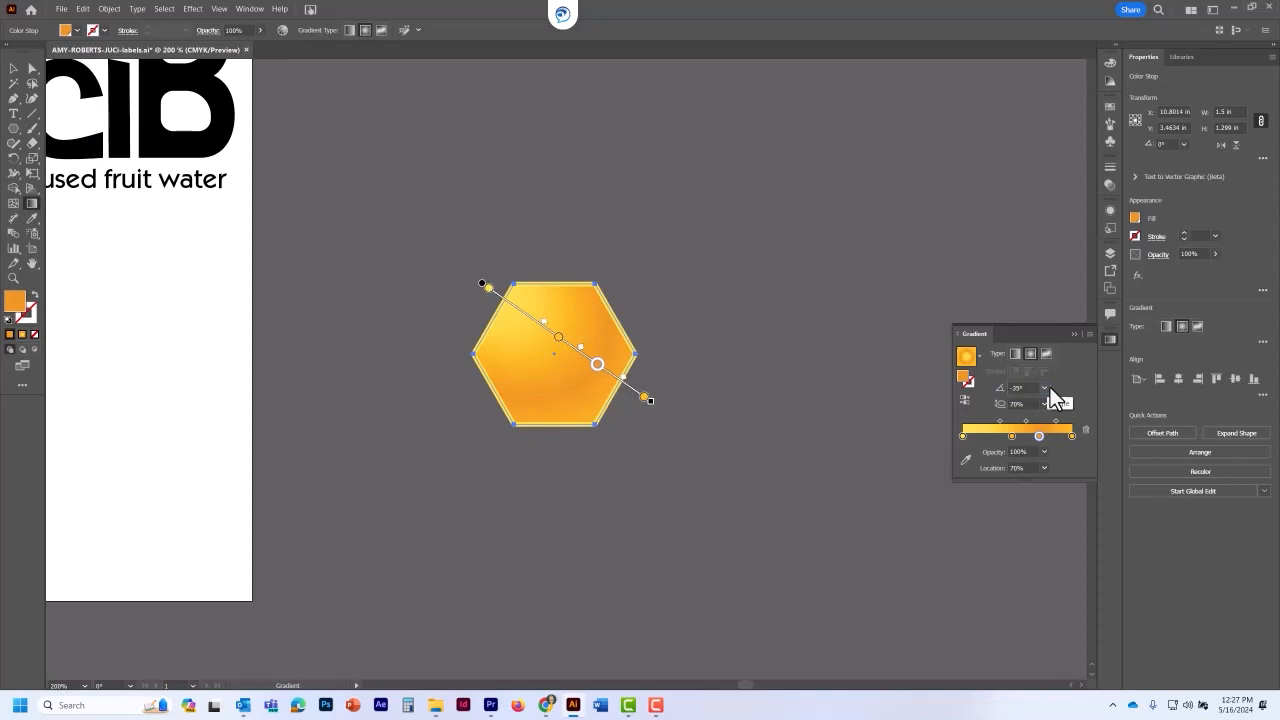
{"action": "left_click", "coordinate": [13, 69]}
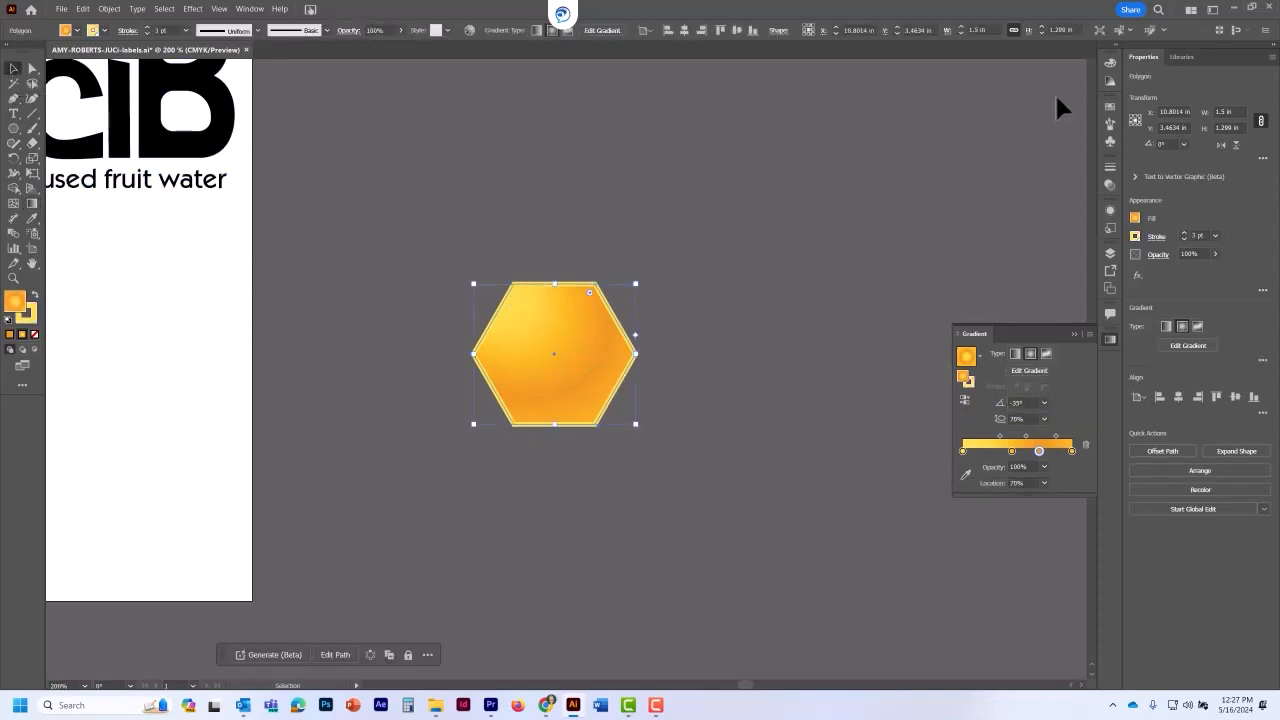
- Lengthen the Swatches panel, store the hexagon as a pattern swatch above Honey Radial and name it Honeycomb
{"action": "left_click", "coordinate": [1107, 110]}
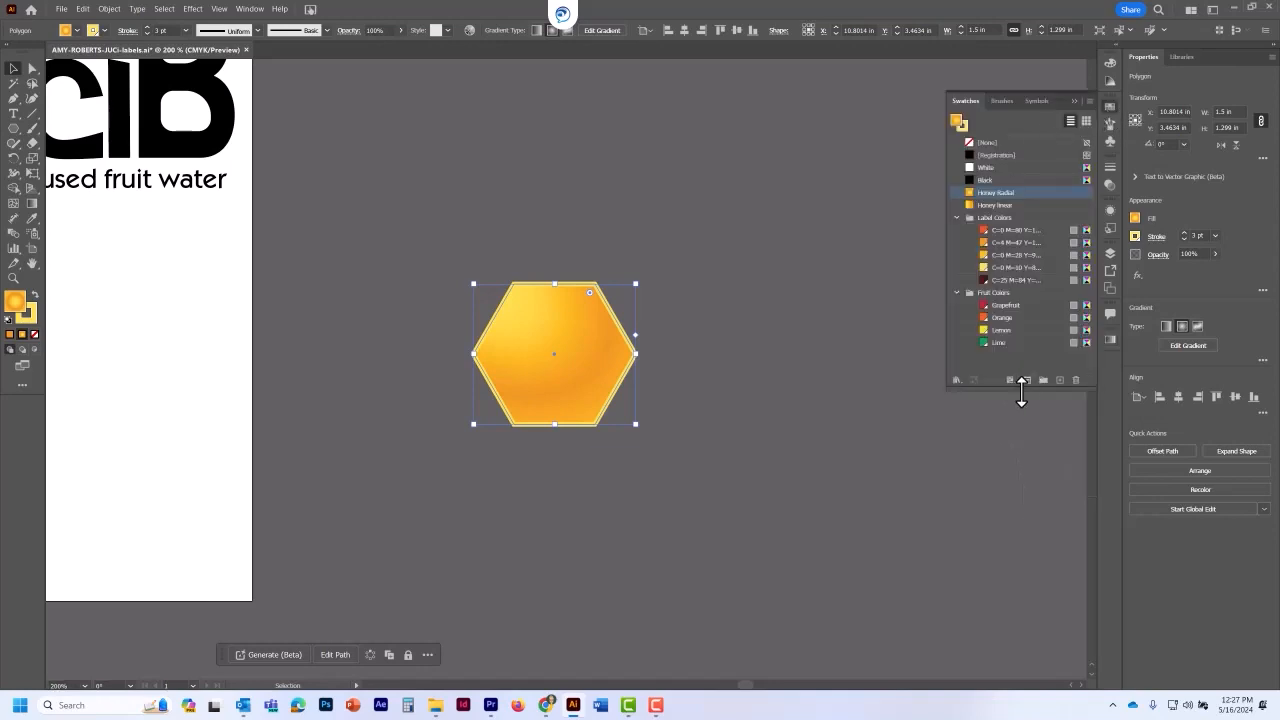
{"action": "left_click_drag", "start_coordinate": [1021, 388], "coordinate": [1021, 506]}
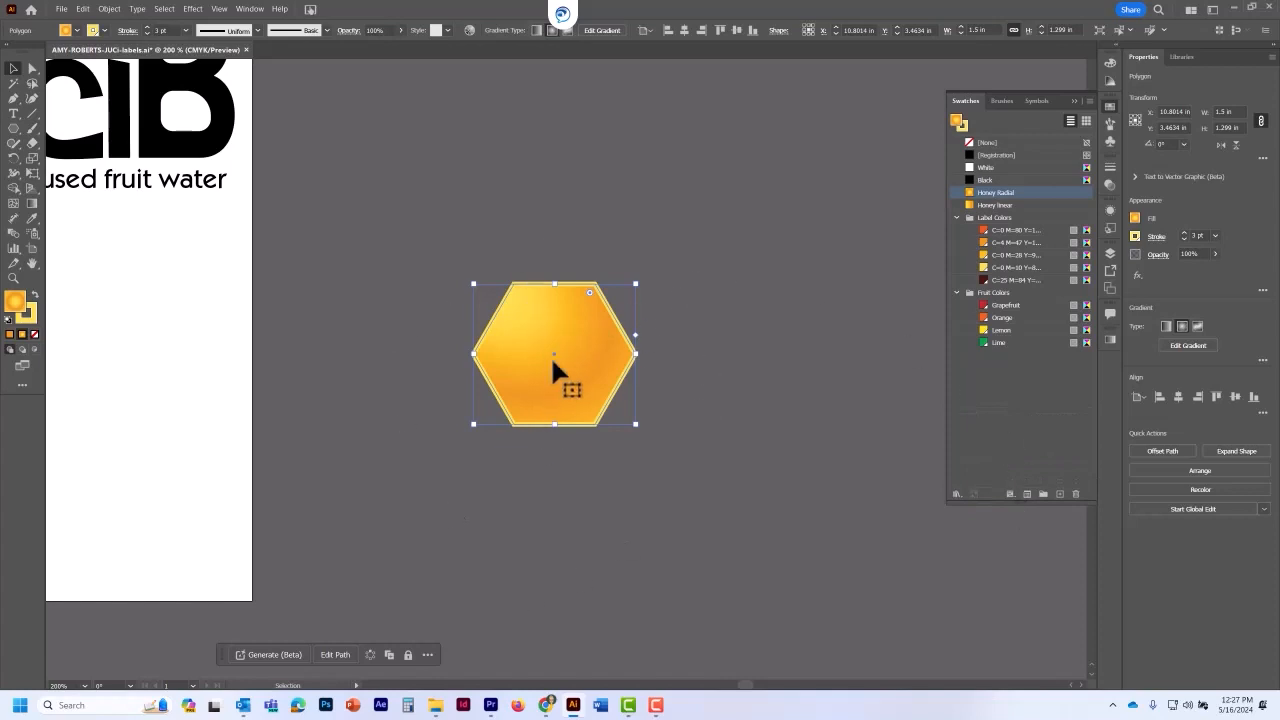
{"action": "left_click_drag", "start_coordinate": [537, 334], "coordinate": [1054, 187]}
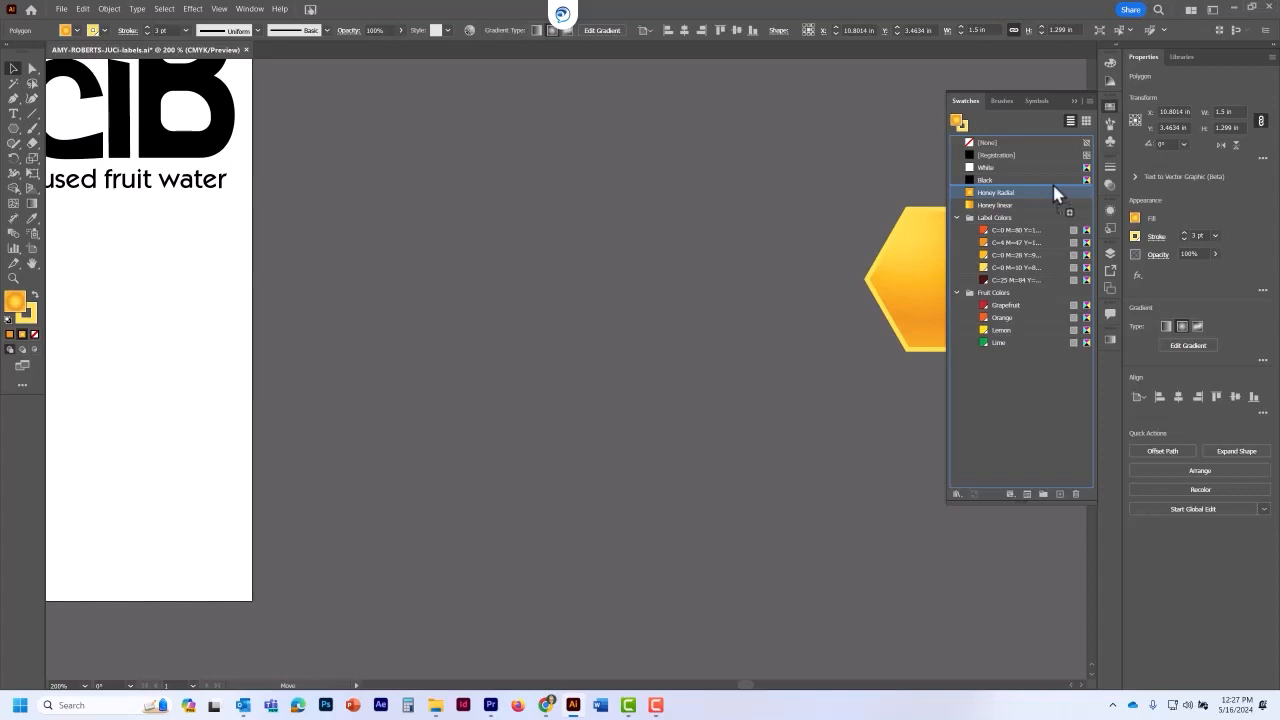
{"action": "left_click_drag", "start_coordinate": [1054, 193], "coordinate": [1054, 193]}
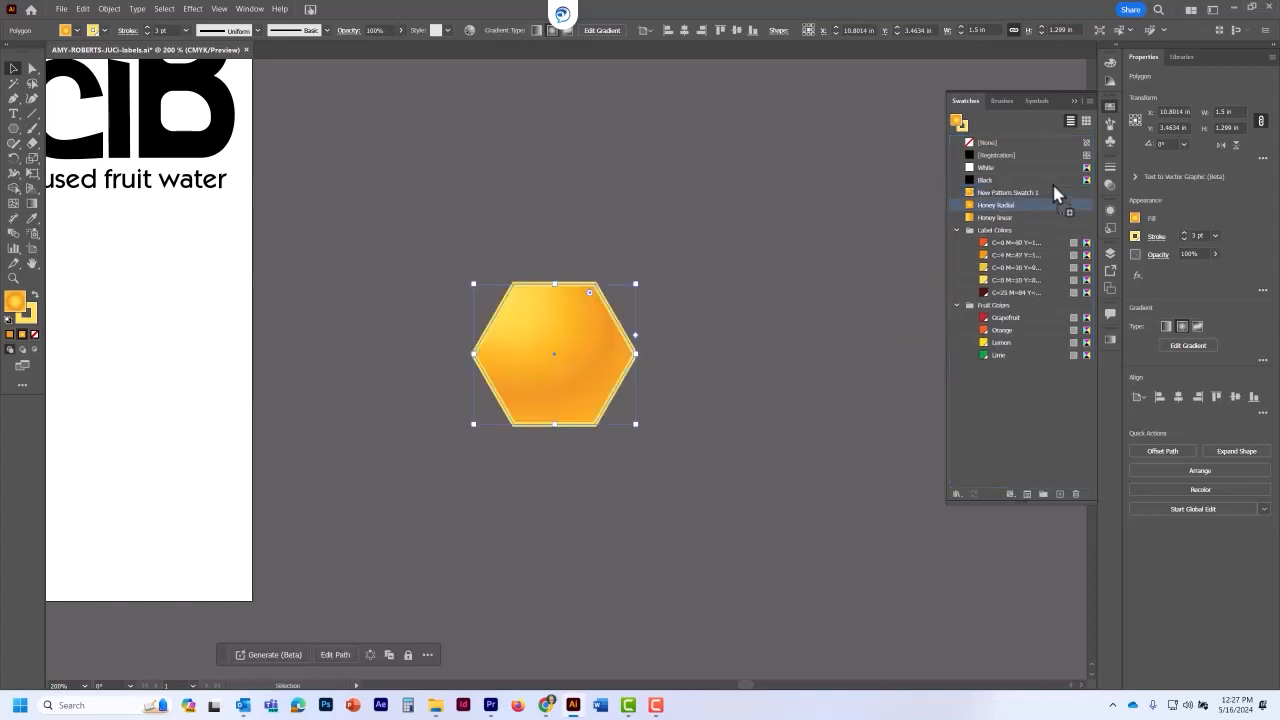
{"action": "double_click", "coordinate": [987, 194]}
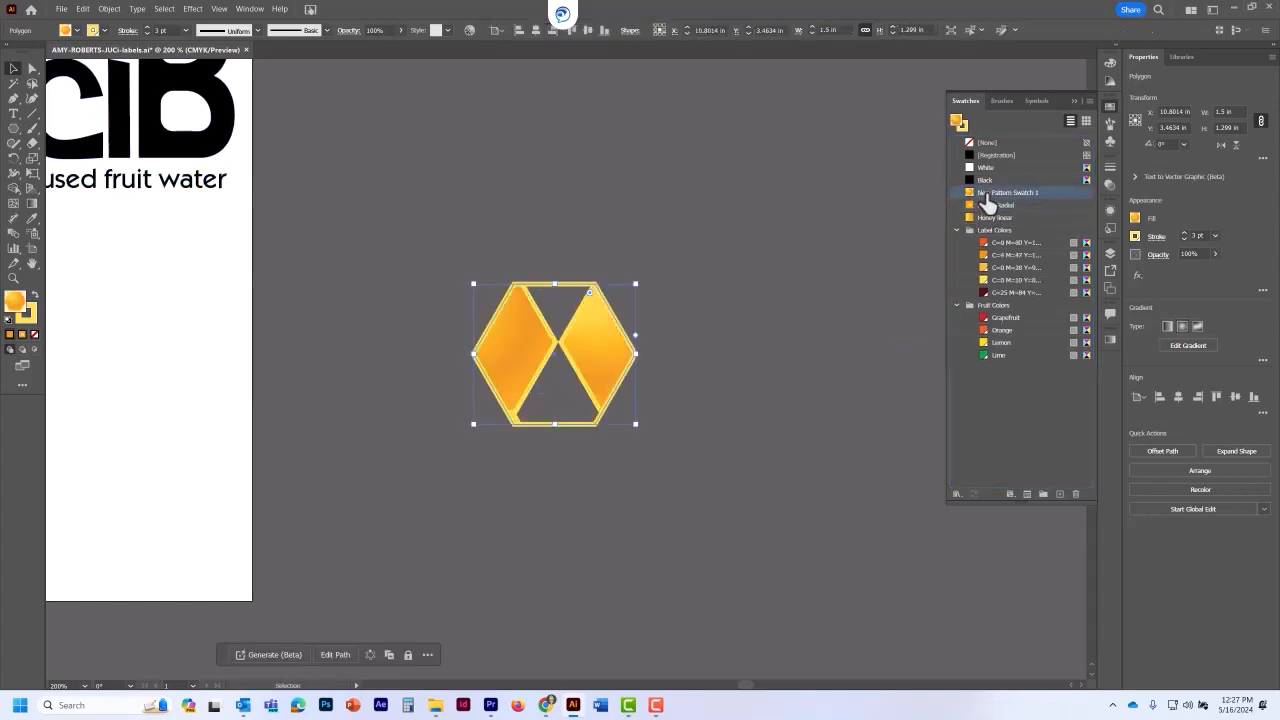
{"action": "type", "text": "Hon"}
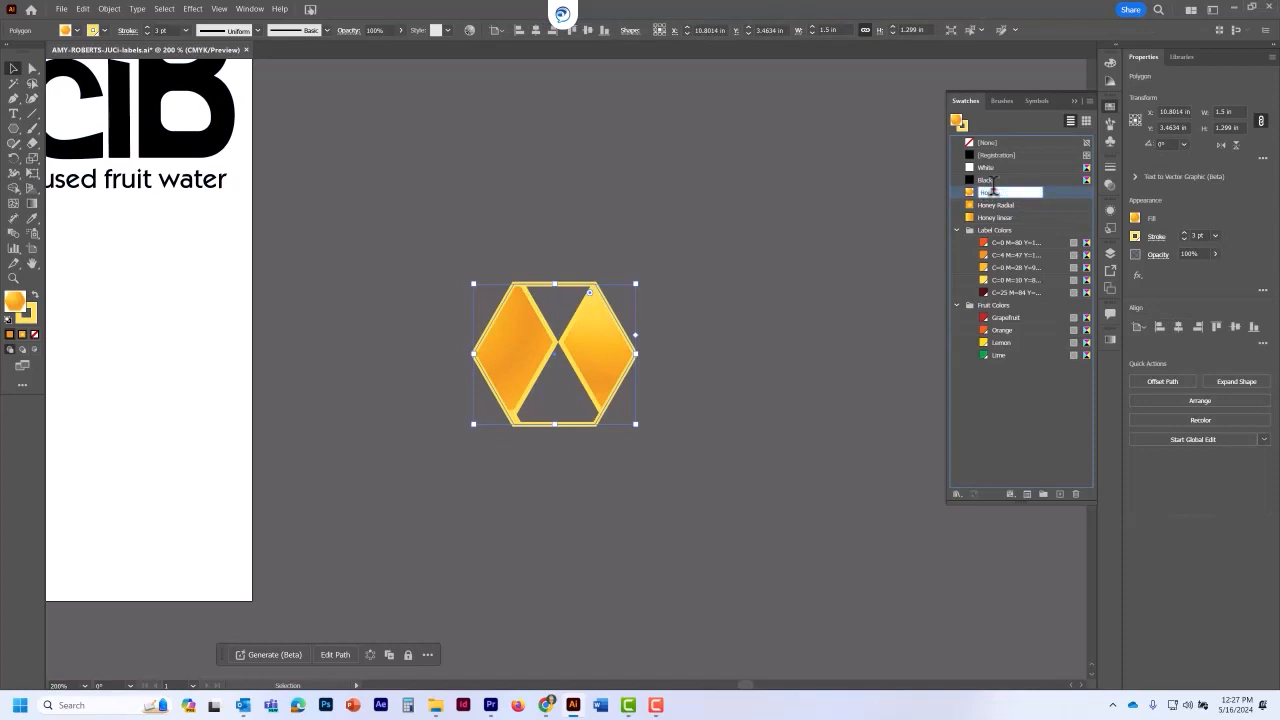
{"action": "type", "text": "eycomb"}
{"action": "key", "text": "Return"}
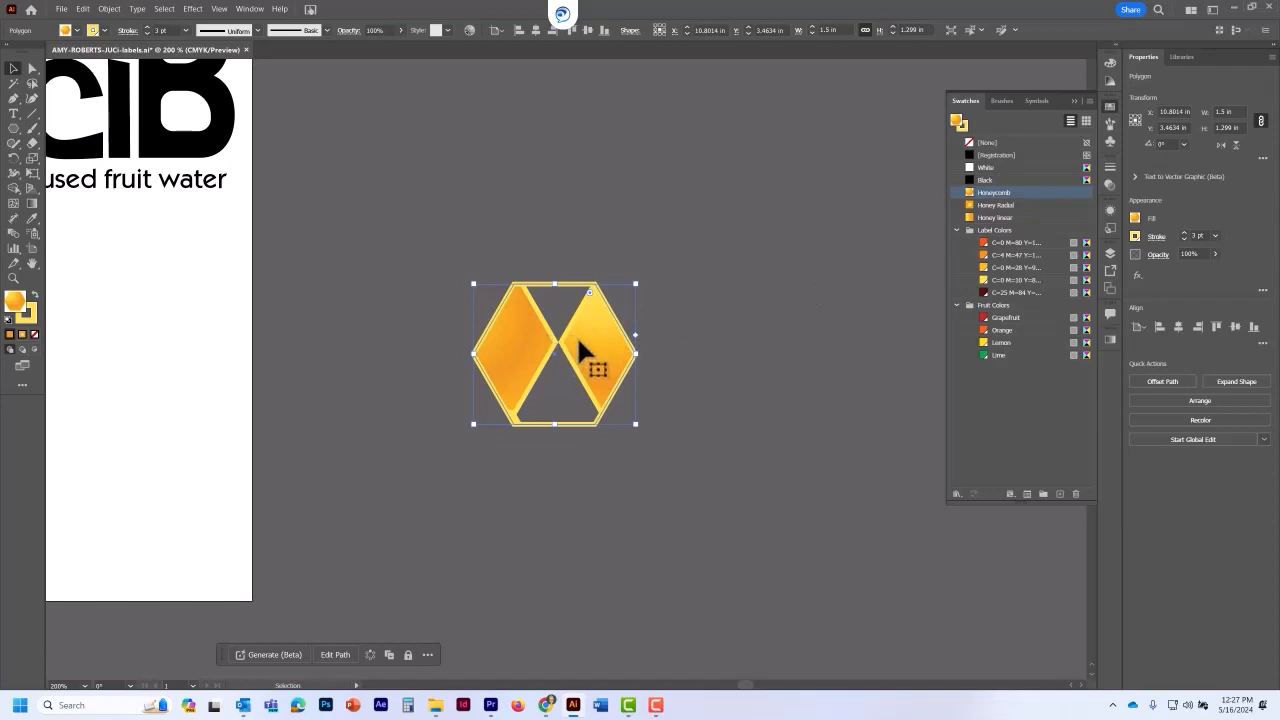
- Delete the original hexagon from the pasteboard
{"action": "key", "text": "Delete"}
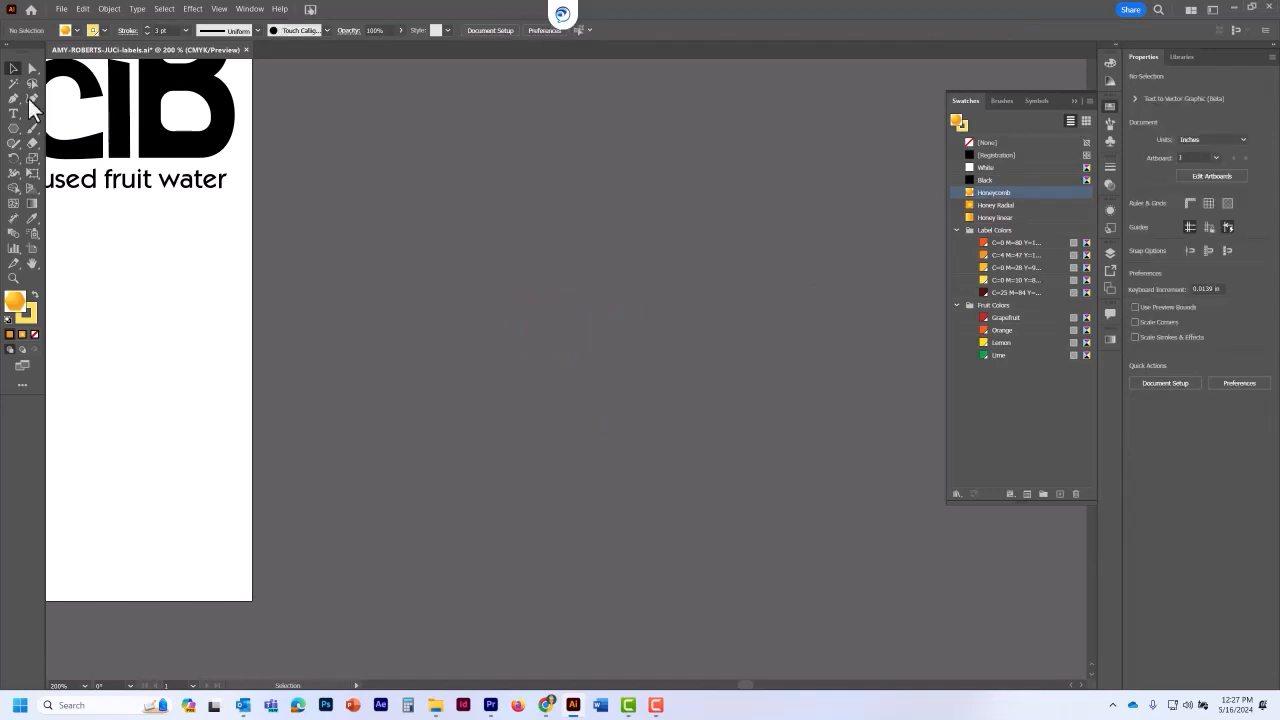
- Preview the Honeycomb pattern on a test rectangle about 5.29 by 4.11 in beside the artboard, and delete that rectangle
{"action": "left_click_drag", "start_coordinate": [13, 128], "coordinate": [68, 129]}
{"action": "left_click_drag", "start_coordinate": [338, 147], "coordinate": [908, 591]}
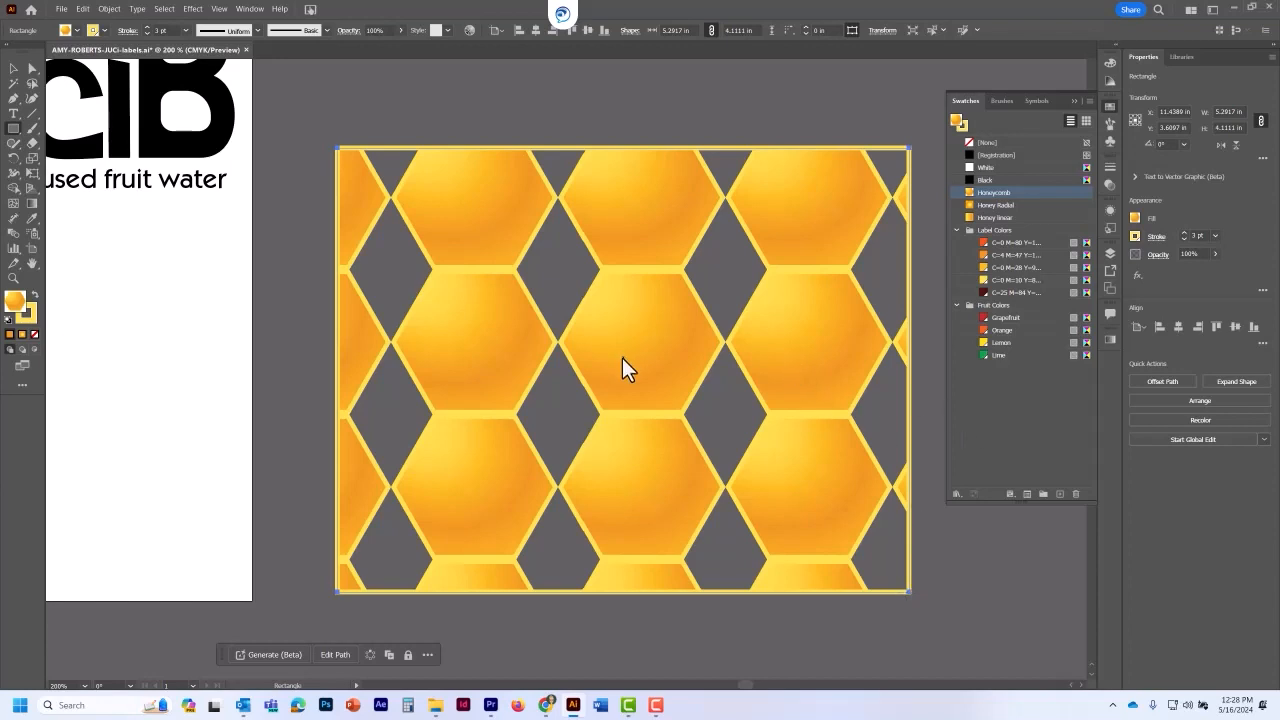
{"action": "left_click", "coordinate": [13, 68]}
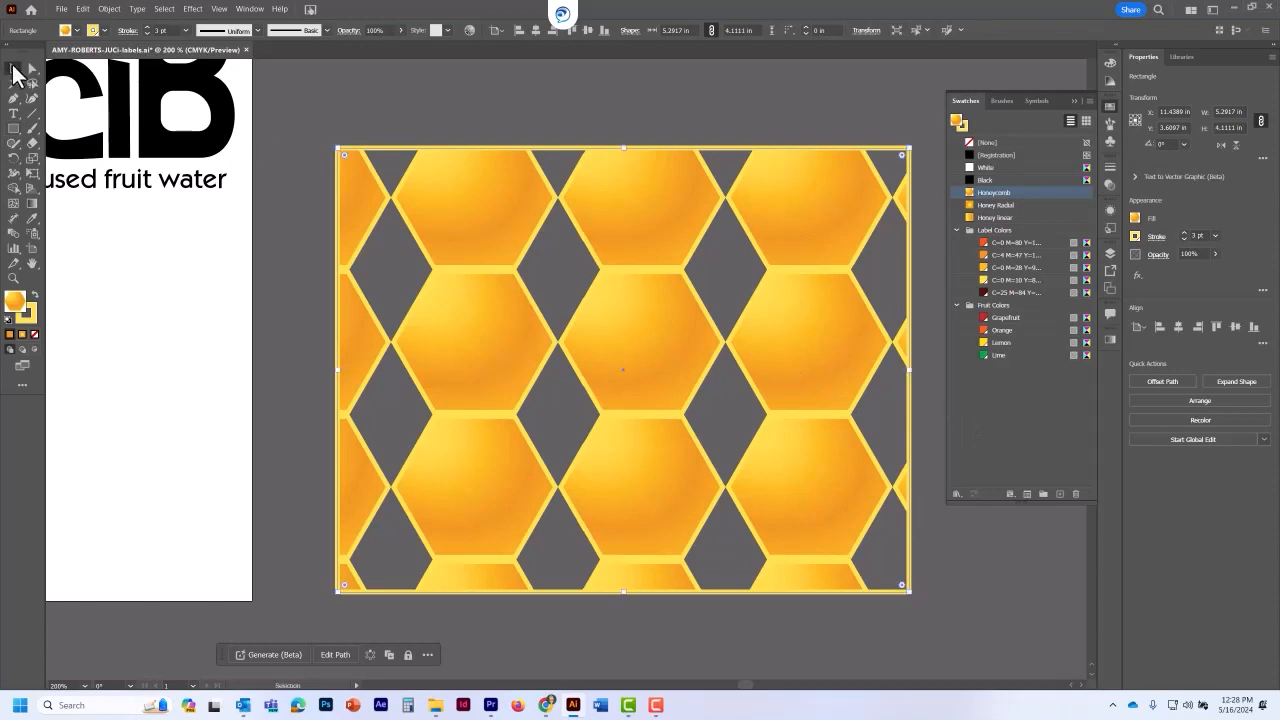
{"action": "key", "text": "Delete"}
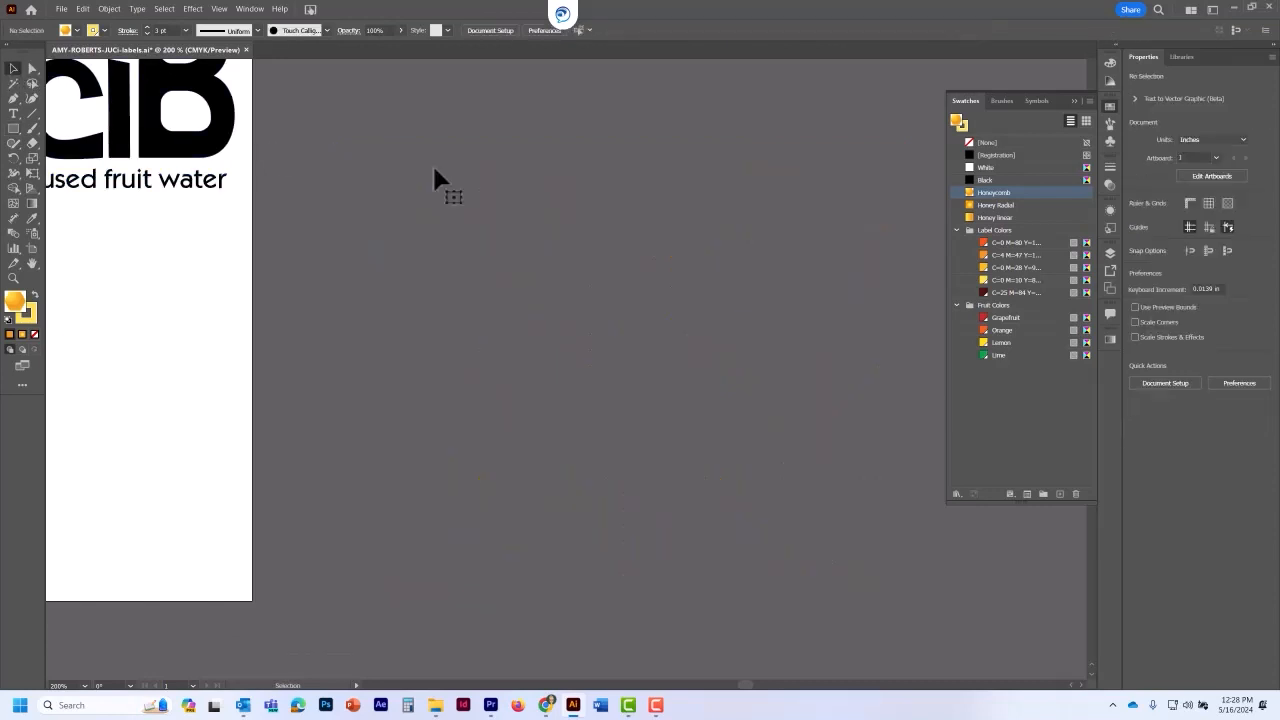
- Open the Honeycomb pattern swatch for editing and set its tile type to Hex by Column
{"action": "left_click_drag", "start_coordinate": [972, 193], "coordinate": [972, 200]}
{"action": "double_click", "coordinate": [970, 197]}
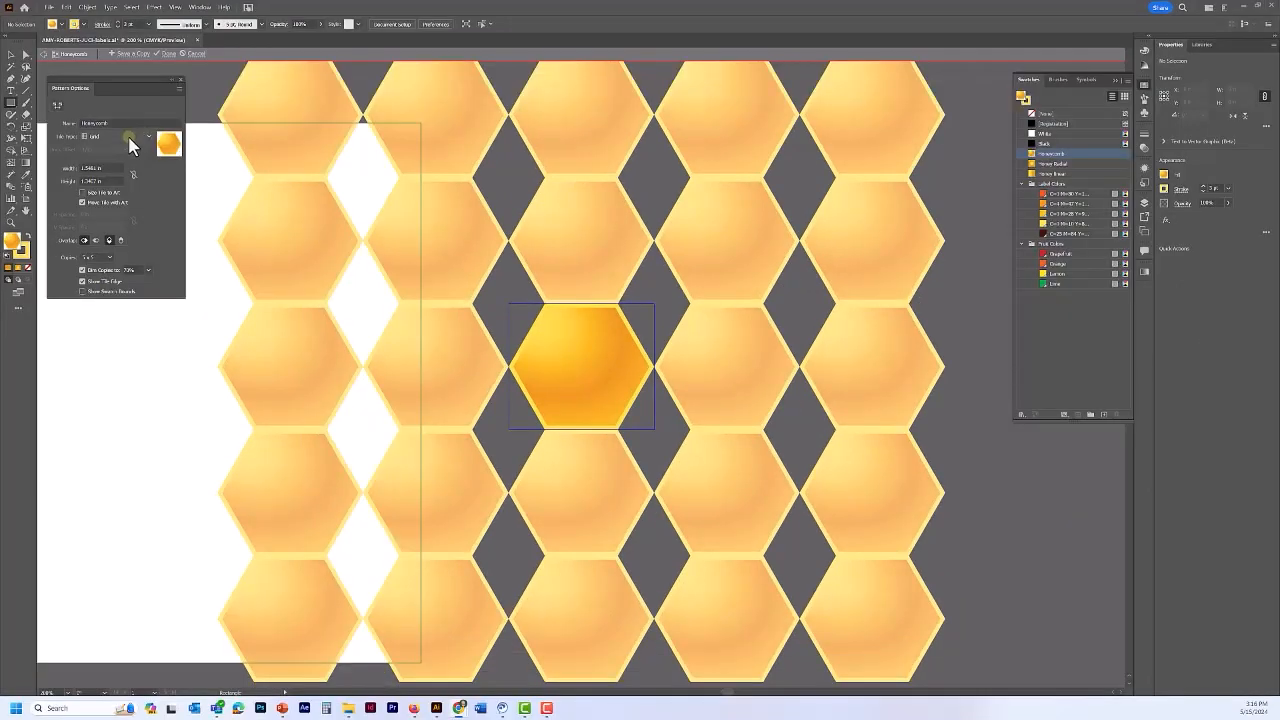
{"action": "left_click", "coordinate": [129, 138]}
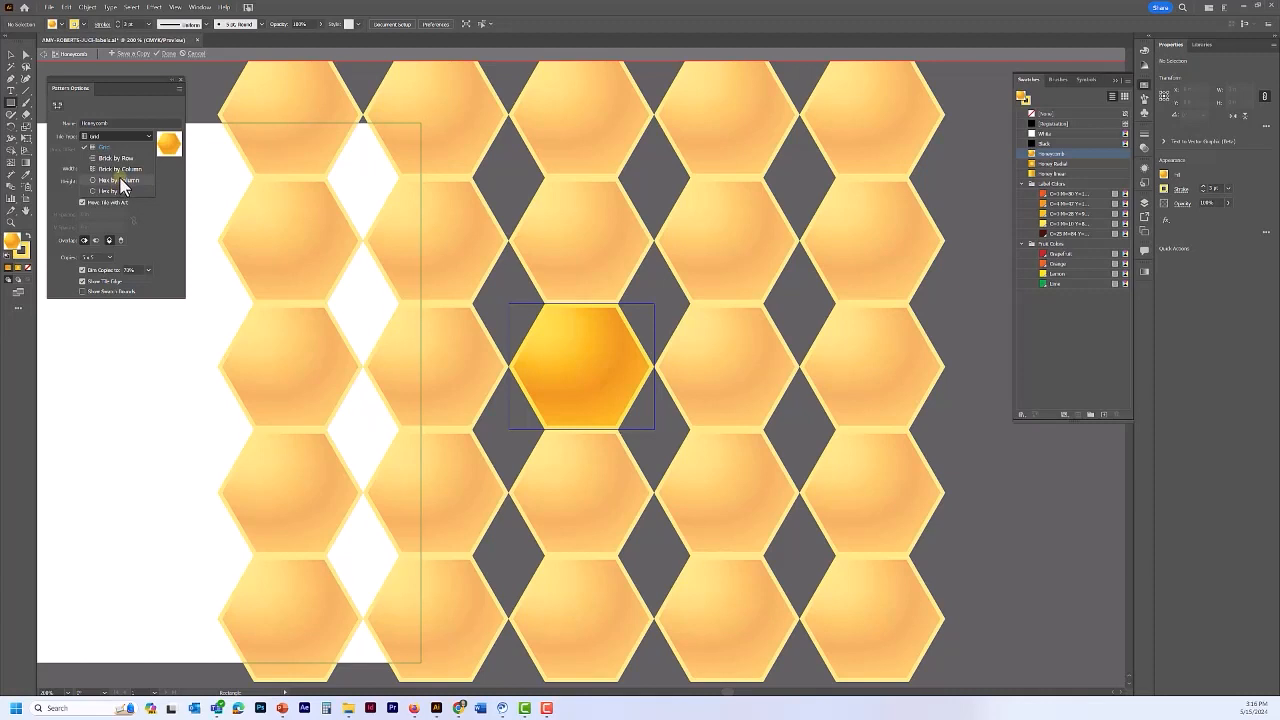
{"action": "left_click", "coordinate": [123, 180]}
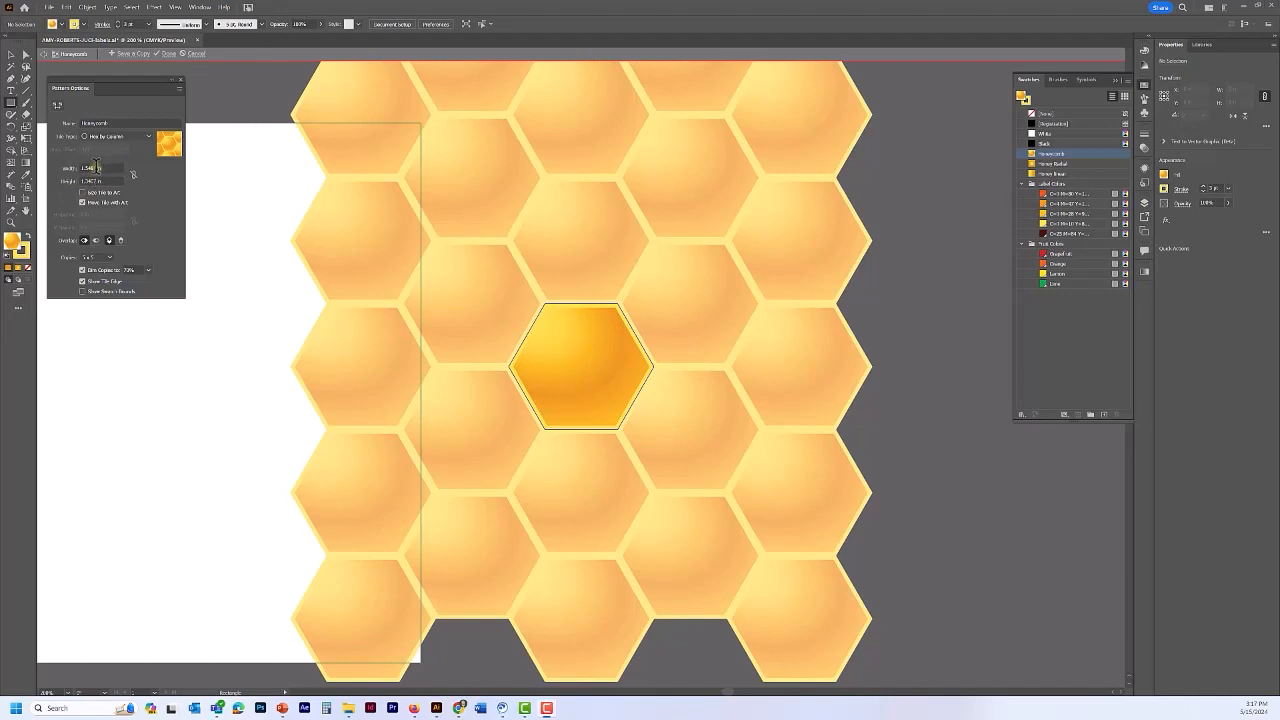
- Set the Honeycomb pattern tile to 1.5 in wide and 1.299 in high, and finish editing the pattern
{"action": "left_click", "coordinate": [94, 167]}
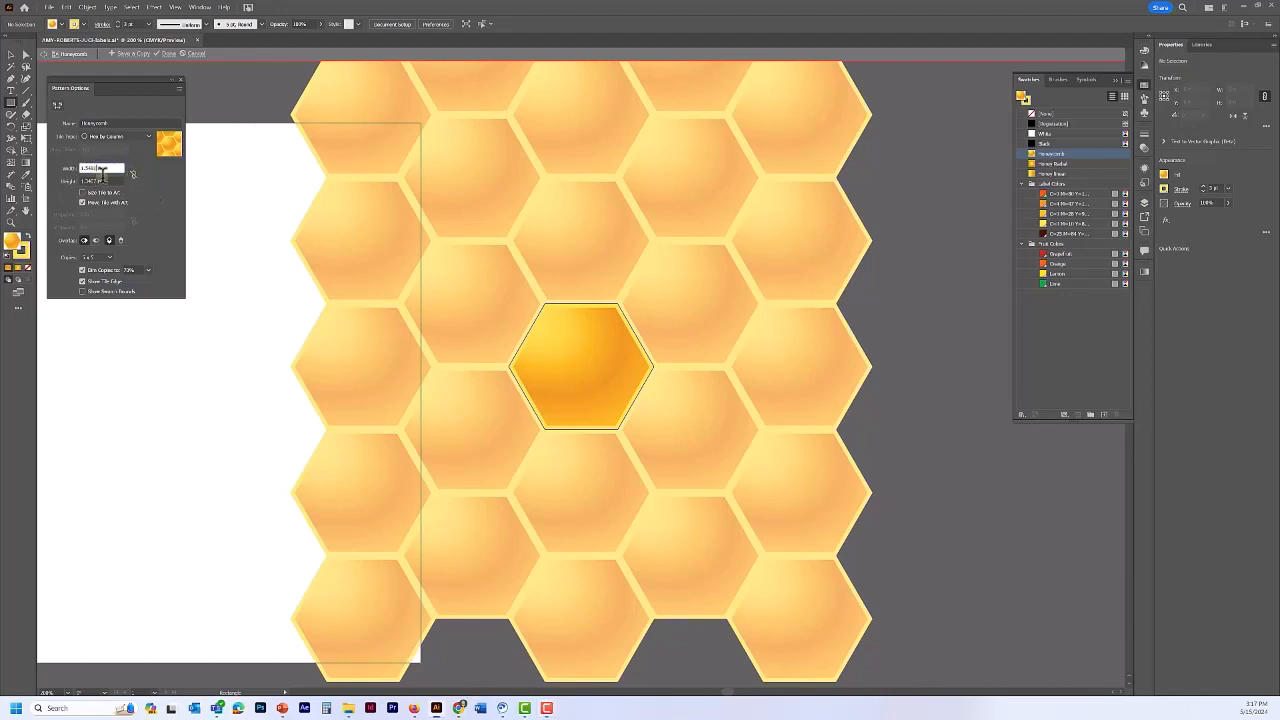
{"action": "double_click", "coordinate": [88, 168]}
{"action": "type", "text": "1"}
{"action": "key", "text": "Tab"}
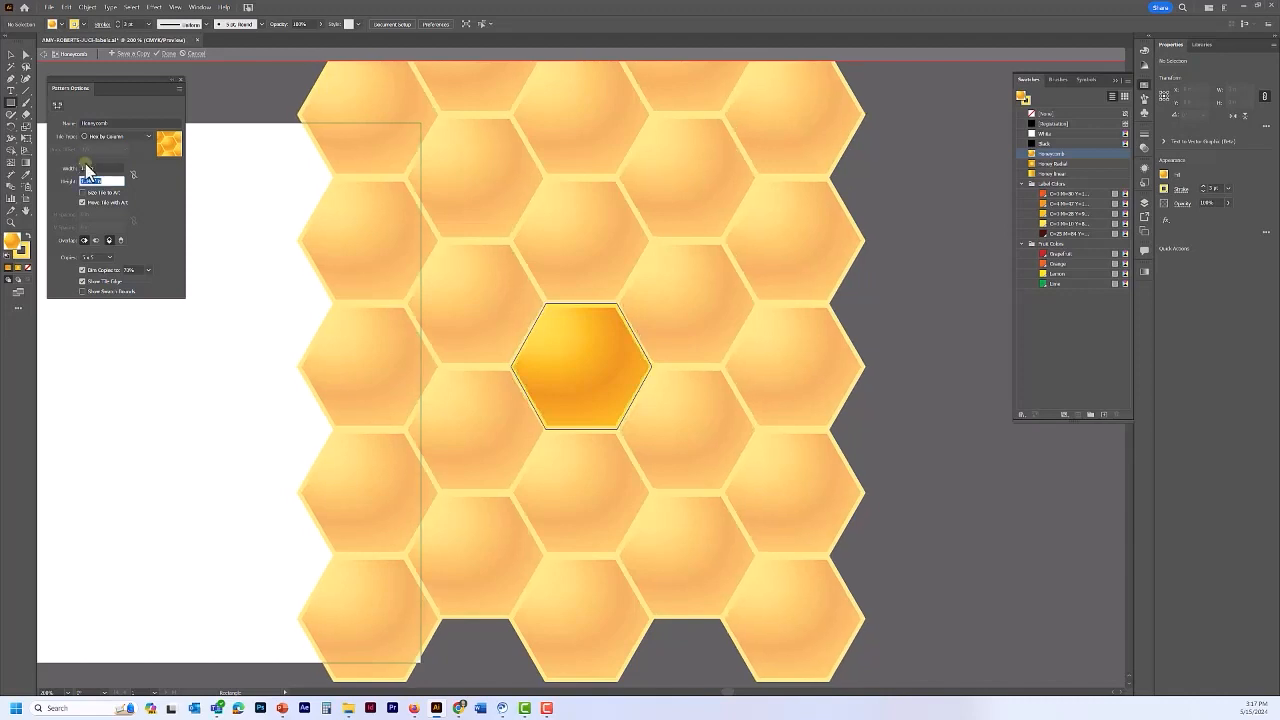
{"action": "key", "text": "BackSpace"}
{"action": "type", "text": "1.500"}
{"action": "key", "text": "Return"}
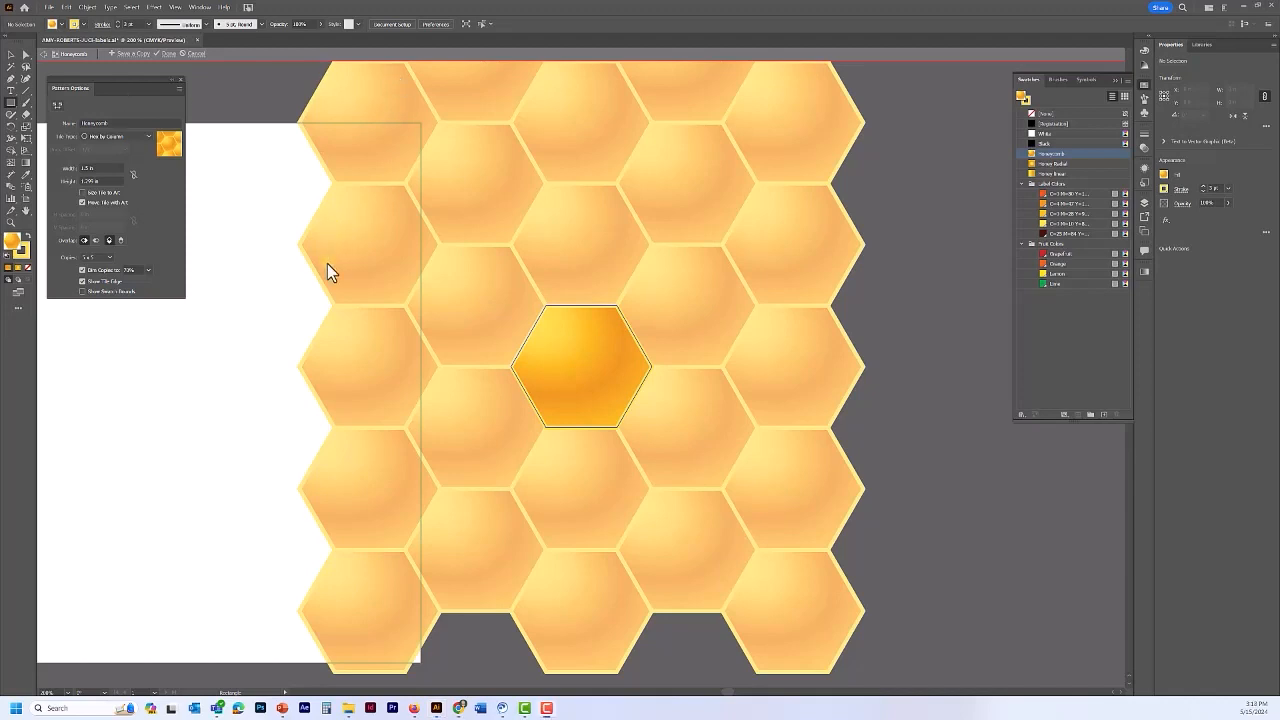
{"action": "left_click", "coordinate": [168, 55]}
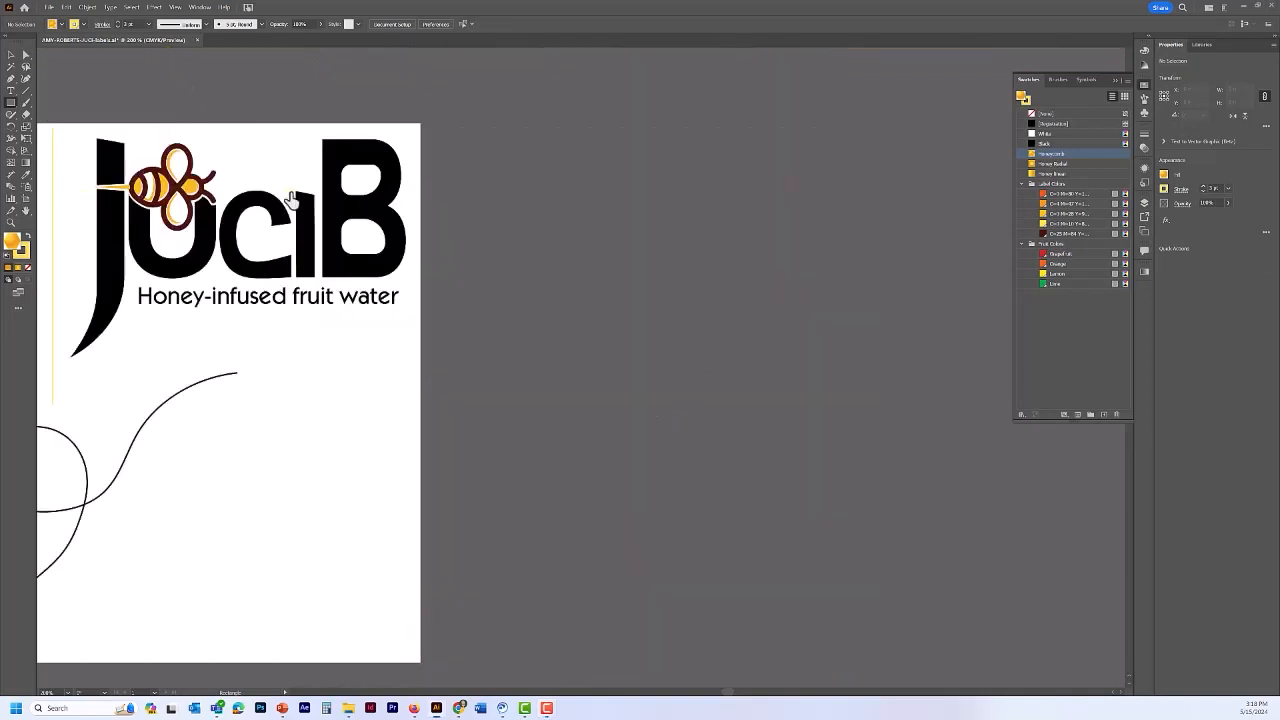
- Draw an 8 by 5.75 in rectangle with the Honeycomb fill covering the whole artboard
{"action": "double_click", "coordinate": [26, 210]}
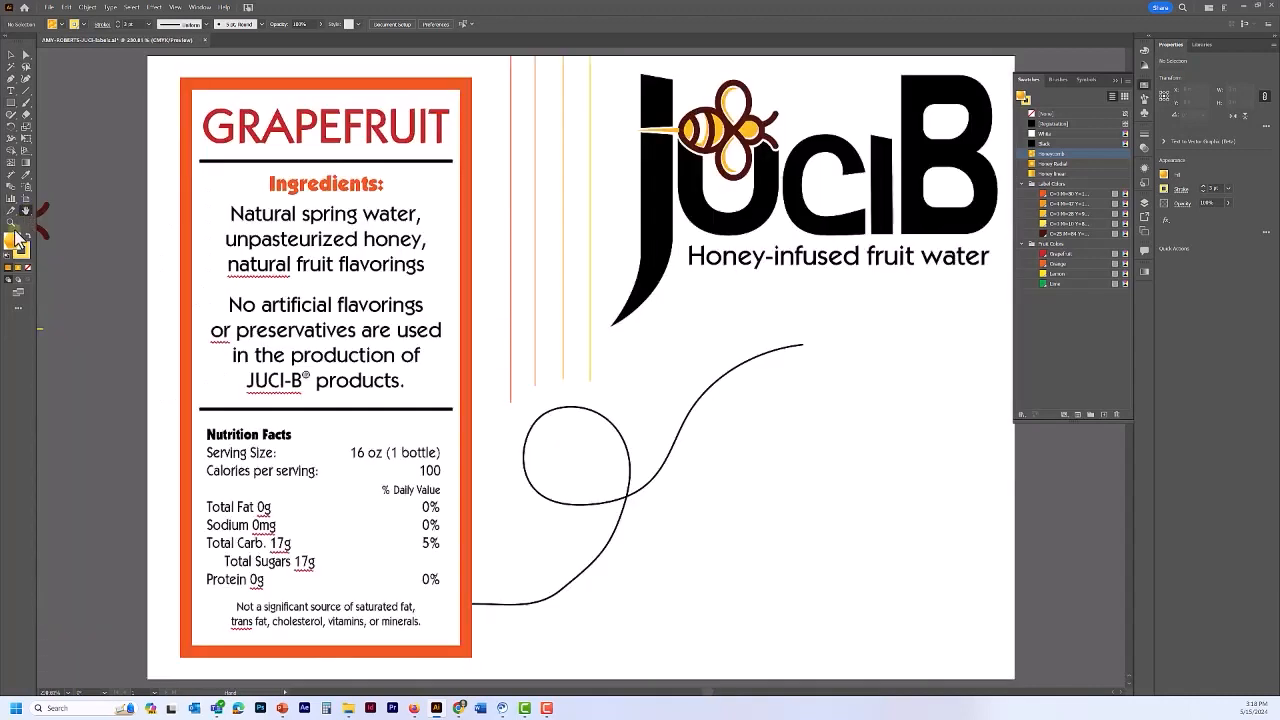
{"action": "double_click", "coordinate": [11, 224]}
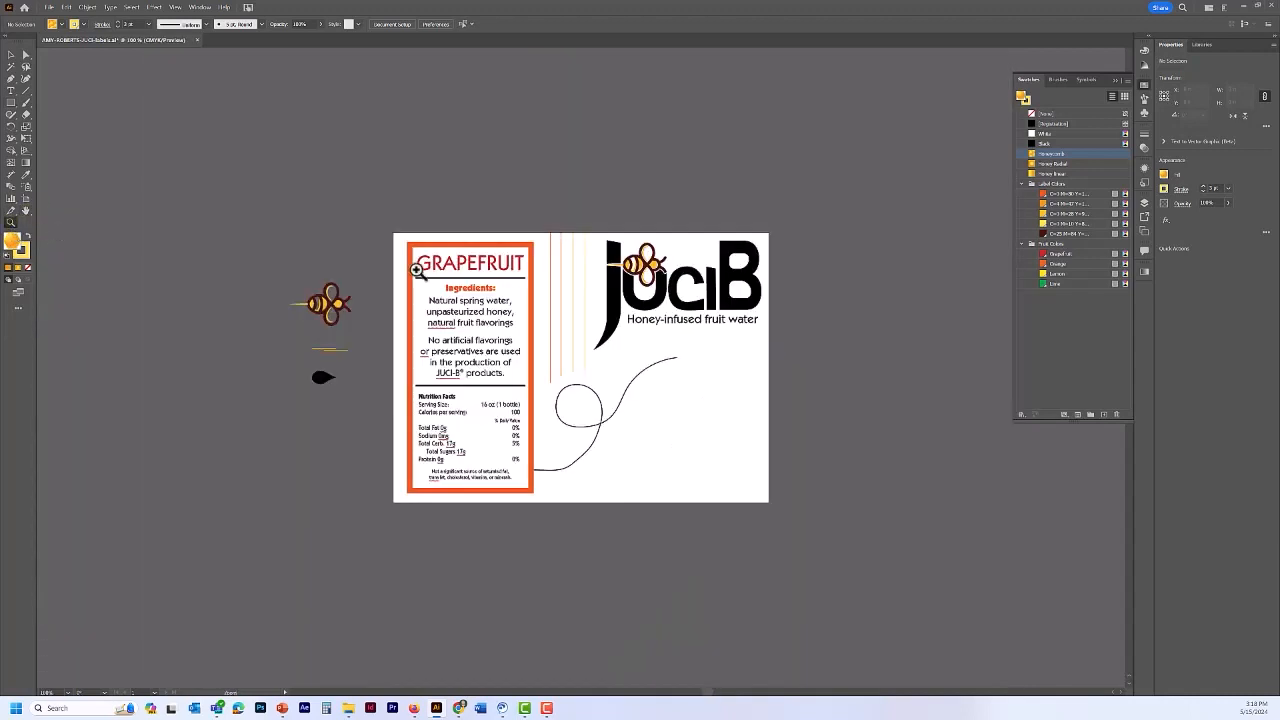
{"action": "left_click", "coordinate": [10, 104]}
{"action": "left_click_drag", "start_coordinate": [394, 234], "coordinate": [768, 502]}
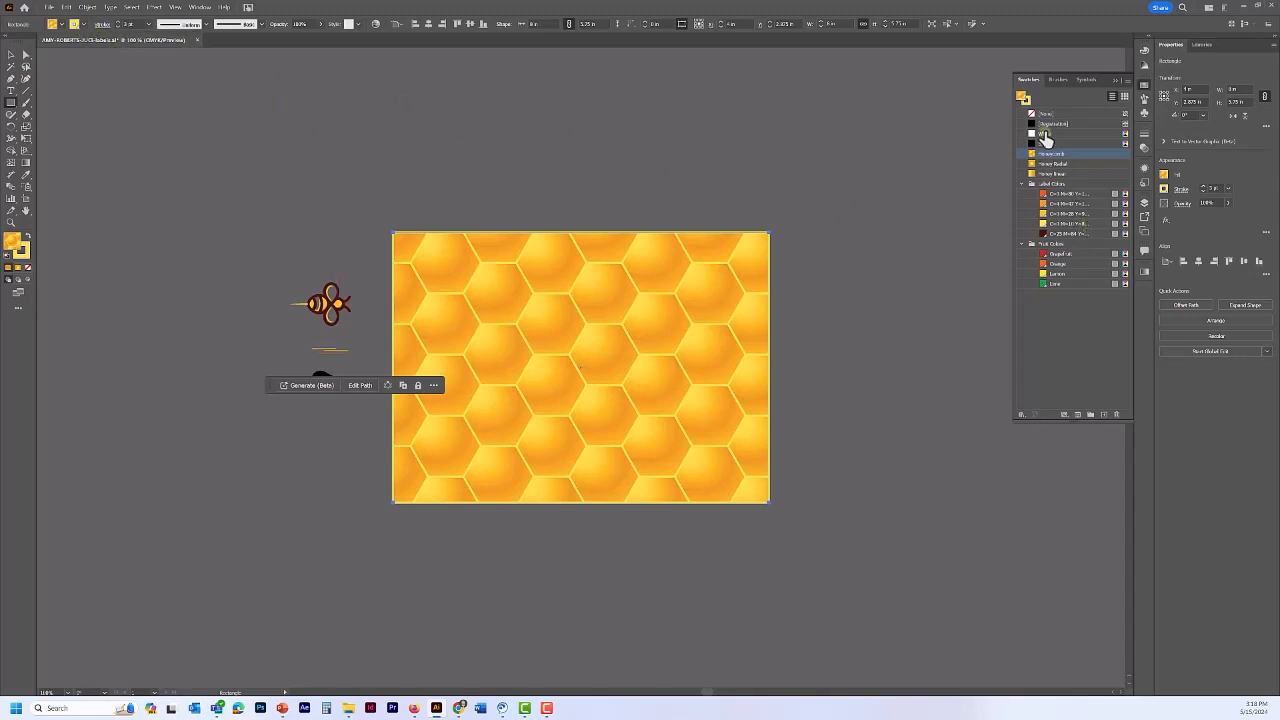
- Remove the stroke from the honeycomb rectangle and send it behind all the label artwork
{"action": "left_click", "coordinate": [84, 24]}
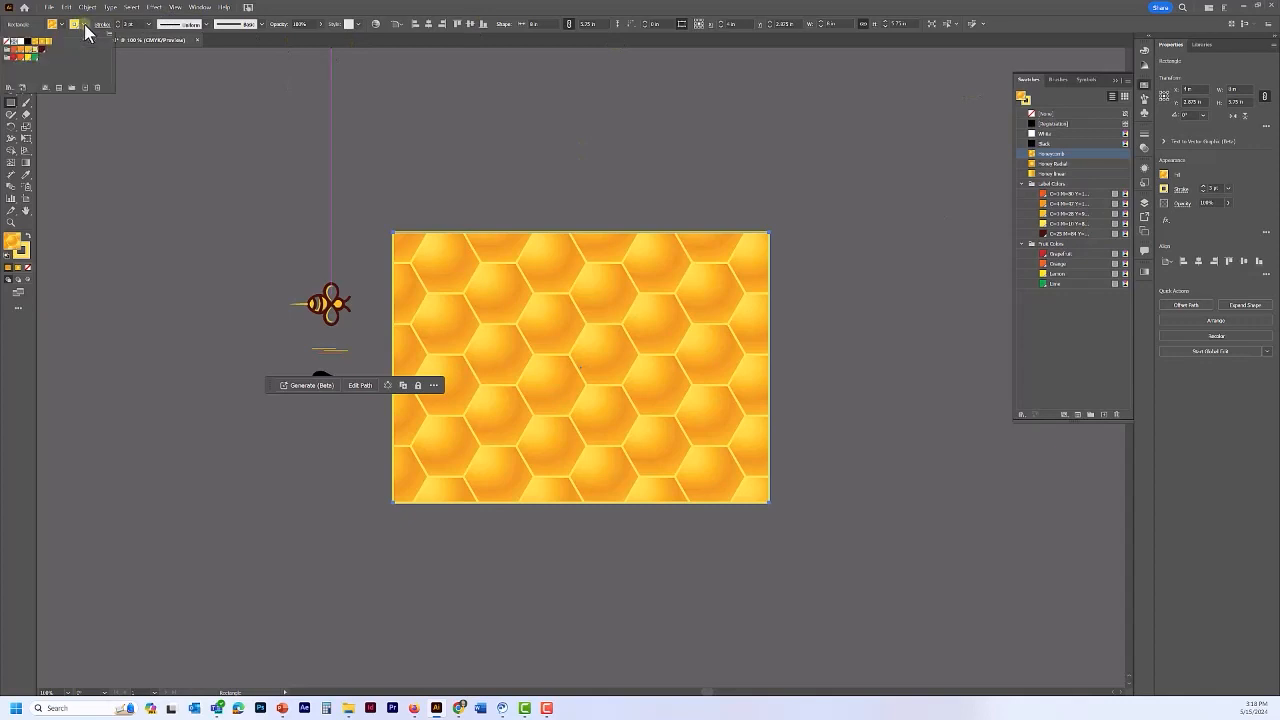
{"action": "left_click", "coordinate": [7, 42]}
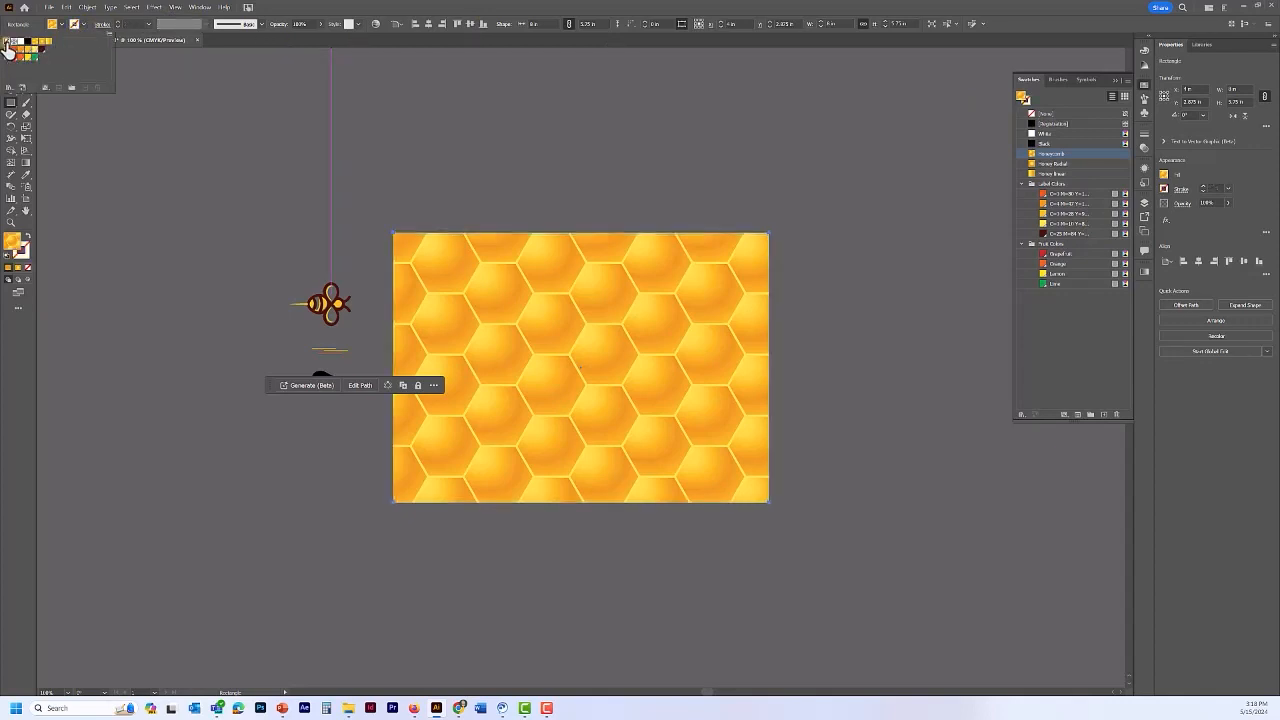
{"action": "left_click", "coordinate": [88, 8]}
{"action": "mouse_move", "coordinate": [98, 39]}
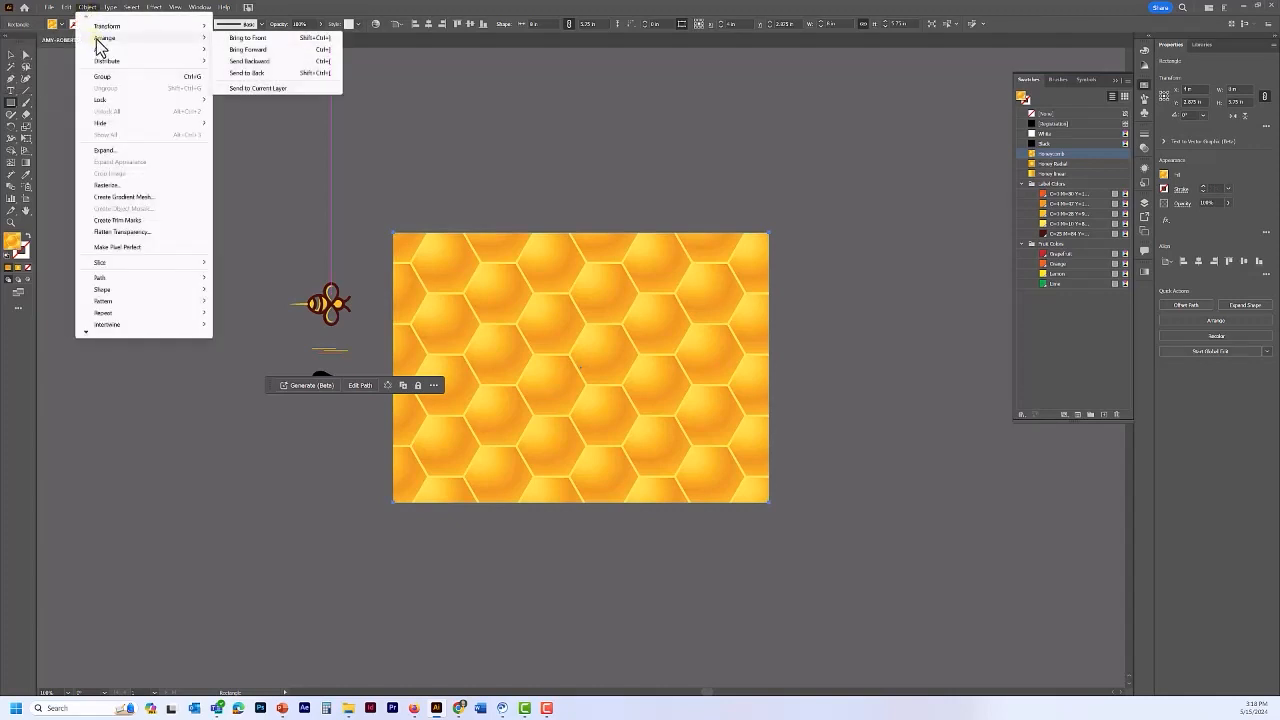
{"action": "left_click", "coordinate": [241, 73]}
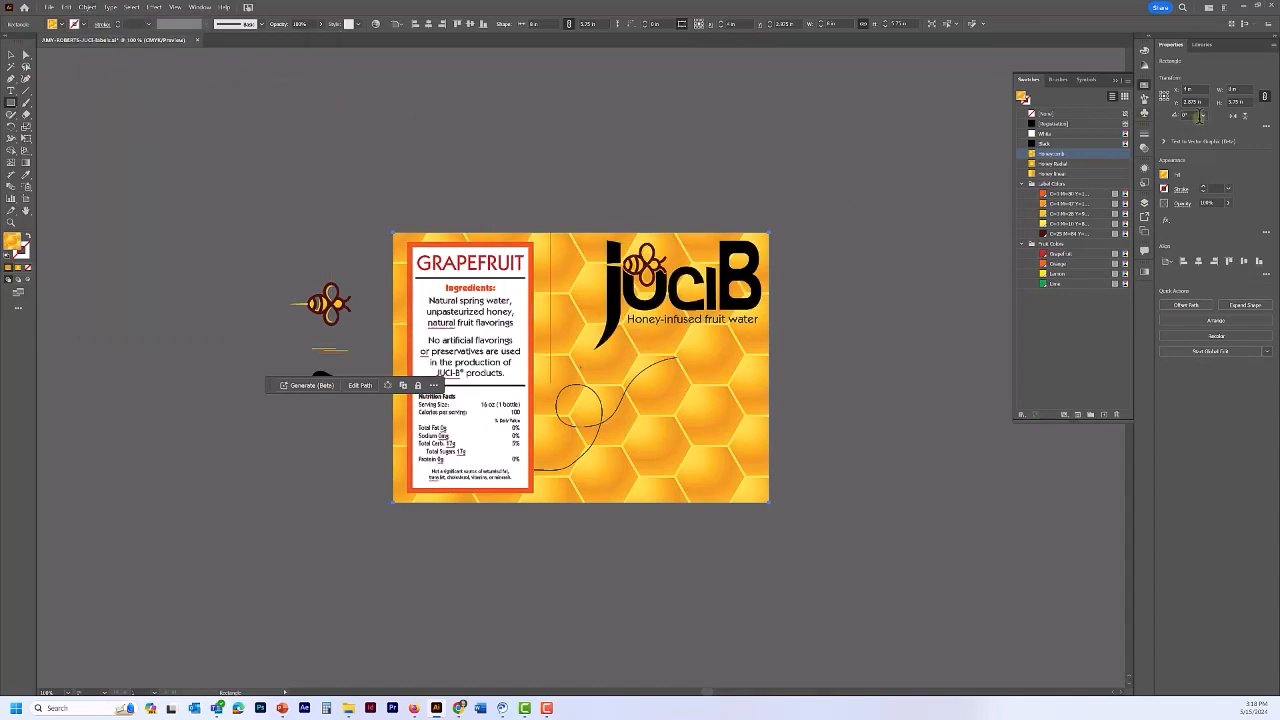
- Show the layers and lengthen their list to check the honeycomb rectangle's place in the stacking order
{"action": "left_click", "coordinate": [1145, 210]}
{"action": "left_click", "coordinate": [1145, 205]}
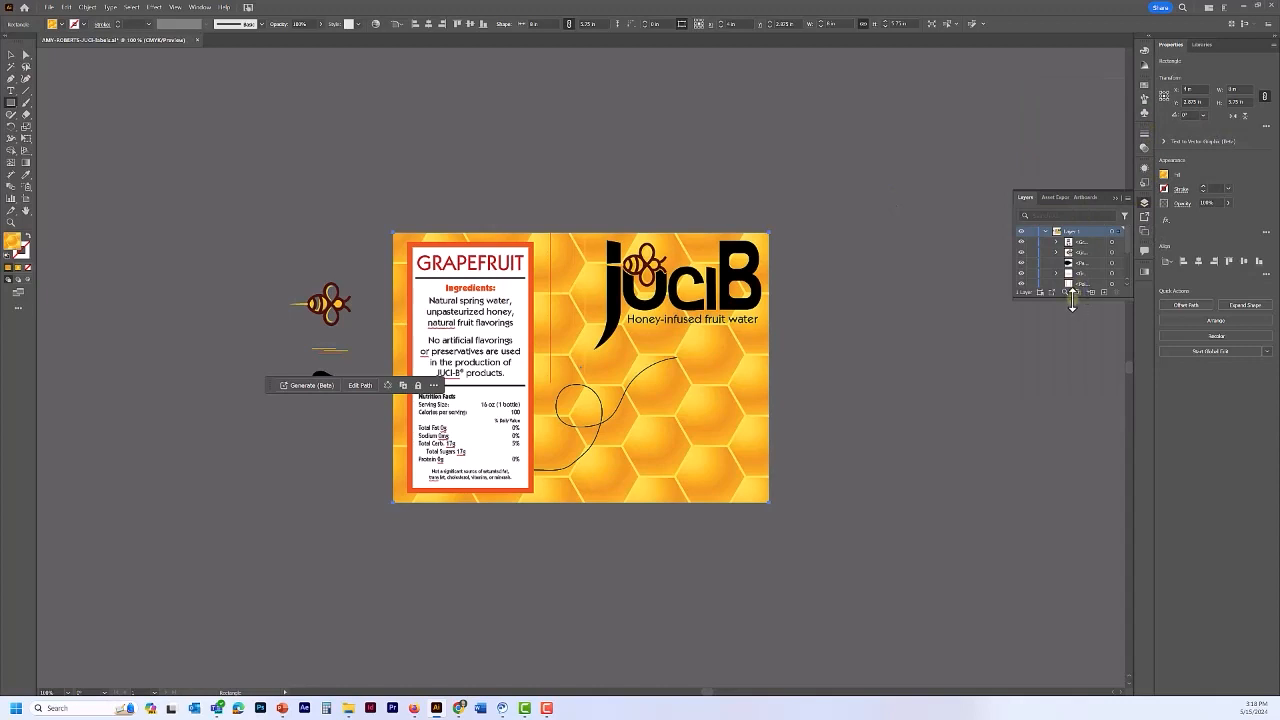
{"action": "left_click_drag", "start_coordinate": [1072, 300], "coordinate": [1077, 468]}
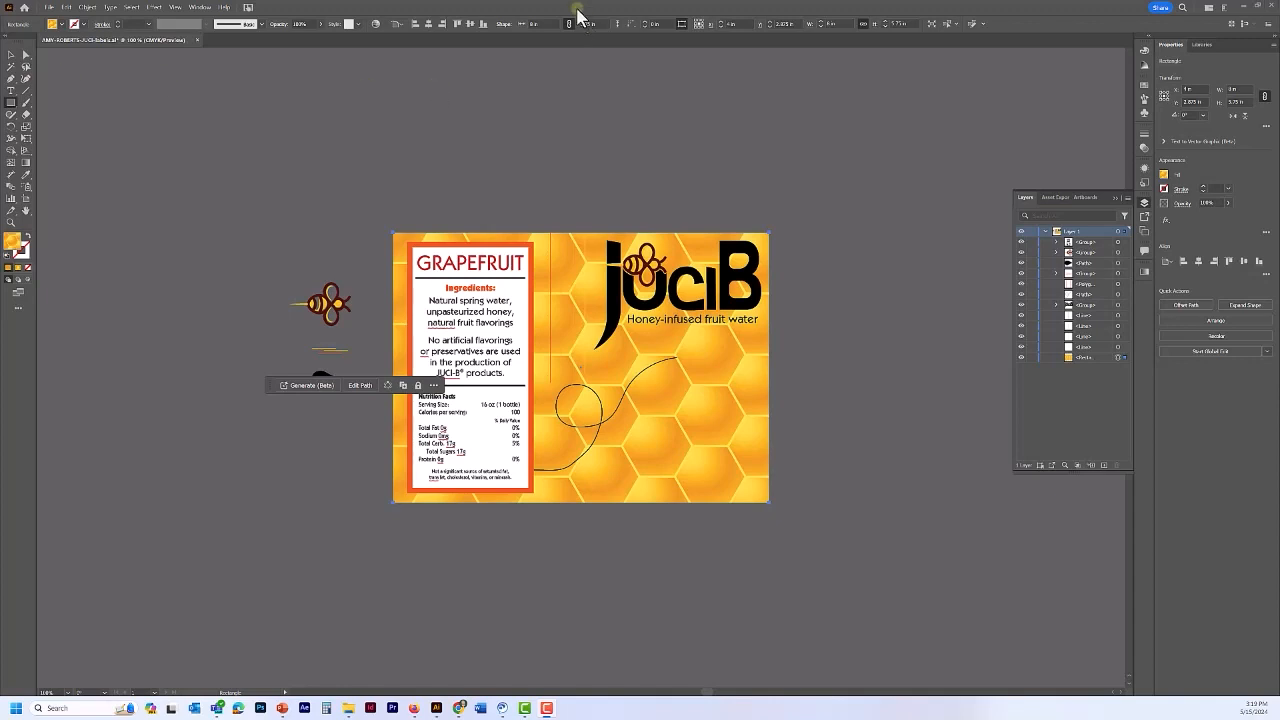
- Edit the Honeycomb pattern again, set its hexagon's opacity to 20%, and finish editing the pattern
{"action": "left_click", "coordinate": [1144, 85]}
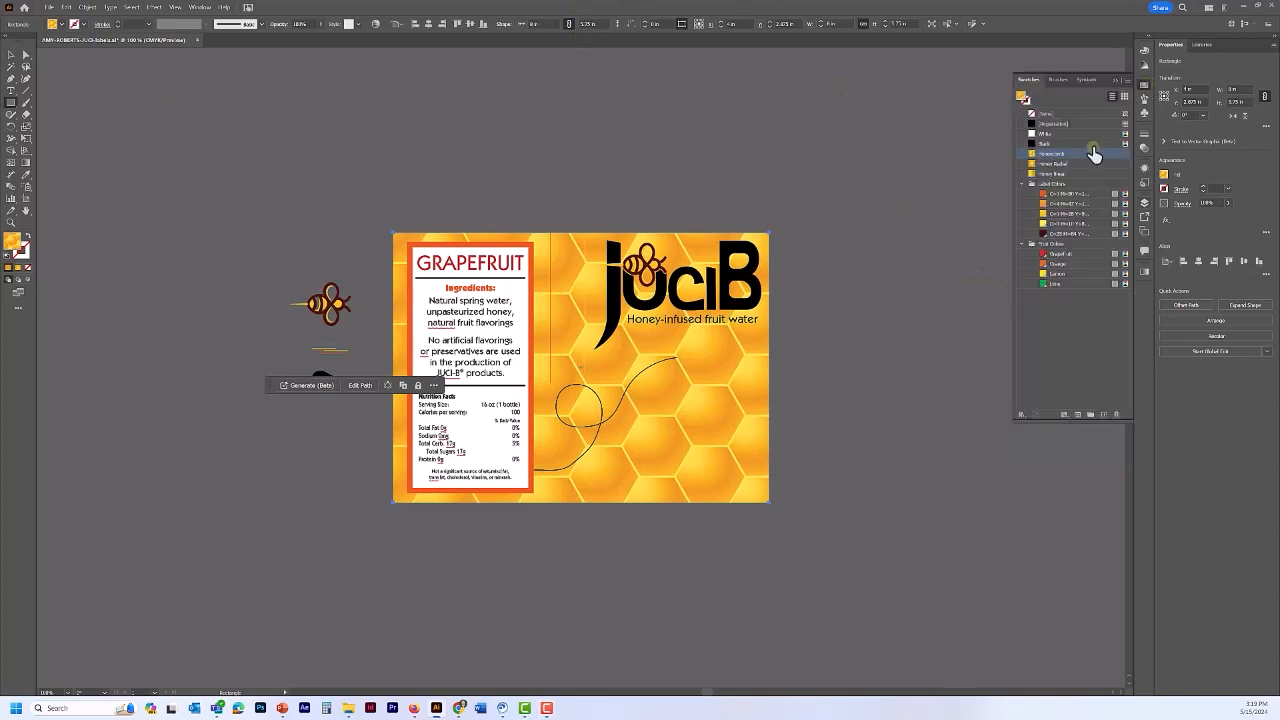
{"action": "double_click", "coordinate": [1037, 156]}
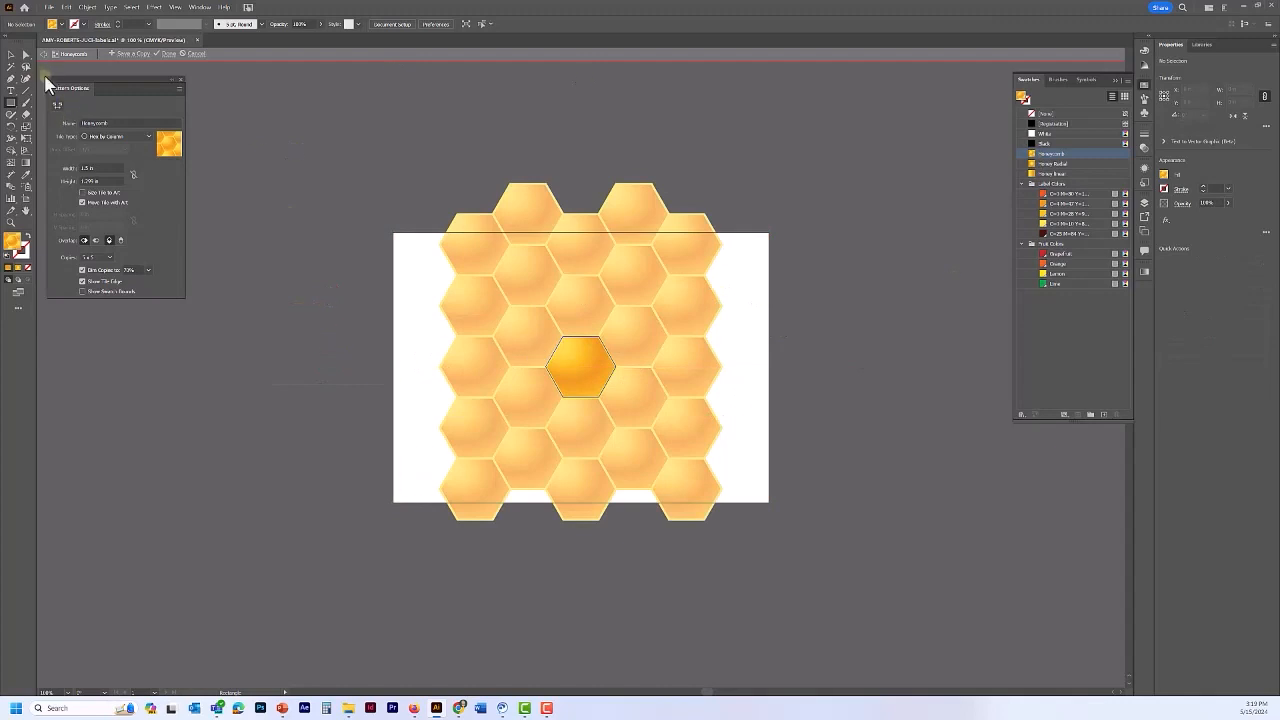
{"action": "left_click", "coordinate": [10, 53]}
{"action": "left_click", "coordinate": [577, 358]}
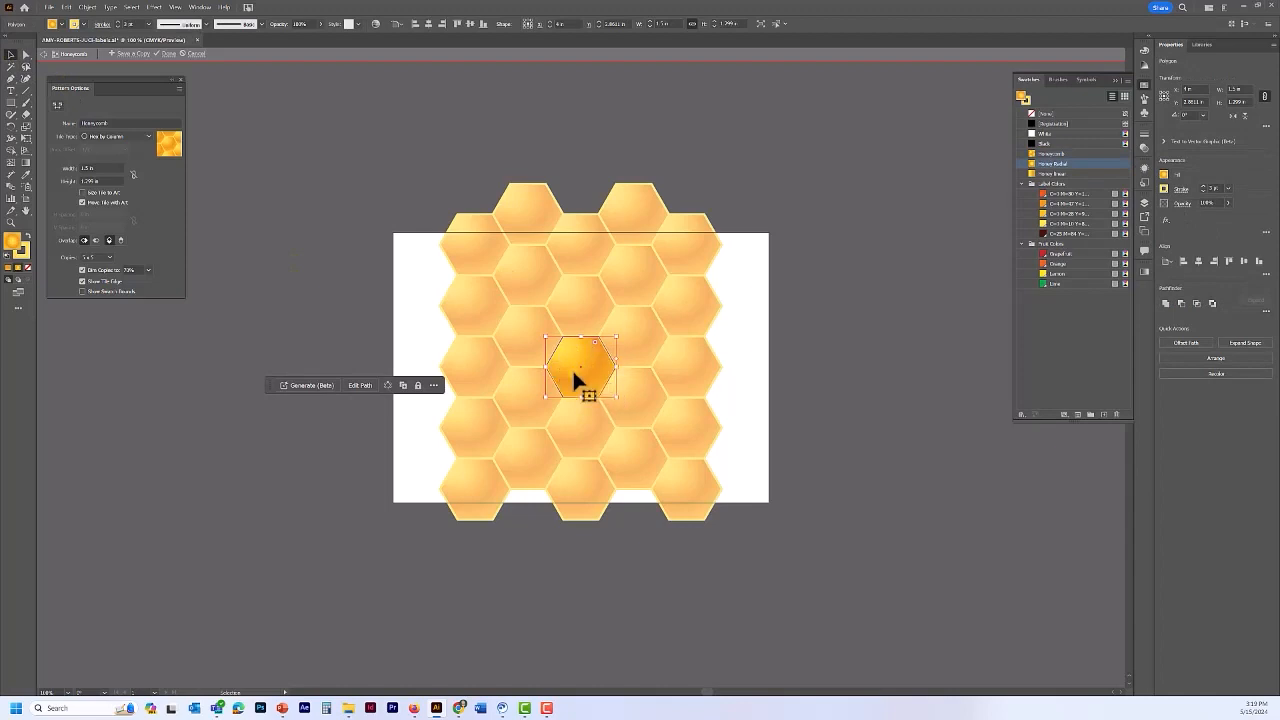
{"action": "left_click", "coordinate": [320, 23]}
{"action": "left_click", "coordinate": [291, 24]}
{"action": "type", "text": "0"}
{"action": "key", "text": "Return"}
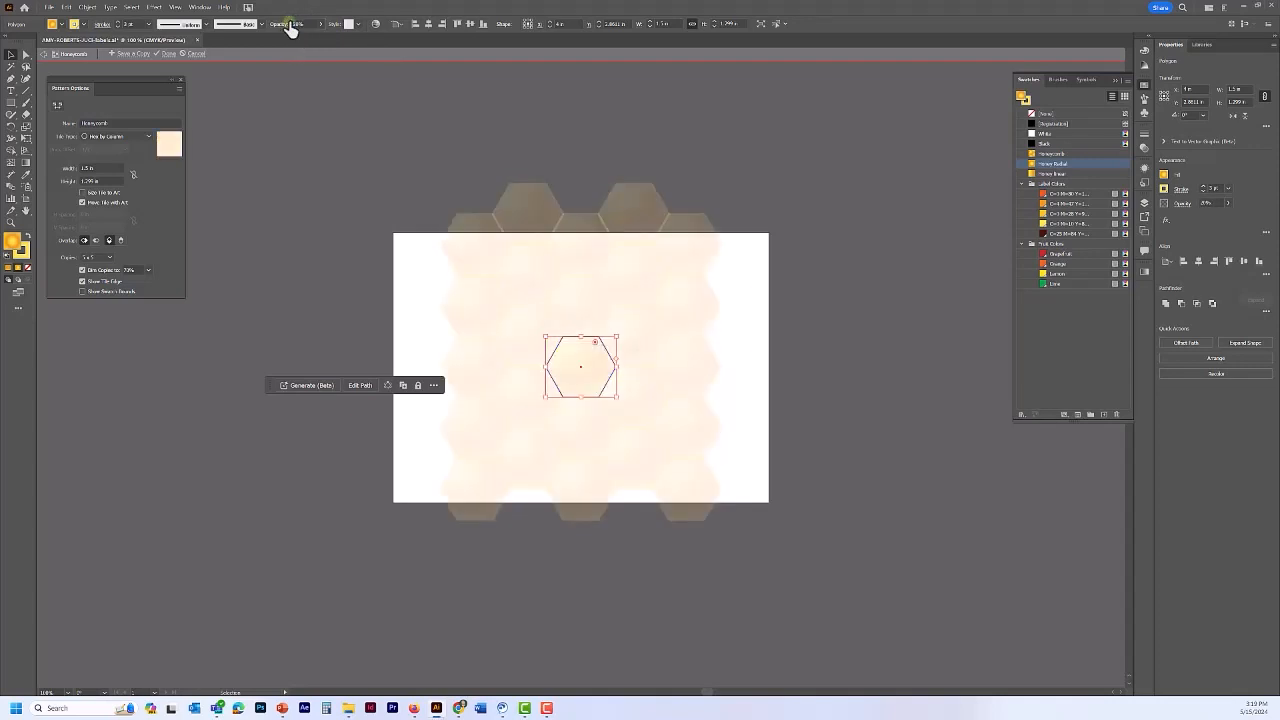
{"action": "left_click", "coordinate": [168, 55]}
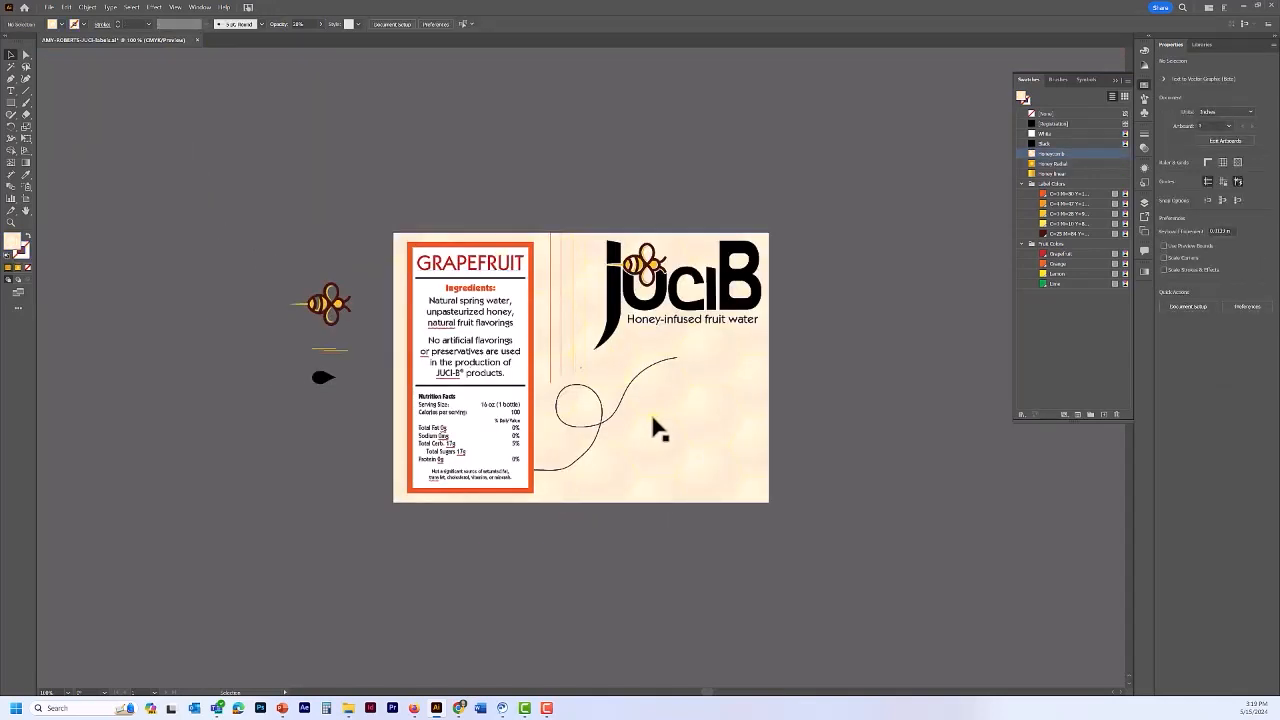
- Check the faded honeycomb background up close and save the label file
{"action": "scroll", "coordinate": [652, 425], "scroll_direction": "down", "scroll_amount": 2}
{"action": "scroll", "coordinate": [652, 425], "scroll_direction": "down", "scroll_amount": 2}
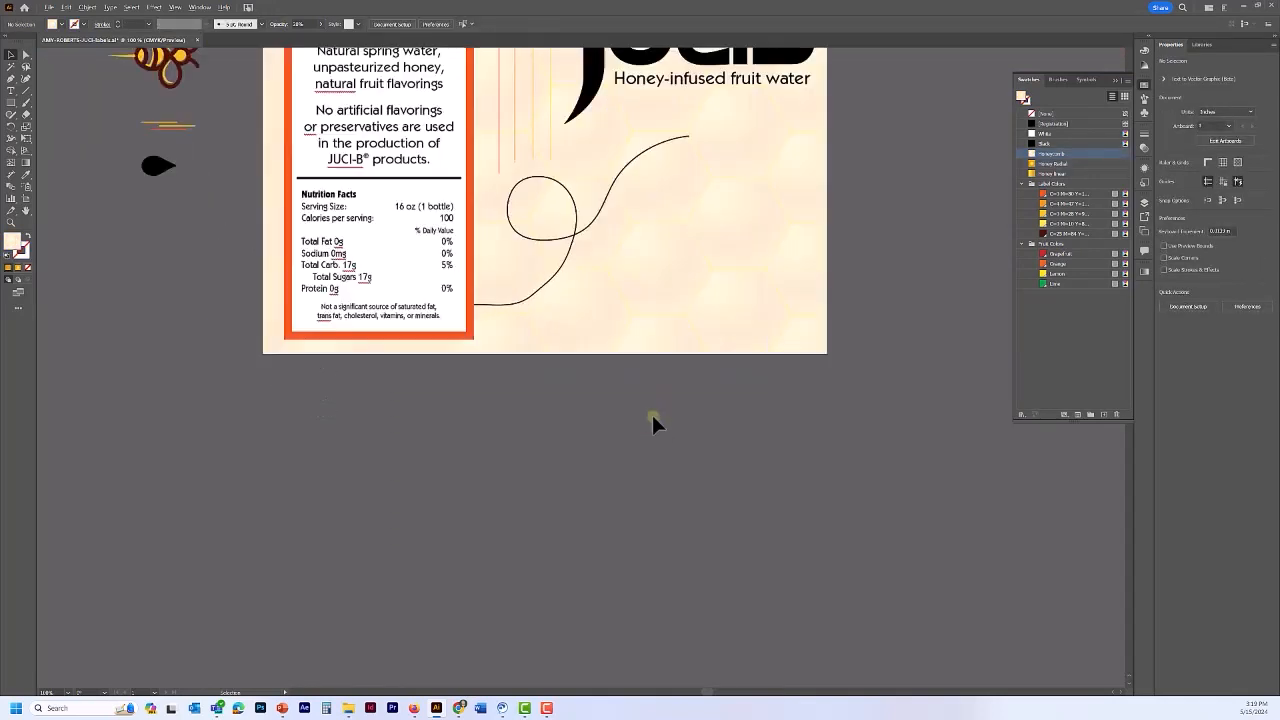
{"action": "scroll", "coordinate": [652, 415], "scroll_direction": "up", "scroll_amount": 3}
{"action": "left_click_drag", "start_coordinate": [640, 194], "coordinate": [654, 663]}
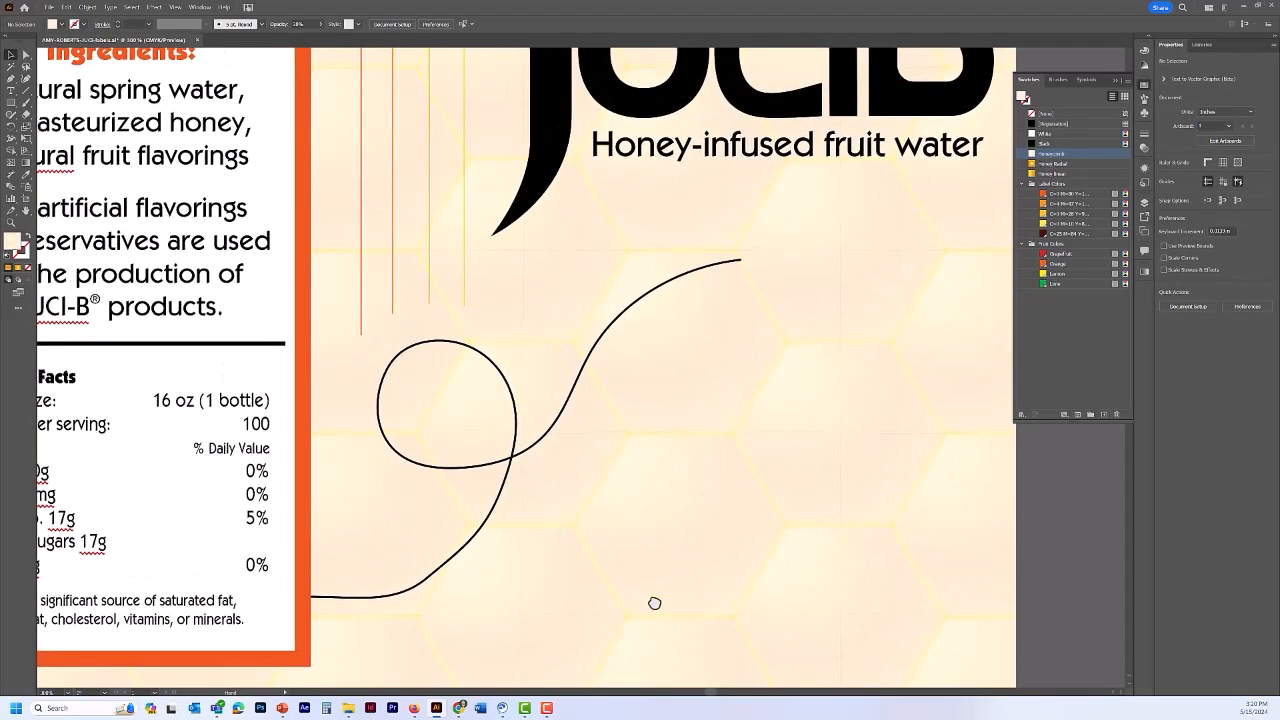
{"action": "scroll", "coordinate": [745, 460], "scroll_direction": "down", "scroll_amount": 1}
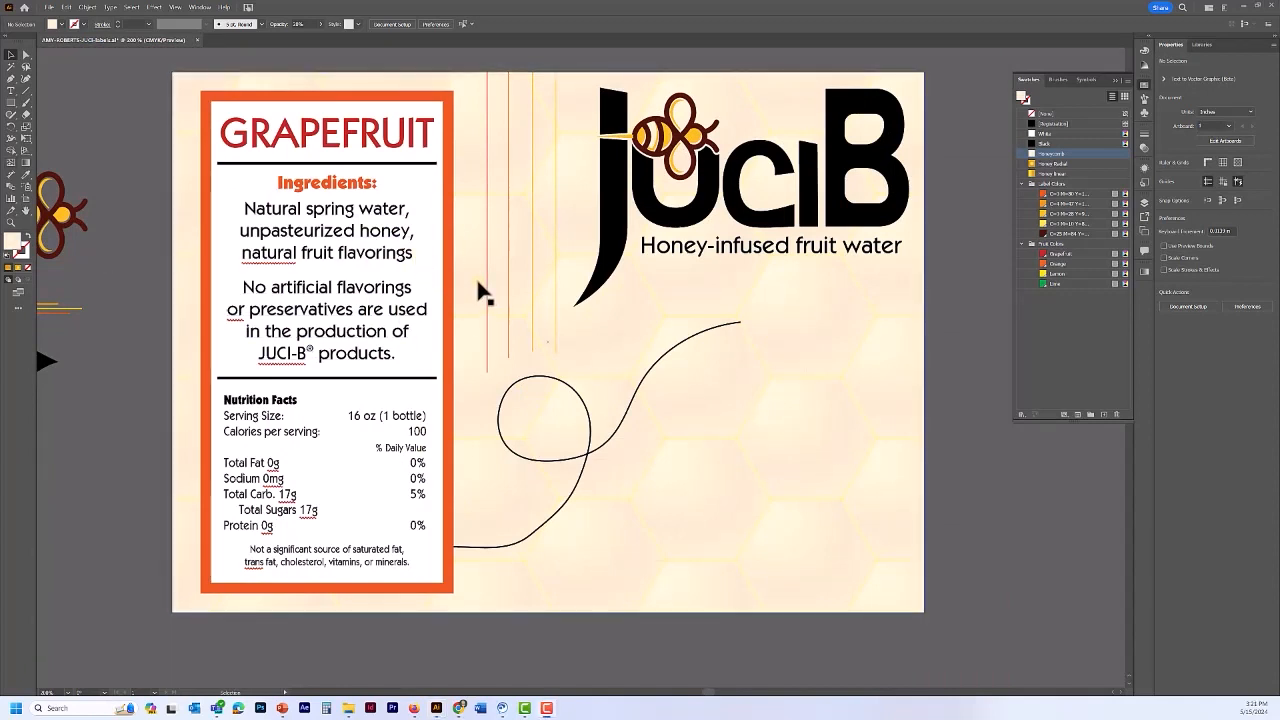
{"action": "key", "text": "a"}
{"action": "key", "text": "ctrl+s"}
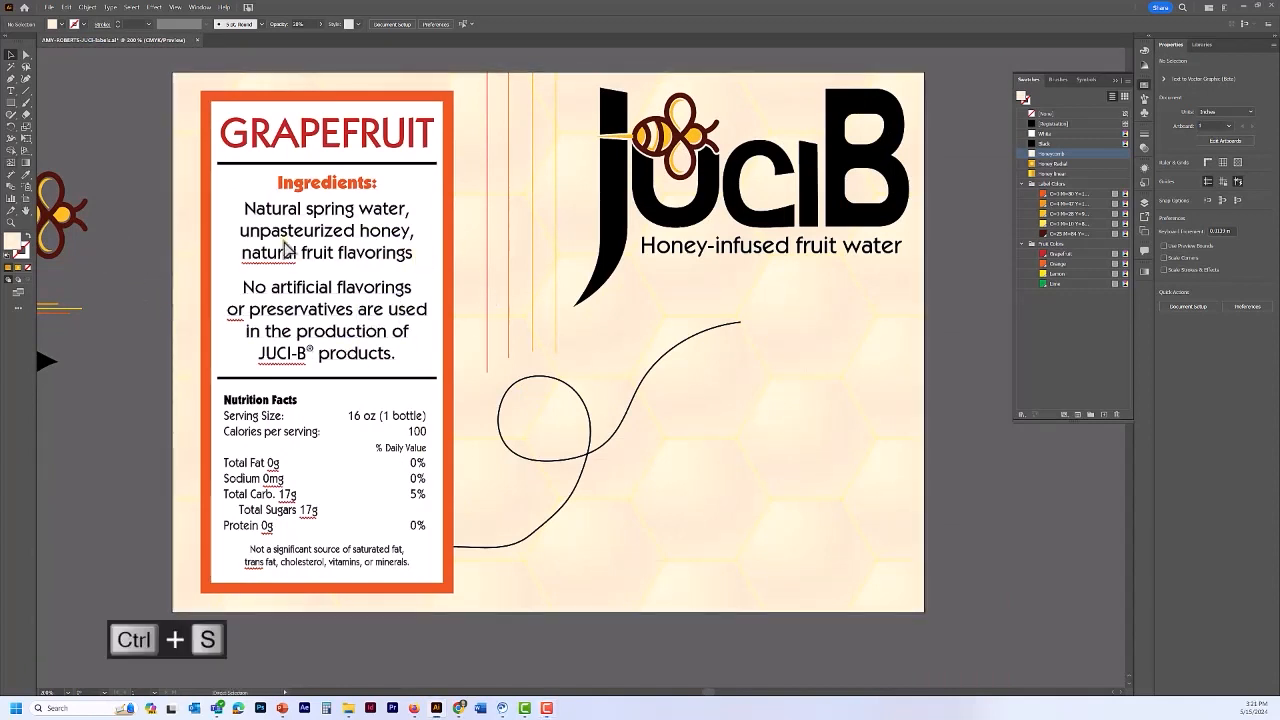
- Apply the Honey linear gradient swatch to the stroke of the Grapefruit ingredients panel's frame
{"action": "left_click", "coordinate": [11, 52]}
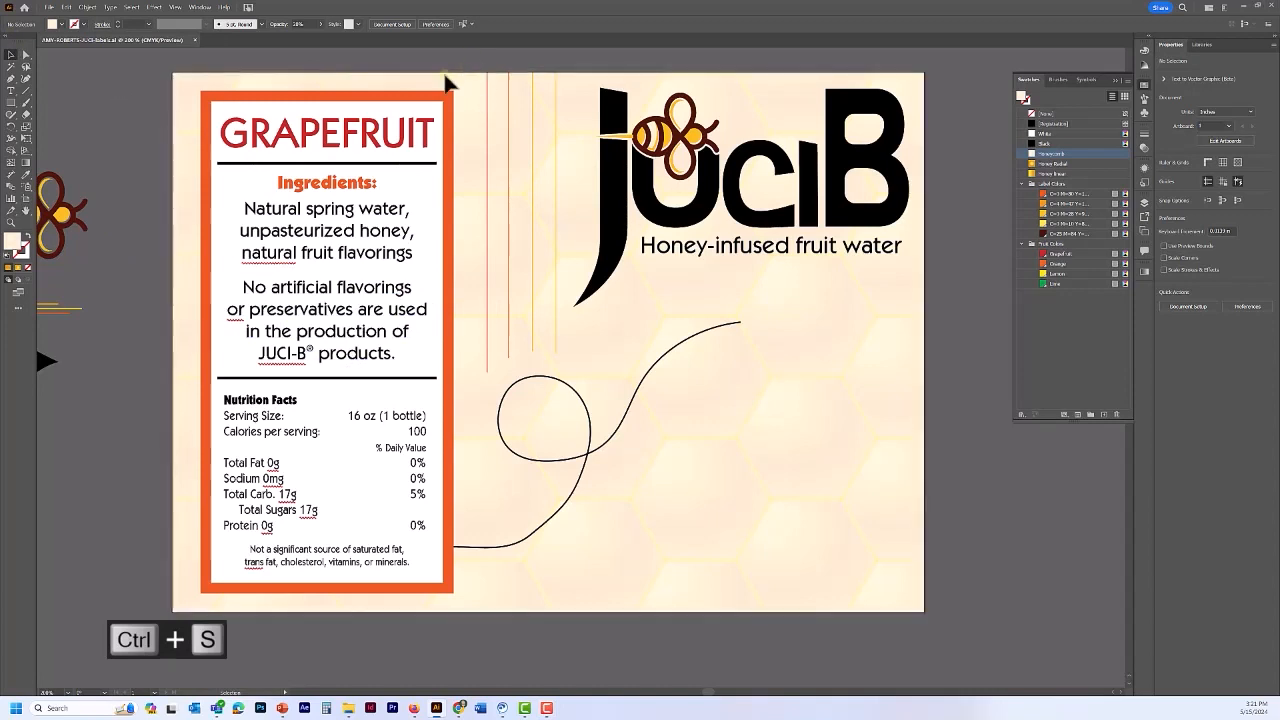
{"action": "left_click", "coordinate": [406, 98]}
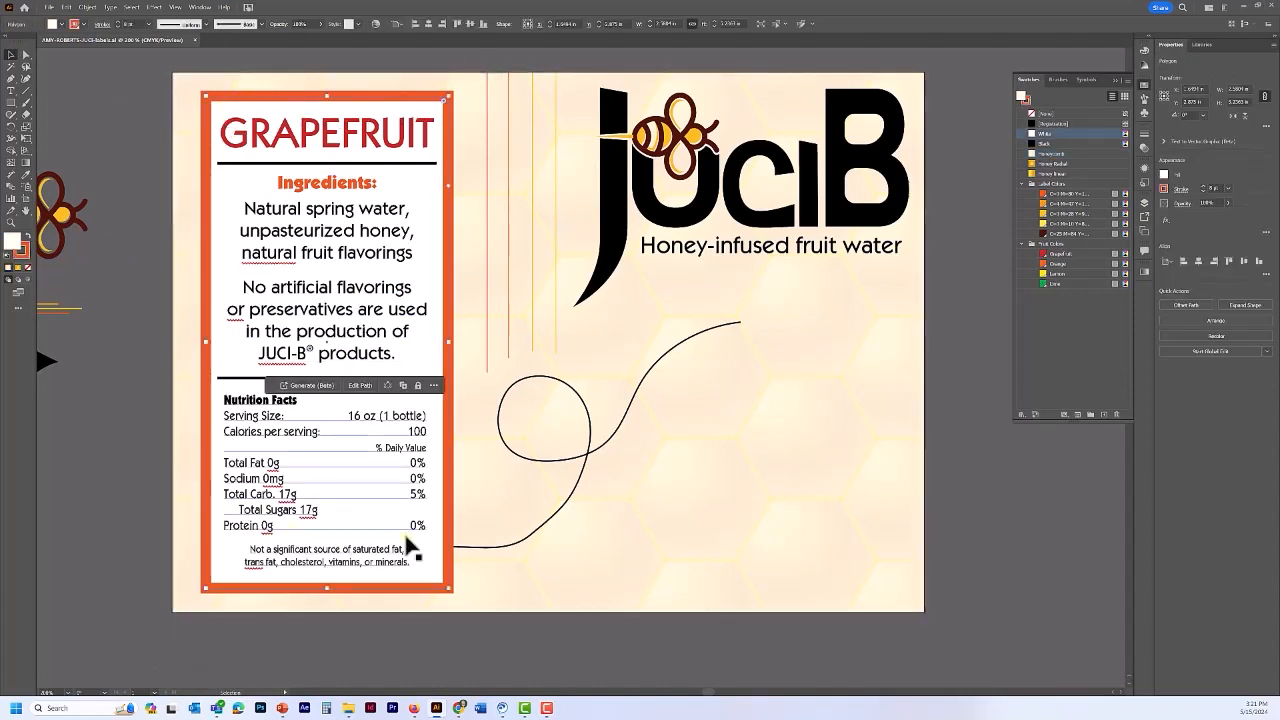
{"action": "left_click", "coordinate": [24, 251]}
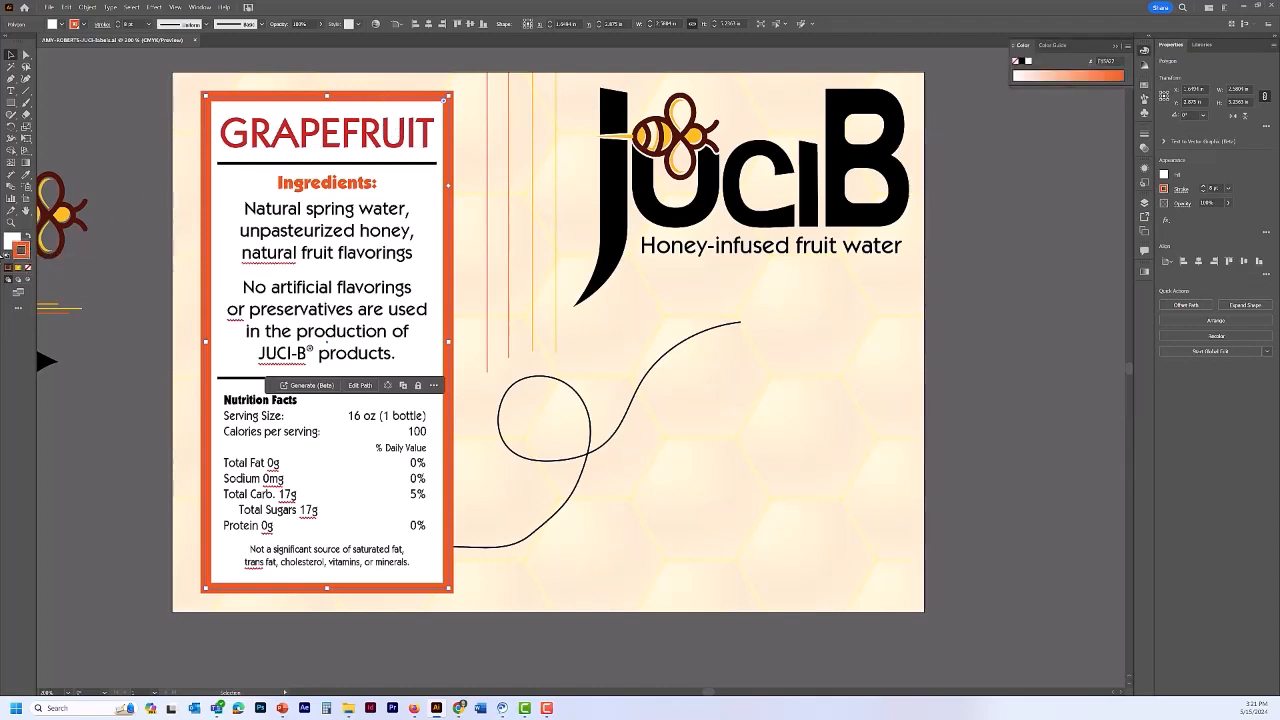
{"action": "left_click", "coordinate": [1145, 86]}
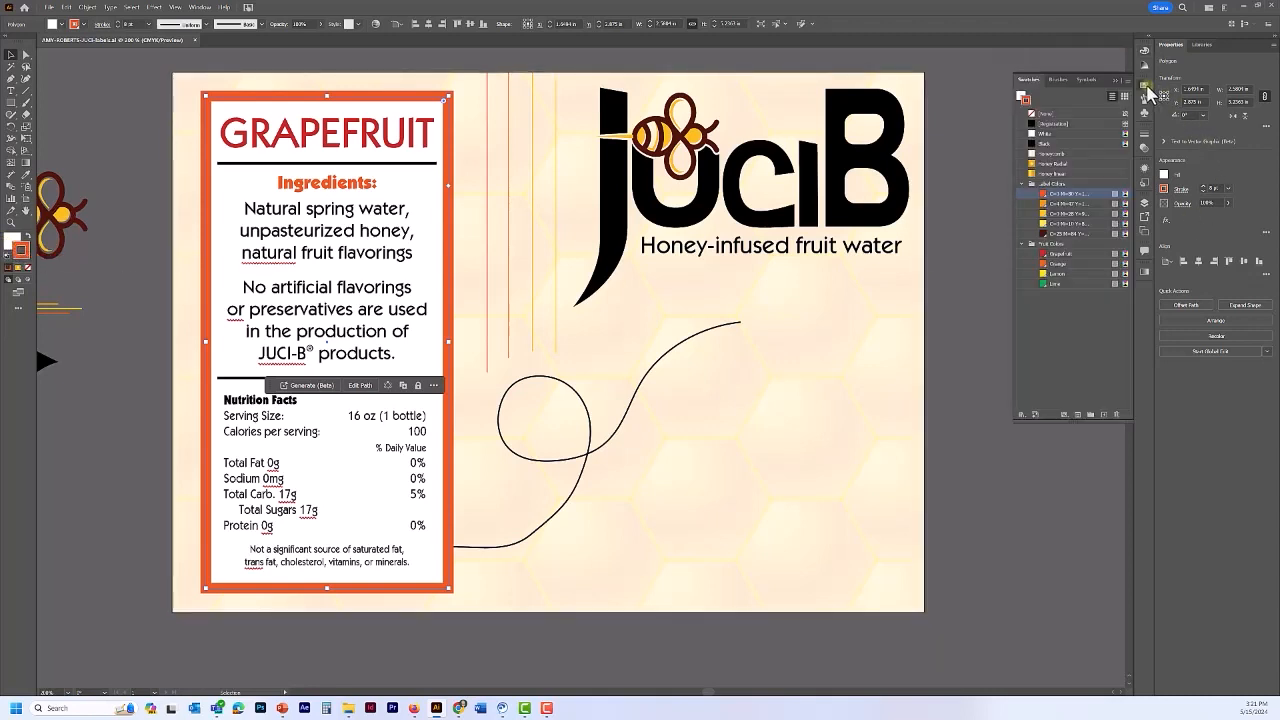
{"action": "left_click", "coordinate": [1026, 101]}
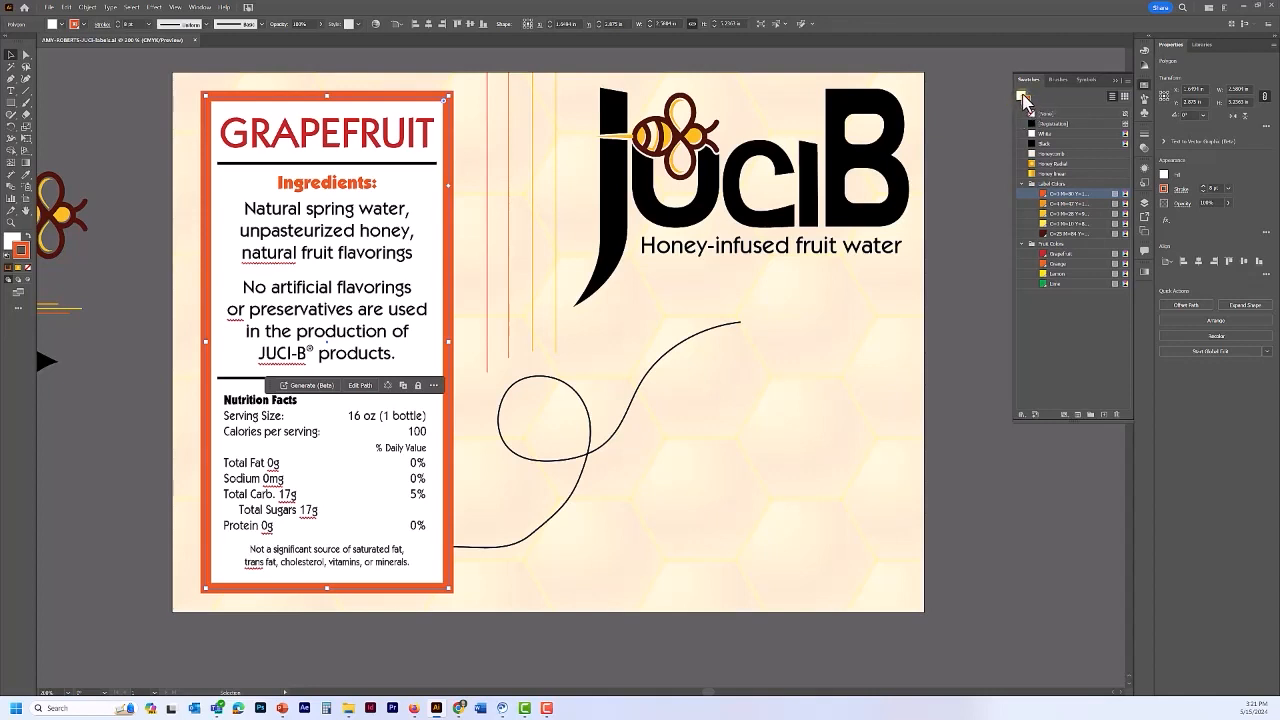
{"action": "left_click", "coordinate": [1050, 176]}
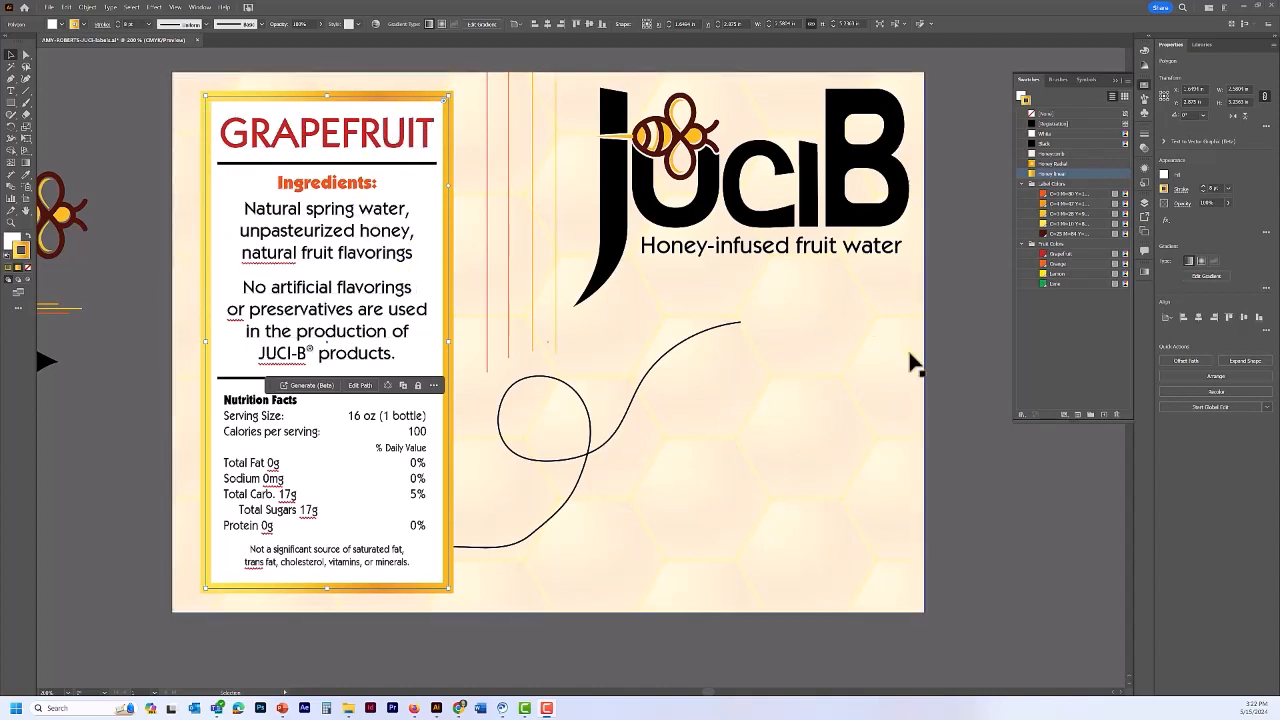
- Apply the Honey linear gradient along the stroke of the ingredients panel's frame
{"action": "left_click", "coordinate": [1146, 274]}
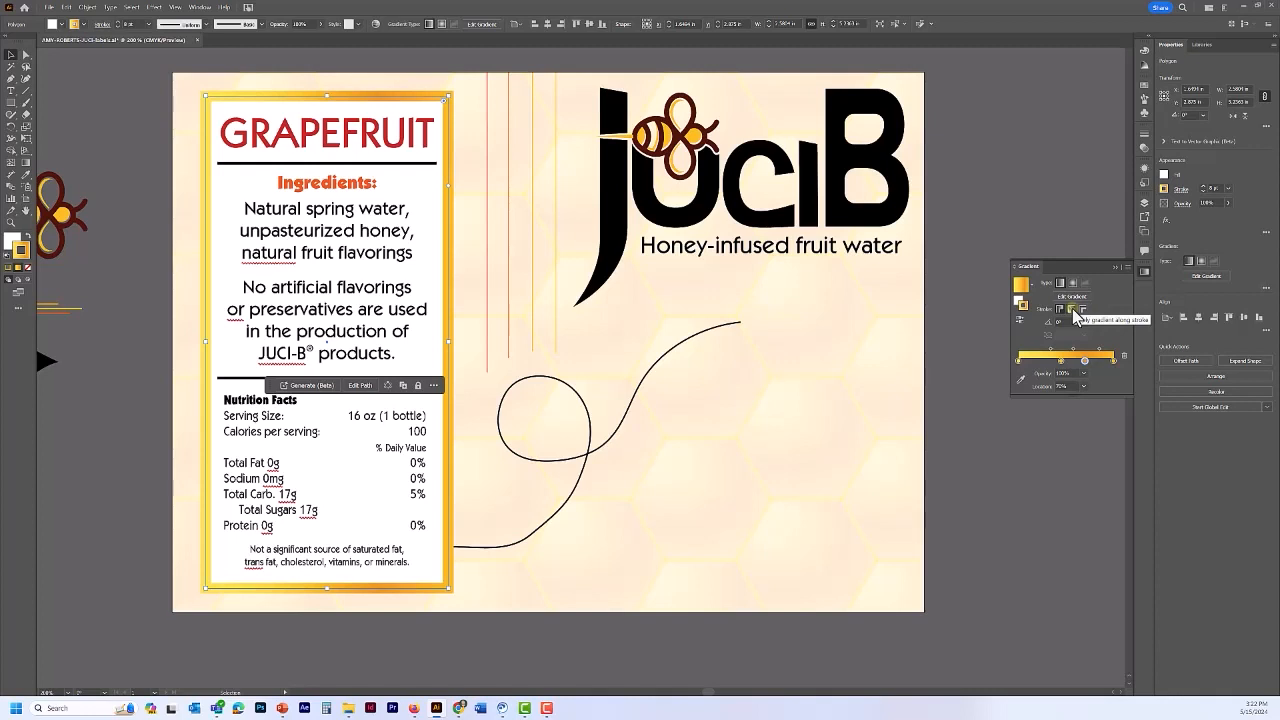
{"action": "left_click", "coordinate": [1072, 310]}
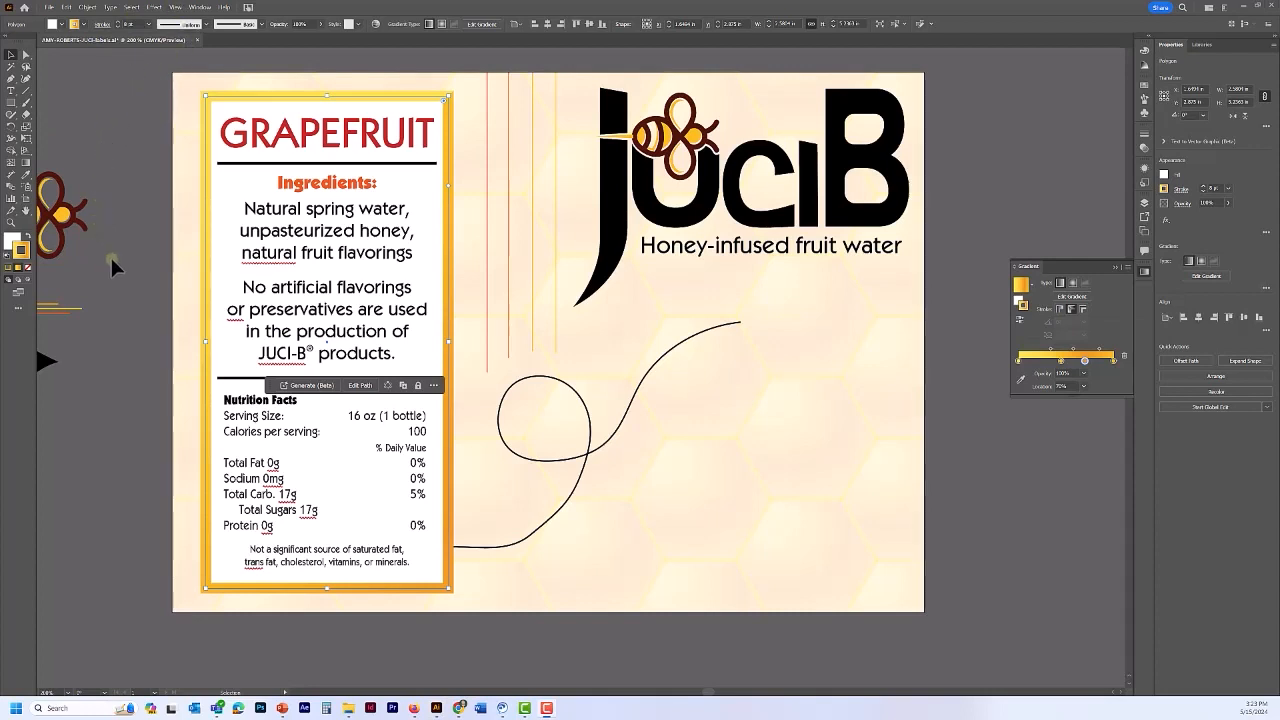
- With the Width tool, widen the stroke at the frame's upper-left corner and set its total width to 0.2 in
{"action": "left_click", "coordinate": [10, 143]}
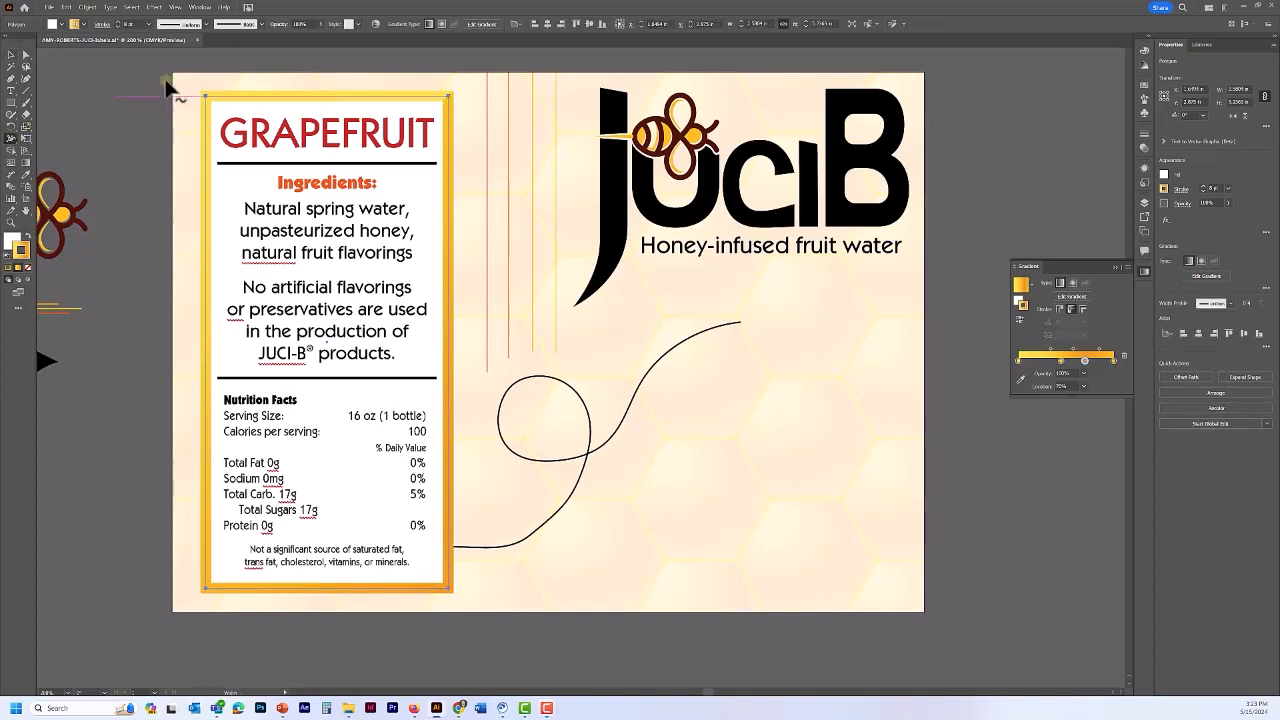
{"action": "left_click_drag", "start_coordinate": [203, 90], "coordinate": [194, 88]}
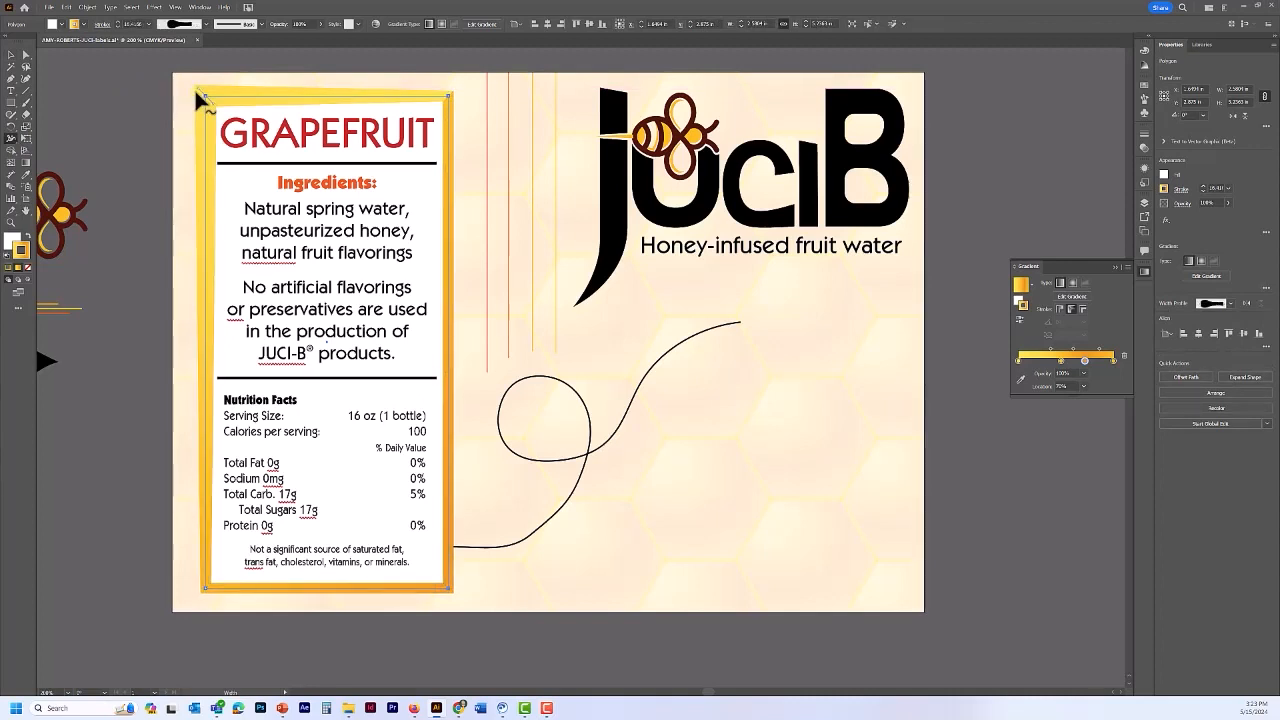
{"action": "key", "text": "ctrl+z"}
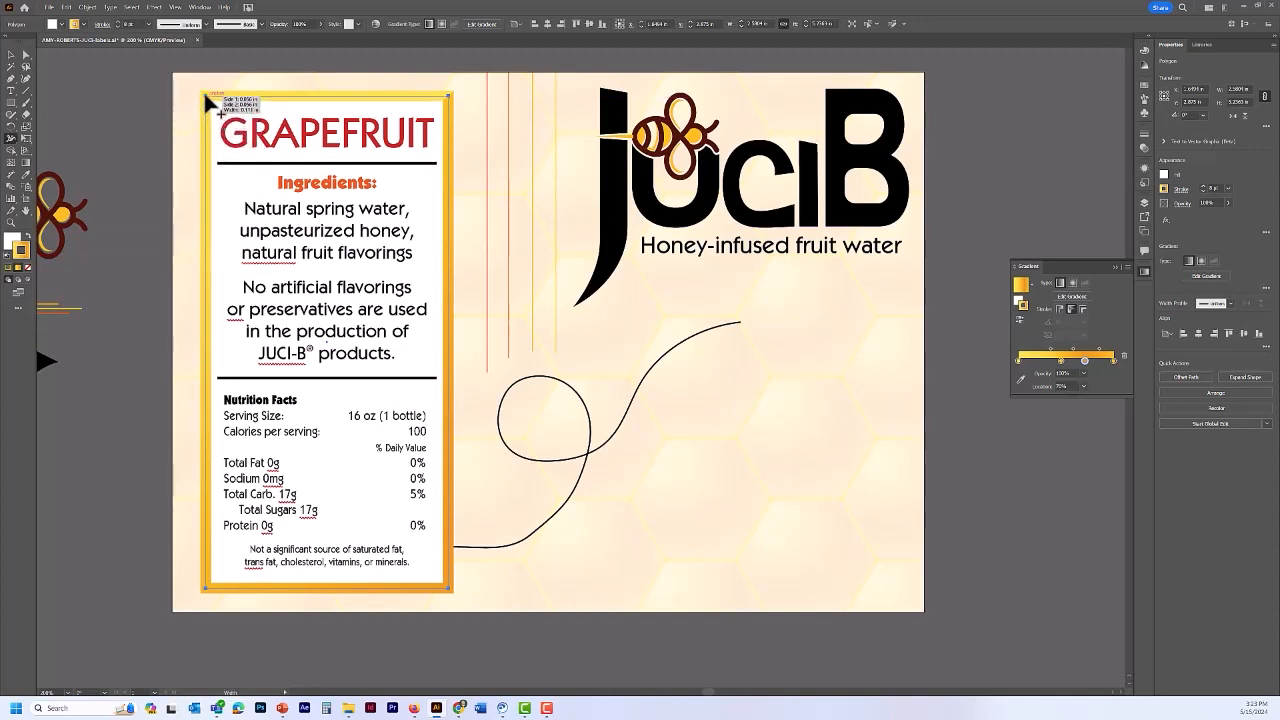
{"action": "mouse_move", "coordinate": [204, 90]}
{"action": "left_mouse_down"}
{"action": "mouse_move", "coordinate": [192, 86]}
{"action": "mouse_move", "coordinate": [268, 102]}
{"action": "left_mouse_up"}
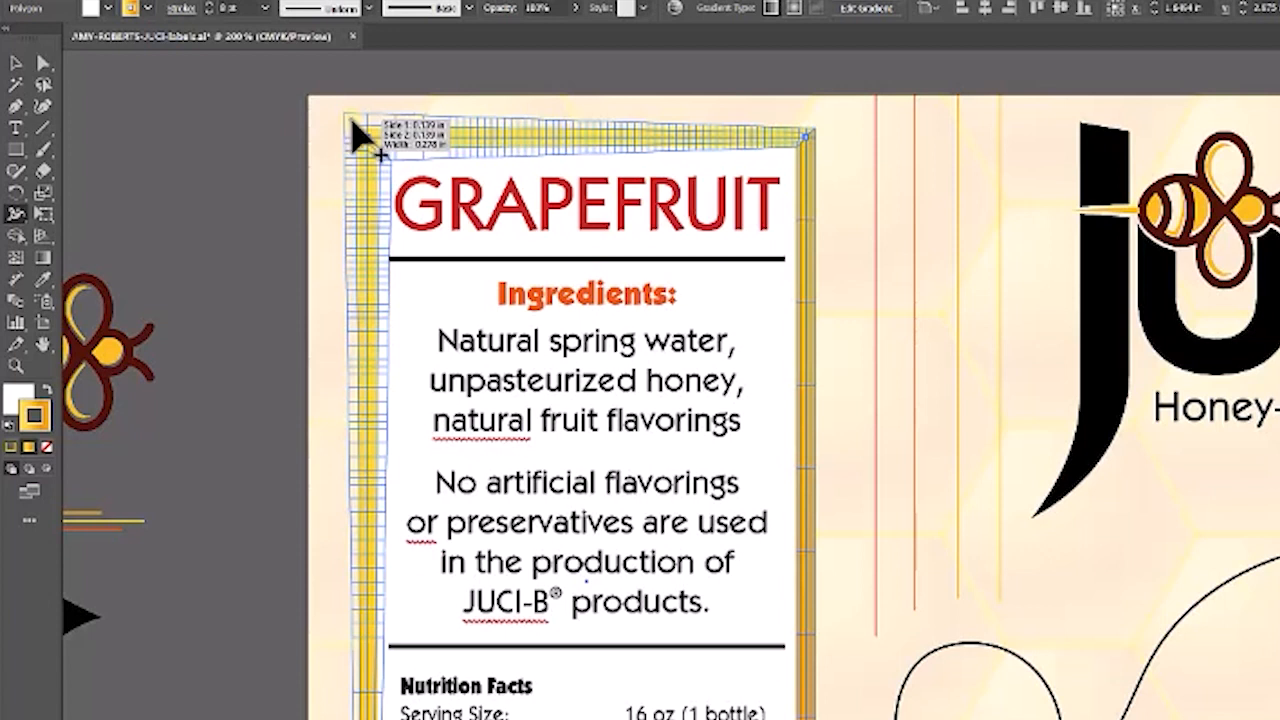
{"action": "left_click_drag", "start_coordinate": [352, 121], "coordinate": [358, 129]}
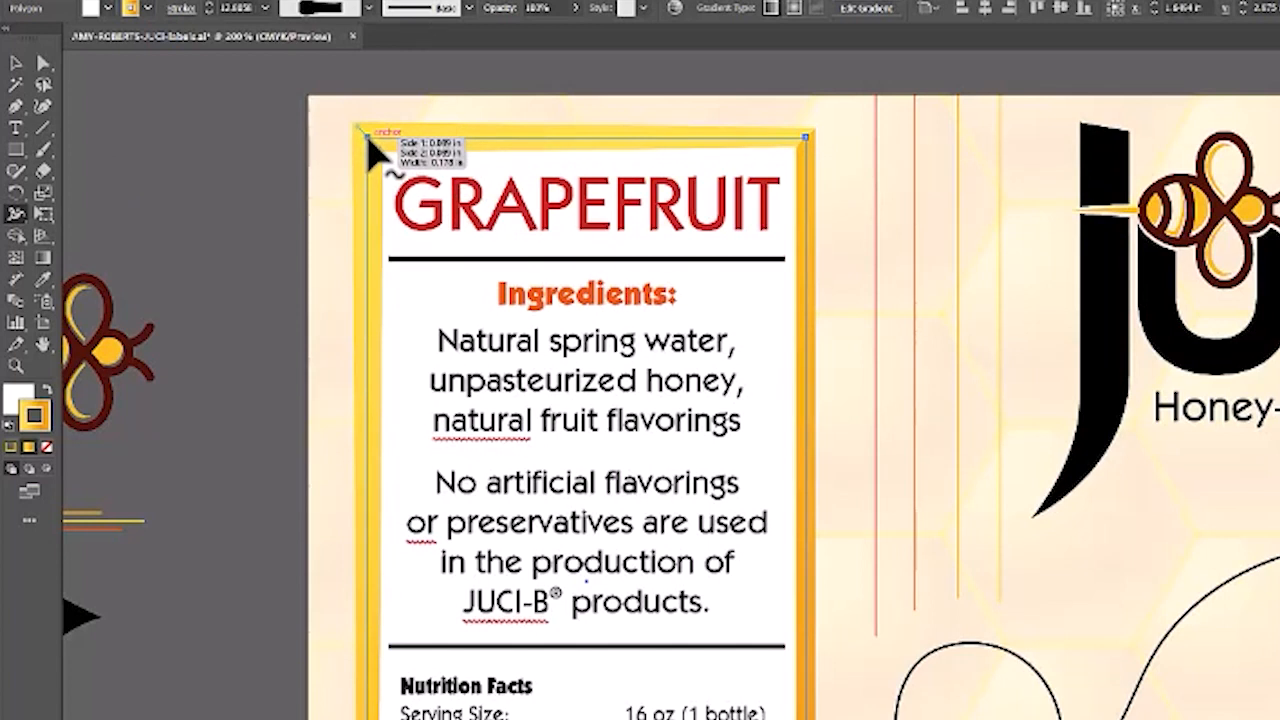
{"action": "double_click", "coordinate": [367, 140]}
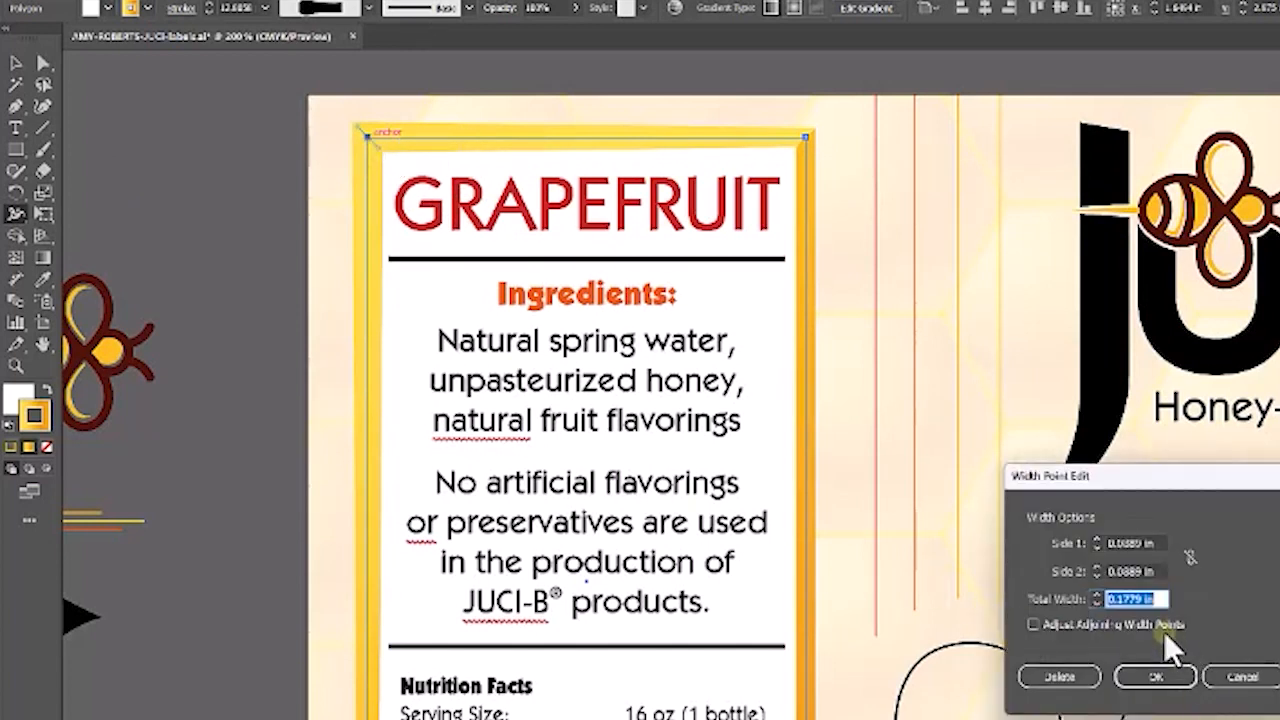
{"action": "key", "text": "BackSpace"}
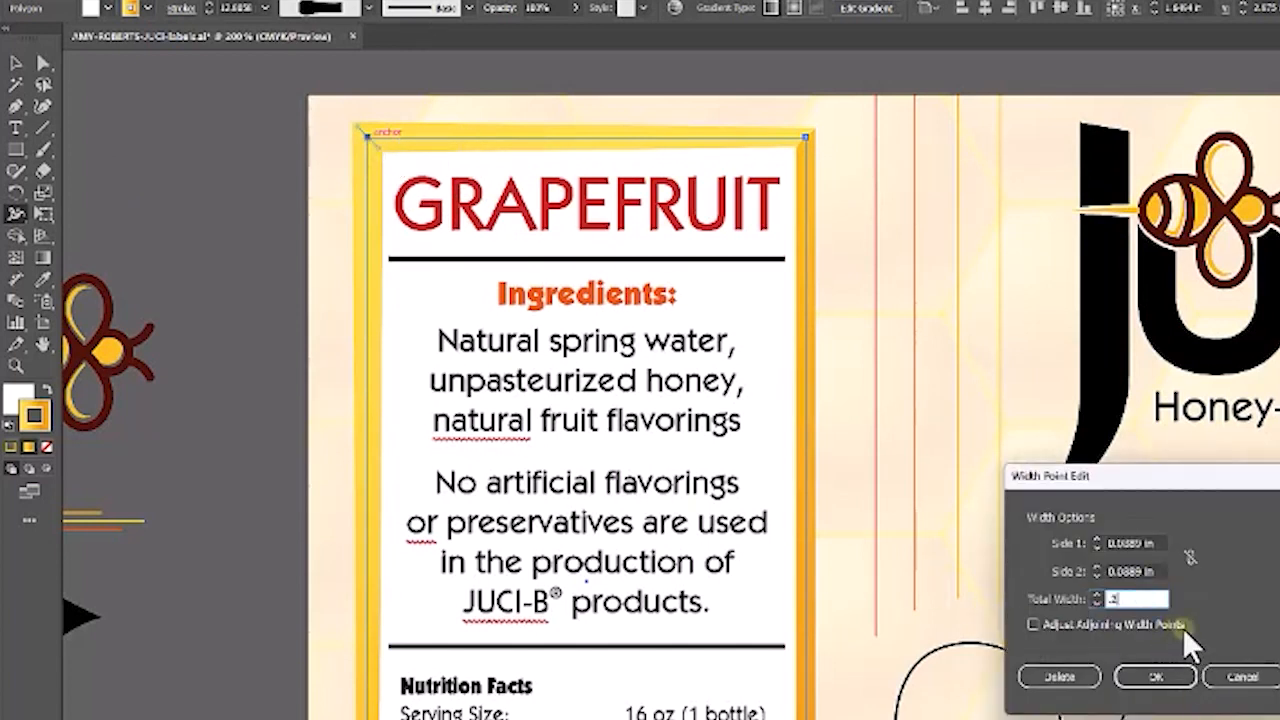
{"action": "key", "text": "Return"}
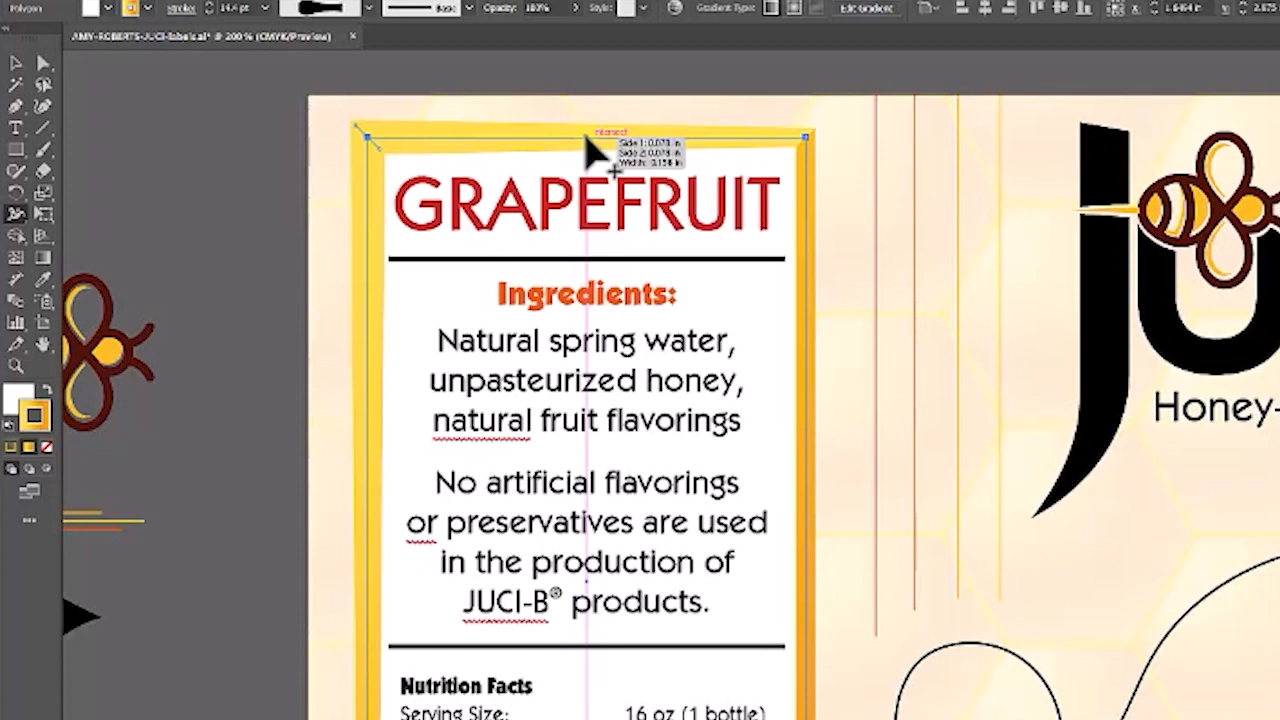
- Add a width point at the middle of the frame's top edge, narrowing only its outer side to about 0.053 in
{"action": "mouse_move", "coordinate": [589, 149]}
{"action": "left_mouse_down"}
{"action": "mouse_move", "coordinate": [590, 178]}
{"action": "mouse_move", "coordinate": [581, 122]}
{"action": "mouse_move", "coordinate": [584, 177]}
{"action": "mouse_move", "coordinate": [580, 166]}
{"action": "left_mouse_up"}
{"action": "mouse_move", "coordinate": [587, 141]}
{"action": "left_mouse_down"}
{"action": "mouse_move", "coordinate": [584, 168]}
{"action": "mouse_move", "coordinate": [585, 146]}
{"action": "left_mouse_up"}
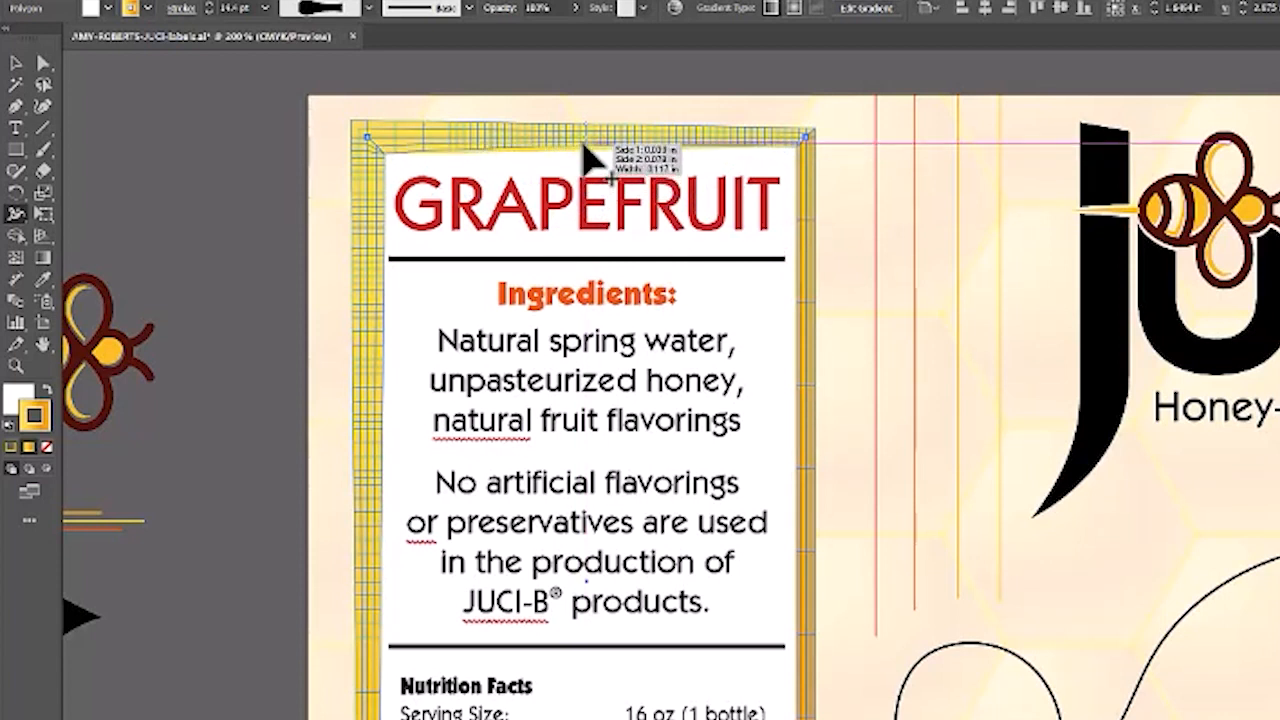
{"action": "left_click_drag", "start_coordinate": [585, 145], "coordinate": [586, 152]}
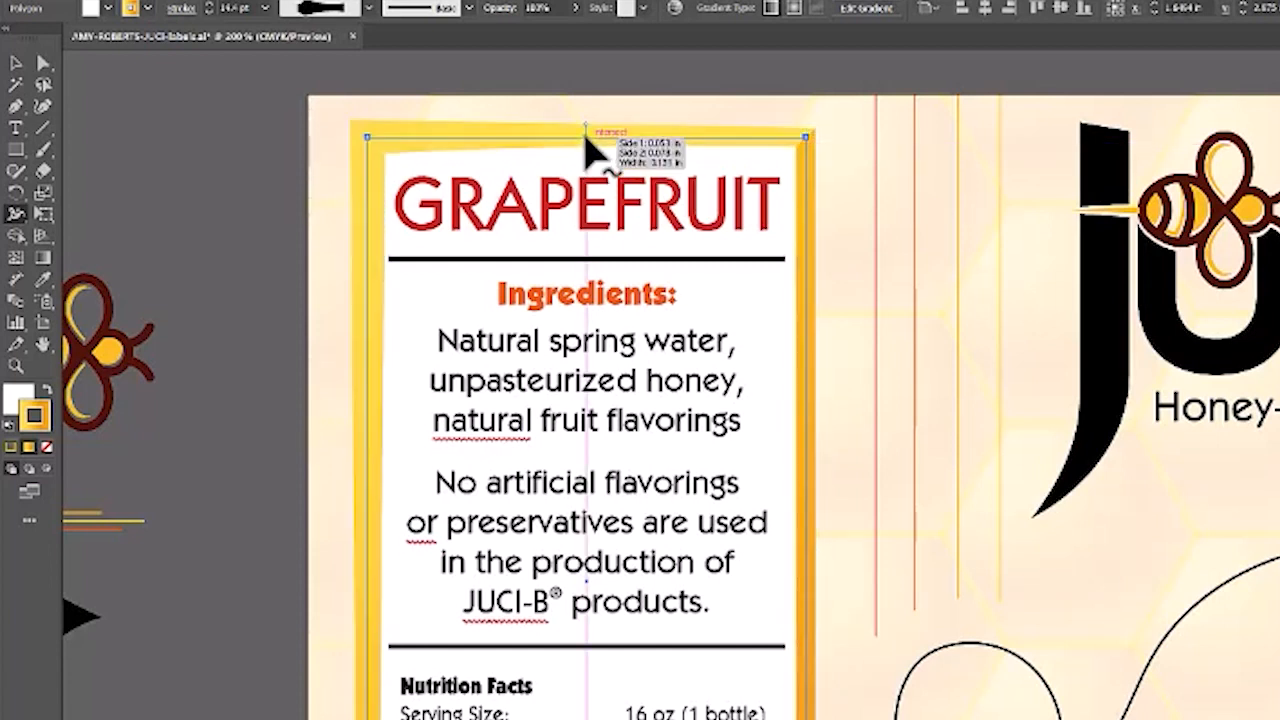
- Set Side 1 of the top edge's width point to 0.05 in and slide it along the edge toward the upper-left corner
{"action": "double_click", "coordinate": [587, 143]}
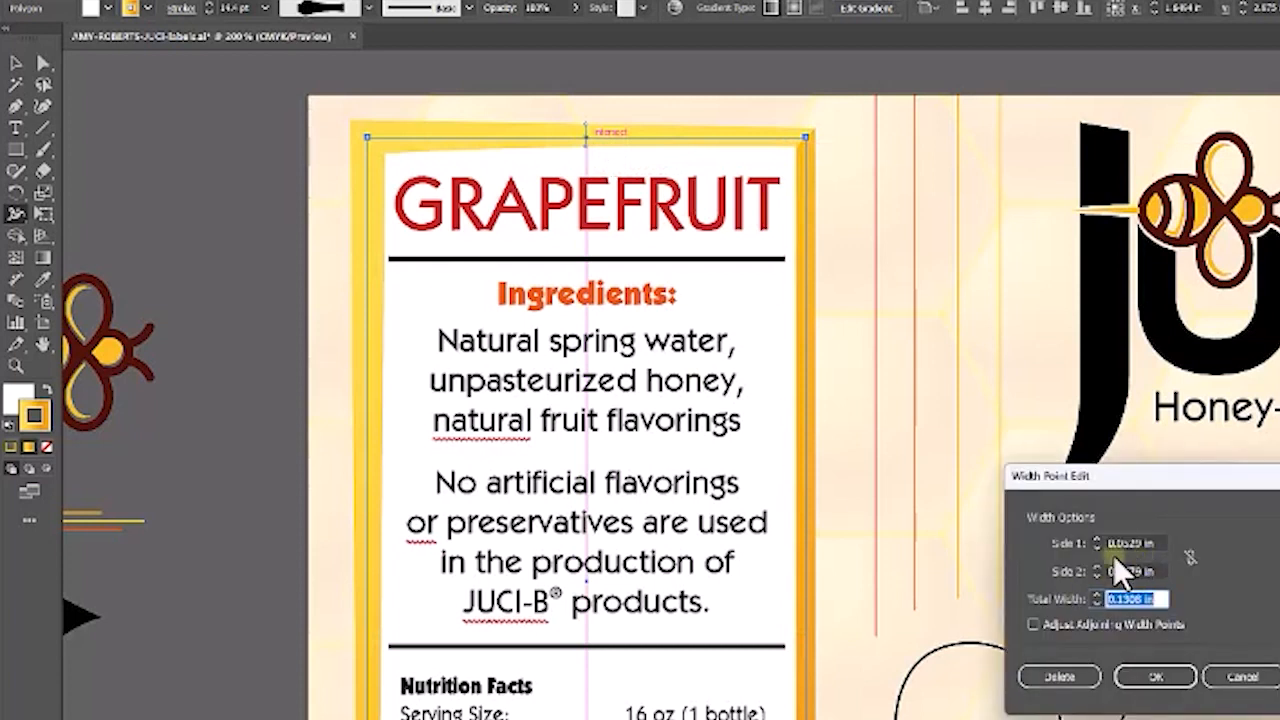
{"action": "double_click", "coordinate": [1141, 541]}
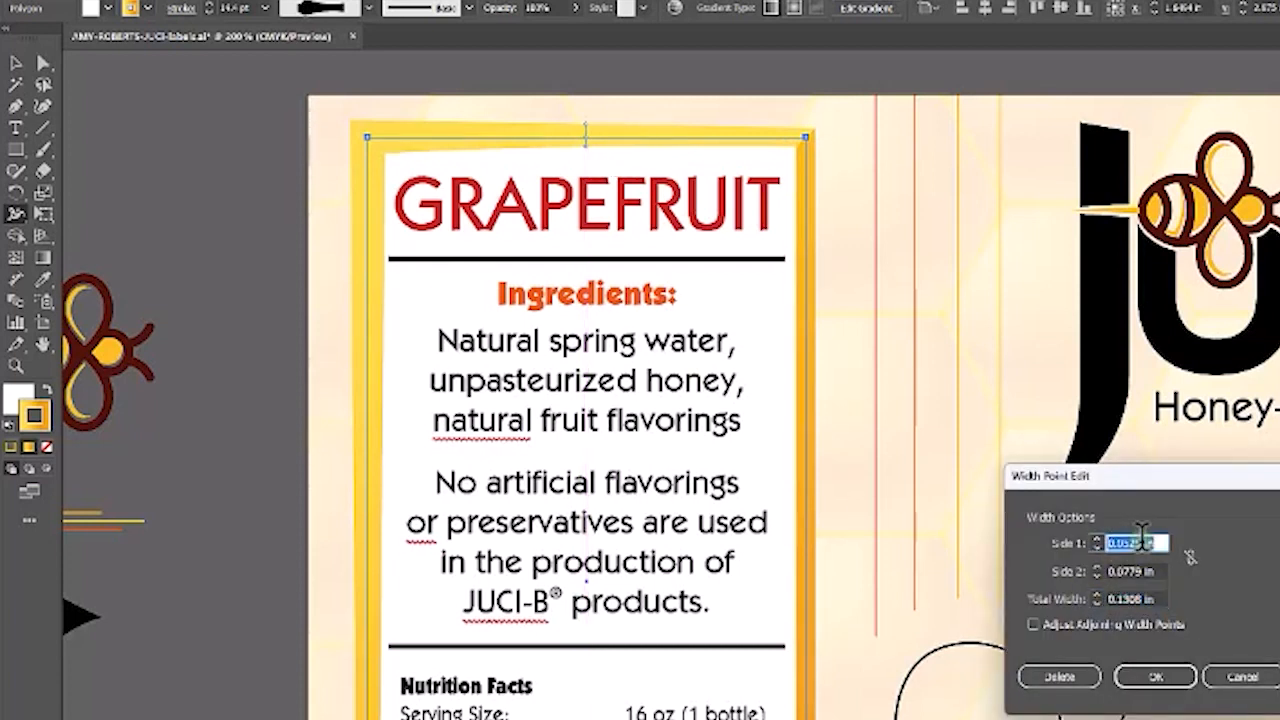
{"action": "mouse_move", "coordinate": [1143, 541]}
{"action": "left_mouse_down"}
{"action": "mouse_move", "coordinate": [1131, 541]}
{"action": "mouse_move", "coordinate": [1150, 540]}
{"action": "left_mouse_up"}
{"action": "type", "text": ".05"}
{"action": "key", "text": "Return"}
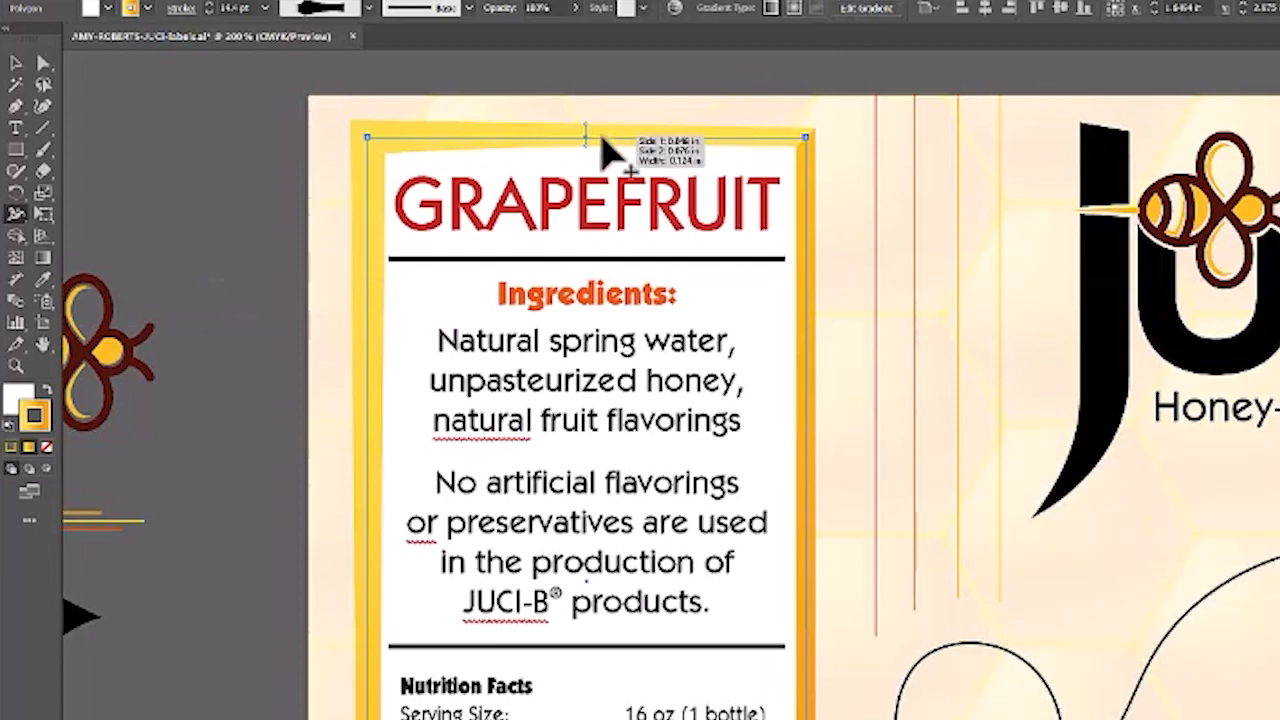
{"action": "mouse_move", "coordinate": [582, 137]}
{"action": "left_mouse_down"}
{"action": "mouse_move", "coordinate": [504, 137]}
{"action": "mouse_move", "coordinate": [749, 137]}
{"action": "mouse_move", "coordinate": [513, 137]}
{"action": "left_mouse_up"}
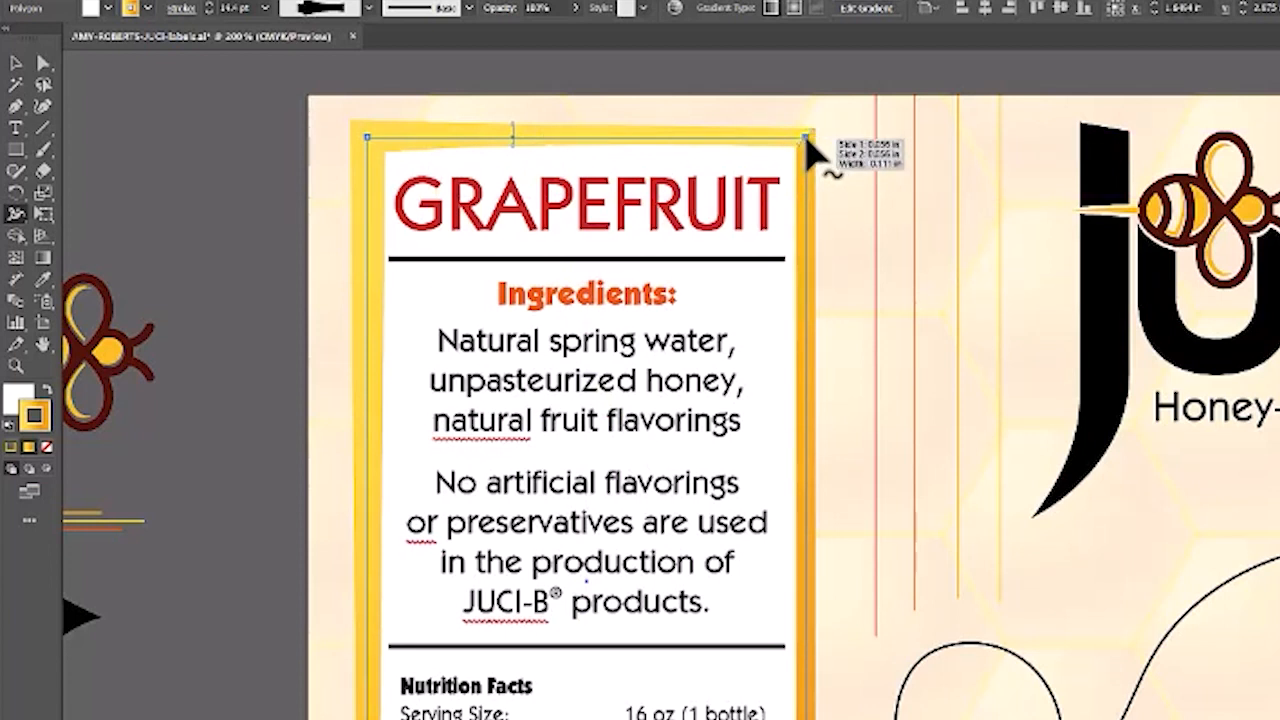
- Edit the width point at the frame's upper-right corner, setting Side 1 to 0.075 in and Side 2 to 0.11 in
{"action": "double_click", "coordinate": [808, 140]}
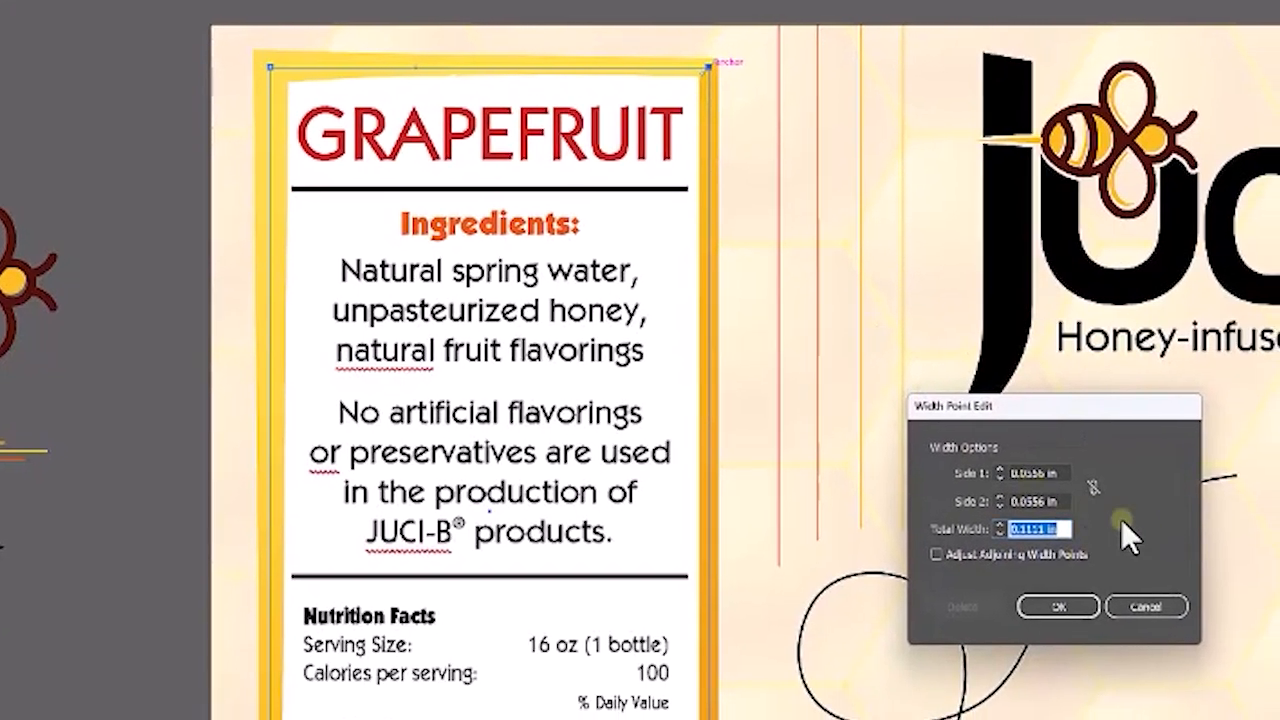
{"action": "left_click", "coordinate": [1040, 472]}
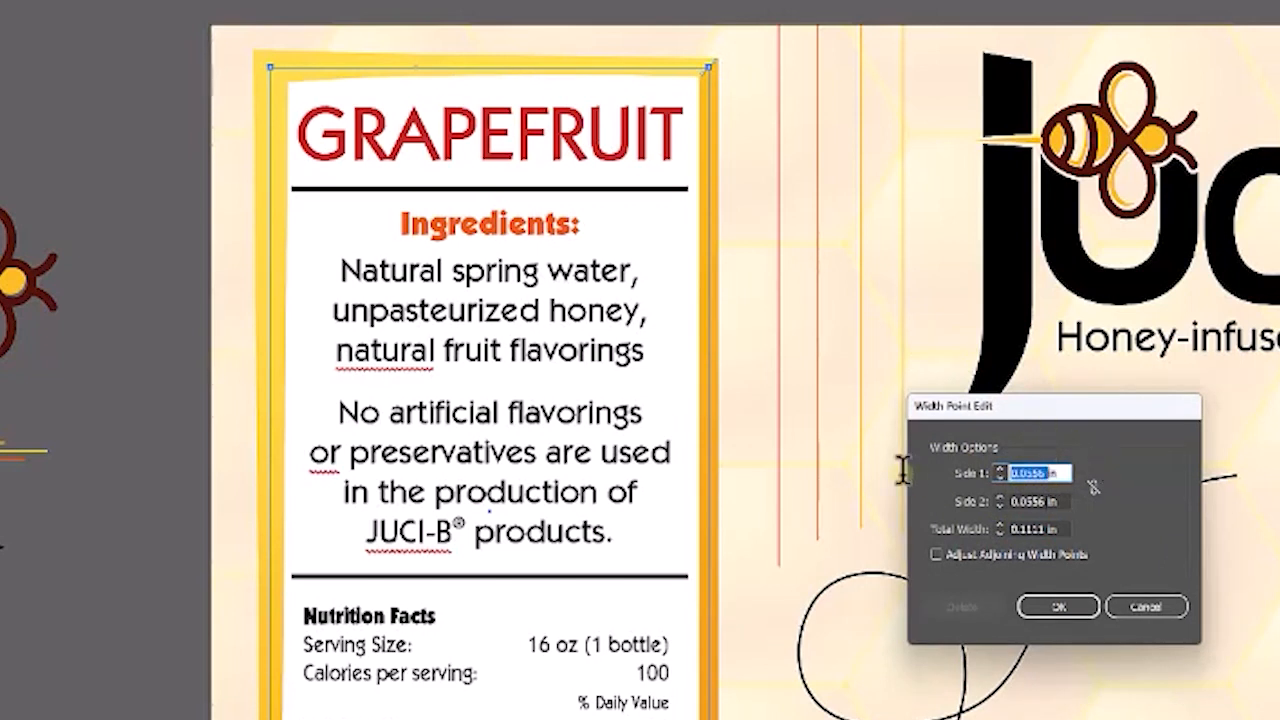
{"action": "type", "text": ".03"}
{"action": "key", "text": "BackSpace"}
{"action": "type", "text": "75"}
{"action": "key", "text": "Tab"}
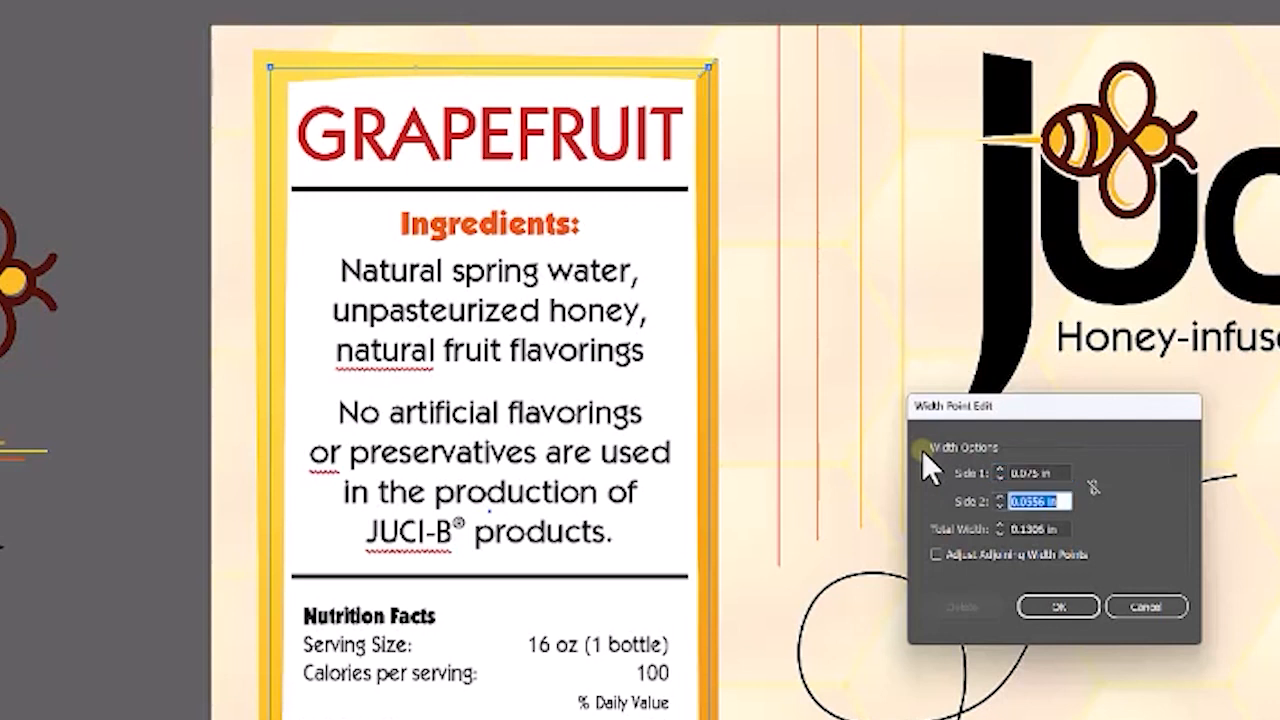
{"action": "type", "text": ".0"}
{"action": "type", "text": "11"}
{"action": "left_click", "coordinate": [1055, 608]}
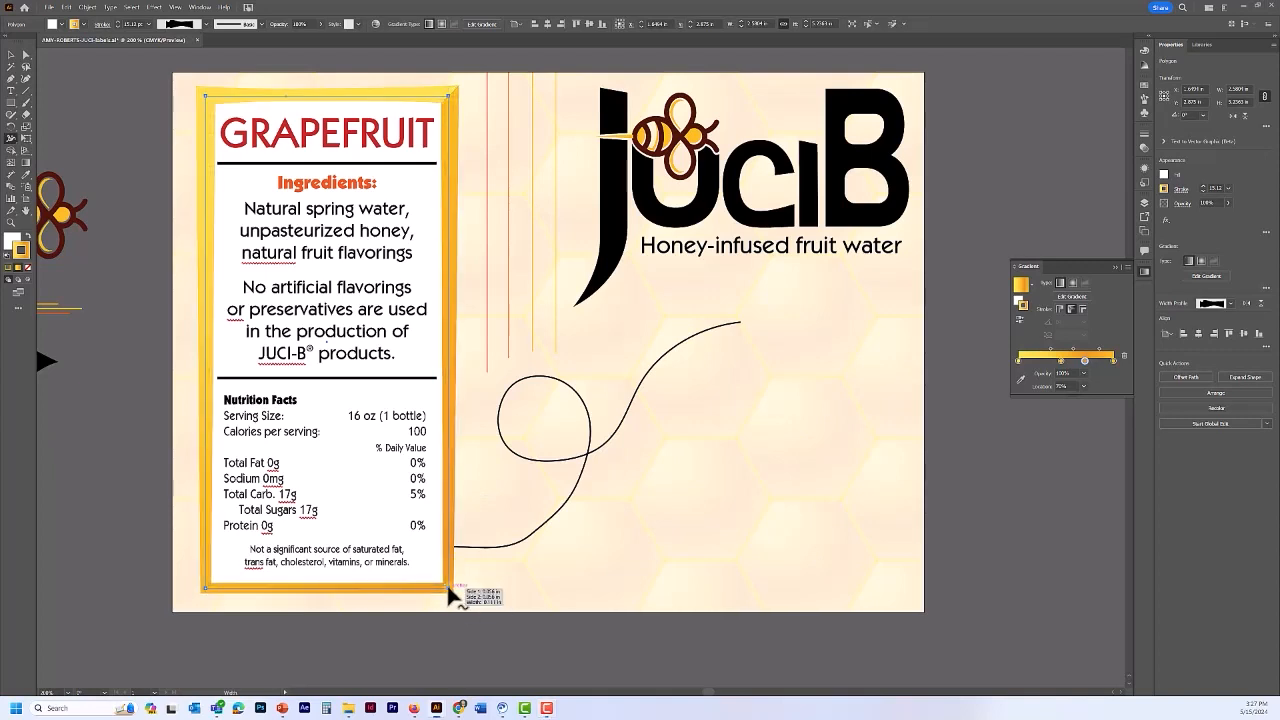
- Widen the stroke at the frame's lower-right corner and vary its thickness freehand with width points along the left and right edges
{"action": "left_click_drag", "start_coordinate": [443, 581], "coordinate": [416, 564]}
{"action": "left_click_drag", "start_coordinate": [203, 414], "coordinate": [203, 418]}
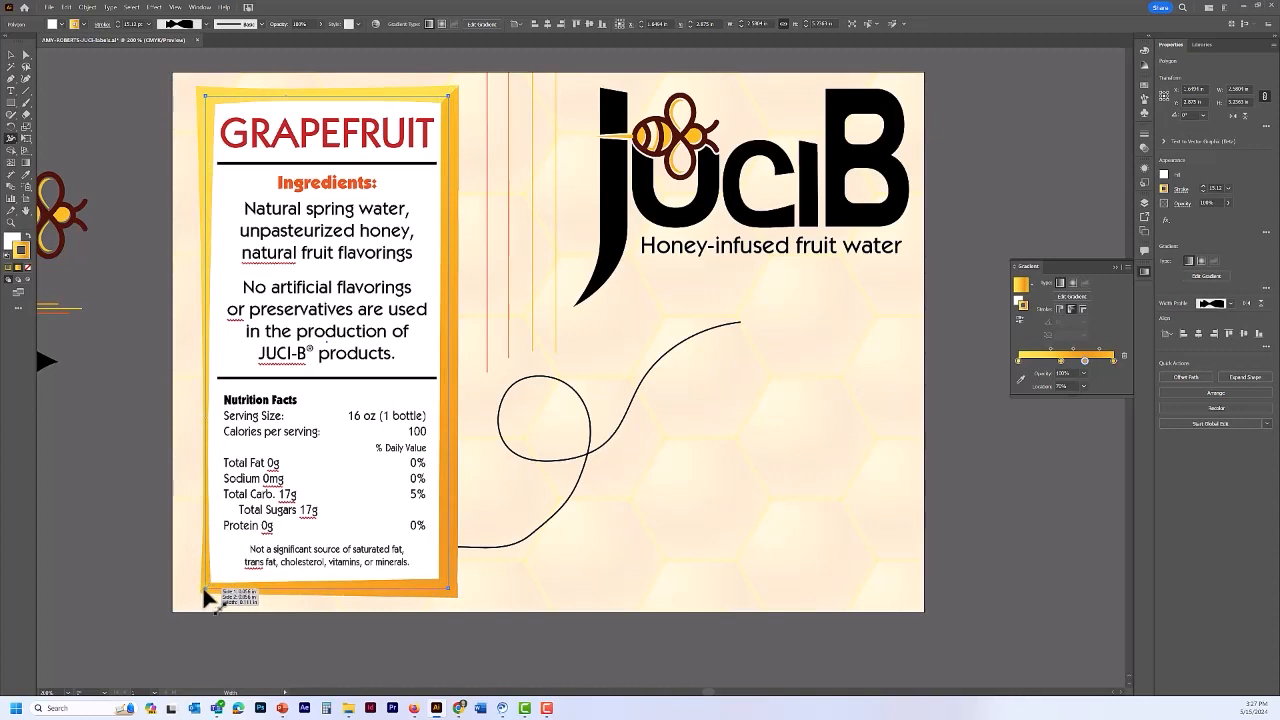
{"action": "left_click_drag", "start_coordinate": [202, 587], "coordinate": [202, 594]}
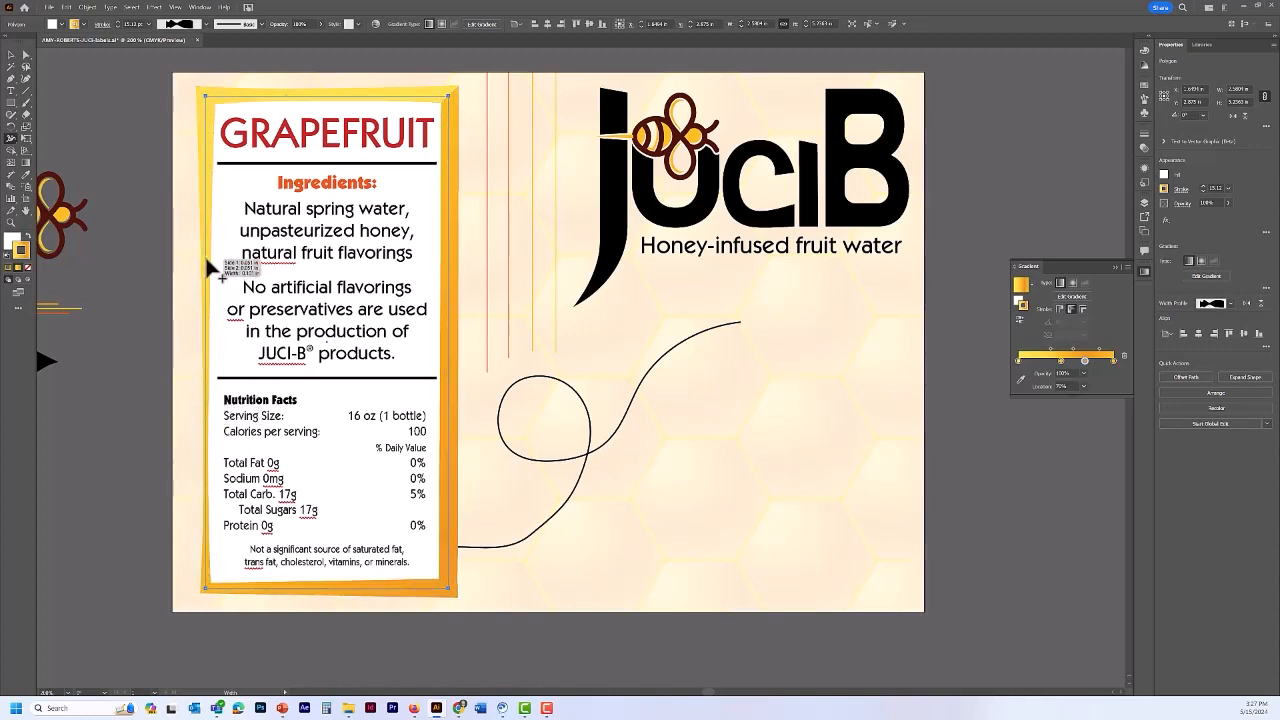
{"action": "left_click_drag", "start_coordinate": [204, 249], "coordinate": [197, 247]}
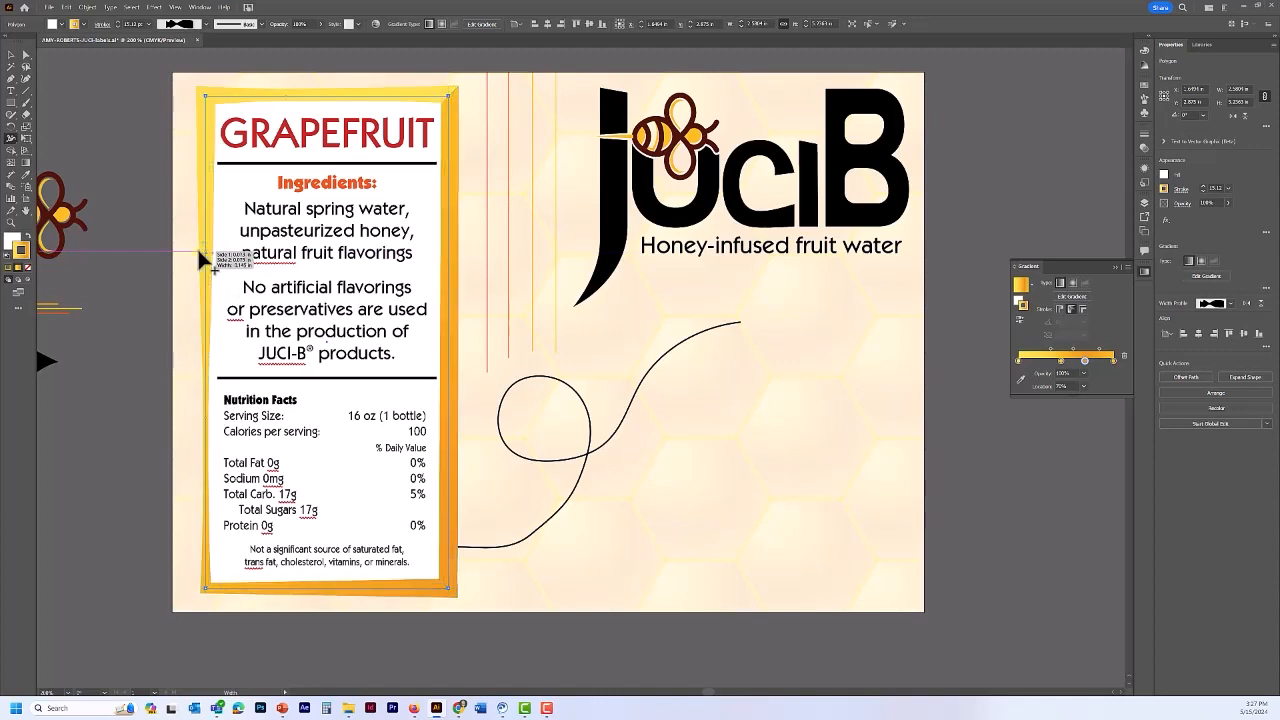
{"action": "left_click_drag", "start_coordinate": [457, 369], "coordinate": [457, 366]}
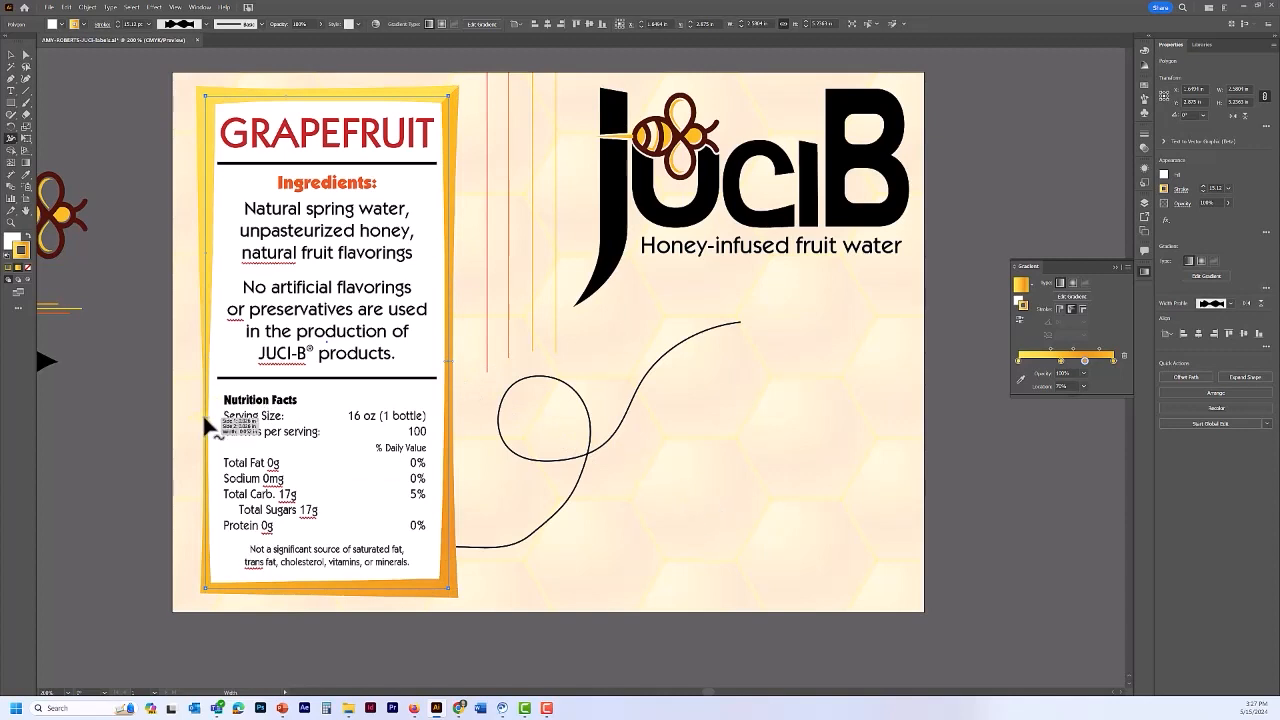
{"action": "left_click_drag", "start_coordinate": [202, 413], "coordinate": [200, 412]}
{"action": "left_click_drag", "start_coordinate": [201, 416], "coordinate": [201, 416]}
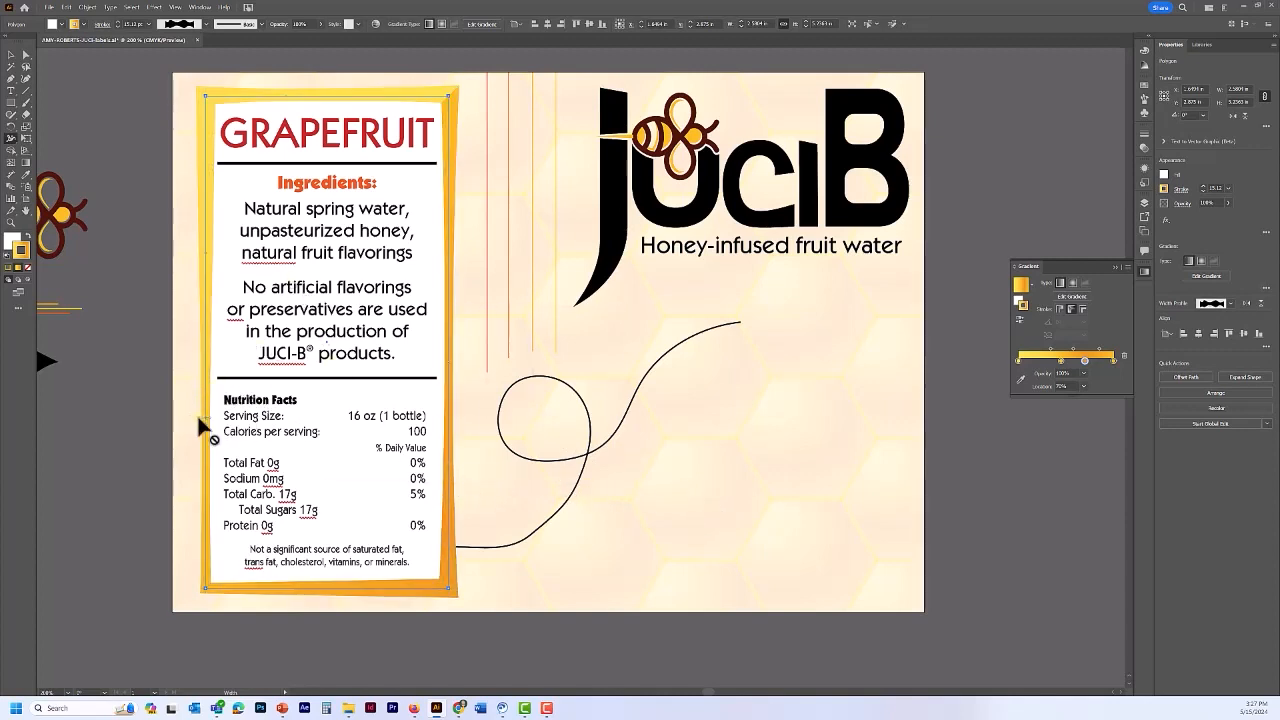
{"action": "left_click_drag", "start_coordinate": [202, 415], "coordinate": [213, 482]}
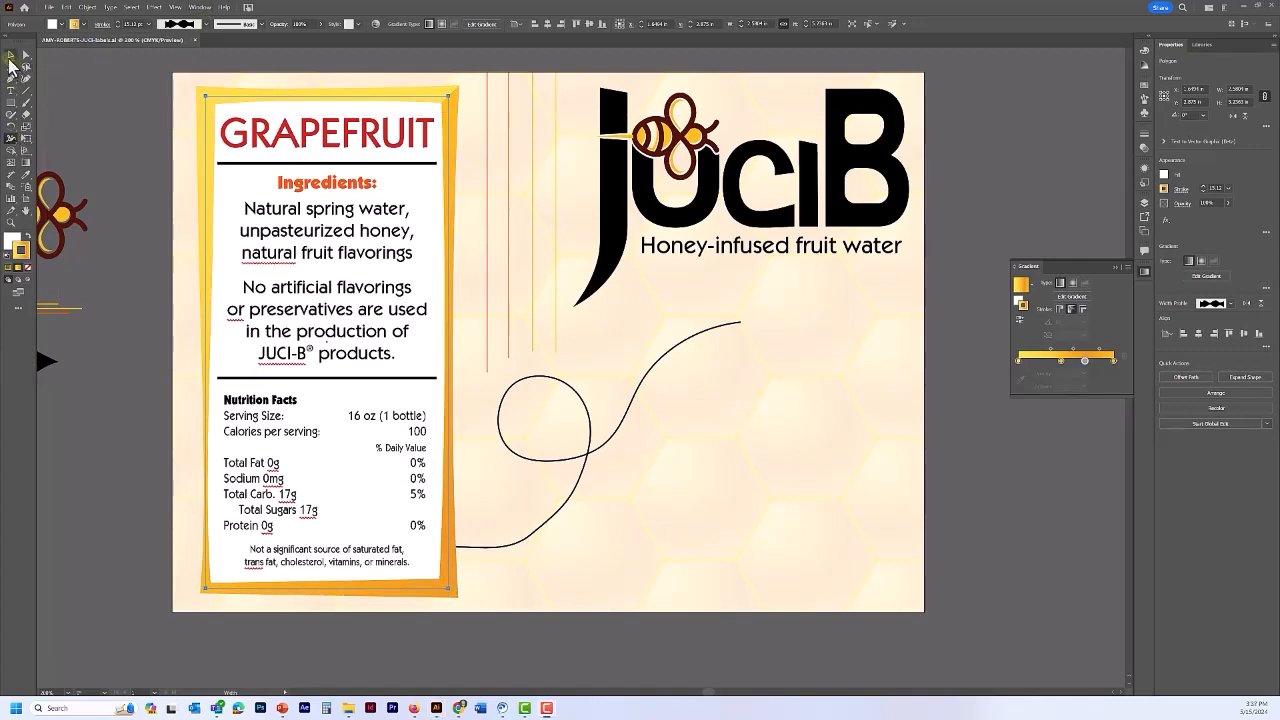
- Create an art brush with the default options from the coloured line group beside the artboard and apply it to the panel's two divider lines
{"action": "left_click", "coordinate": [10, 56]}
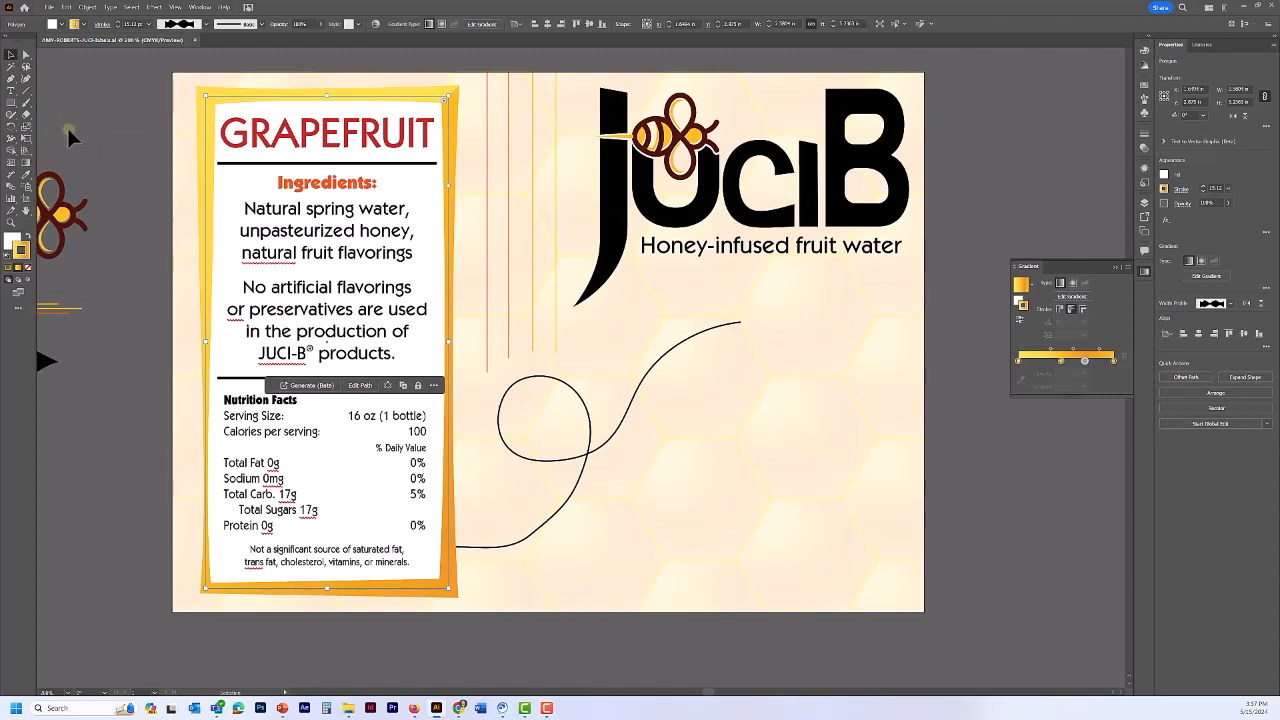
{"action": "key", "text": "space"}
{"action": "left_click_drag", "start_coordinate": [60, 126], "coordinate": [270, 134]}
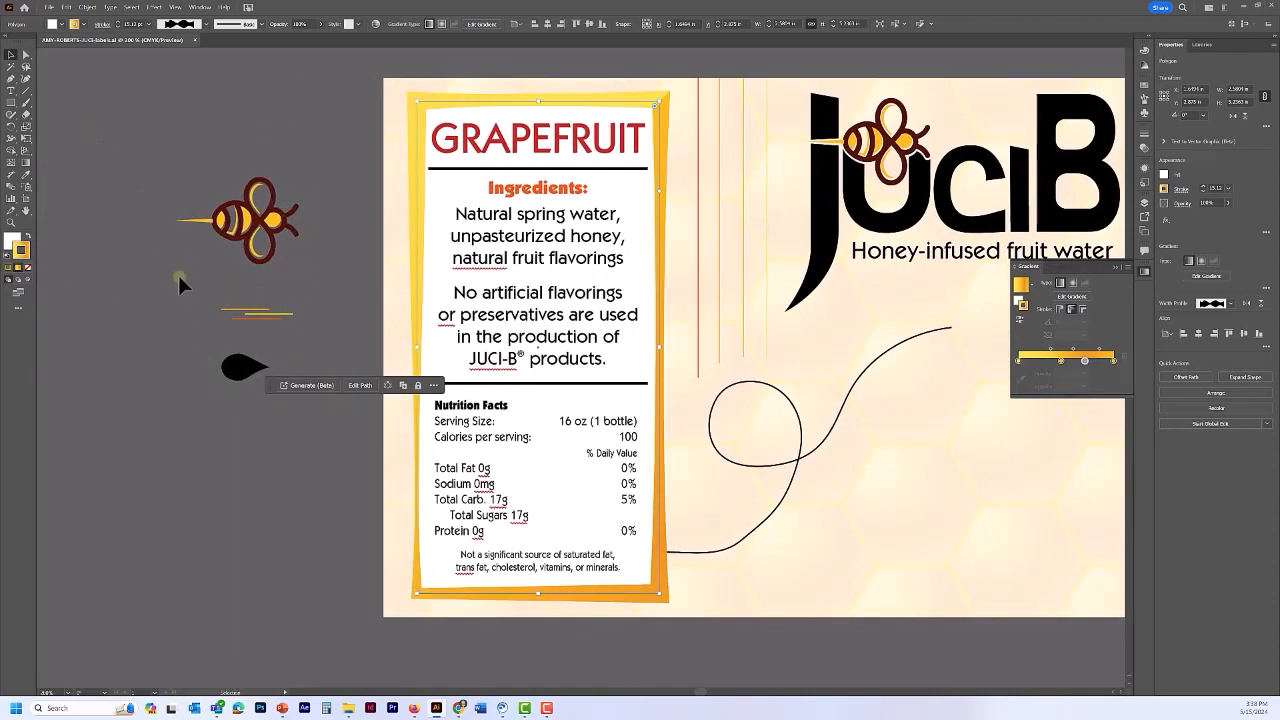
{"action": "left_click", "coordinate": [304, 324]}
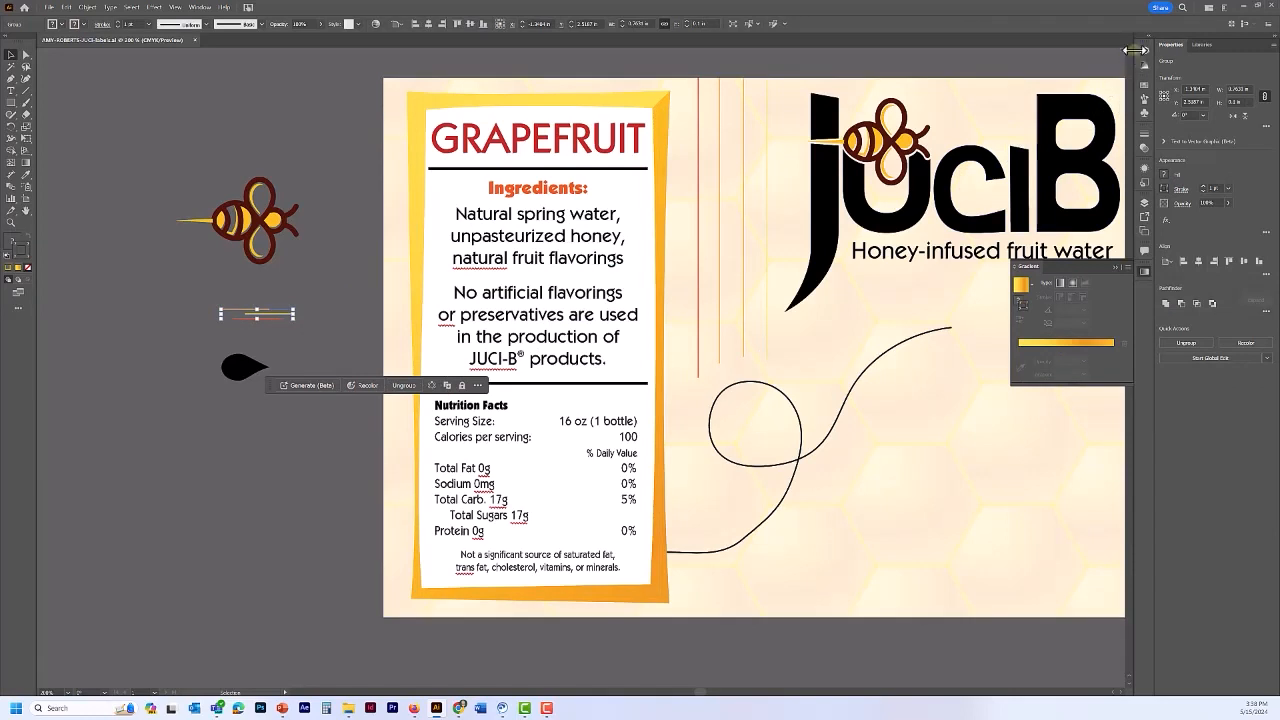
{"action": "left_click", "coordinate": [1146, 108]}
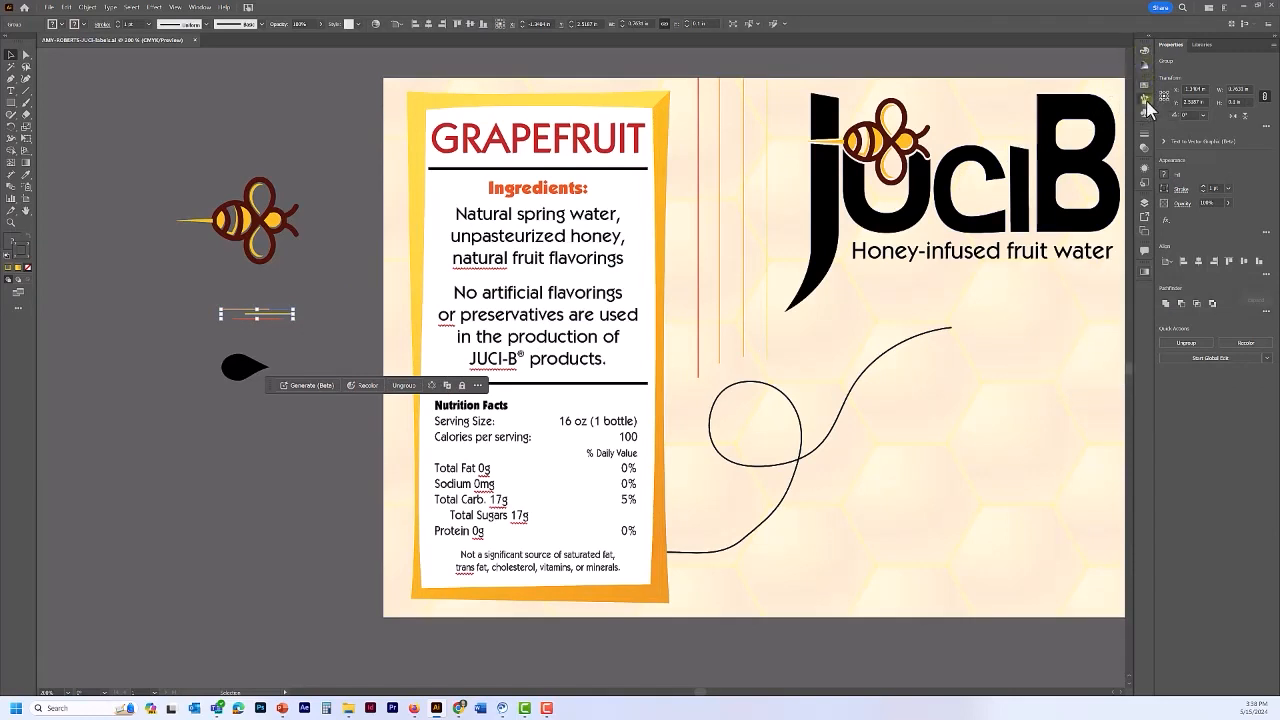
{"action": "left_click", "coordinate": [1090, 152]}
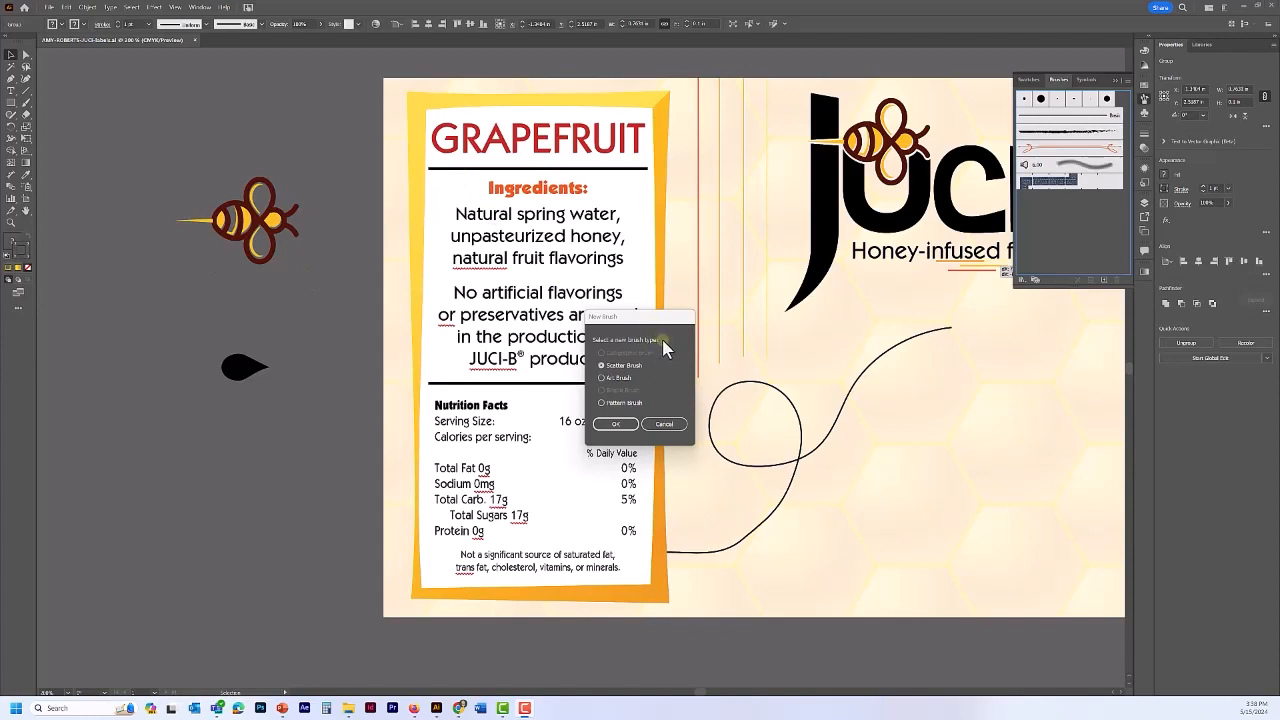
{"action": "left_click", "coordinate": [601, 378]}
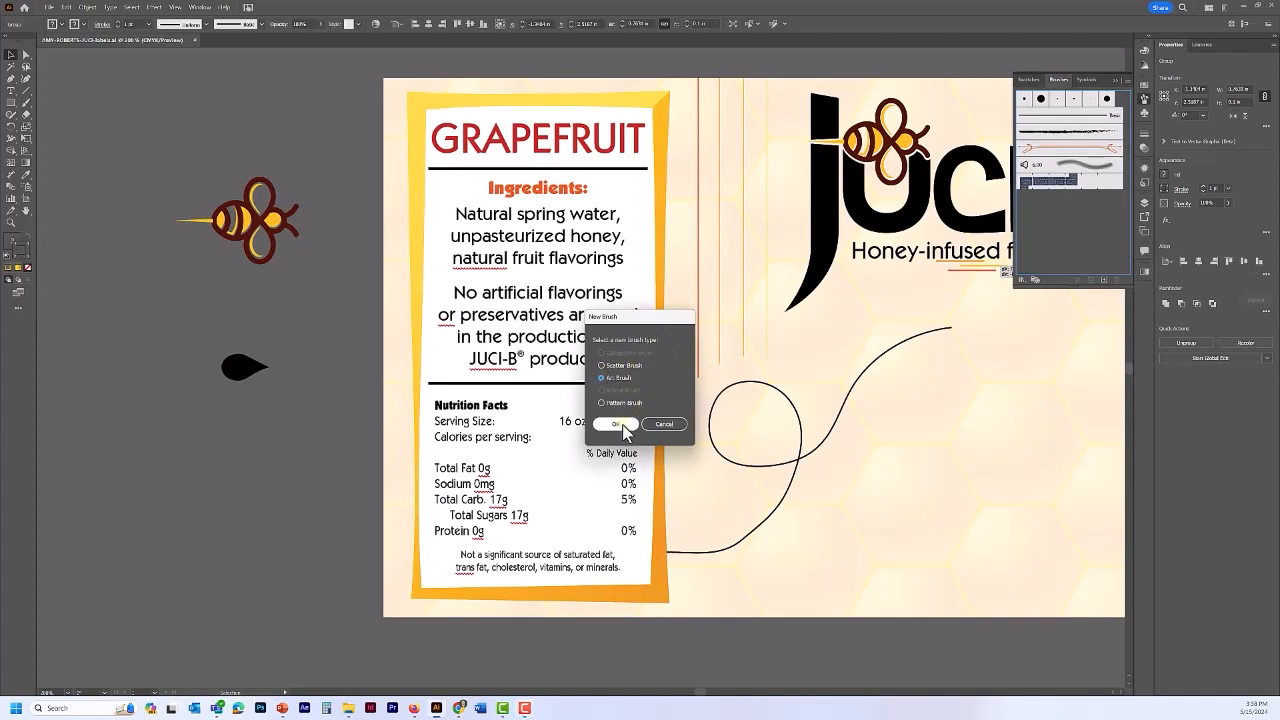
{"action": "left_click", "coordinate": [616, 425]}
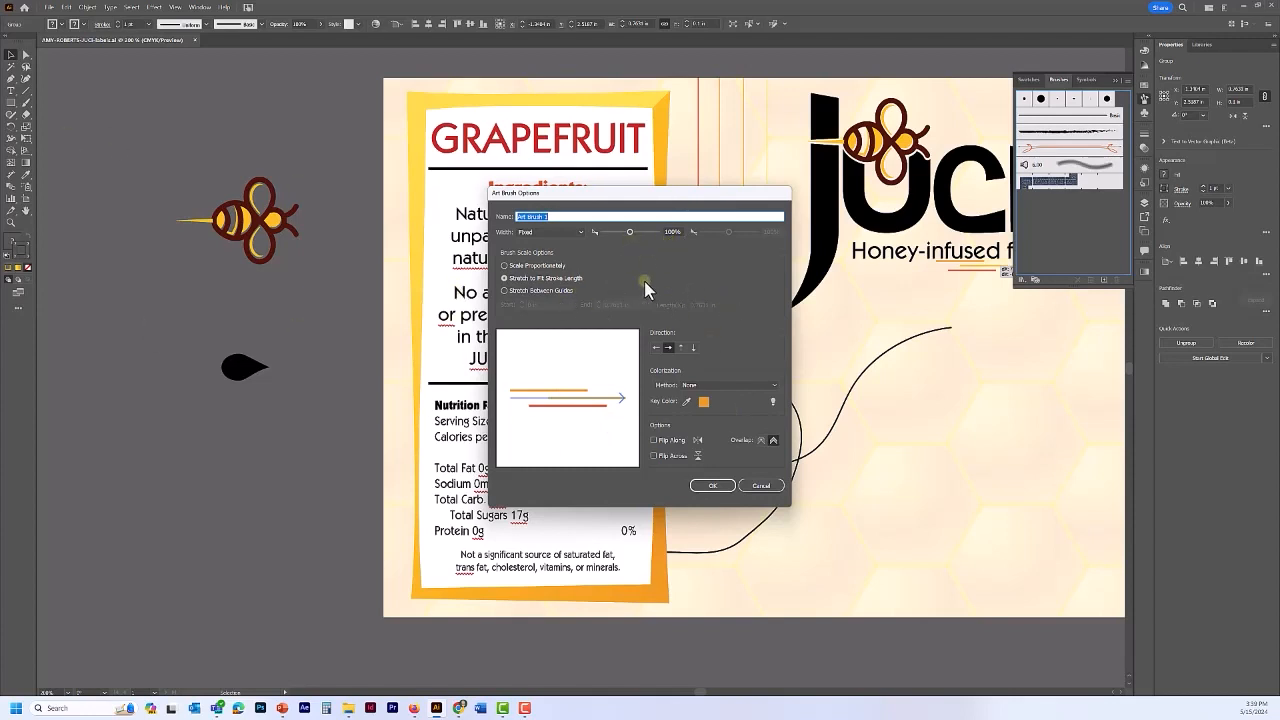
{"action": "left_click", "coordinate": [706, 483]}
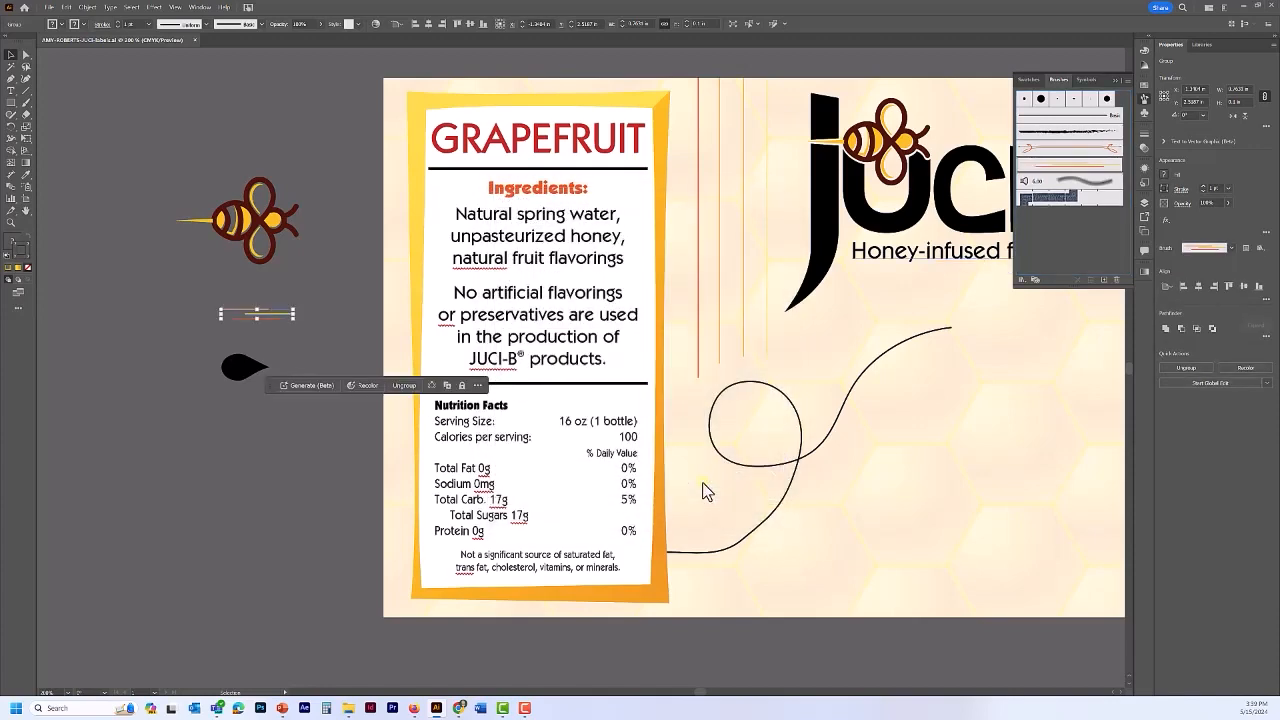
{"action": "left_click", "coordinate": [405, 104]}
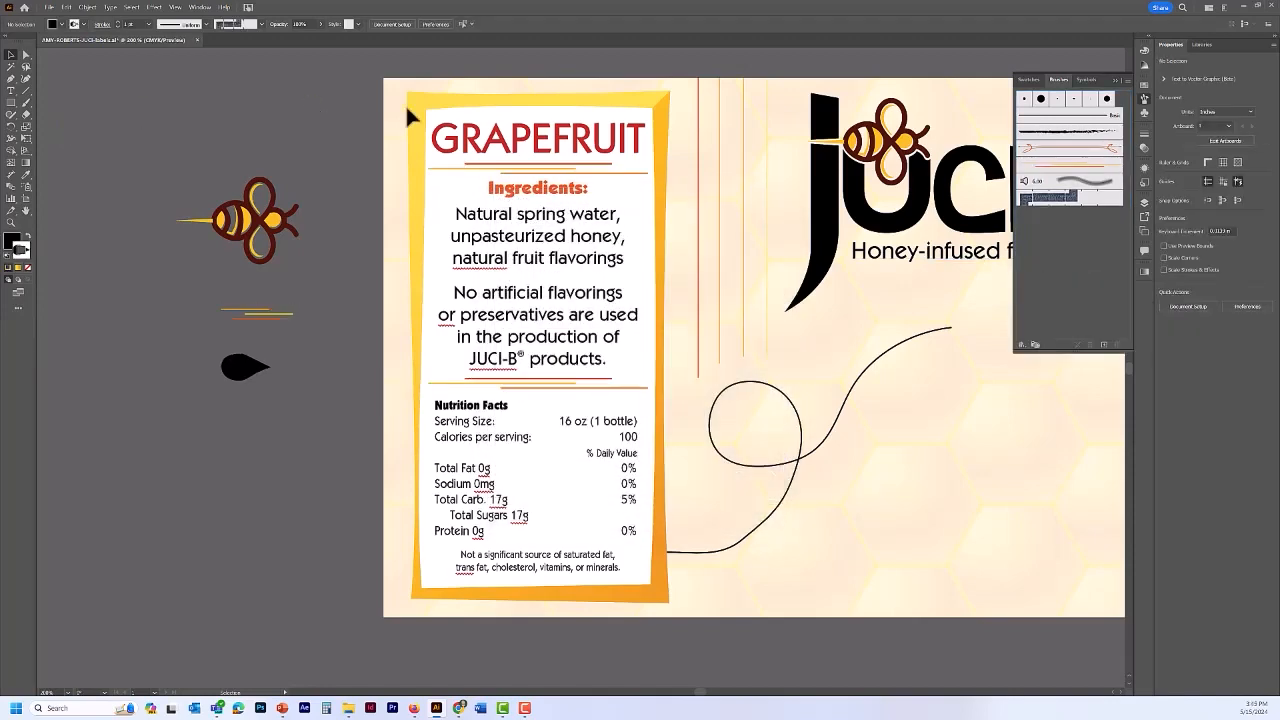
- Create a pattern brush named Bee trails, using the trails pattern as its side tile and the bee pattern as its end tile
{"action": "left_click", "coordinate": [1105, 346]}
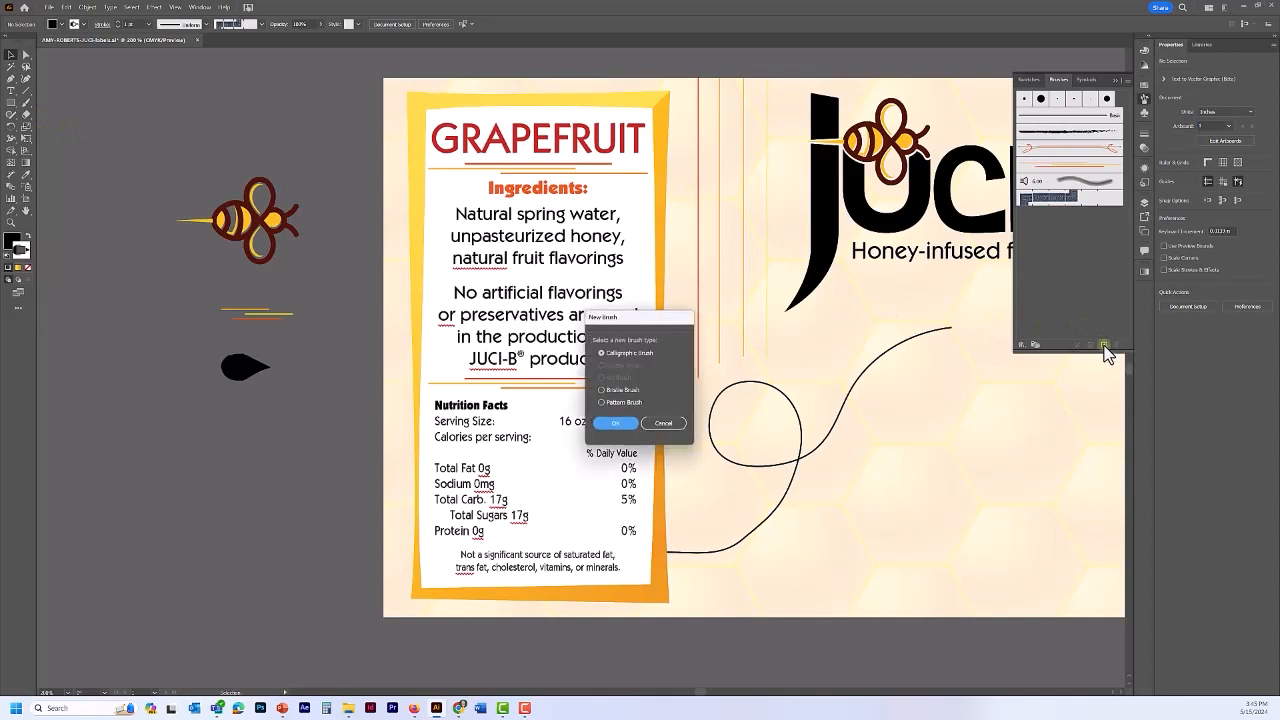
{"action": "left_click", "coordinate": [601, 403]}
{"action": "left_click", "coordinate": [613, 424]}
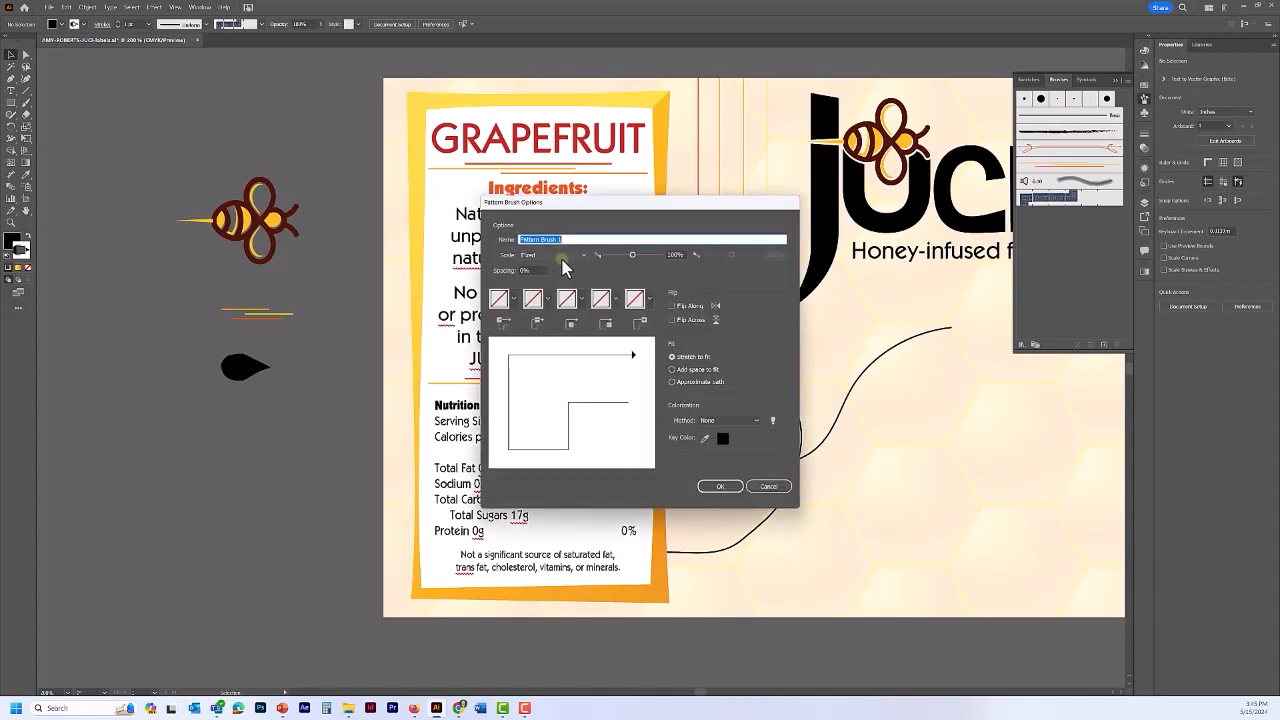
{"action": "type", "text": "S"}
{"action": "type", "text": "ee trails"}
{"action": "left_click", "coordinate": [547, 301]}
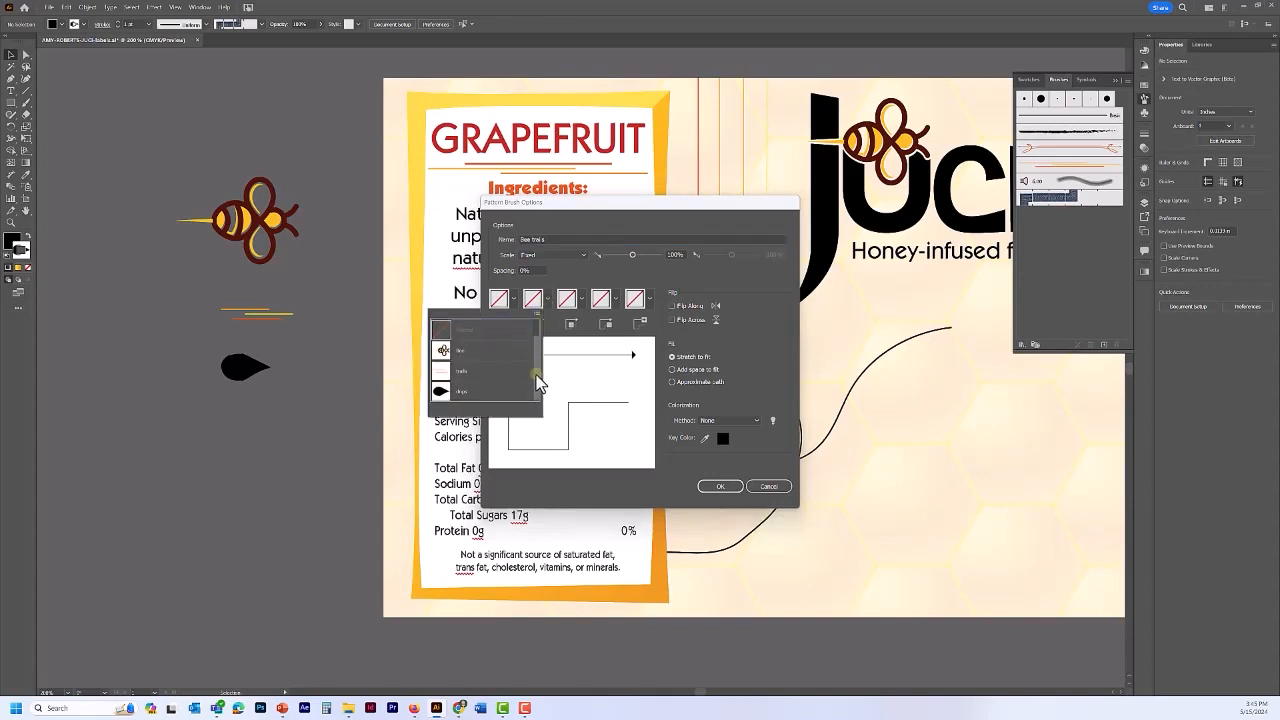
{"action": "left_click", "coordinate": [470, 390]}
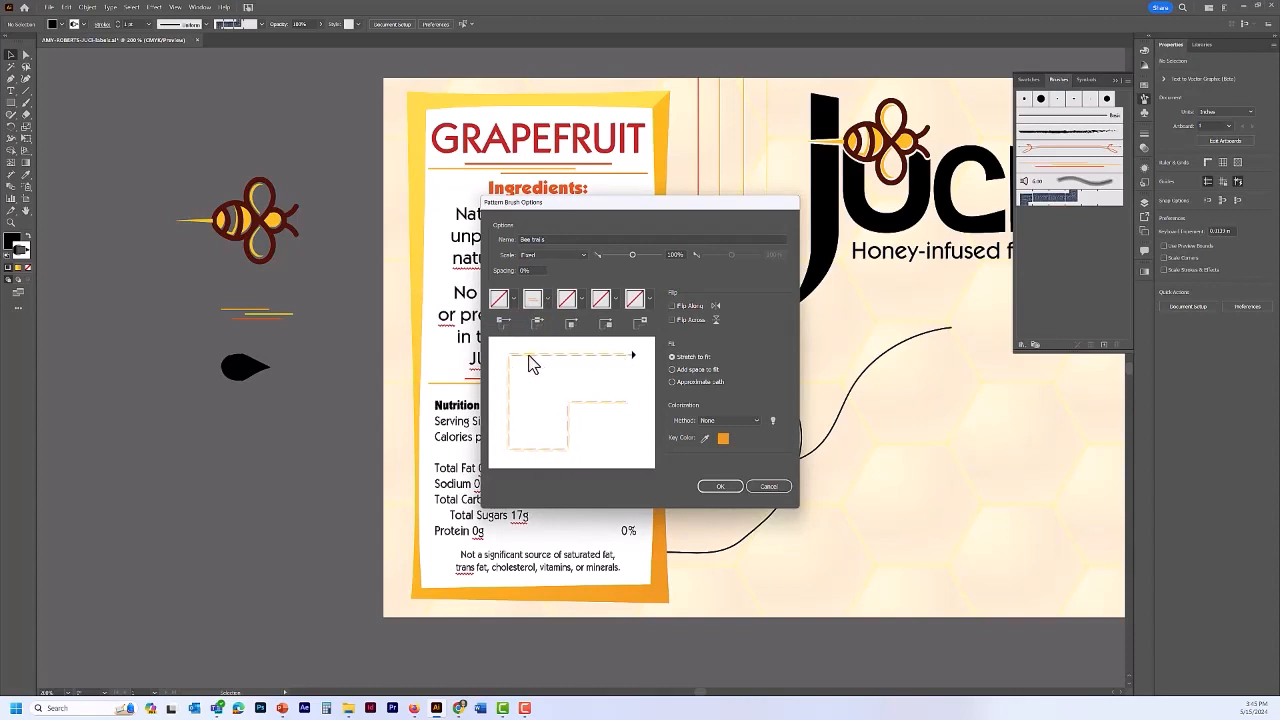
{"action": "left_click", "coordinate": [648, 300]}
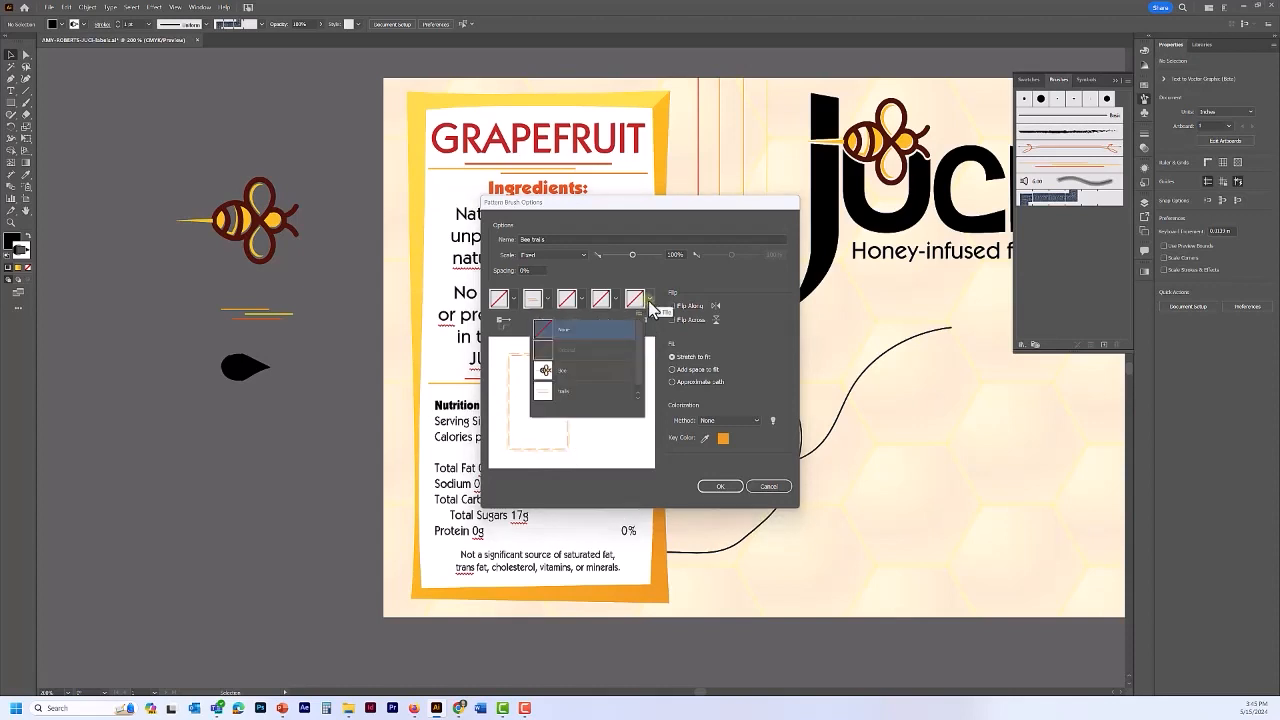
{"action": "left_click", "coordinate": [592, 375]}
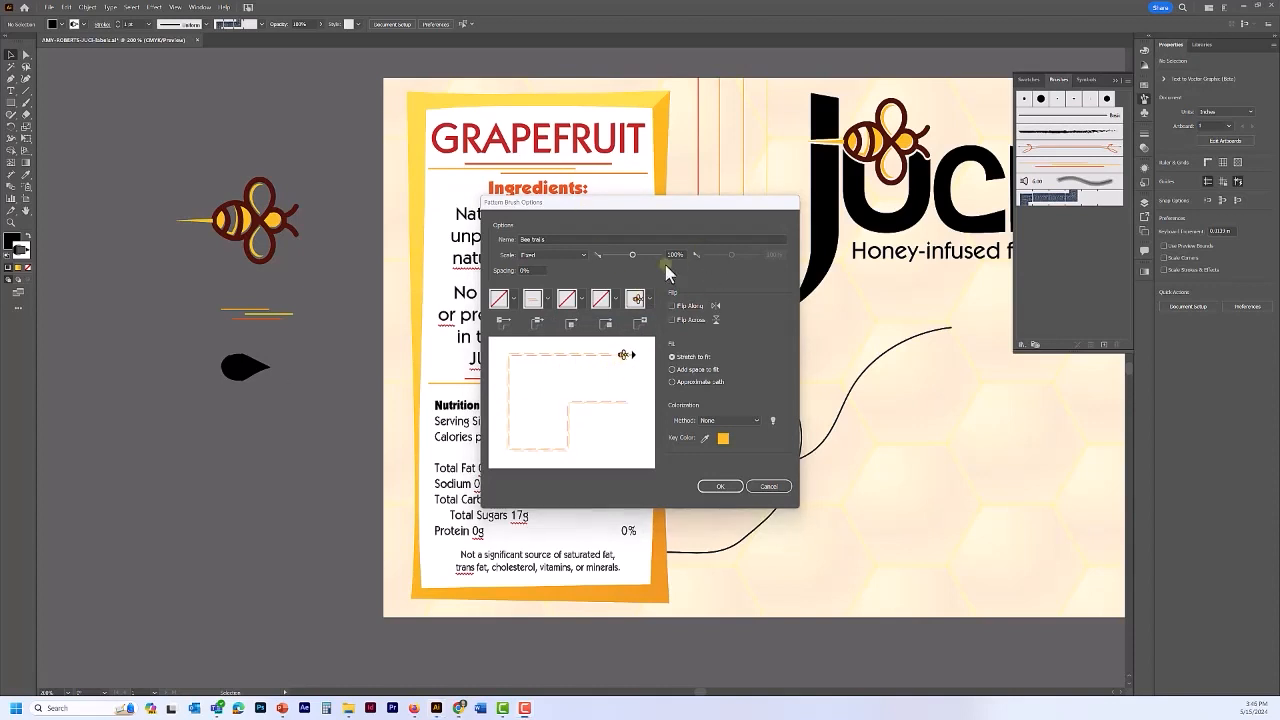
{"action": "left_click", "coordinate": [716, 492]}
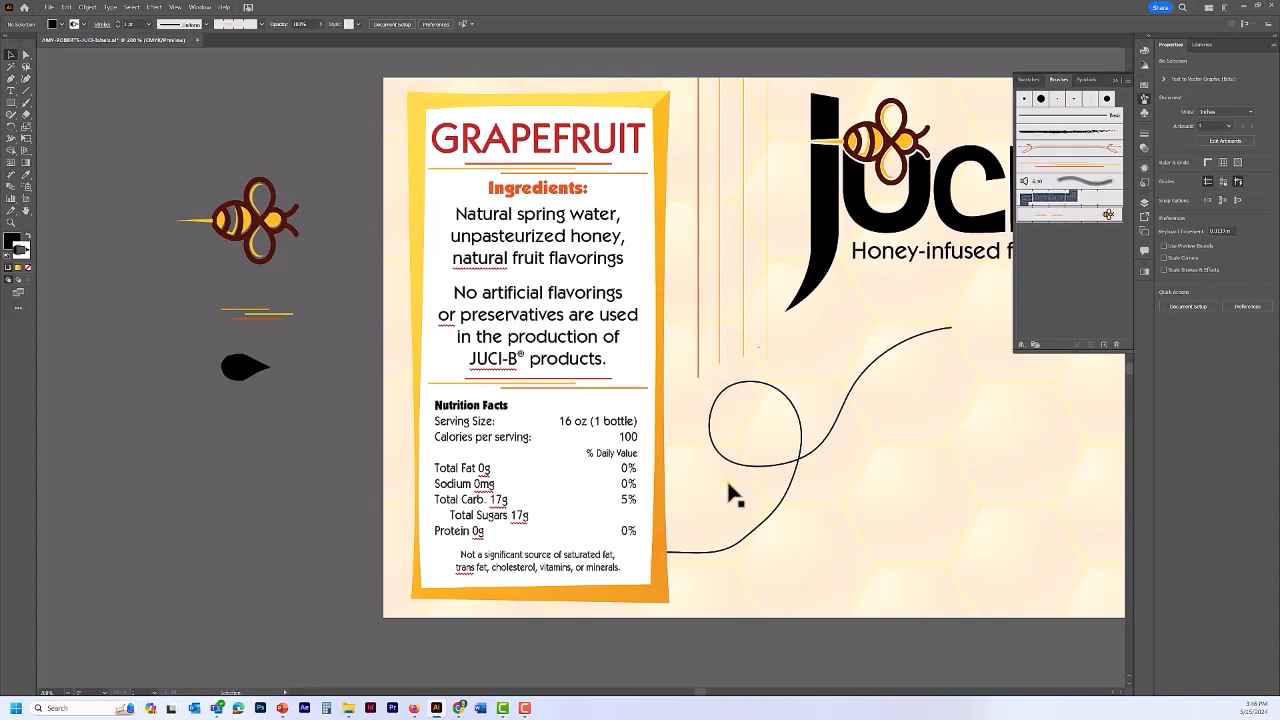
- Apply the Bee trails brush to the looping curved path beside the ingredients panel and deselect it
{"action": "left_click", "coordinate": [822, 452]}
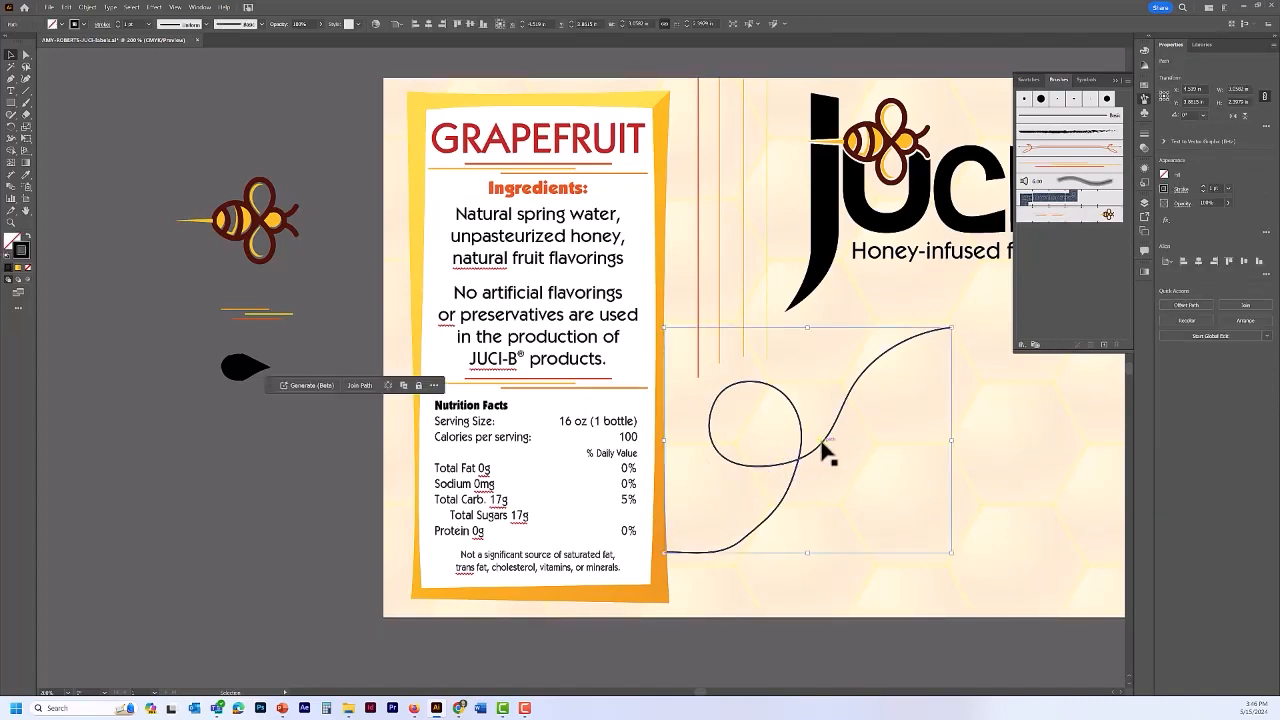
{"action": "left_click", "coordinate": [1053, 218]}
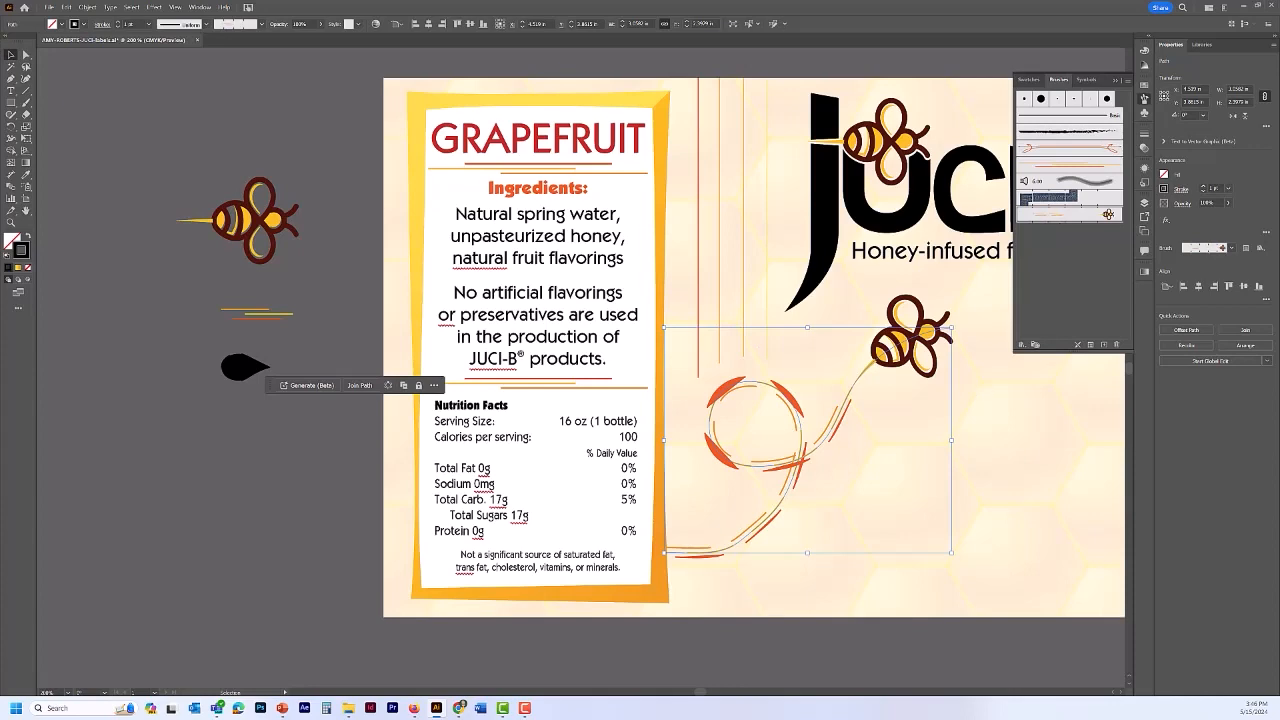
{"action": "key", "text": "ctrl+minus"}
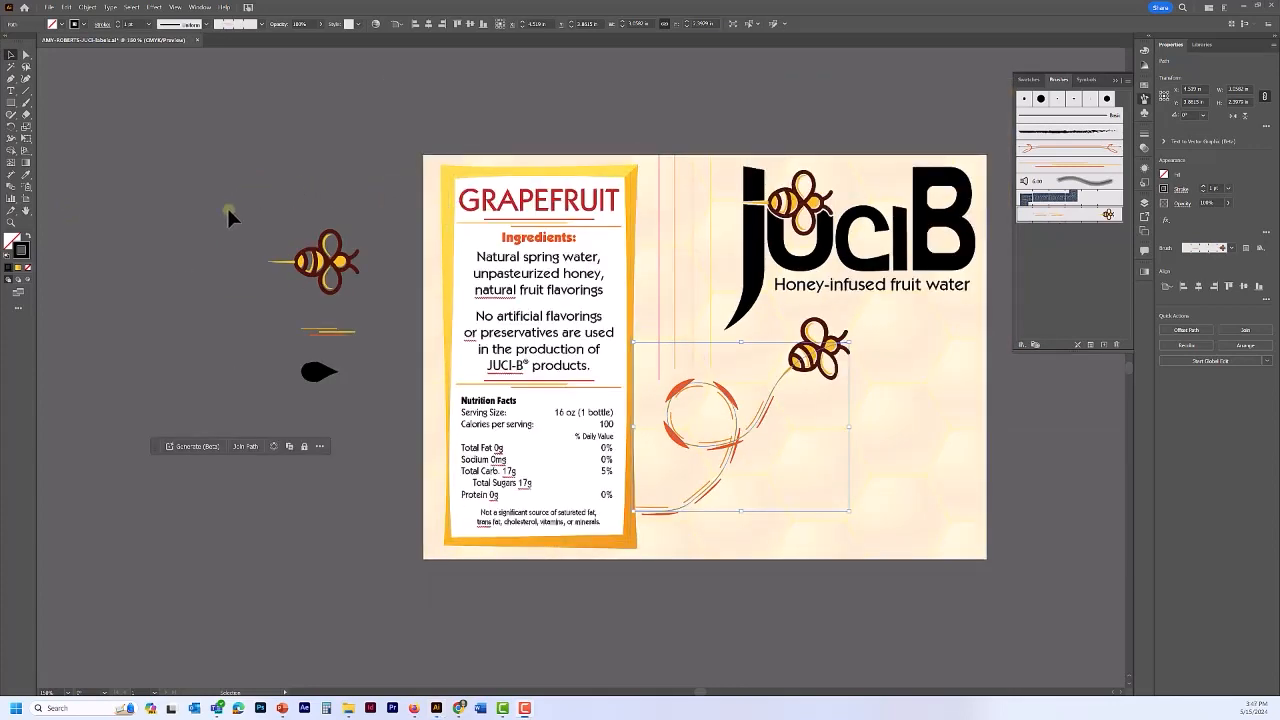
{"action": "left_click", "coordinate": [182, 283]}
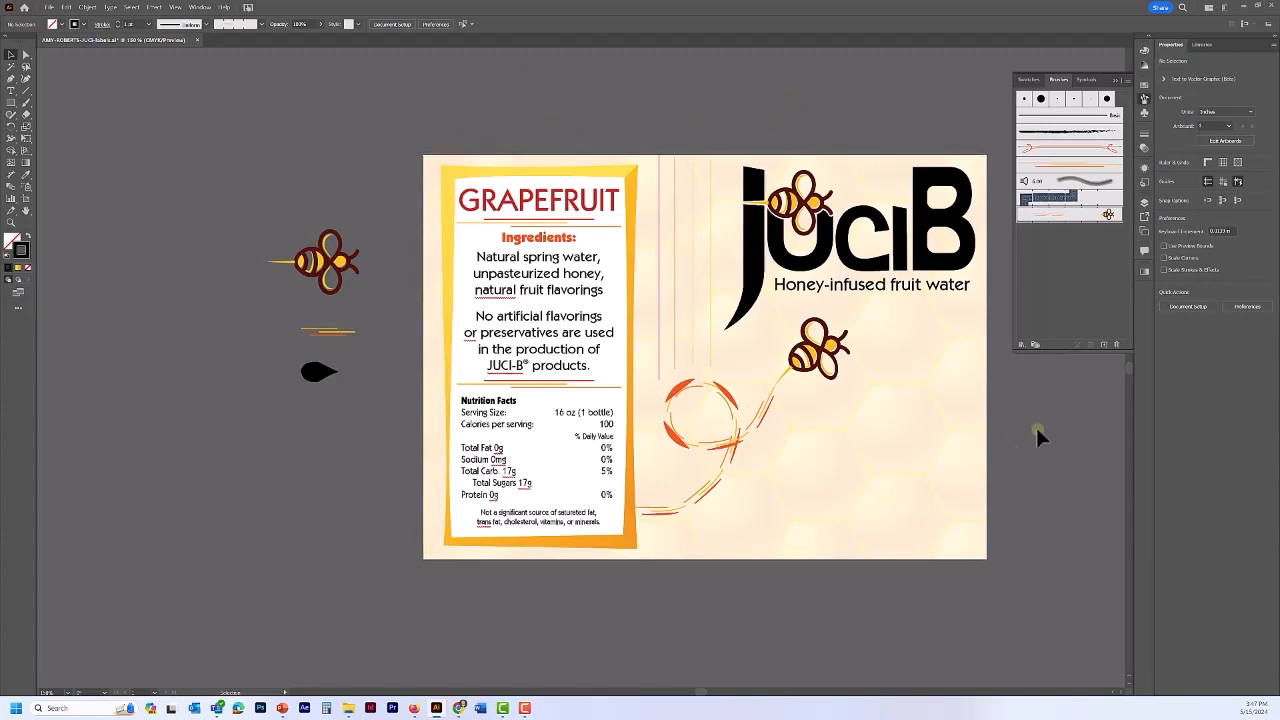
- Create a pattern brush named Hopney drips, using the black drop pattern as its side tile
{"action": "left_click", "coordinate": [1103, 344]}
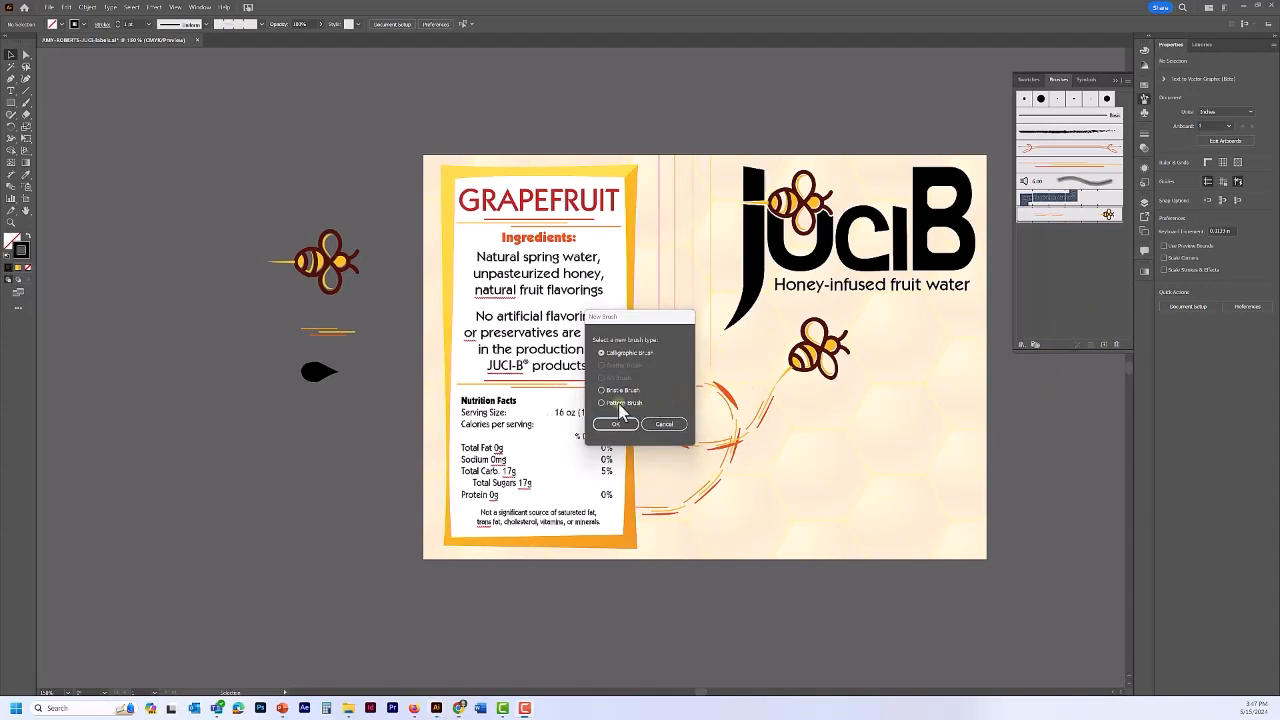
{"action": "left_click", "coordinate": [601, 403]}
{"action": "left_click", "coordinate": [615, 424]}
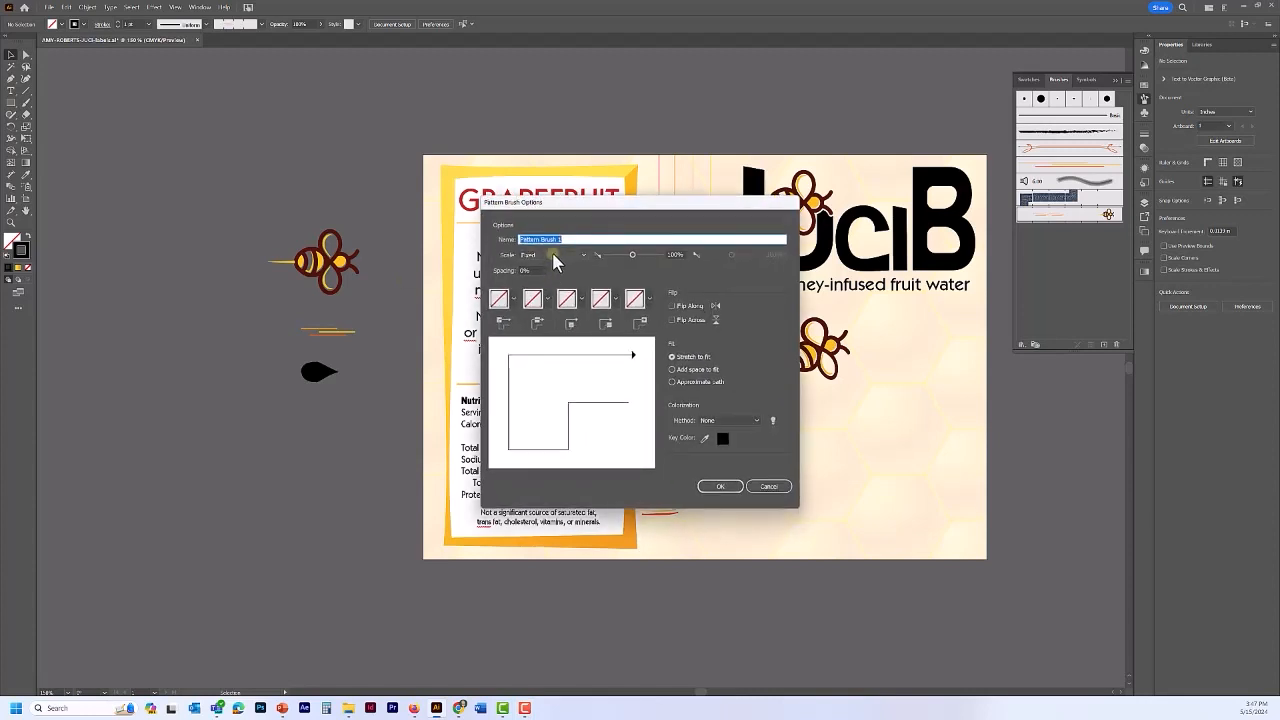
{"action": "type", "text": "Hopney drips"}
{"action": "left_click", "coordinate": [546, 302]}
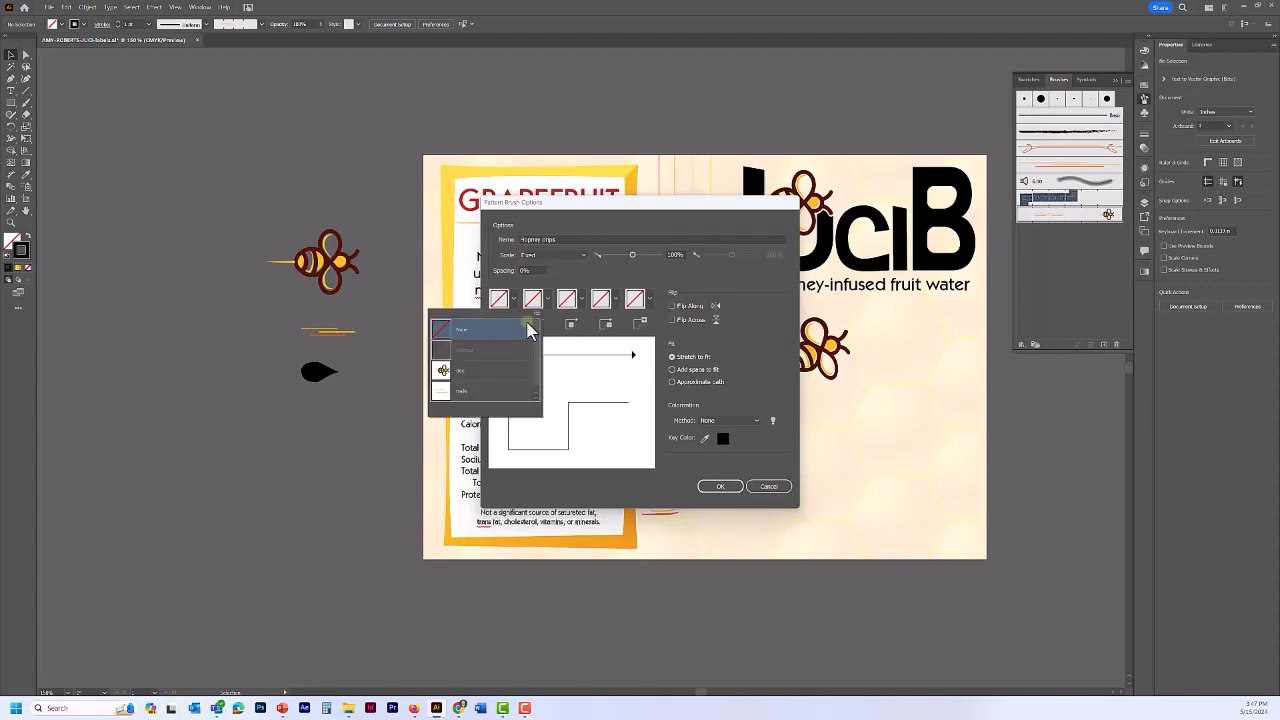
{"action": "left_click", "coordinate": [476, 392]}
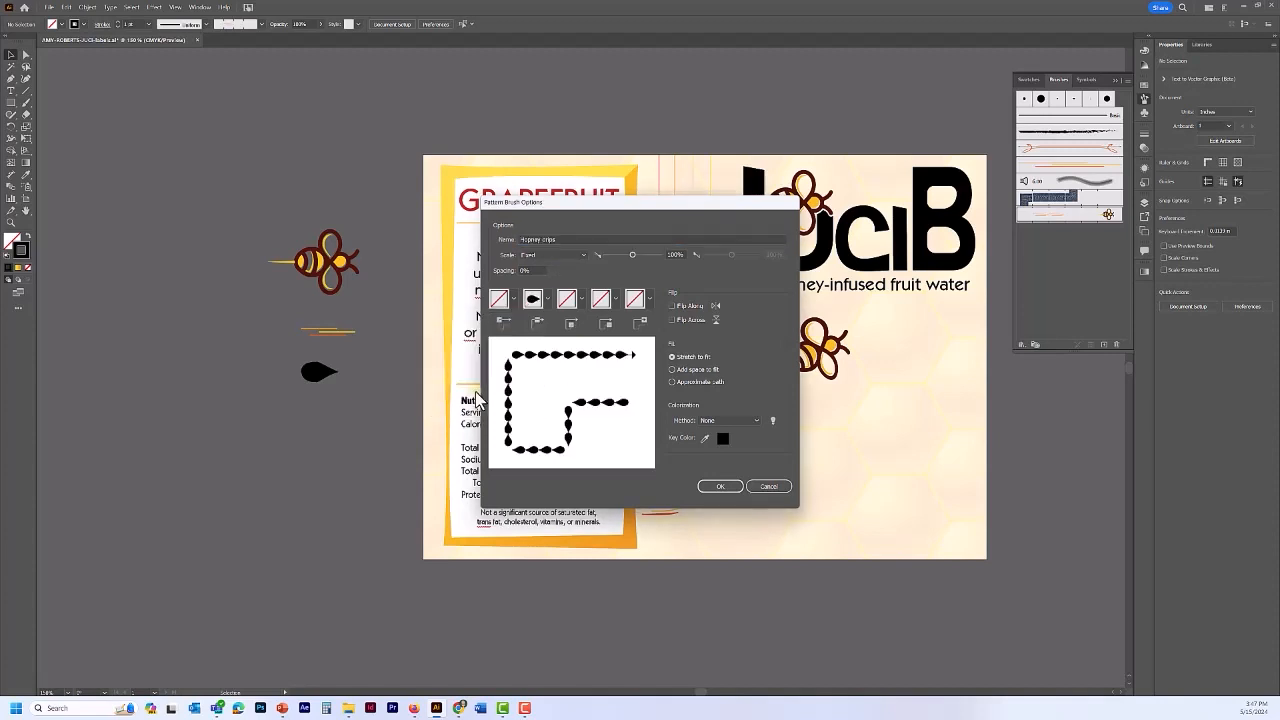
{"action": "left_click", "coordinate": [720, 488]}
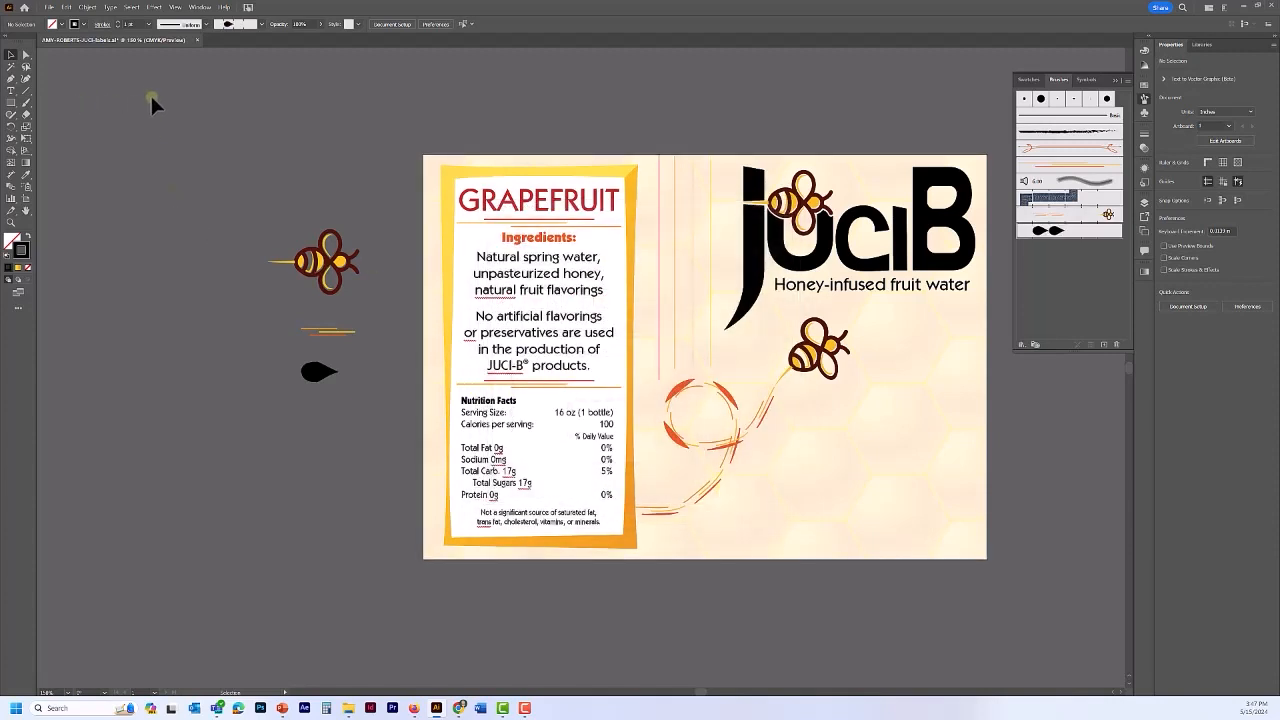
- Apply the drips pattern brush to all four vertical lines between the ingredients panel and the logo
{"action": "left_click", "coordinate": [660, 215]}
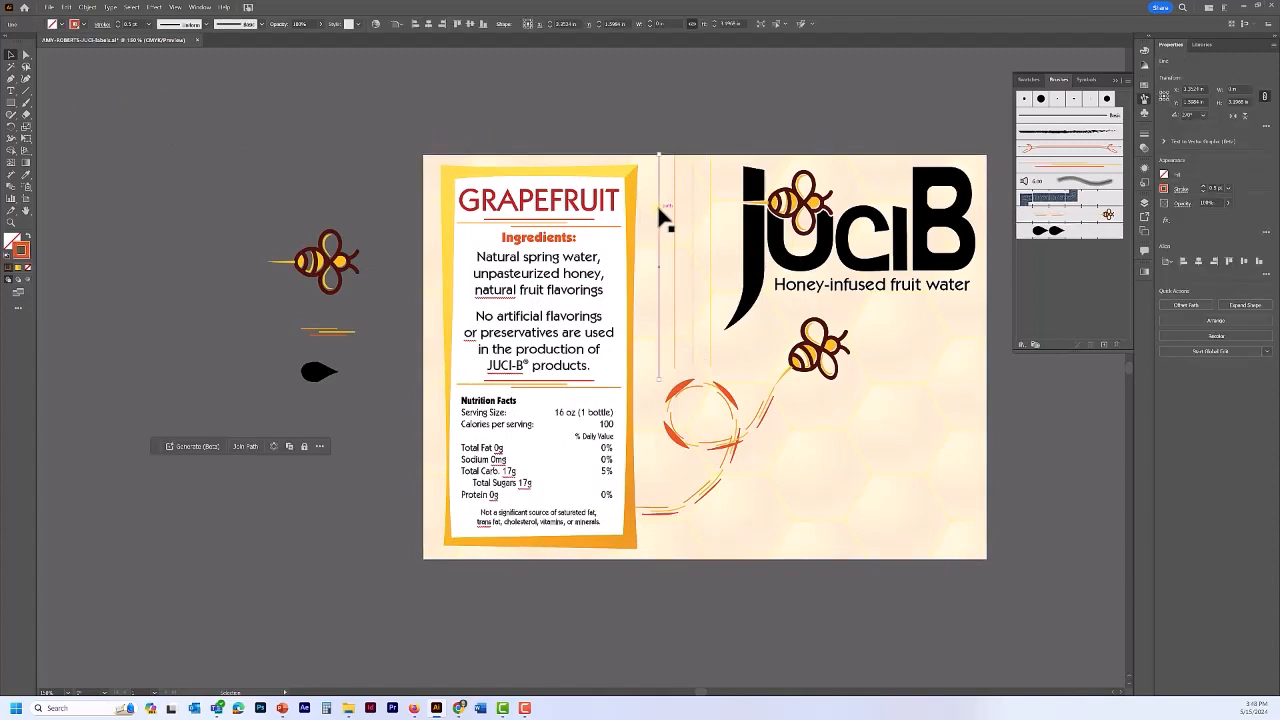
{"action": "left_click", "coordinate": [688, 212], "text": "shift"}
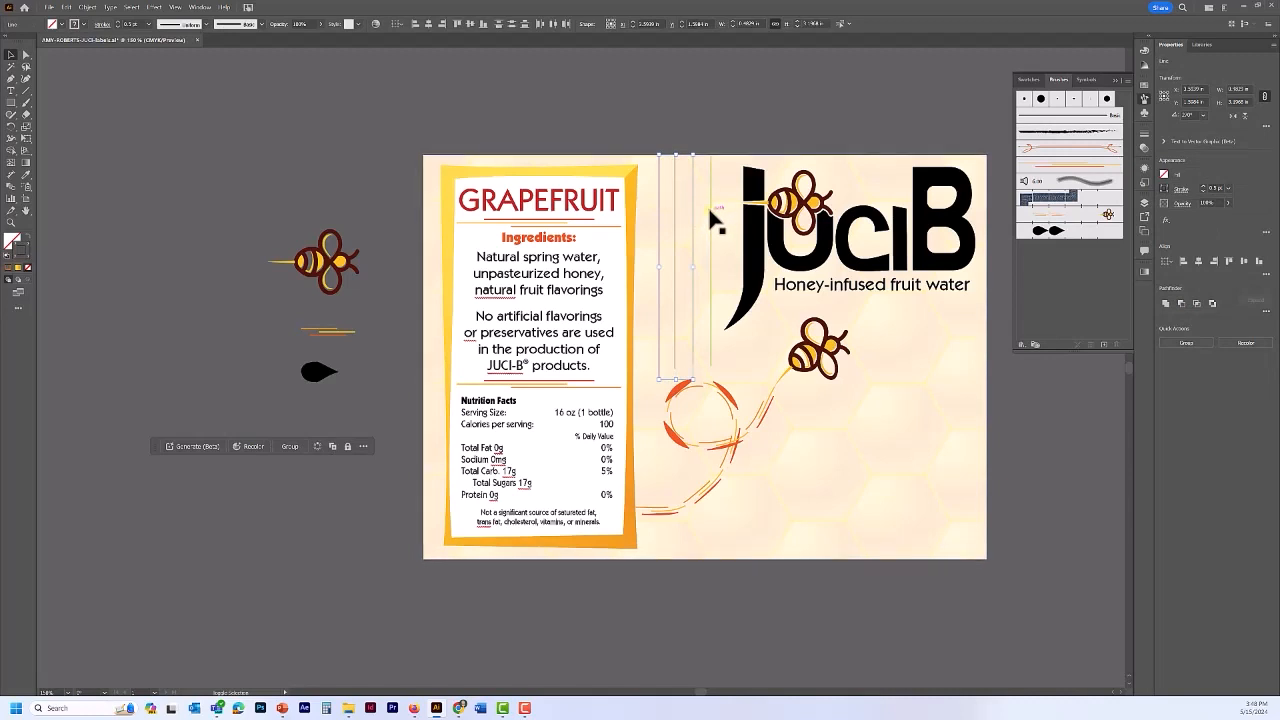
{"action": "left_click", "coordinate": [710, 208], "text": "shift"}
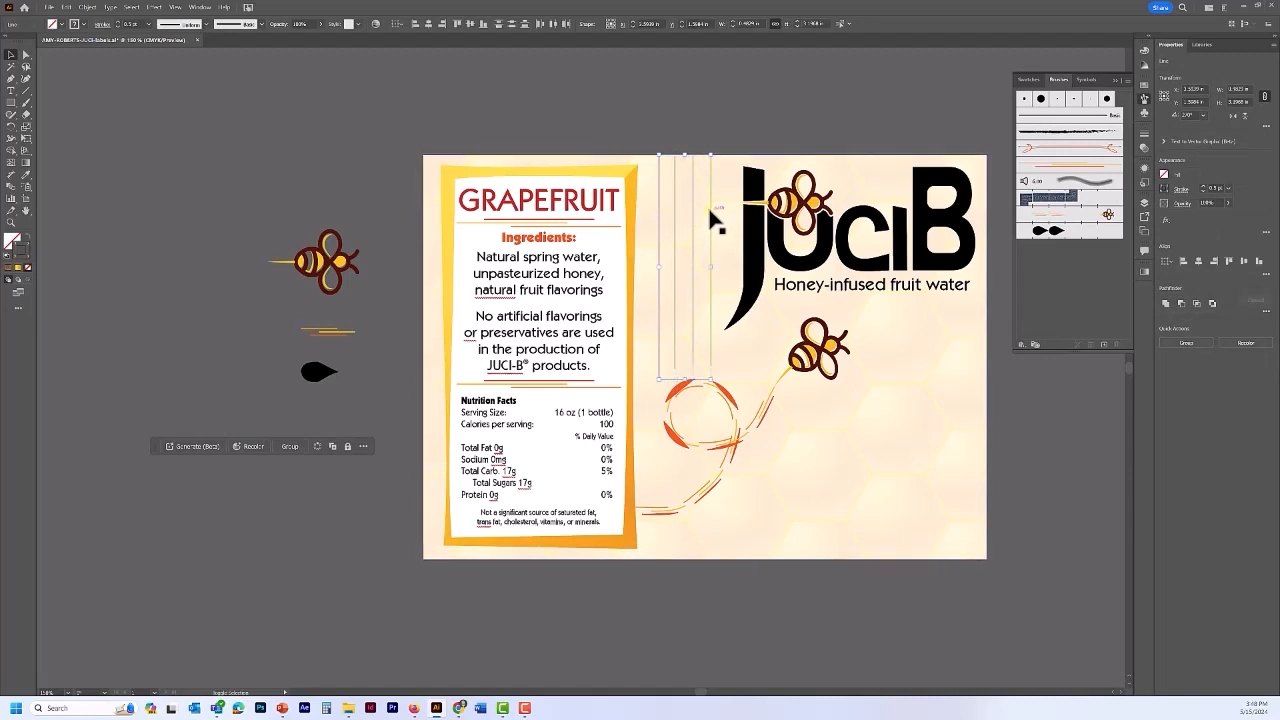
{"action": "left_click", "coordinate": [1048, 232]}
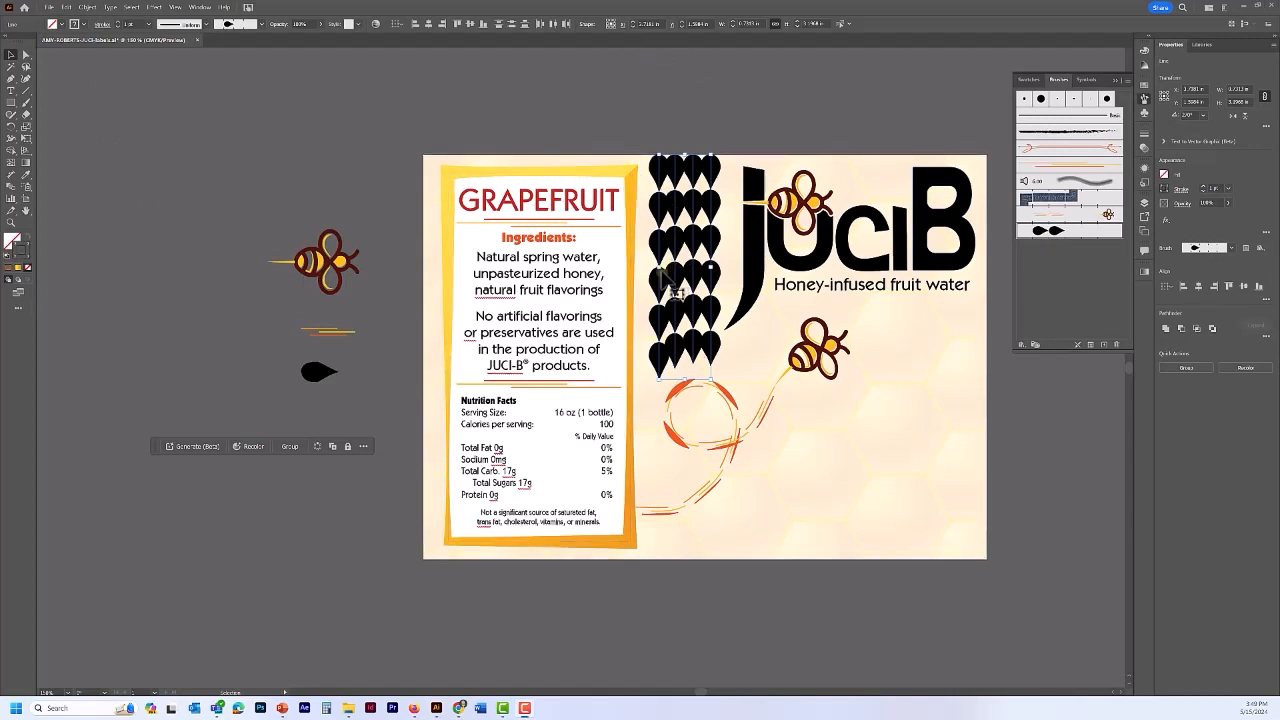
- Edit the drips brush to Flip Along with Tints colorization, and apply the changes to the existing strokes
{"action": "double_click", "coordinate": [1059, 242]}
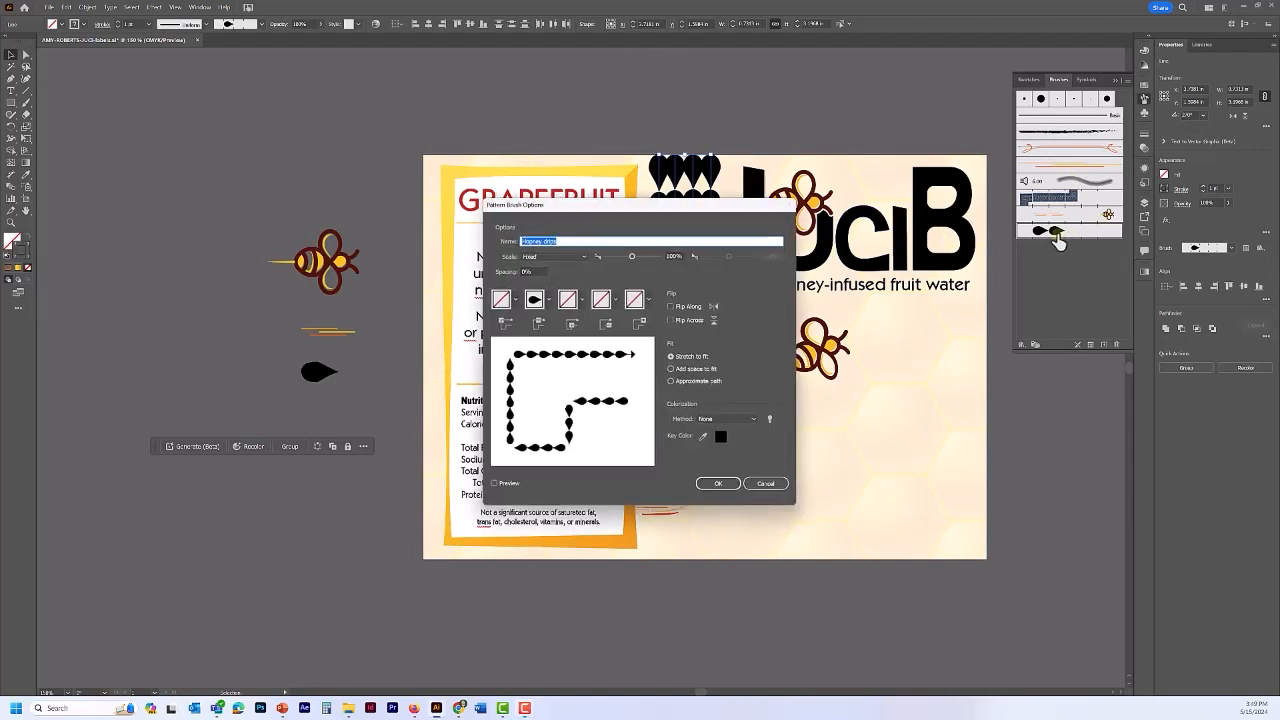
{"action": "left_click", "coordinate": [671, 307]}
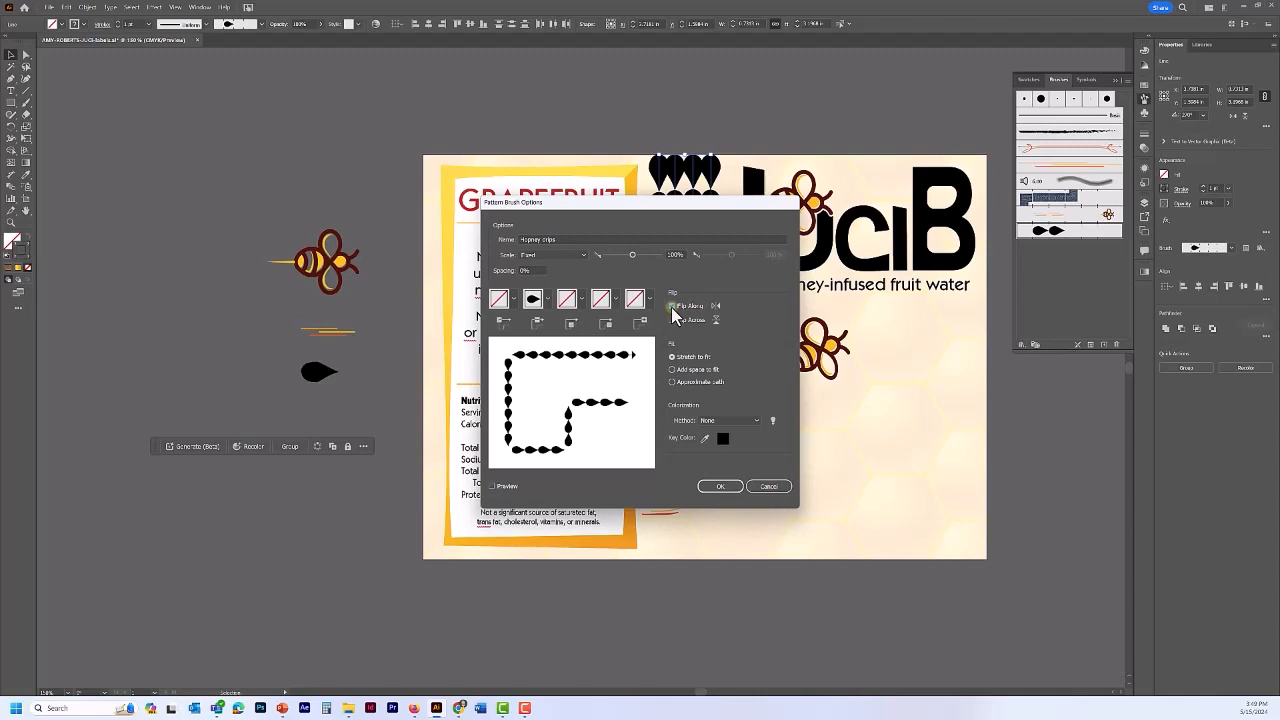
{"action": "left_click", "coordinate": [671, 307]}
{"action": "left_click", "coordinate": [743, 420]}
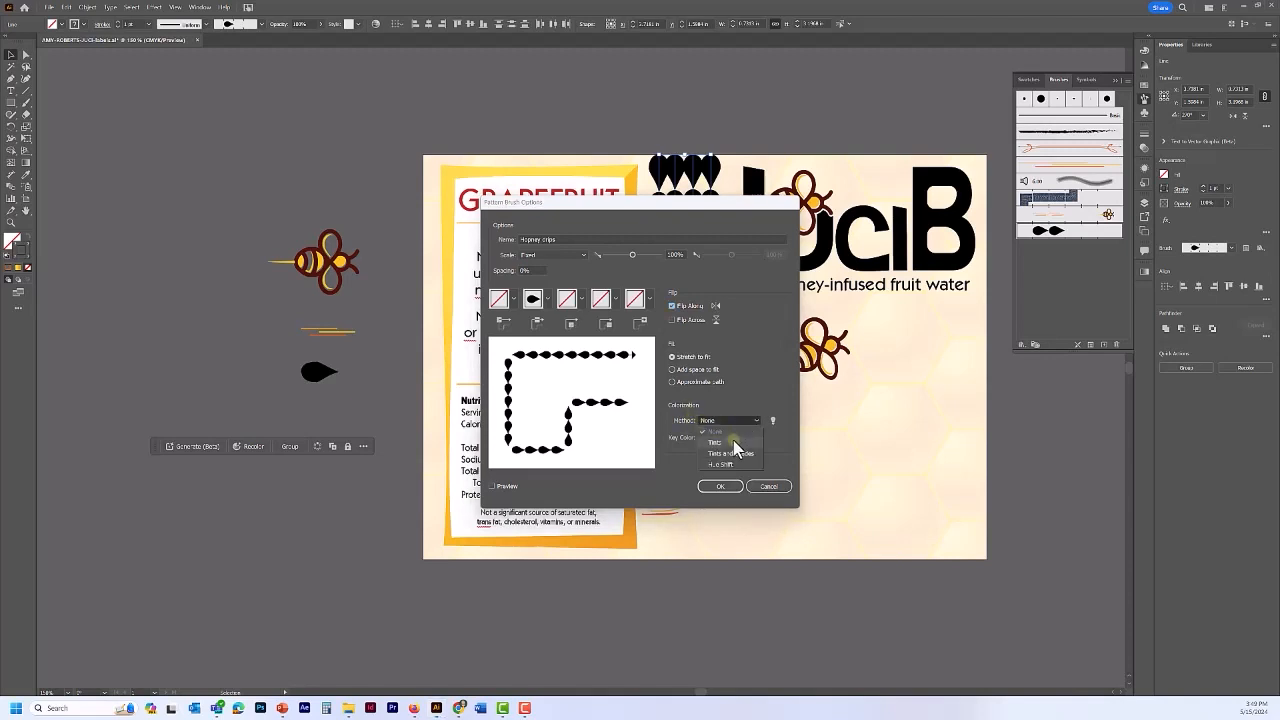
{"action": "left_click", "coordinate": [734, 442]}
{"action": "left_click", "coordinate": [728, 488]}
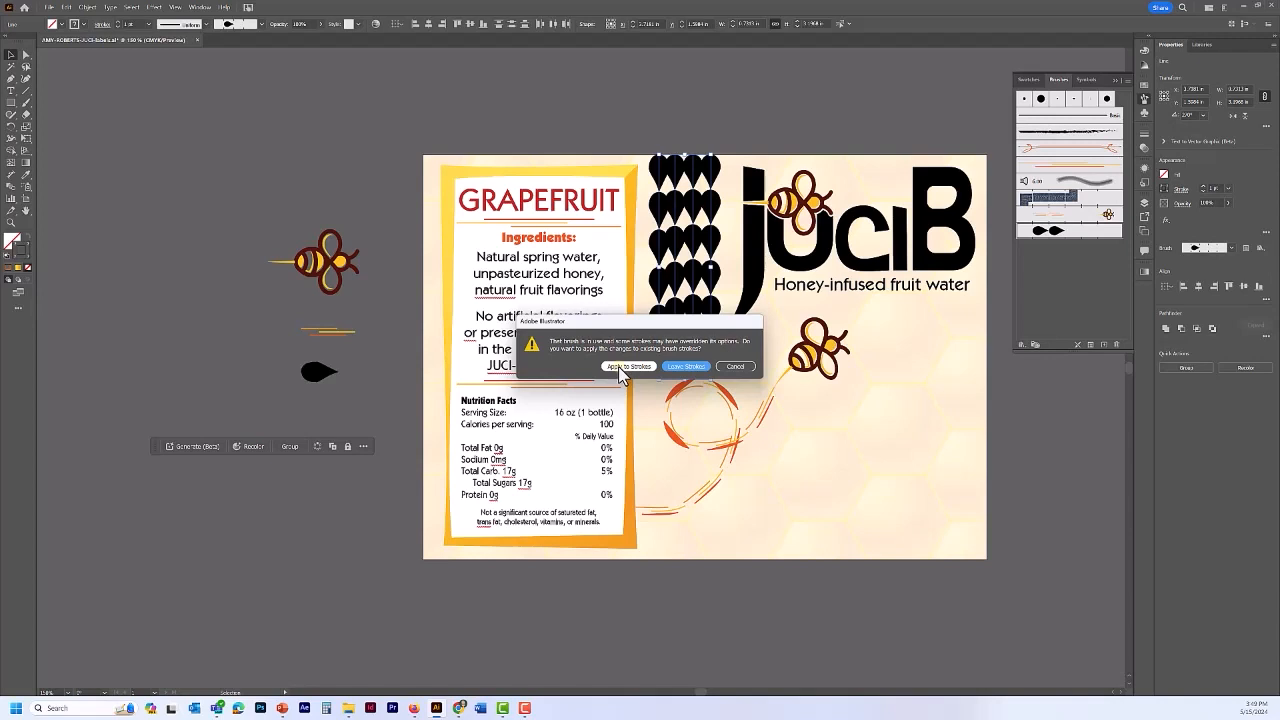
{"action": "left_click", "coordinate": [627, 367]}
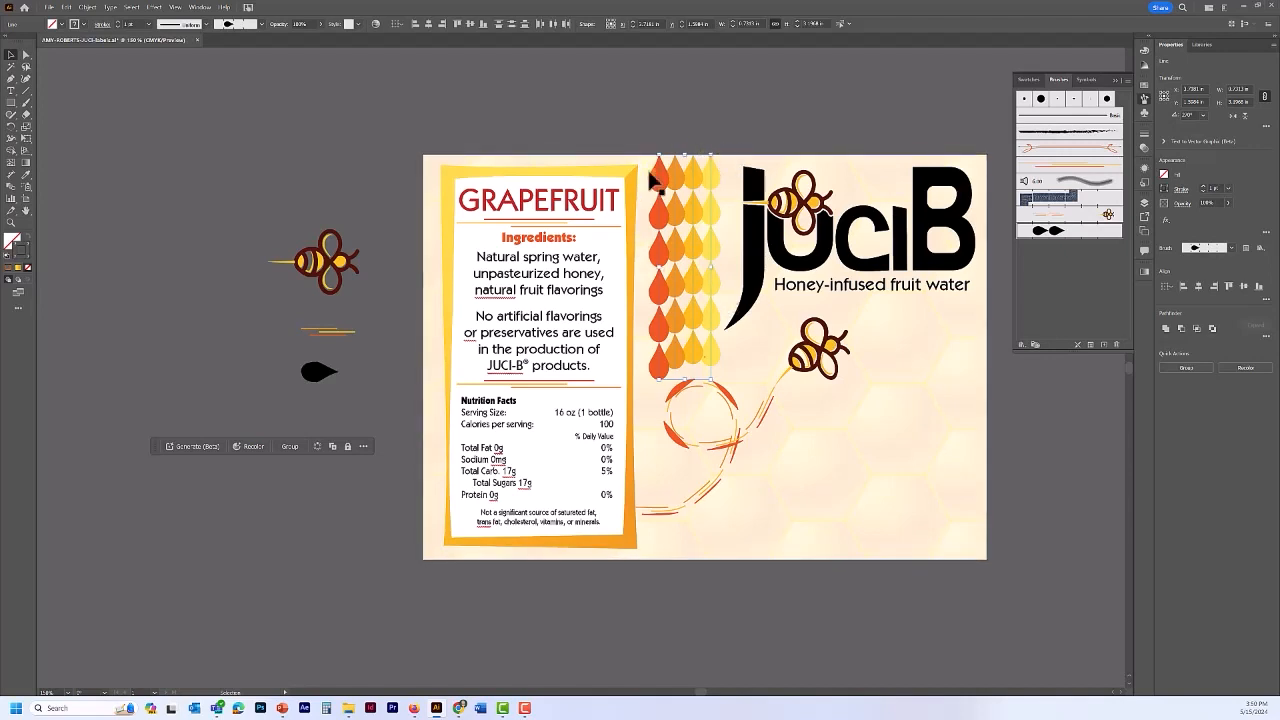
{"action": "left_click", "coordinate": [567, 111]}
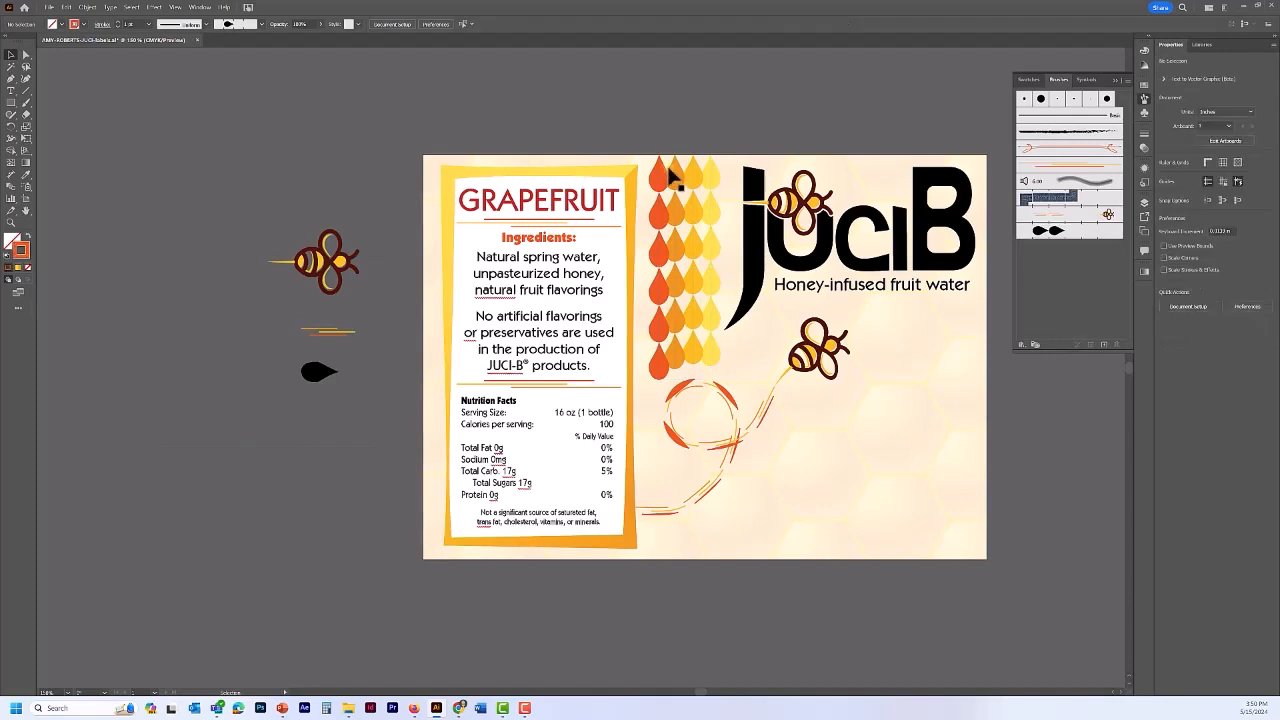
- Set the stroke weight of the leftmost, red drip line to 0.3 pt
{"action": "left_click", "coordinate": [662, 200]}
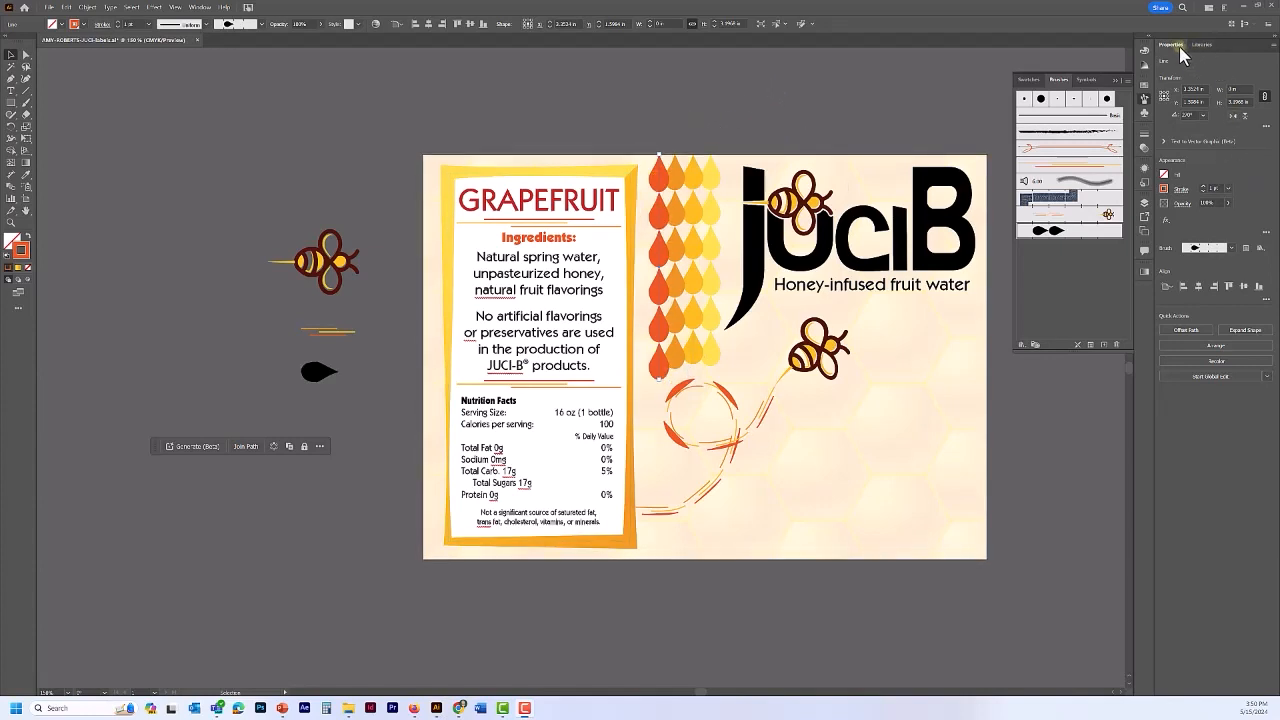
{"action": "left_click", "coordinate": [1219, 188]}
{"action": "type", "text": "4"}
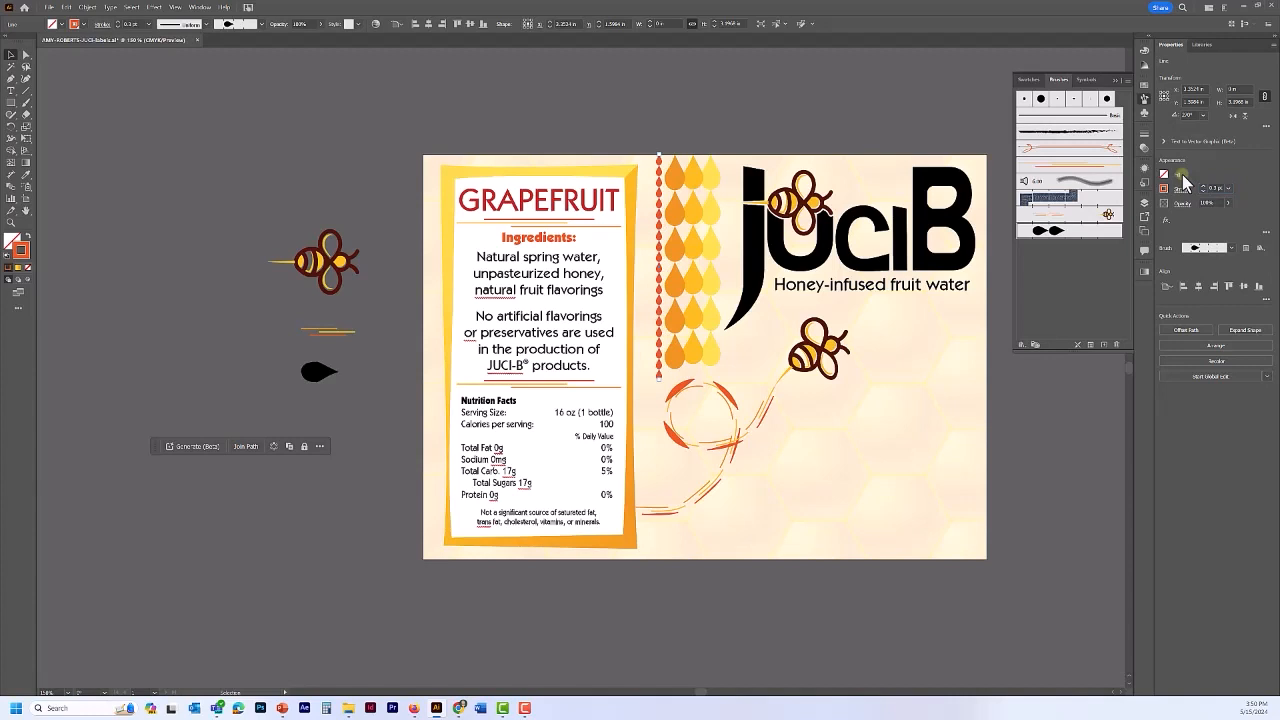
{"action": "key", "text": "Return"}
- Set the stroke weight of the second drip line to 0.5 pt
{"action": "left_click", "coordinate": [677, 191]}
{"action": "left_click", "coordinate": [1214, 188]}
{"action": "key", "text": "BackSpace"}
{"action": "type", "text": "5"}
{"action": "key", "text": "Return"}
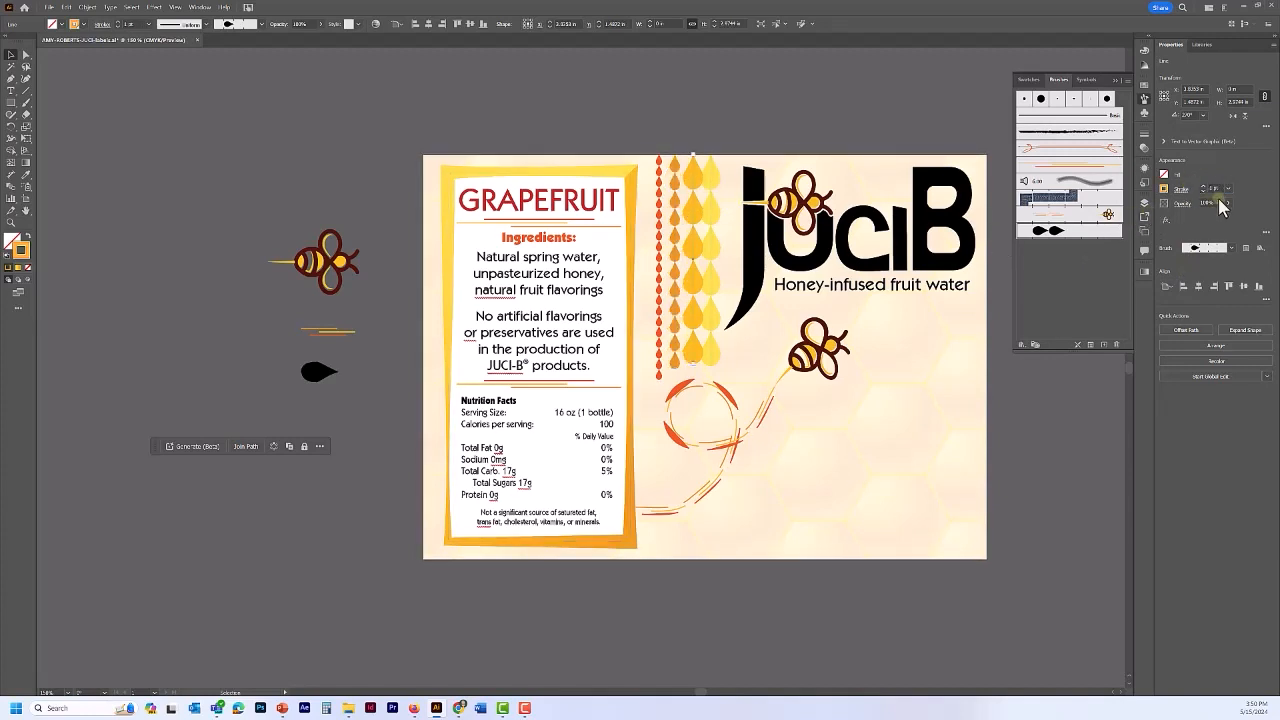
- Set the stroke weight of the third drip line to 0.75 pt
{"action": "left_click", "coordinate": [1212, 188]}
{"action": "key", "text": "BackSpace"}
{"action": "type", "text": ".75"}
{"action": "key", "text": "Return"}
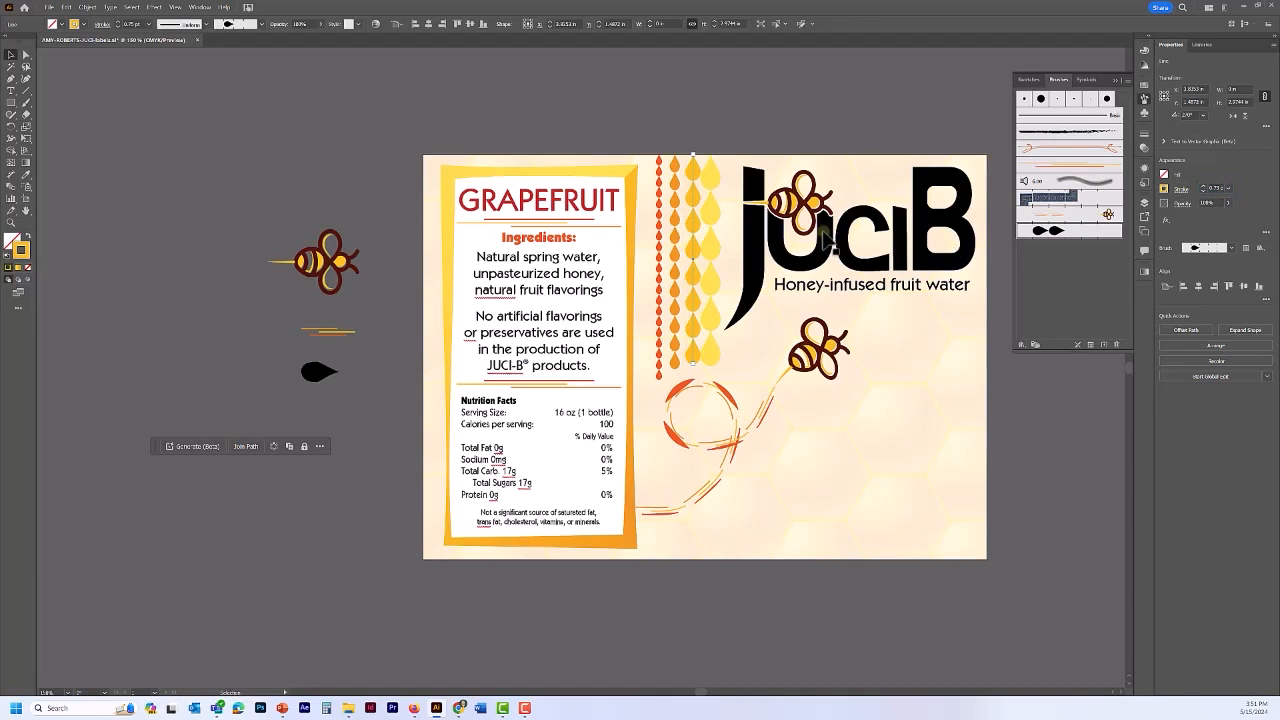
- Set the stroke weight of the rightmost, yellow drip line to 0.5 pt and deselect it
{"action": "key", "text": "ctrl+z"}
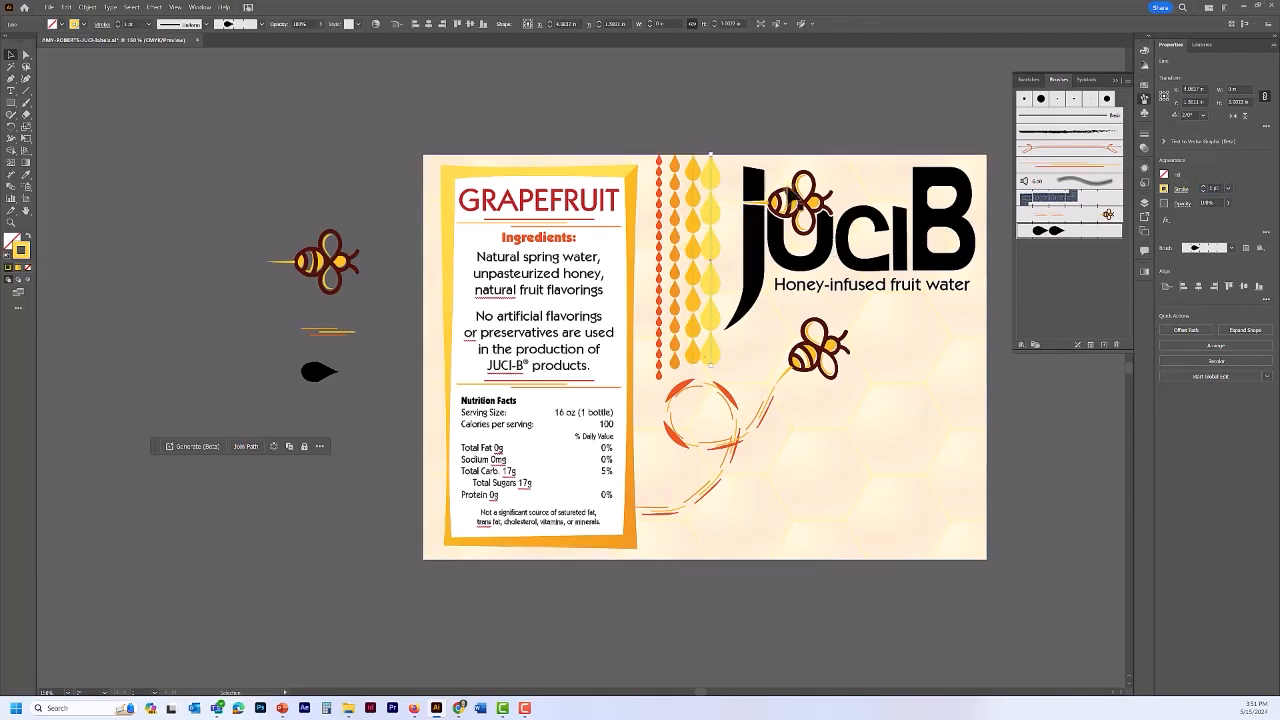
{"action": "left_click", "coordinate": [1213, 188]}
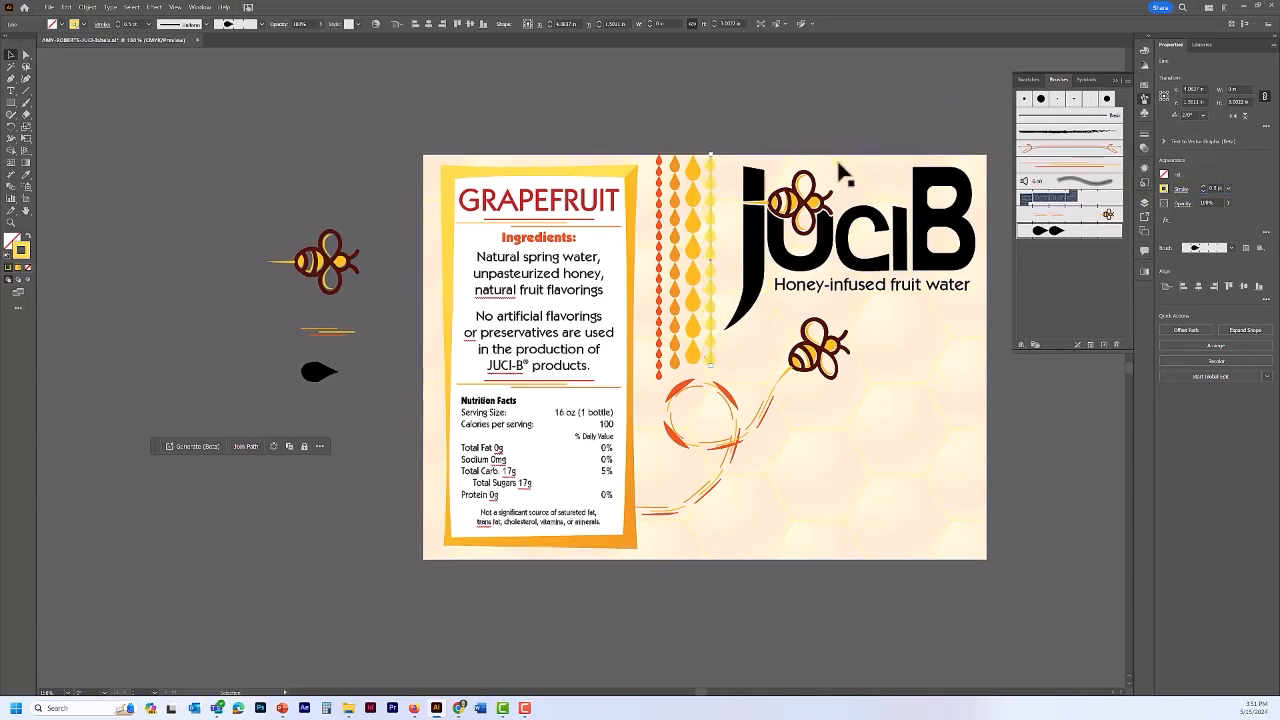
{"action": "left_click", "coordinate": [747, 152]}
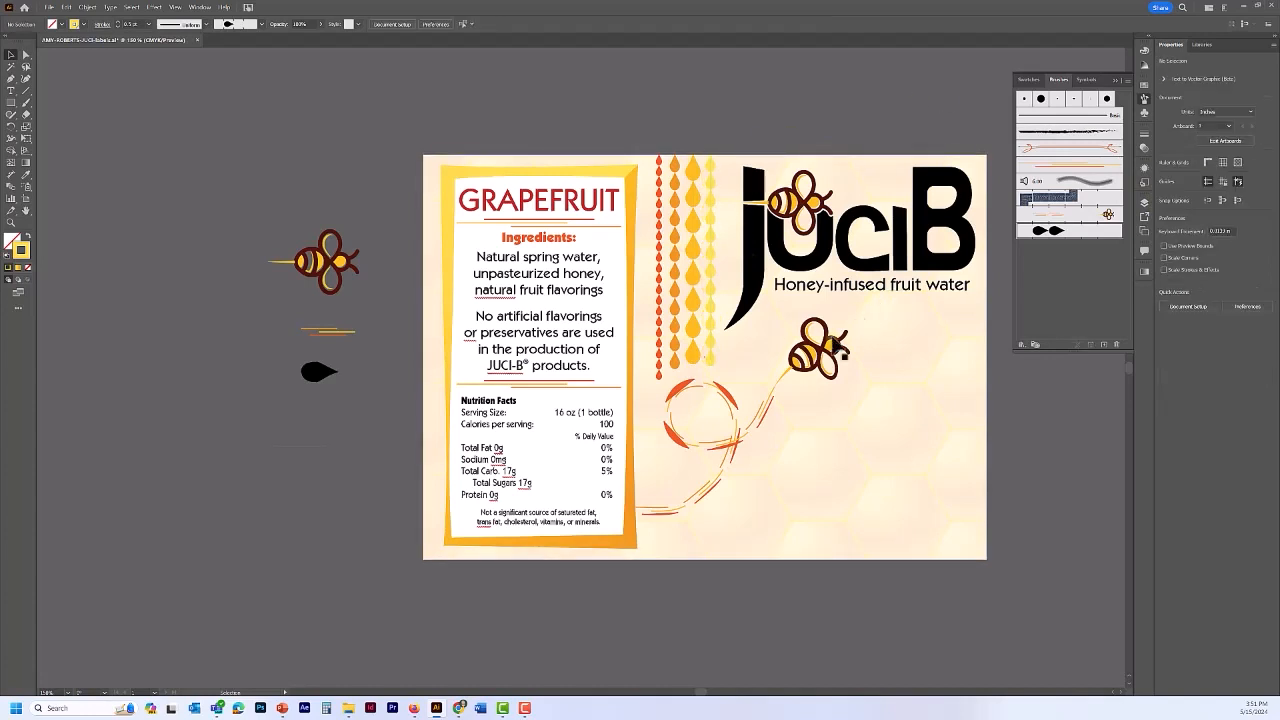
- Save the label document and return to the Selection tool
{"action": "key", "text": "a"}
{"action": "key", "text": "ctrl+s"}
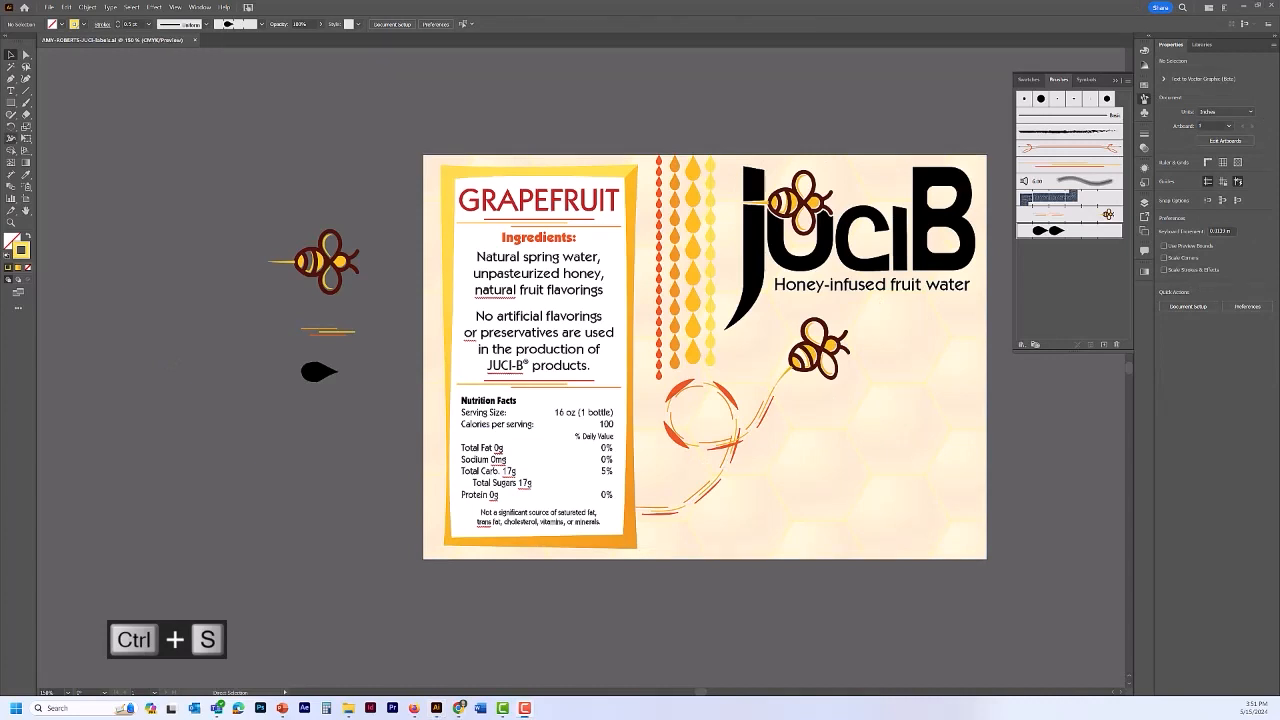
{"action": "key", "text": "v"}
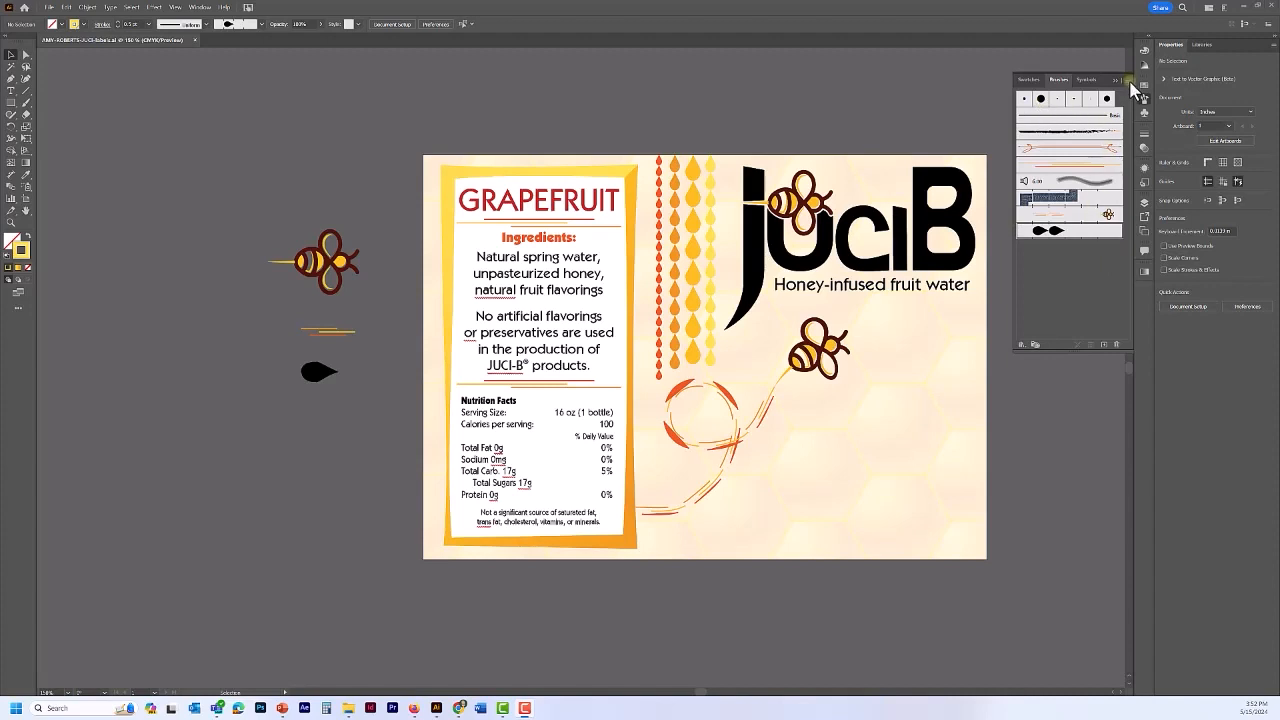
- Select all unused brushes in the document and delete them
{"action": "left_click", "coordinate": [1127, 81]}
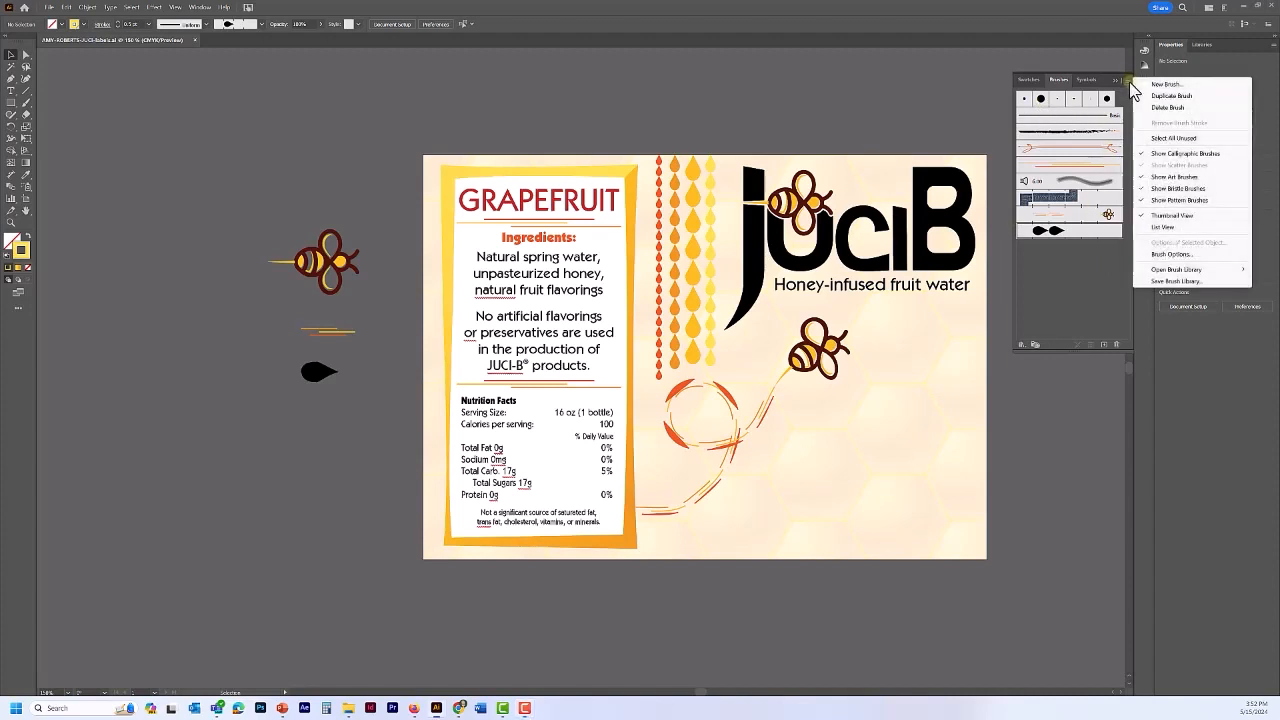
{"action": "left_click", "coordinate": [1161, 137]}
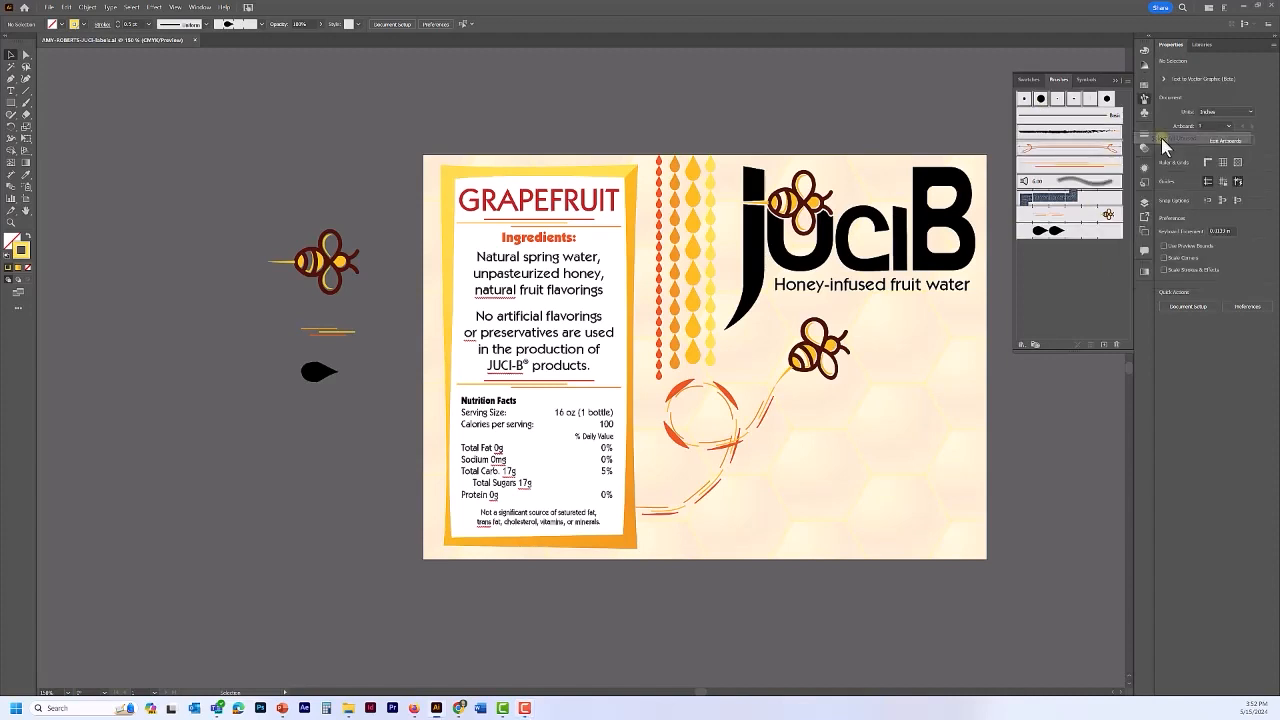
{"action": "left_click", "coordinate": [1117, 343]}
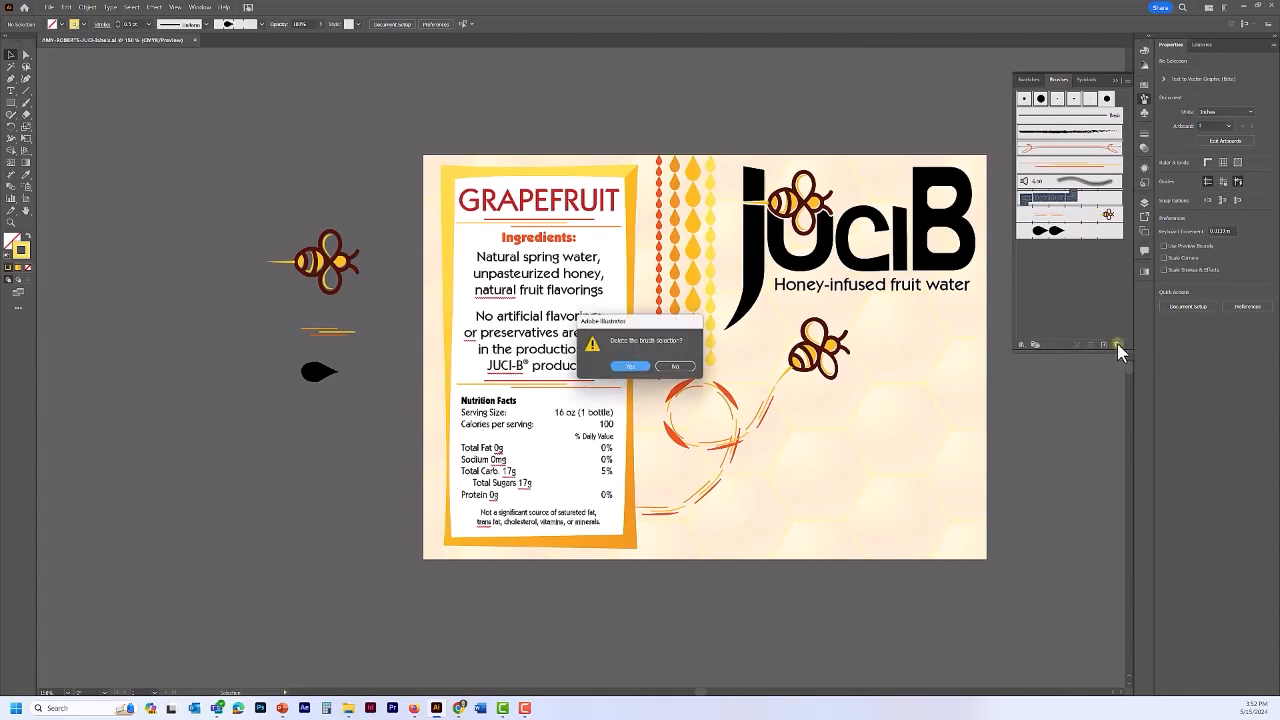
{"action": "left_click", "coordinate": [622, 367]}
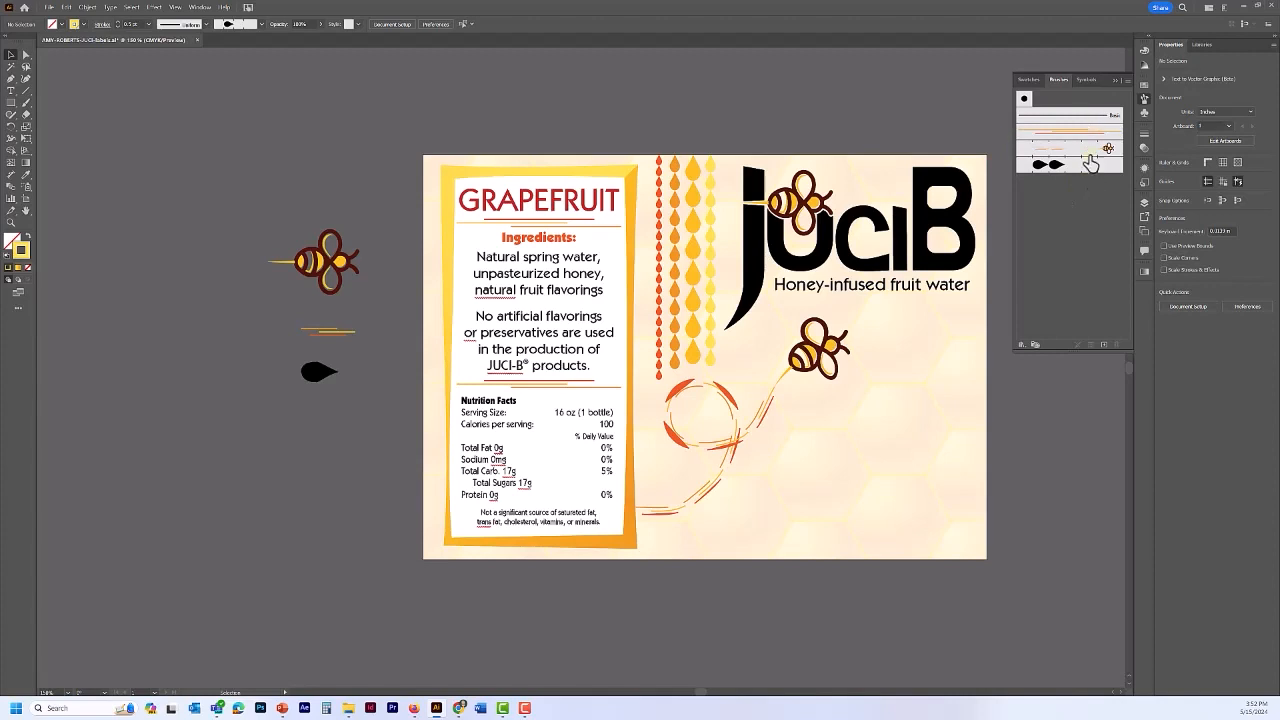
- Start saving the remaining brushes as a brush library
{"action": "left_click", "coordinate": [1127, 82]}
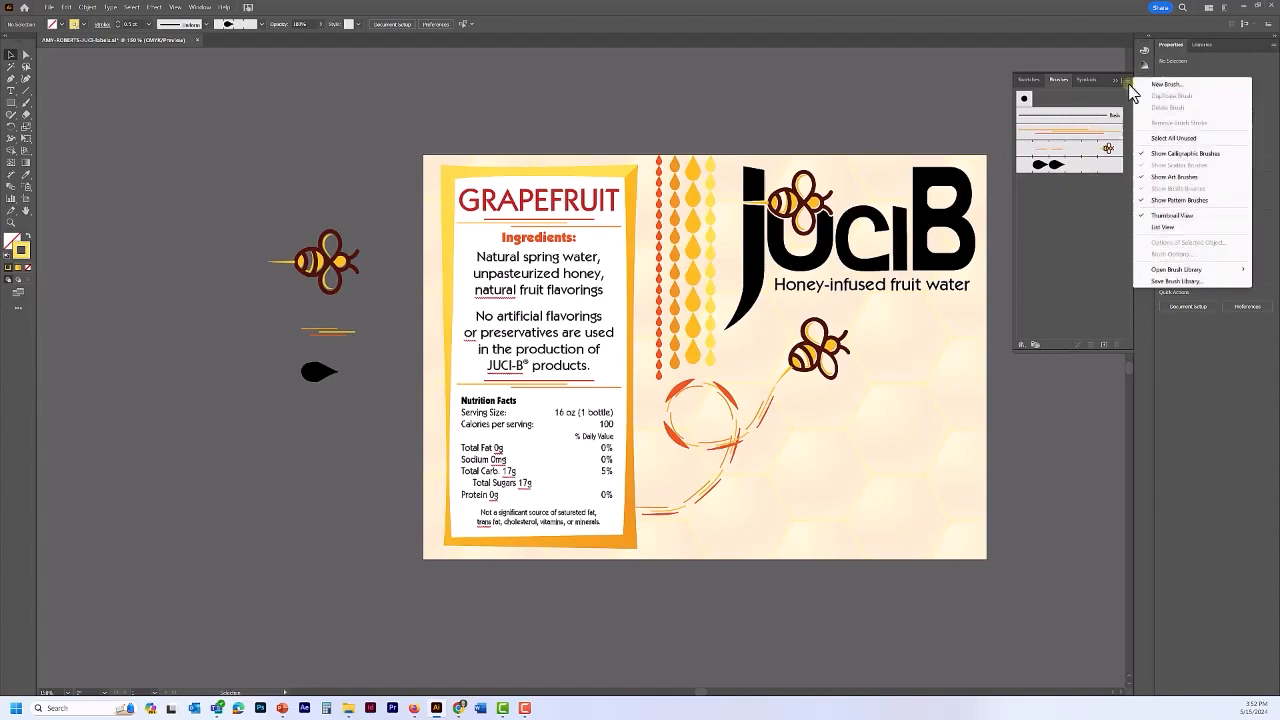
{"action": "left_click", "coordinate": [1170, 281]}
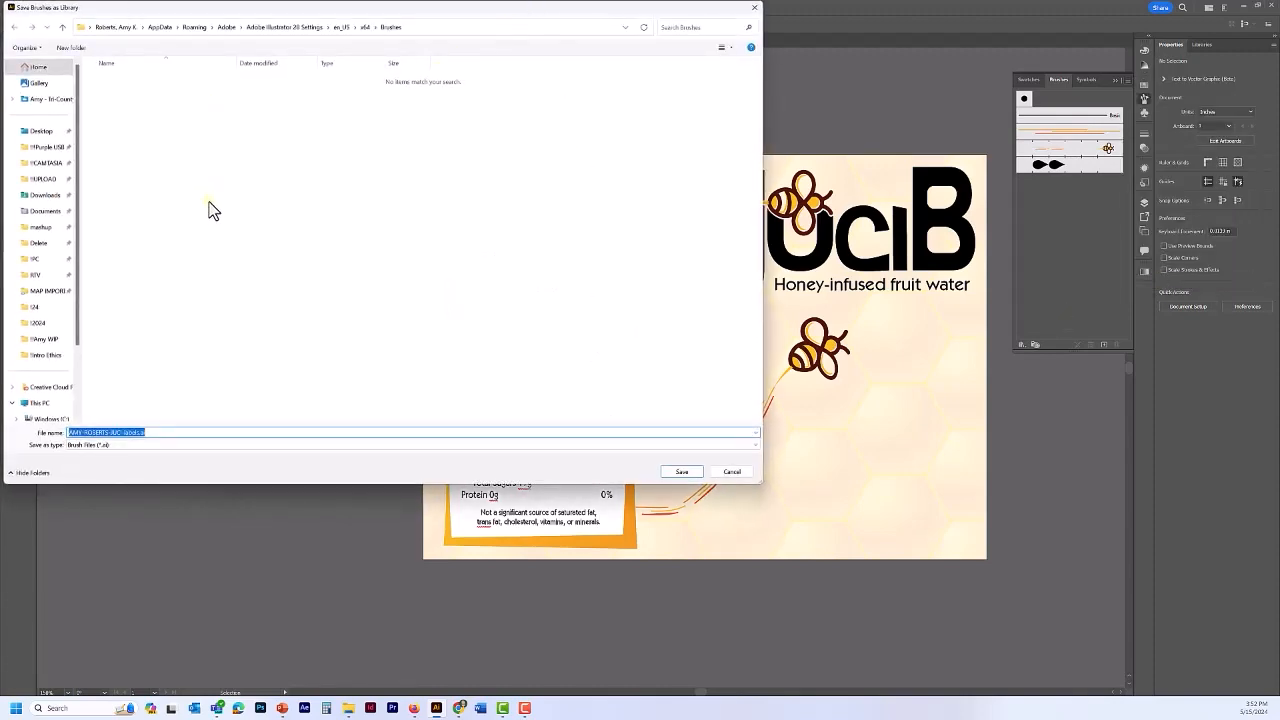
- Save the brushes as a library file named "juci brushes" in the WIP folder inside !ARV 110
{"action": "left_click", "coordinate": [45, 147]}
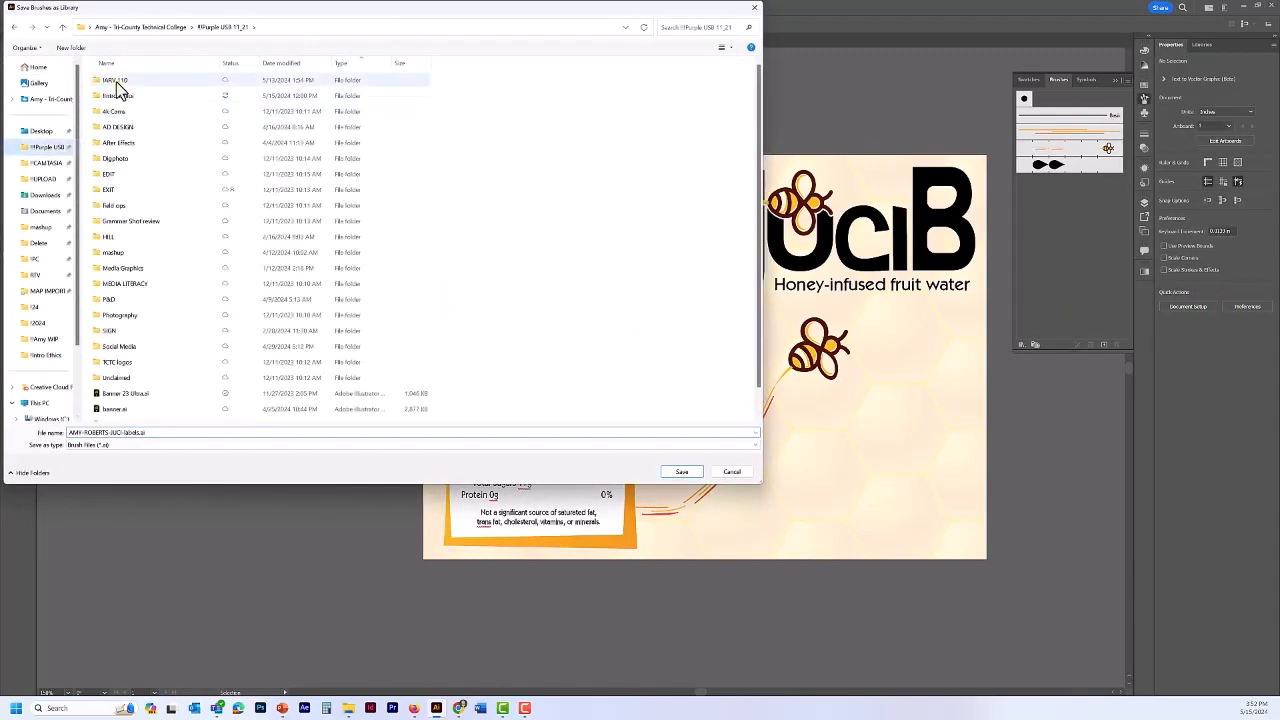
{"action": "double_click", "coordinate": [116, 81]}
{"action": "double_click", "coordinate": [116, 81]}
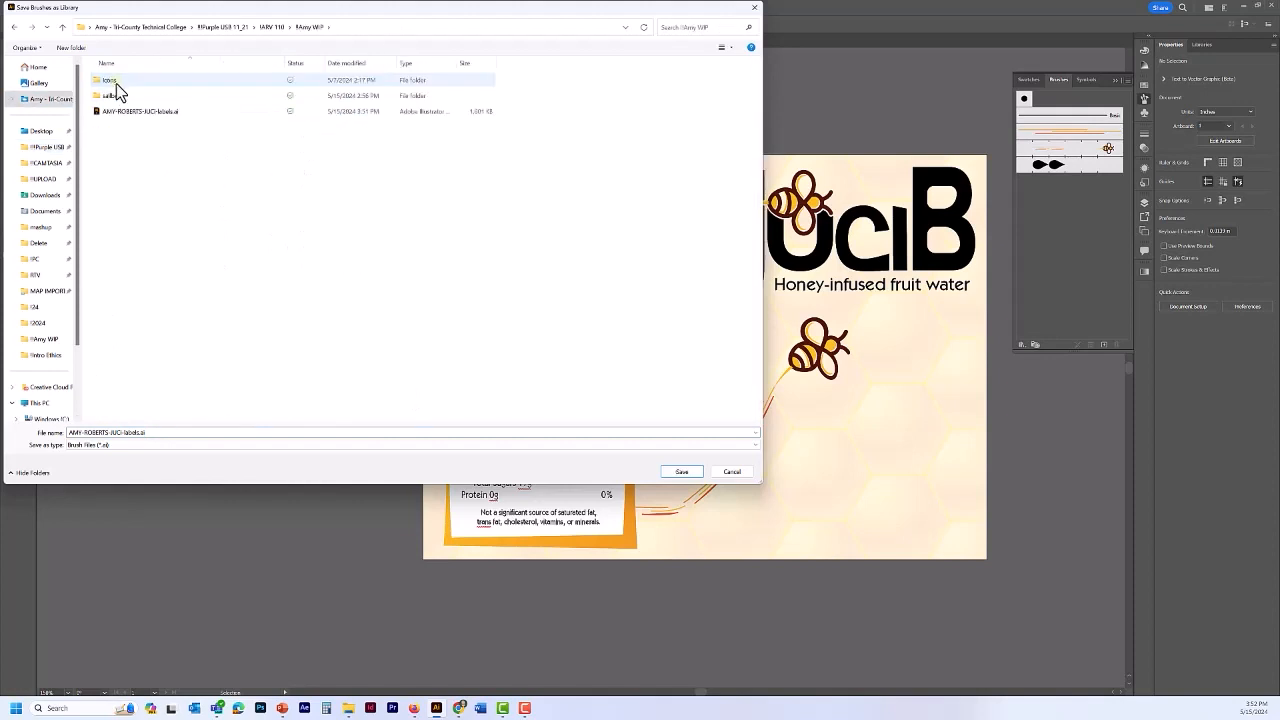
{"action": "double_click", "coordinate": [160, 432]}
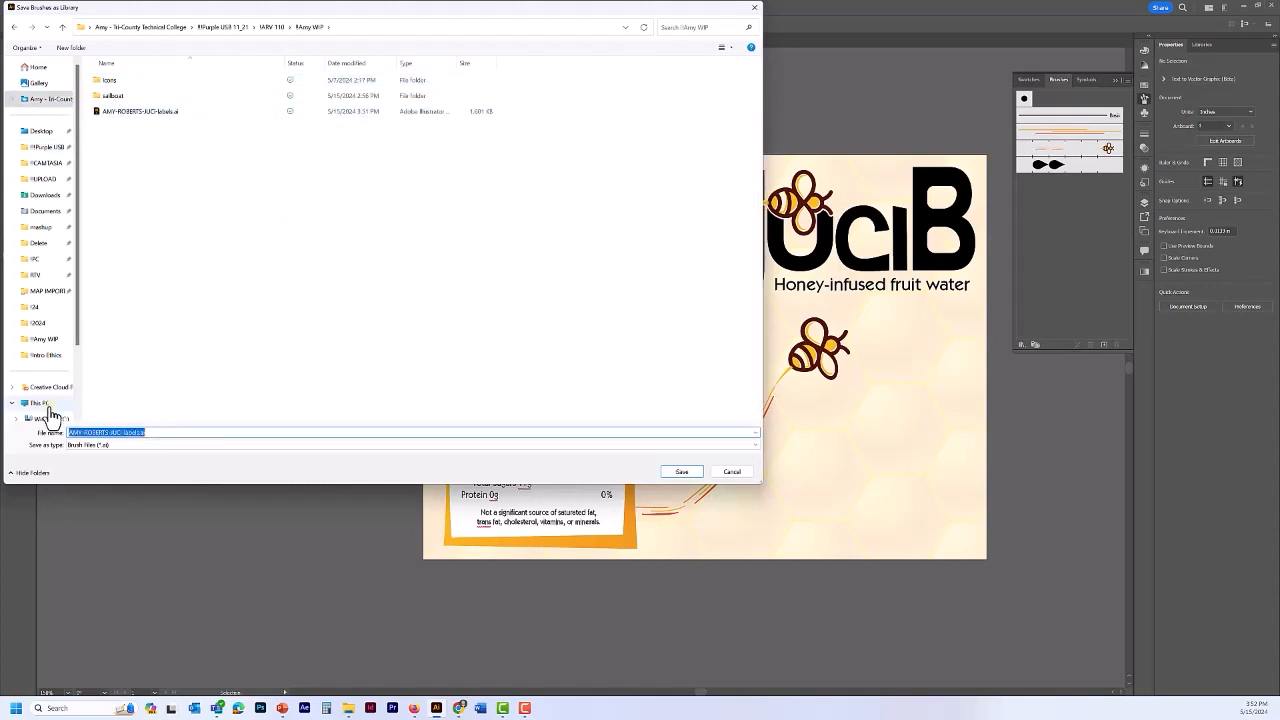
{"action": "type", "text": "juci brushes"}
{"action": "key", "text": "Return"}
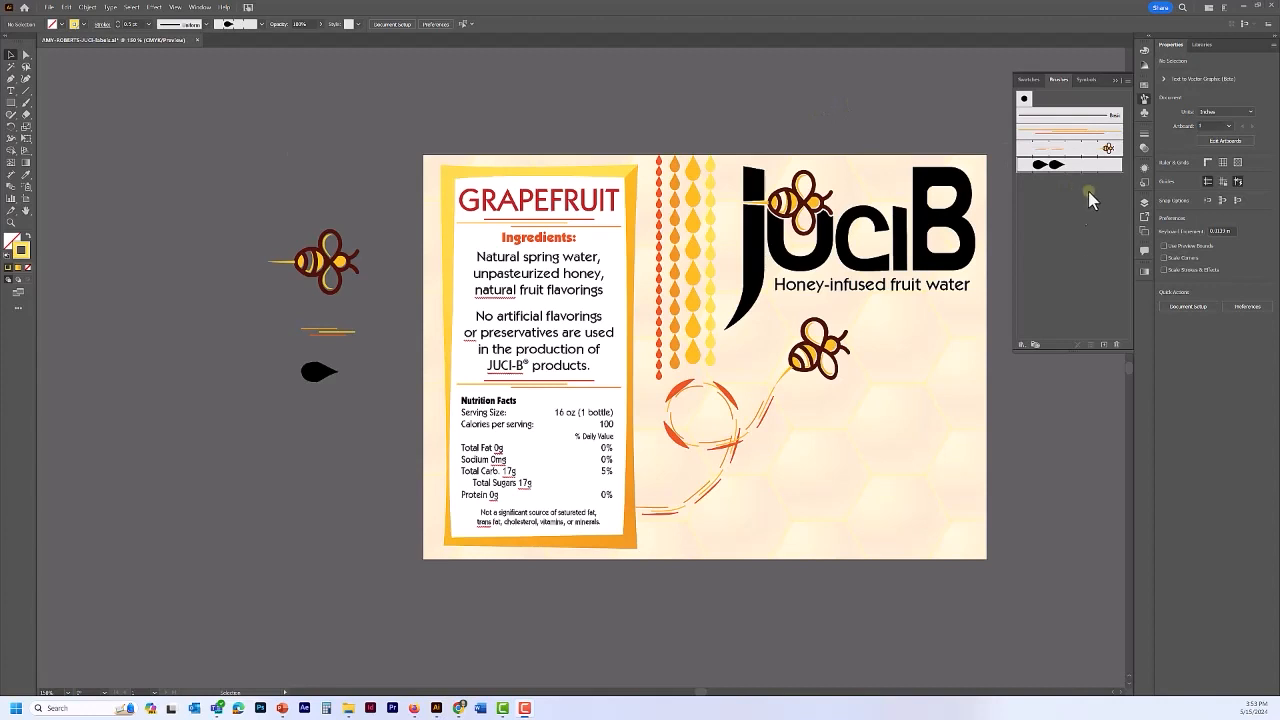
{"action": "left_click", "coordinate": [1127, 81]}
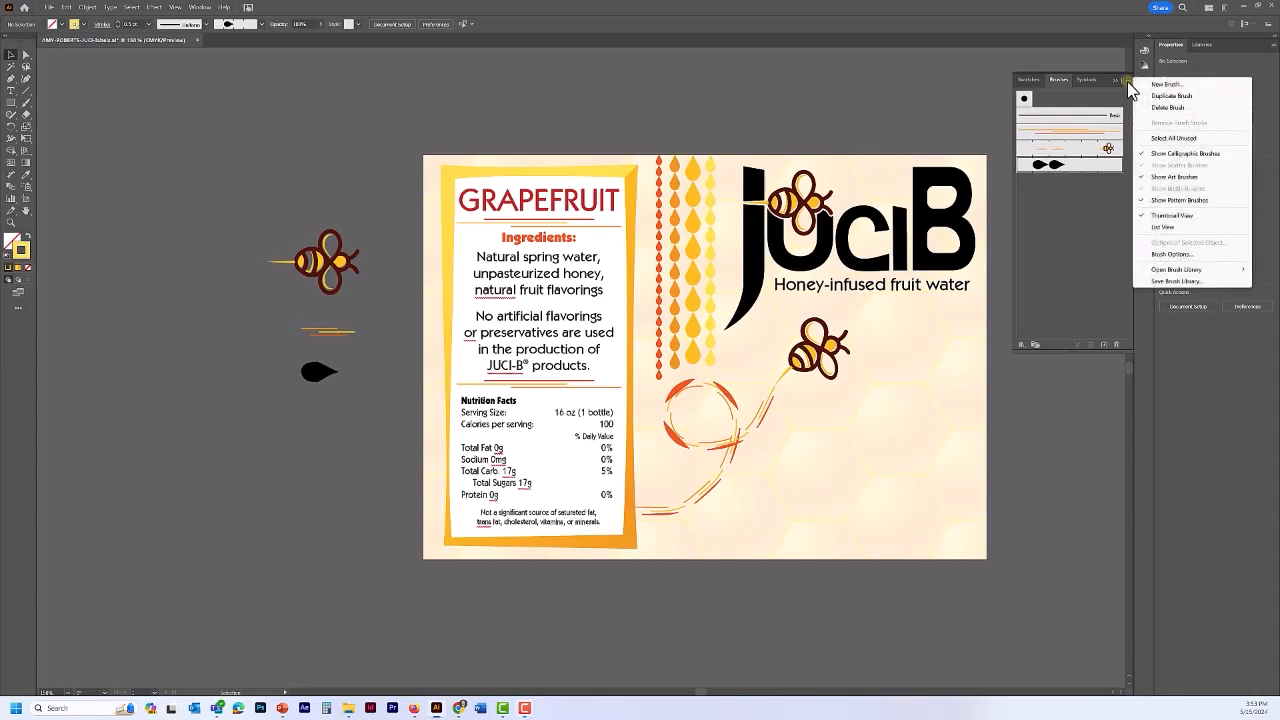
{"action": "mouse_move", "coordinate": [1162, 273]}
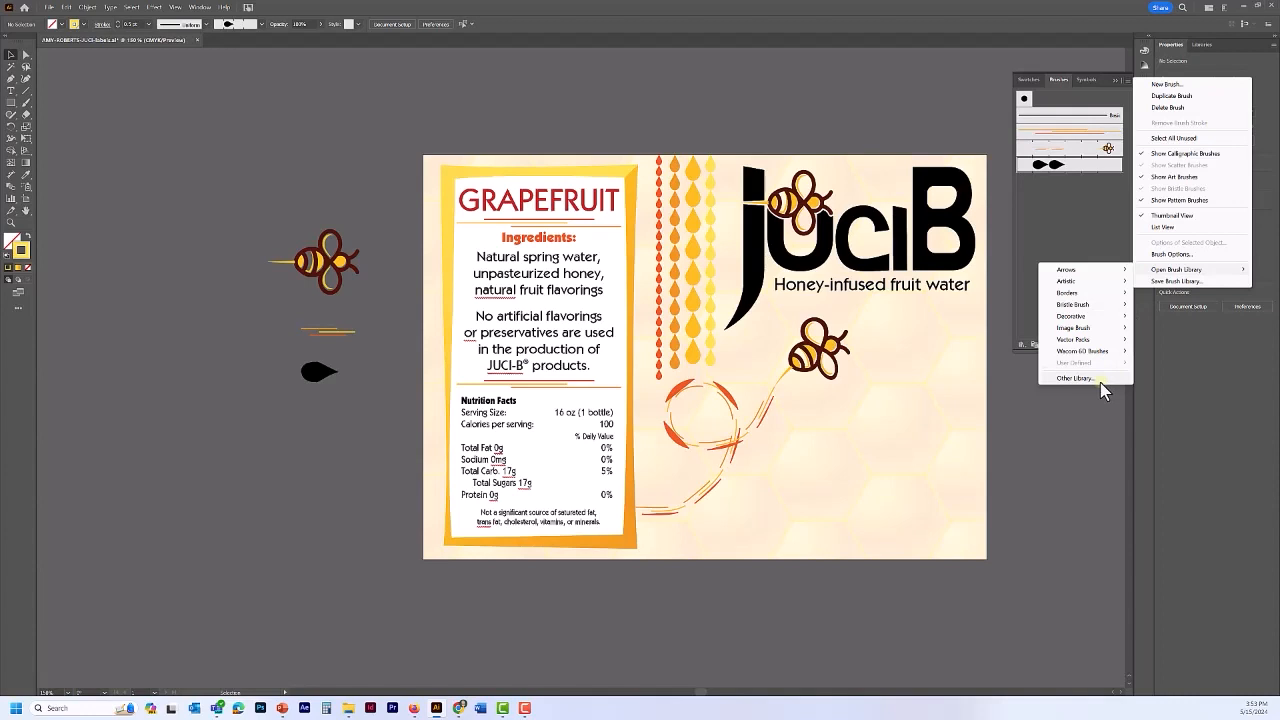
{"action": "left_click", "coordinate": [1076, 440]}
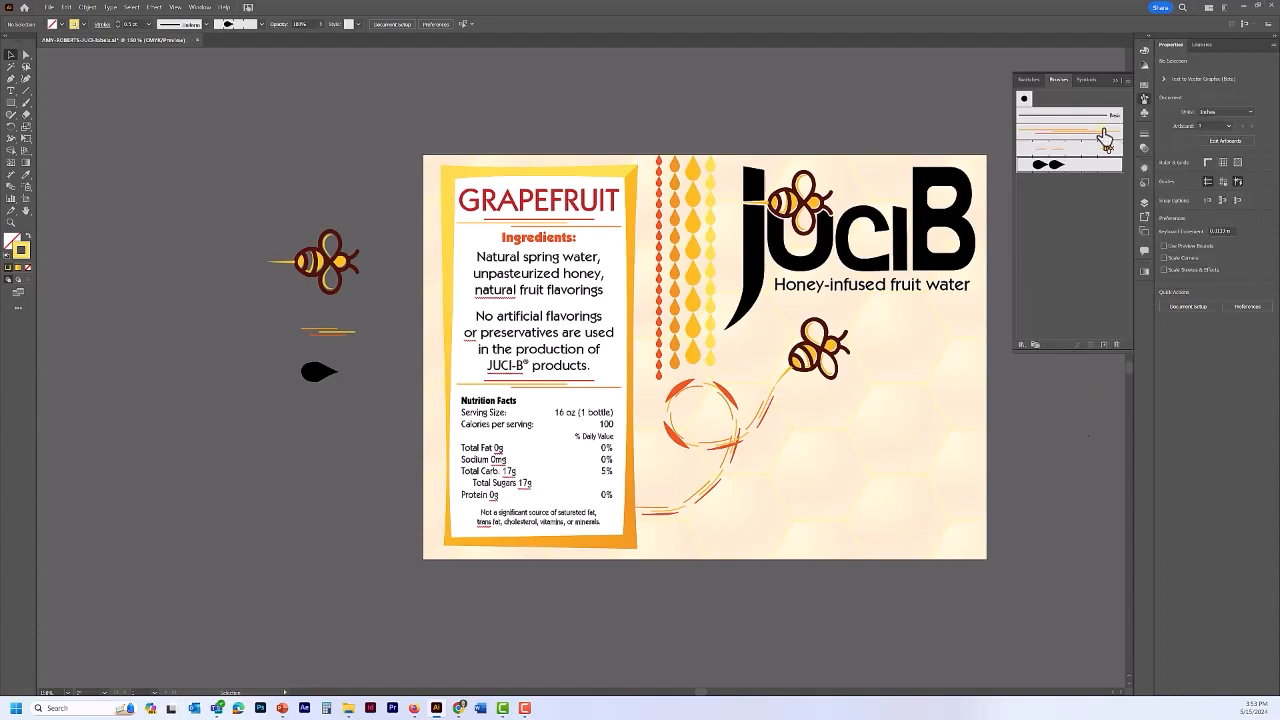
{"action": "left_click", "coordinate": [1143, 99]}
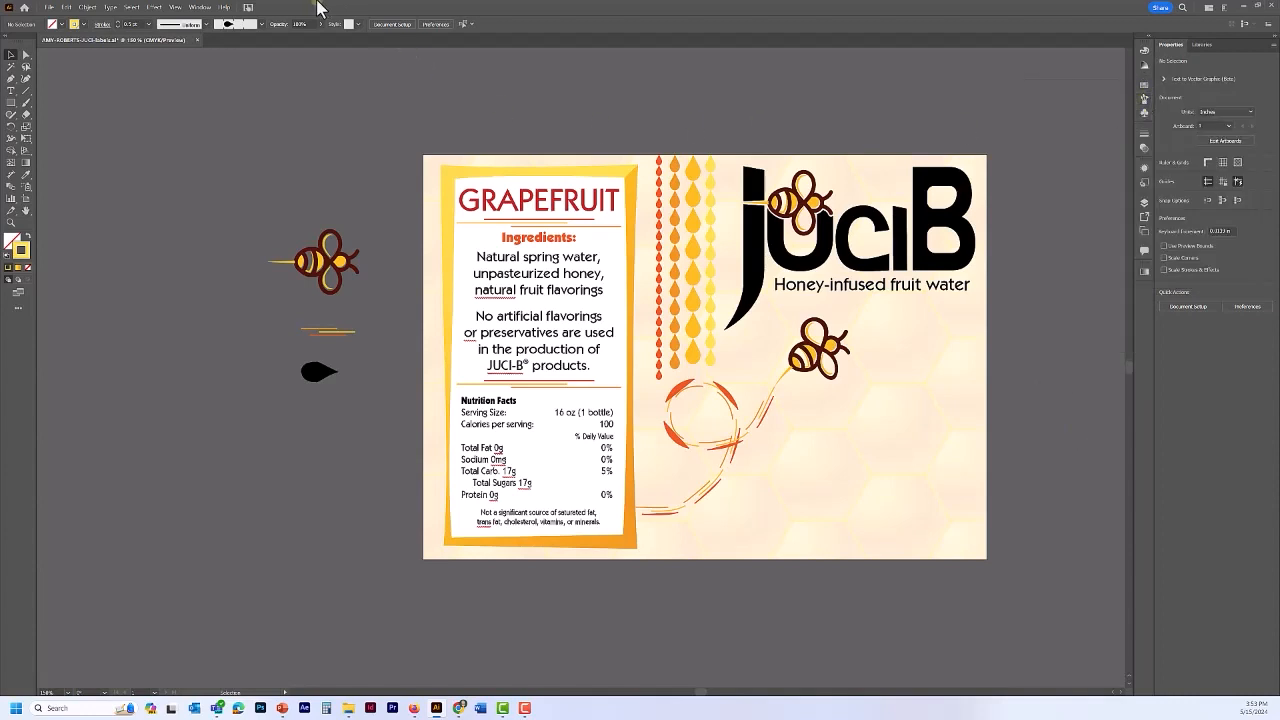
- Load the brush library file juci brushes.ai from the WIP folder inside !ARV 110
{"action": "left_click", "coordinate": [200, 8]}
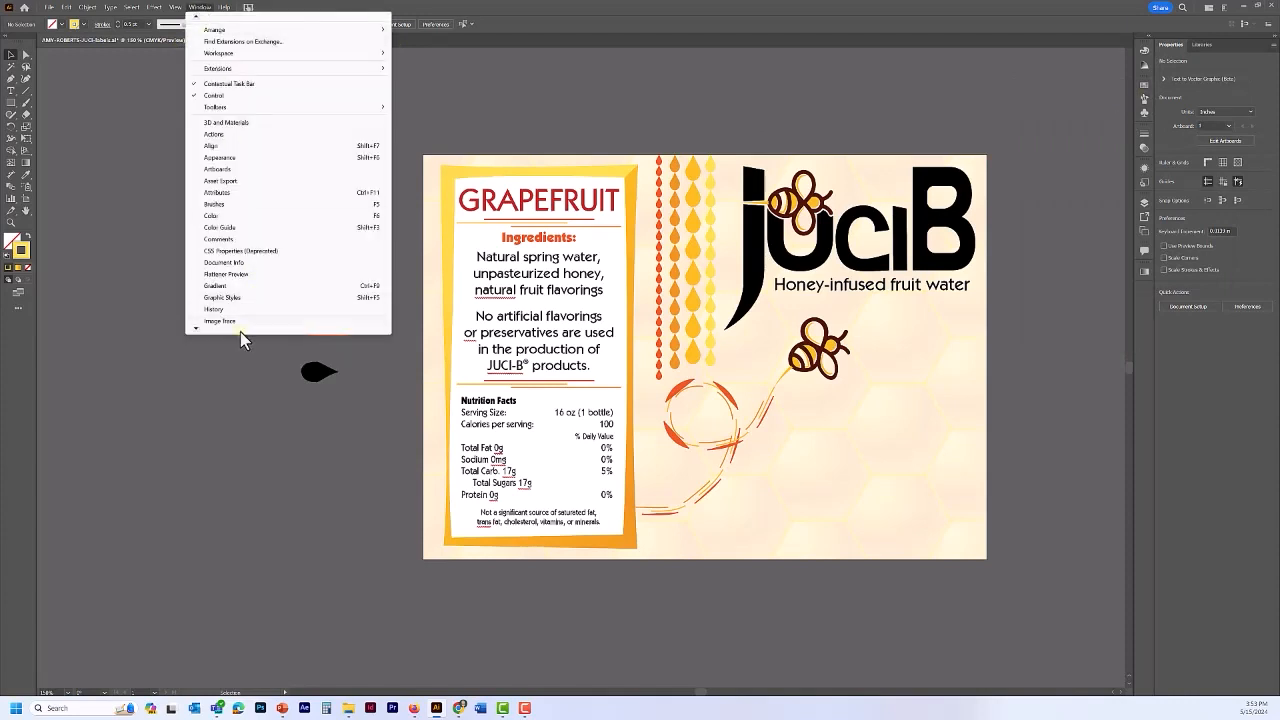
{"action": "mouse_move", "coordinate": [197, 333]}
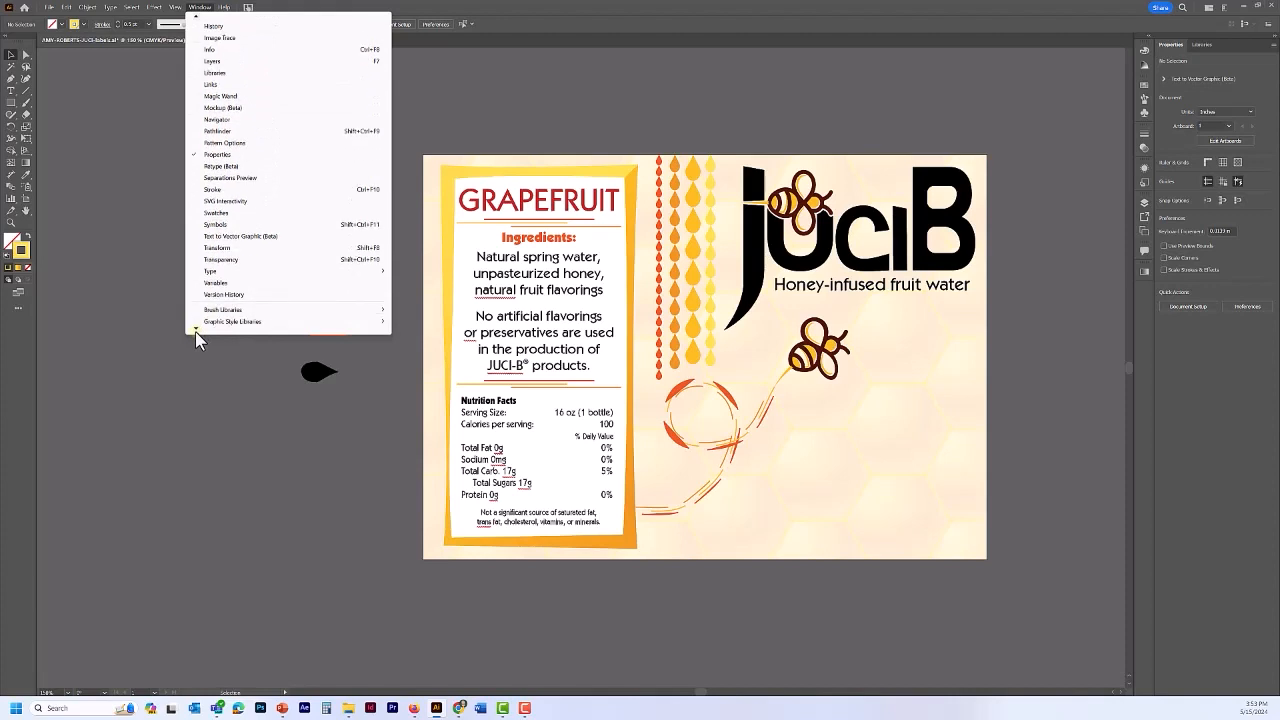
{"action": "mouse_move", "coordinate": [224, 271]}
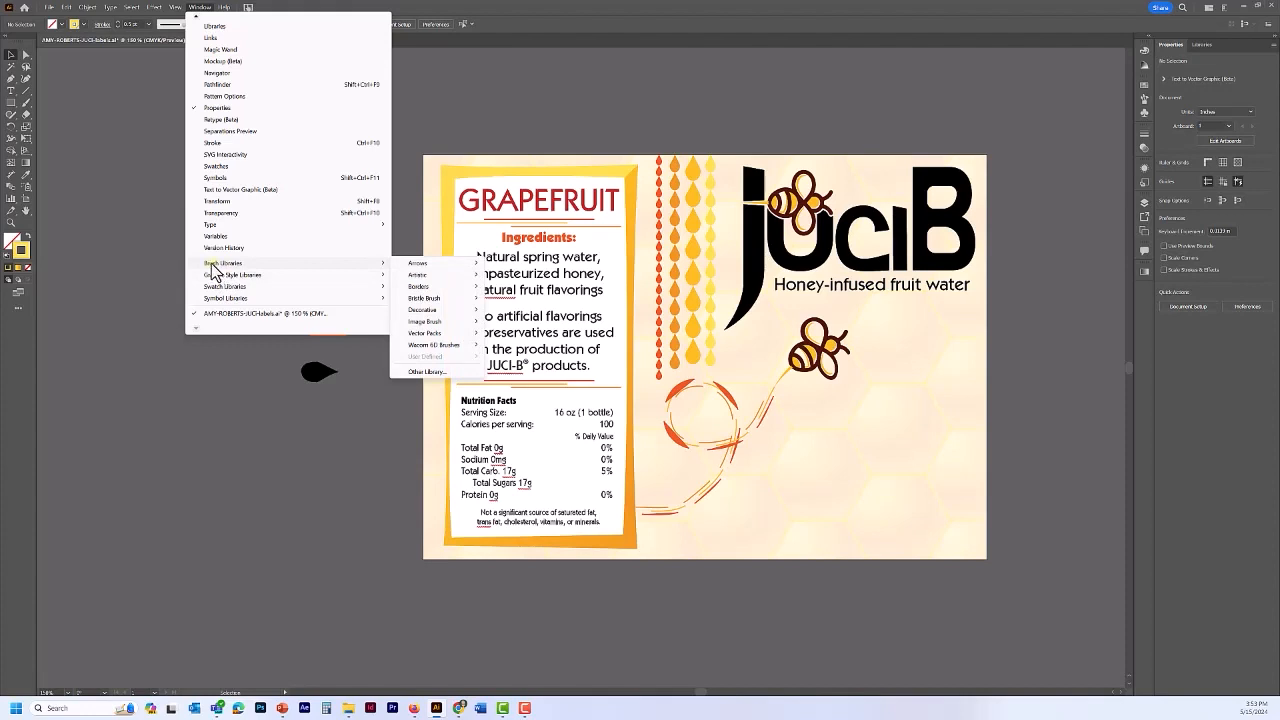
{"action": "left_click", "coordinate": [415, 371]}
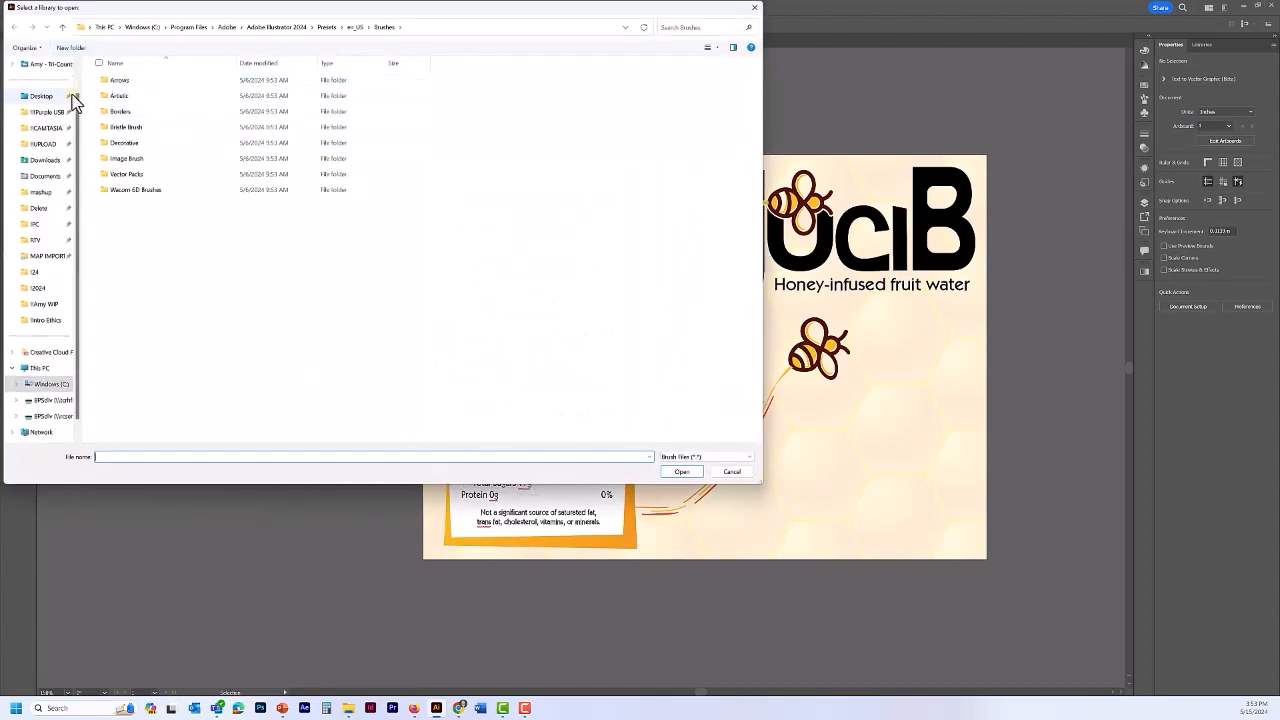
{"action": "left_click", "coordinate": [48, 112]}
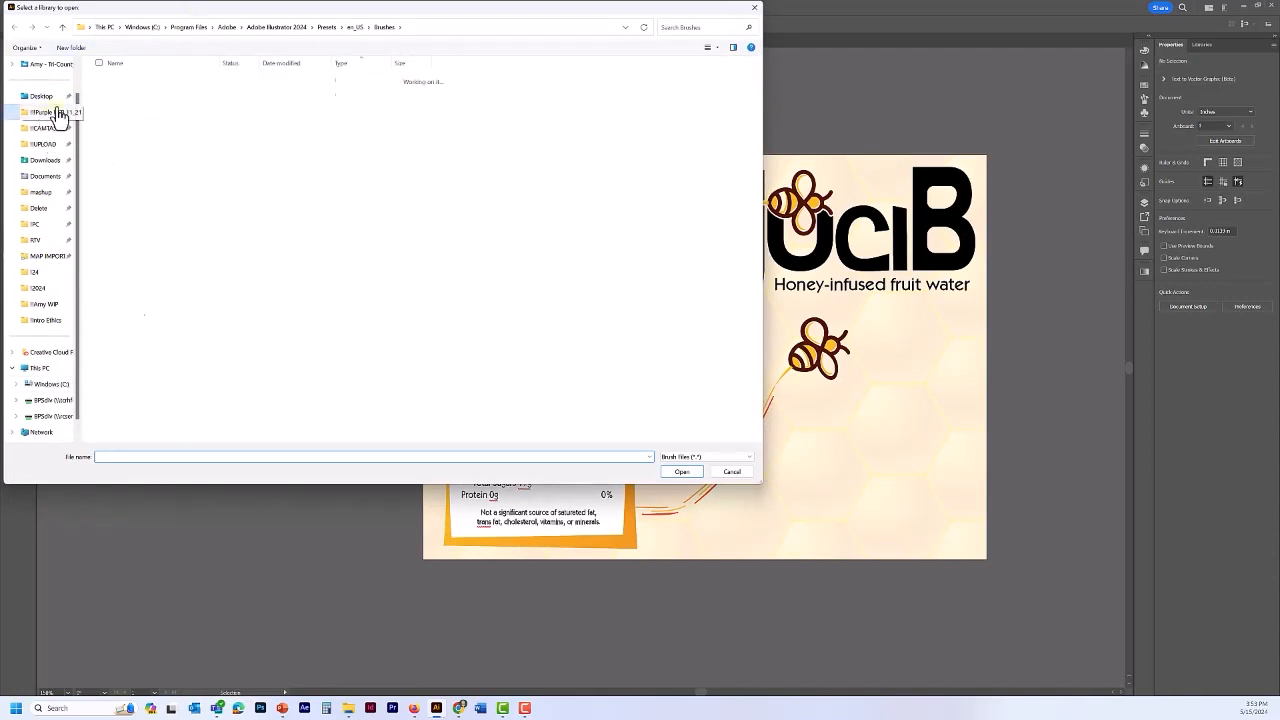
{"action": "double_click", "coordinate": [125, 87]}
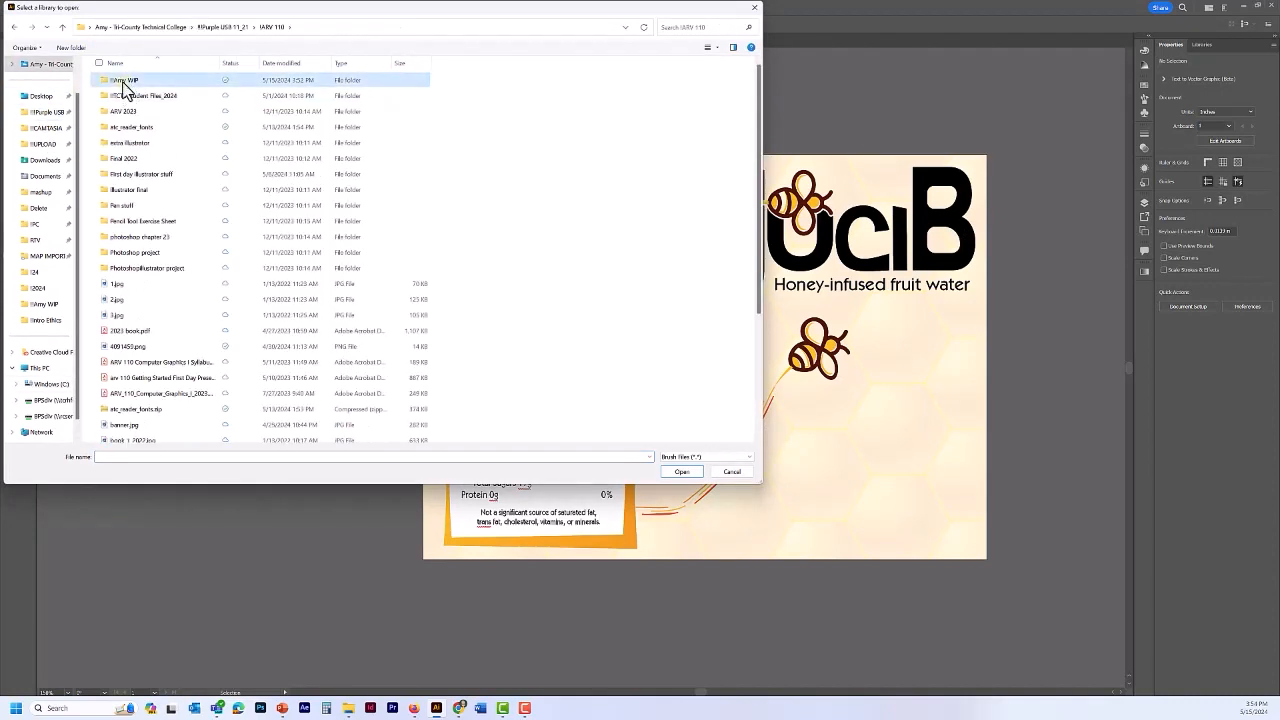
{"action": "double_click", "coordinate": [124, 88]}
{"action": "left_click", "coordinate": [123, 174]}
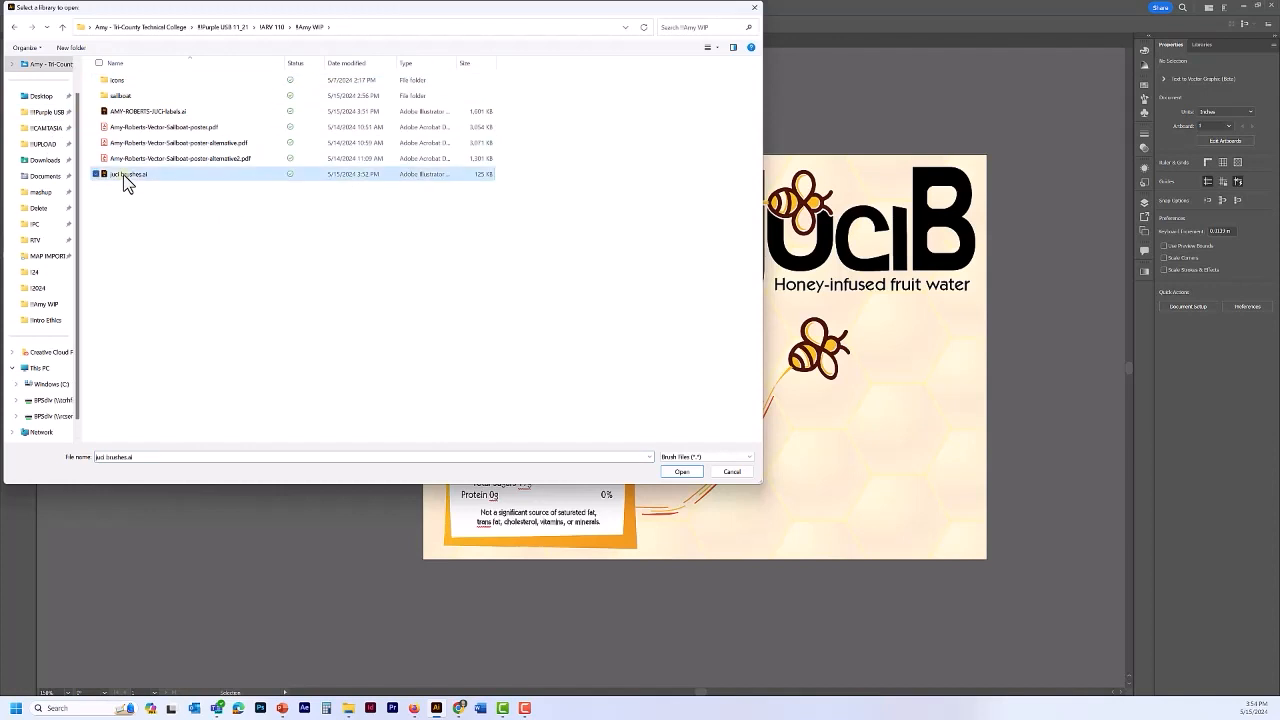
{"action": "left_click", "coordinate": [680, 472]}
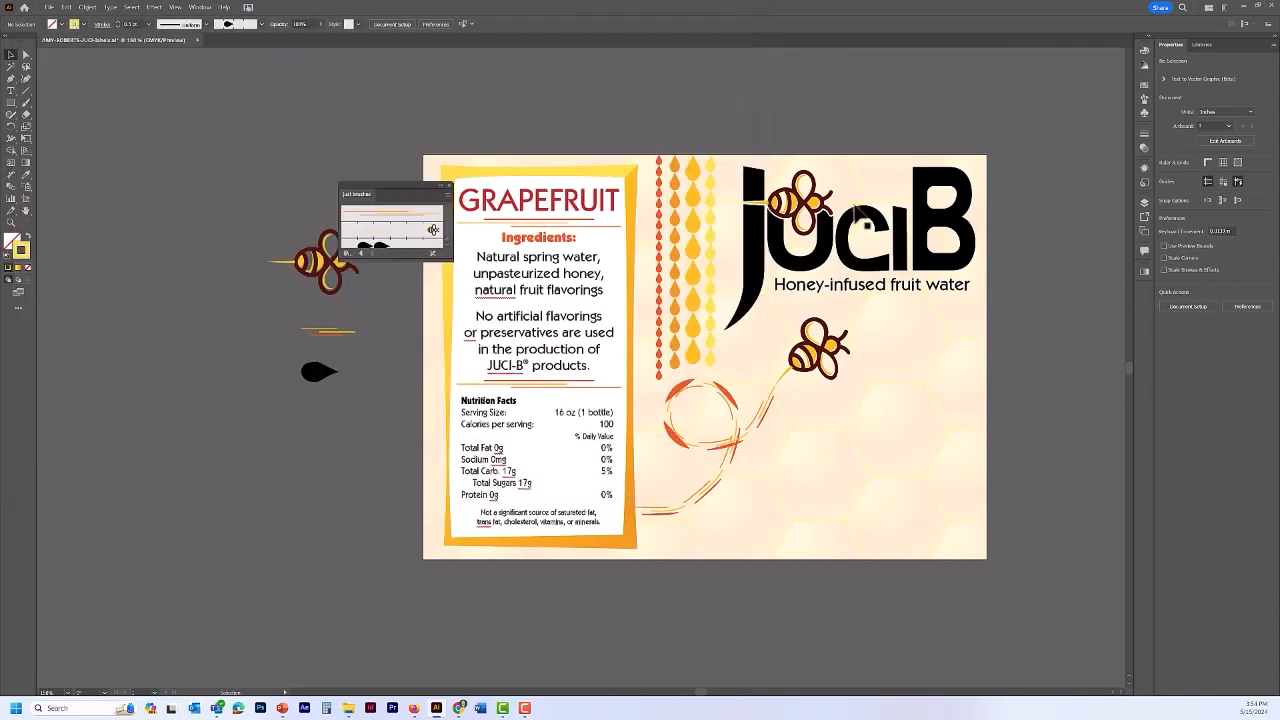
- Move the juci brushes library beside the artboard's upper right corner and enlarge it to show every brush
{"action": "mouse_move", "coordinate": [355, 195]}
{"action": "left_mouse_down"}
{"action": "mouse_move", "coordinate": [988, 153]}
{"action": "mouse_move", "coordinate": [1021, 97]}
{"action": "left_mouse_up"}
{"action": "left_click_drag", "start_coordinate": [1043, 157], "coordinate": [1040, 232]}
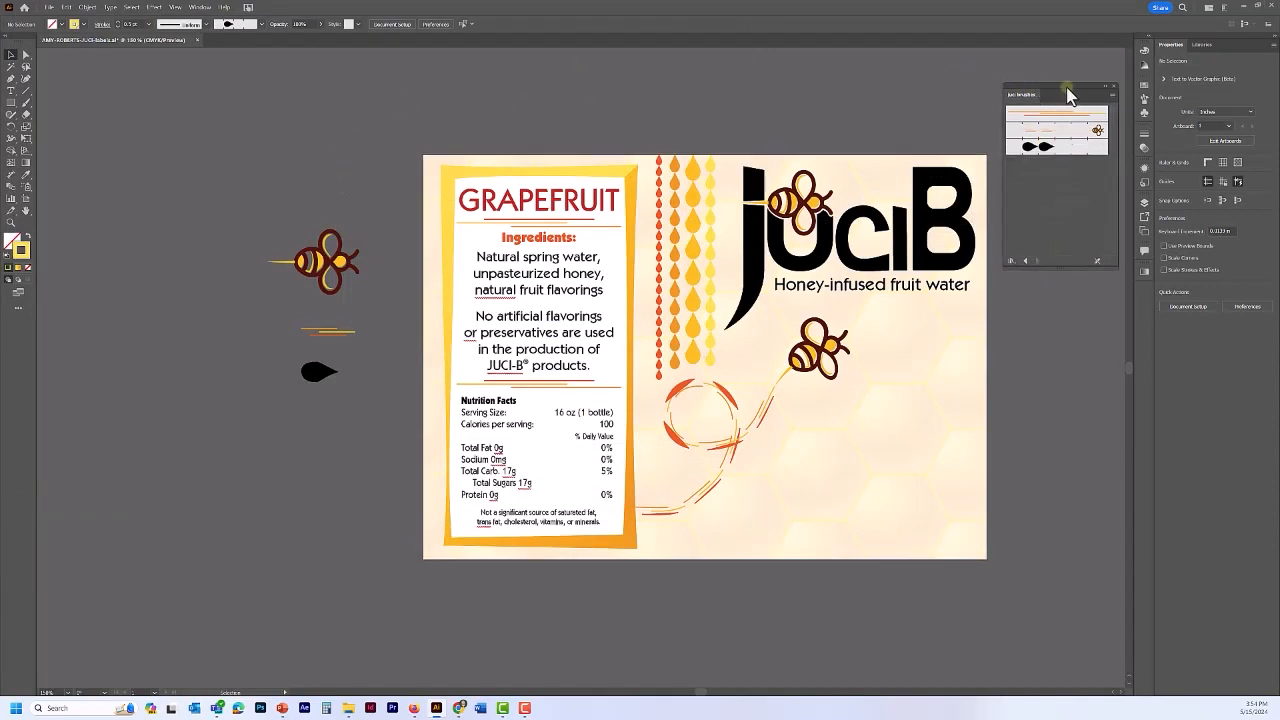
{"action": "left_click_drag", "start_coordinate": [1066, 94], "coordinate": [1060, 70]}
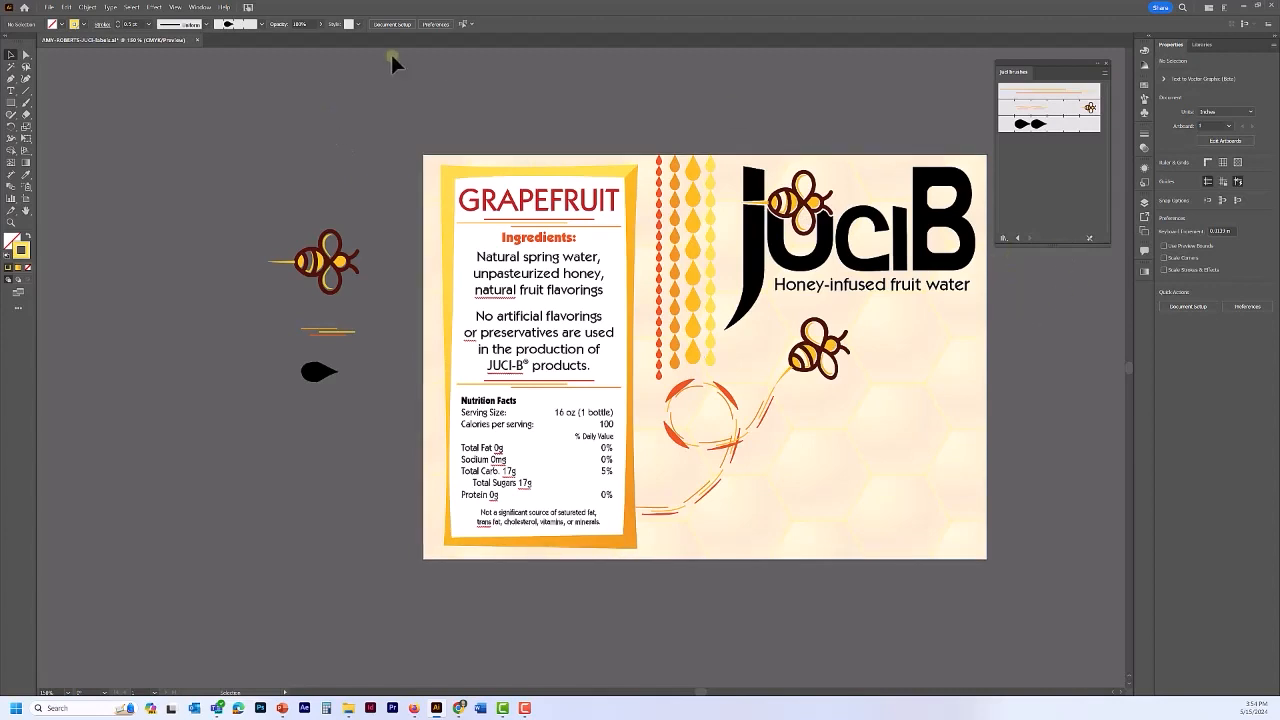
- Show the Symbols panel and move the juci brushes library below it
{"action": "left_click", "coordinate": [200, 7]}
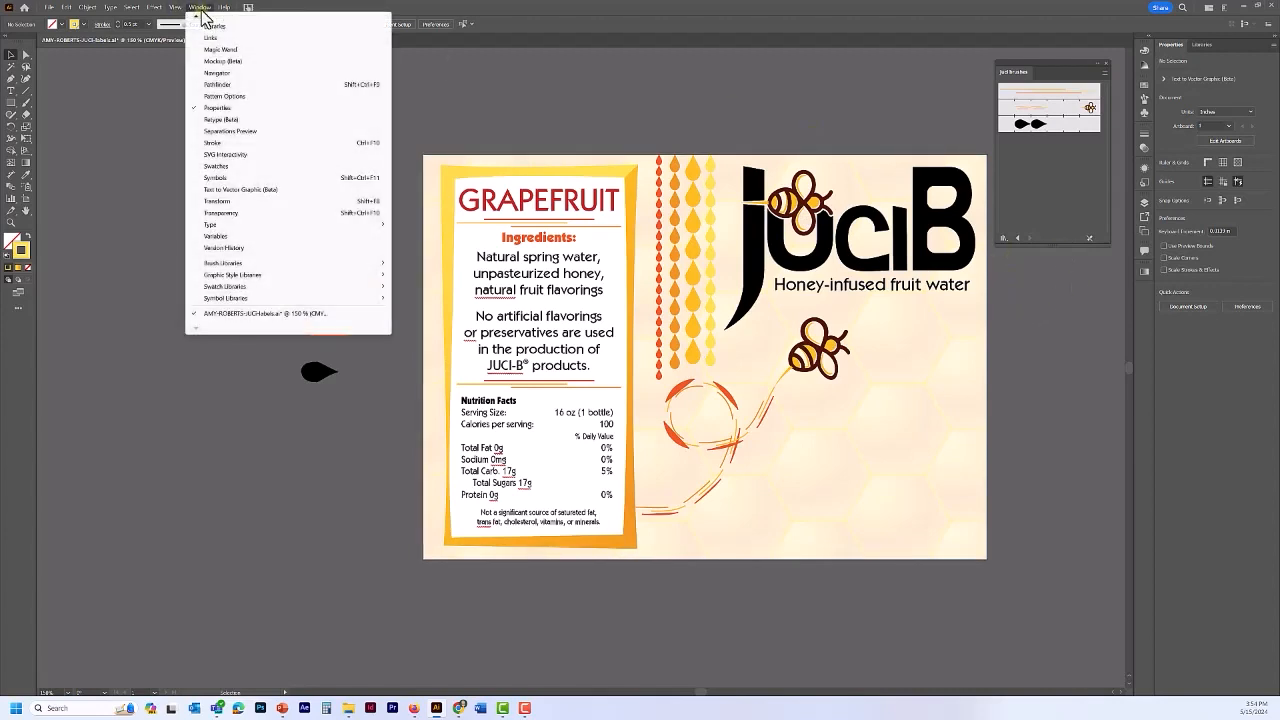
{"action": "left_click", "coordinate": [215, 178]}
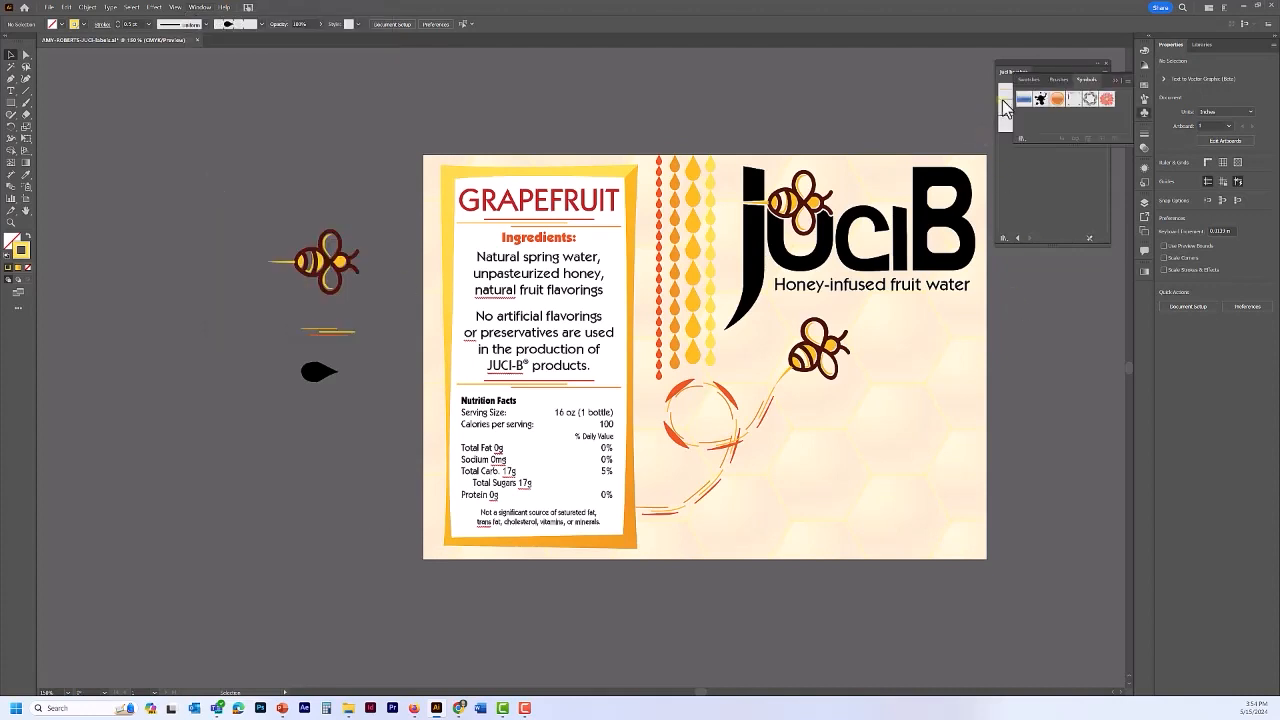
{"action": "left_click_drag", "start_coordinate": [1059, 66], "coordinate": [1065, 198]}
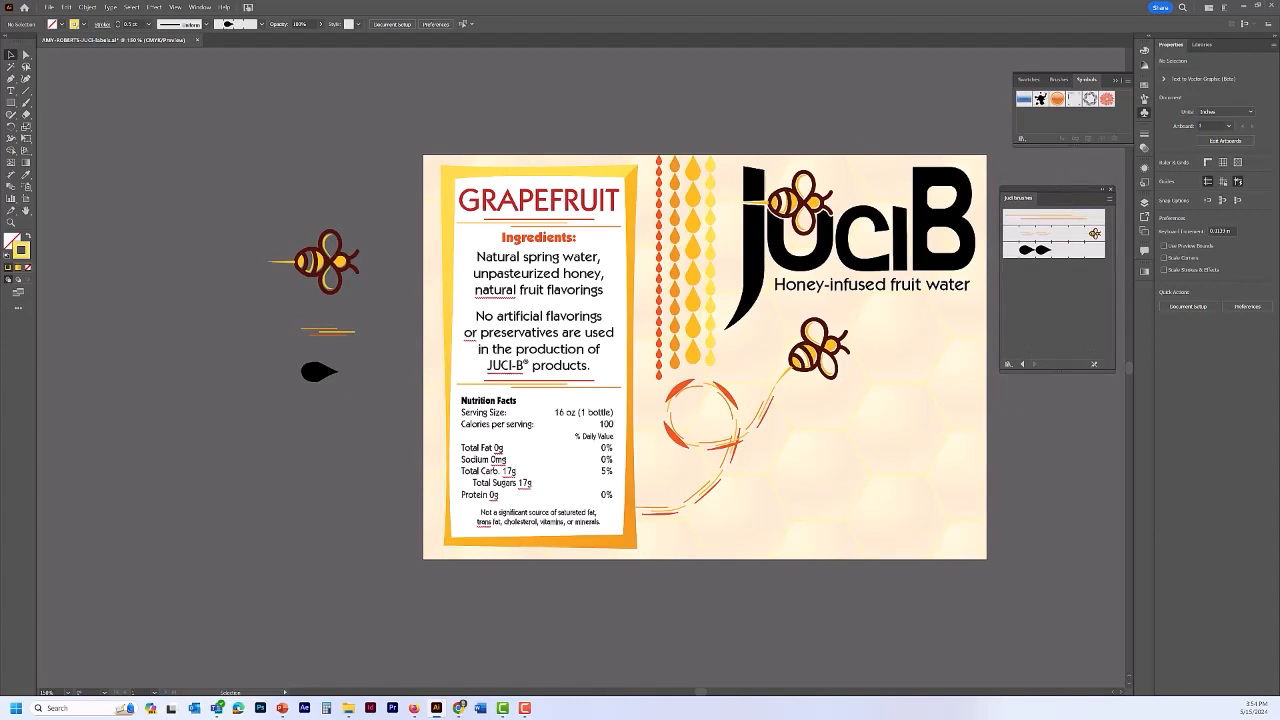
{"action": "left_click_drag", "start_coordinate": [1065, 198], "coordinate": [1070, 341]}
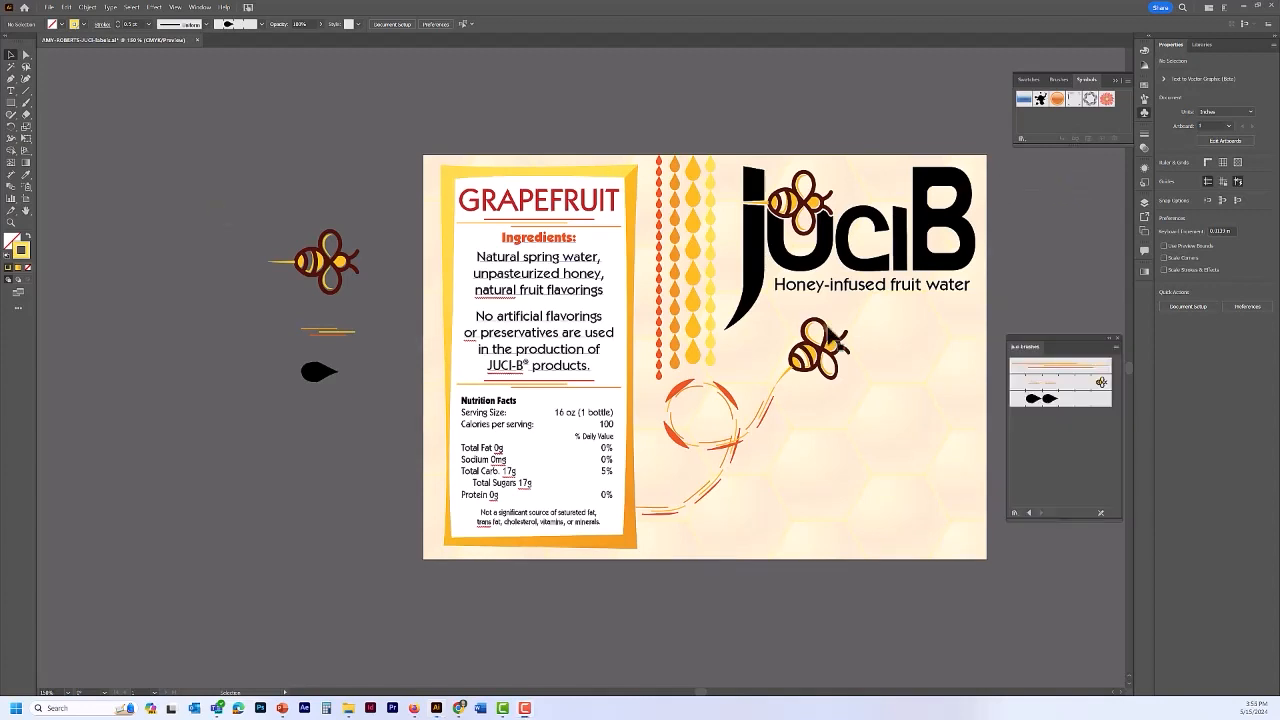
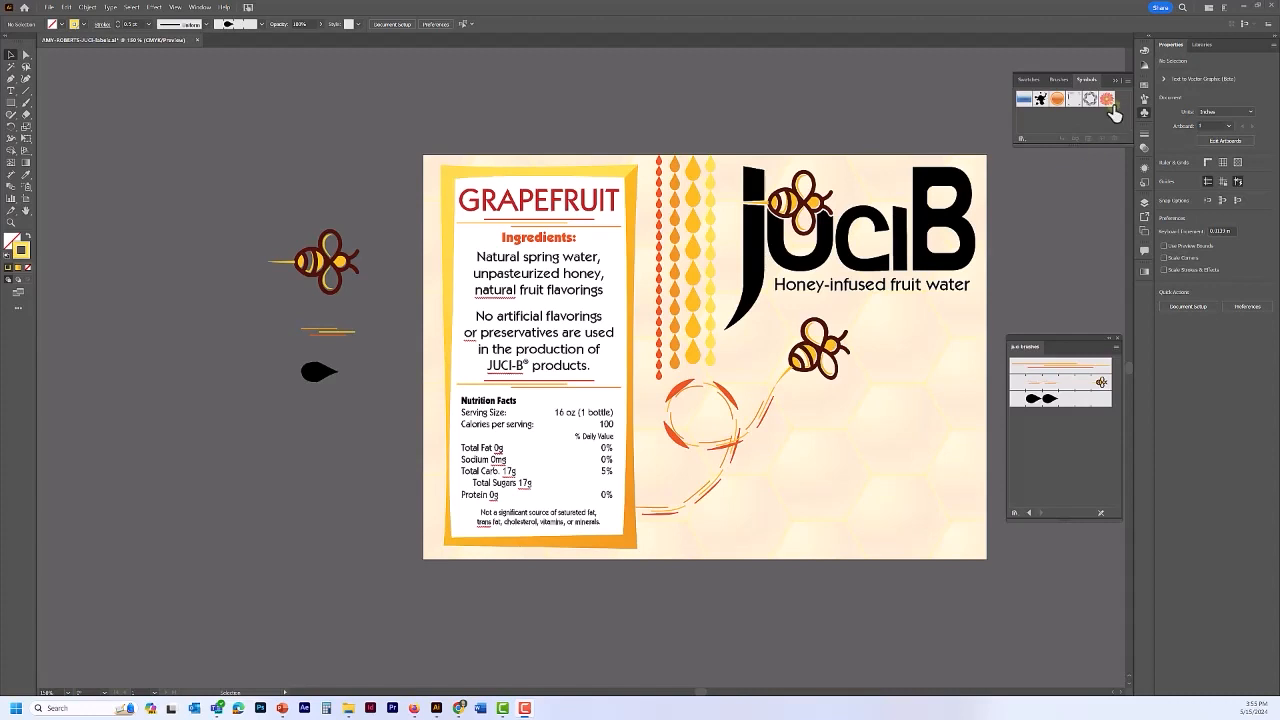
- Create a new symbol named "juci logo" from the JuciB logo group with its tagline
{"action": "left_click", "coordinate": [1057, 121]}
{"action": "left_click", "coordinate": [924, 234]}
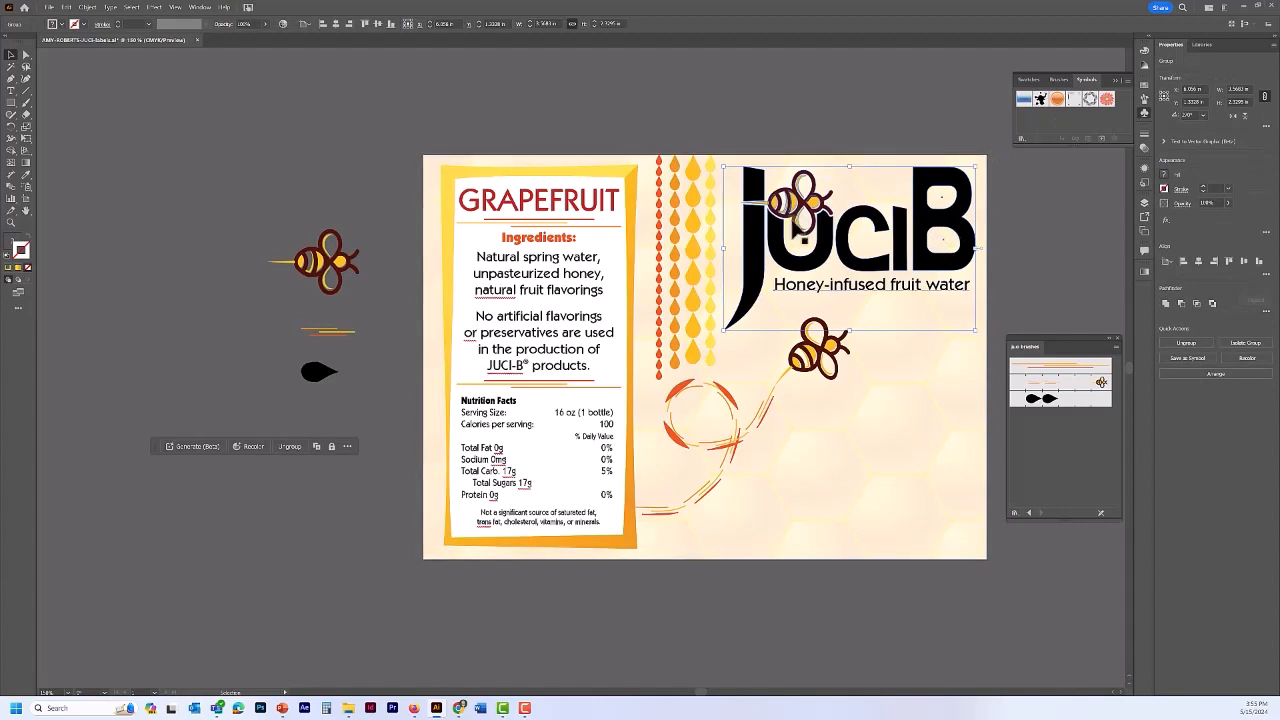
{"action": "left_click", "coordinate": [1101, 140]}
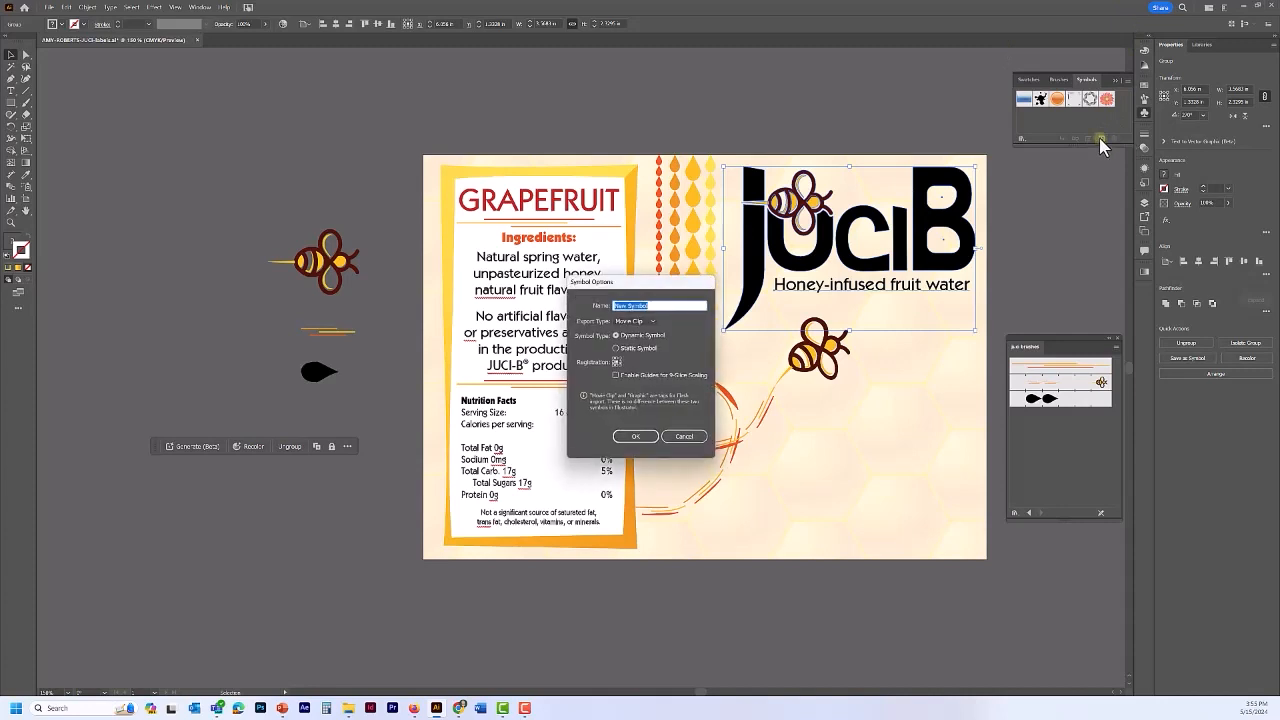
{"action": "type", "text": "Juci logo"}
{"action": "left_click", "coordinate": [640, 437]}
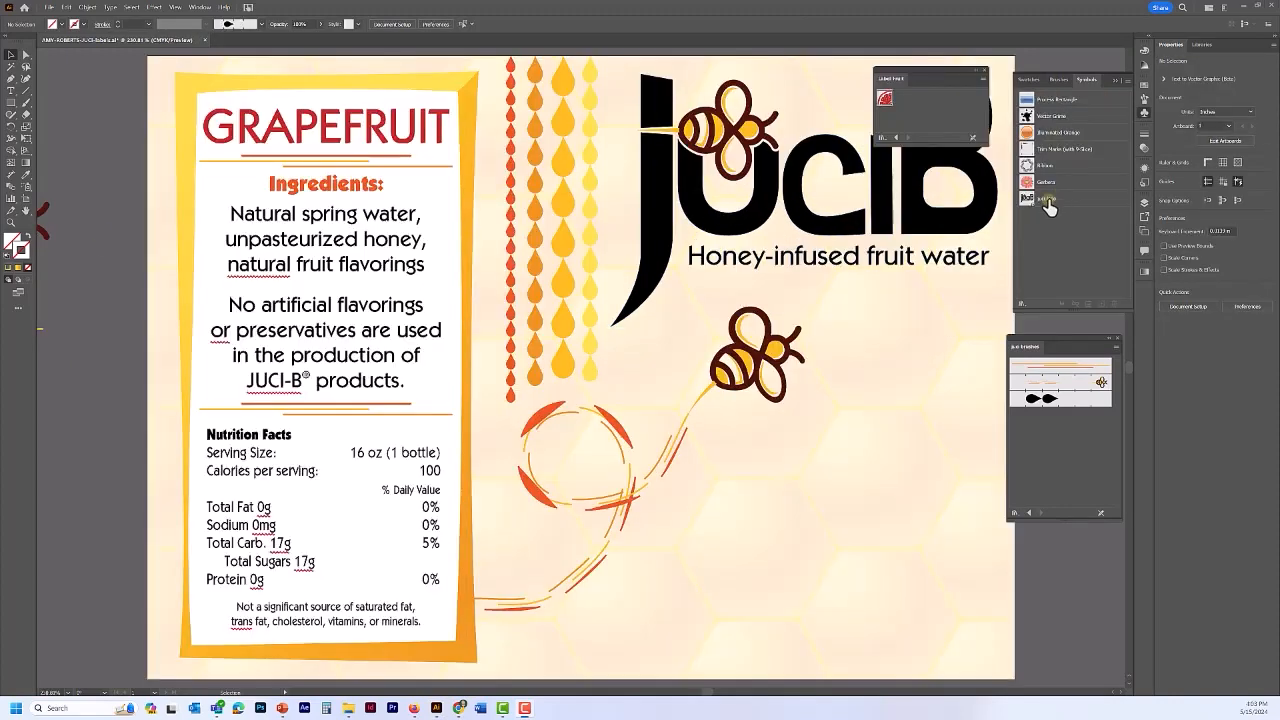
- Create a new symbol named "text-grapefruit" from the grapefruit label's text group
{"action": "left_click", "coordinate": [351, 134]}
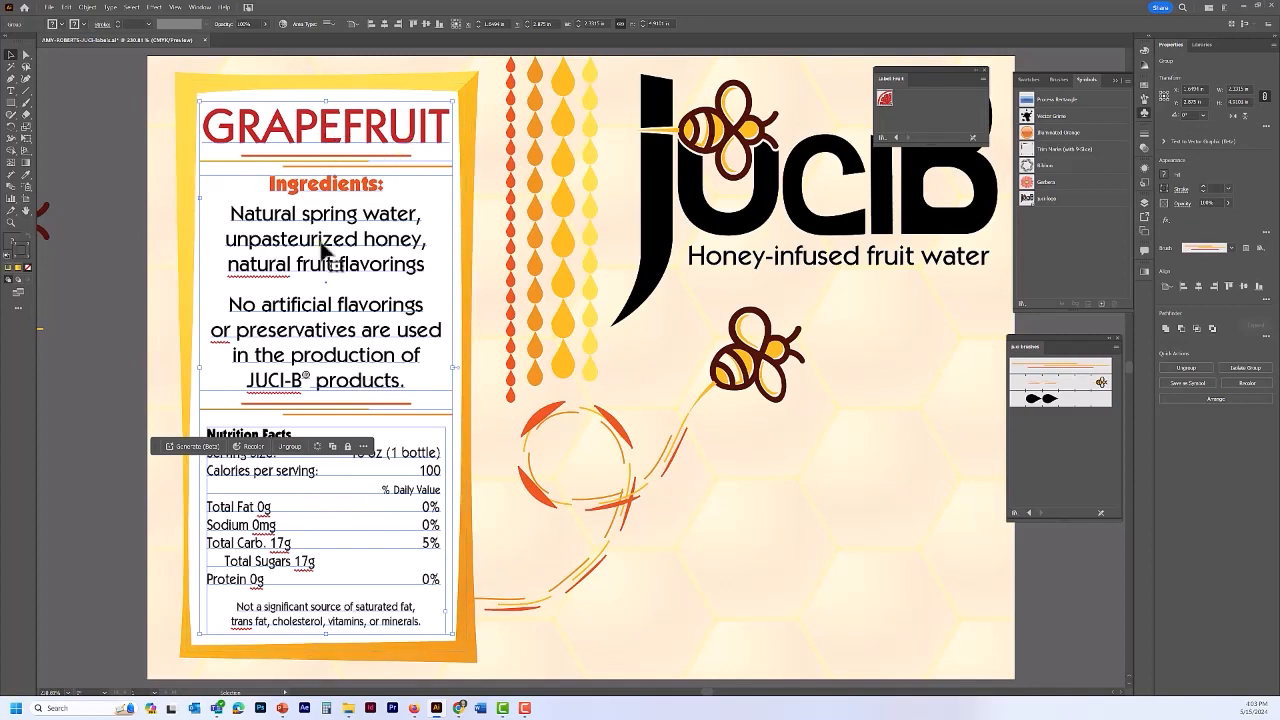
{"action": "left_click", "coordinate": [1102, 305]}
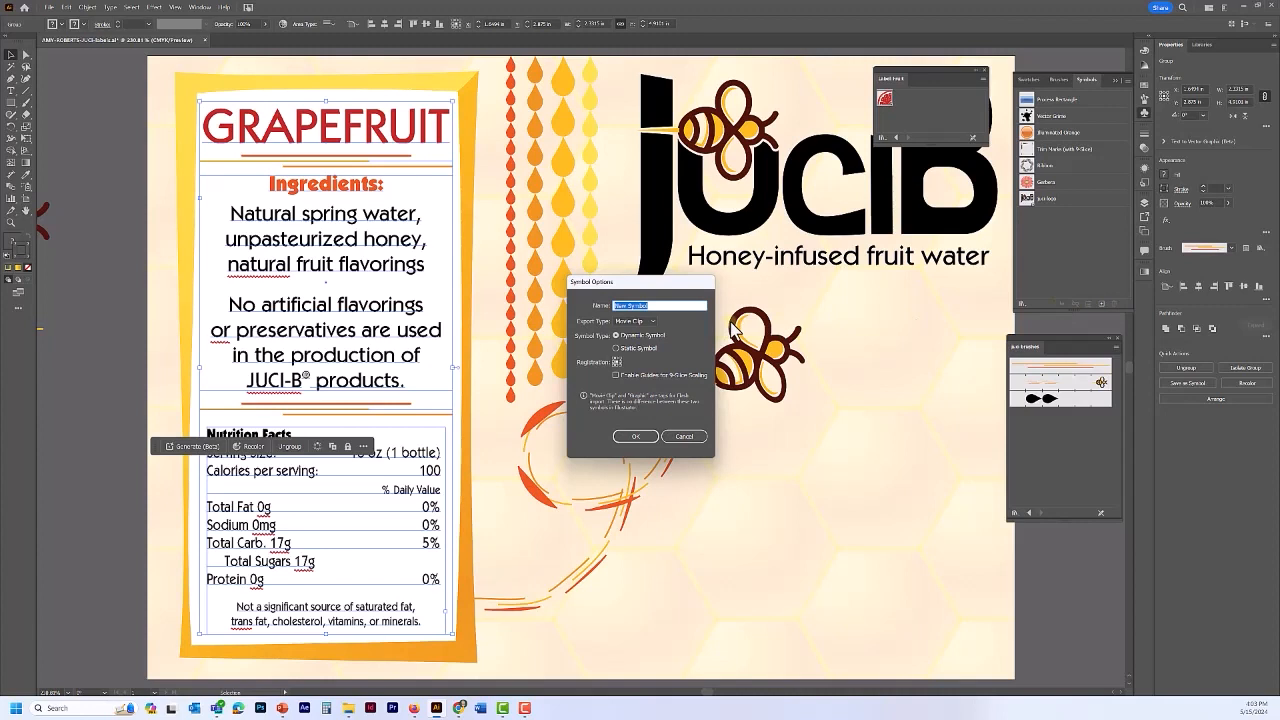
{"action": "type", "text": "Title-grapefruit"}
{"action": "left_click", "coordinate": [647, 439]}
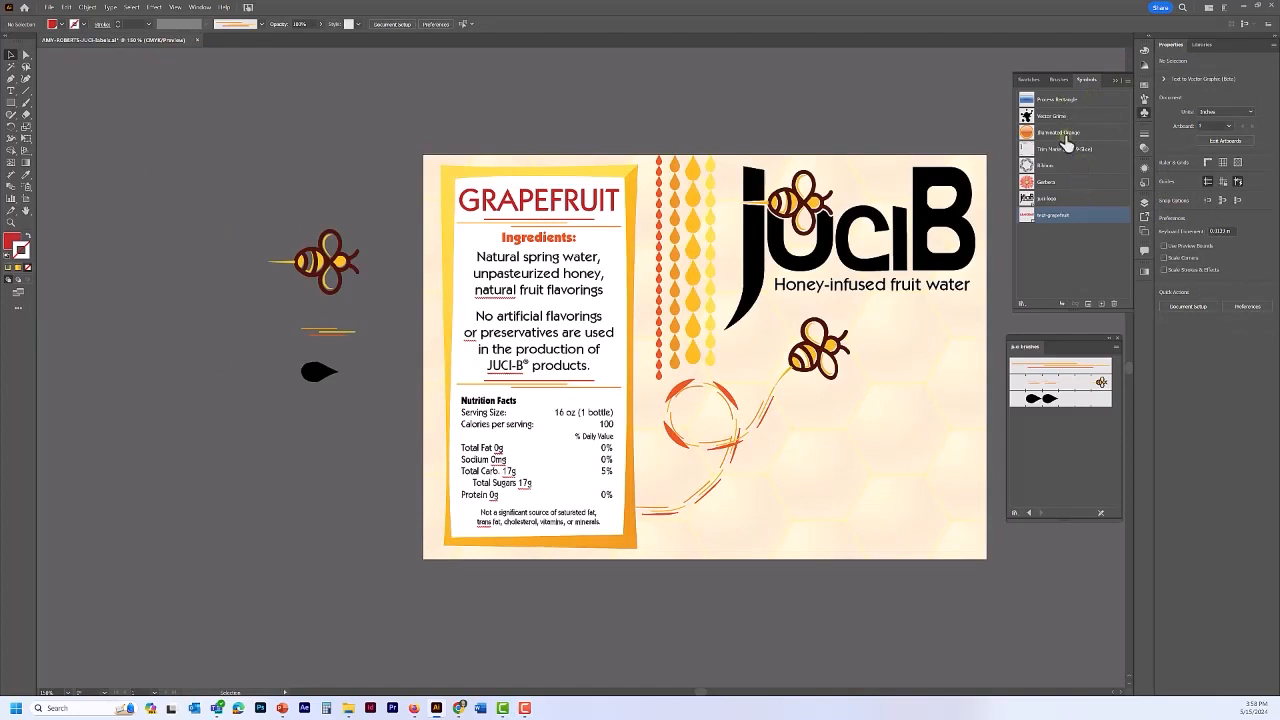
- Select all unused symbols and delete them from the document
{"action": "left_click", "coordinate": [1127, 80]}
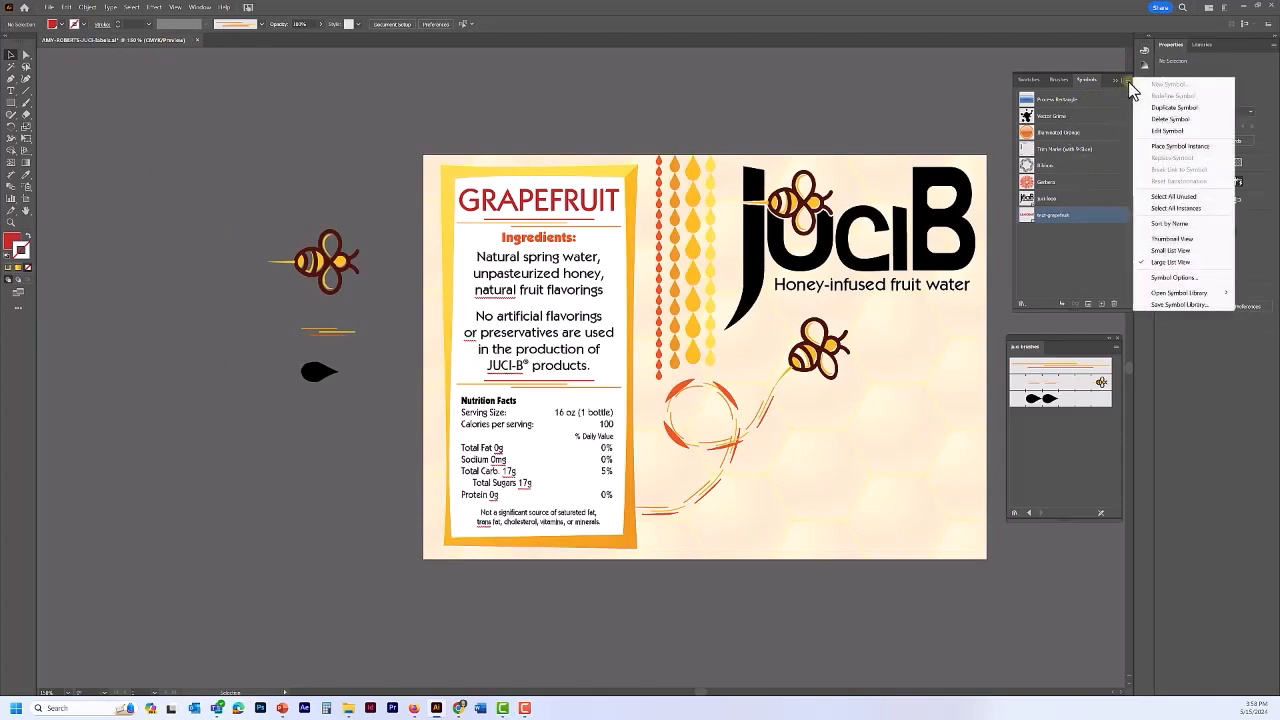
{"action": "left_click", "coordinate": [1172, 197]}
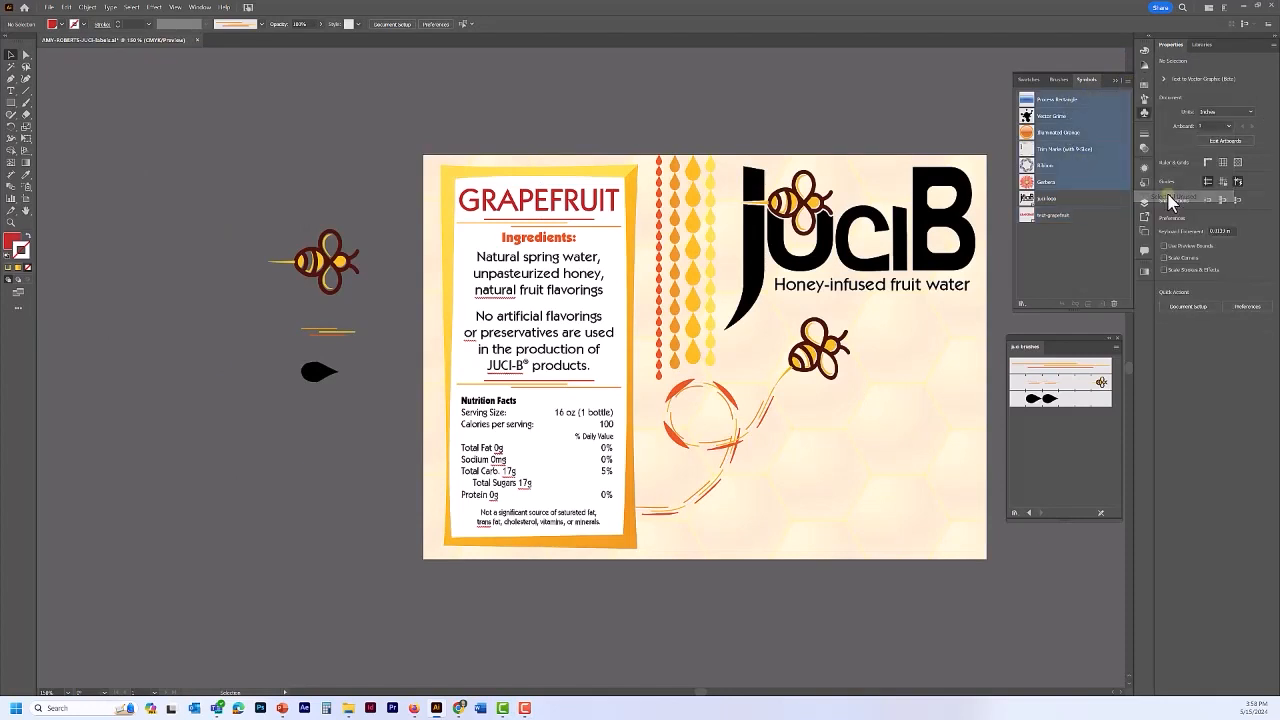
{"action": "left_click", "coordinate": [1112, 304]}
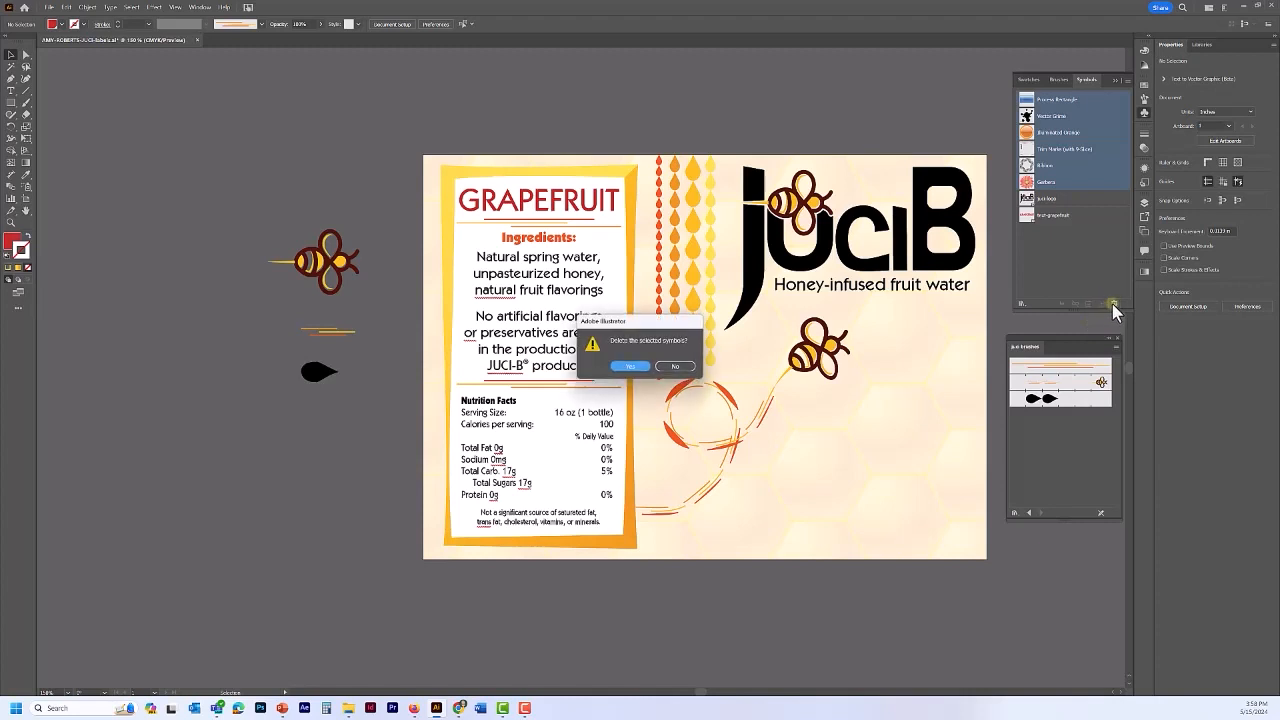
{"action": "left_click", "coordinate": [633, 368]}
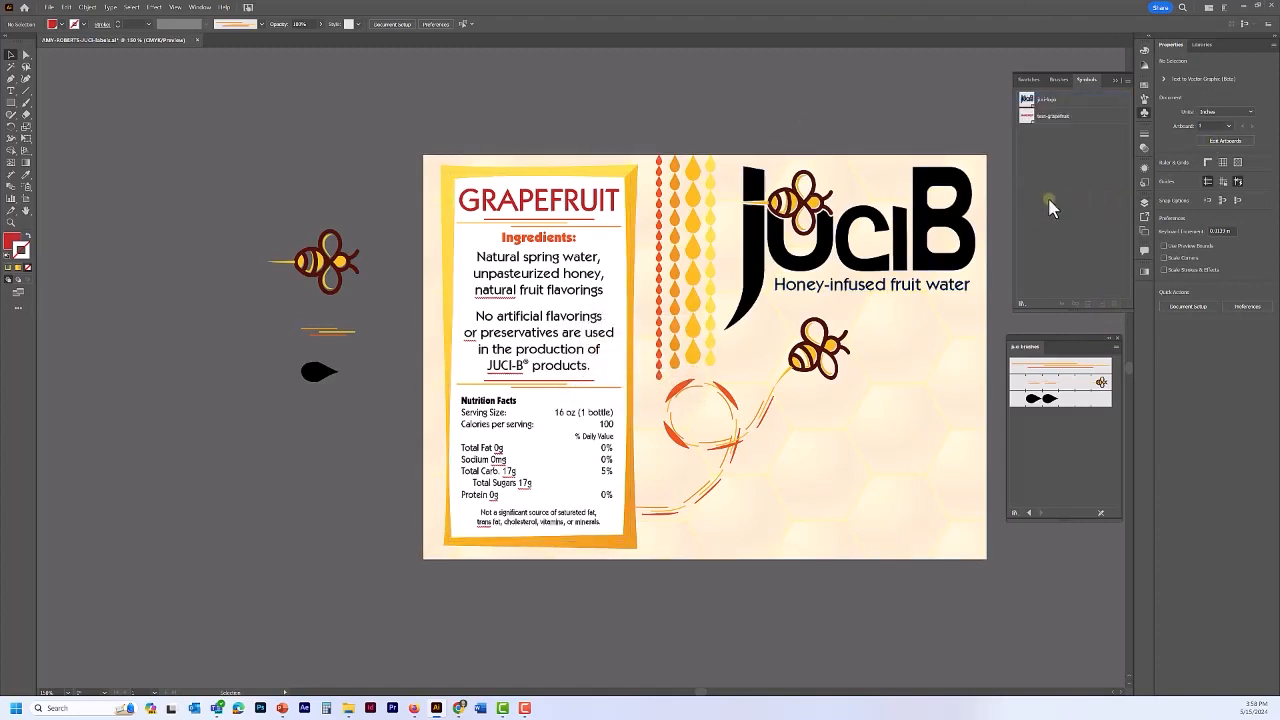
- Open the file browser for loading a symbol library that is not among the presets
{"action": "left_click", "coordinate": [1040, 120]}
{"action": "left_click", "coordinate": [1127, 81]}
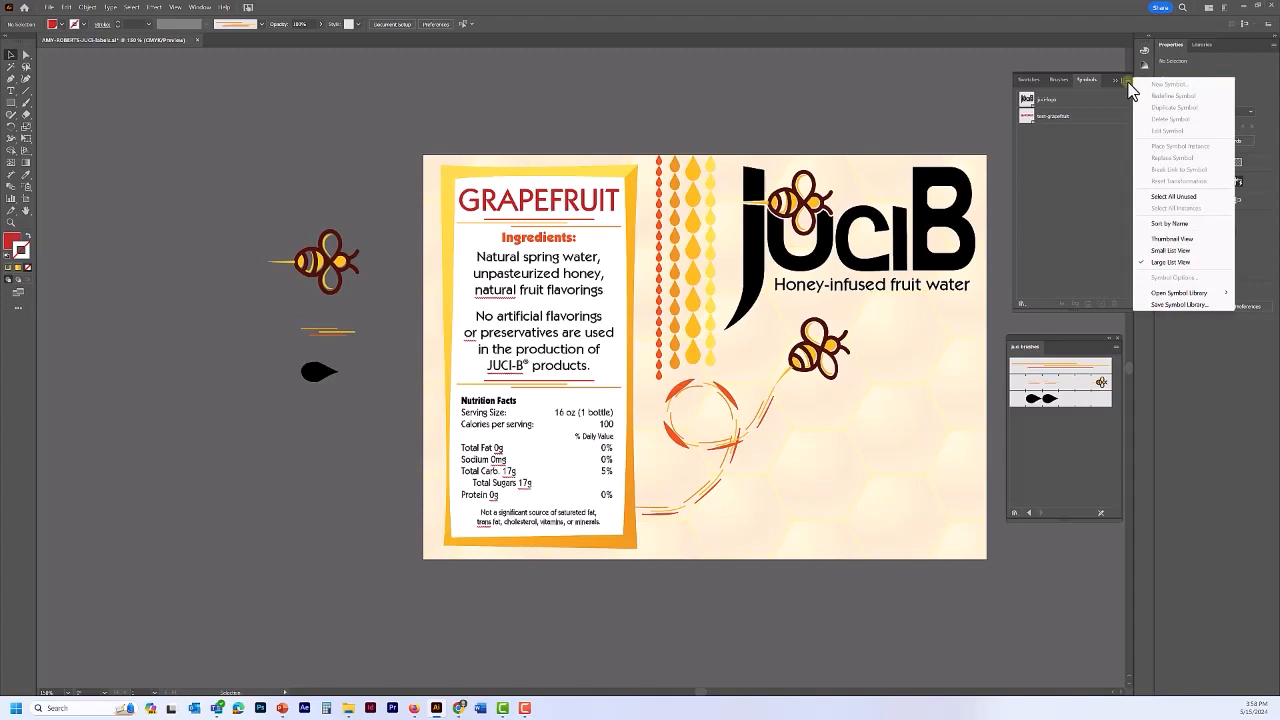
{"action": "left_click", "coordinate": [1128, 83]}
{"action": "left_click", "coordinate": [1128, 82]}
{"action": "mouse_move", "coordinate": [1166, 299]}
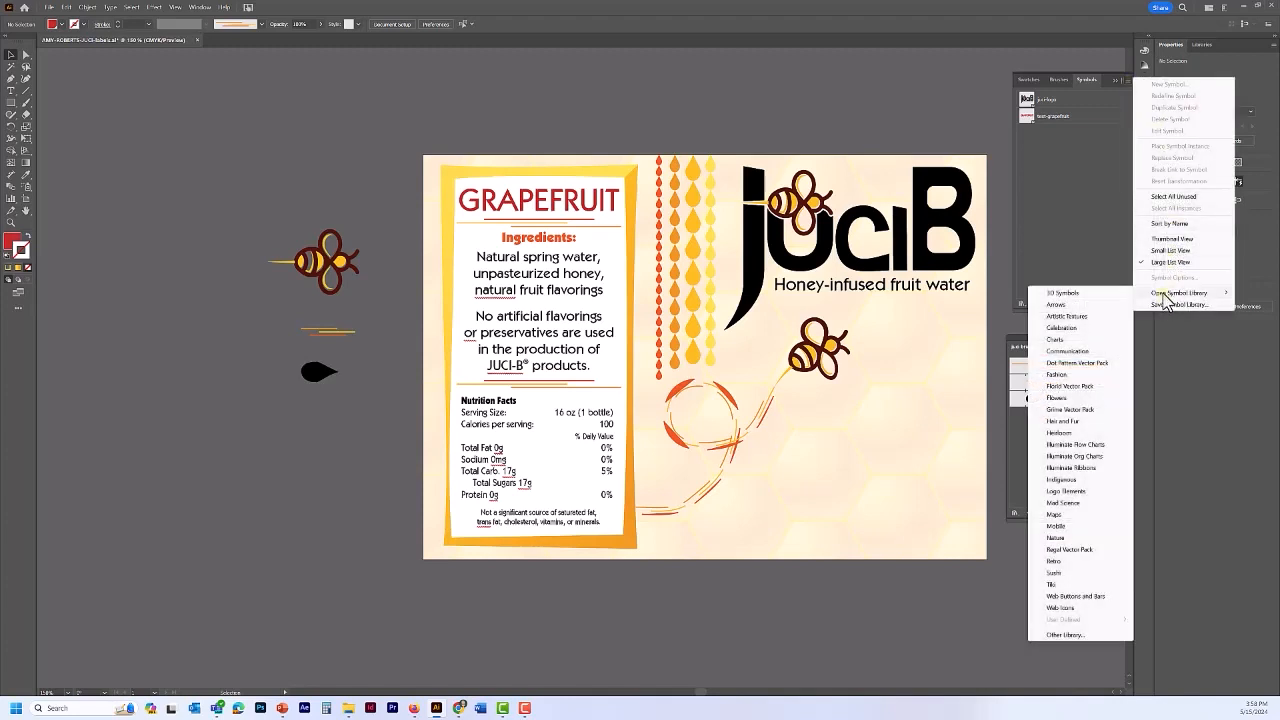
{"action": "left_click", "coordinate": [1059, 634]}
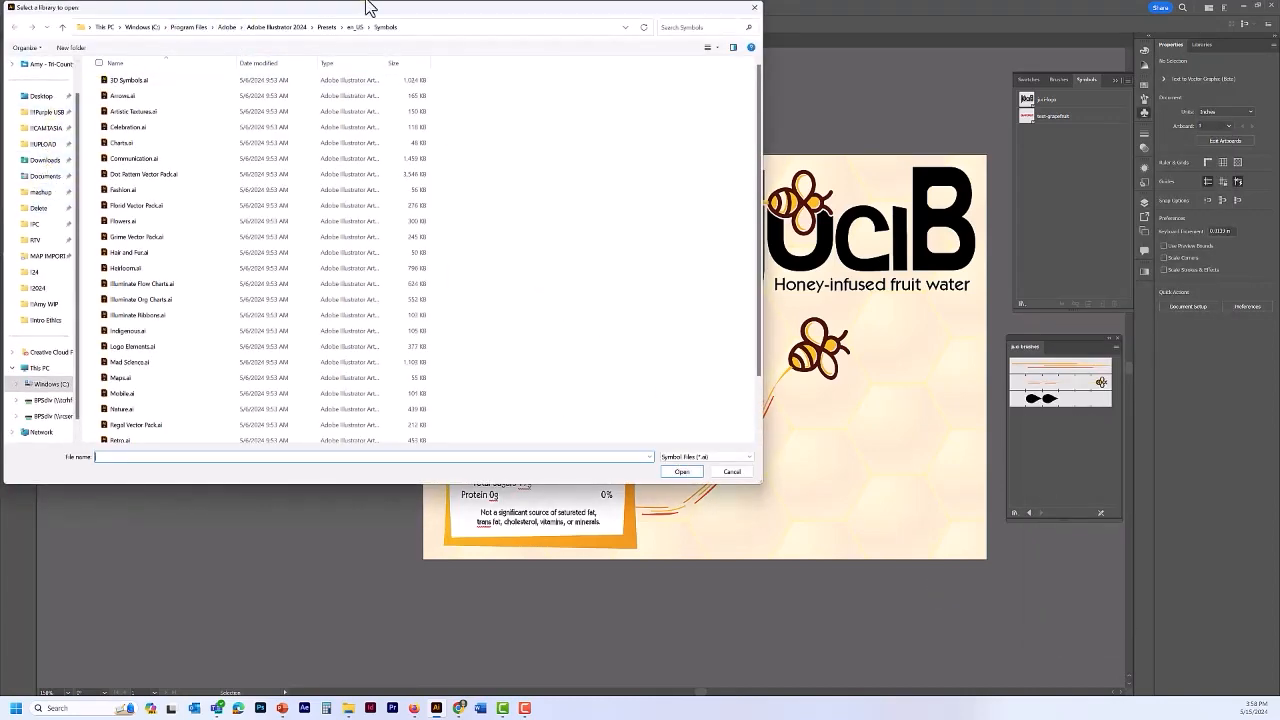
- Load Label-Fruit.ai from the Juice folder of the student files as a symbol library and move it beside the Symbols panel
{"action": "scroll", "coordinate": [34, 130], "scroll_direction": "up", "scroll_amount": 1}
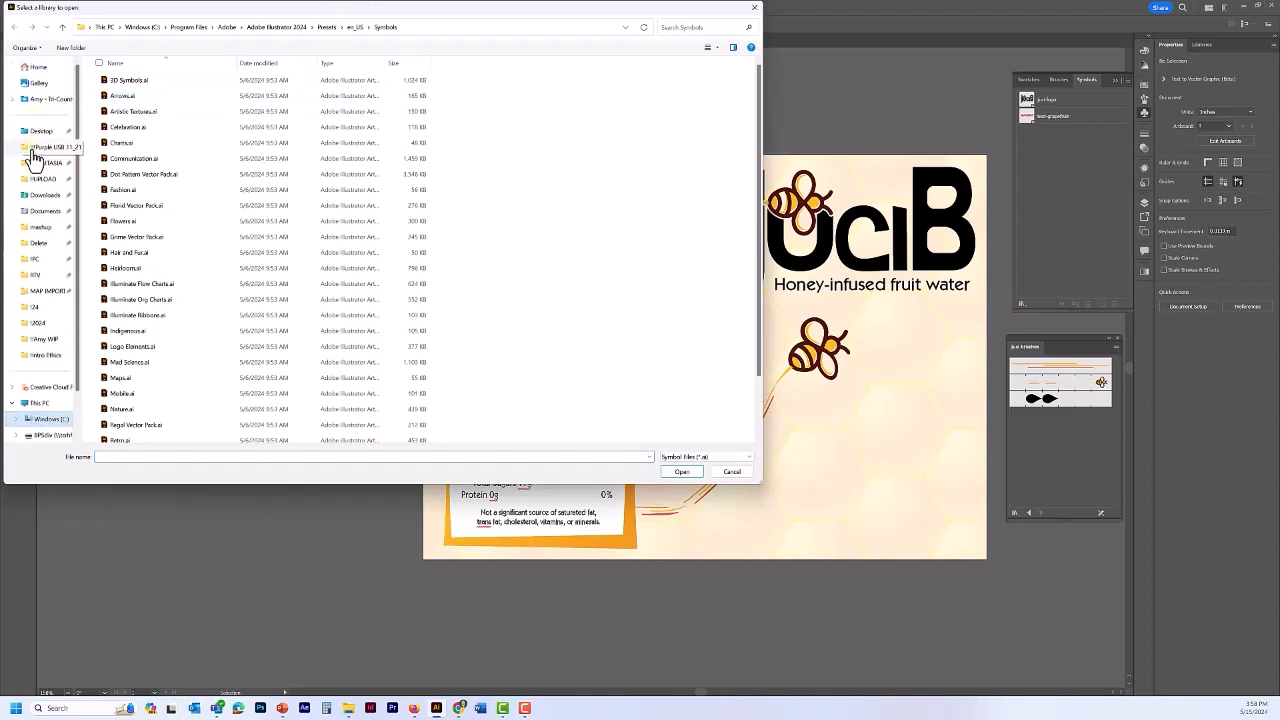
{"action": "left_click", "coordinate": [32, 155]}
{"action": "double_click", "coordinate": [126, 84]}
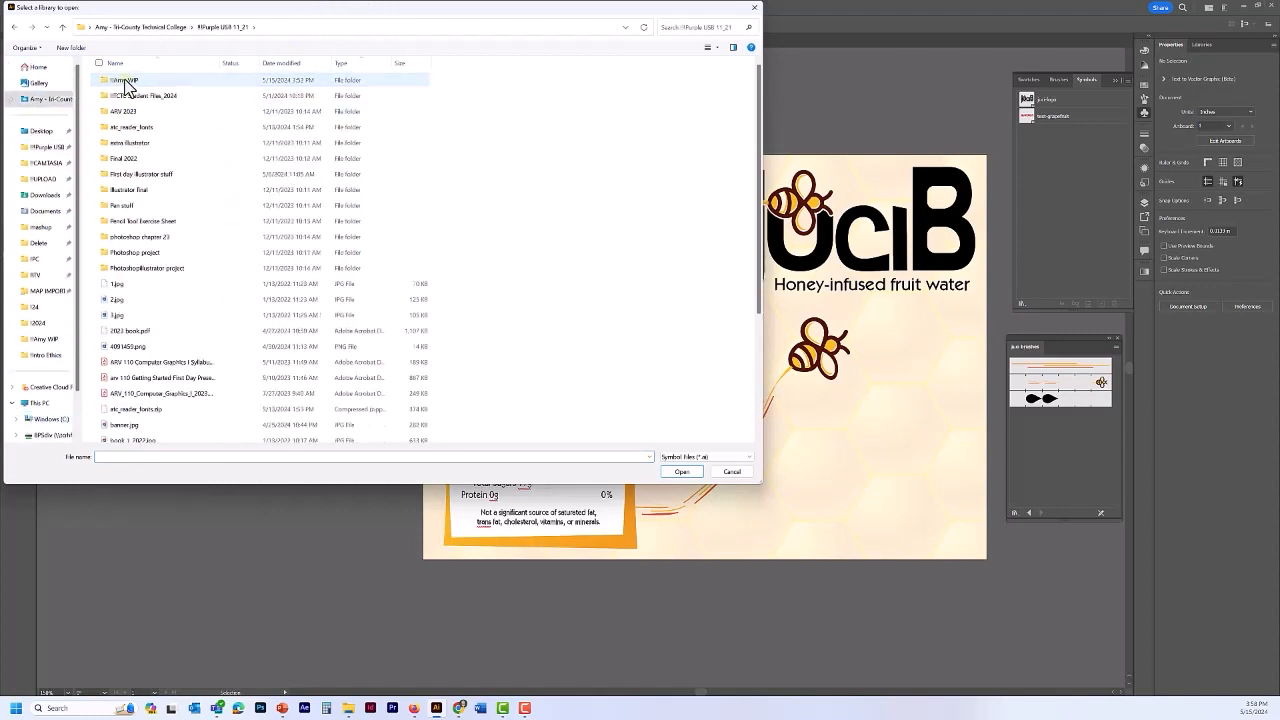
{"action": "double_click", "coordinate": [124, 96]}
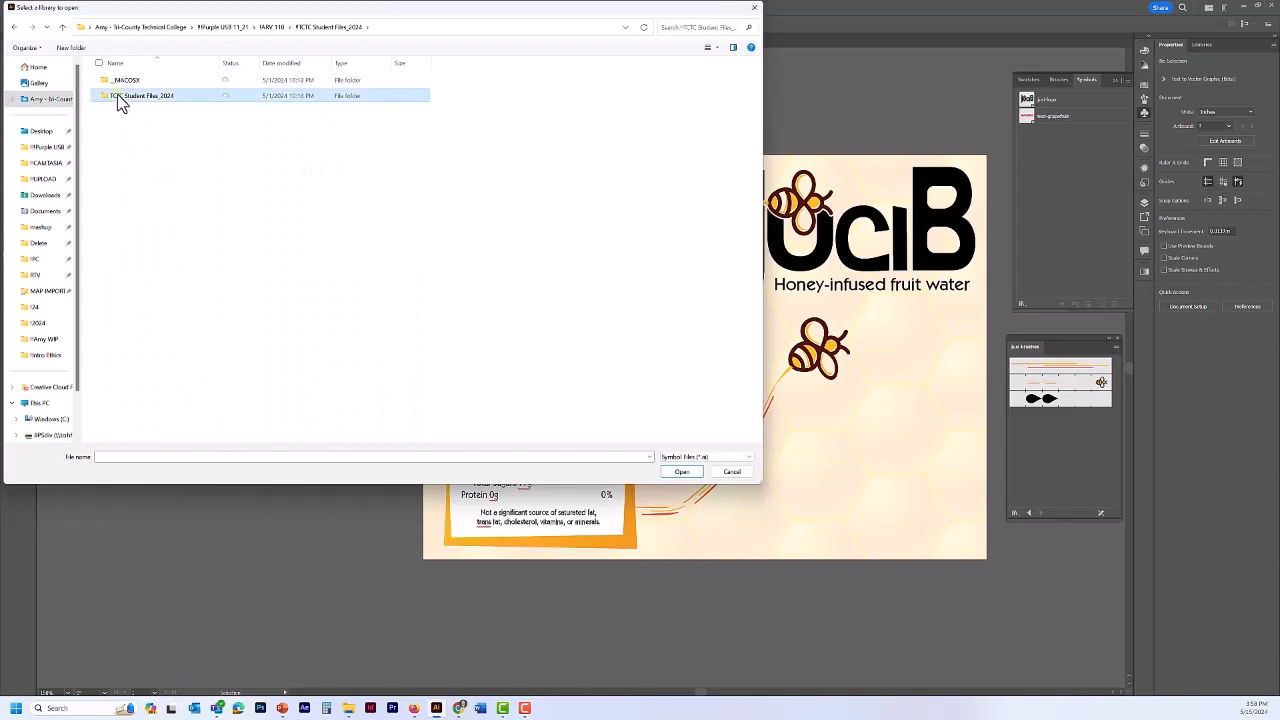
{"action": "double_click", "coordinate": [117, 94]}
{"action": "double_click", "coordinate": [117, 82]}
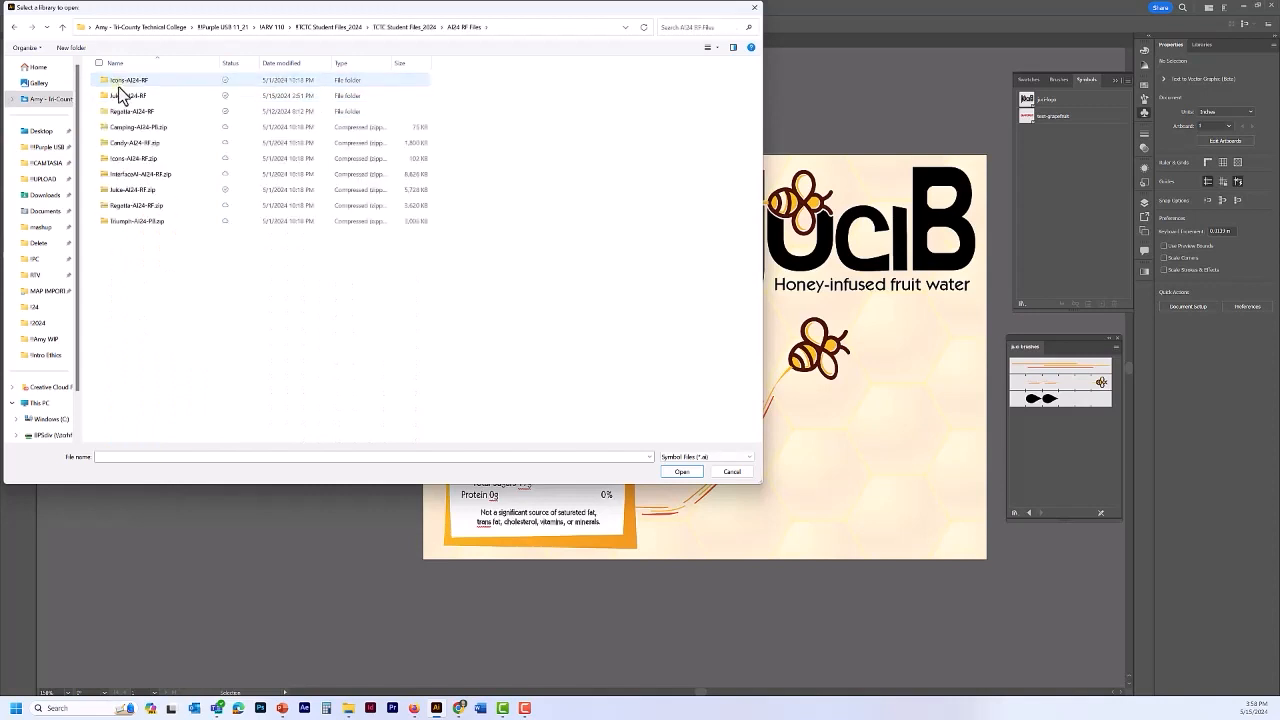
{"action": "double_click", "coordinate": [115, 97]}
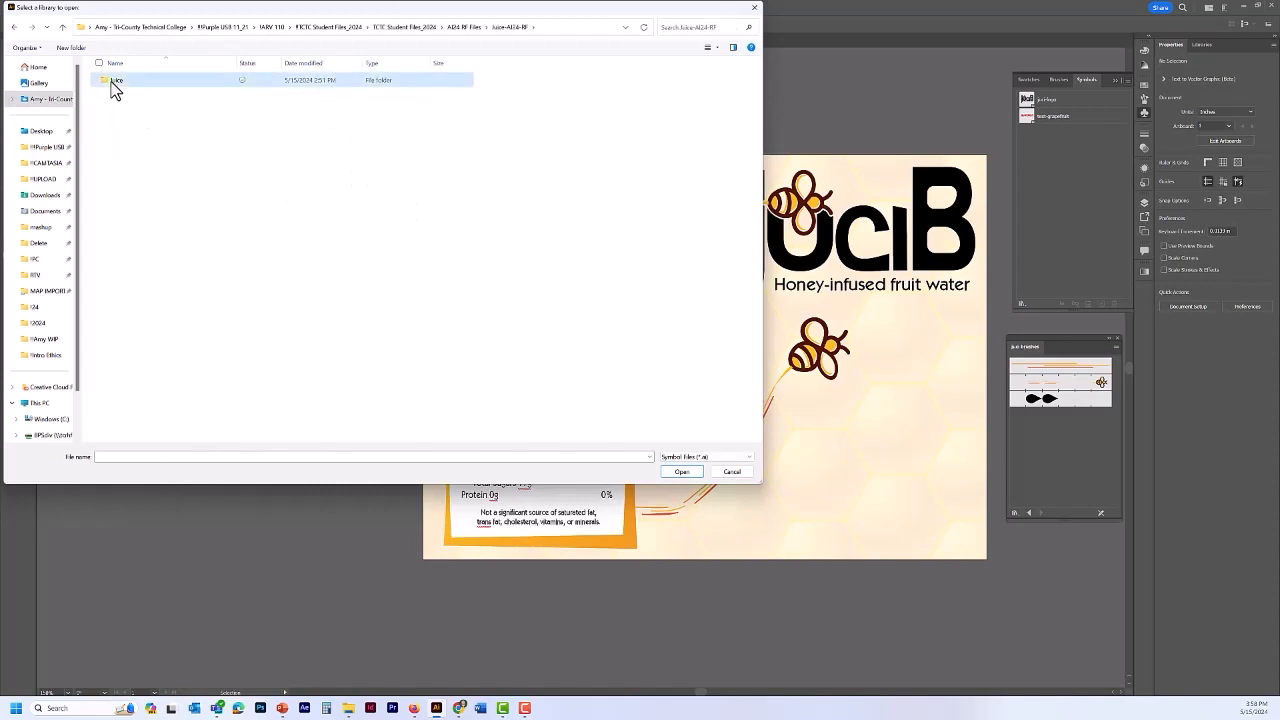
{"action": "double_click", "coordinate": [113, 82]}
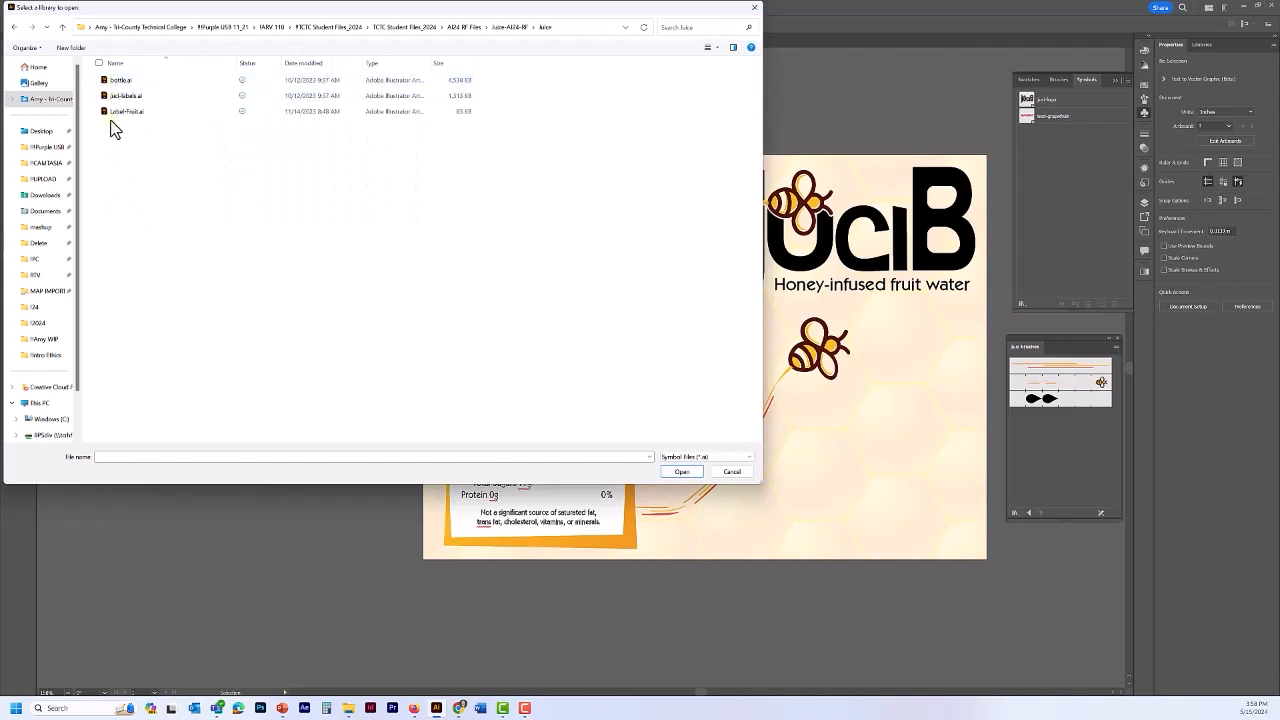
{"action": "left_click", "coordinate": [120, 116]}
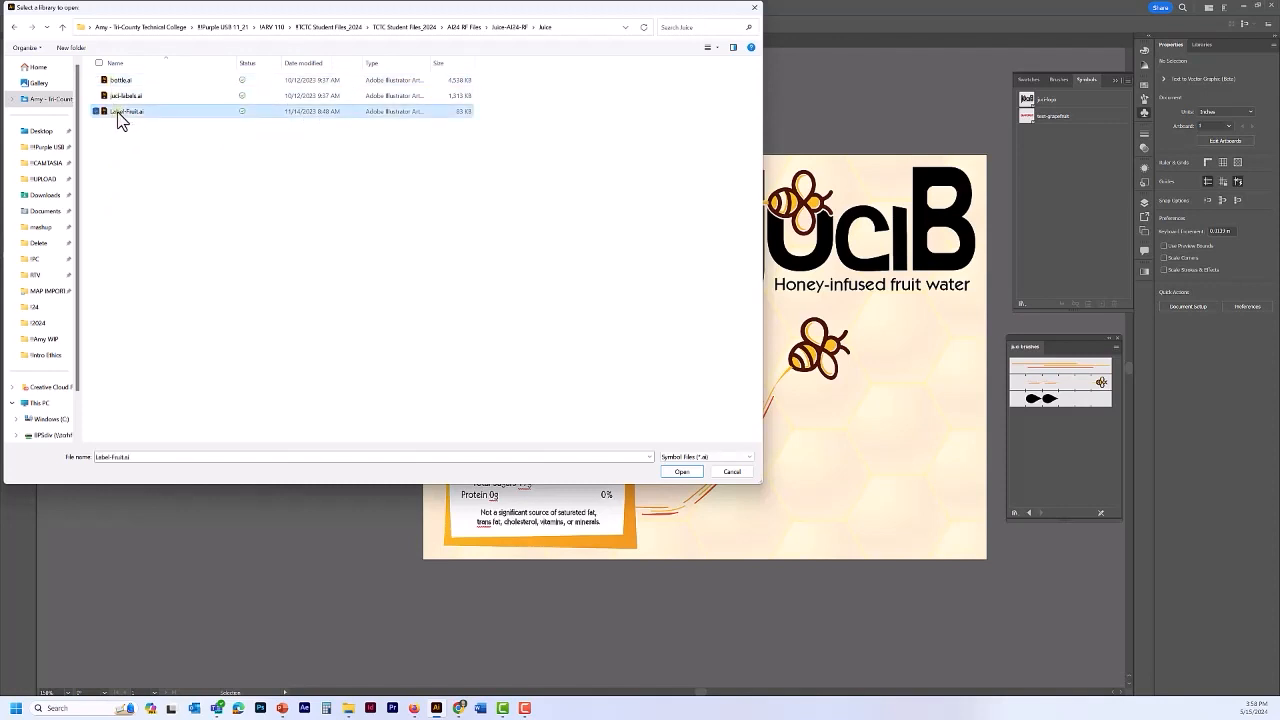
{"action": "left_click", "coordinate": [677, 472]}
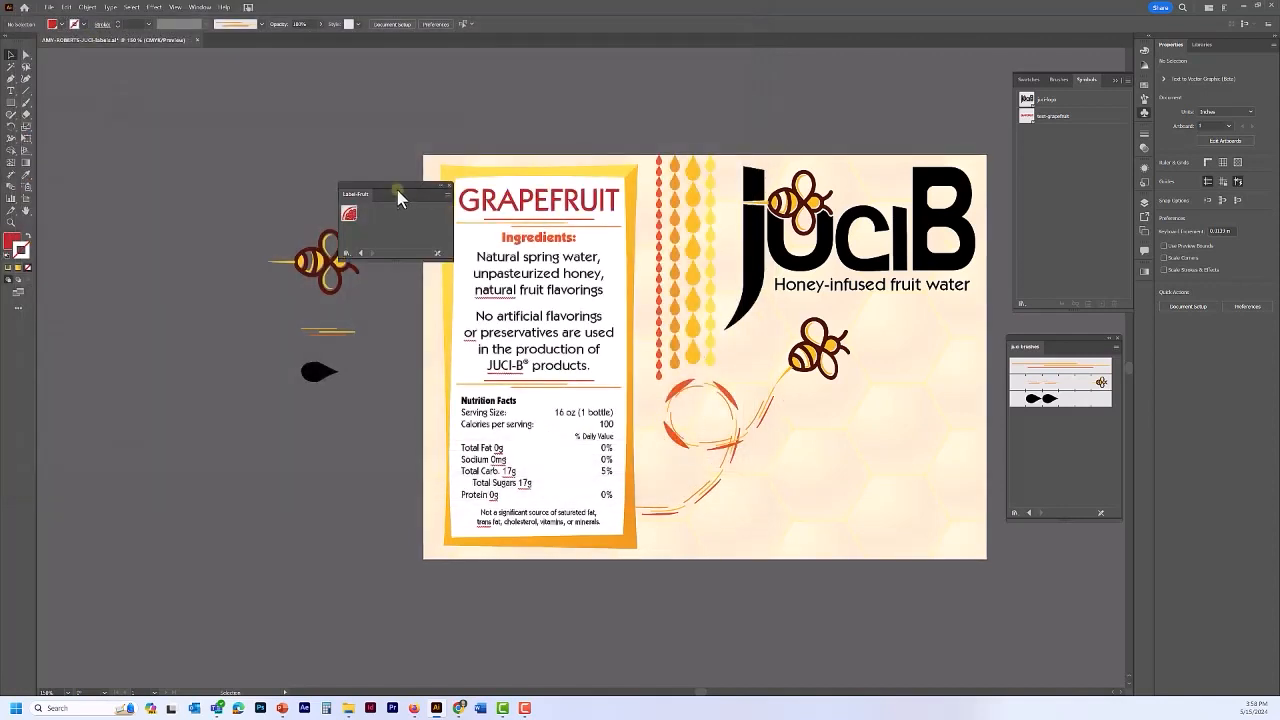
{"action": "left_click_drag", "start_coordinate": [397, 190], "coordinate": [932, 71]}
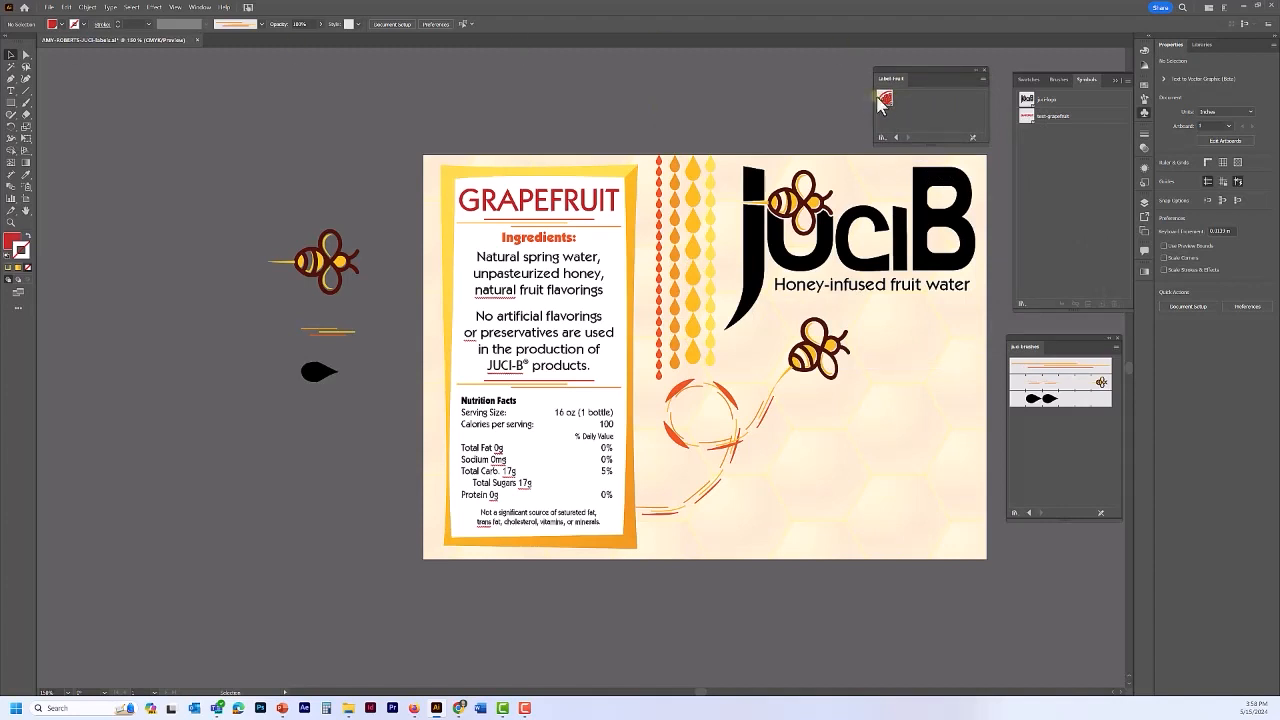
- Place the grapefruit symbol on the label and set its lower-right corner to X 8 in, Y 5.75 in
{"action": "left_click_drag", "start_coordinate": [884, 99], "coordinate": [607, 286]}
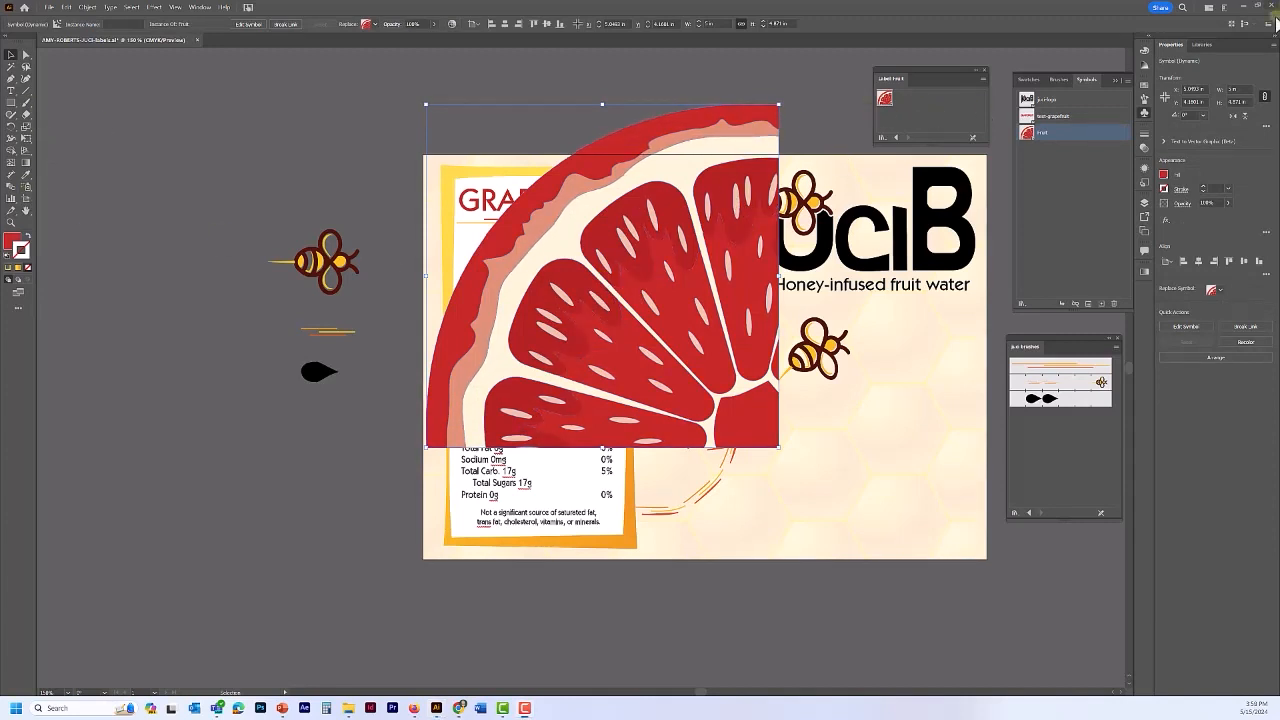
{"action": "left_click", "coordinate": [1196, 89]}
{"action": "type", "text": "4in"}
{"action": "key", "text": "Tab"}
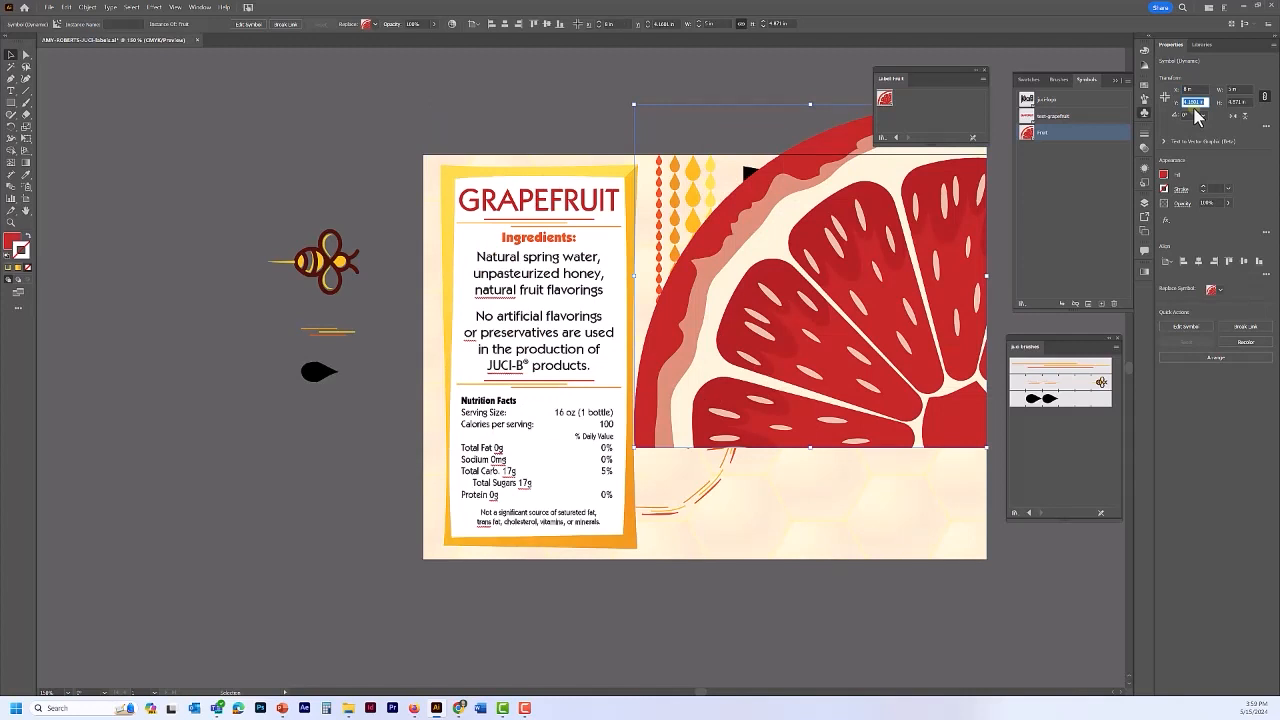
{"action": "type", "text": "1"}
{"action": "key", "text": "Tab"}
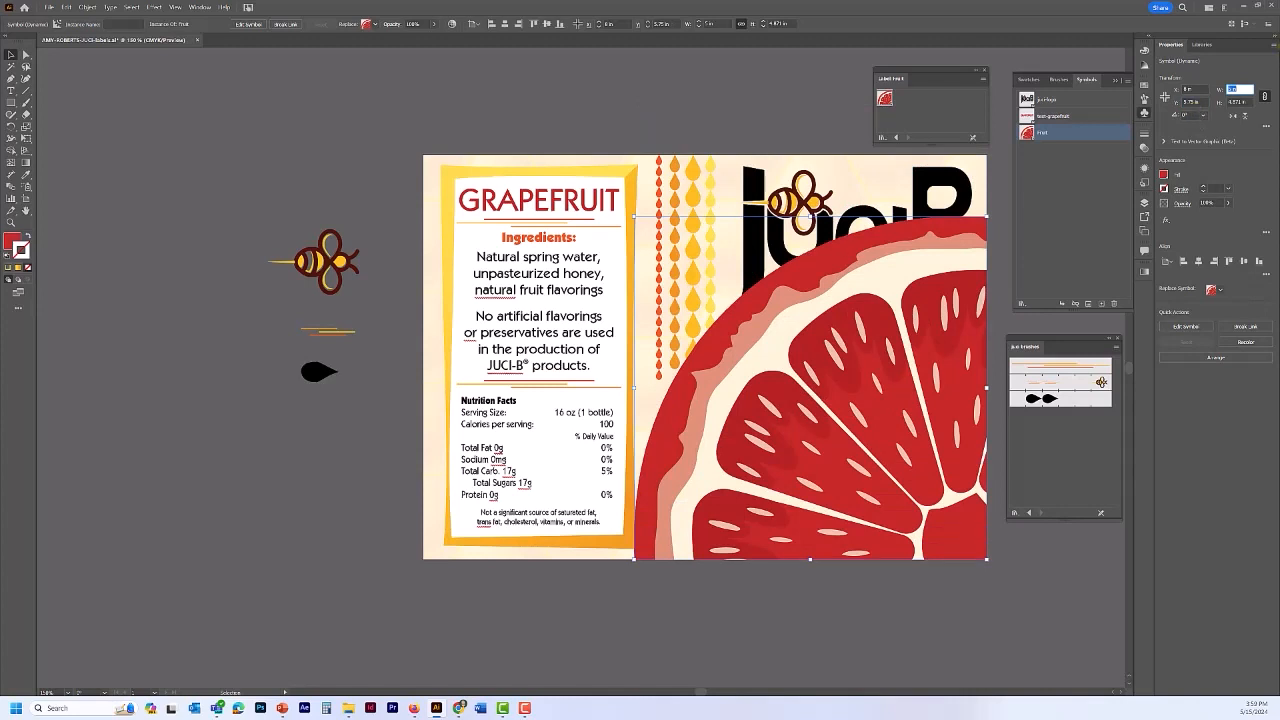
- Scale the grapefruit symbol proportionally to a width of 3.5 in, deselect it and save the file
{"action": "left_click", "coordinate": [1265, 98]}
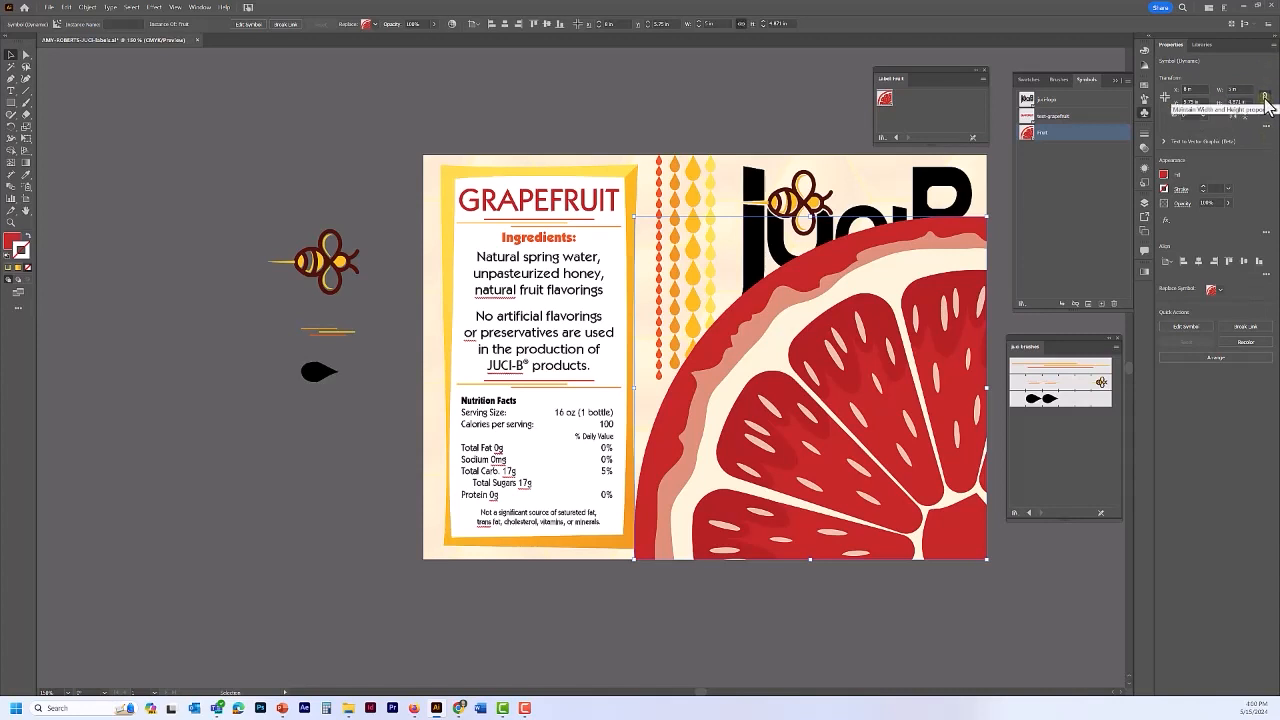
{"action": "left_click", "coordinate": [1231, 88]}
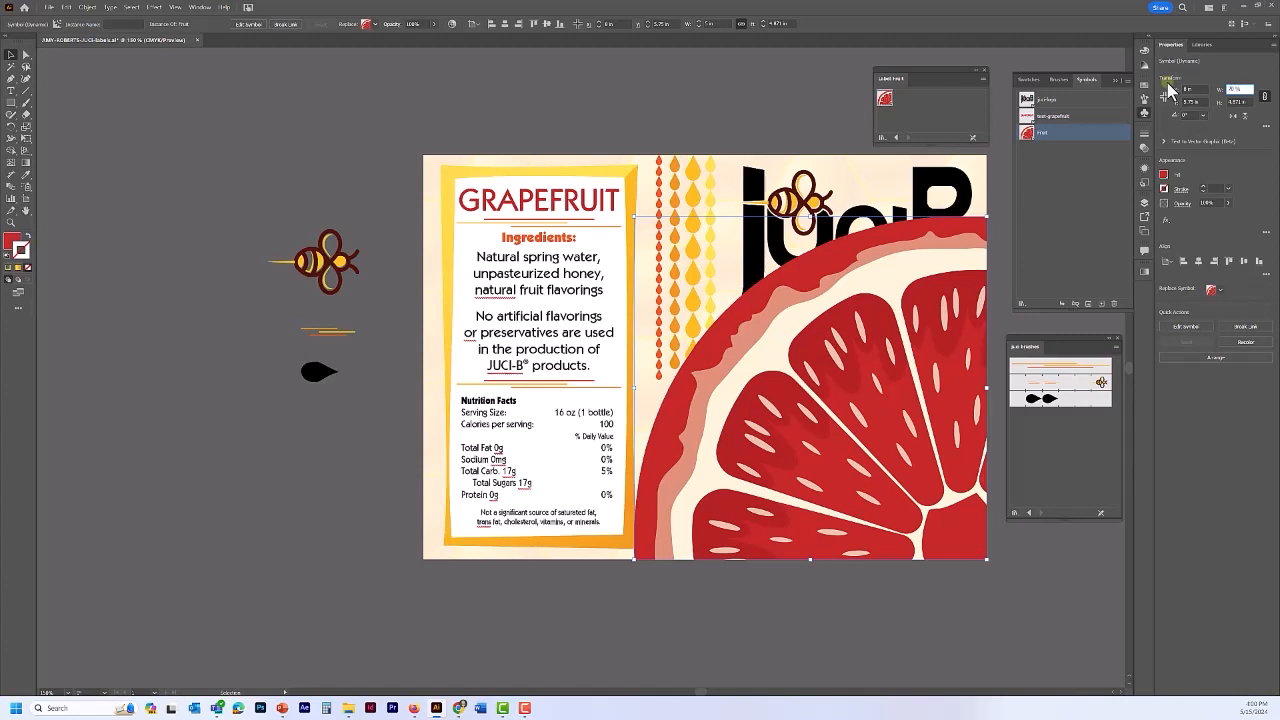
{"action": "type", "text": "3.5"}
{"action": "key", "text": "Return"}
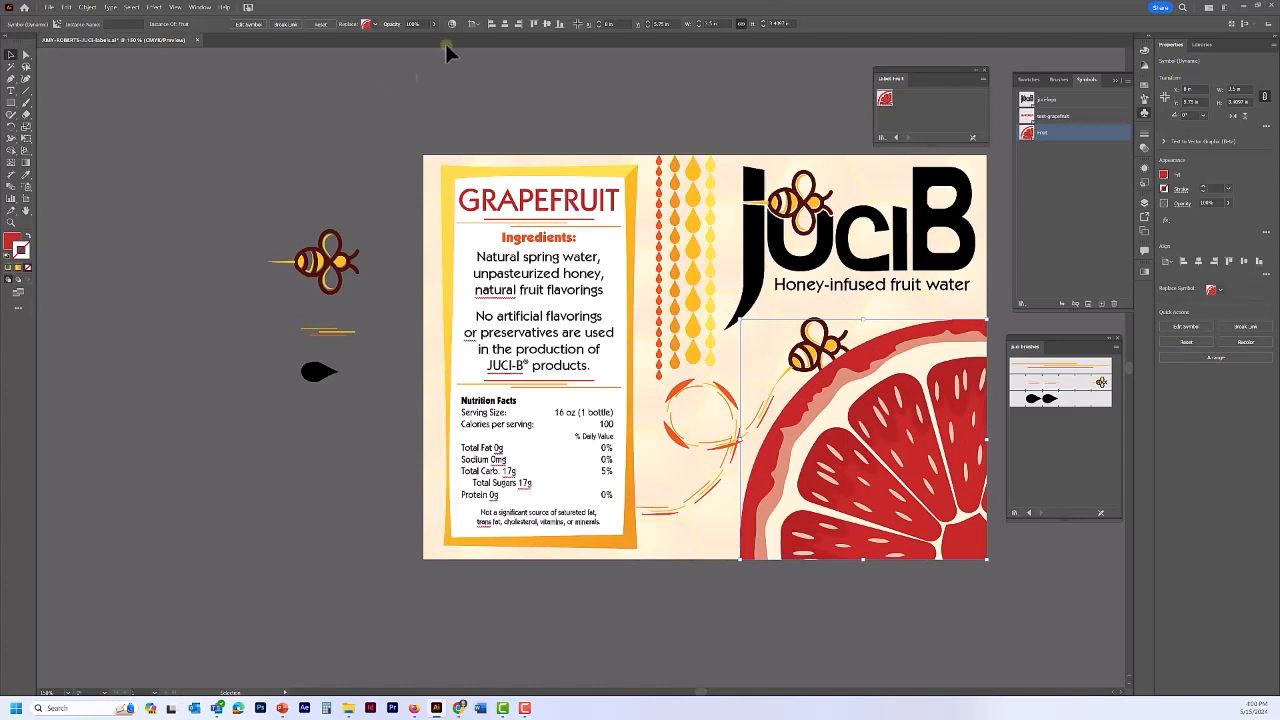
{"action": "left_click", "coordinate": [274, 300]}
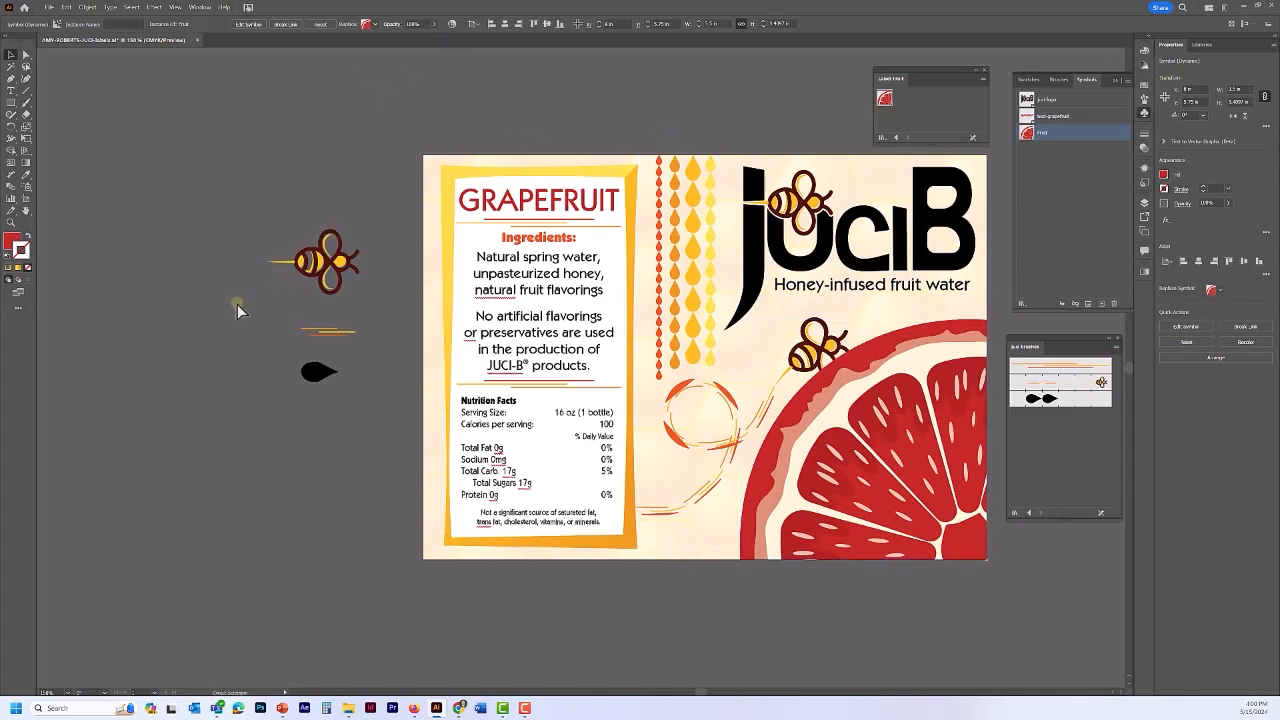
{"action": "key", "text": "ctrl+s"}
- Bring the looping bee trail path to the front, above the grapefruit slice
{"action": "left_click", "coordinate": [682, 437]}
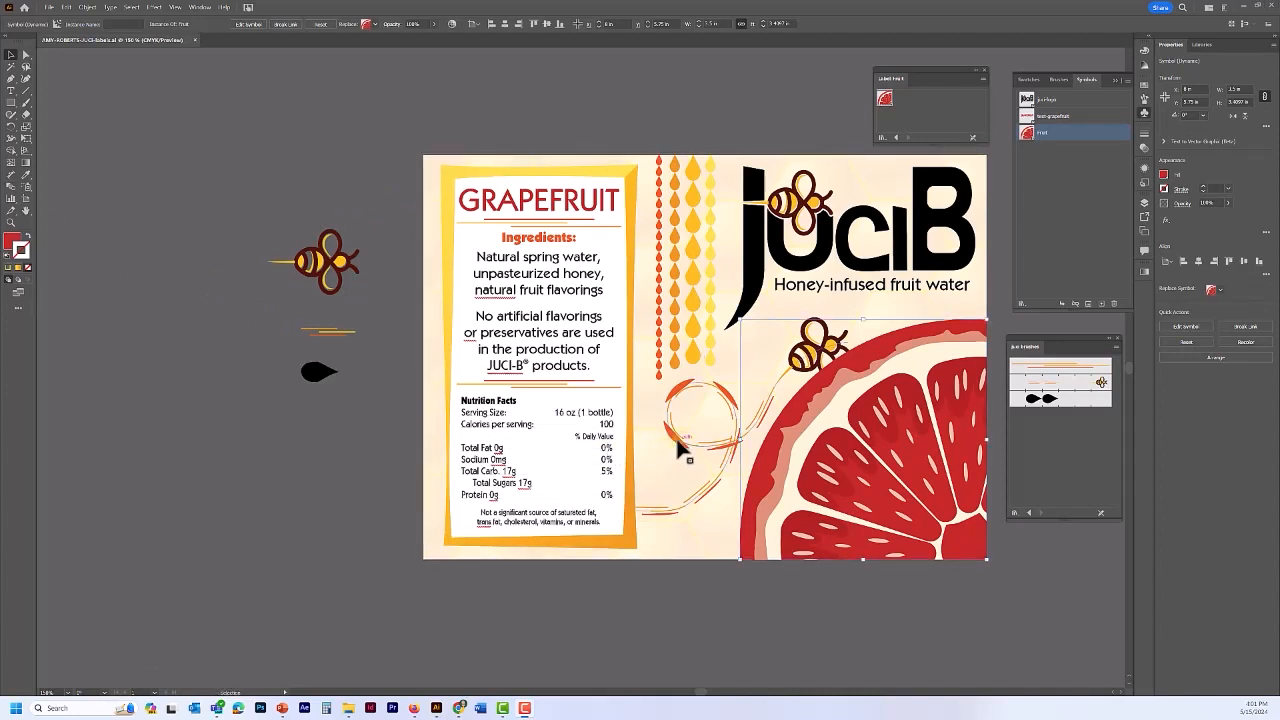
{"action": "left_click", "coordinate": [679, 449]}
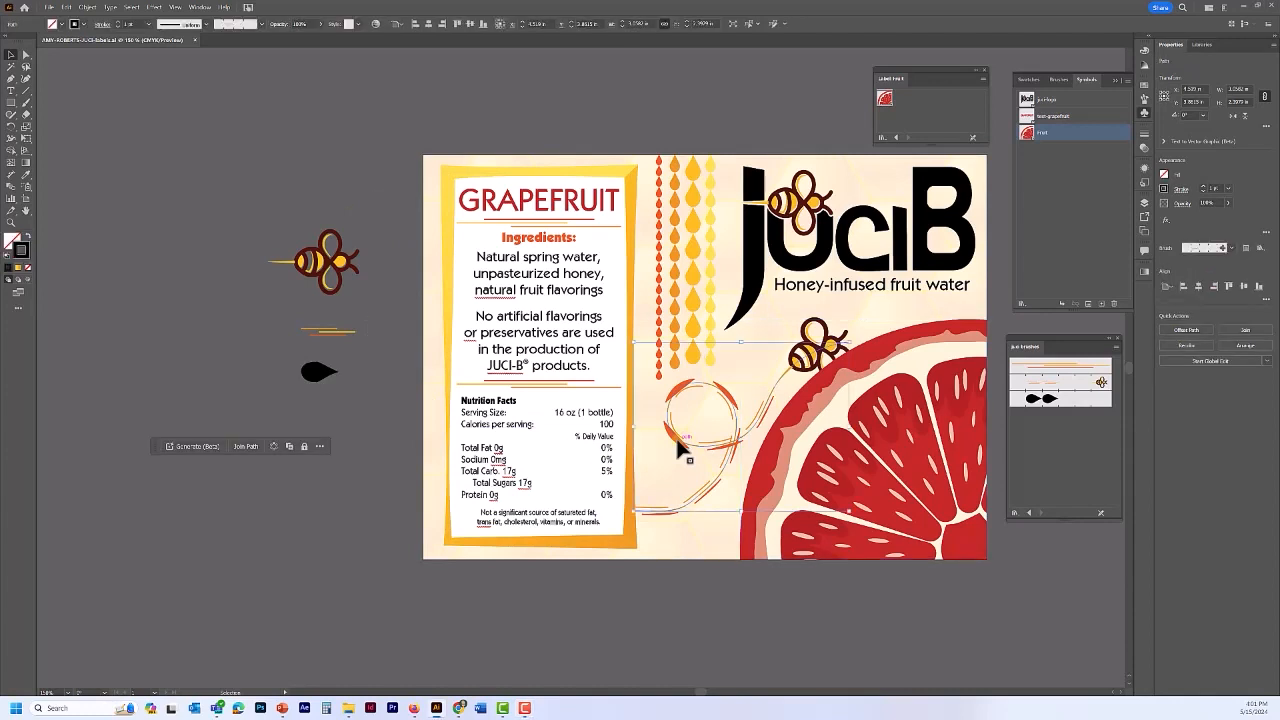
{"action": "right_click", "coordinate": [679, 449]}
{"action": "mouse_move", "coordinate": [705, 388]}
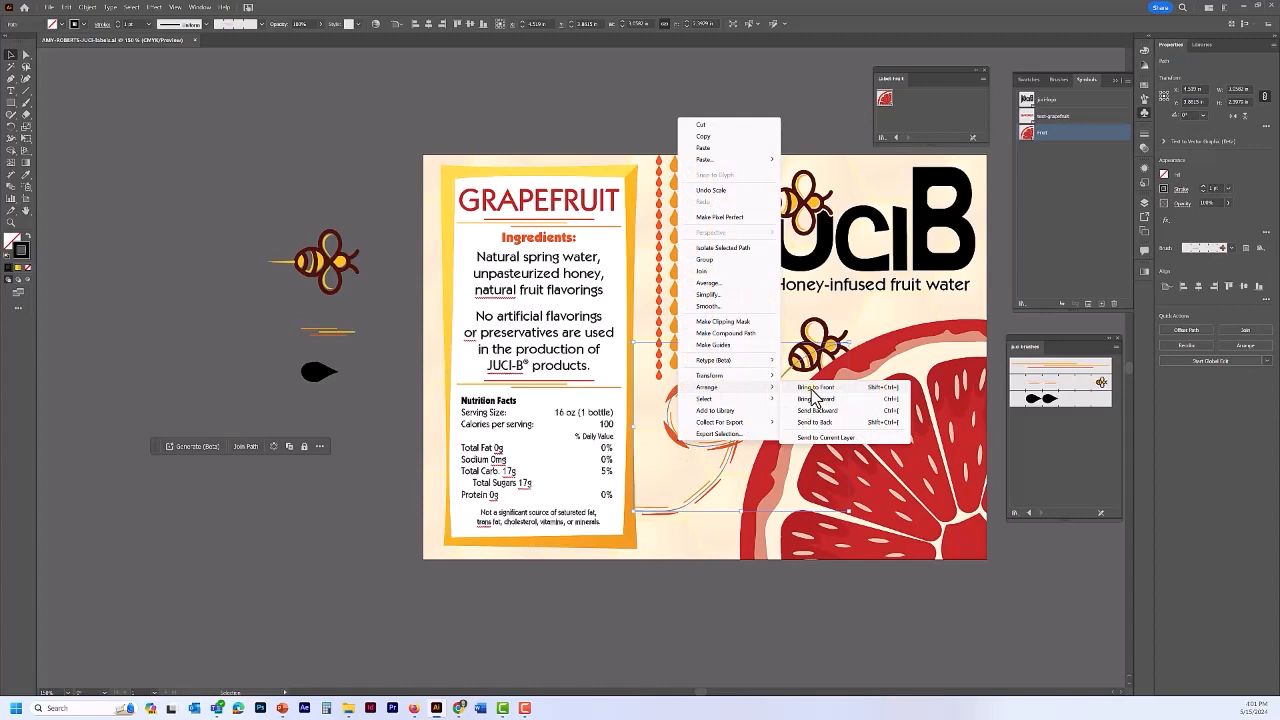
{"action": "left_click", "coordinate": [811, 389]}
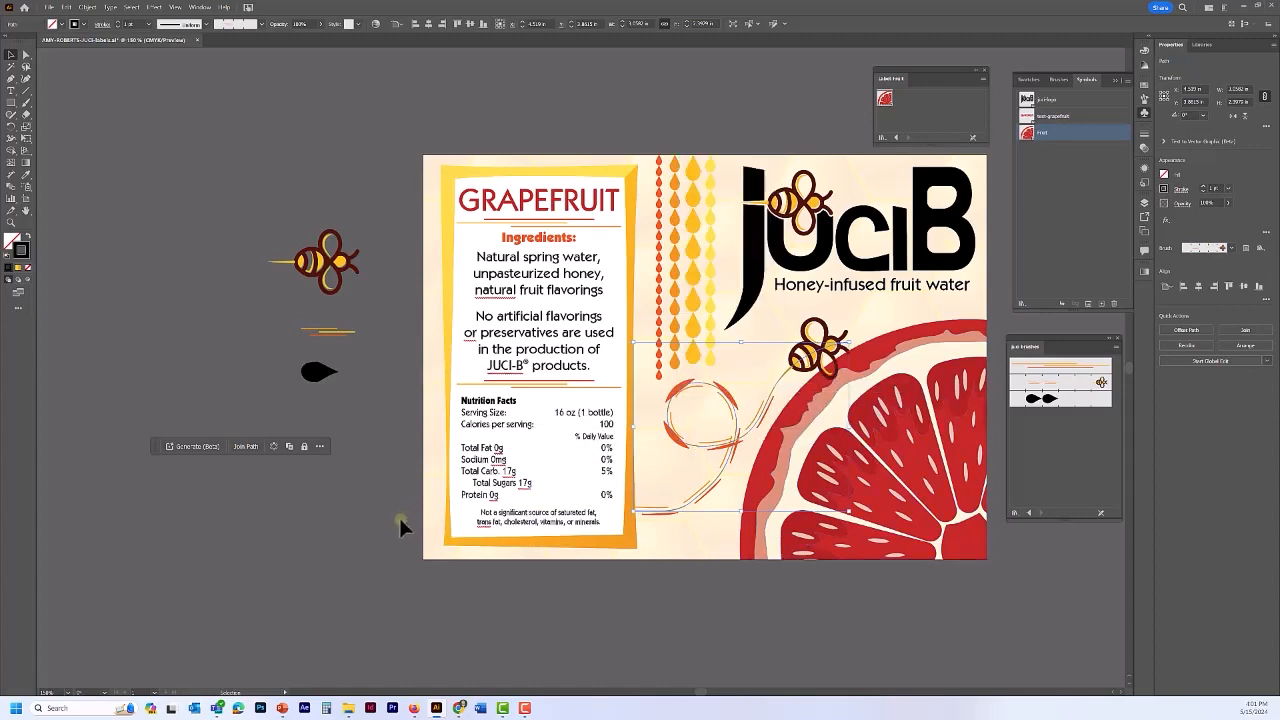
- Move the Label-Fruit symbol library below the juci brushes library
{"action": "left_click", "coordinate": [175, 7]}
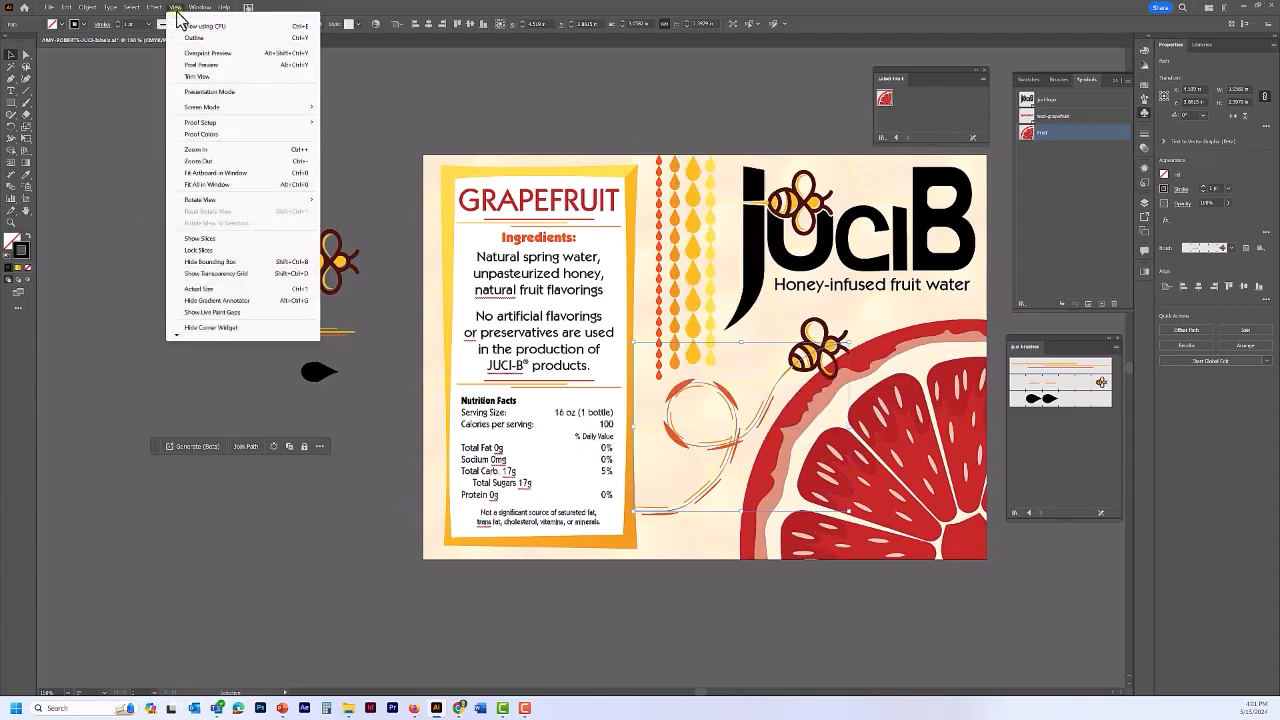
{"action": "left_click", "coordinate": [203, 174]}
{"action": "left_click", "coordinate": [192, 174]}
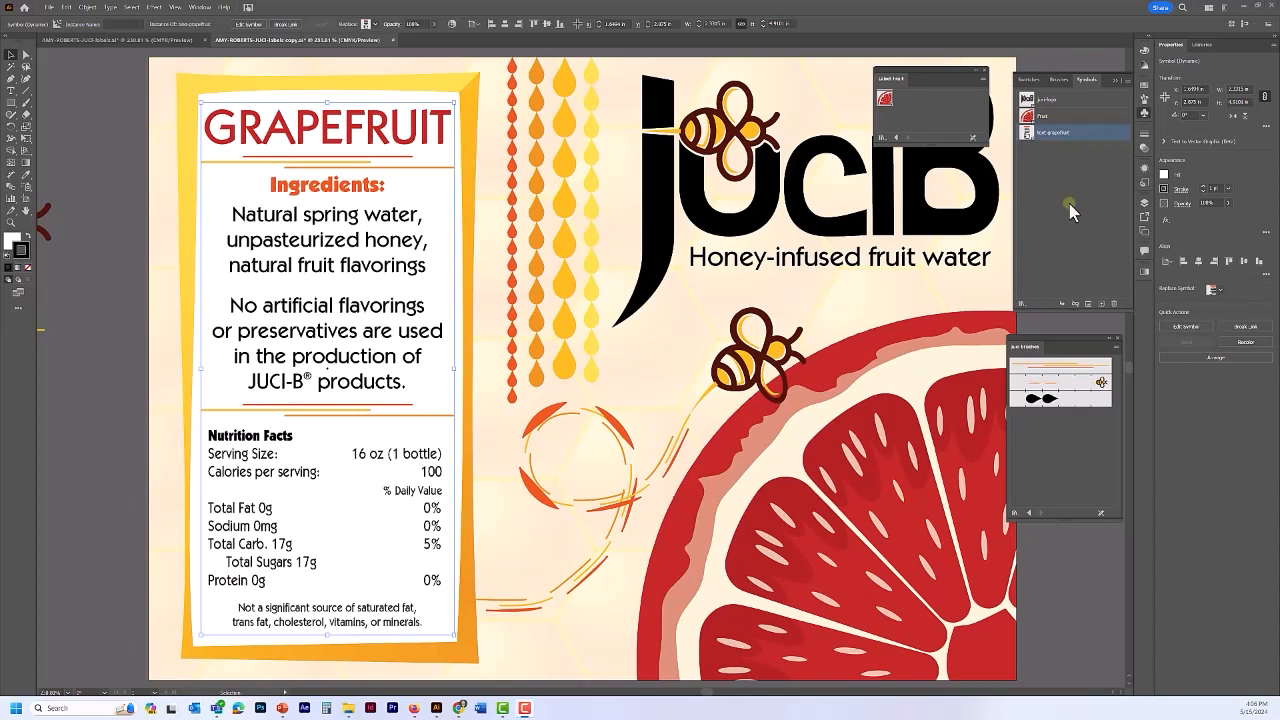
{"action": "left_click_drag", "start_coordinate": [927, 67], "coordinate": [1035, 350]}
{"action": "left_click_drag", "start_coordinate": [1040, 457], "coordinate": [1056, 526]}
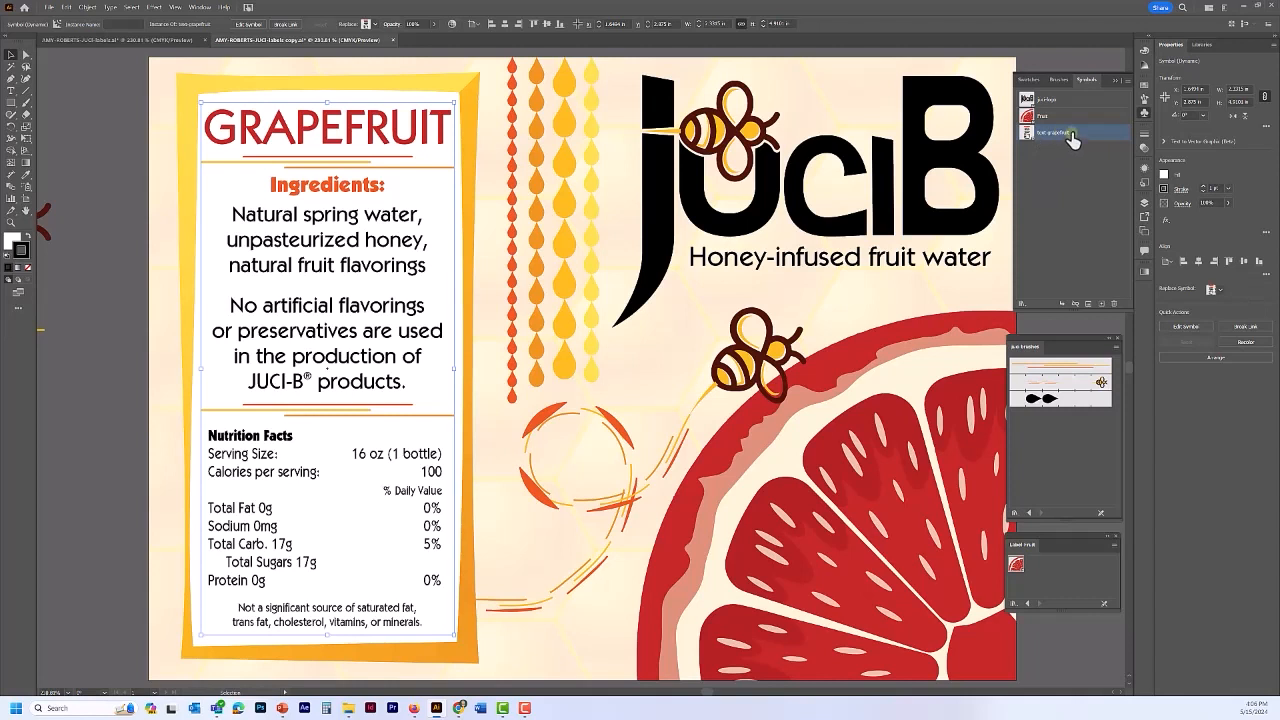
- Duplicate the text-grapefruit symbol and open the copy for editing
{"action": "left_click", "coordinate": [1124, 81]}
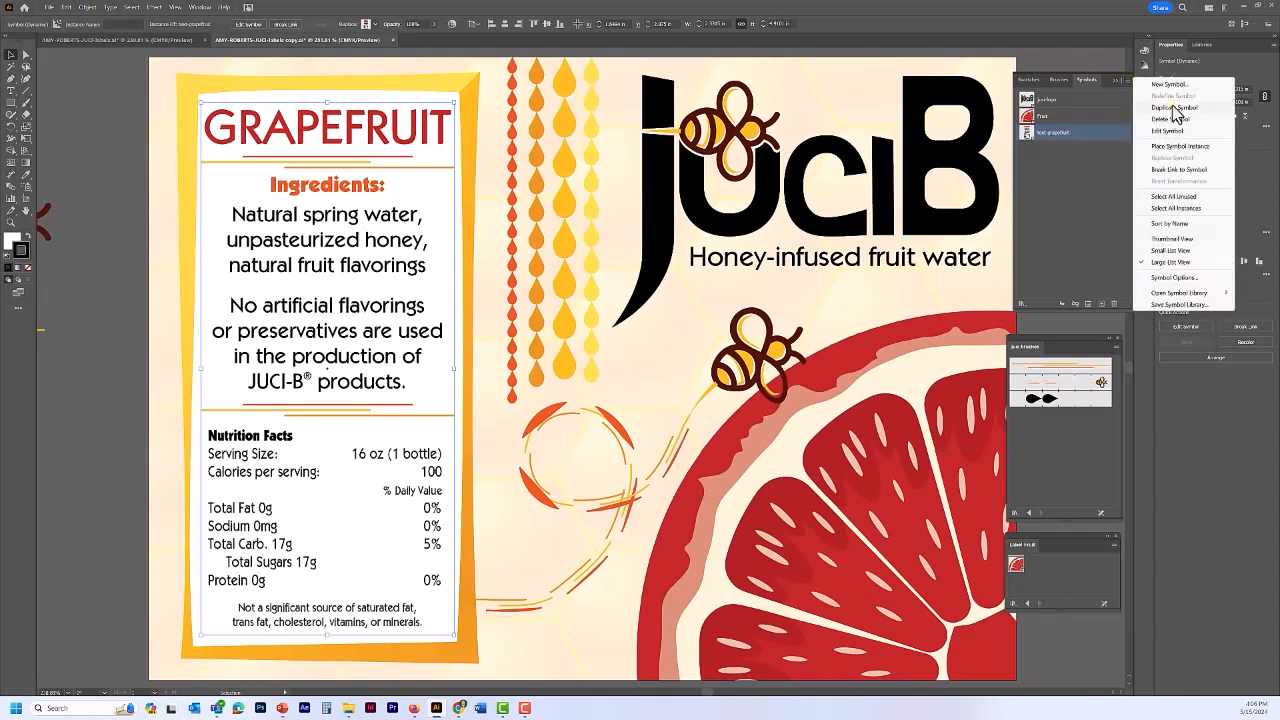
{"action": "left_click", "coordinate": [1176, 108]}
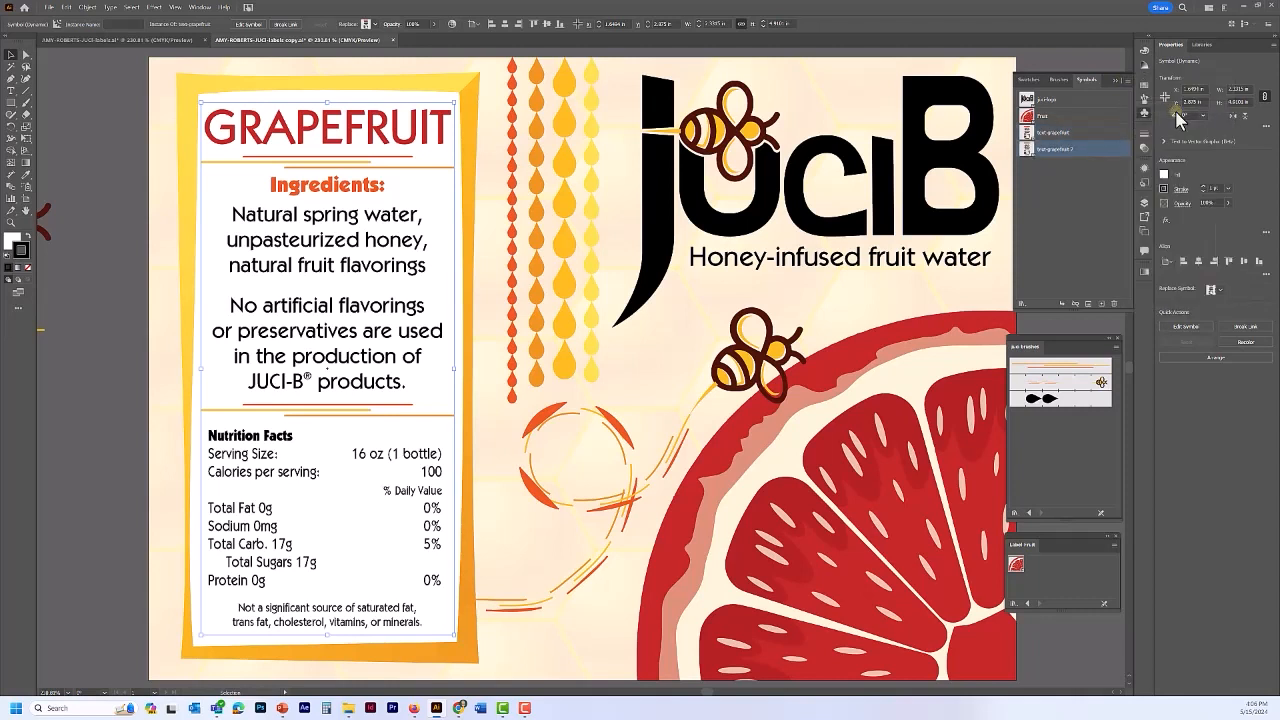
{"action": "double_click", "coordinate": [1055, 150]}
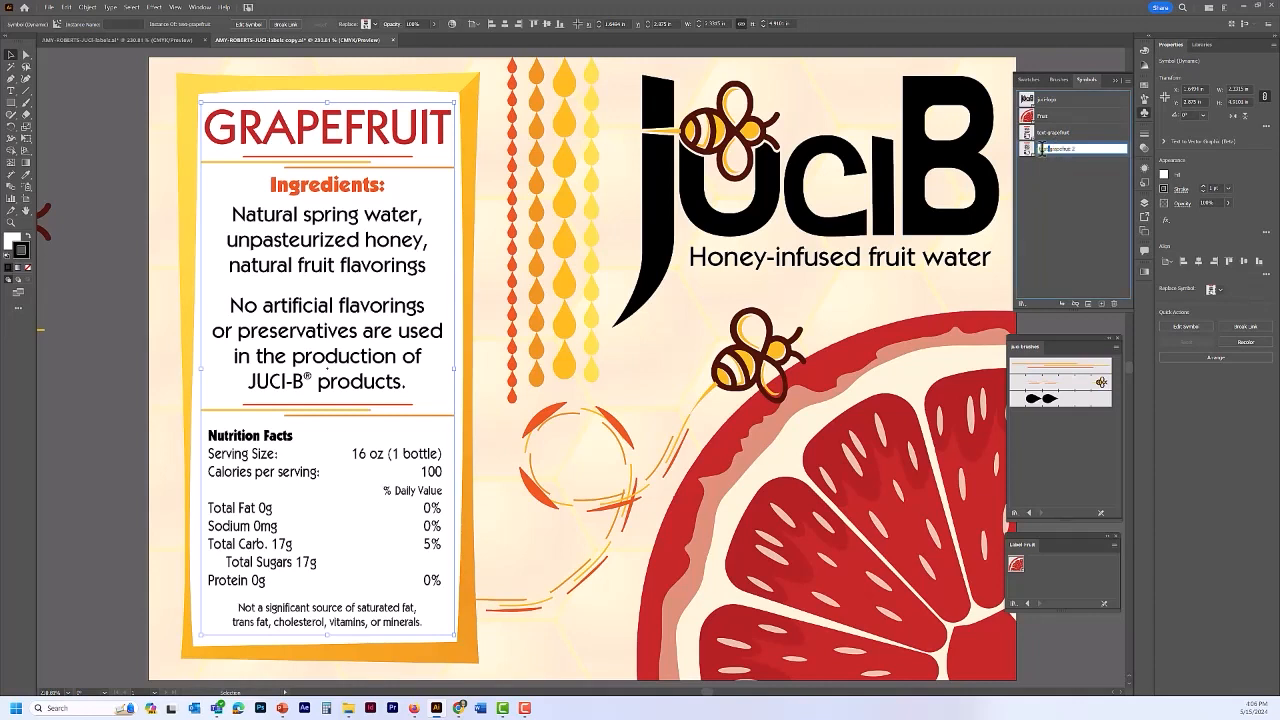
{"action": "double_click", "coordinate": [1028, 150]}
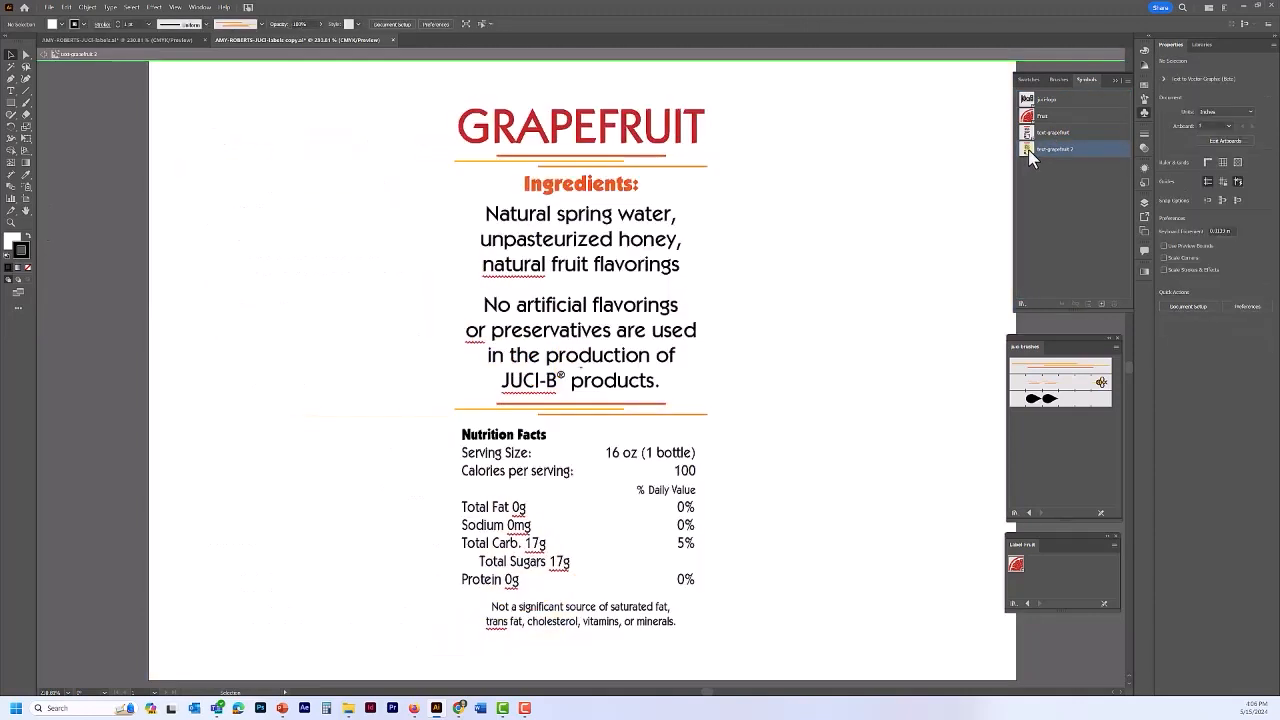
- Replace the GRAPEFRUIT heading in the duplicated text symbol with LEMON
{"action": "left_click", "coordinate": [607, 133]}
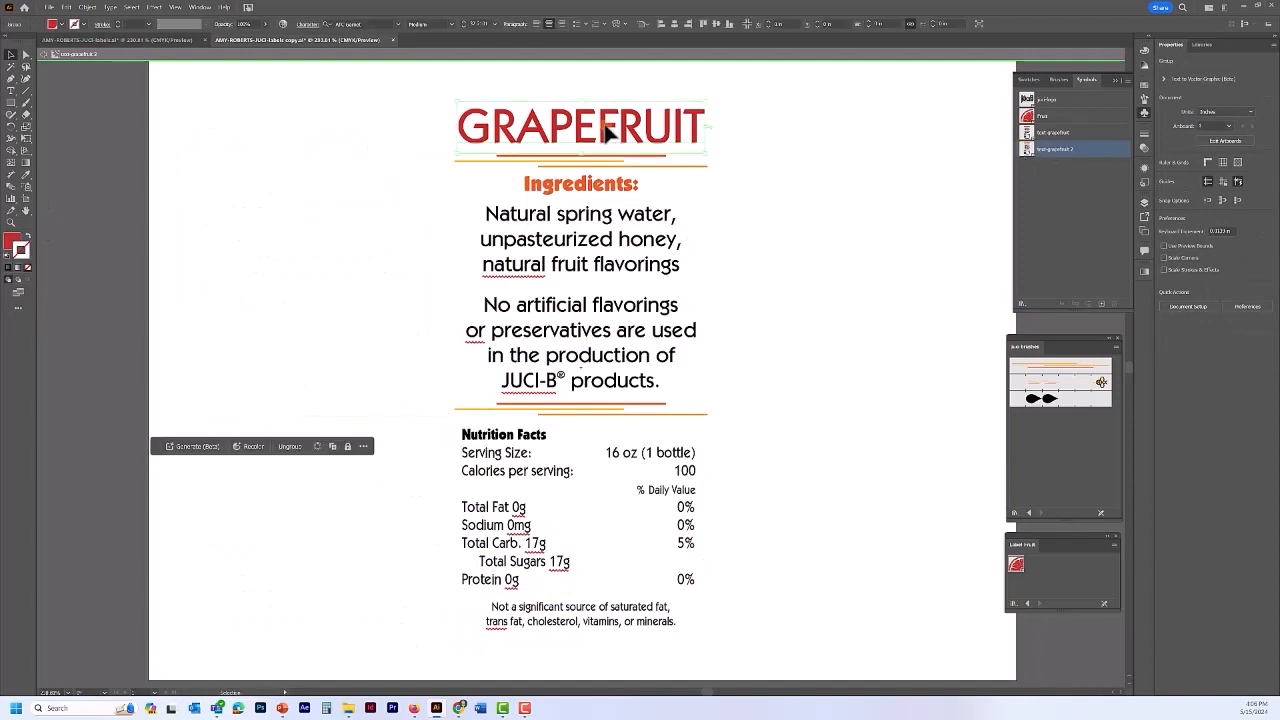
{"action": "double_click", "coordinate": [608, 134]}
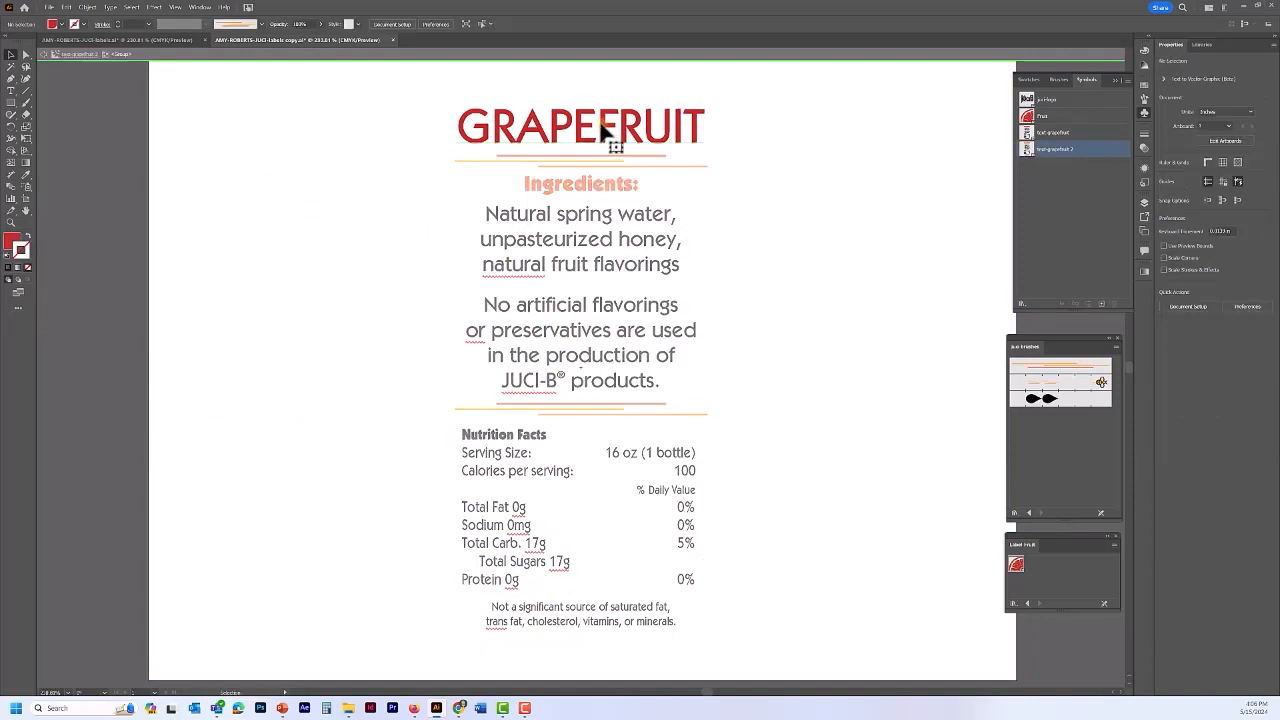
{"action": "left_click", "coordinate": [607, 136]}
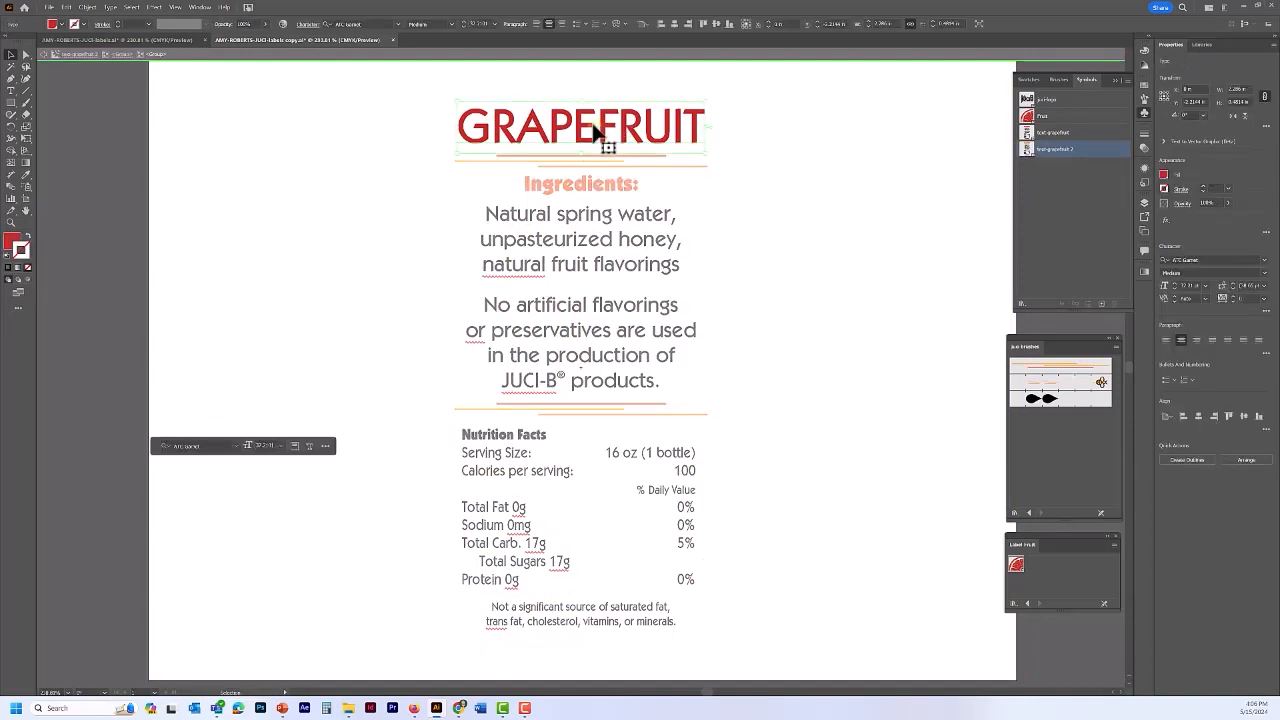
{"action": "key", "text": "t"}
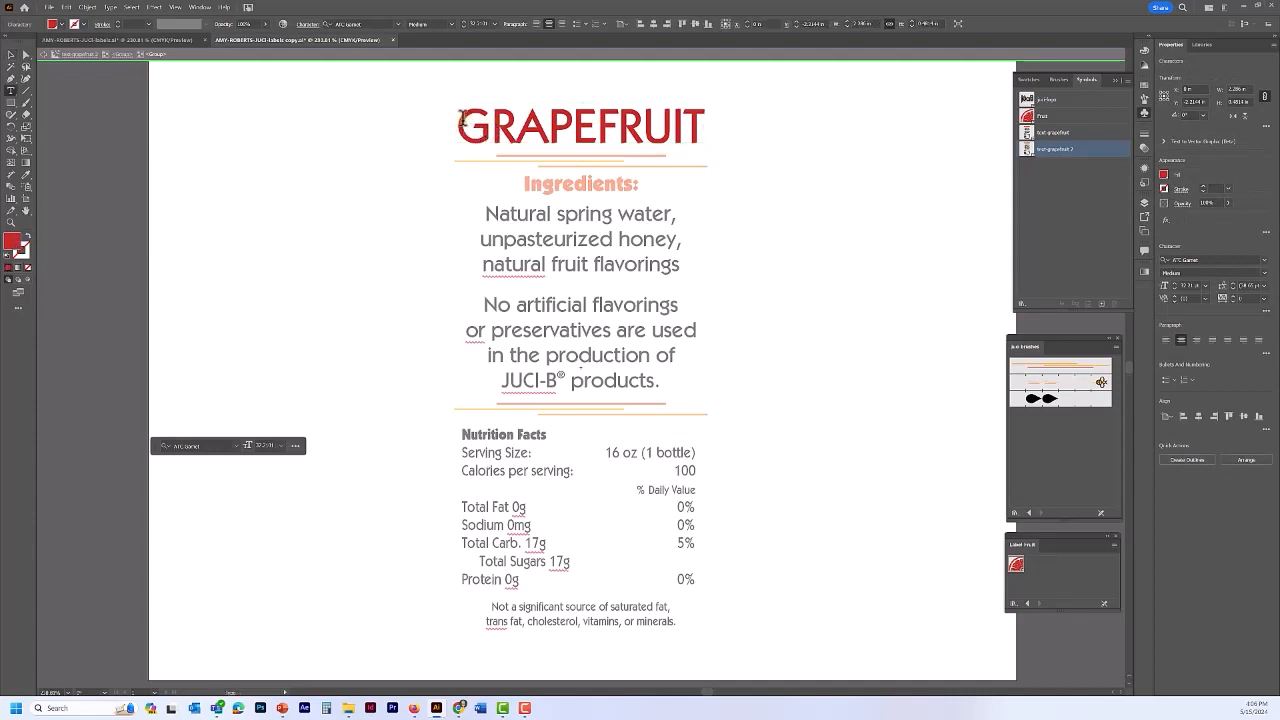
{"action": "left_click_drag", "start_coordinate": [458, 126], "coordinate": [717, 120]}
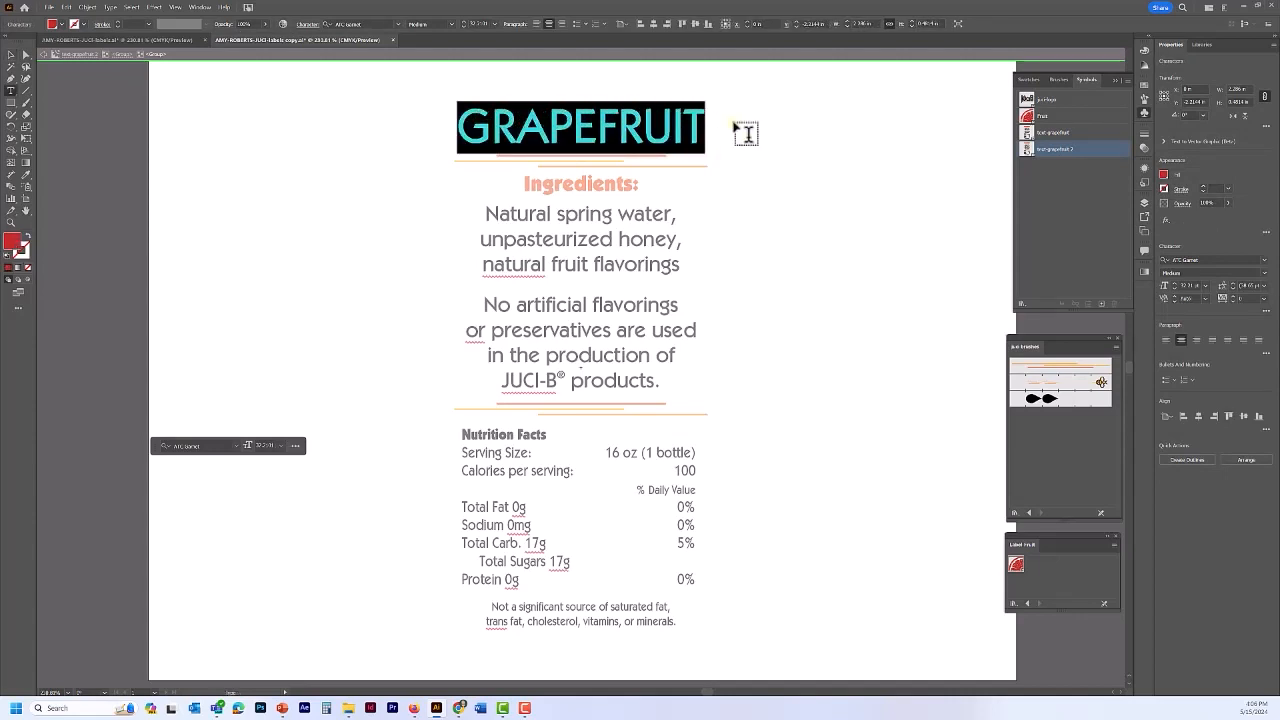
{"action": "type", "text": "LEMON"}
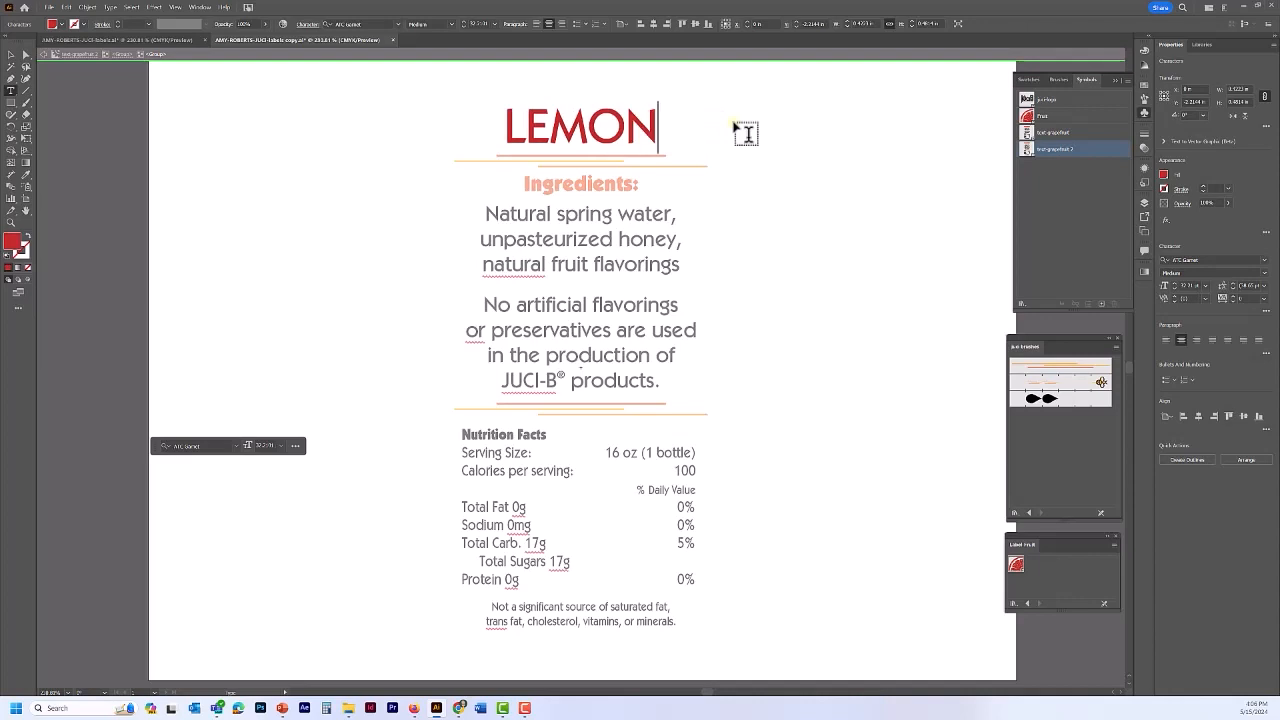
- Fill the whole LEMON heading with the Lemon swatch from the fruit colors group
{"action": "key", "text": "ctrl+a"}
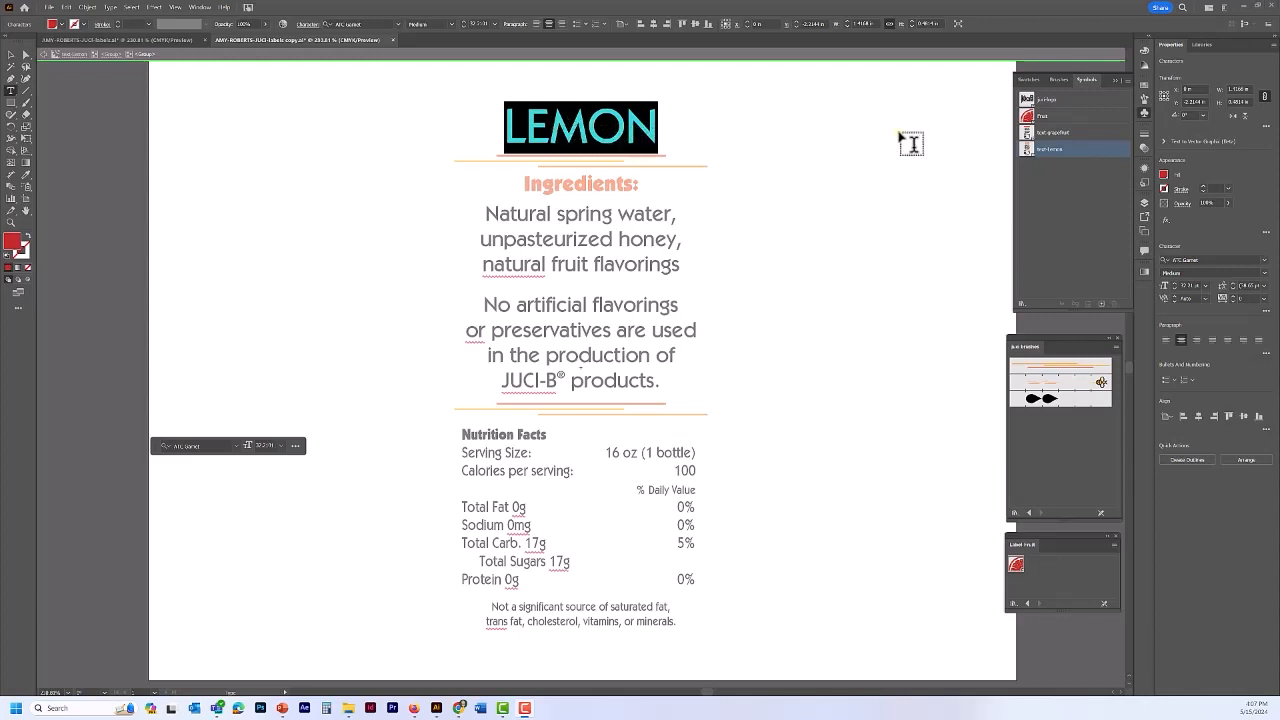
{"action": "left_click", "coordinate": [1143, 86]}
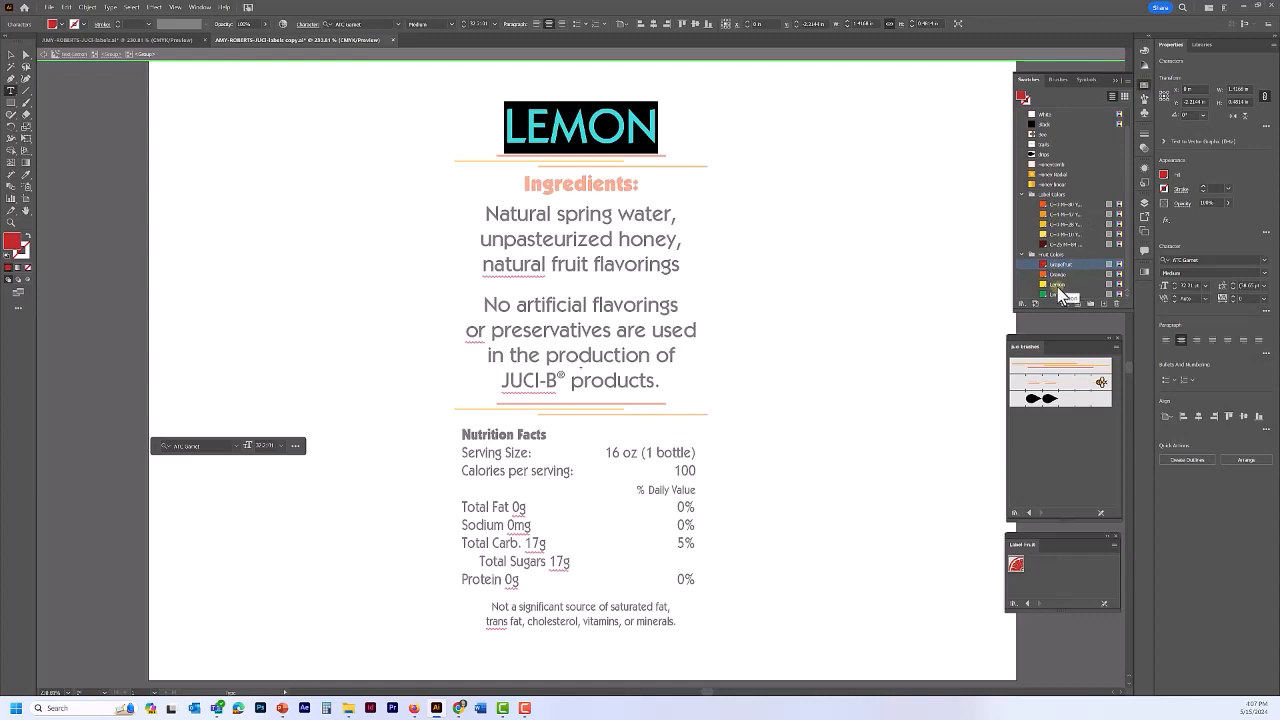
{"action": "left_click", "coordinate": [1057, 285]}
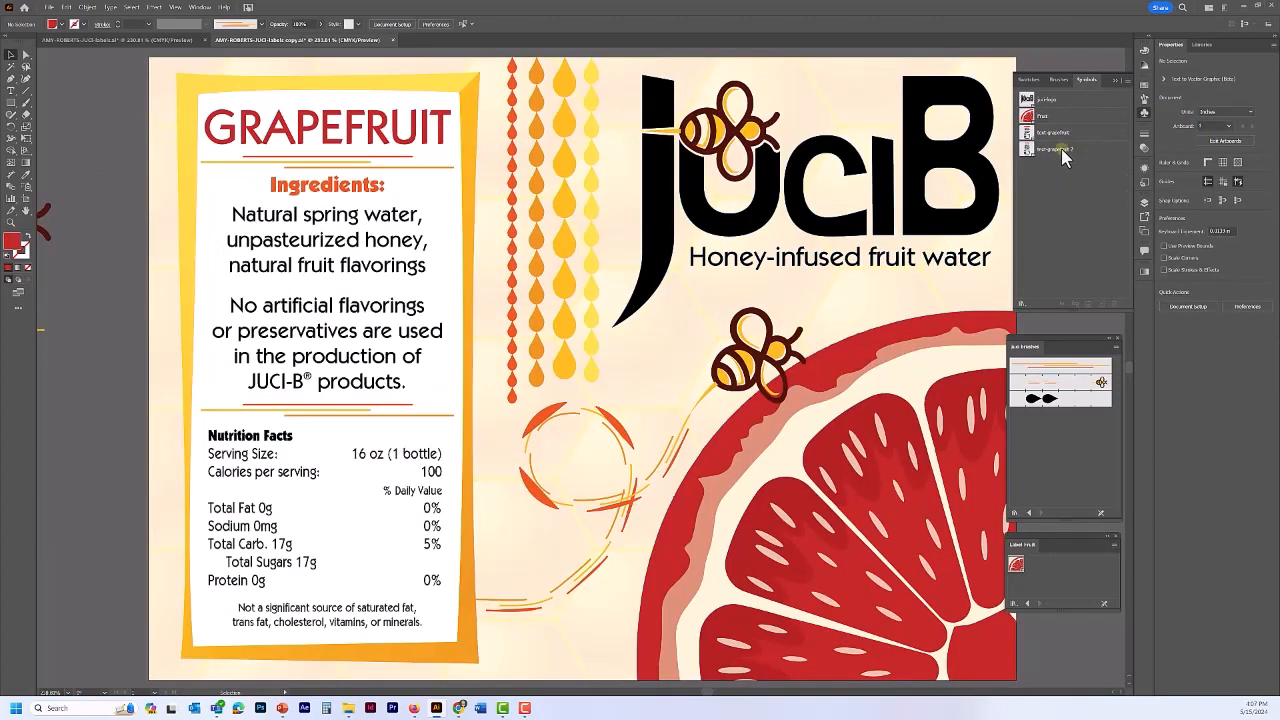
- Rename the duplicated grapefruit text symbol as text-lemon
{"action": "double_click", "coordinate": [1061, 150]}
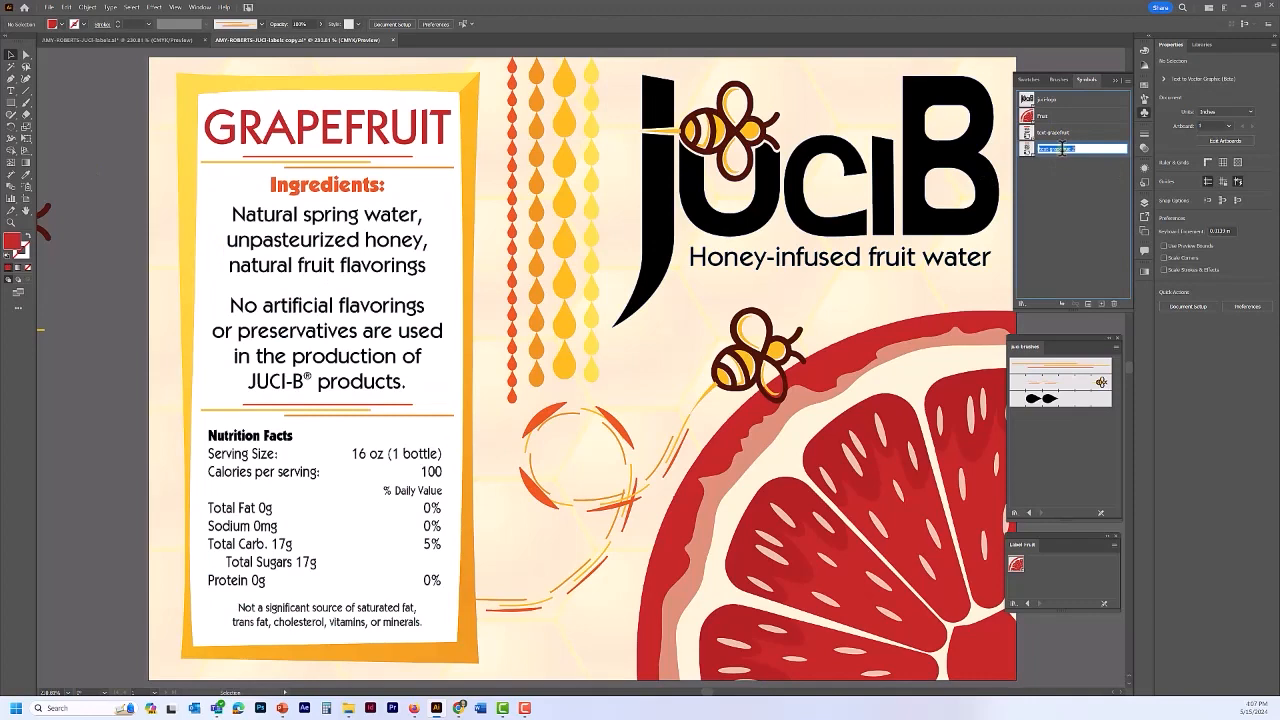
{"action": "left_click", "coordinate": [1053, 148]}
{"action": "left_click_drag", "start_coordinate": [1050, 148], "coordinate": [1090, 148]}
{"action": "key", "text": "BackSpace"}
{"action": "type", "text": "lemon"}
{"action": "key", "text": "Return"}
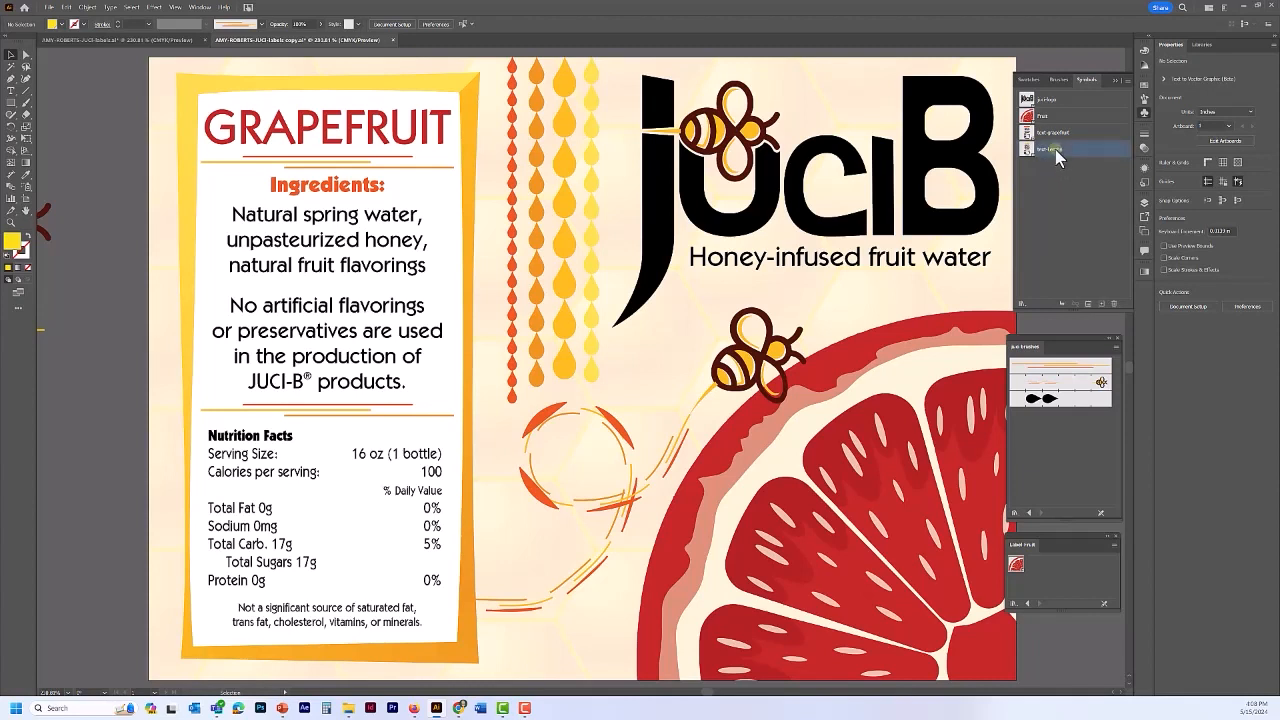
- Duplicate the text-lemon symbol and name the copy text-lime
{"action": "left_click", "coordinate": [1129, 82]}
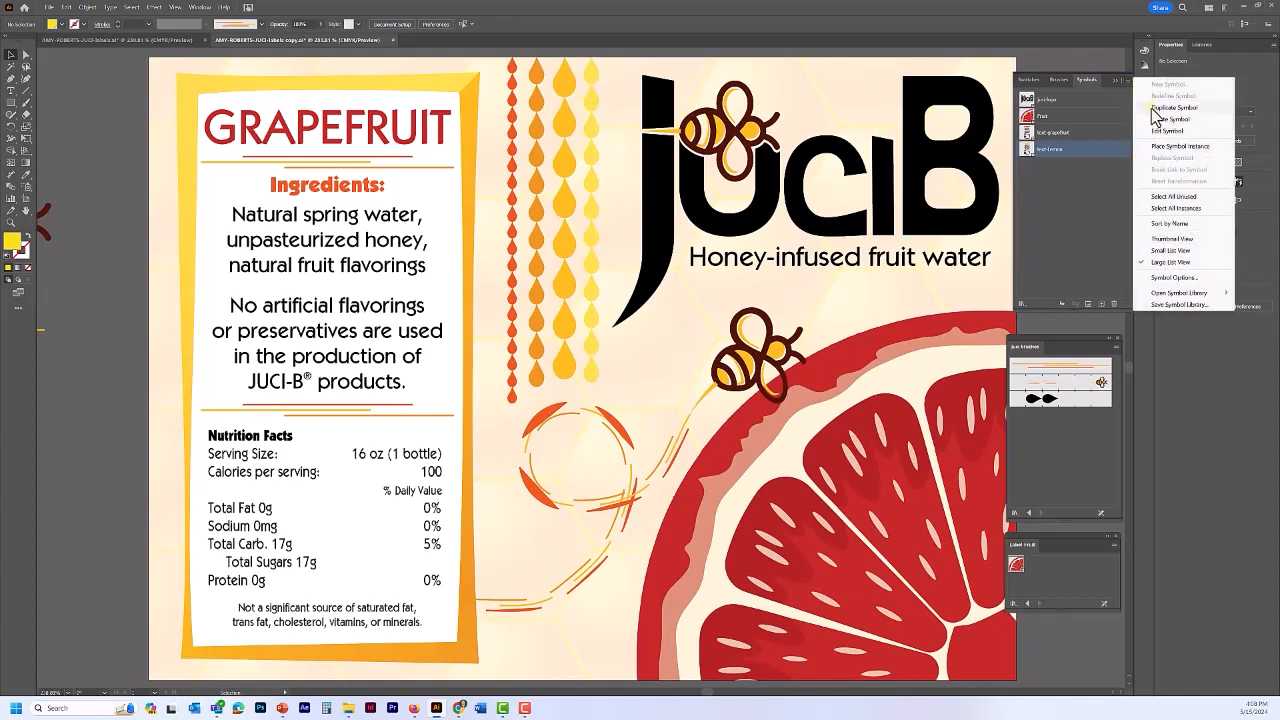
{"action": "left_click", "coordinate": [1157, 108]}
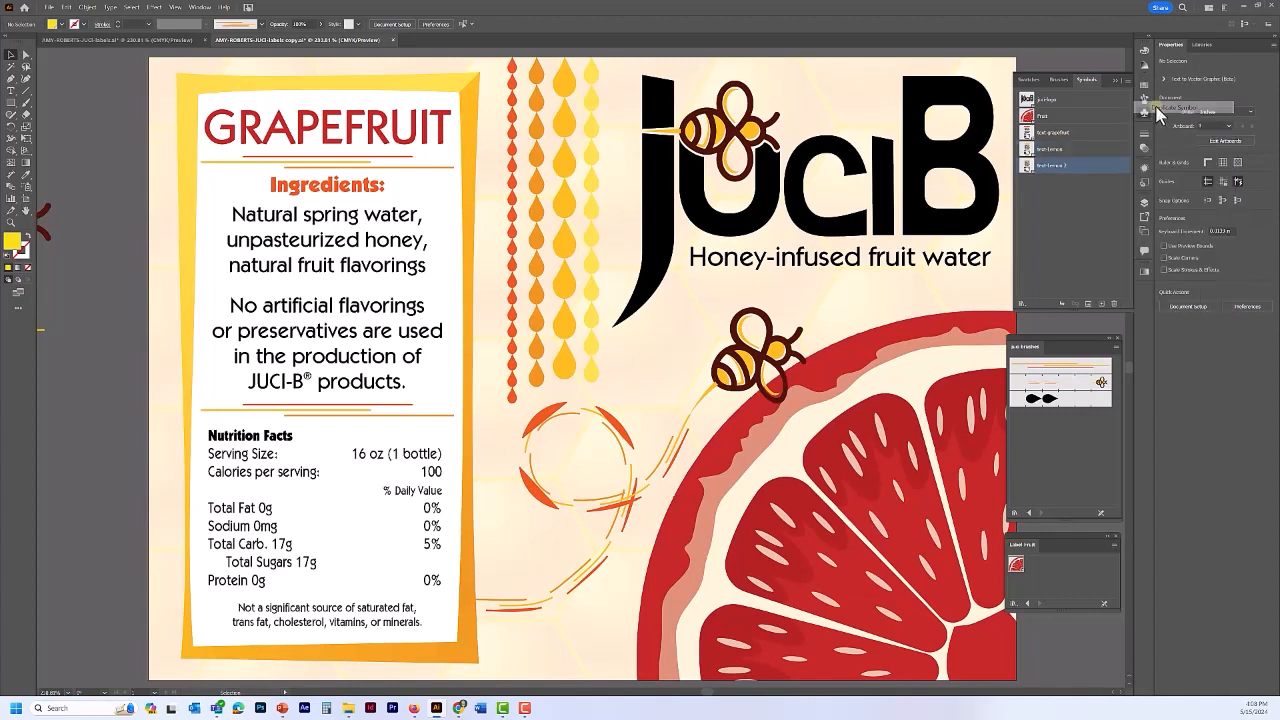
{"action": "double_click", "coordinate": [1054, 168]}
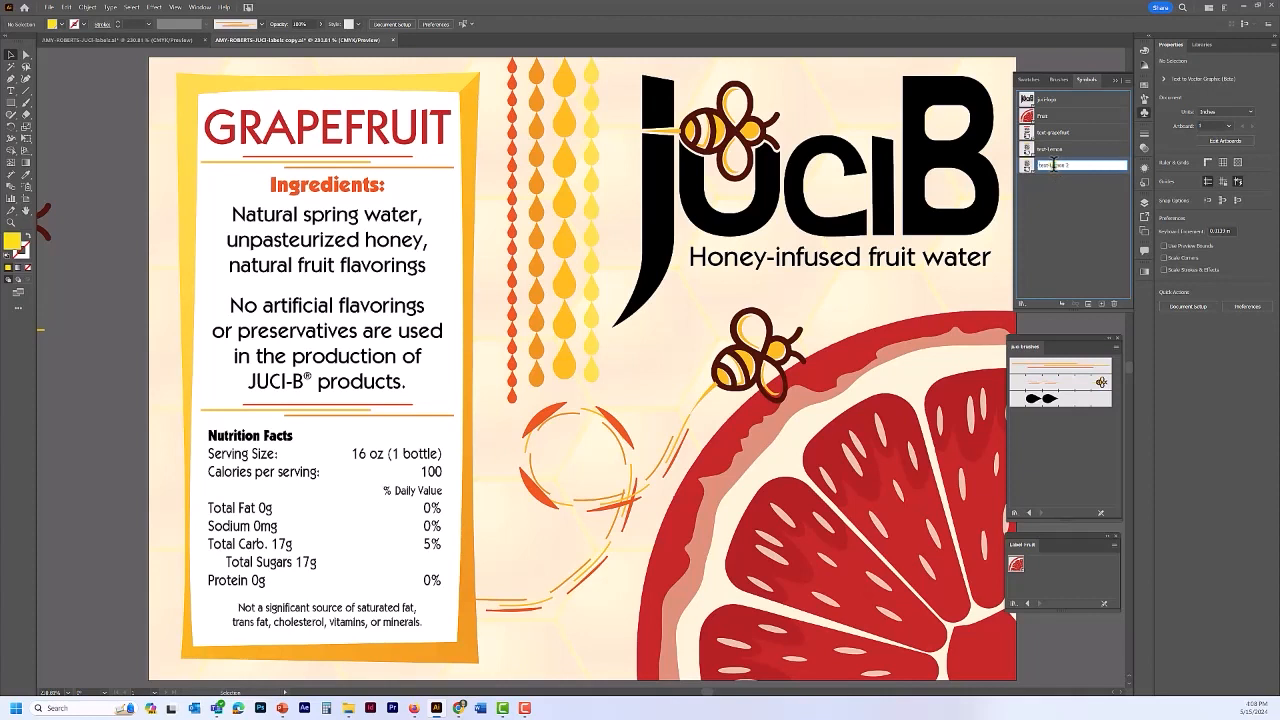
{"action": "left_click_drag", "start_coordinate": [1054, 166], "coordinate": [1078, 164]}
{"action": "type", "text": "lime"}
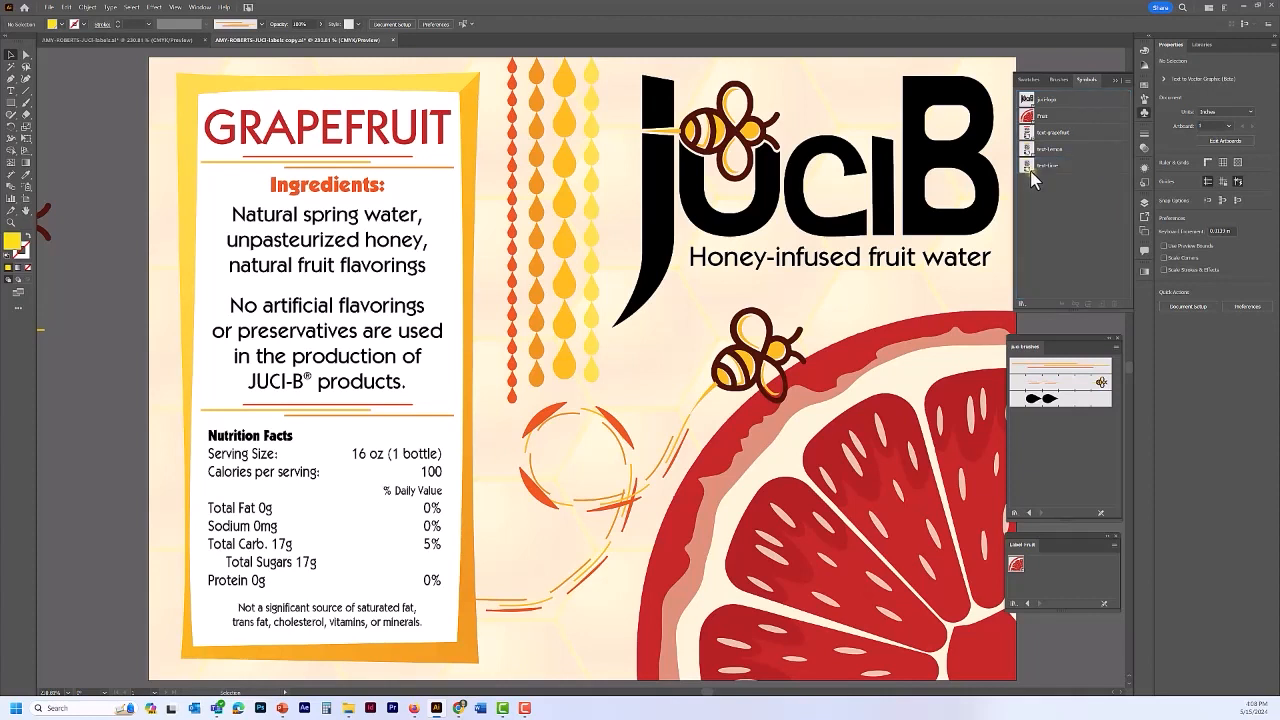
{"action": "key", "text": "Return"}
- Open the text-lime symbol for editing and change its LEMON heading to LIME
{"action": "double_click", "coordinate": [1027, 165]}
{"action": "left_click", "coordinate": [581, 130]}
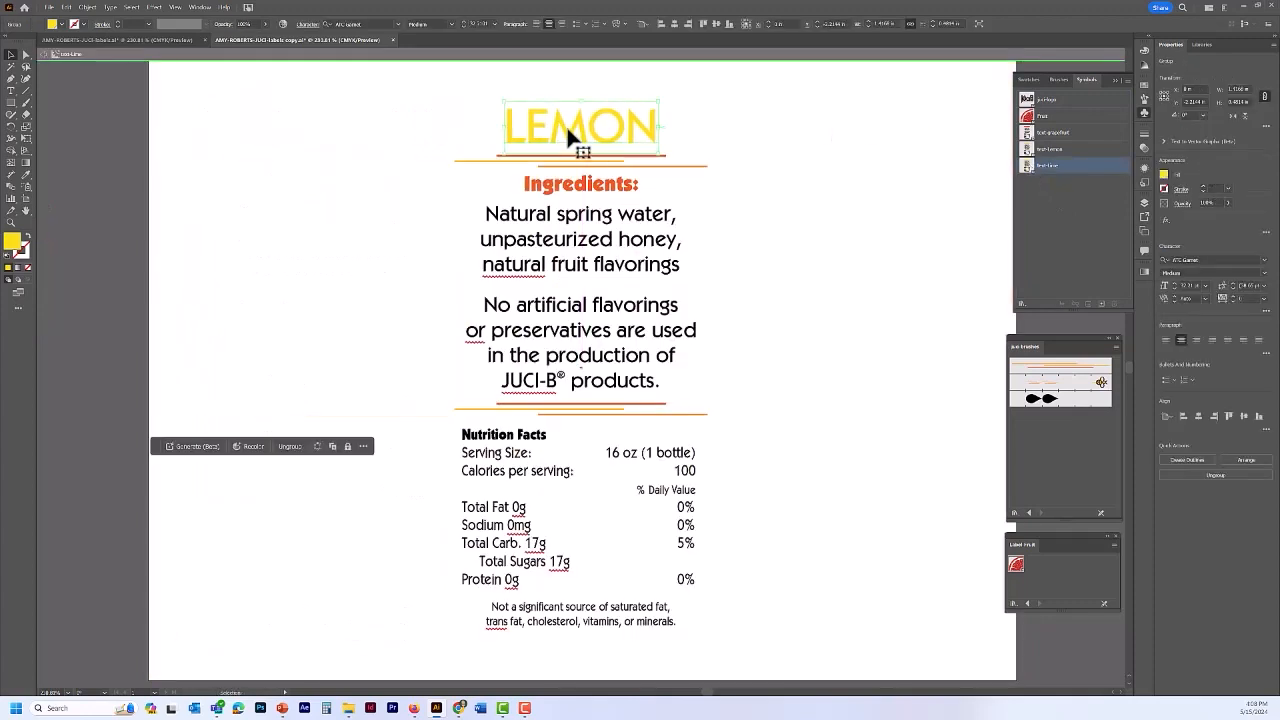
{"action": "double_click", "coordinate": [566, 125]}
{"action": "left_click", "coordinate": [521, 118]}
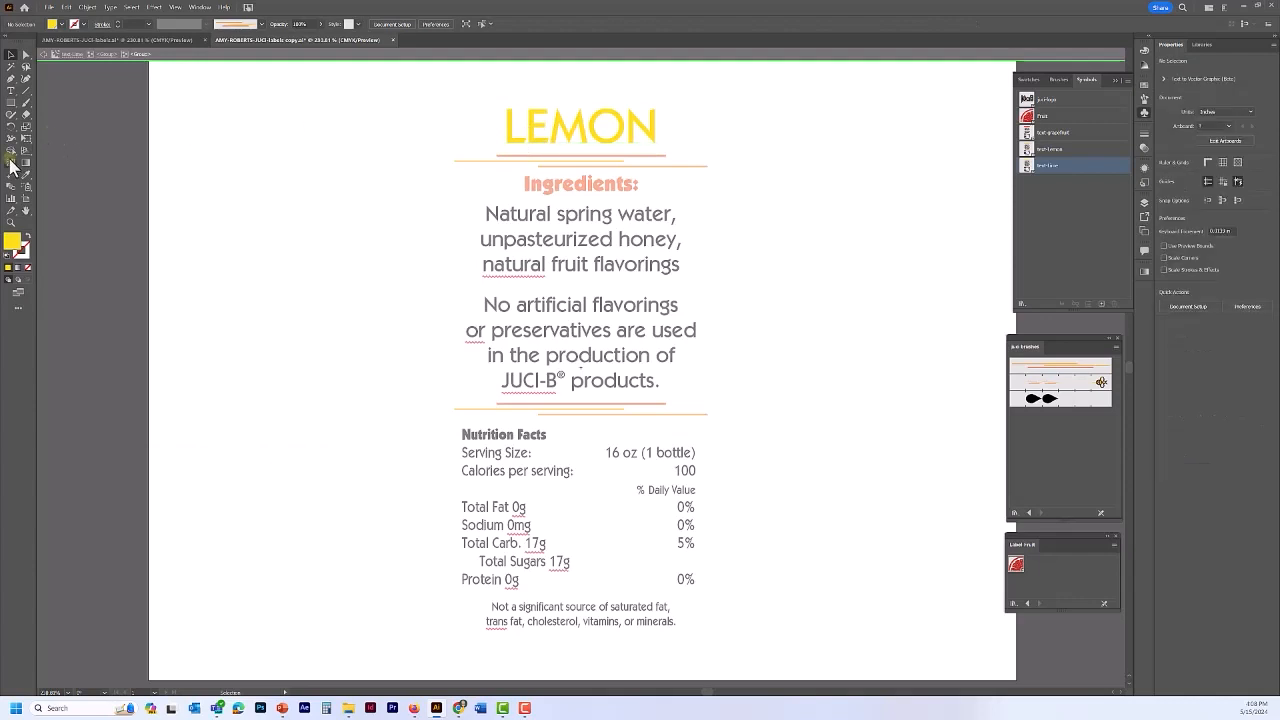
{"action": "left_click", "coordinate": [11, 91]}
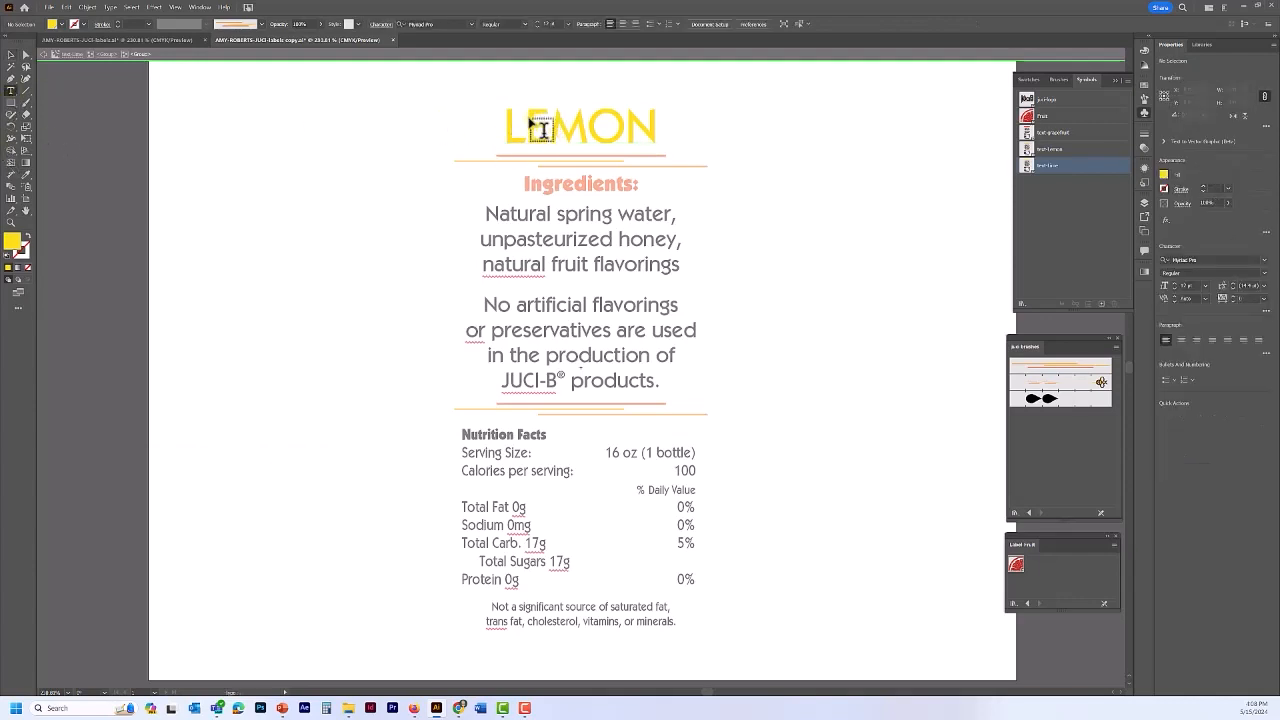
{"action": "left_click_drag", "start_coordinate": [527, 126], "coordinate": [746, 131]}
{"action": "type", "text": "INM"}
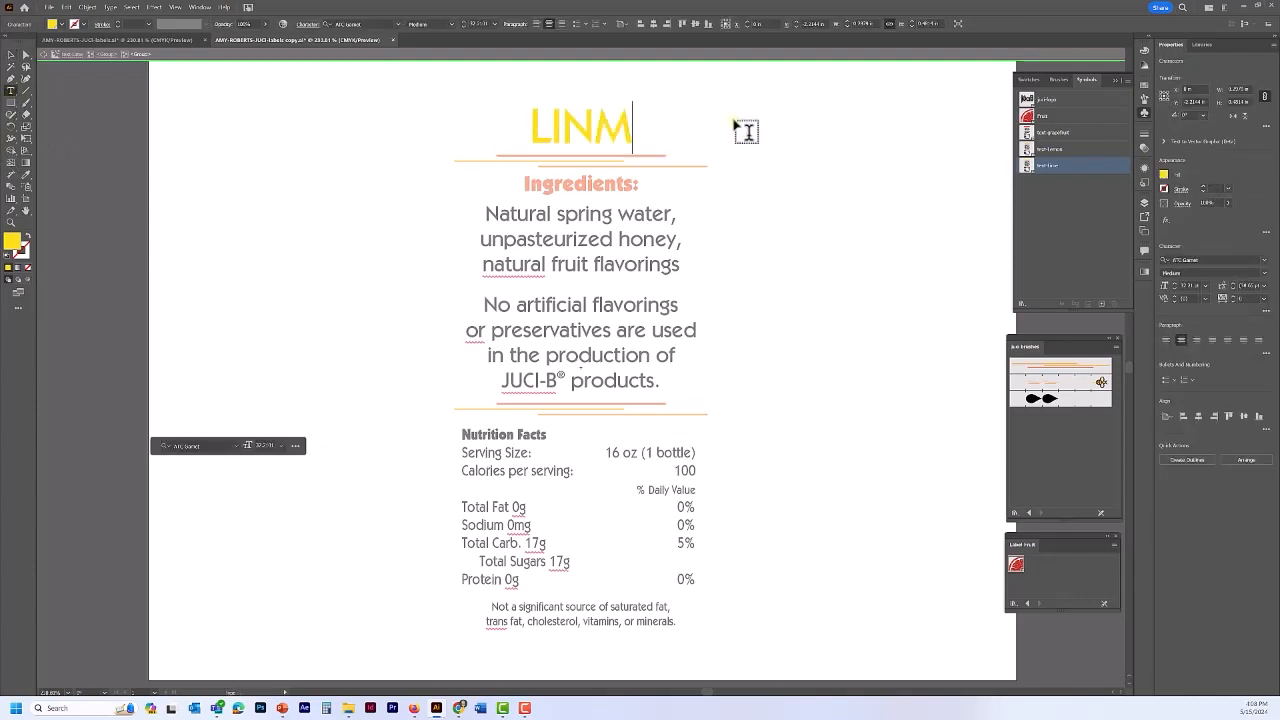
{"action": "key", "text": "BackSpace"}
{"action": "key", "text": "BackSpace"}
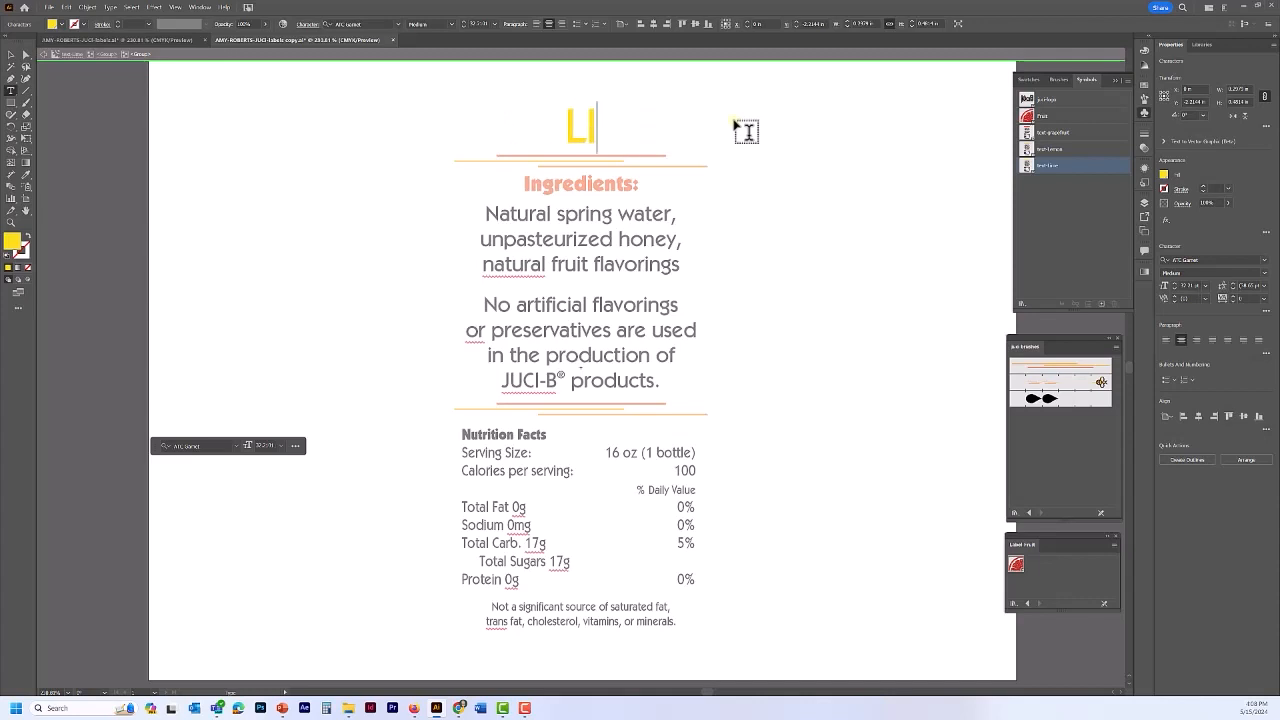
{"action": "type", "text": "ME"}
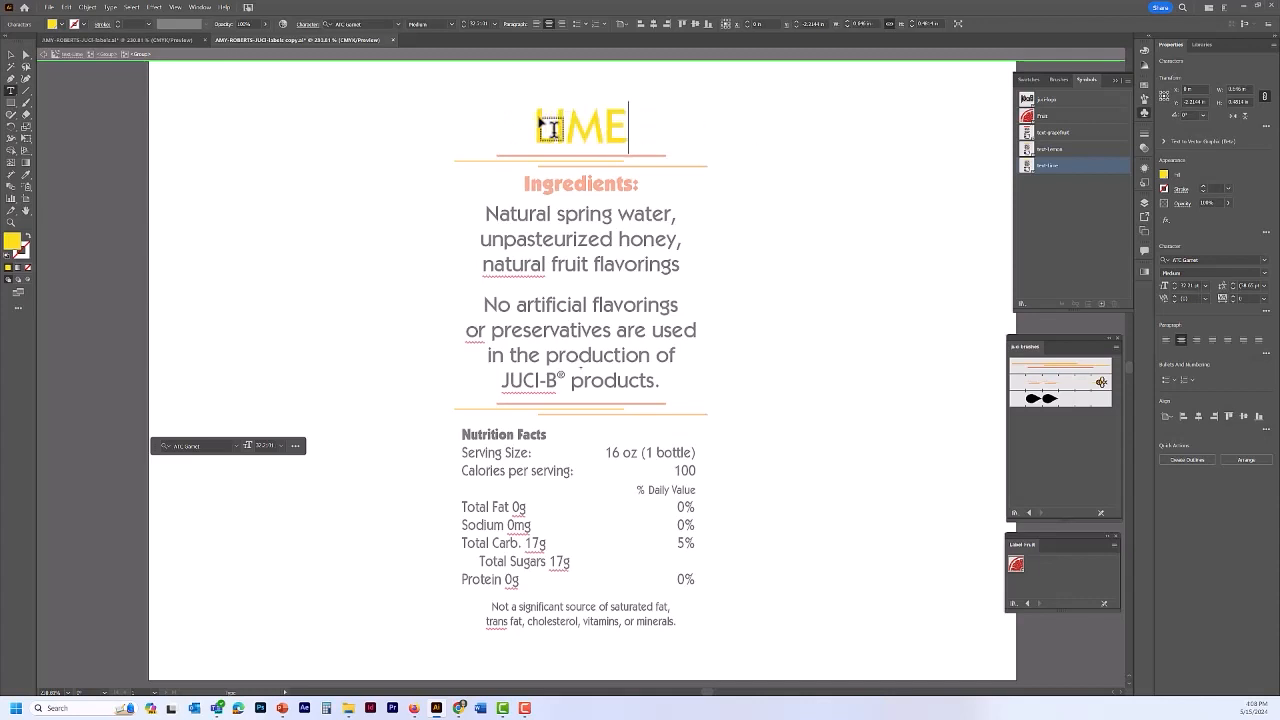
- Fill the LIME heading with the Lime swatch and exit symbol editing back to the full label
{"action": "double_click", "coordinate": [552, 129]}
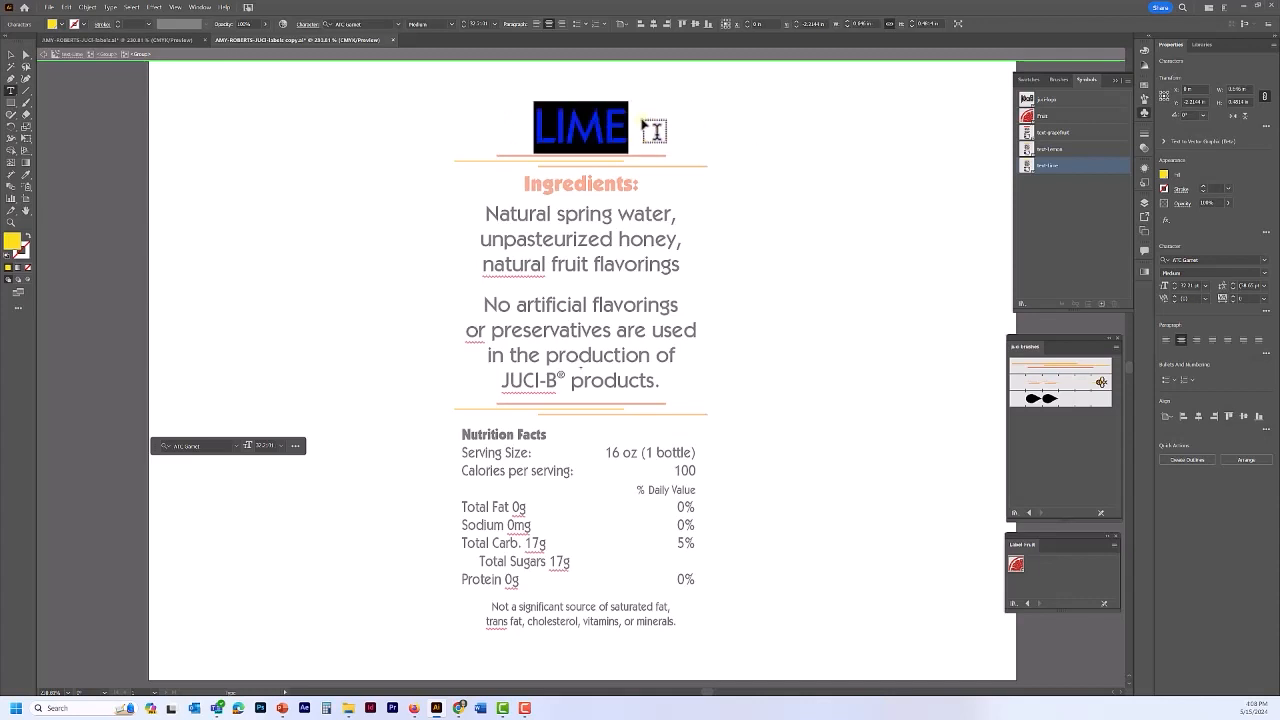
{"action": "left_click", "coordinate": [1143, 85]}
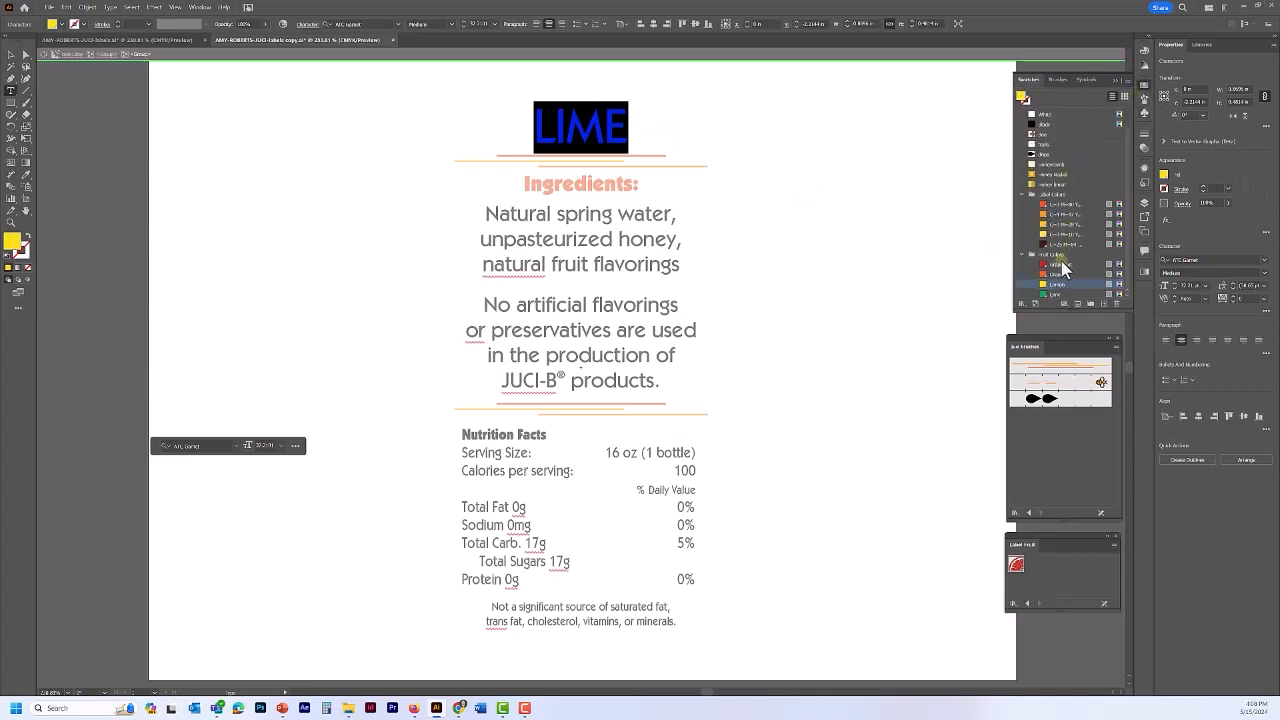
{"action": "left_click", "coordinate": [1047, 295]}
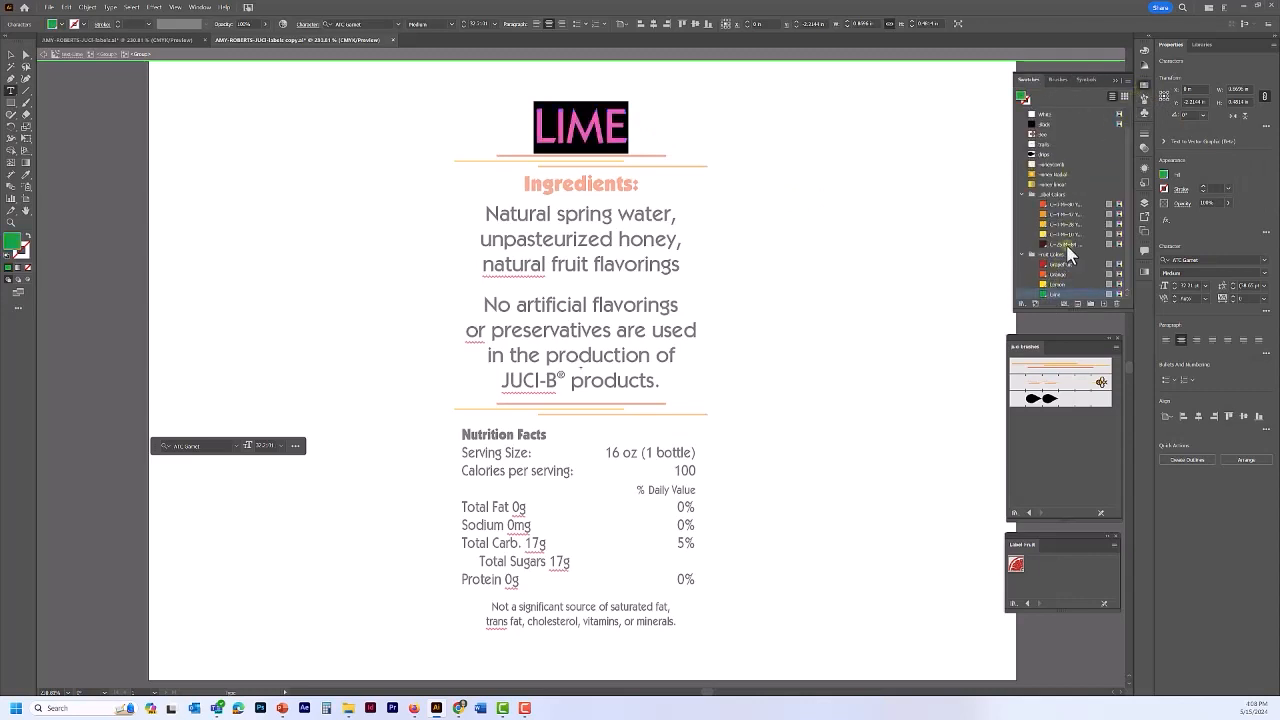
{"action": "left_click", "coordinate": [1144, 85]}
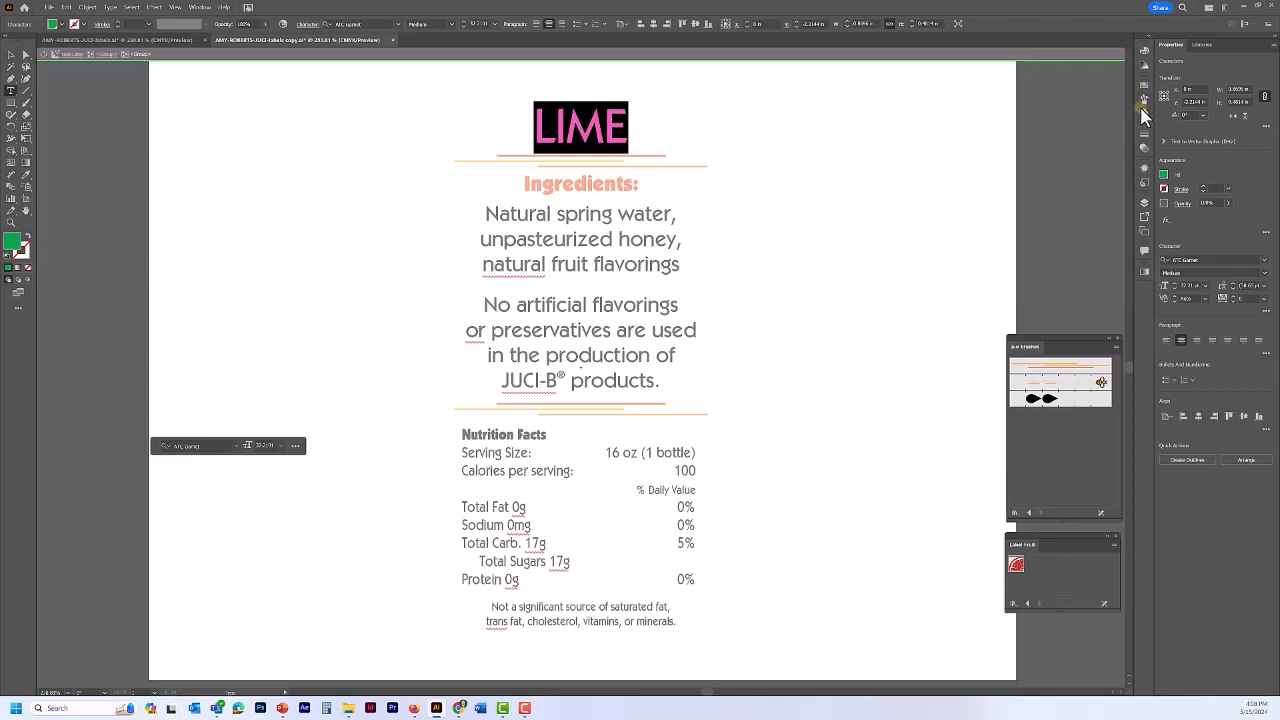
{"action": "left_click", "coordinate": [1142, 113]}
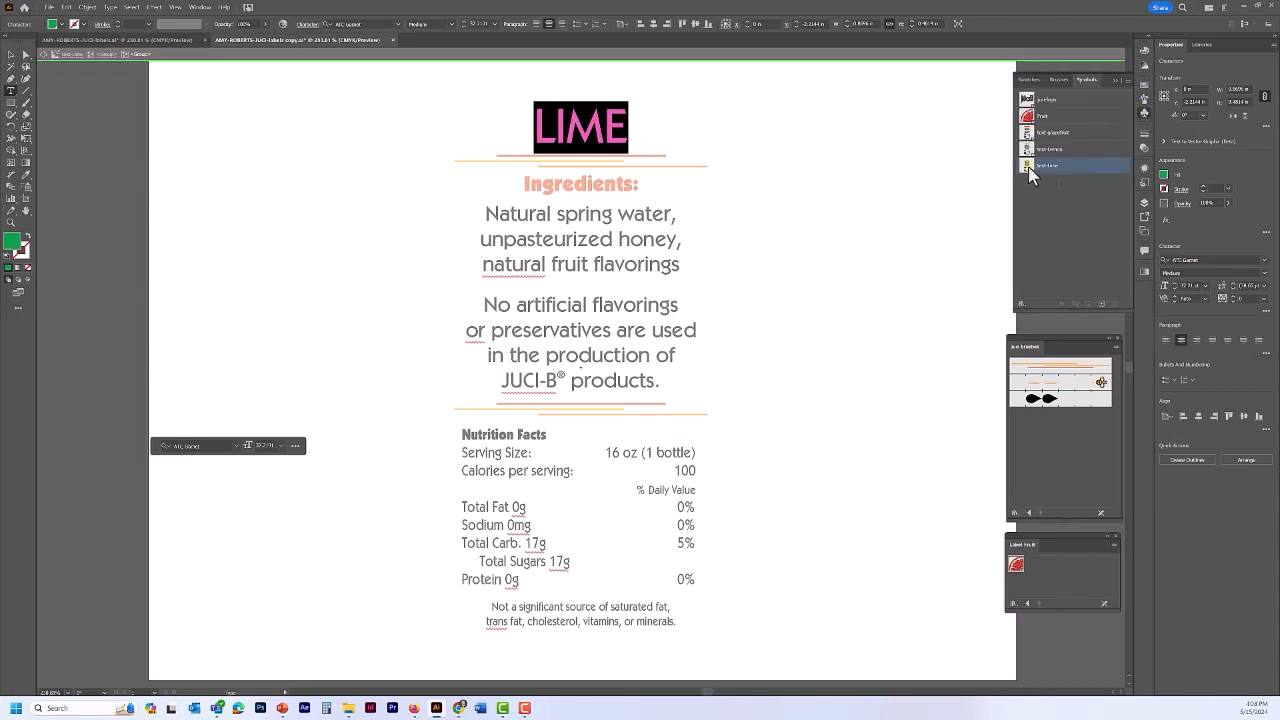
{"action": "left_click", "coordinate": [10, 54]}
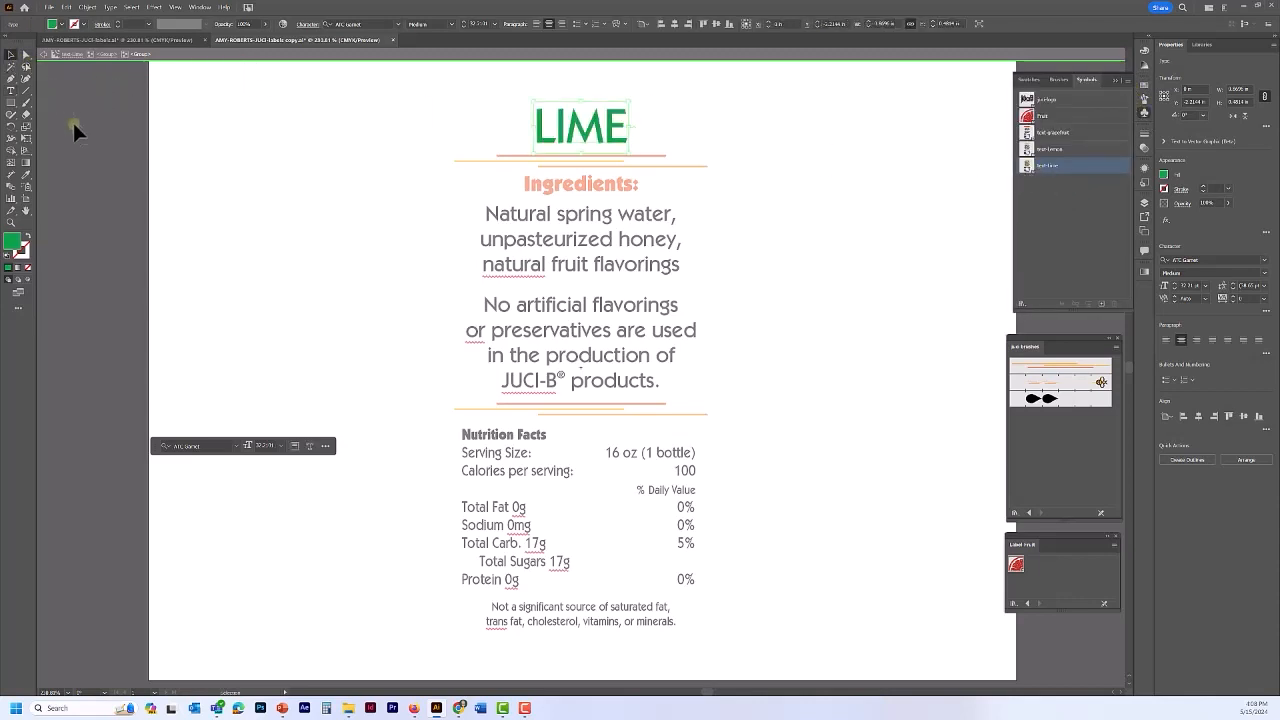
{"action": "double_click", "coordinate": [75, 131]}
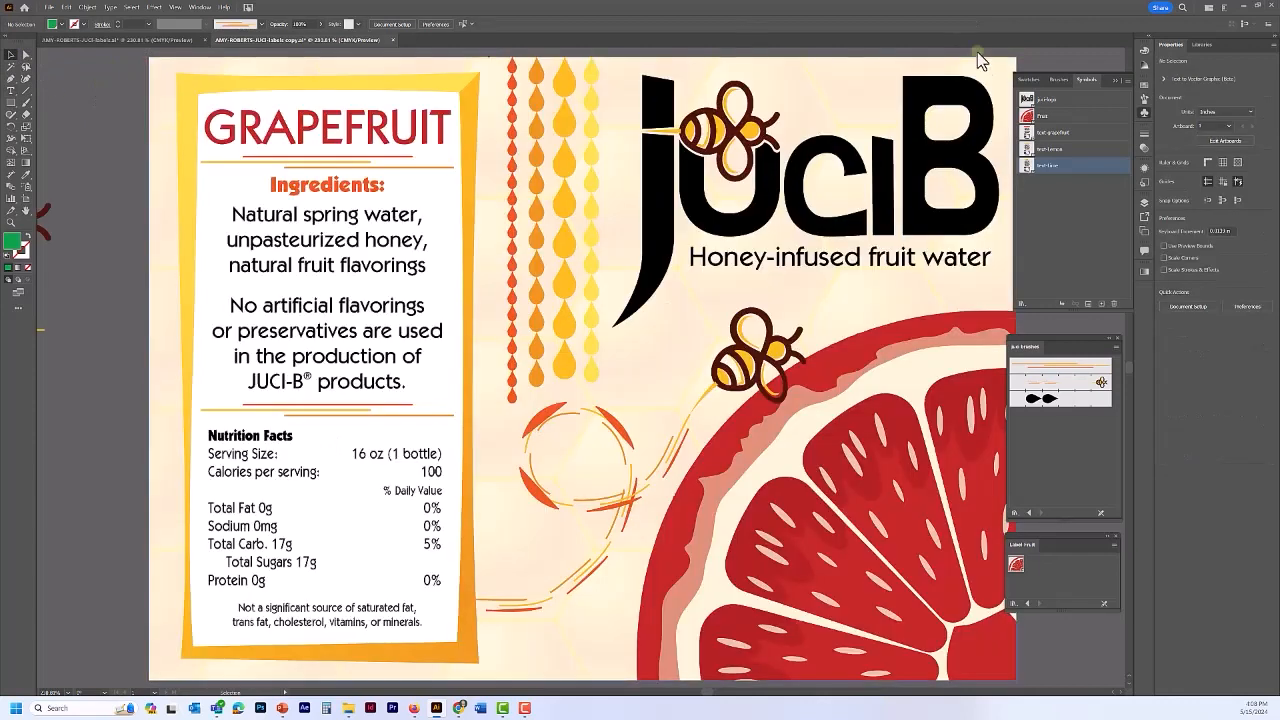
- Duplicate the text-lime symbol and name the copy text-orange
{"action": "left_click", "coordinate": [1127, 80]}
{"action": "left_click", "coordinate": [1176, 108]}
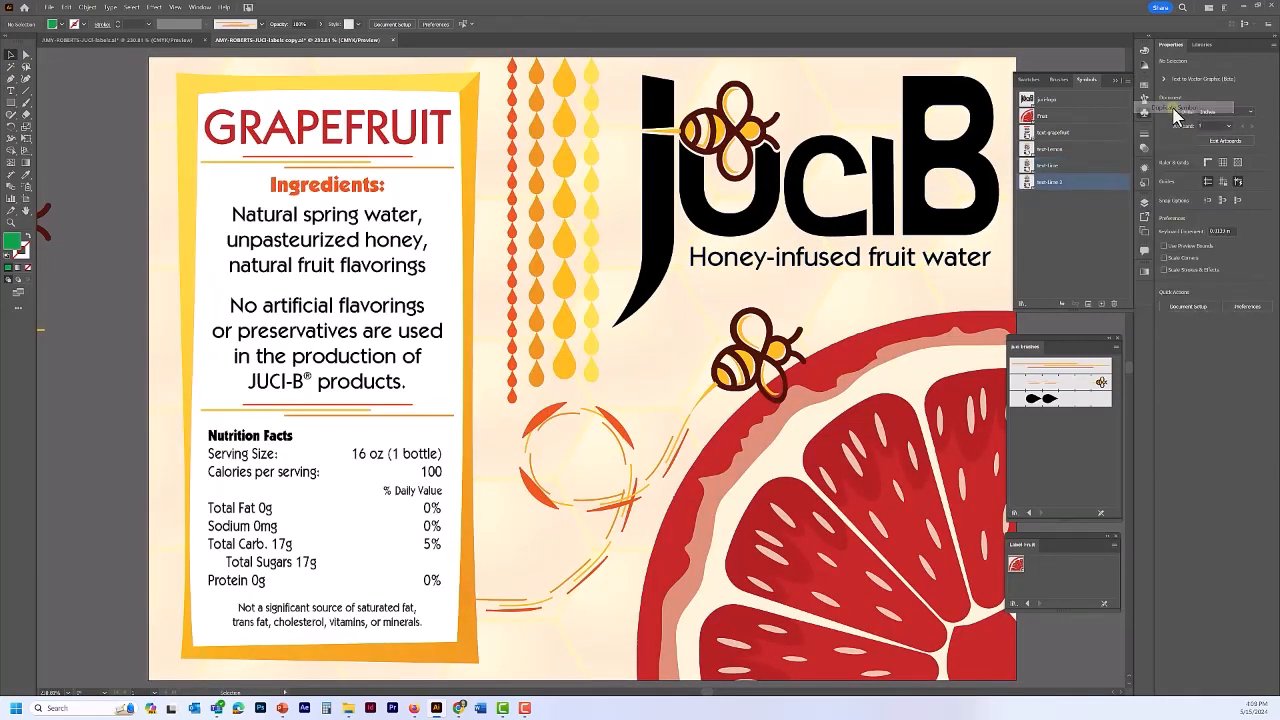
{"action": "double_click", "coordinate": [1050, 182]}
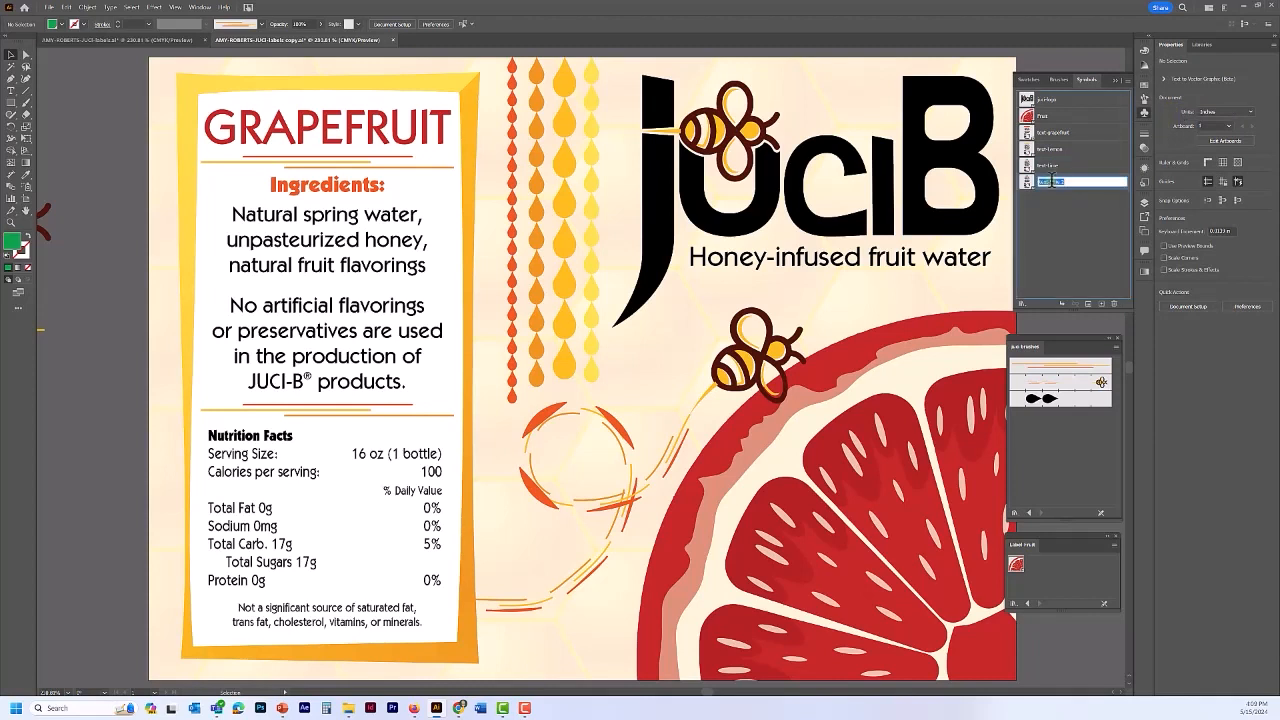
{"action": "left_click_drag", "start_coordinate": [1048, 182], "coordinate": [1074, 181]}
{"action": "type", "text": "orang"}
{"action": "left_click", "coordinate": [1092, 236]}
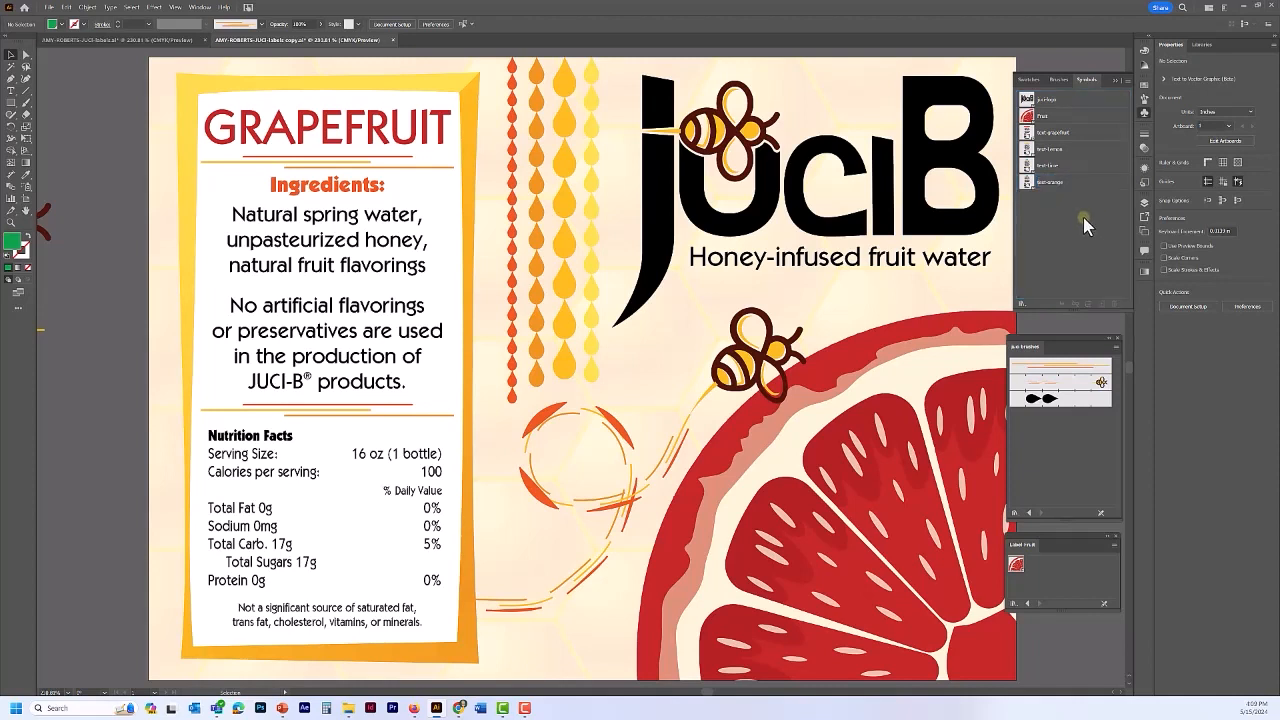
- Open the text-orange symbol for editing and replace its LIME heading with ORANGE
{"action": "double_click", "coordinate": [1029, 182]}
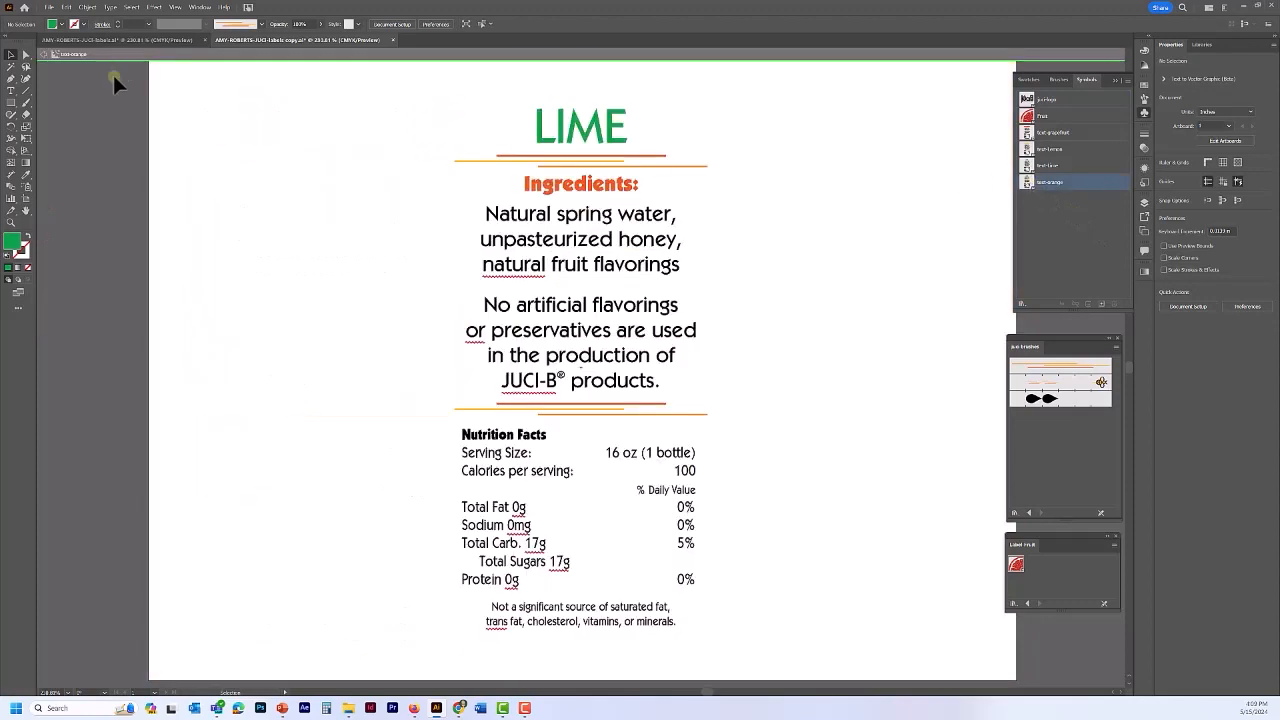
{"action": "left_click", "coordinate": [11, 90]}
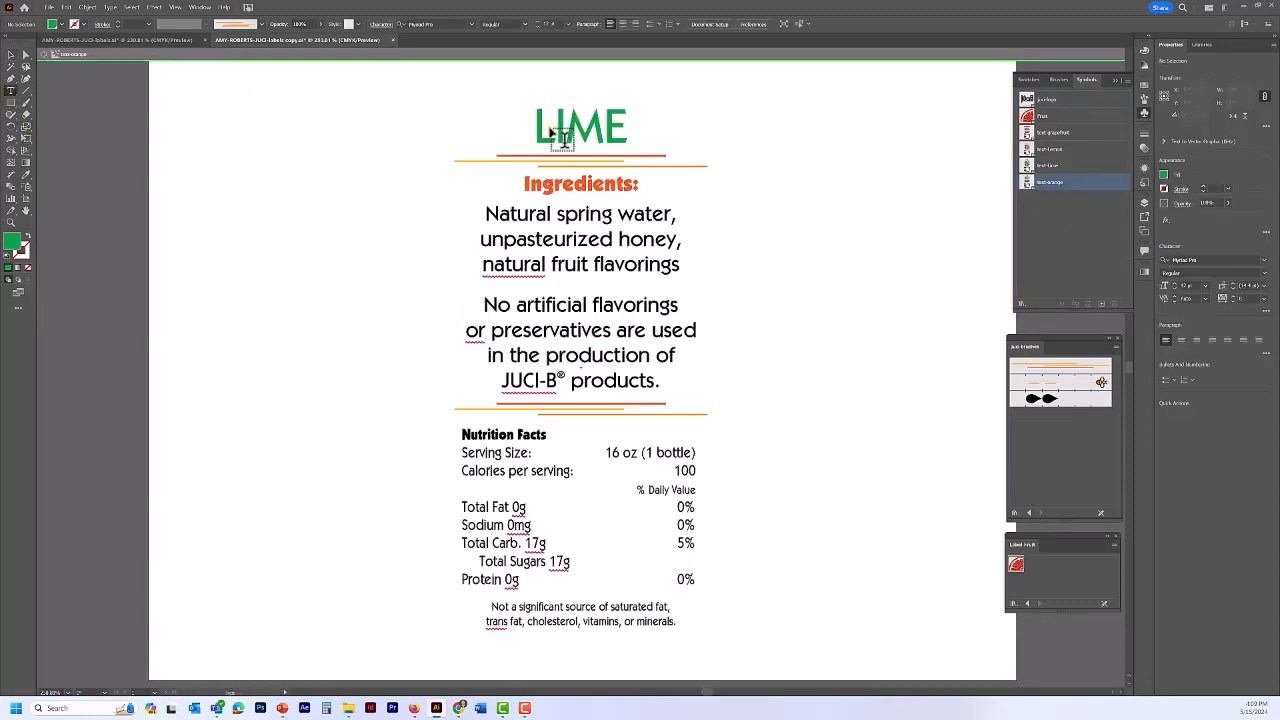
{"action": "left_click_drag", "start_coordinate": [537, 130], "coordinate": [674, 130]}
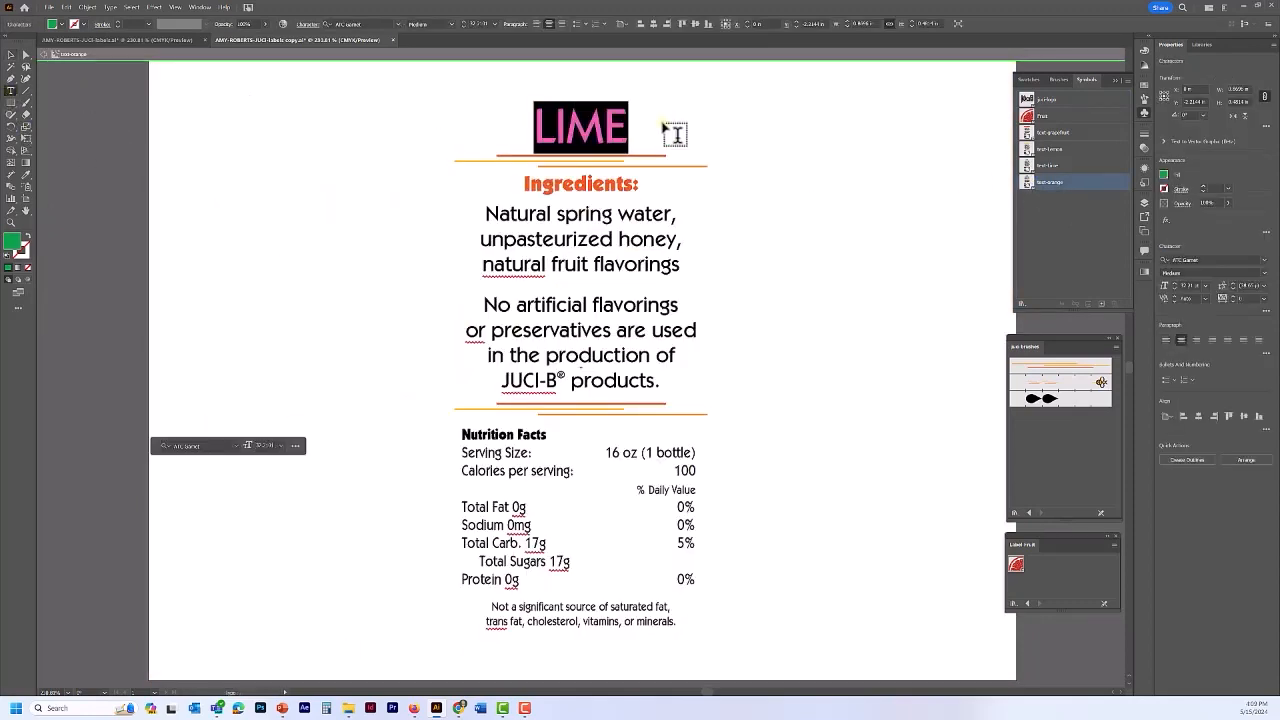
{"action": "type", "text": "ORANGE"}
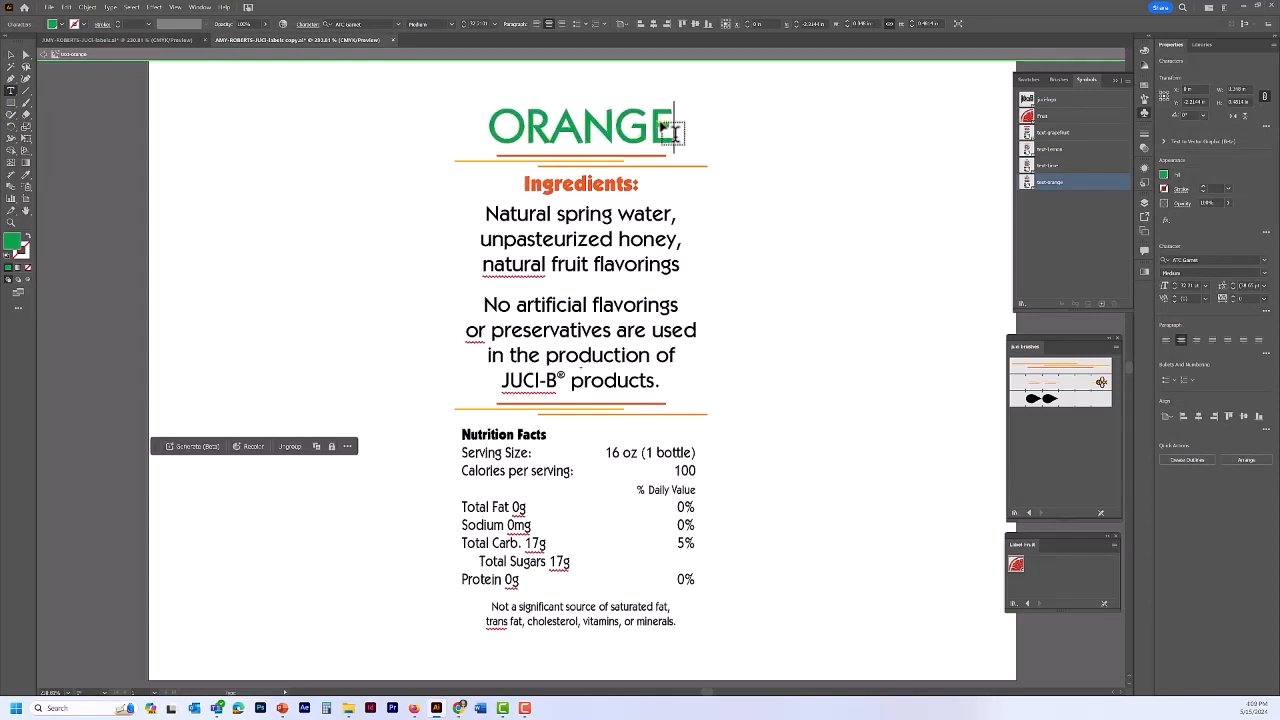
- Fill the ORANGE heading with the orange swatch and exit symbol editing back to the full label
{"action": "double_click", "coordinate": [570, 135]}
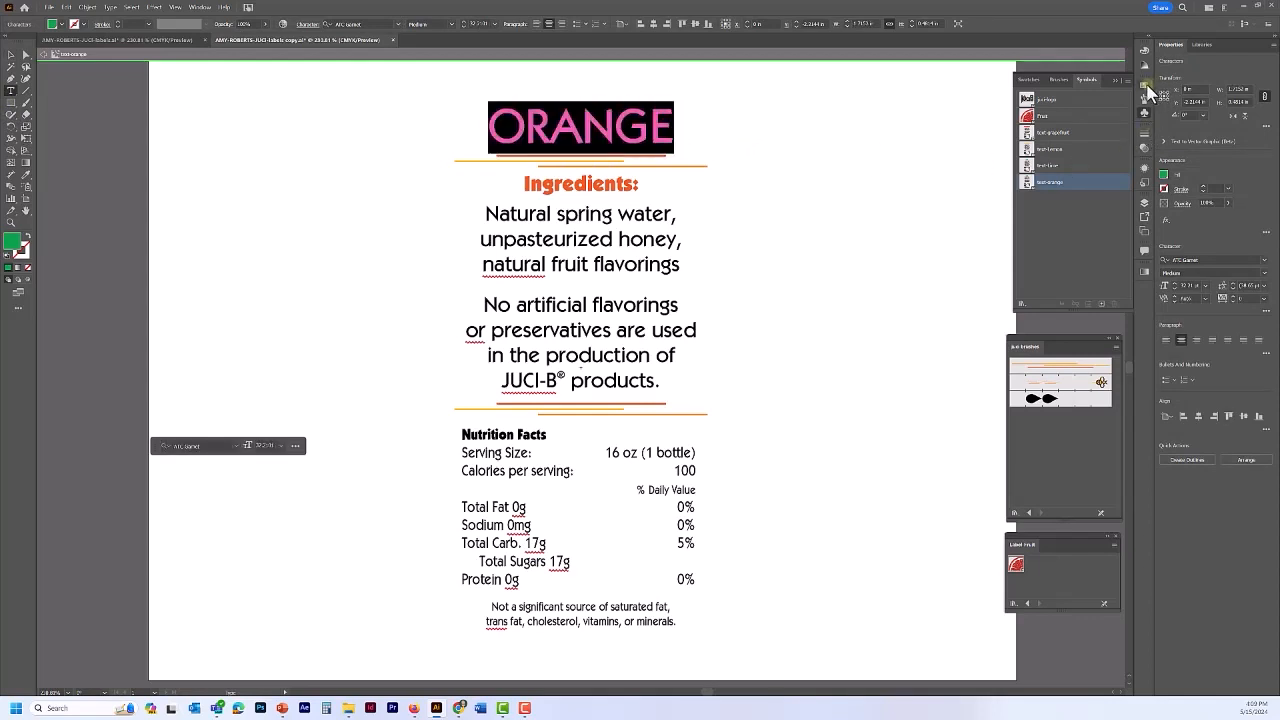
{"action": "left_click", "coordinate": [1165, 176]}
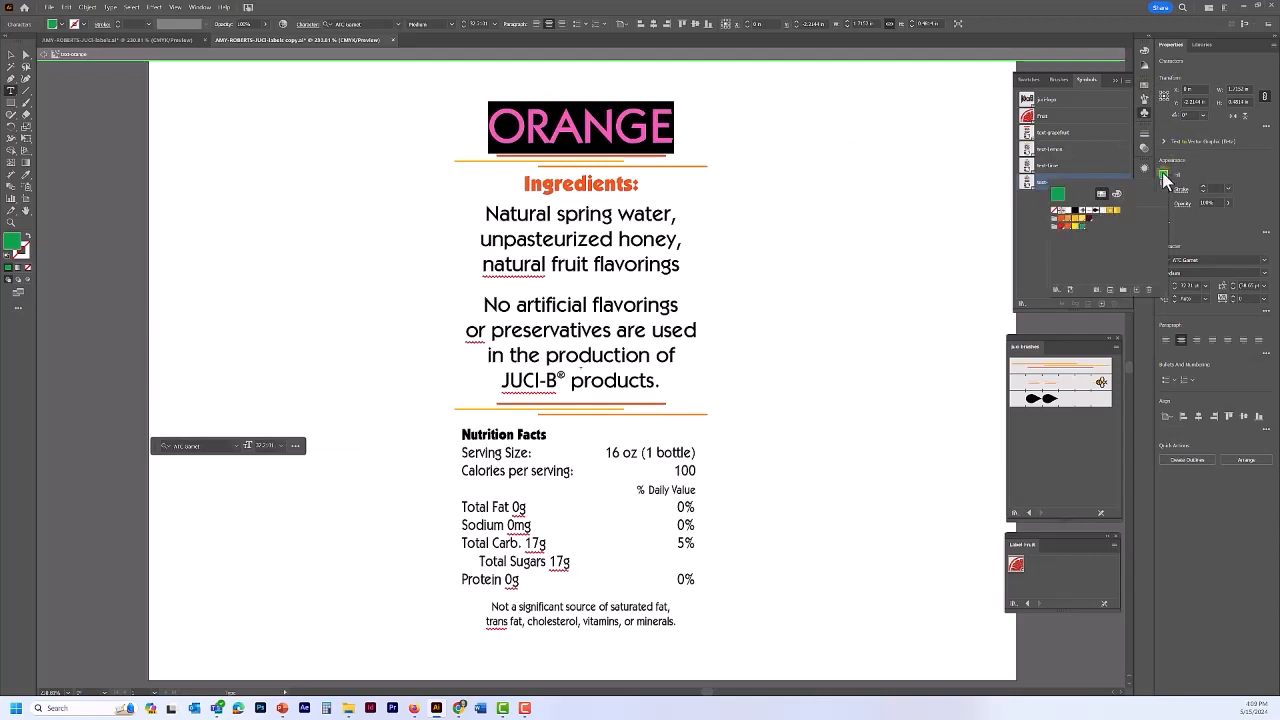
{"action": "left_click", "coordinate": [1067, 228]}
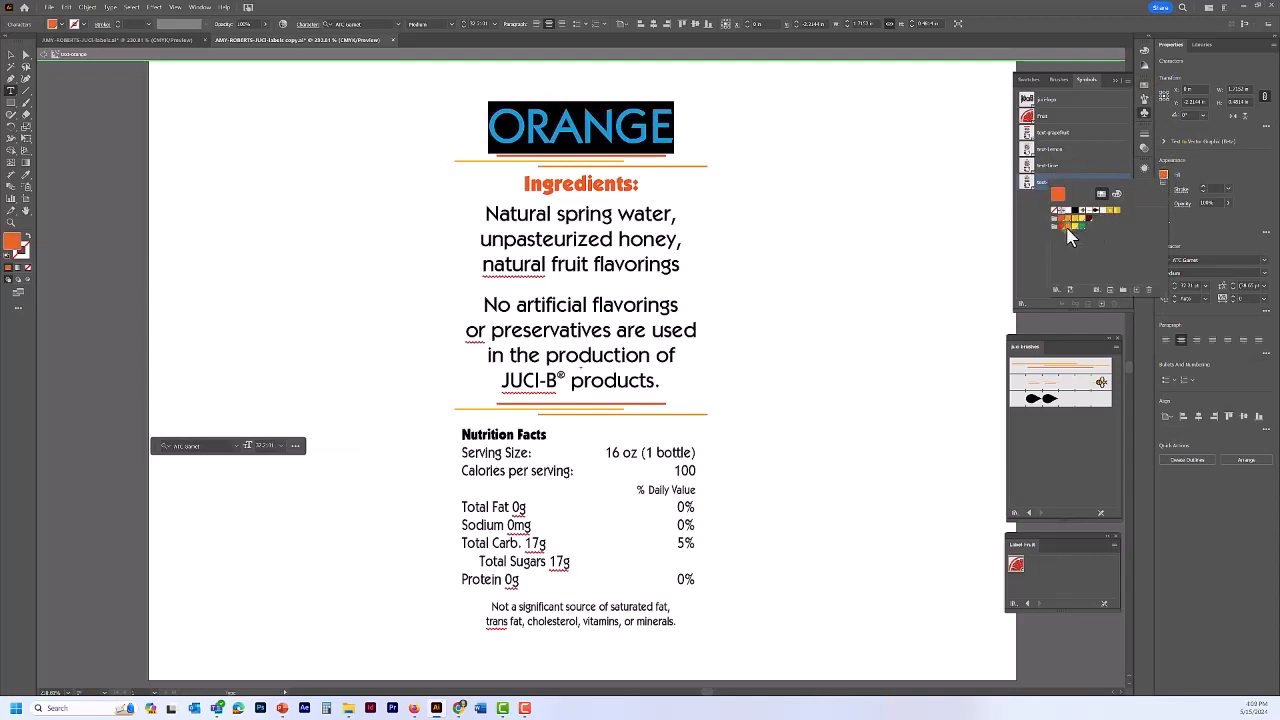
{"action": "left_click", "coordinate": [11, 56]}
{"action": "left_click", "coordinate": [58, 118]}
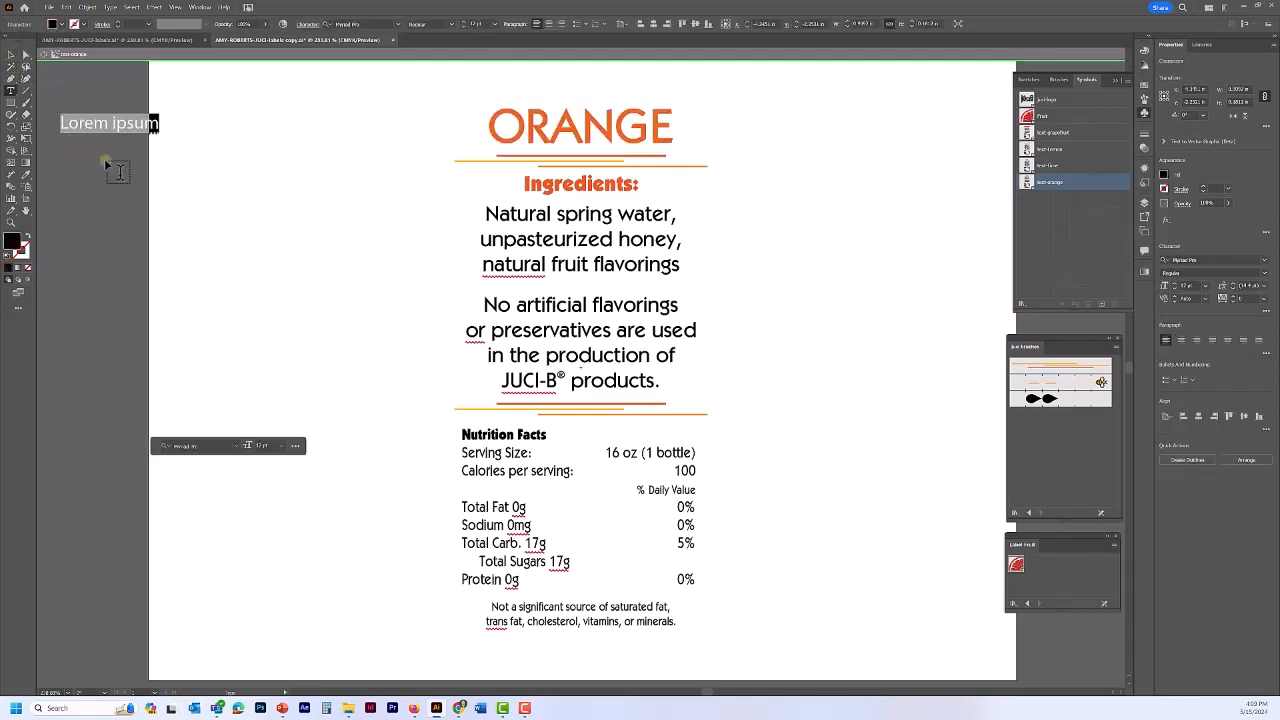
{"action": "left_click", "coordinate": [11, 56]}
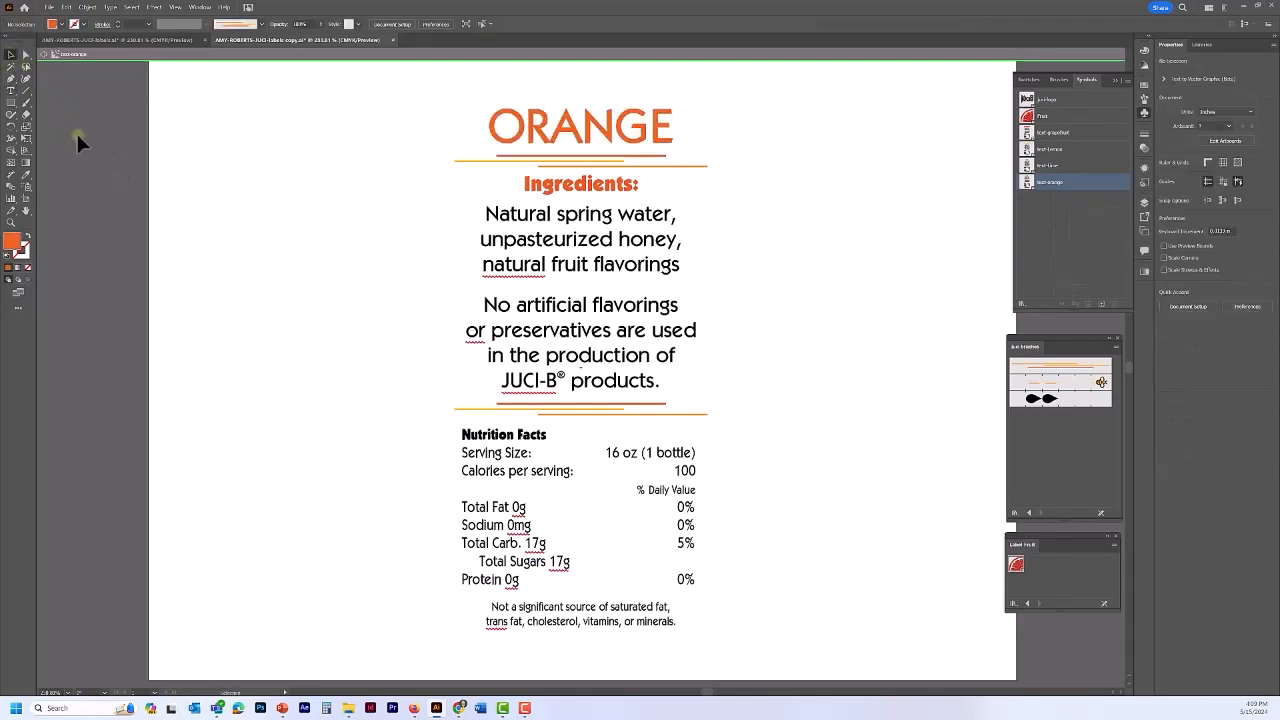
{"action": "double_click", "coordinate": [76, 131]}
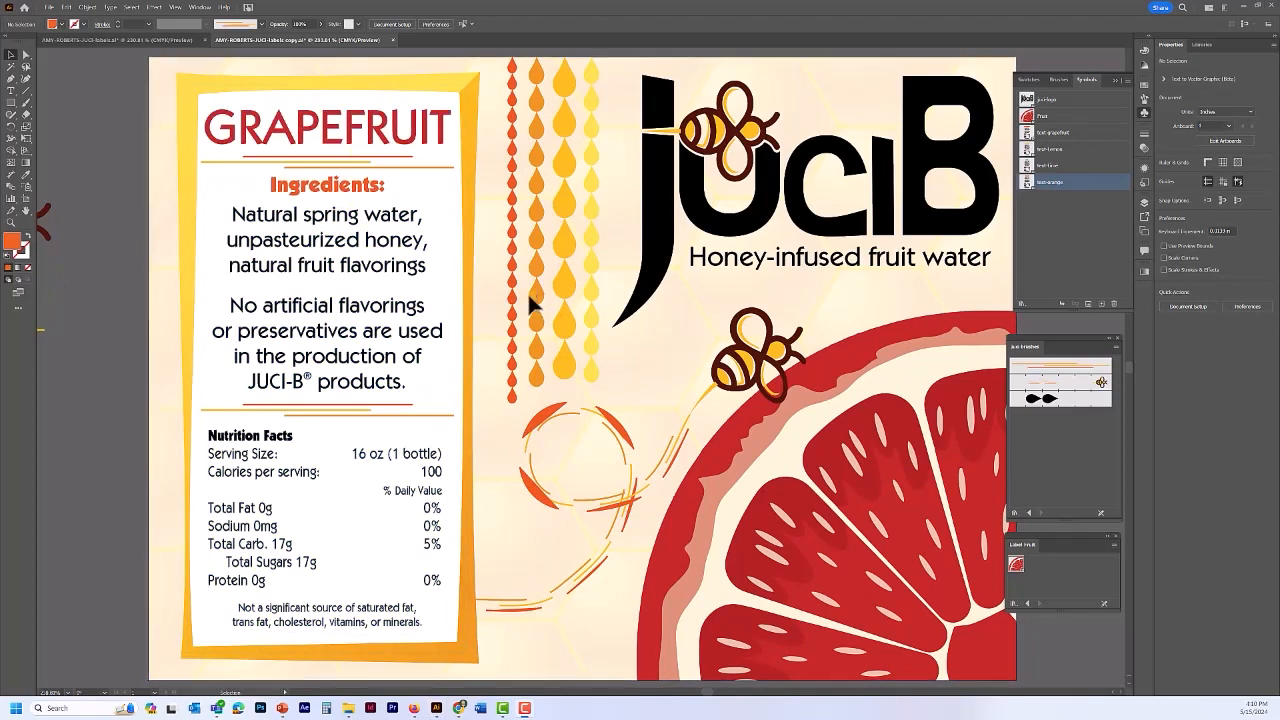
- Delete the leftover bee, line and drop artwork lying outside the artboard beside the label
{"action": "scroll", "coordinate": [527, 292], "scroll_direction": "down", "scroll_amount": 2}
{"action": "scroll", "coordinate": [527, 292], "scroll_direction": "down", "scroll_amount": 2}
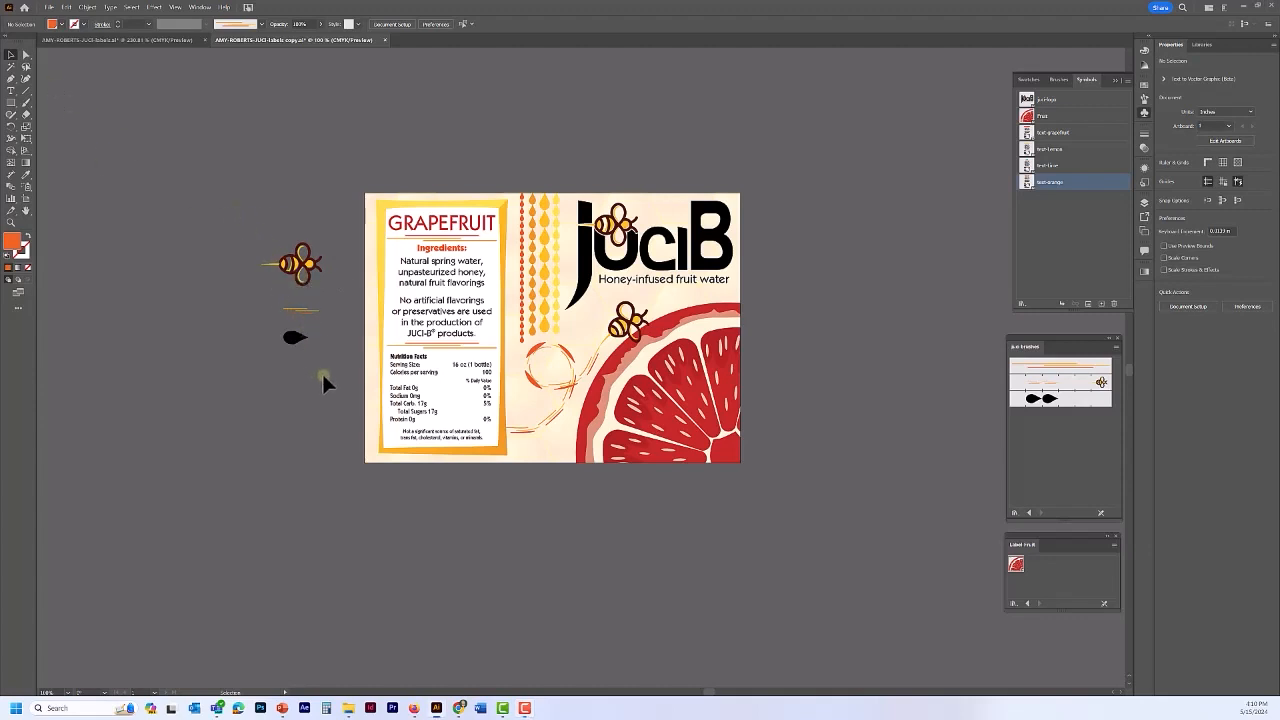
{"action": "left_click_drag", "start_coordinate": [323, 378], "coordinate": [328, 380]}
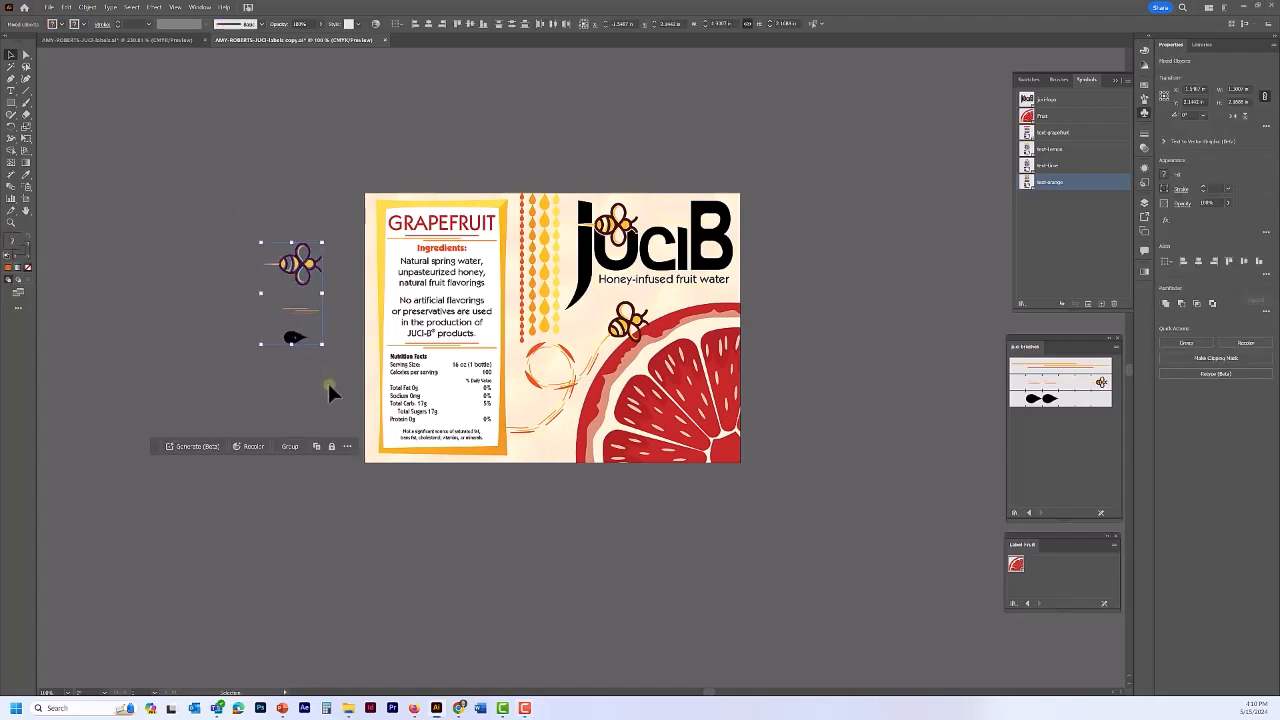
{"action": "key", "text": "Delete"}
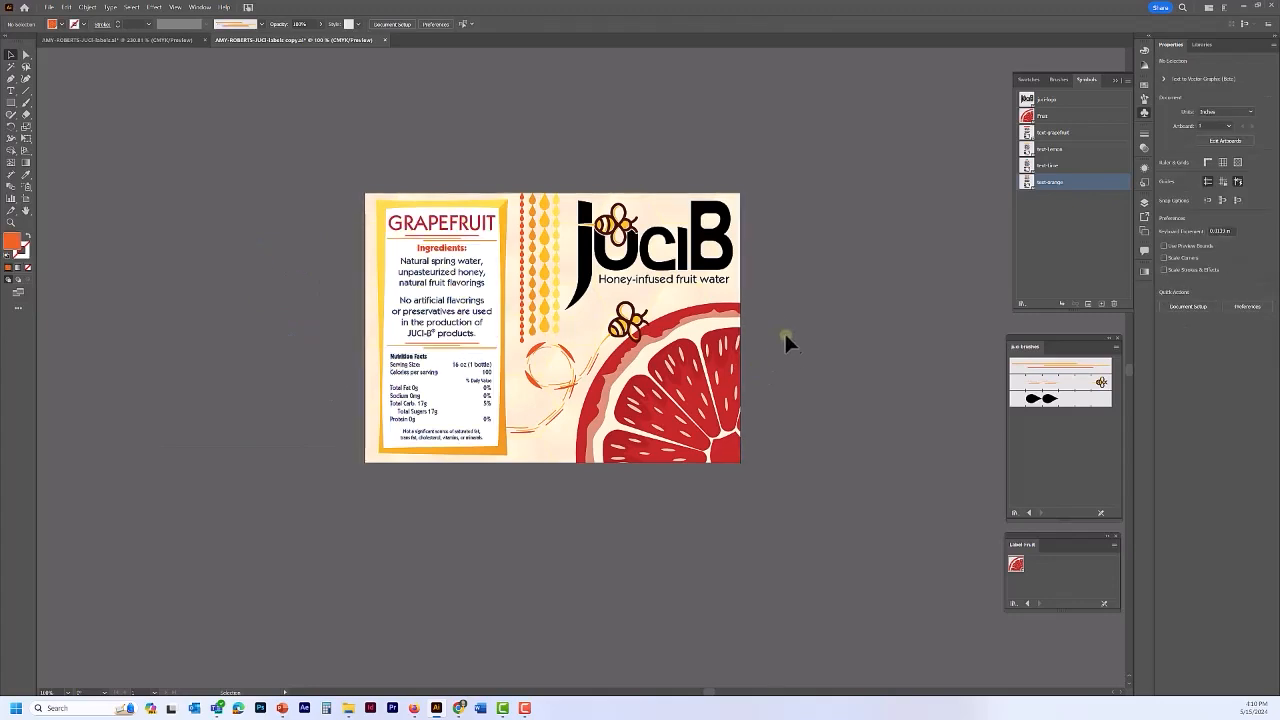
- Duplicate the grapefruit label artboard with its artwork three times
{"action": "left_click_drag", "start_coordinate": [784, 331], "coordinate": [625, 240]}
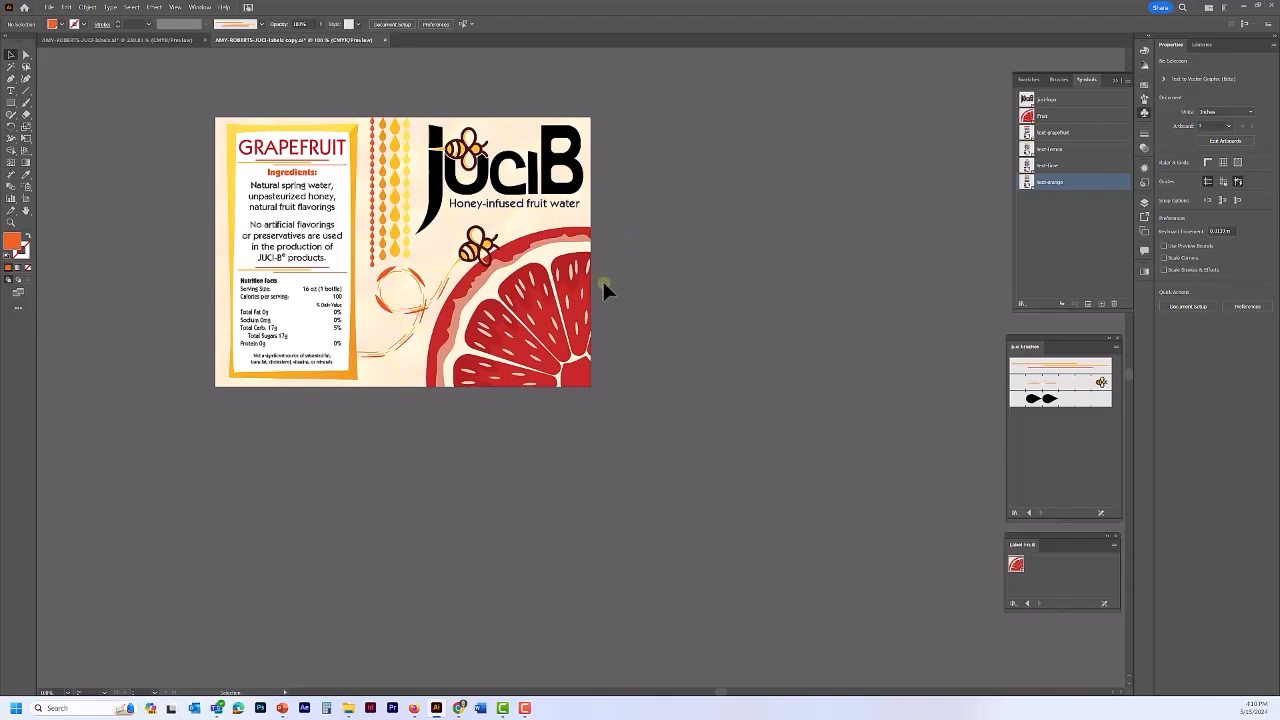
{"action": "left_click", "coordinate": [1145, 236]}
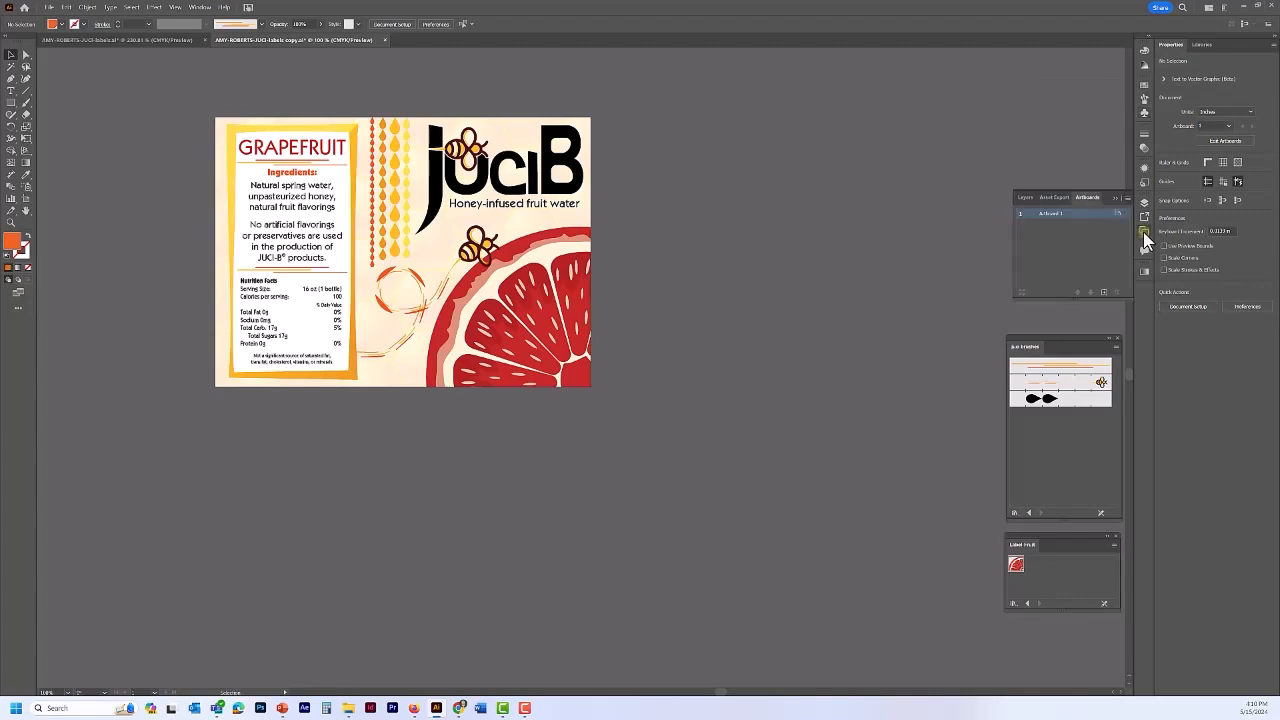
{"action": "left_click_drag", "start_coordinate": [1068, 299], "coordinate": [1068, 316]}
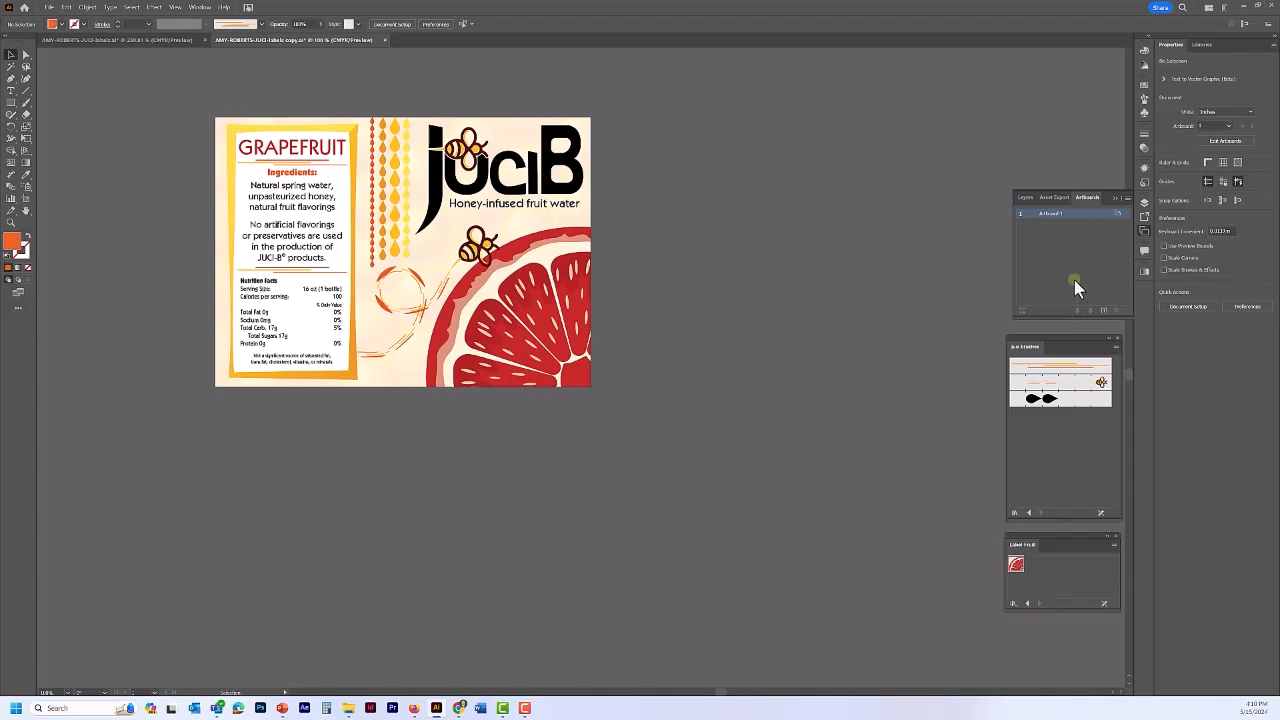
{"action": "left_click", "coordinate": [1128, 197]}
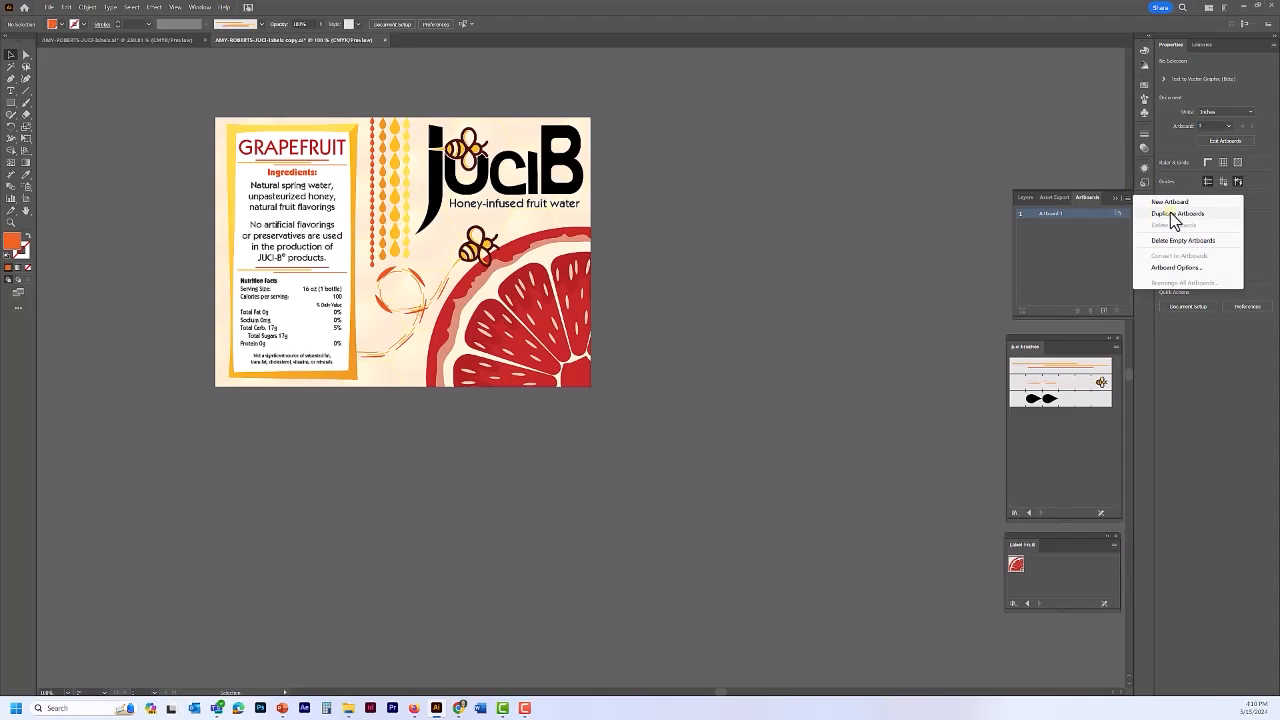
{"action": "left_click", "coordinate": [1175, 214]}
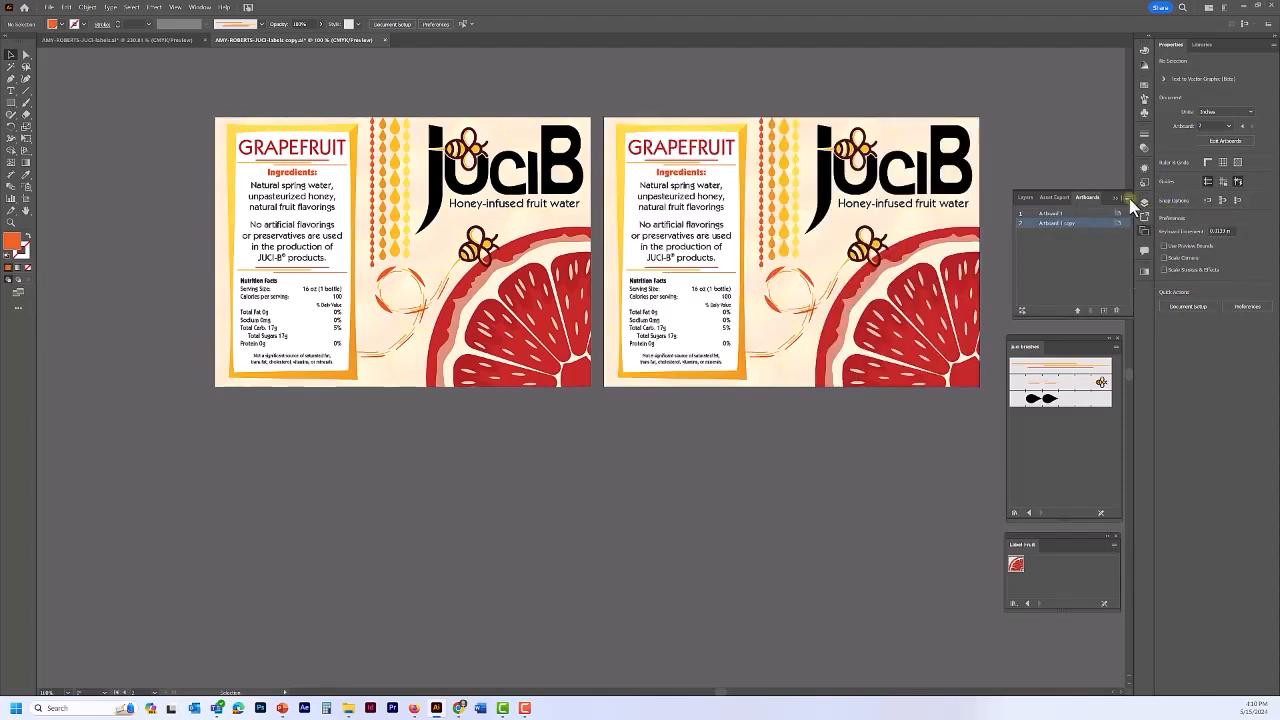
{"action": "left_click", "coordinate": [1130, 198]}
{"action": "left_click", "coordinate": [1170, 214]}
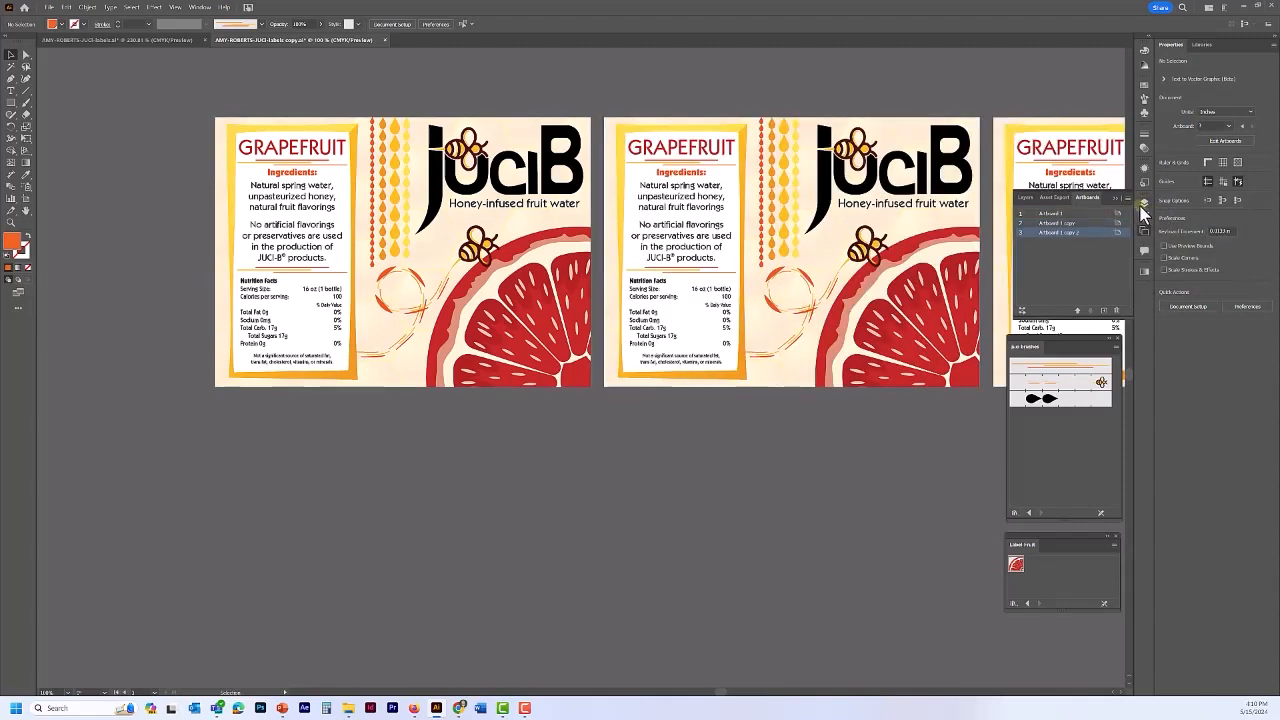
{"action": "left_click", "coordinate": [1128, 197]}
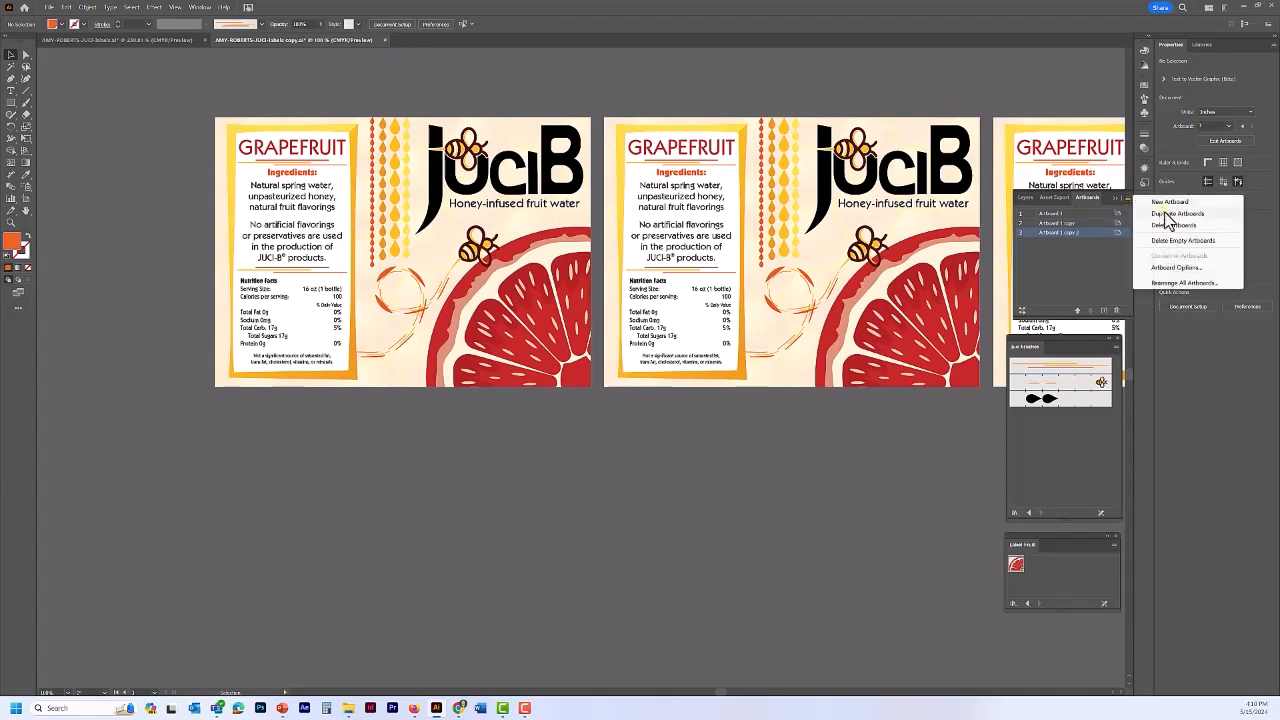
{"action": "left_click", "coordinate": [1168, 214]}
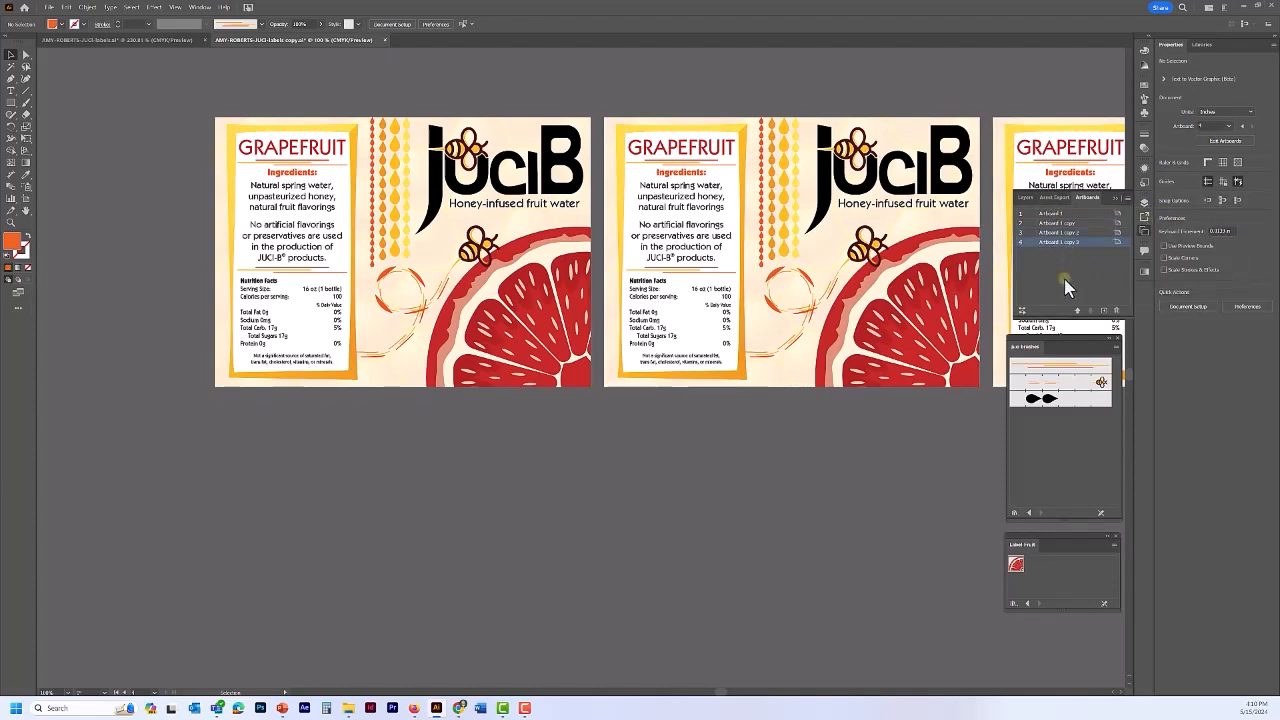
- Rearrange all artboards into a two-column grid with 1 in spacing, moving the artwork with them
{"action": "left_click", "coordinate": [1127, 198]}
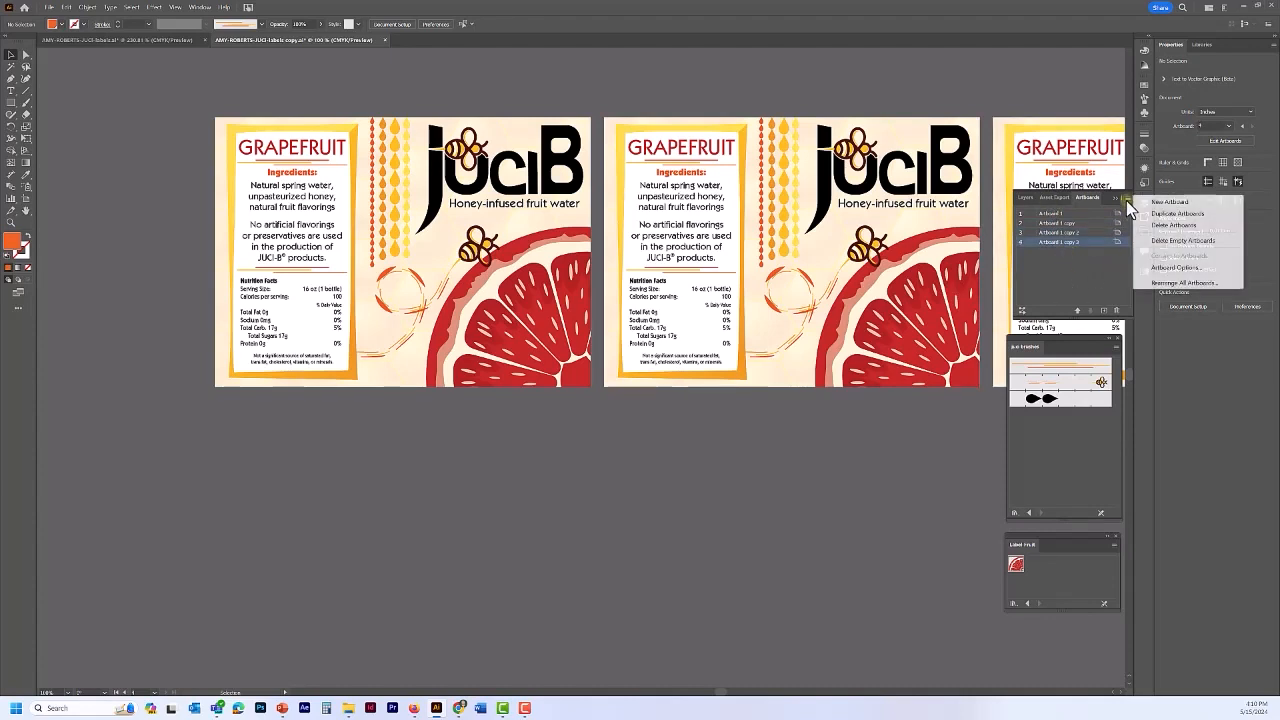
{"action": "left_click", "coordinate": [1169, 281]}
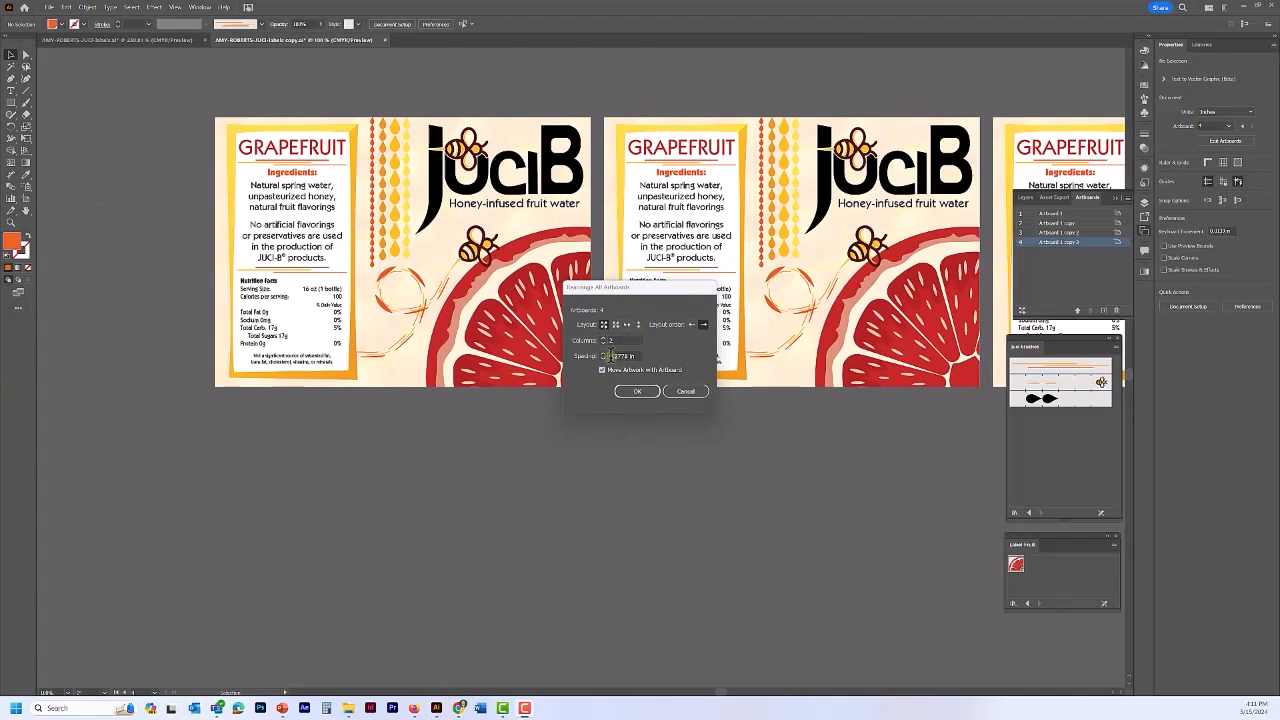
{"action": "left_click", "coordinate": [580, 356]}
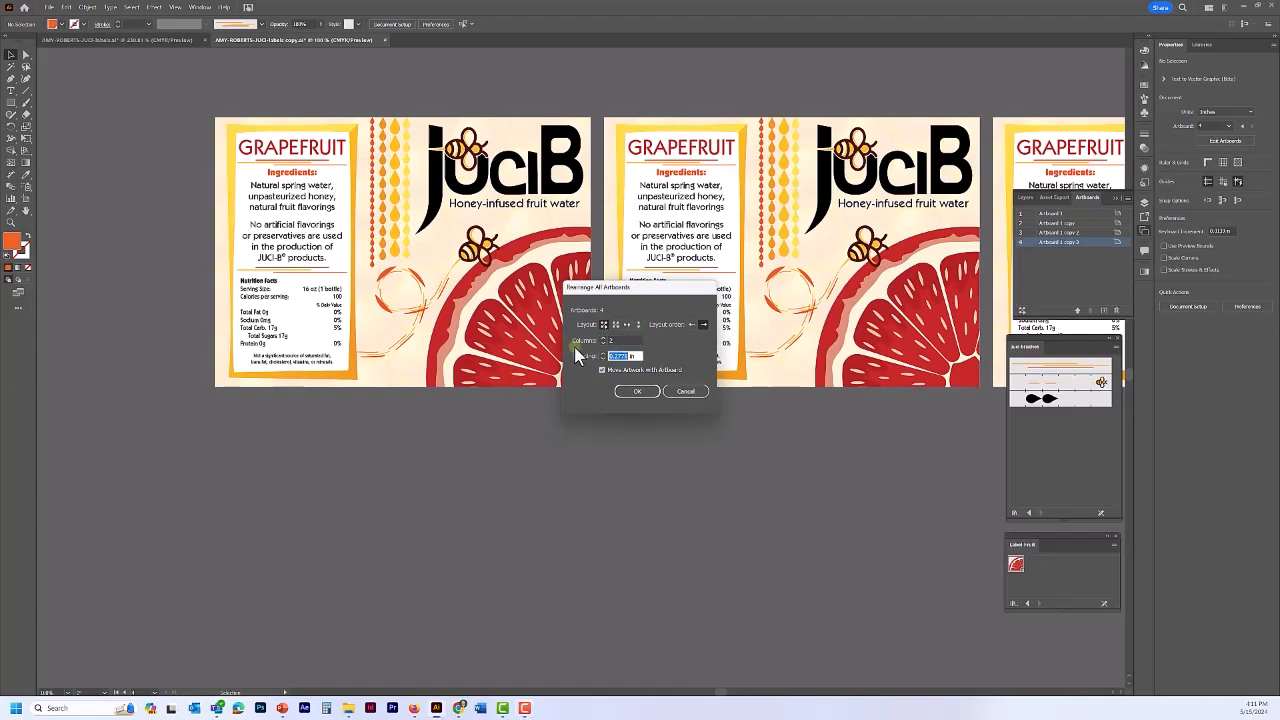
{"action": "type", "text": "0"}
{"action": "type", "text": "1 in"}
{"action": "left_click", "coordinate": [638, 391]}
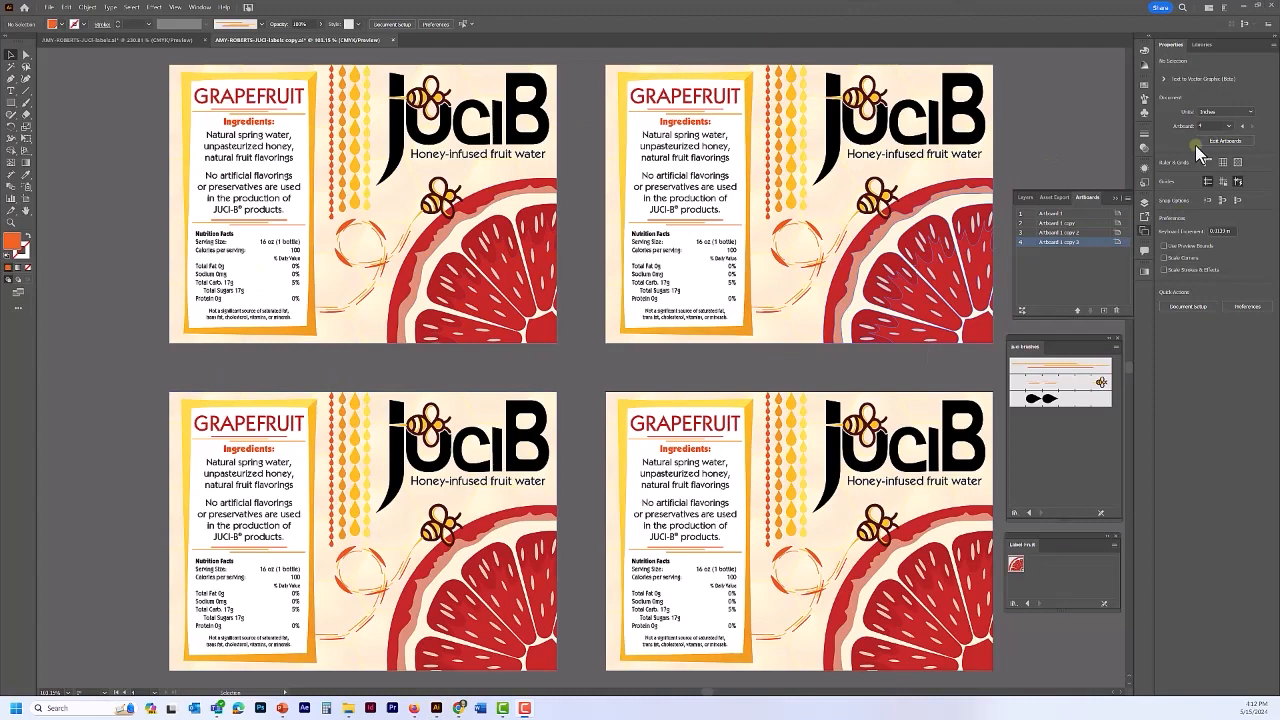
- Rename the four artboards, in order, Grapefruit, Lemon, Lime and Orange
{"action": "double_click", "coordinate": [1050, 213]}
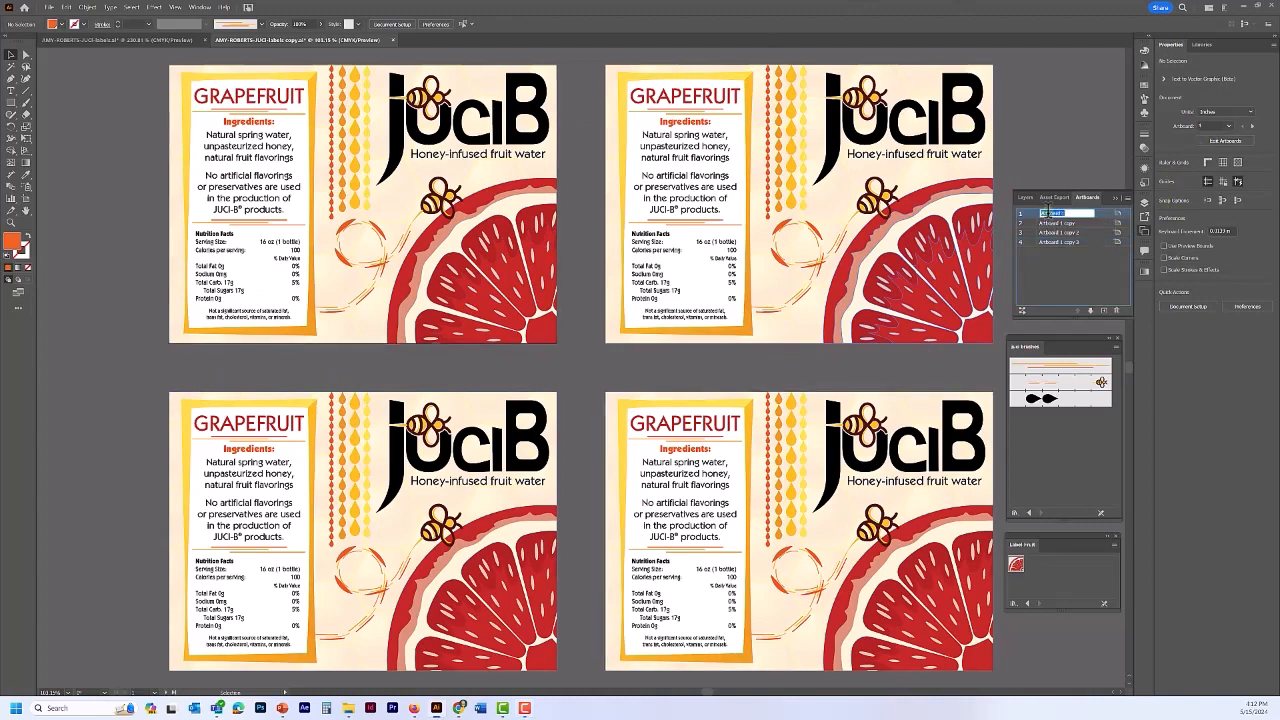
{"action": "type", "text": "Grapefruit"}
{"action": "left_click", "coordinate": [1056, 223]}
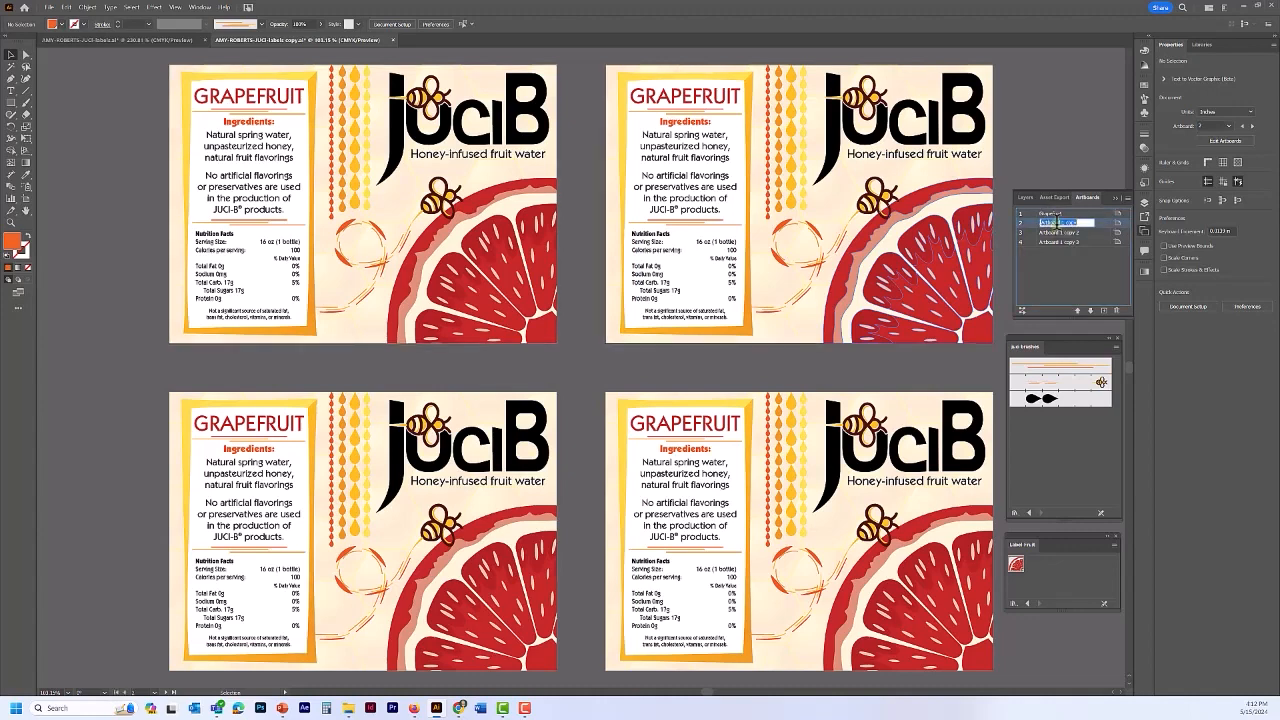
{"action": "type", "text": "Lemon"}
{"action": "key", "text": "Tab"}
{"action": "type", "text": "L"}
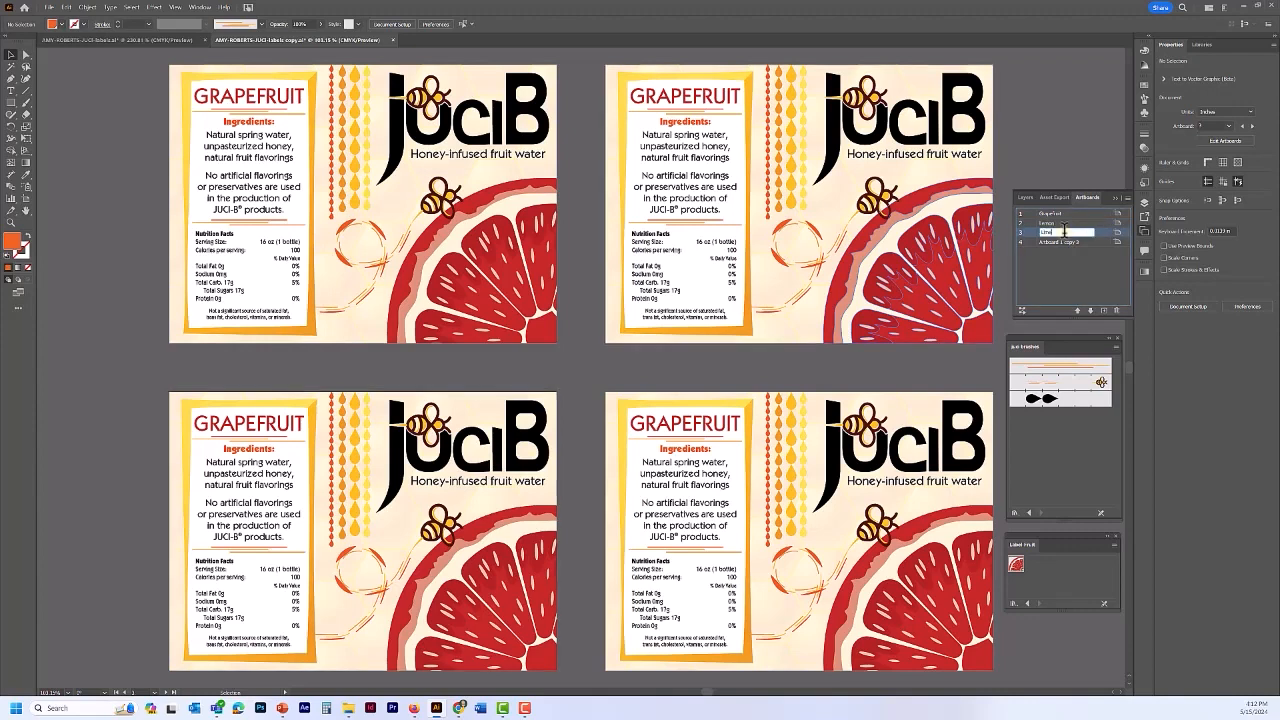
{"action": "type", "text": "ime"}
{"action": "key", "text": "Tab"}
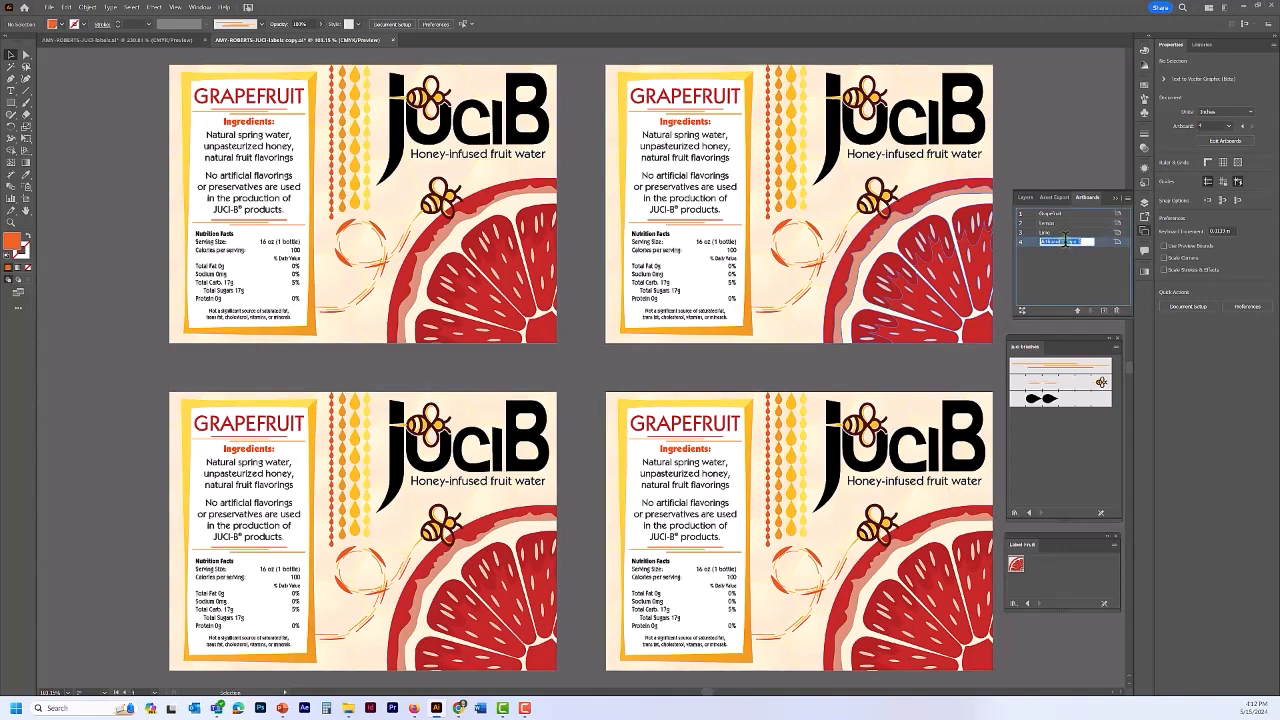
{"action": "type", "text": "Orange"}
{"action": "key", "text": "Return"}
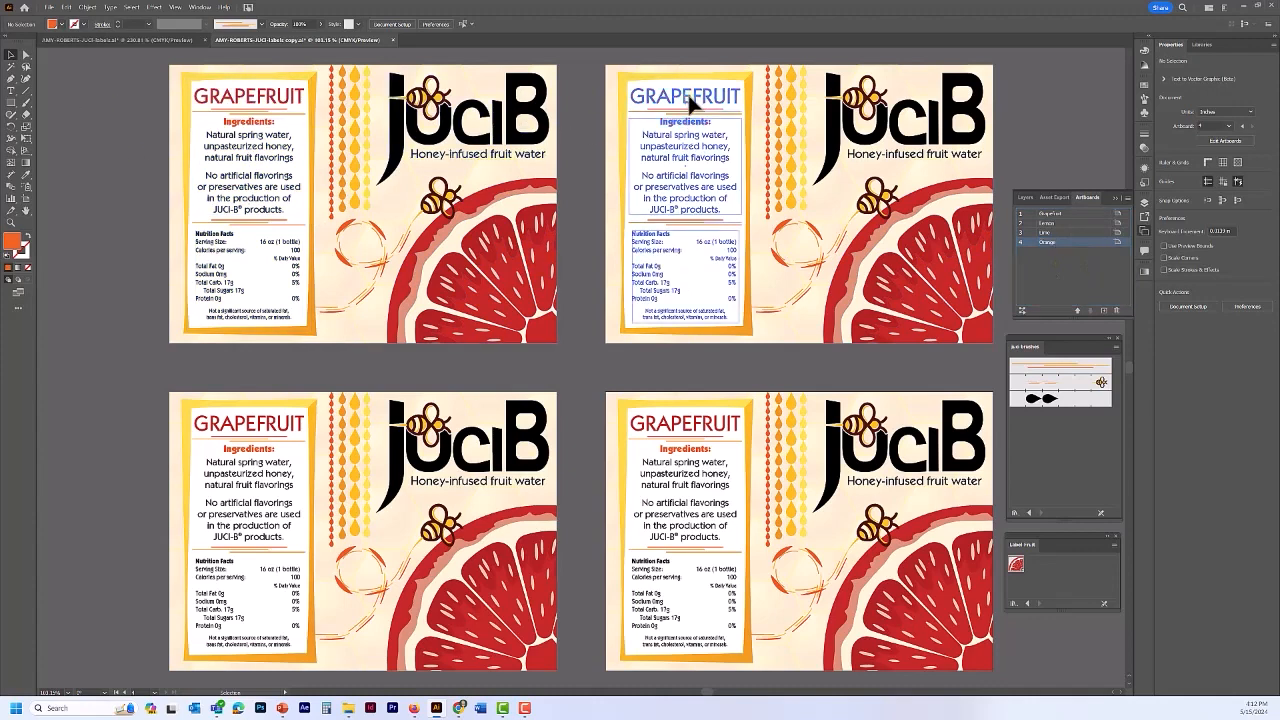
- Replace the grapefruit text symbol instance on the Lemon artboard with the text-lemon symbol
{"action": "left_click", "coordinate": [1083, 223]}
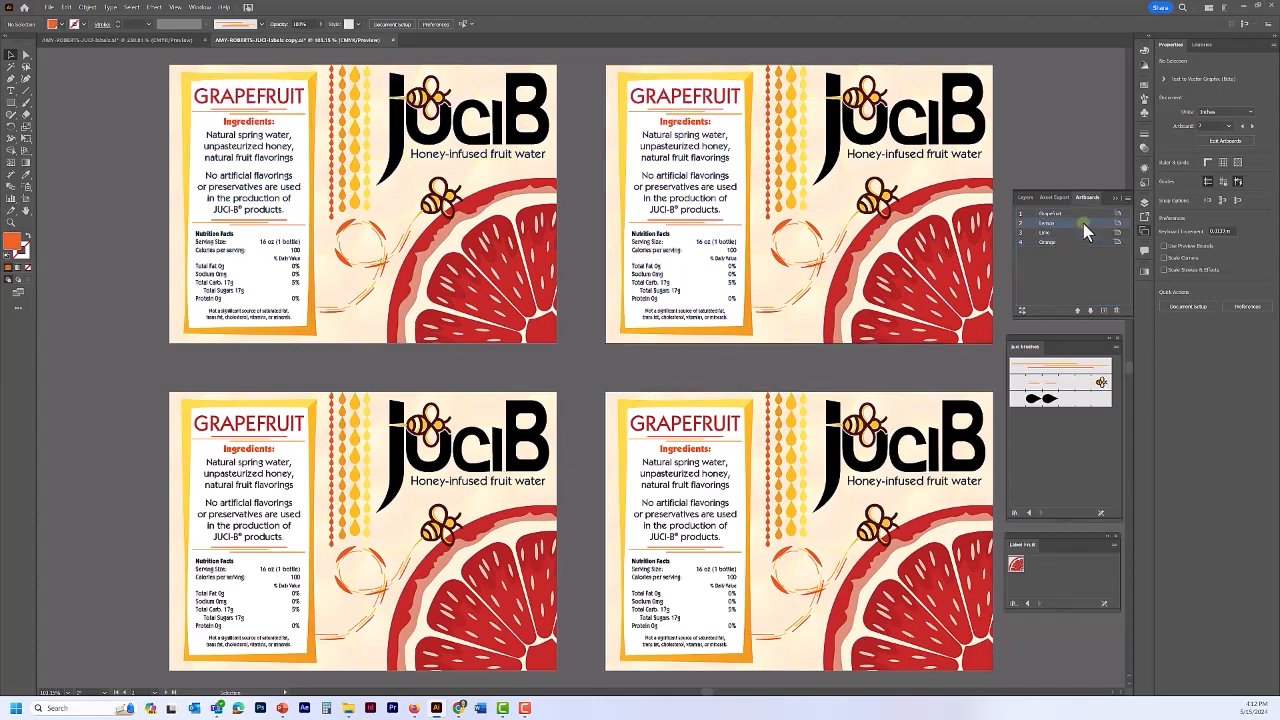
{"action": "left_click", "coordinate": [698, 94]}
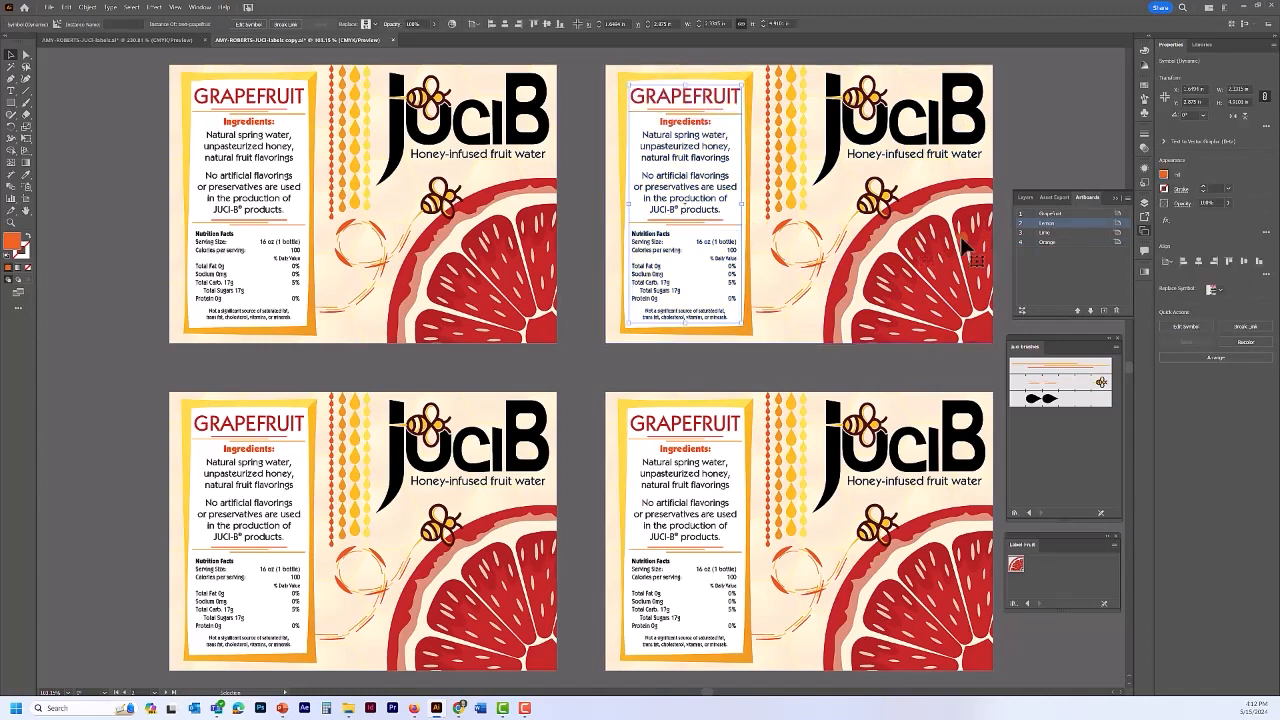
{"action": "left_click", "coordinate": [1217, 291]}
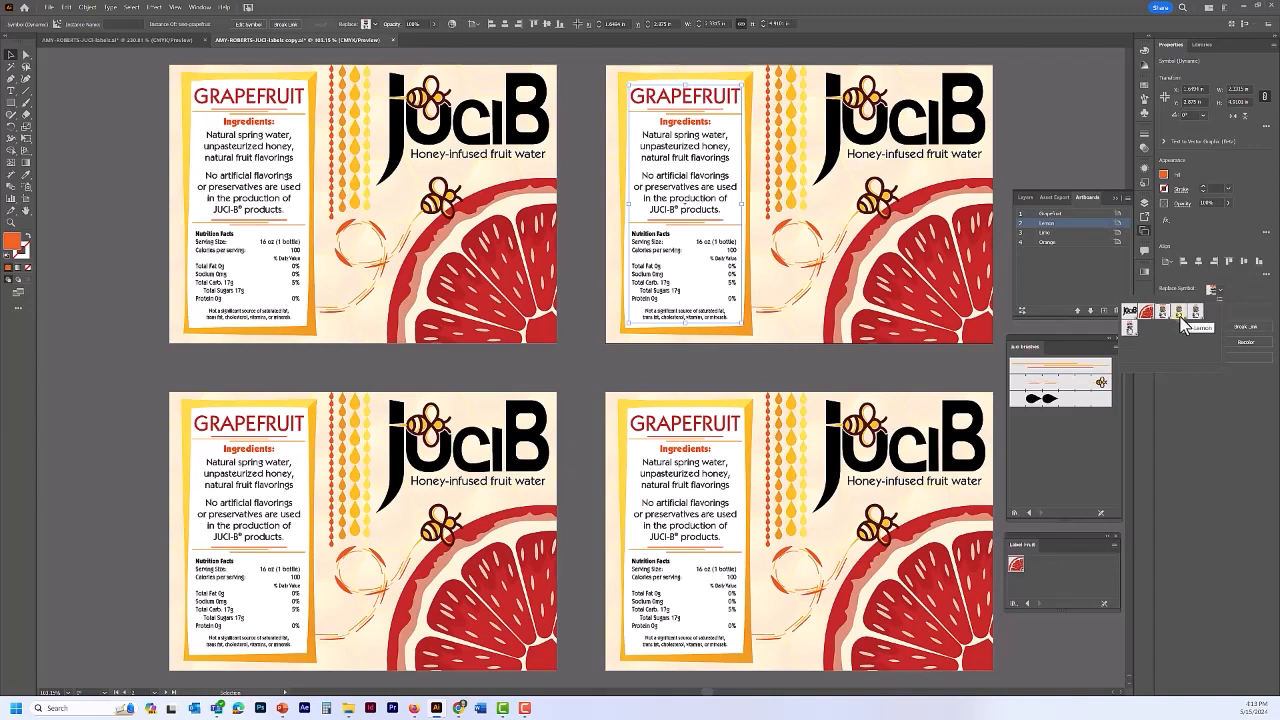
{"action": "left_click", "coordinate": [1180, 314]}
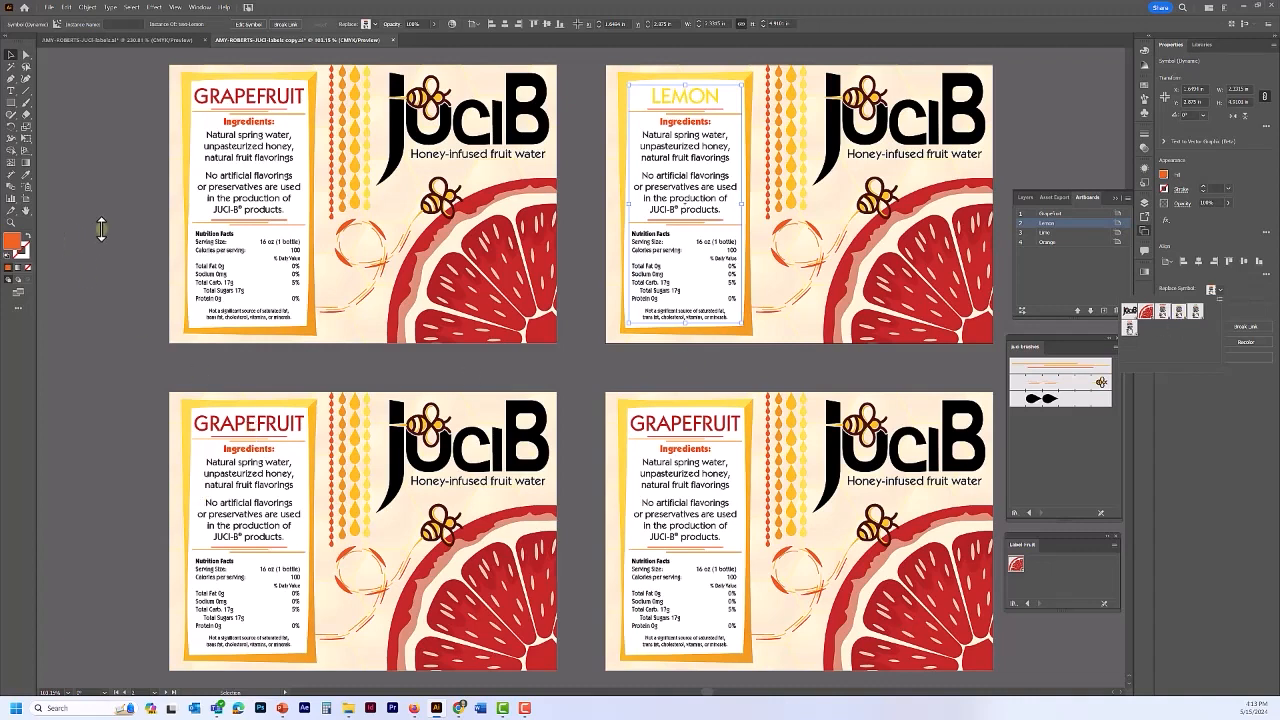
- Replace the grapefruit text symbol instance on the Lime artboard with the text-lime symbol
{"action": "left_click", "coordinate": [241, 426]}
{"action": "left_click", "coordinate": [241, 426]}
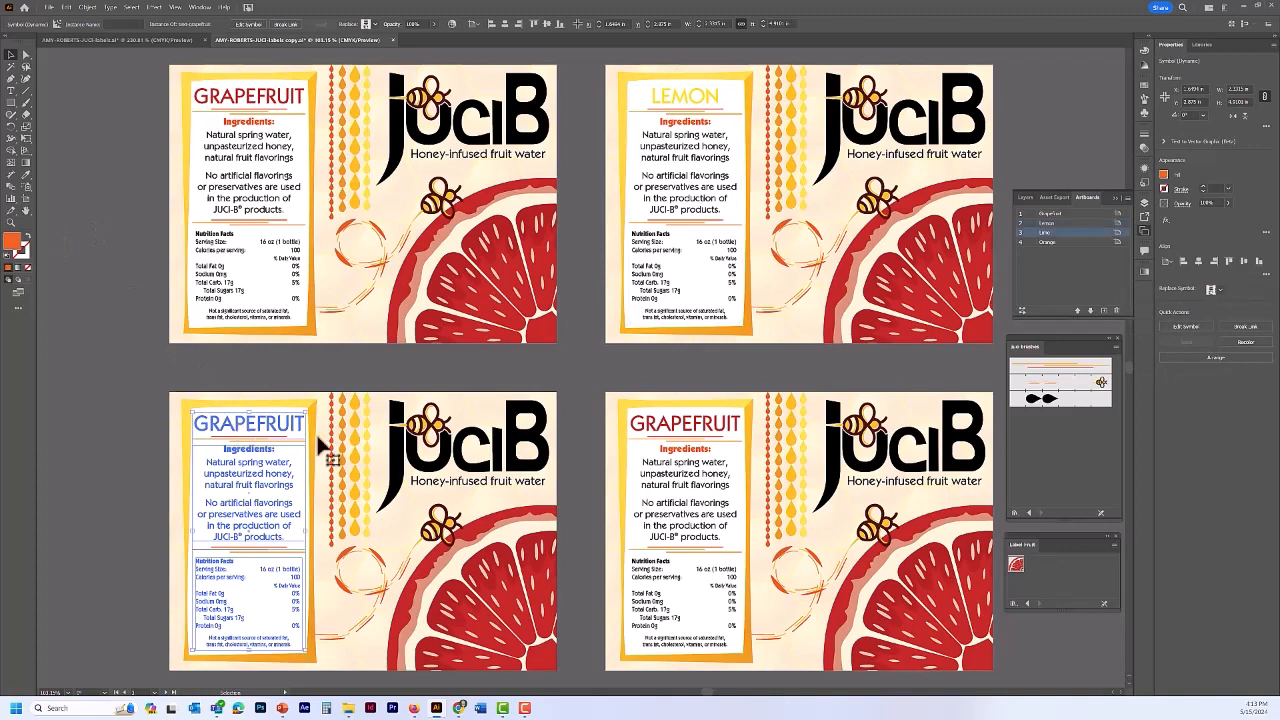
{"action": "left_click", "coordinate": [1218, 291]}
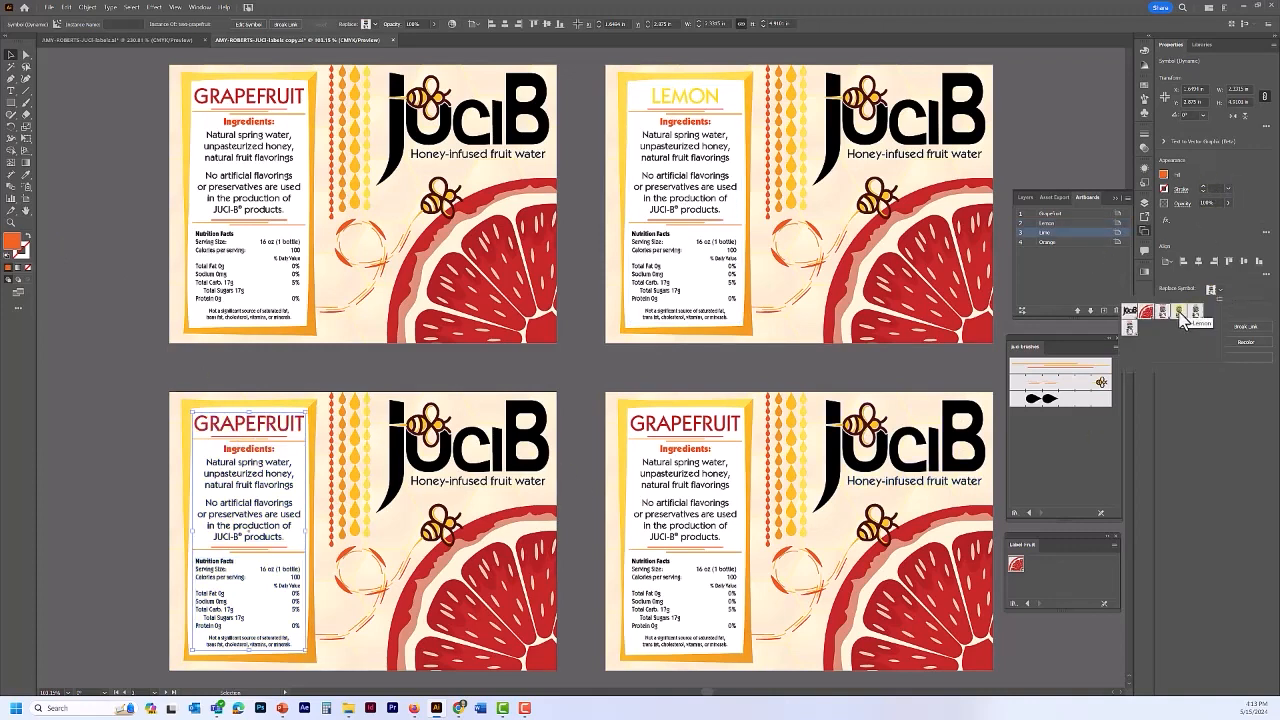
{"action": "left_click", "coordinate": [1194, 312]}
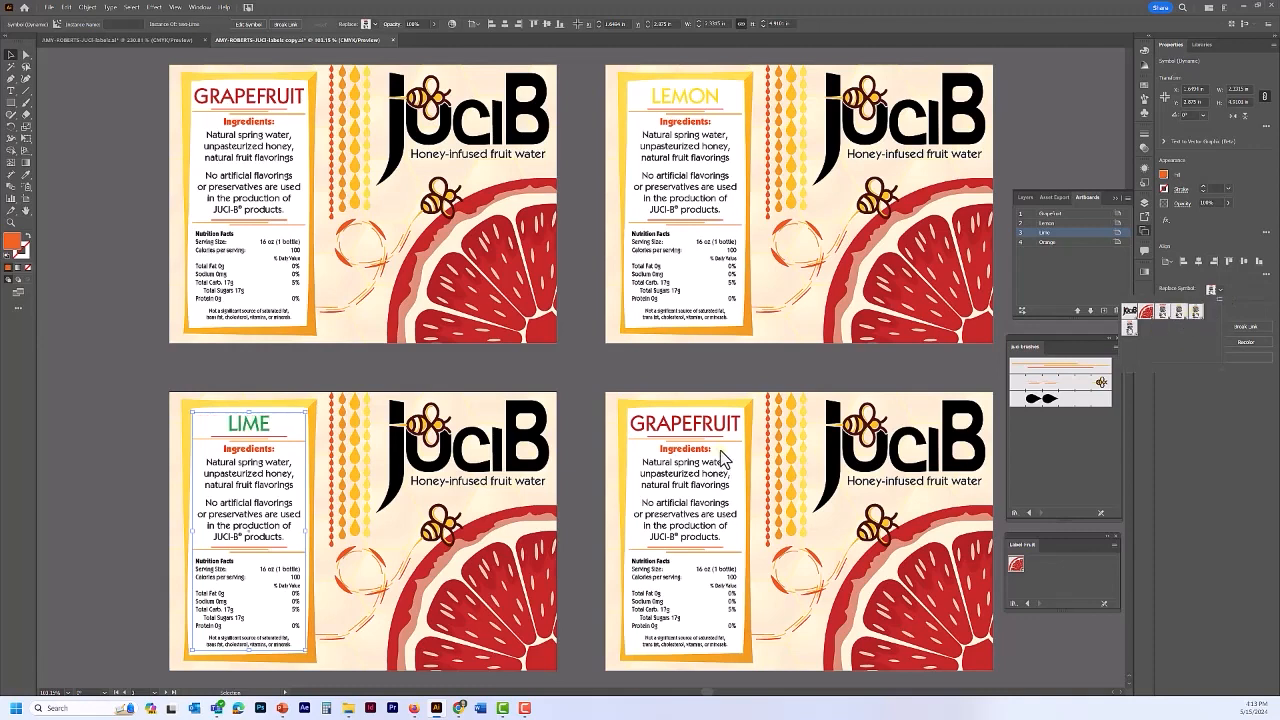
- Replace the grapefruit text symbol instance on the Orange artboard with the text-orange symbol
{"action": "left_click", "coordinate": [686, 430]}
{"action": "left_click", "coordinate": [686, 430]}
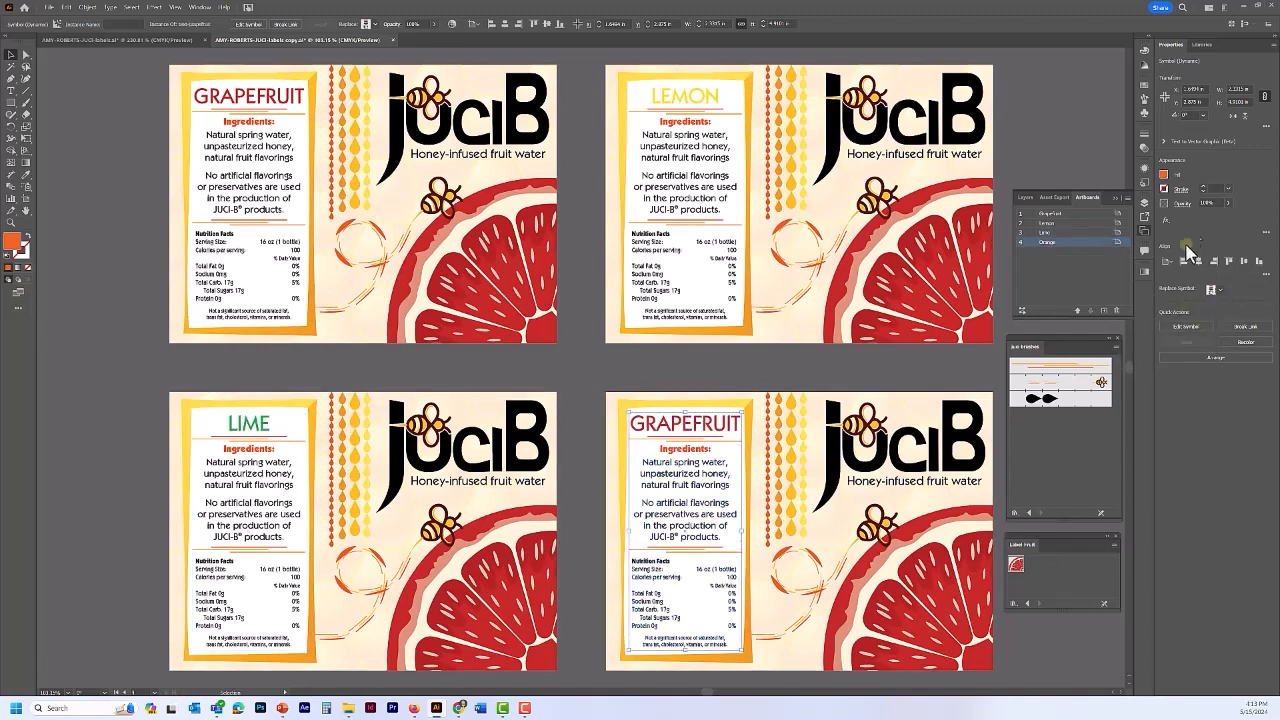
{"action": "left_click", "coordinate": [1220, 290]}
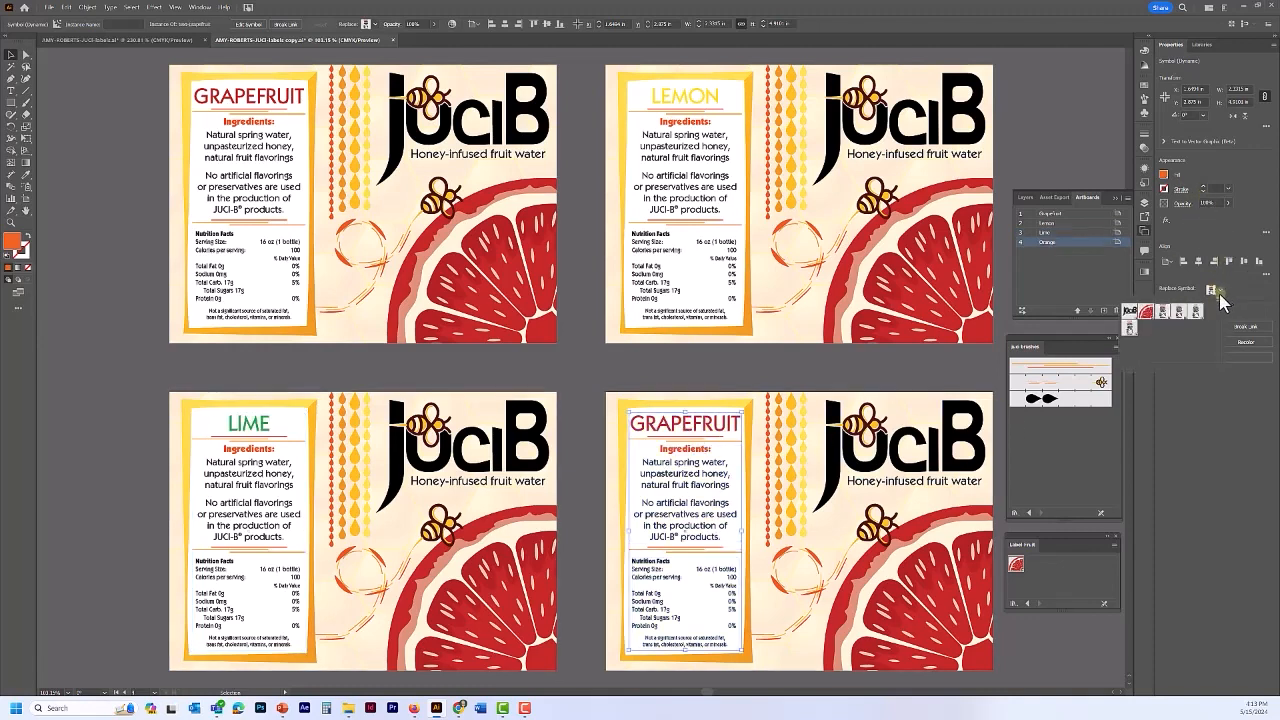
{"action": "left_click", "coordinate": [1128, 329]}
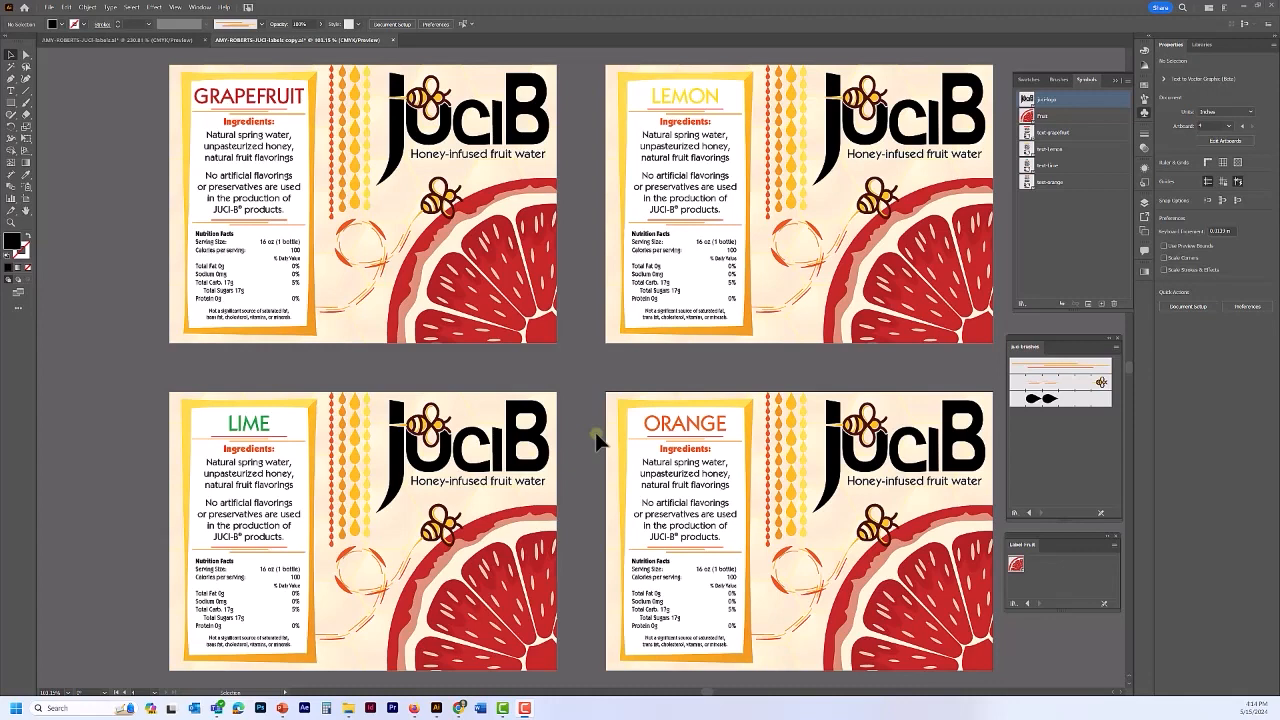
- Edit the JuciB logo symbol, filling its letters U and B with light orange, and return to the labels
{"action": "double_click", "coordinate": [1028, 101]}
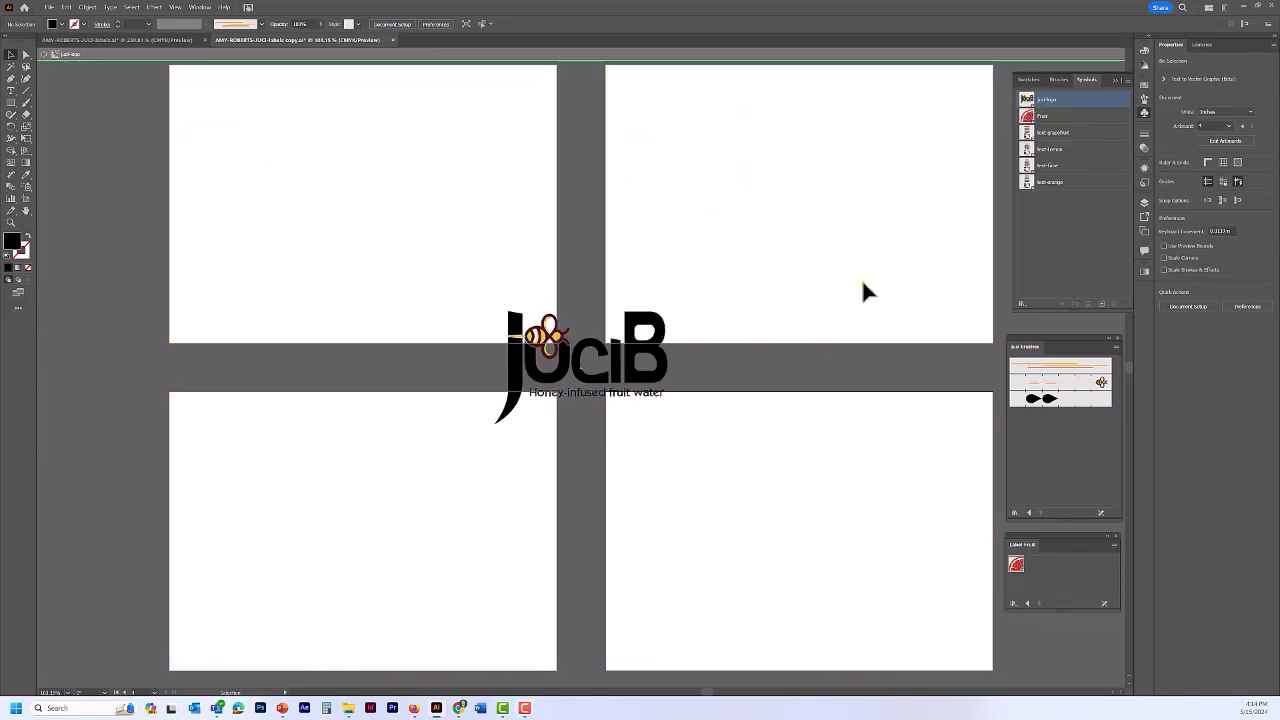
{"action": "left_click", "coordinate": [543, 386]}
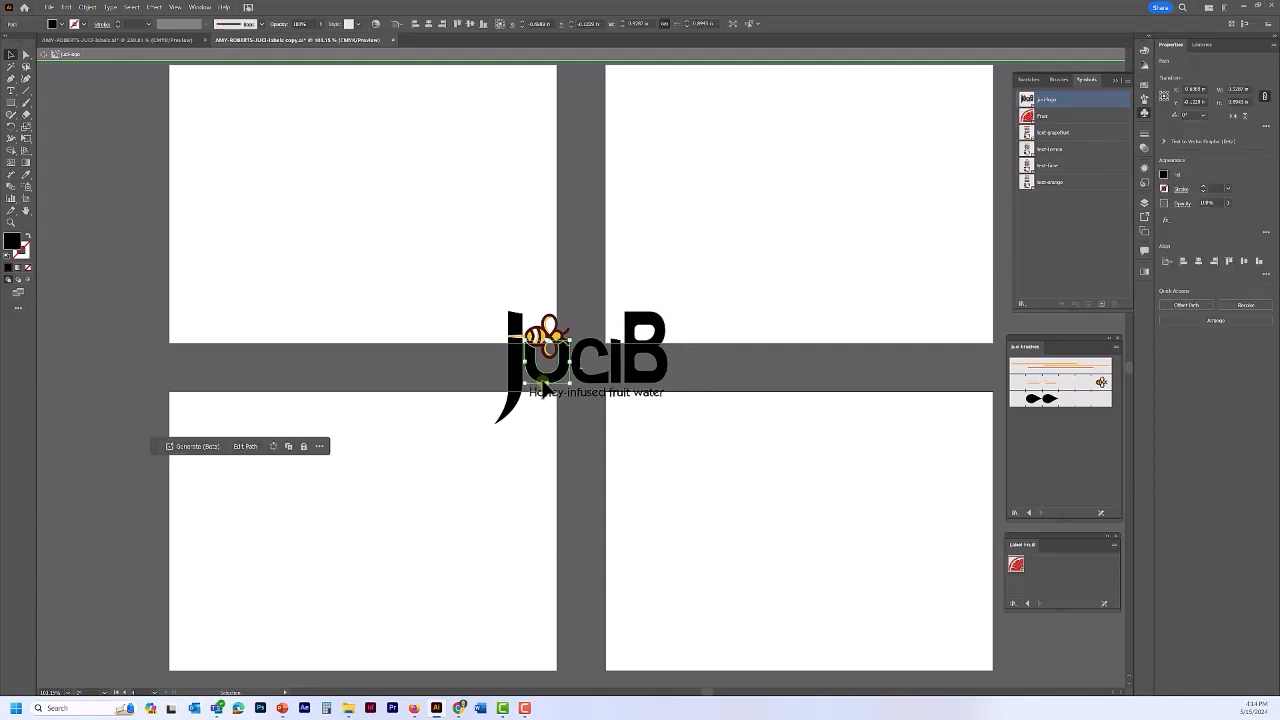
{"action": "left_click", "coordinate": [664, 380], "text": "shift"}
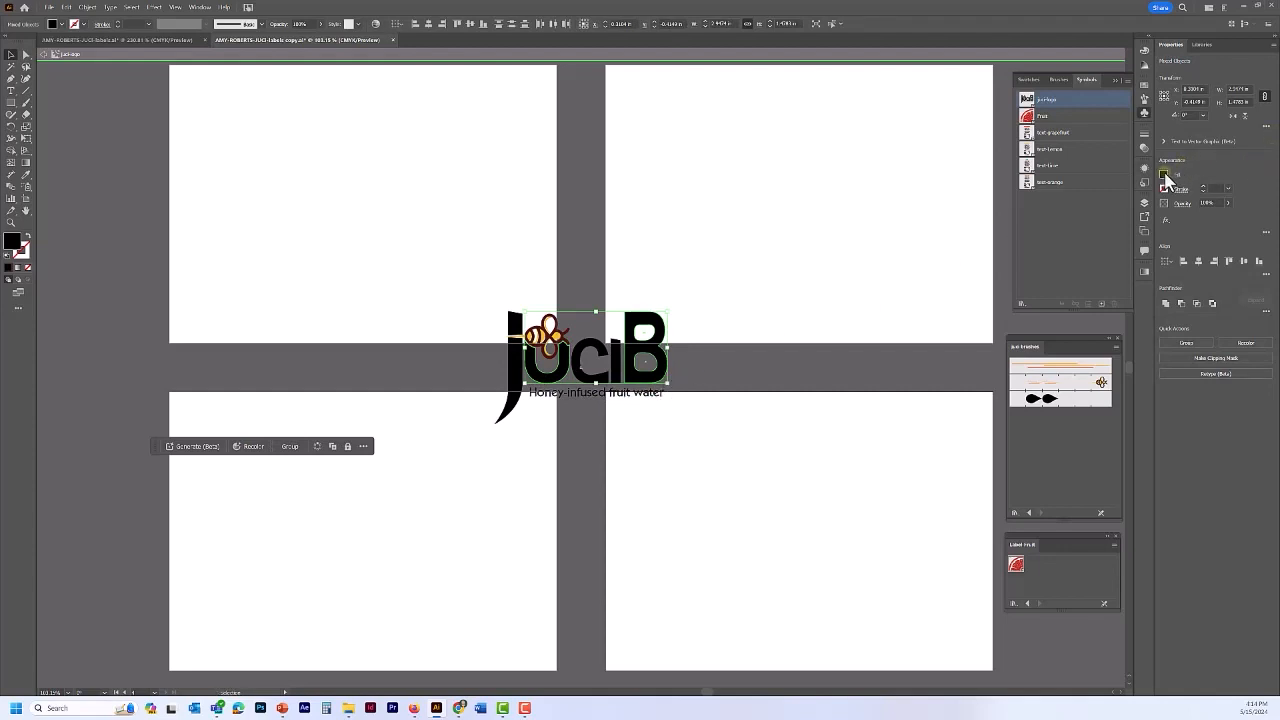
{"action": "left_click", "coordinate": [1166, 177]}
{"action": "left_click", "coordinate": [1067, 219]}
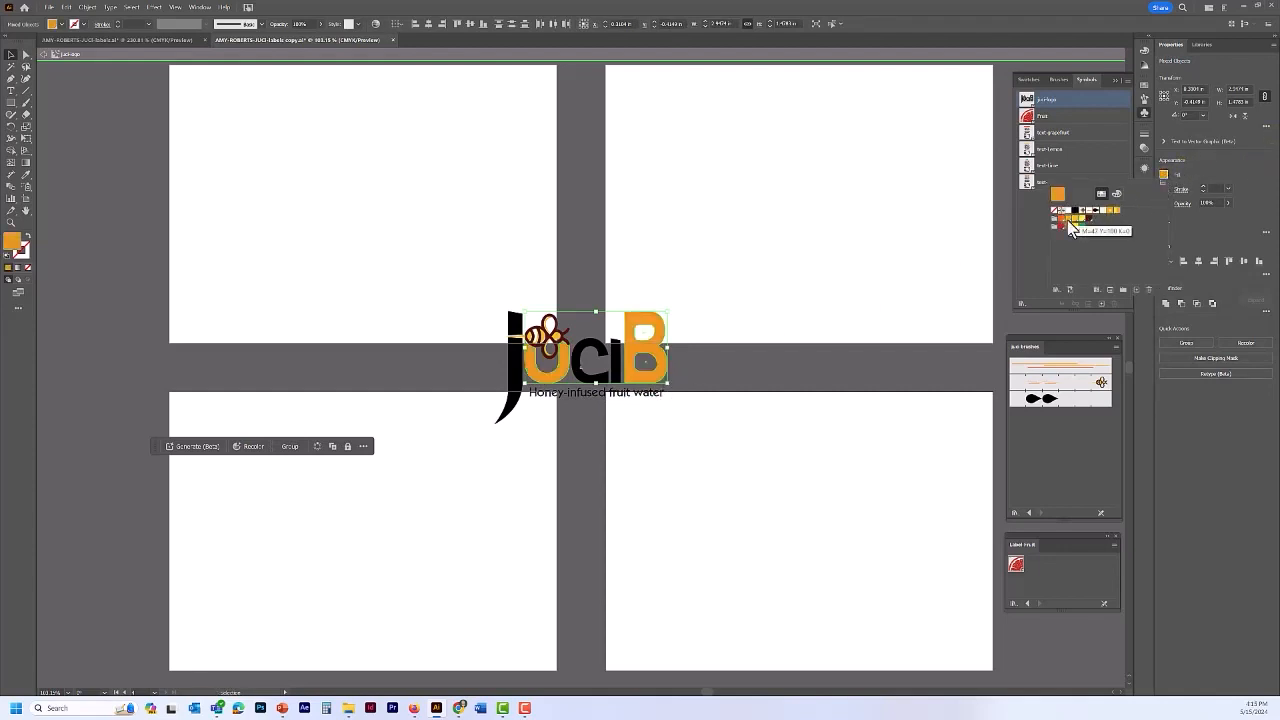
{"action": "left_click", "coordinate": [94, 160]}
{"action": "double_click", "coordinate": [91, 149]}
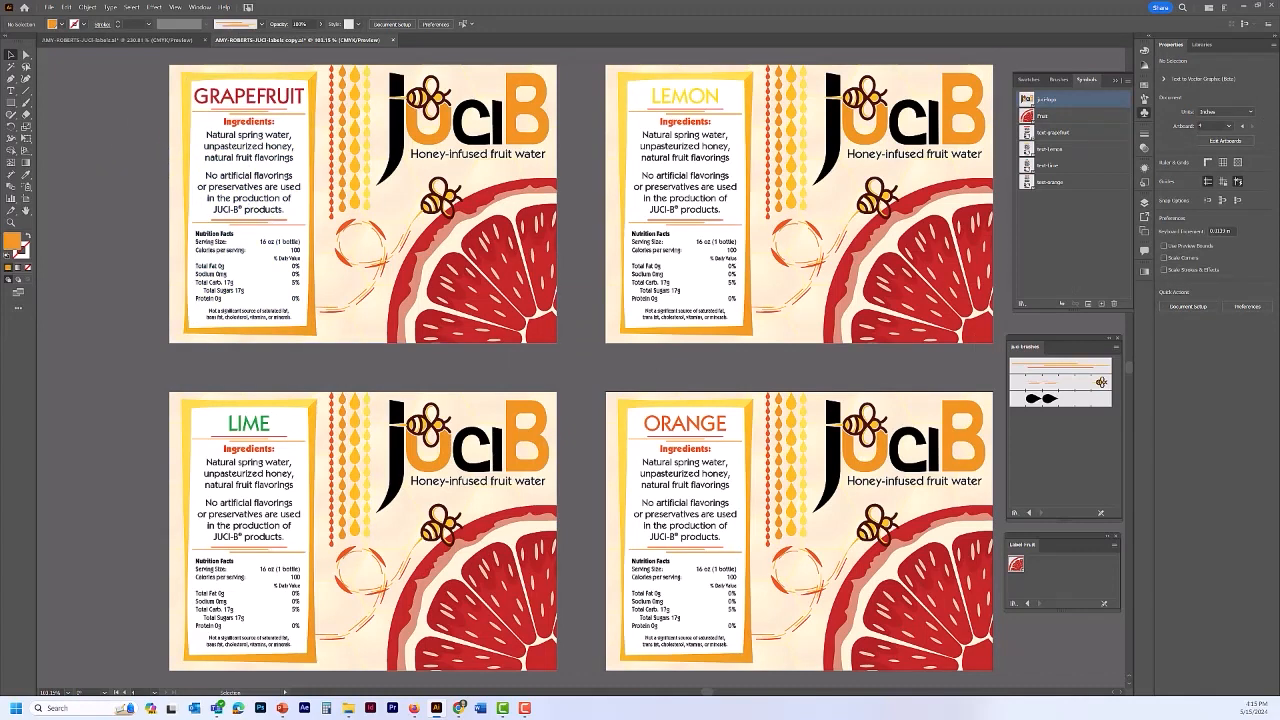
- Fill the fruit segments of the dynamic Fruit symbol instance on the Lemon artboard with yellow, without breaking its symbol link
{"action": "left_click", "coordinate": [1042, 115]}
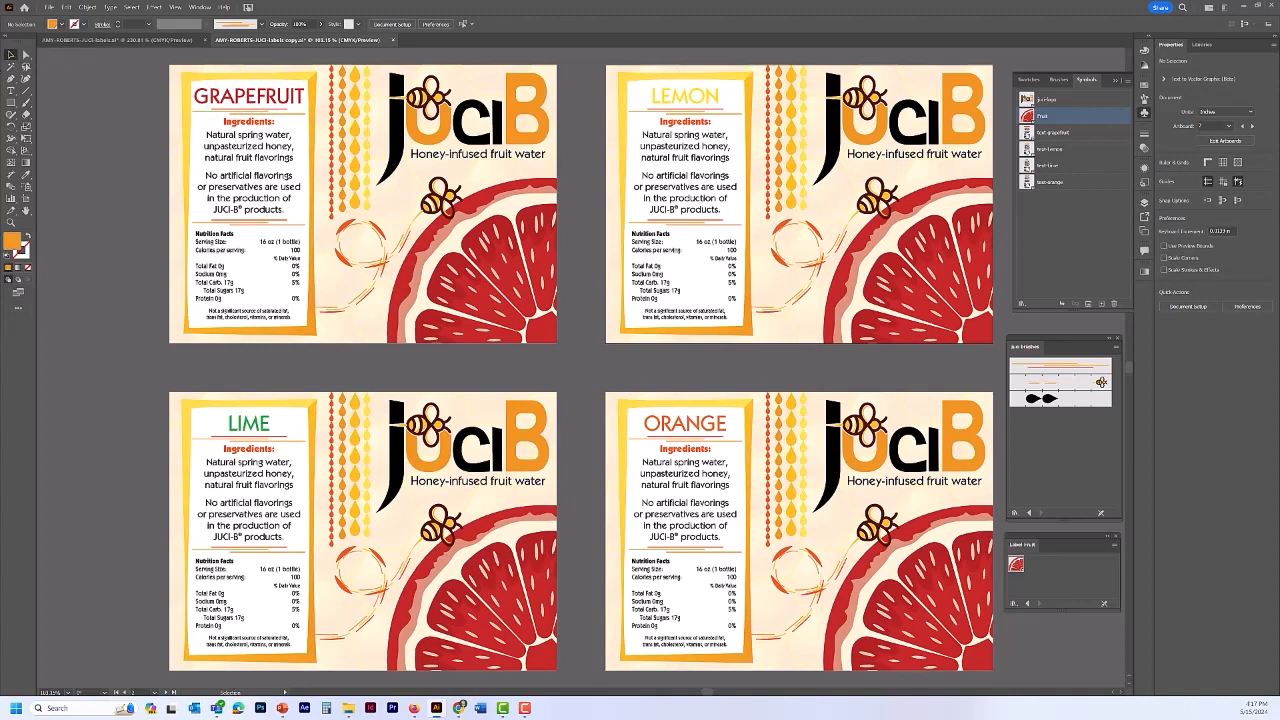
{"action": "left_click", "coordinate": [26, 56]}
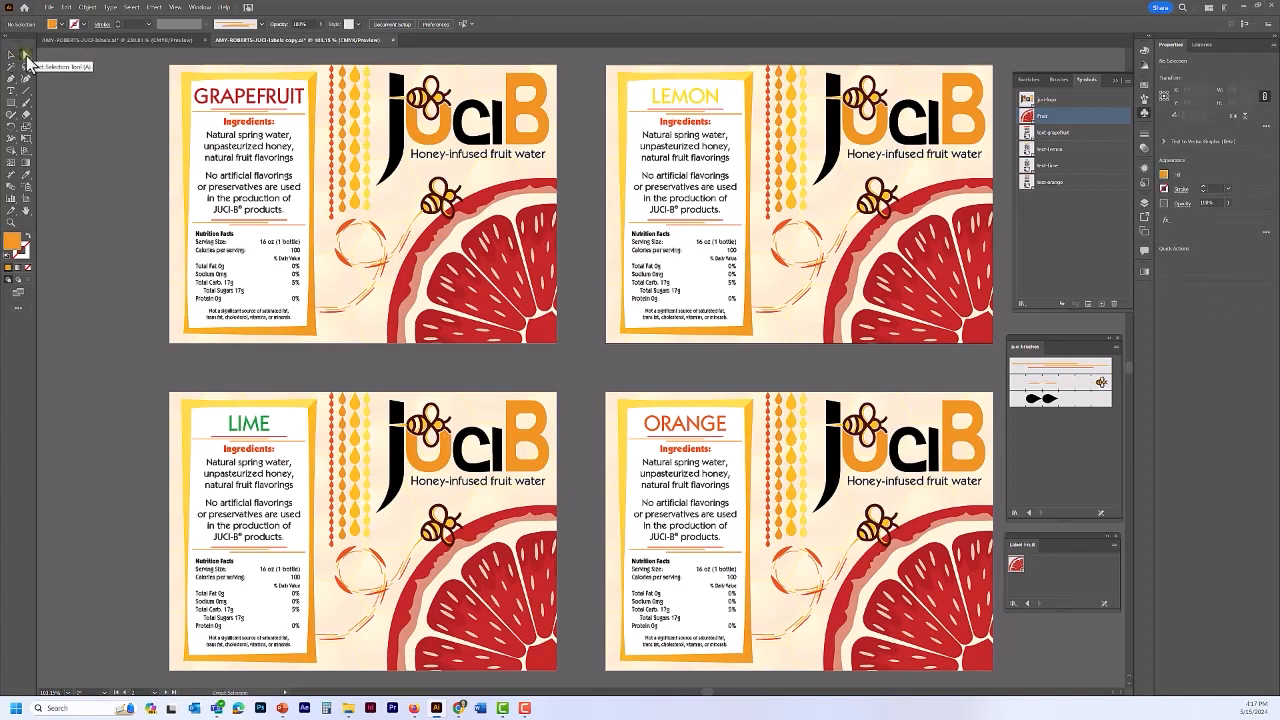
{"action": "left_click", "coordinate": [943, 289]}
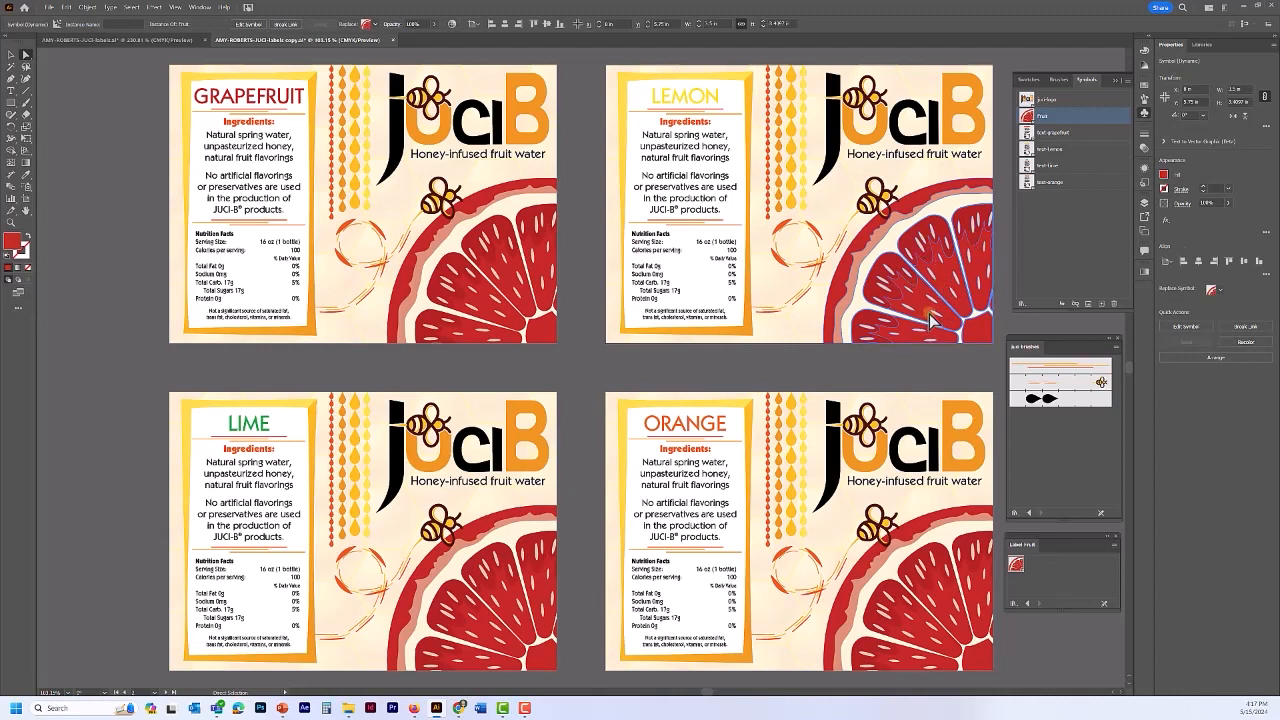
{"action": "left_click", "coordinate": [1164, 175]}
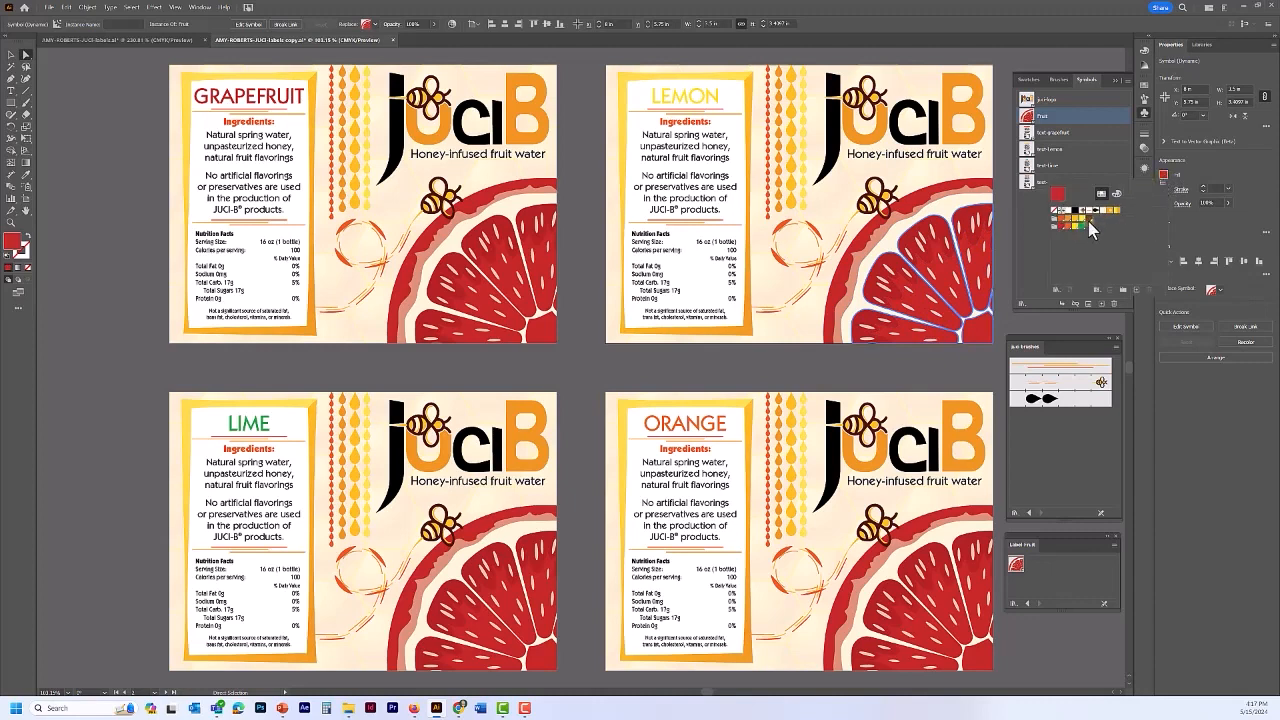
{"action": "left_click", "coordinate": [1075, 226]}
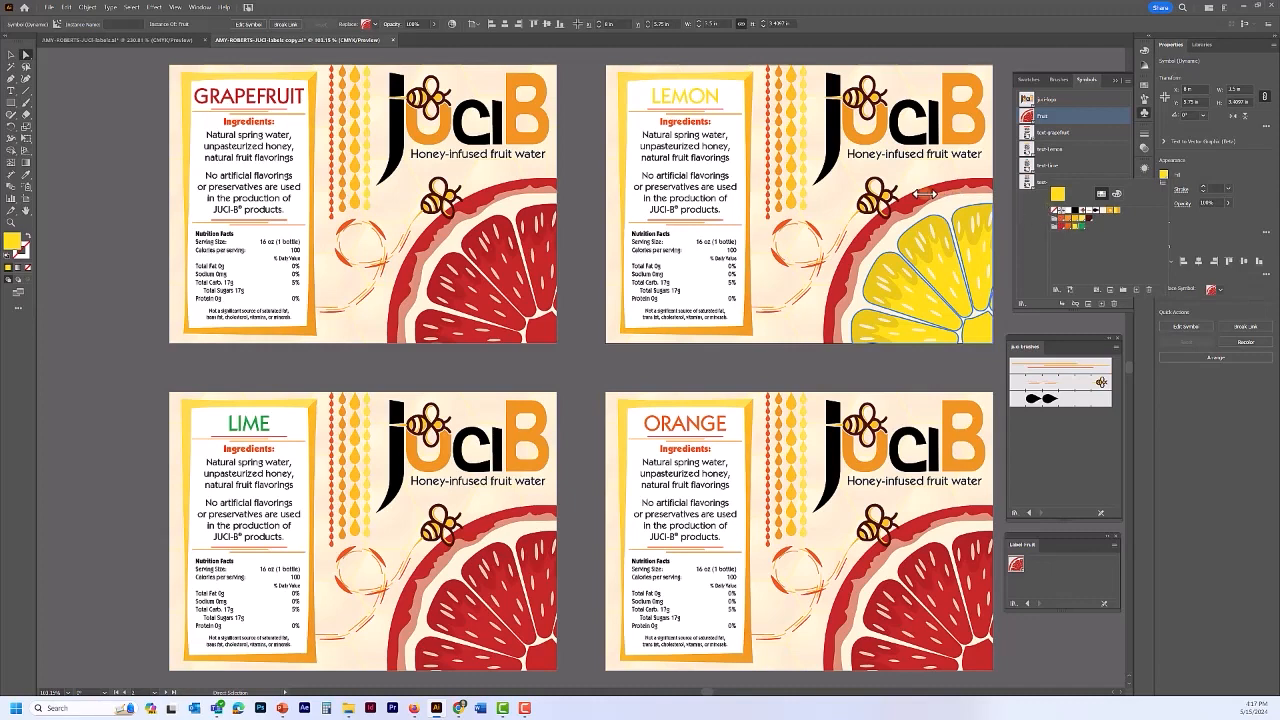
{"action": "left_click", "coordinate": [1024, 328]}
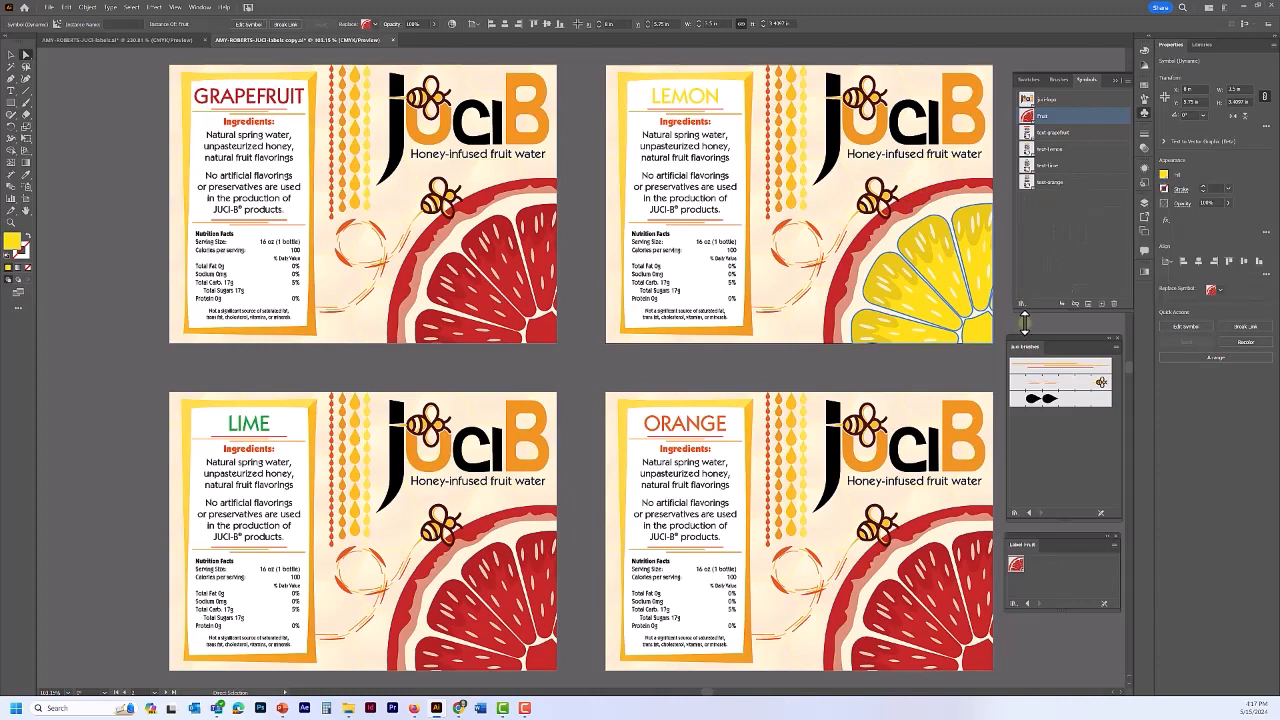
- Fill the outer rind of the fruit on the Lemon artboard with yellow
{"action": "left_click", "coordinate": [913, 207]}
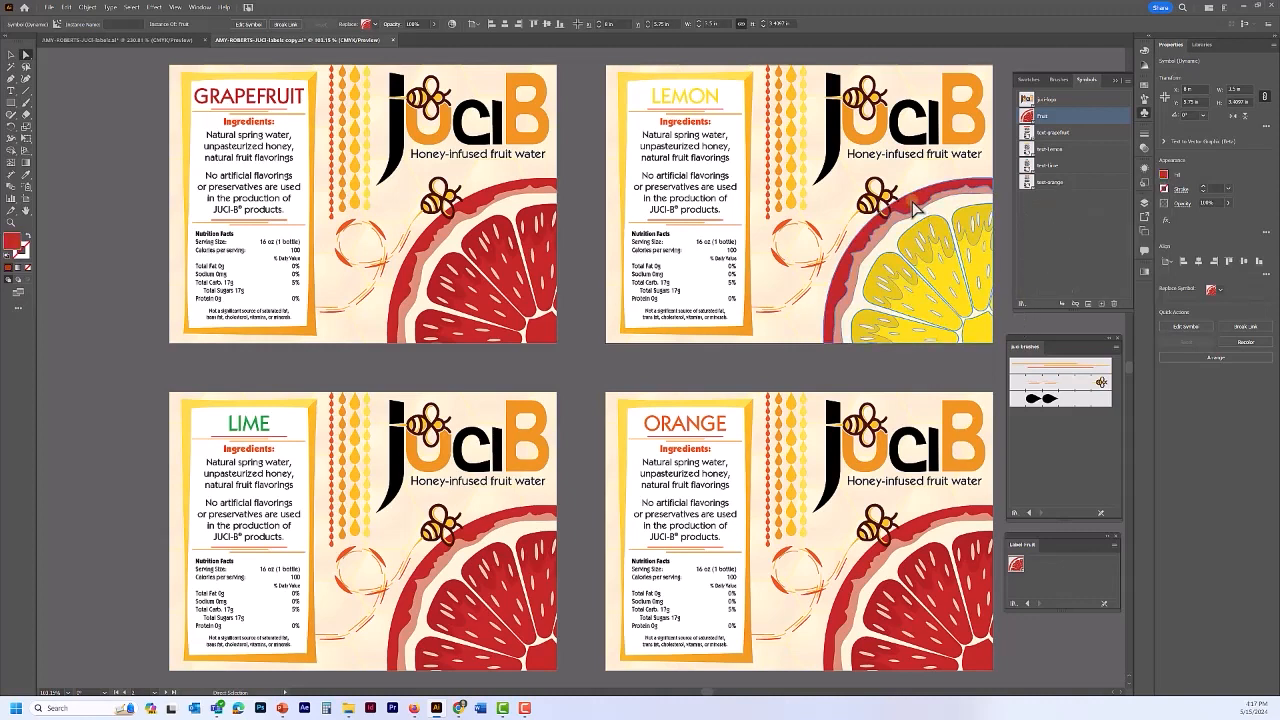
{"action": "left_click", "coordinate": [1163, 176]}
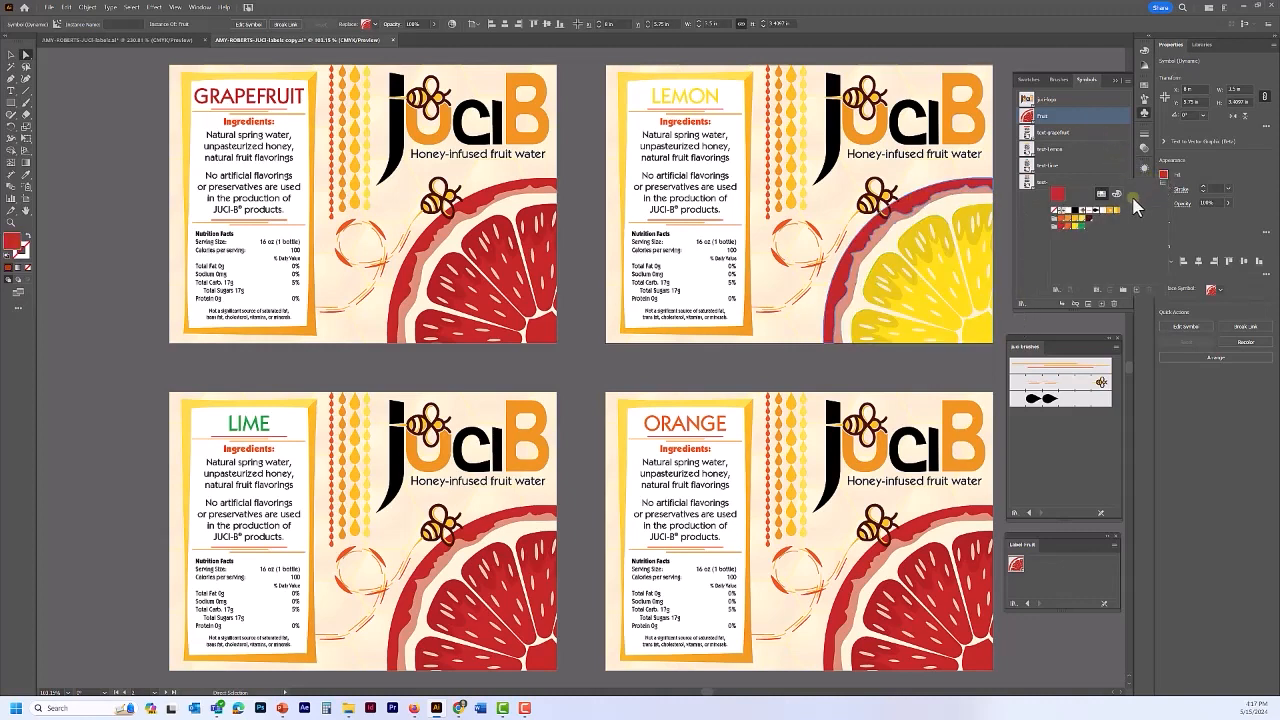
{"action": "left_click", "coordinate": [1085, 219]}
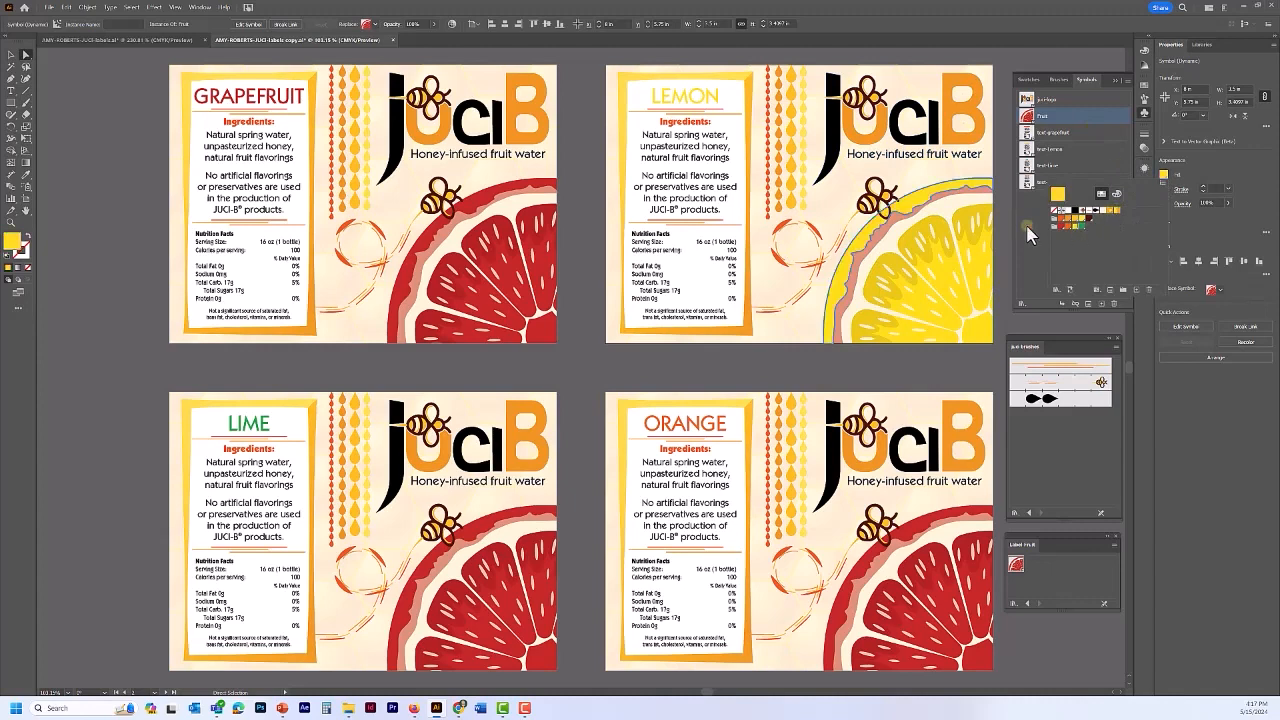
- Fill the inner rind of the fruit on the Lemon artboard with yellow and lower its opacity to about 57%
{"action": "left_click", "coordinate": [960, 193]}
{"action": "left_click", "coordinate": [961, 191]}
{"action": "left_click", "coordinate": [963, 196]}
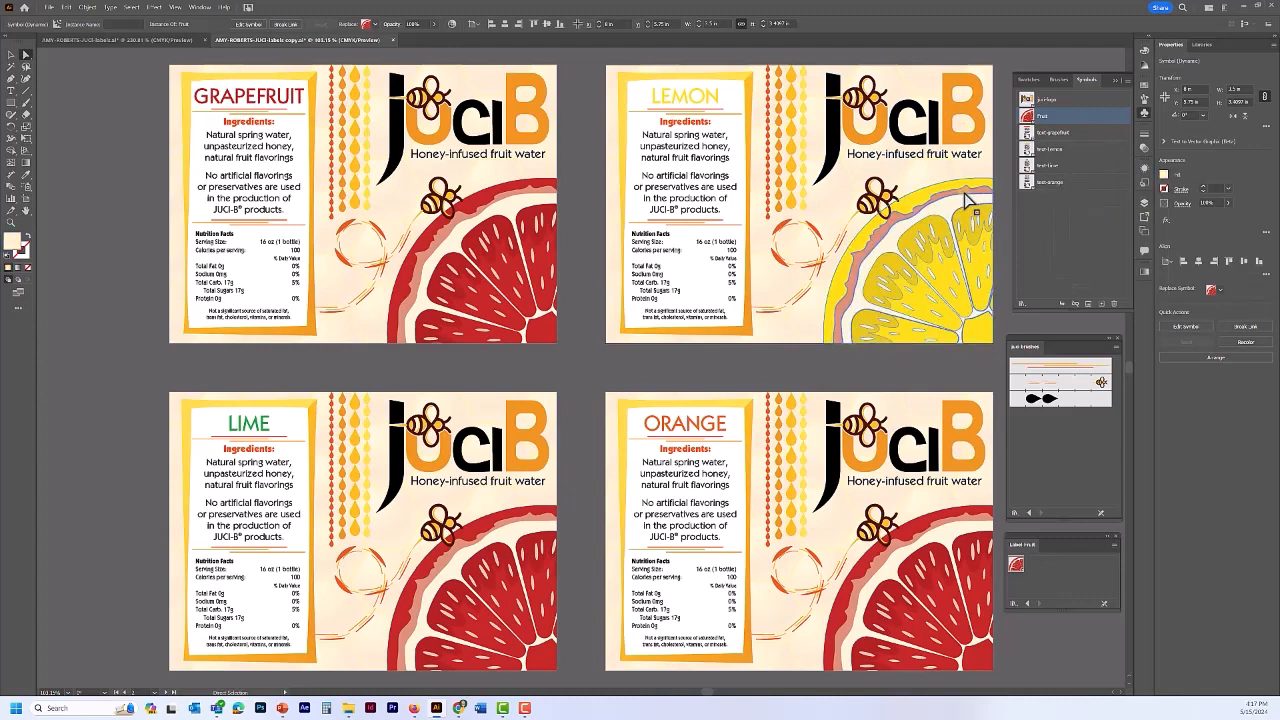
{"action": "left_click", "coordinate": [966, 189]}
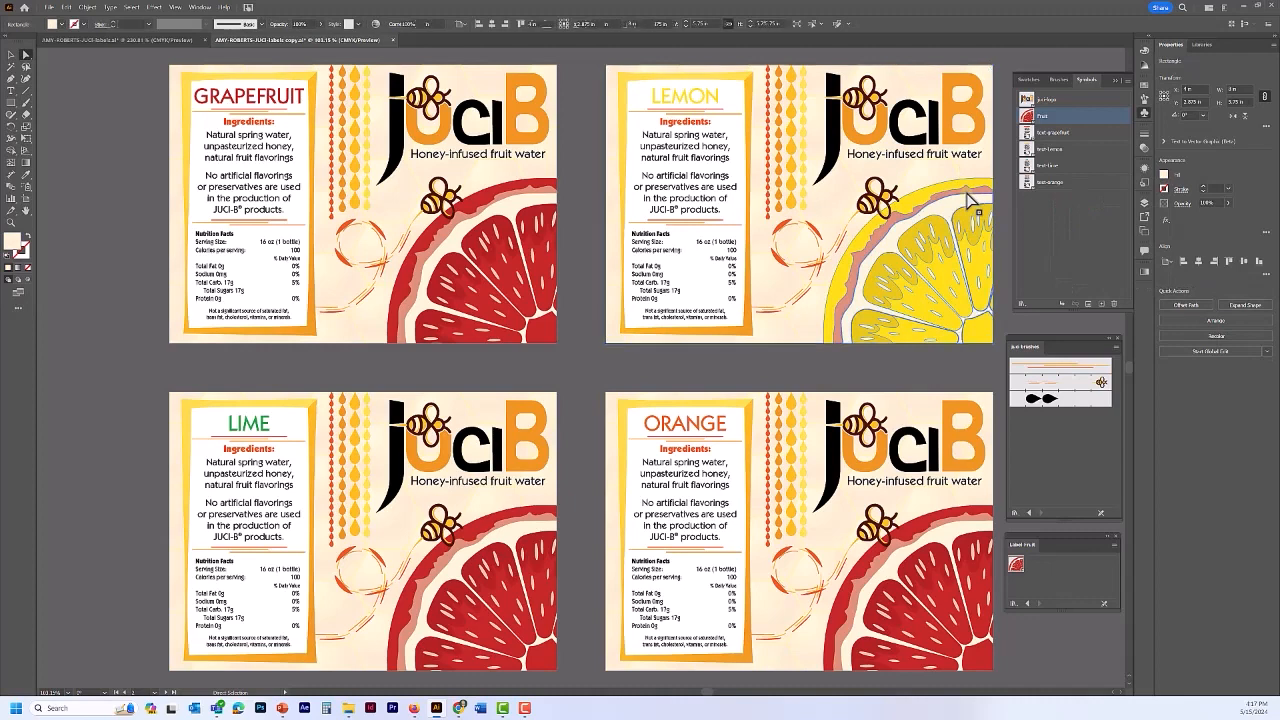
{"action": "left_click", "coordinate": [968, 196]}
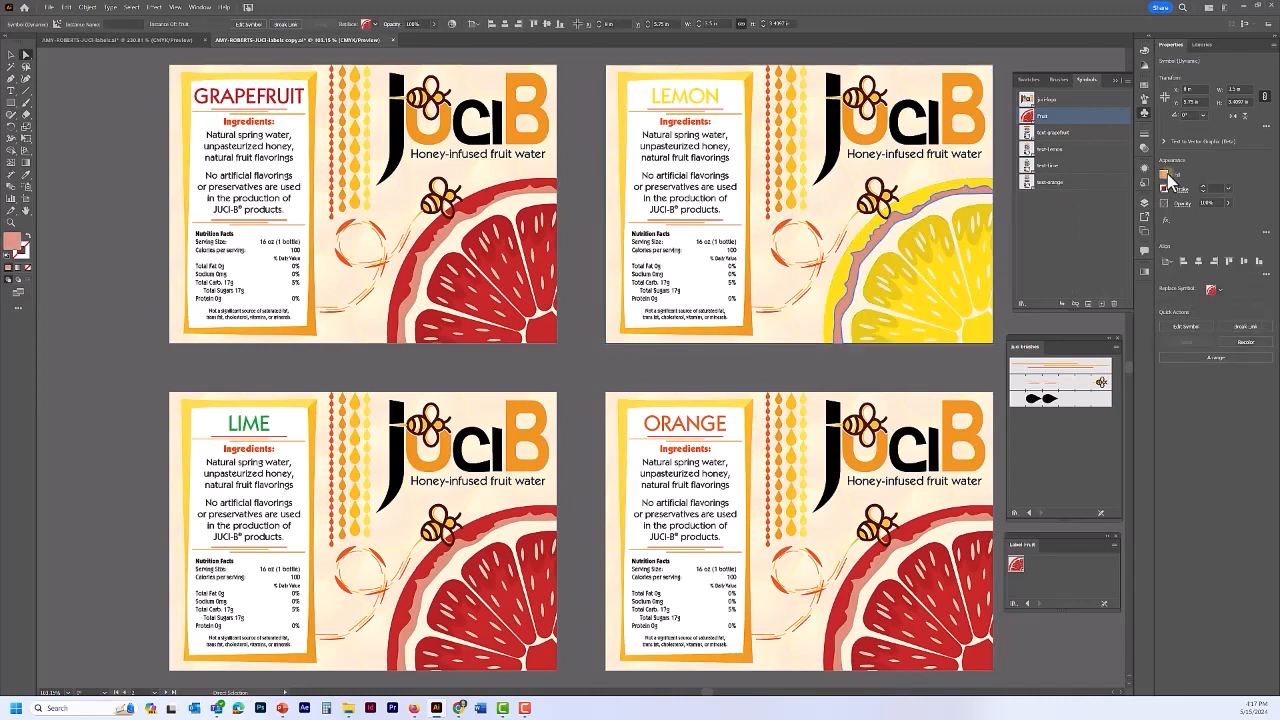
{"action": "left_click", "coordinate": [1165, 176]}
{"action": "left_click", "coordinate": [1076, 226]}
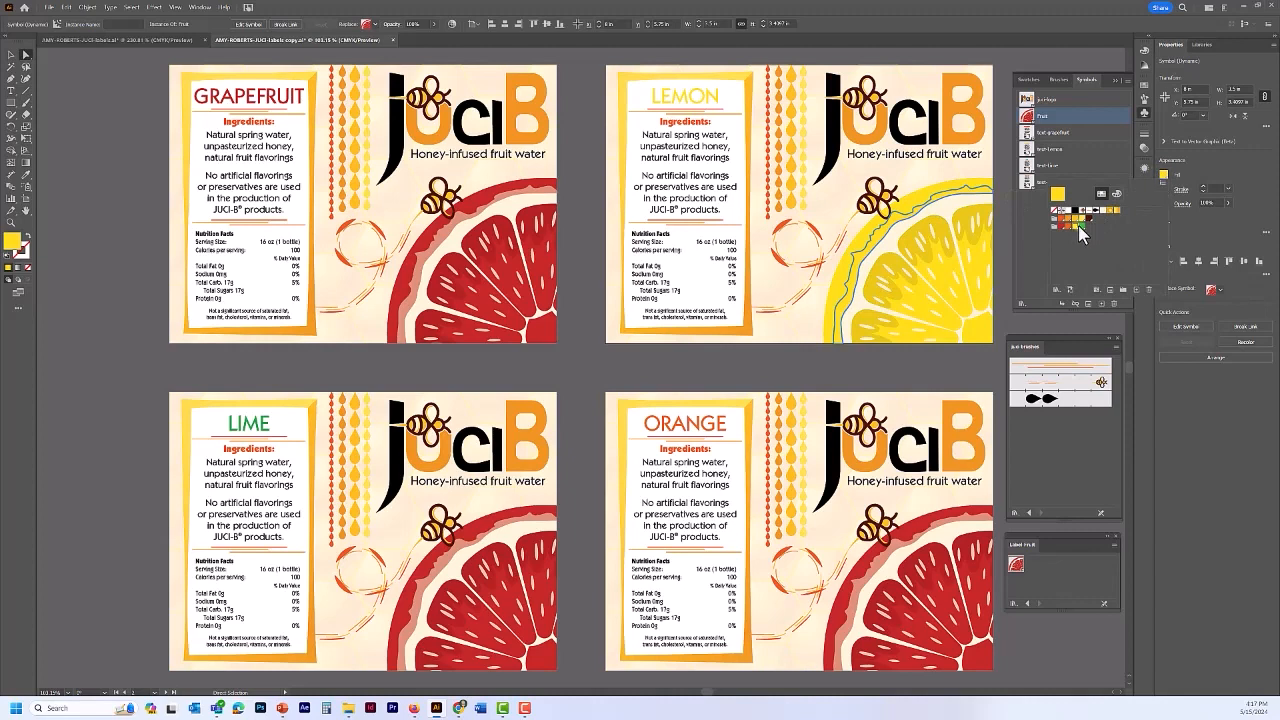
{"action": "left_click", "coordinate": [1232, 203]}
{"action": "left_click", "coordinate": [1229, 204]}
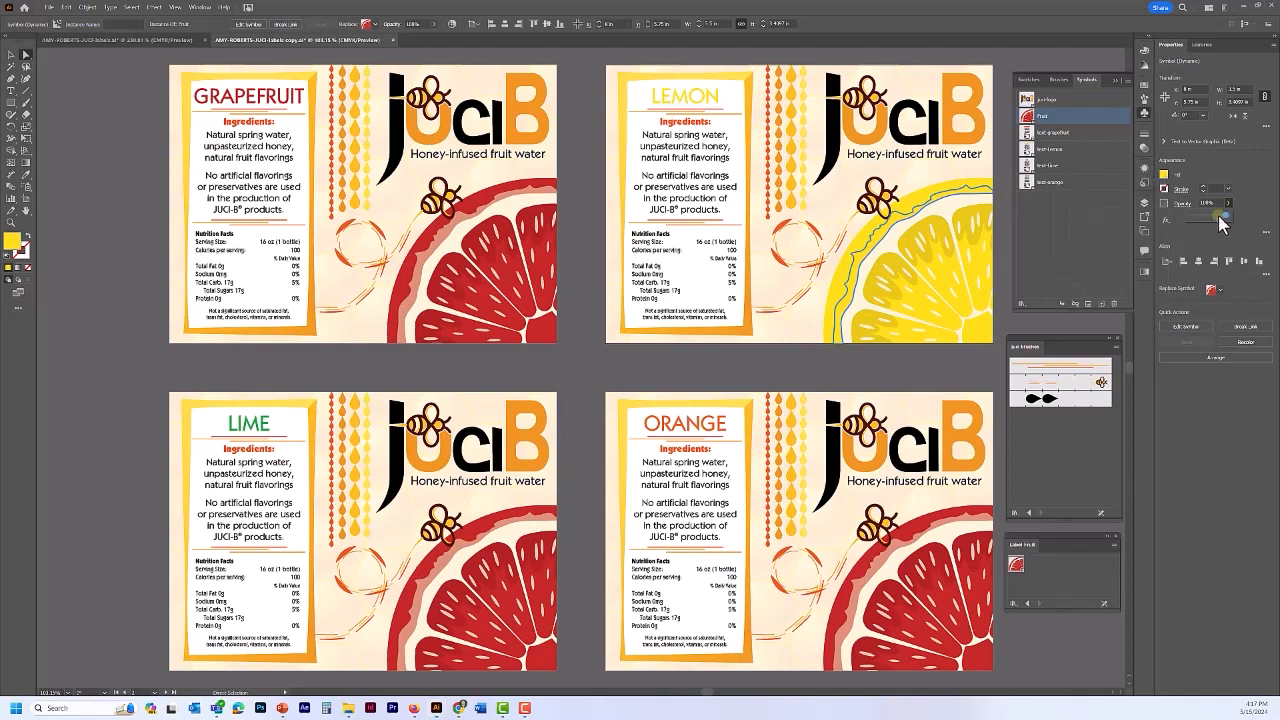
{"action": "left_click", "coordinate": [1208, 218]}
{"action": "left_click_drag", "start_coordinate": [1207, 220], "coordinate": [1210, 216]}
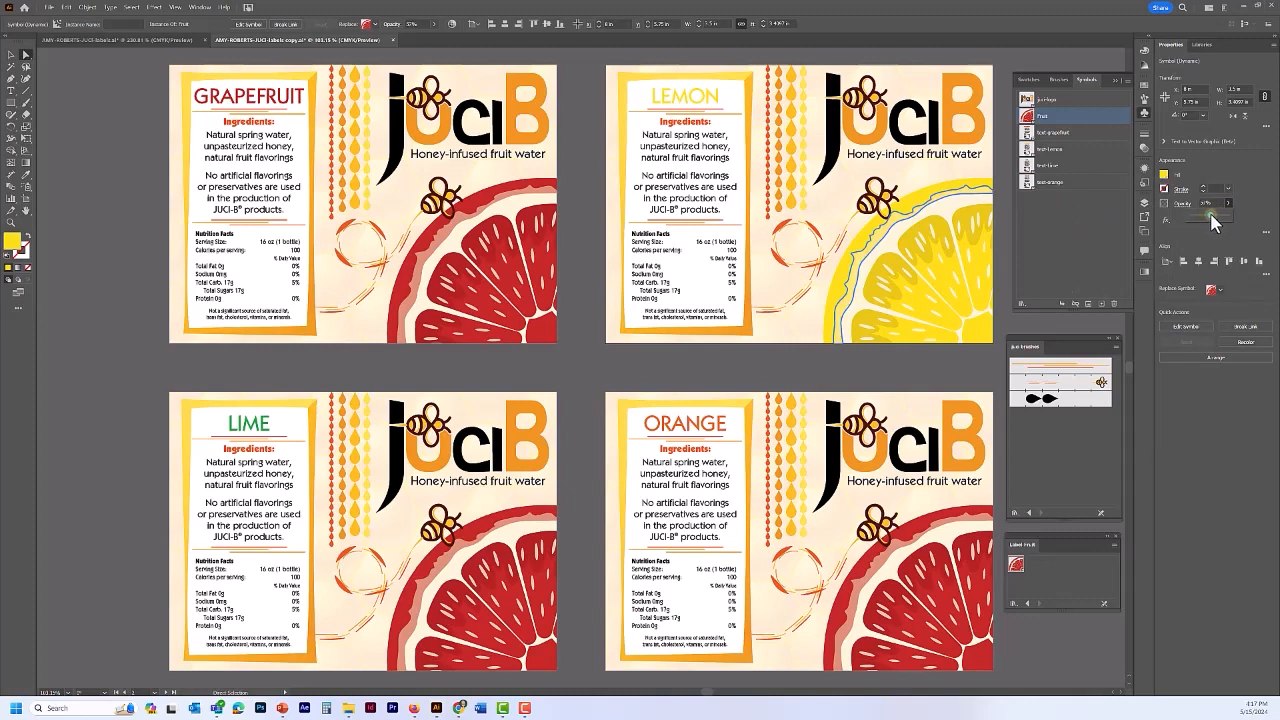
{"action": "left_click", "coordinate": [1048, 55]}
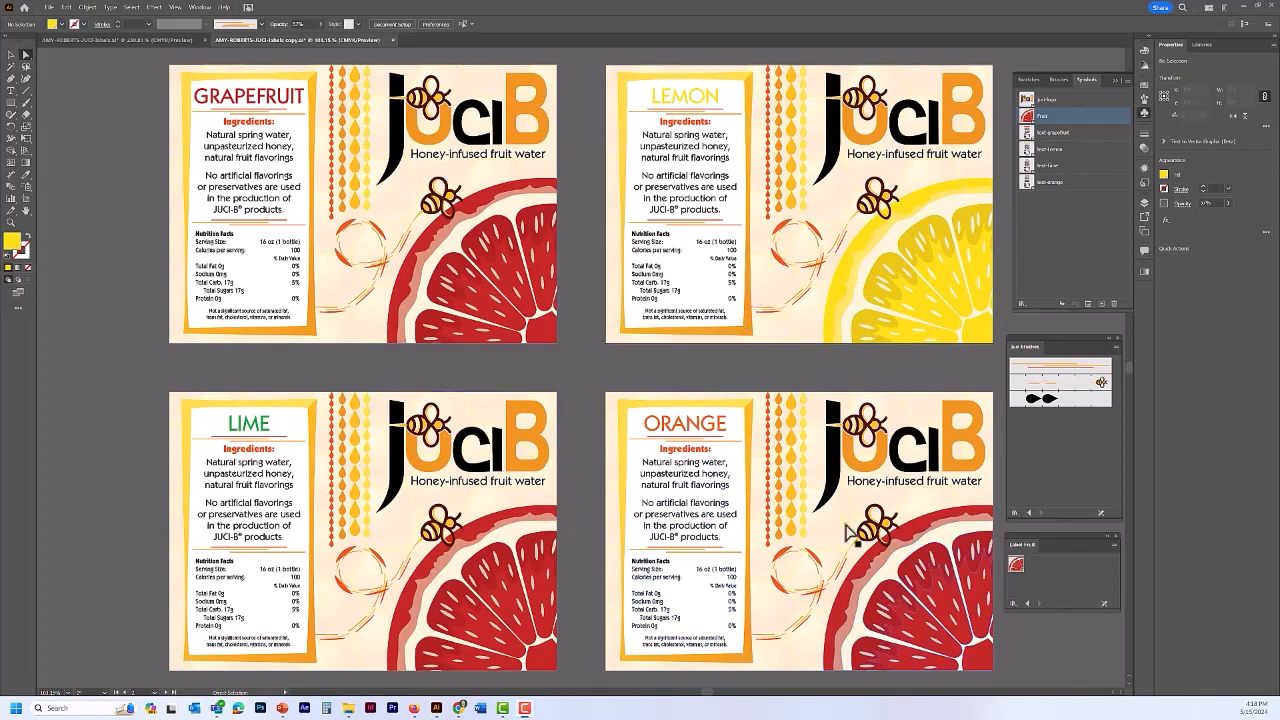
- Fill the segment shading and the segments of the fruit on the Lime artboard with green
{"action": "left_click", "coordinate": [480, 573]}
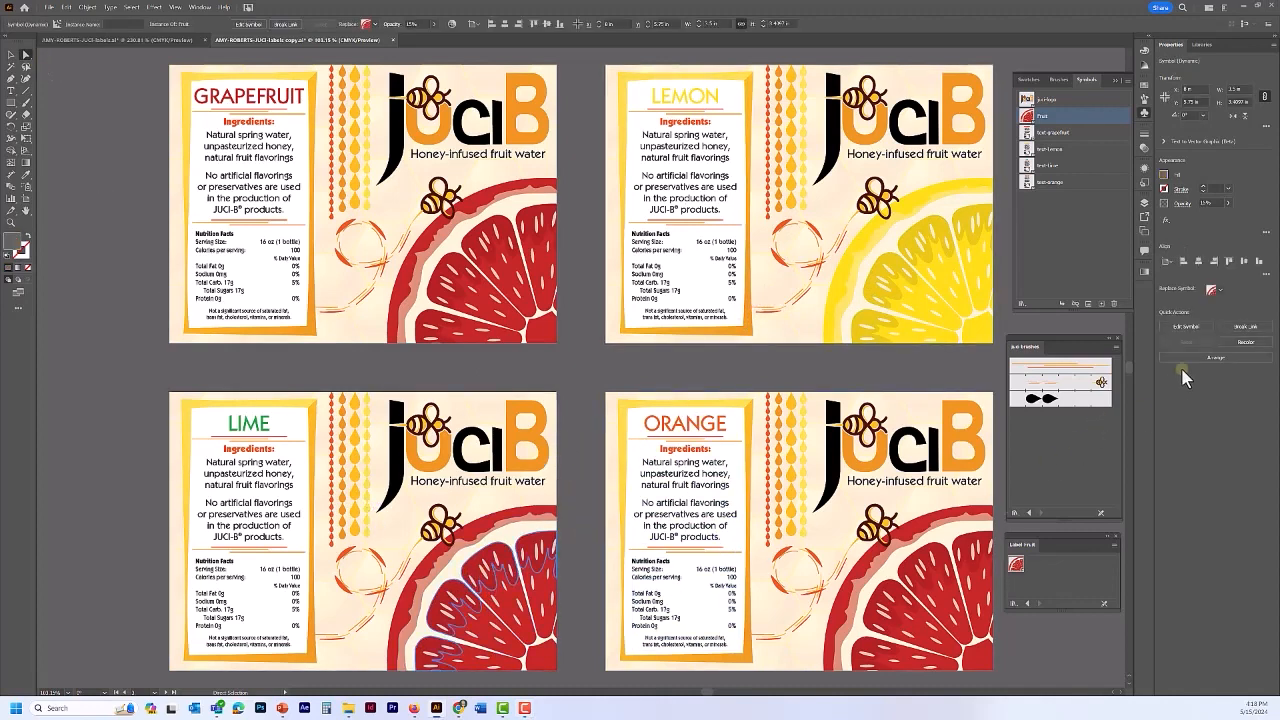
{"action": "left_click", "coordinate": [1164, 174]}
{"action": "left_click", "coordinate": [1082, 226]}
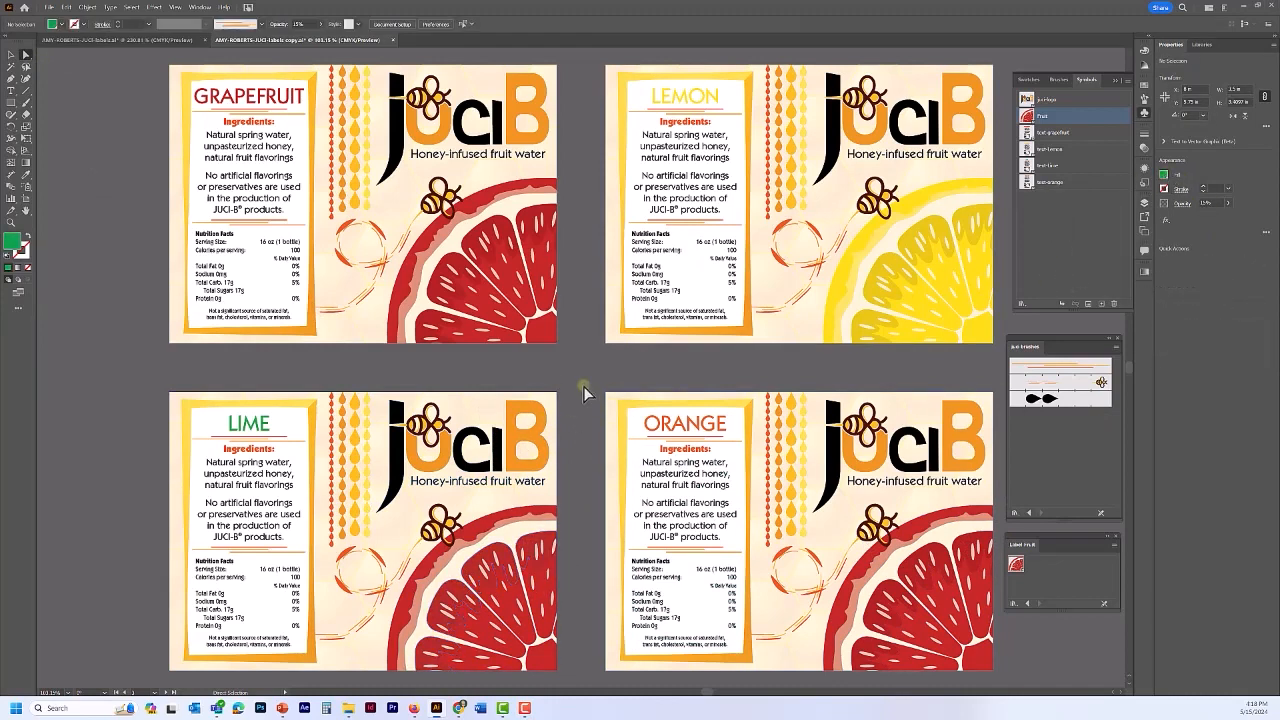
{"action": "left_click", "coordinate": [1164, 174]}
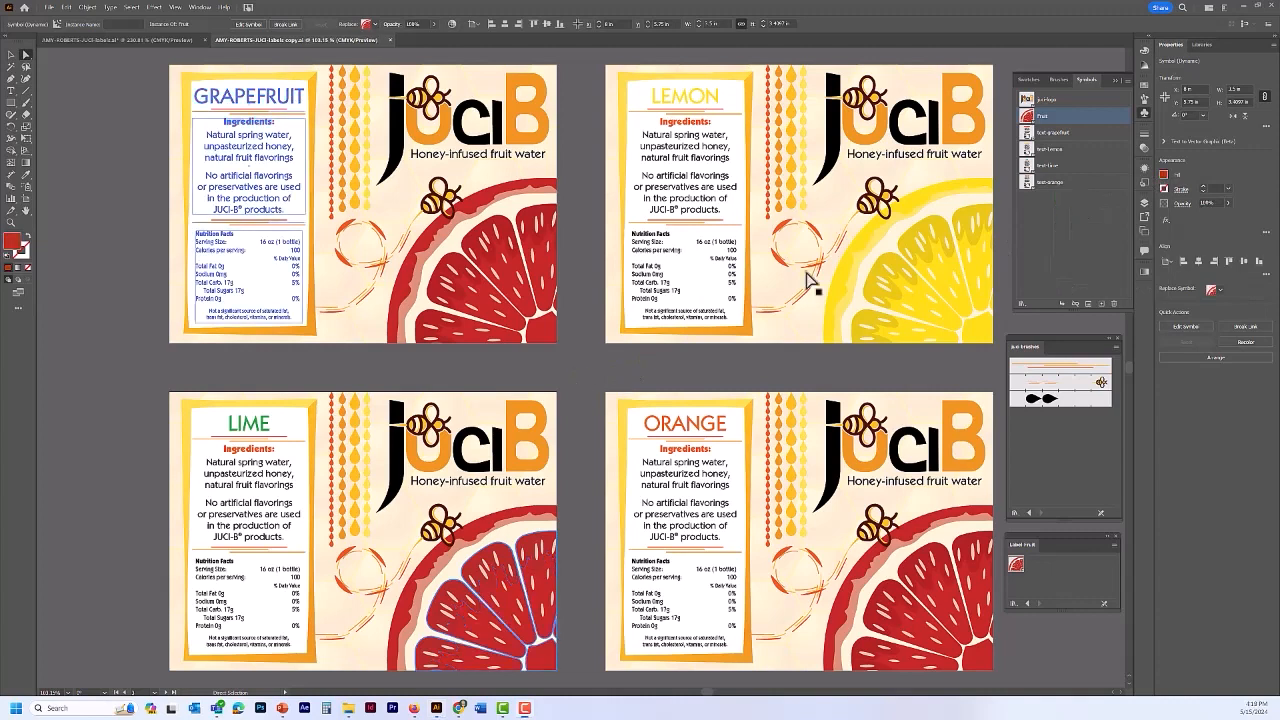
{"action": "left_click", "coordinate": [1164, 174]}
{"action": "left_click", "coordinate": [1080, 229]}
- Fill the outer rind of the fruit on the Lime artboard with green
{"action": "left_click", "coordinate": [492, 519]}
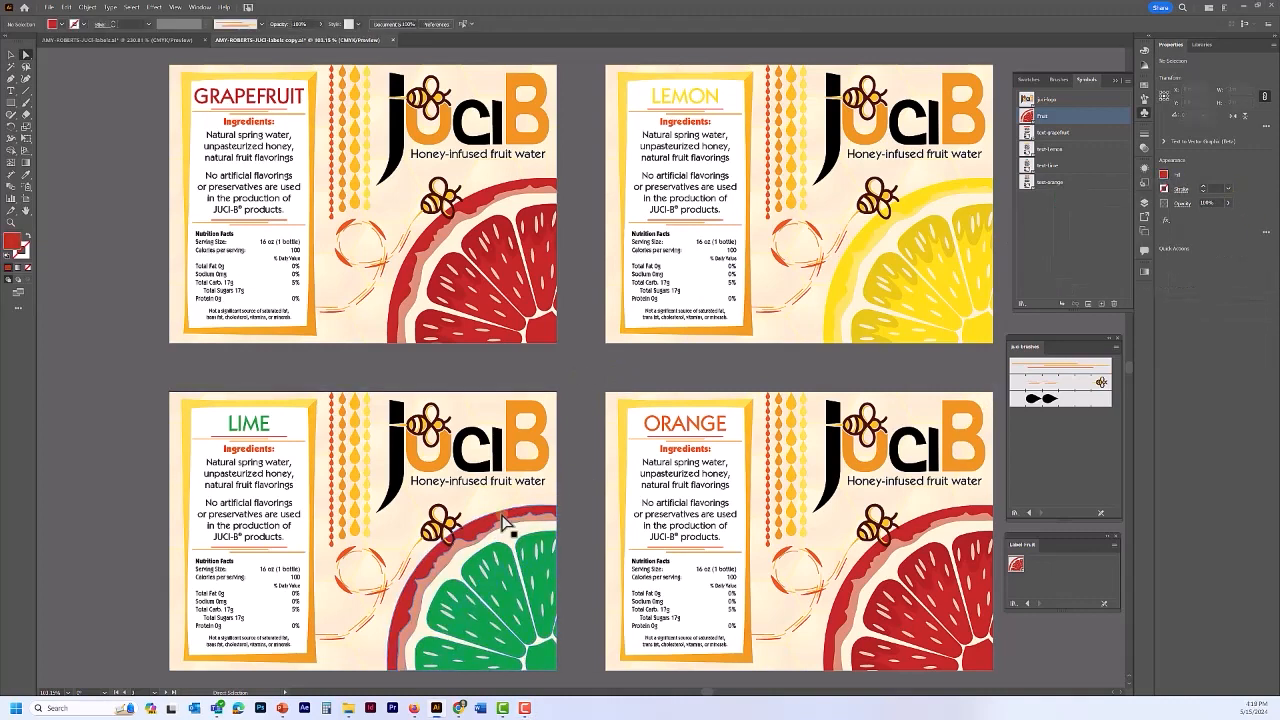
{"action": "left_click", "coordinate": [1164, 174]}
{"action": "left_click", "coordinate": [1082, 227]}
- Fill the inner rind of the fruit on the Lime artboard with green and reduce its opacity
{"action": "left_click", "coordinate": [502, 528]}
{"action": "left_click", "coordinate": [1164, 174]}
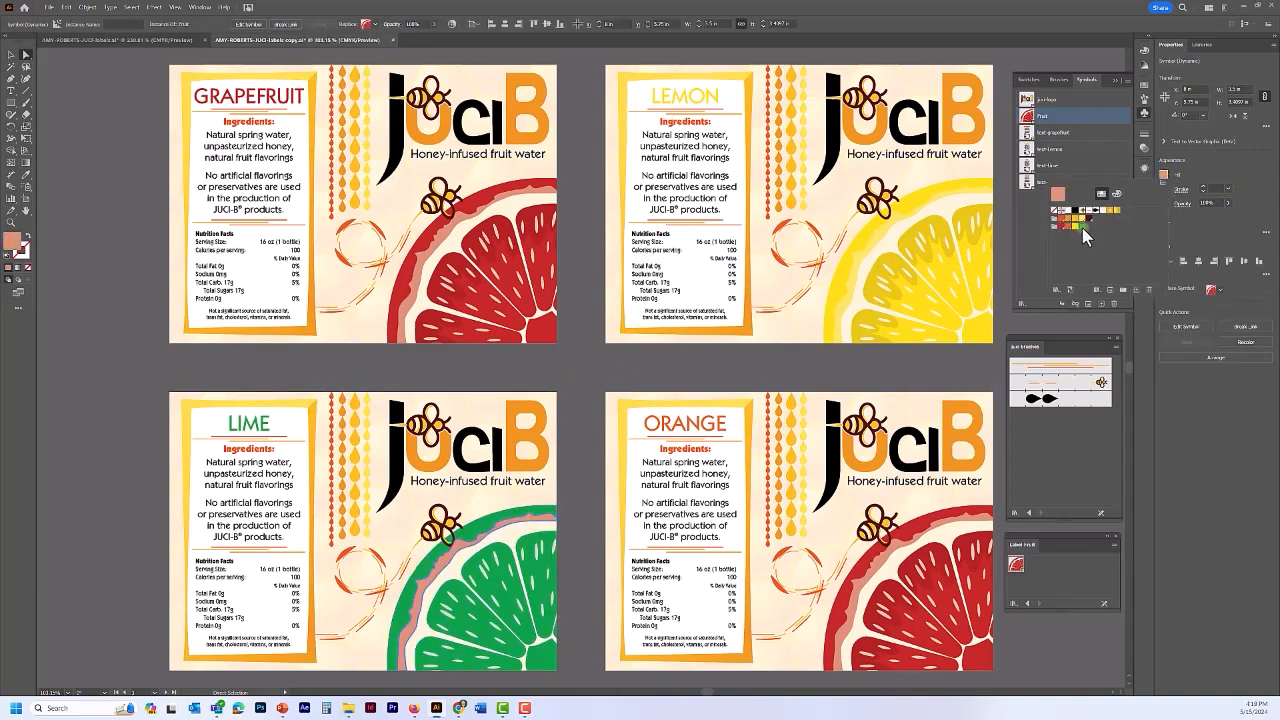
{"action": "left_click", "coordinate": [1082, 228]}
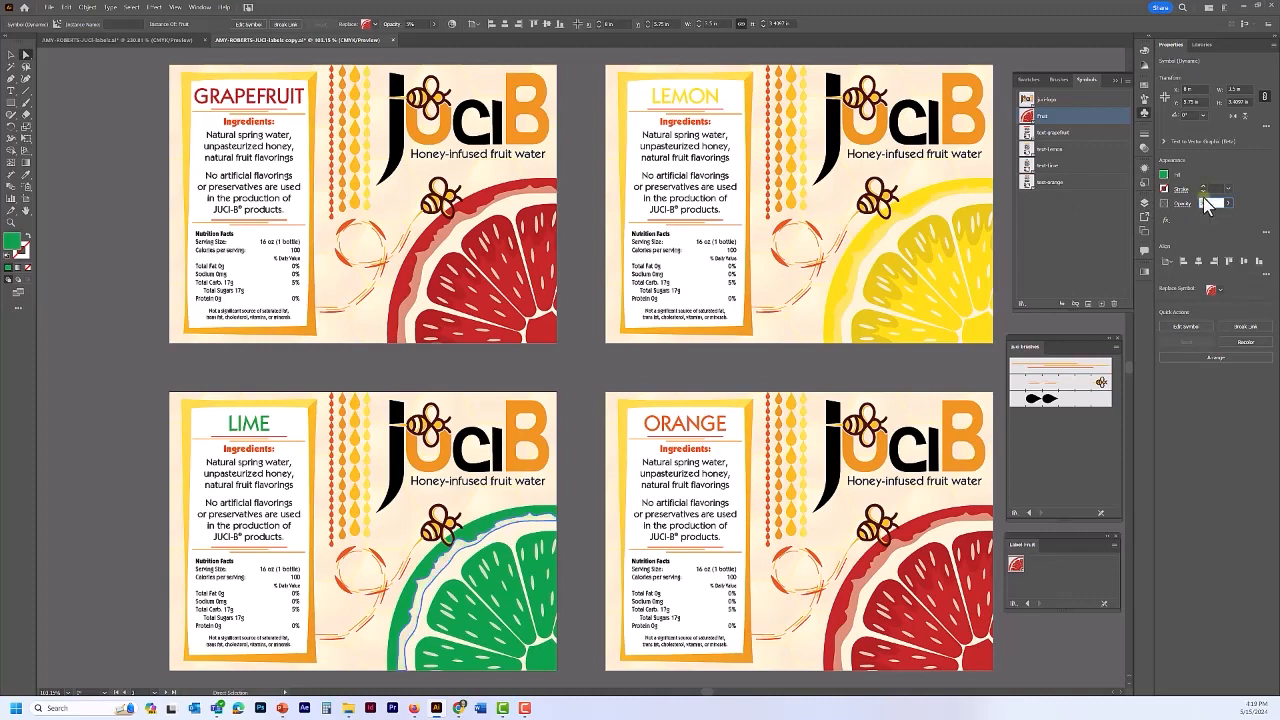
{"action": "left_click", "coordinate": [998, 562]}
- Try to fill the segment shading of the fruit on the Orange artboard with orange
{"action": "left_click_drag", "start_coordinate": [1093, 348], "coordinate": [1183, 370]}
{"action": "left_click", "coordinate": [962, 550]}
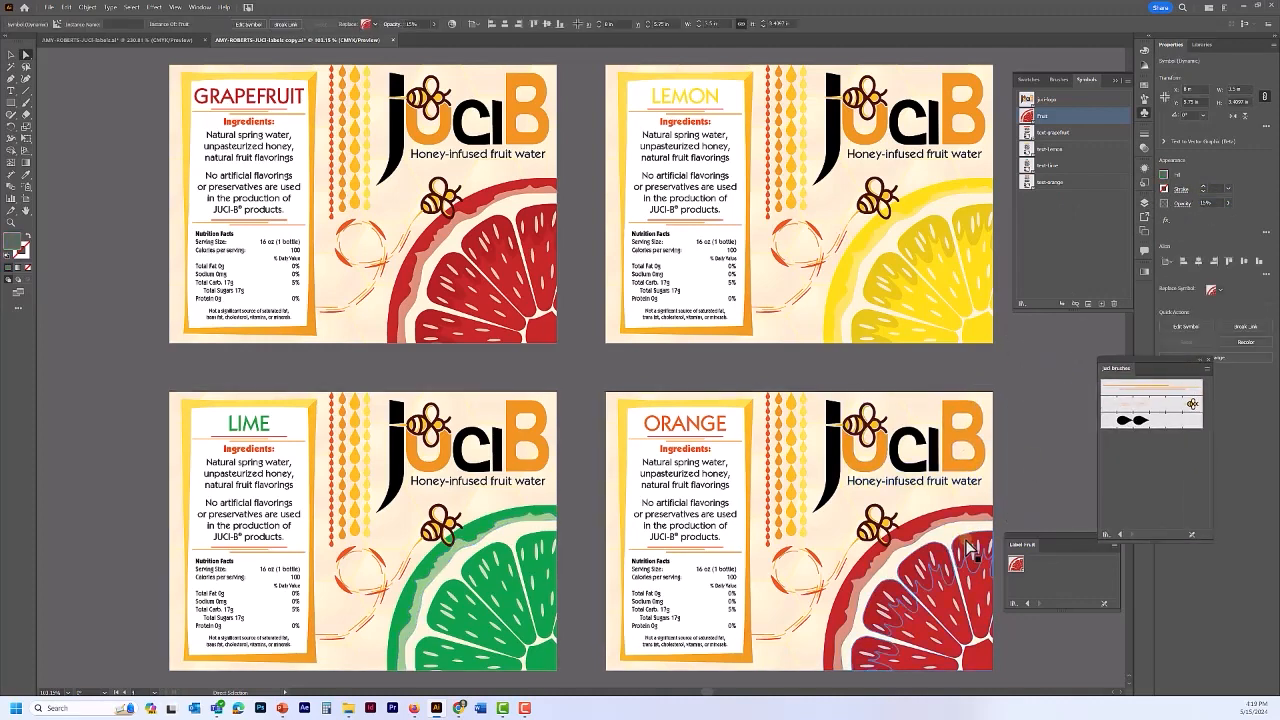
{"action": "left_click", "coordinate": [1164, 174]}
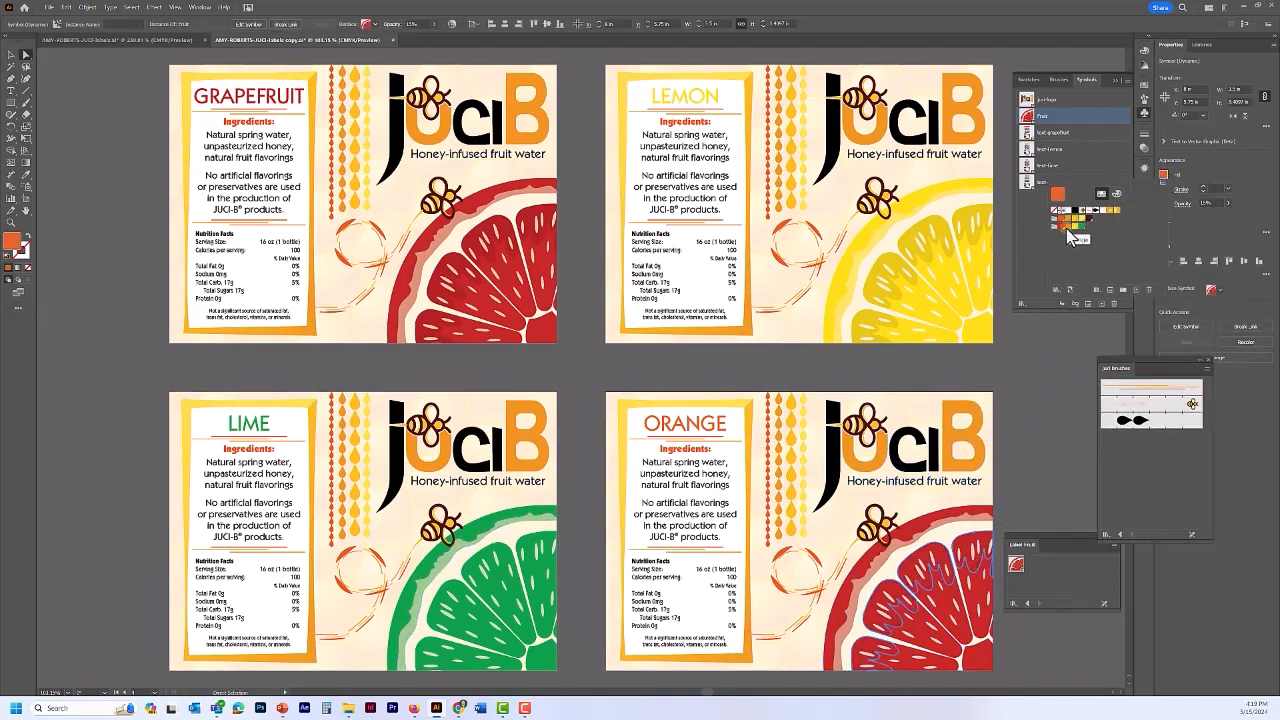
{"action": "left_click", "coordinate": [1066, 228]}
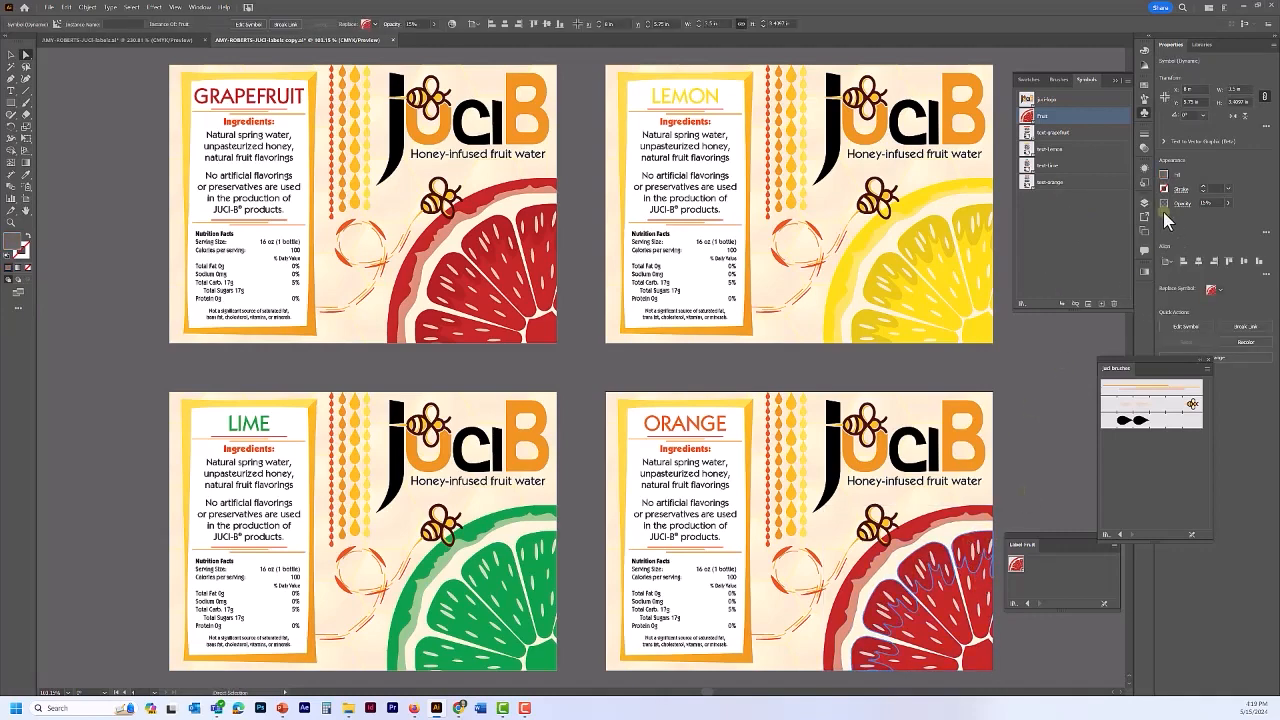
- Fill the outer rind of the fruit on the Orange artboard with orange
{"action": "key", "text": "ctrl+equal"}
{"action": "key", "text": "ctrl+equal"}
{"action": "key", "text": "ctrl+equal"}
{"action": "left_click", "coordinate": [1164, 174]}
{"action": "left_click", "coordinate": [1098, 236]}
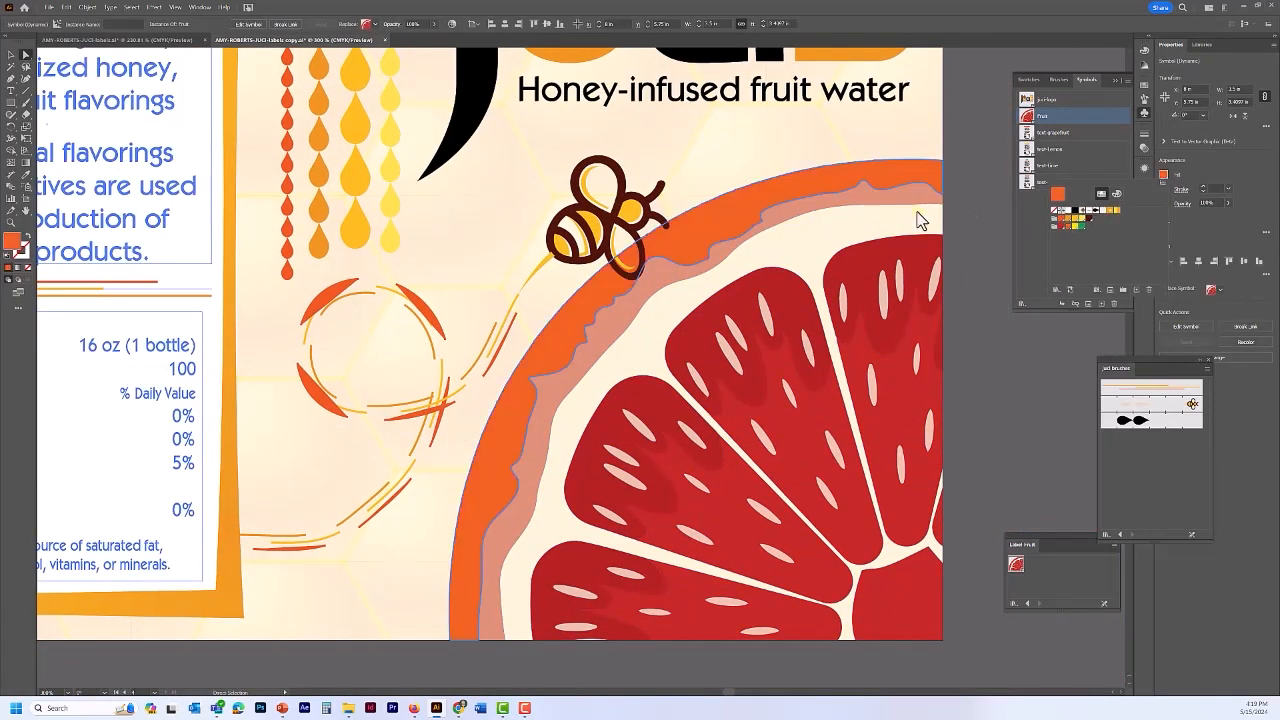
- Give the inner rind of the fruit on the Orange artboard an orange fill at 50% opacity
{"action": "left_click_drag", "start_coordinate": [1216, 203], "coordinate": [1181, 192]}
{"action": "type", "text": "50"}
{"action": "key", "text": "Return"}
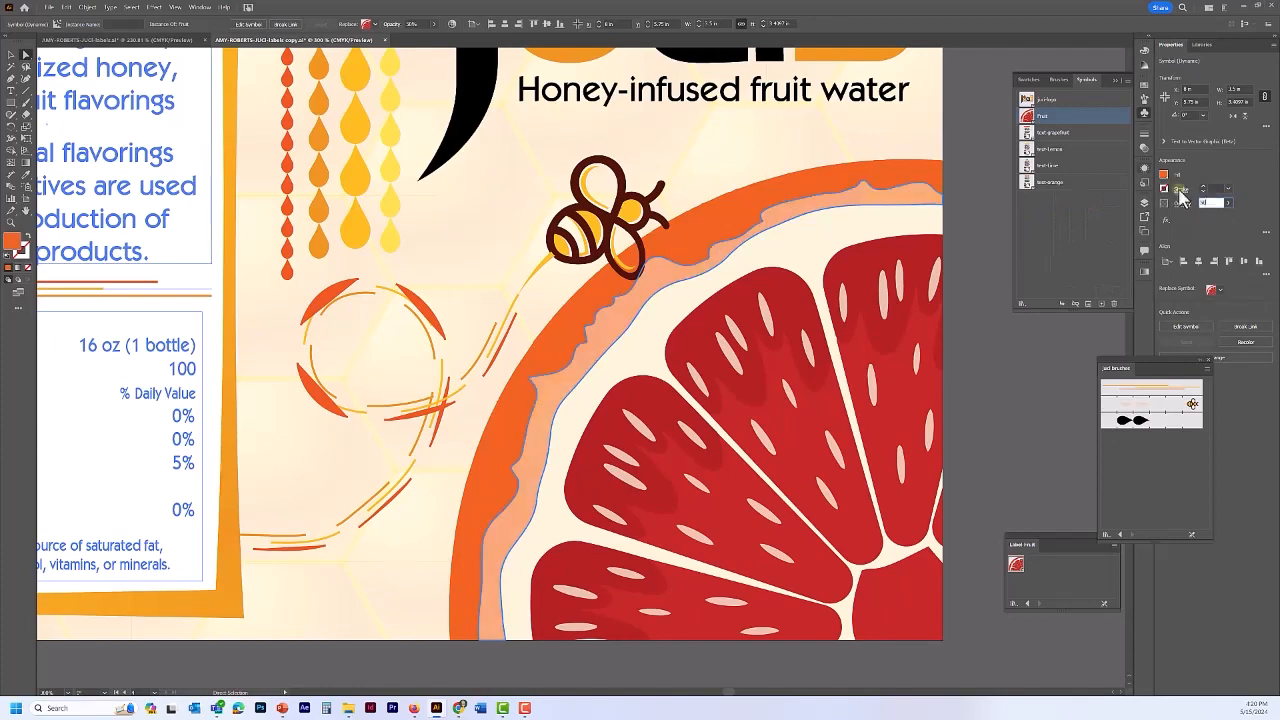
- Fill the segments of the fruit on the Orange artboard with orange
{"action": "left_click", "coordinate": [905, 246]}
{"action": "left_click", "coordinate": [1164, 174]}
{"action": "left_click", "coordinate": [1077, 230]}
{"action": "key", "text": "ctrl+1"}
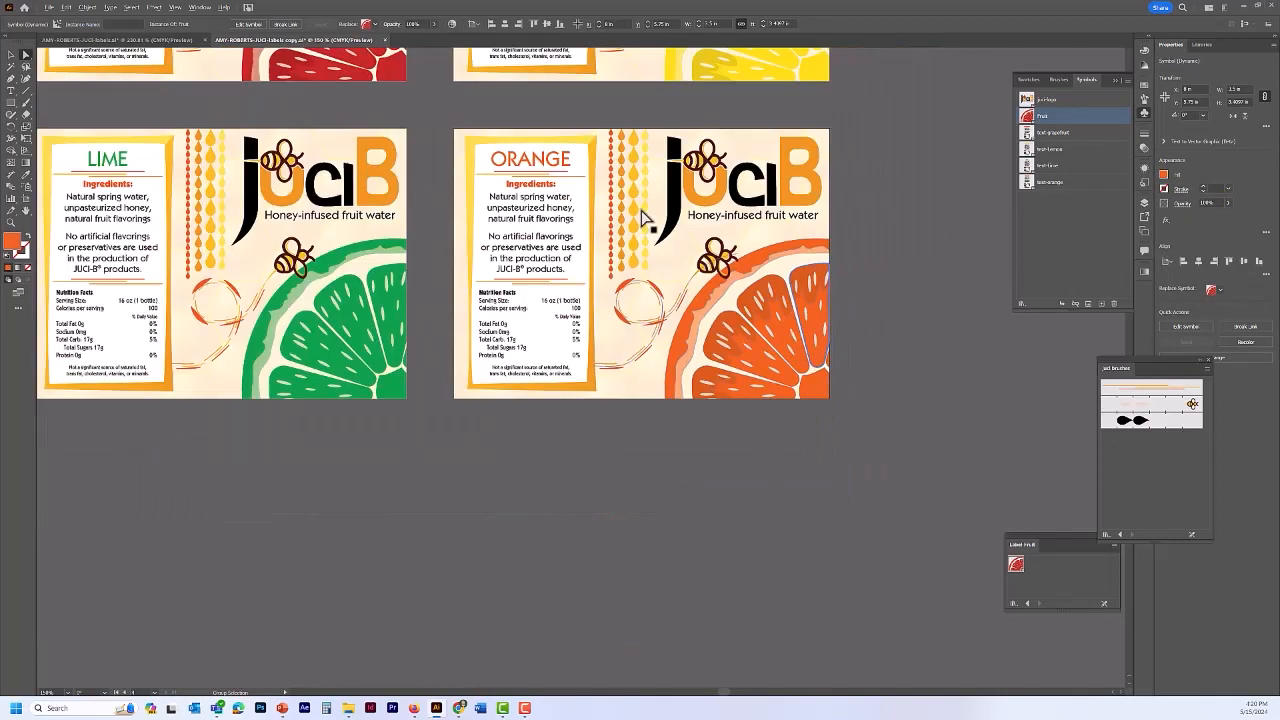
{"action": "scroll", "coordinate": [800, 260], "scroll_direction": "up", "scroll_amount": 3}
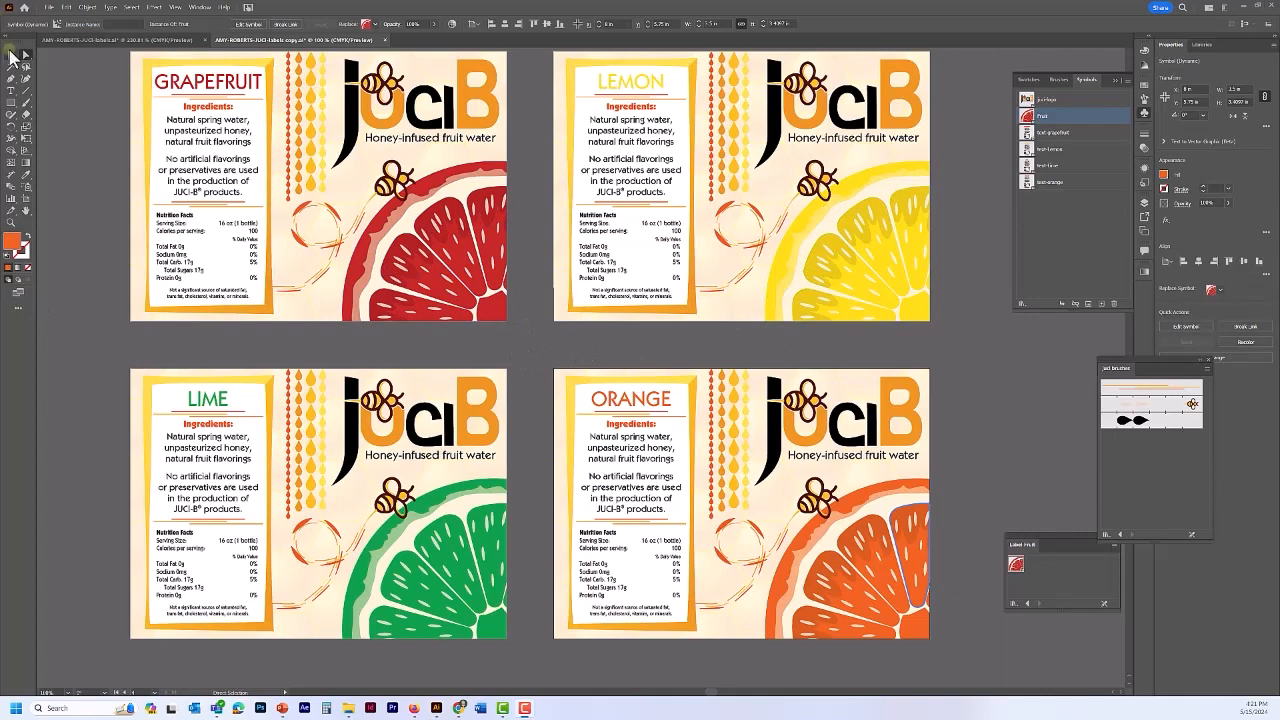
- Select all artwork of the Orange label and save it as a dynamic symbol named "label done"
{"action": "left_click", "coordinate": [10, 55]}
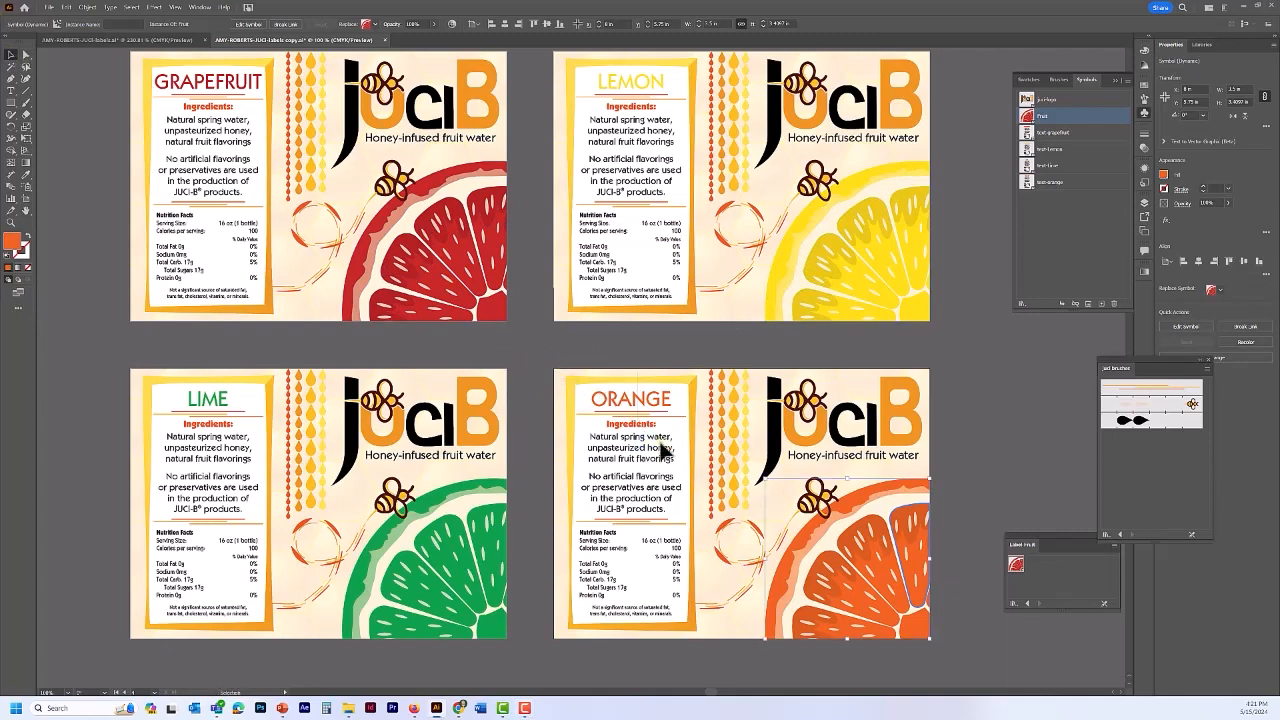
{"action": "left_click", "coordinate": [700, 445]}
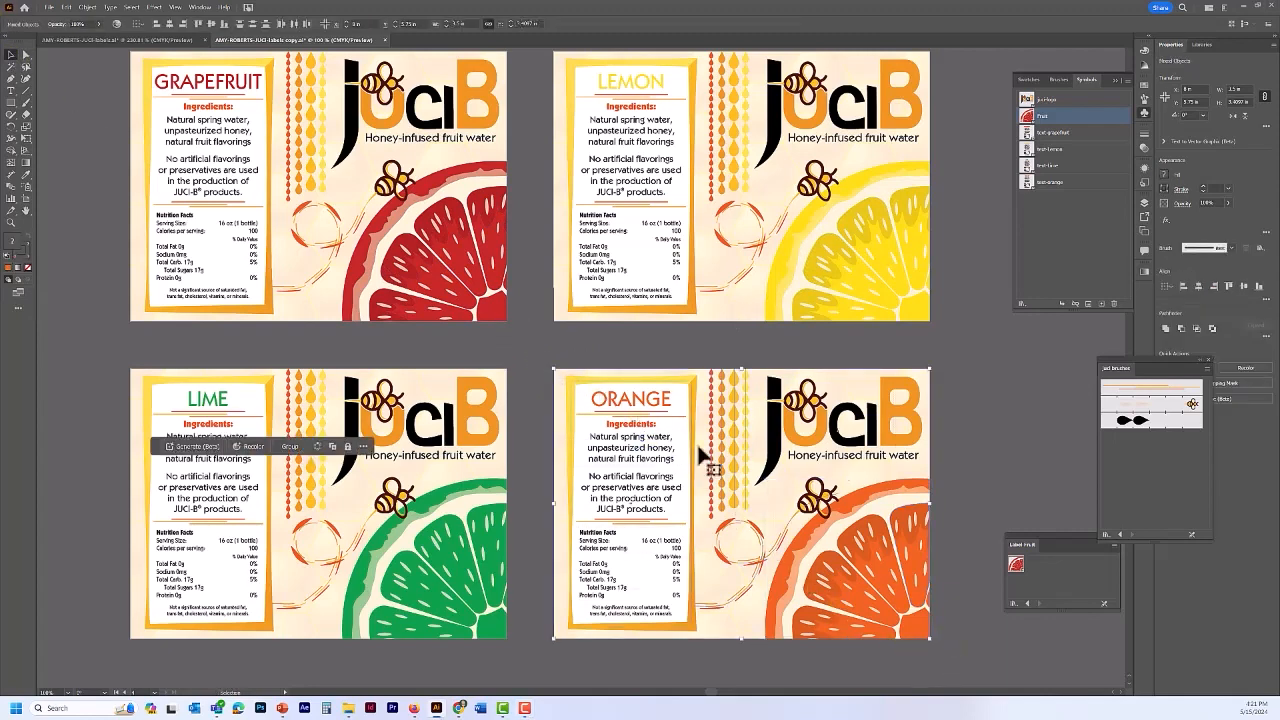
{"action": "left_click_drag", "start_coordinate": [727, 440], "coordinate": [1058, 239]}
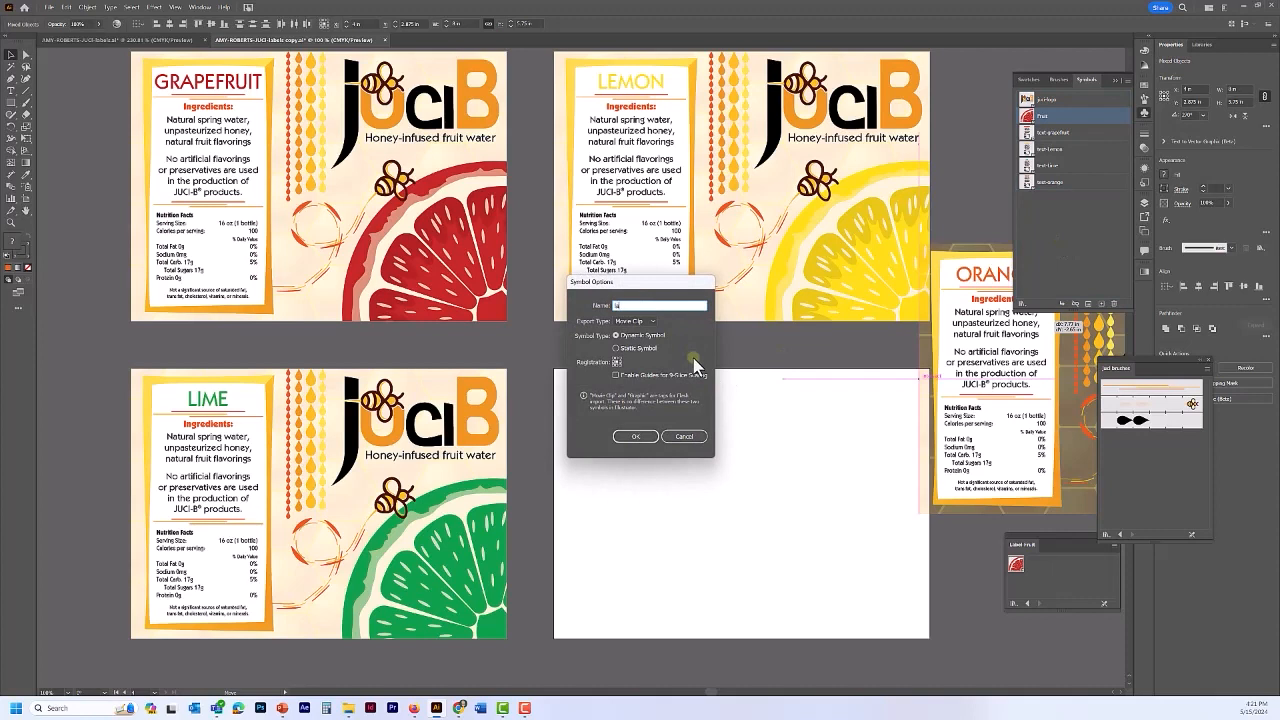
{"action": "type", "text": "label"}
{"action": "type", "text": " dor"}
{"action": "type", "text": "e"}
{"action": "key", "text": "Return"}
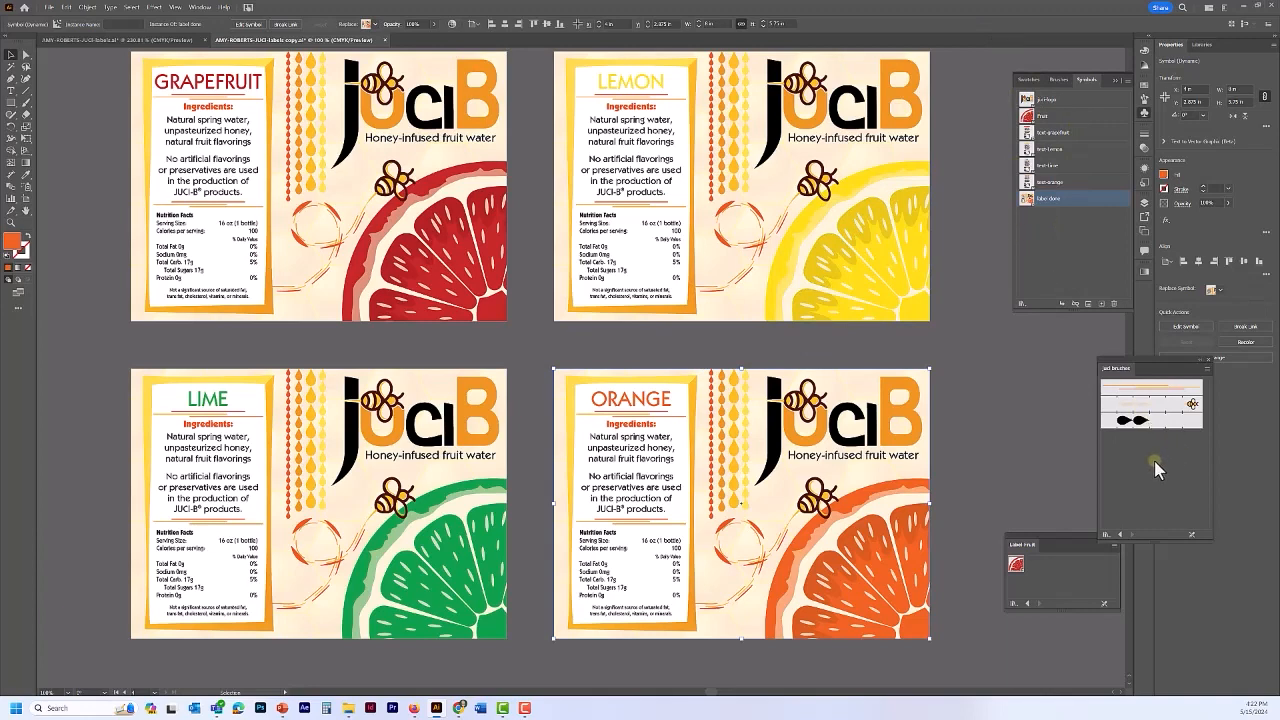
- Save the document's symbols as a symbol library named "juci symbols" in the WIP folder inside !ARV 110
{"action": "left_click", "coordinate": [1126, 81]}
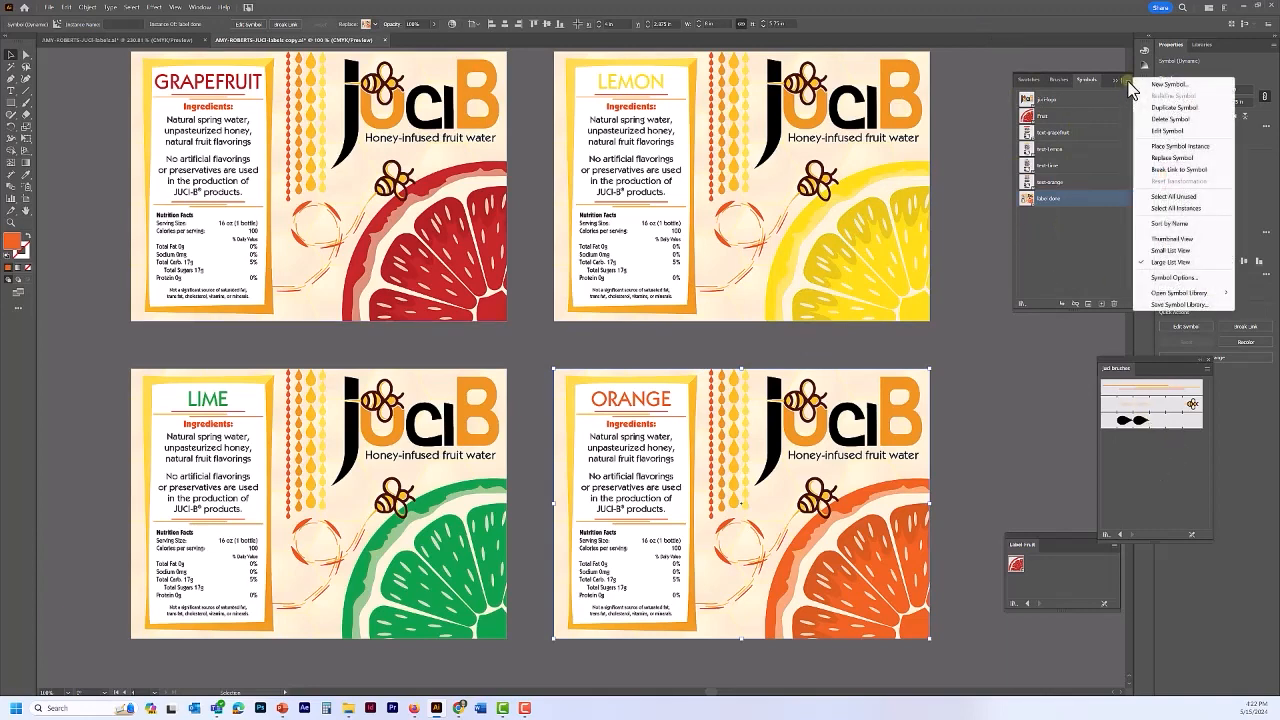
{"action": "left_click", "coordinate": [1174, 306]}
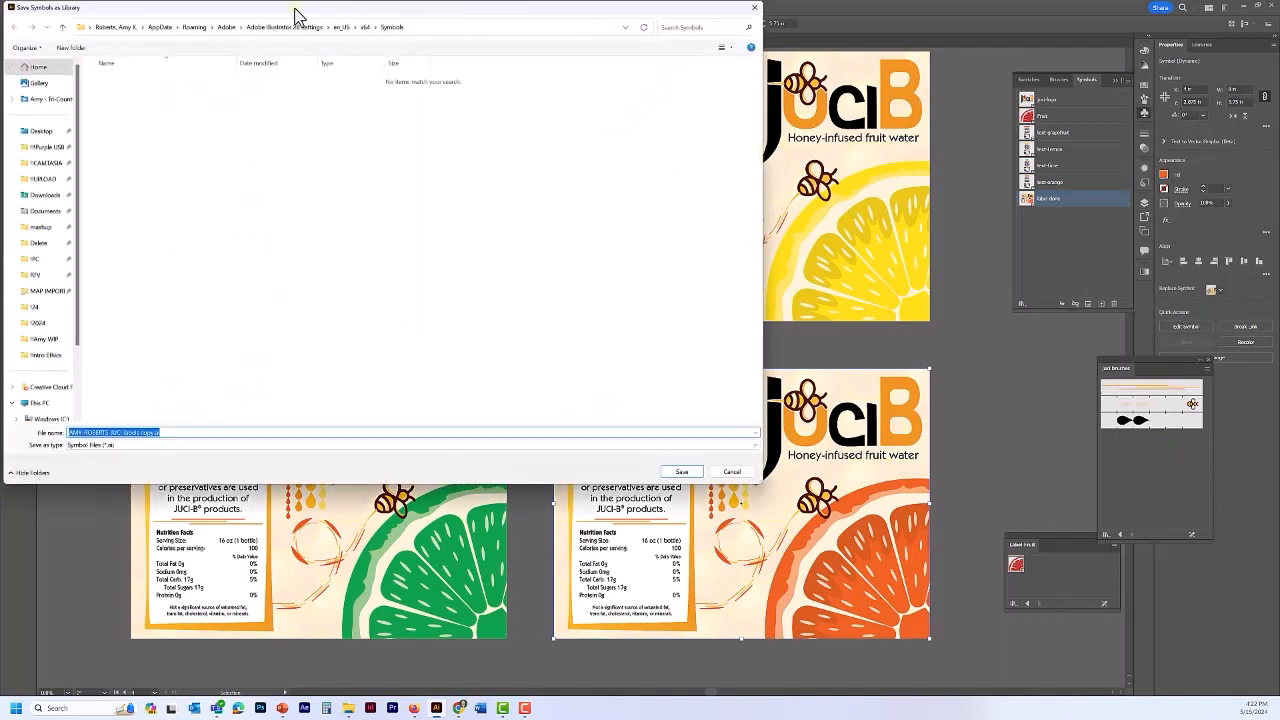
{"action": "left_click", "coordinate": [45, 147]}
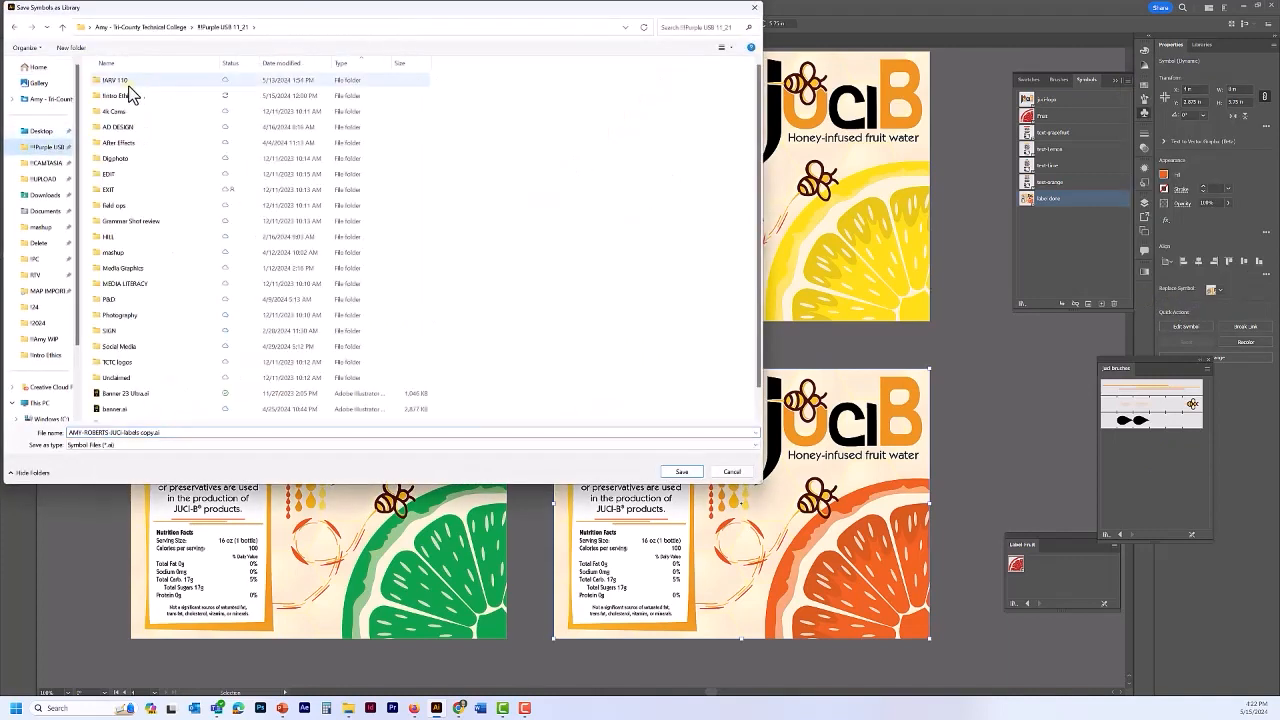
{"action": "left_click", "coordinate": [120, 88]}
{"action": "double_click", "coordinate": [120, 88]}
{"action": "double_click", "coordinate": [118, 84]}
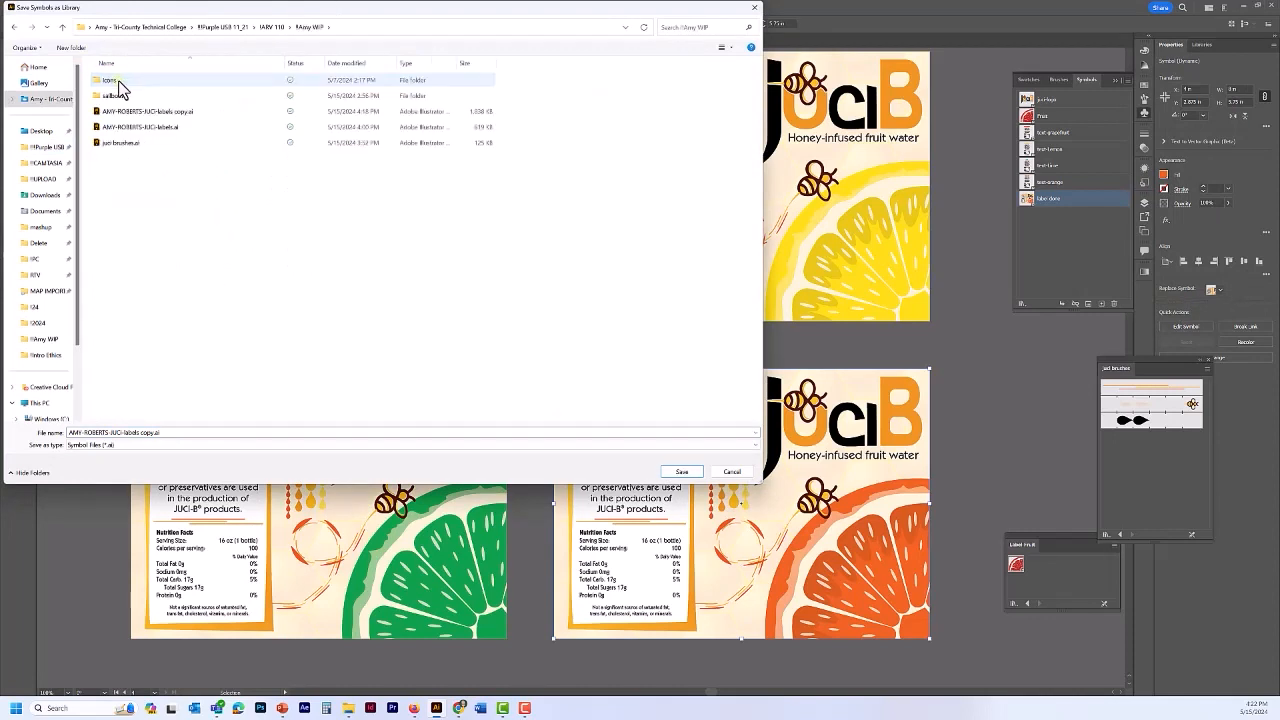
{"action": "left_click", "coordinate": [168, 431]}
{"action": "type", "text": "j"}
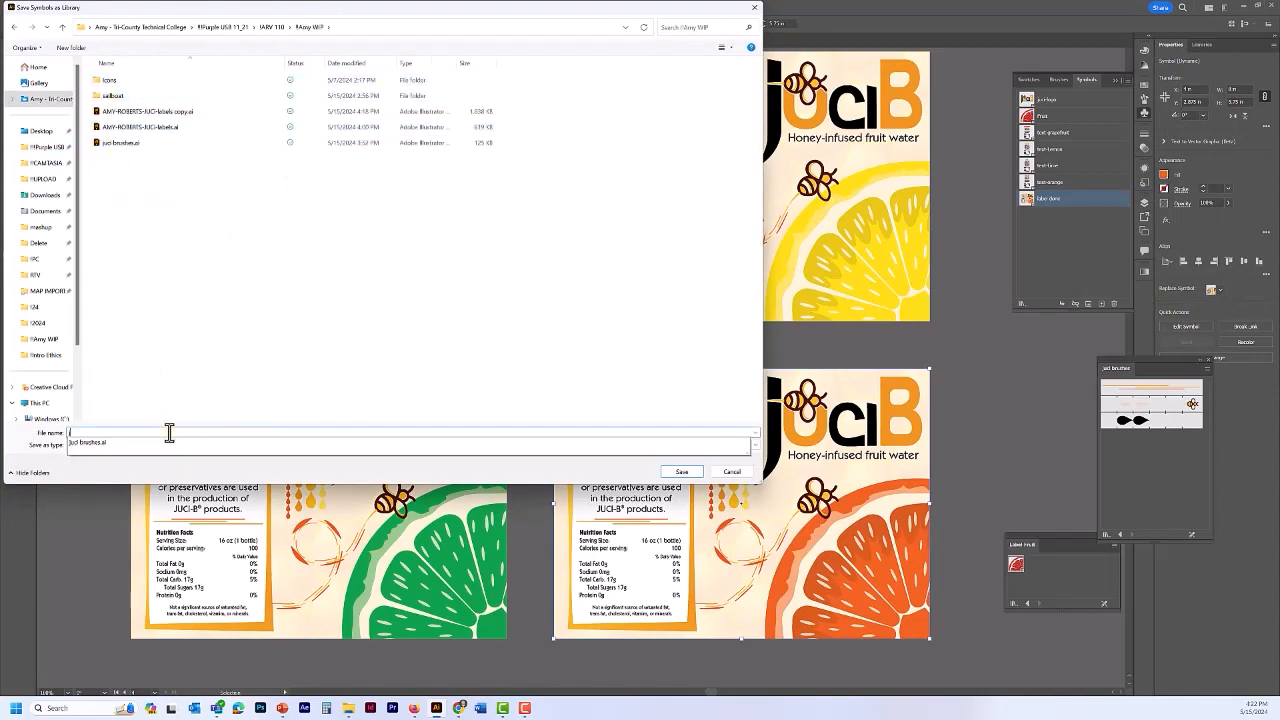
{"action": "type", "text": "uci symbols"}
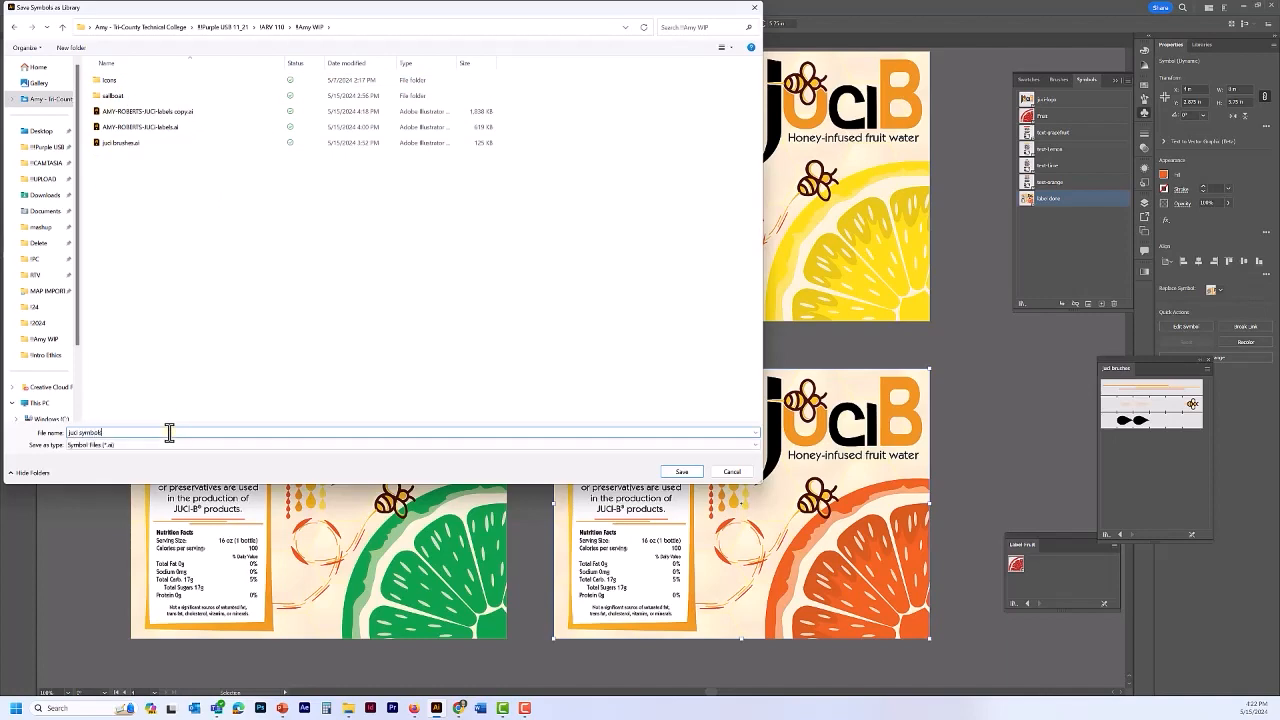
{"action": "key", "text": "Return"}
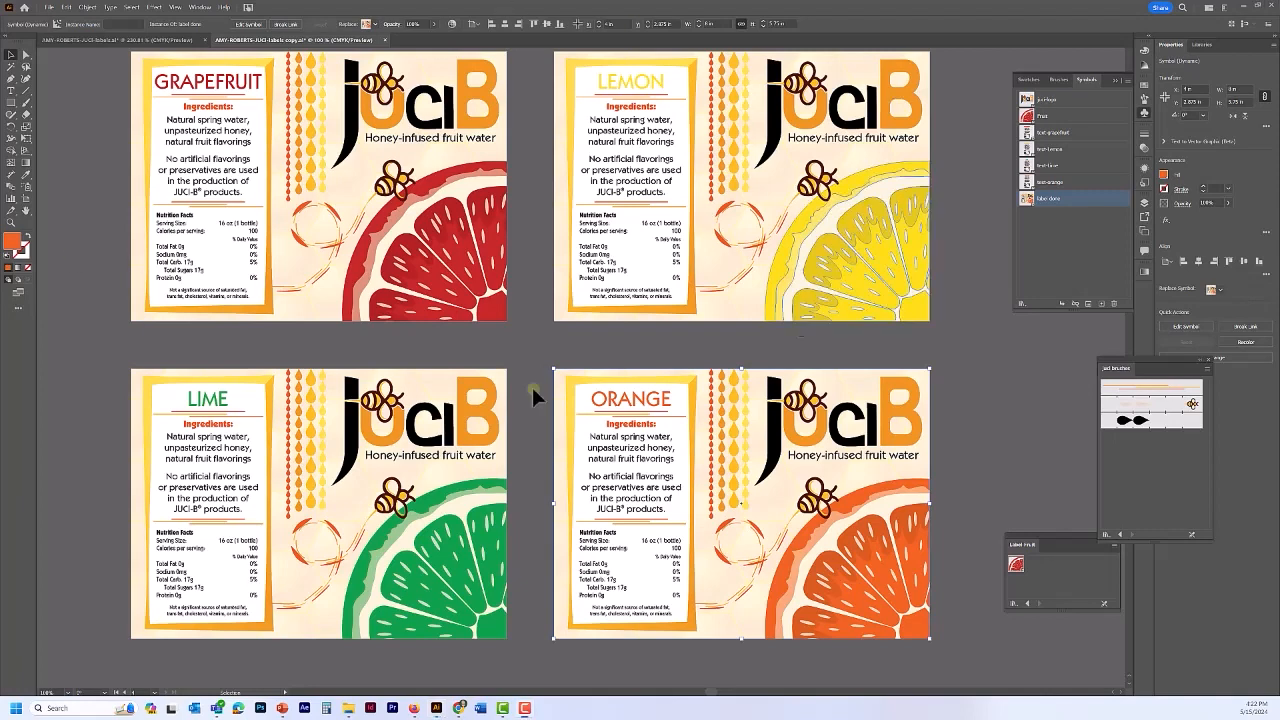
- Open bottle.ai from the Juice folder of the student files
{"action": "left_click", "coordinate": [48, 7]}
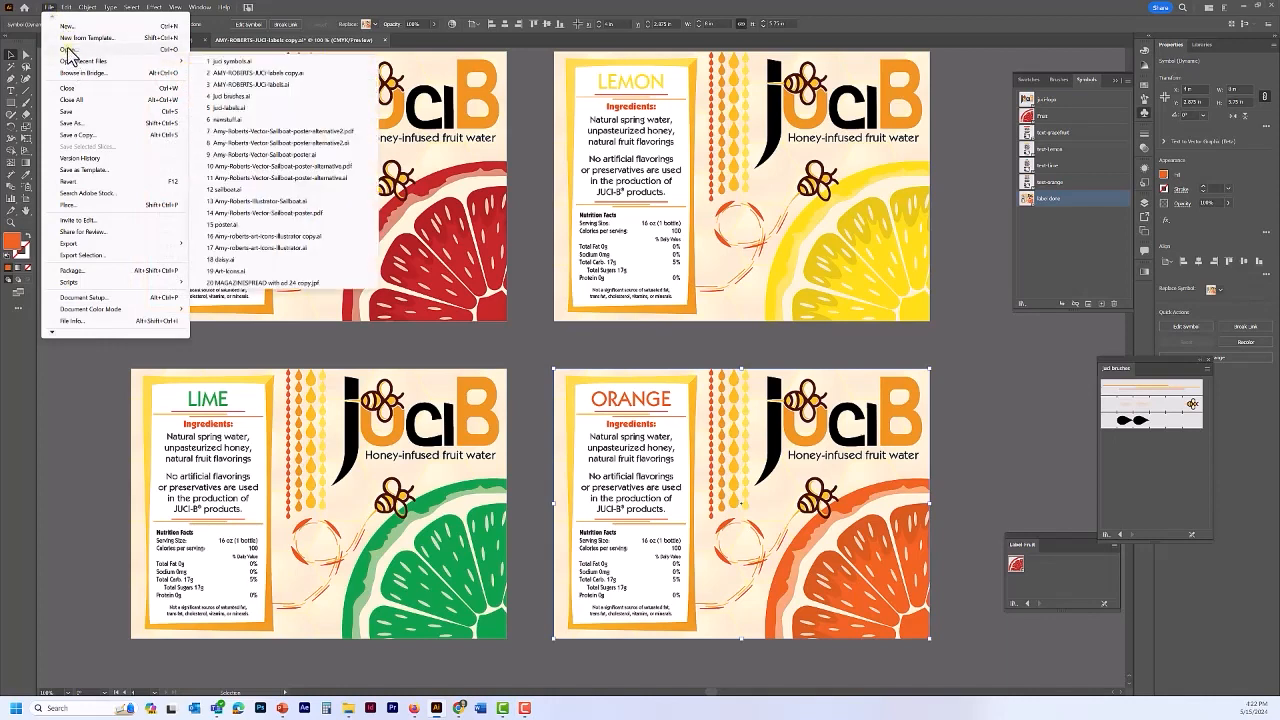
{"action": "left_click", "coordinate": [67, 48]}
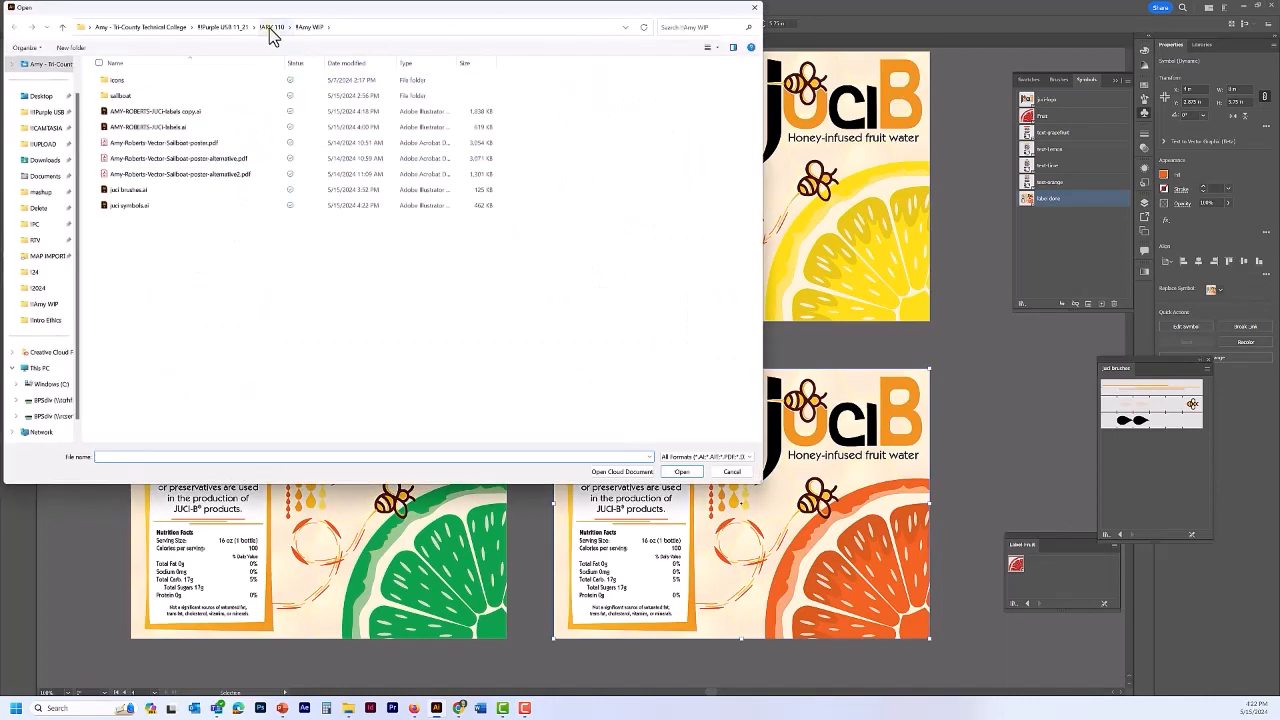
{"action": "left_click", "coordinate": [270, 27]}
{"action": "double_click", "coordinate": [146, 95]}
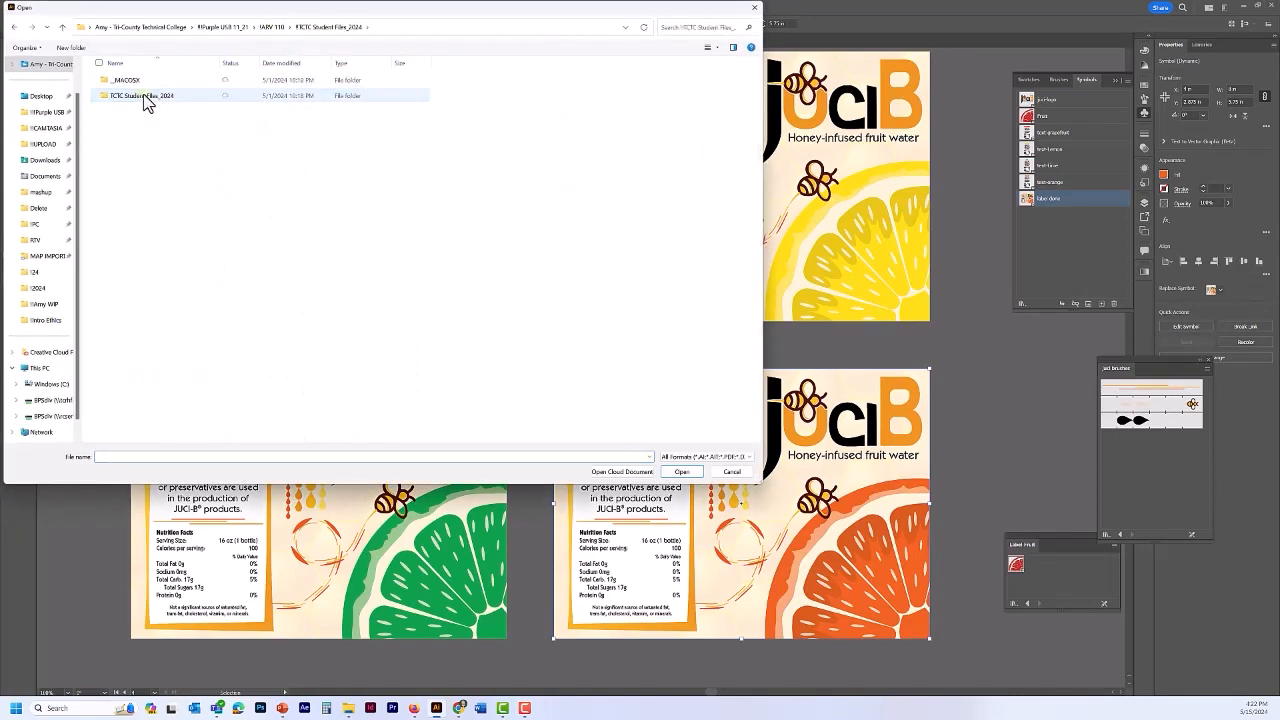
{"action": "double_click", "coordinate": [140, 95]}
{"action": "double_click", "coordinate": [128, 81]}
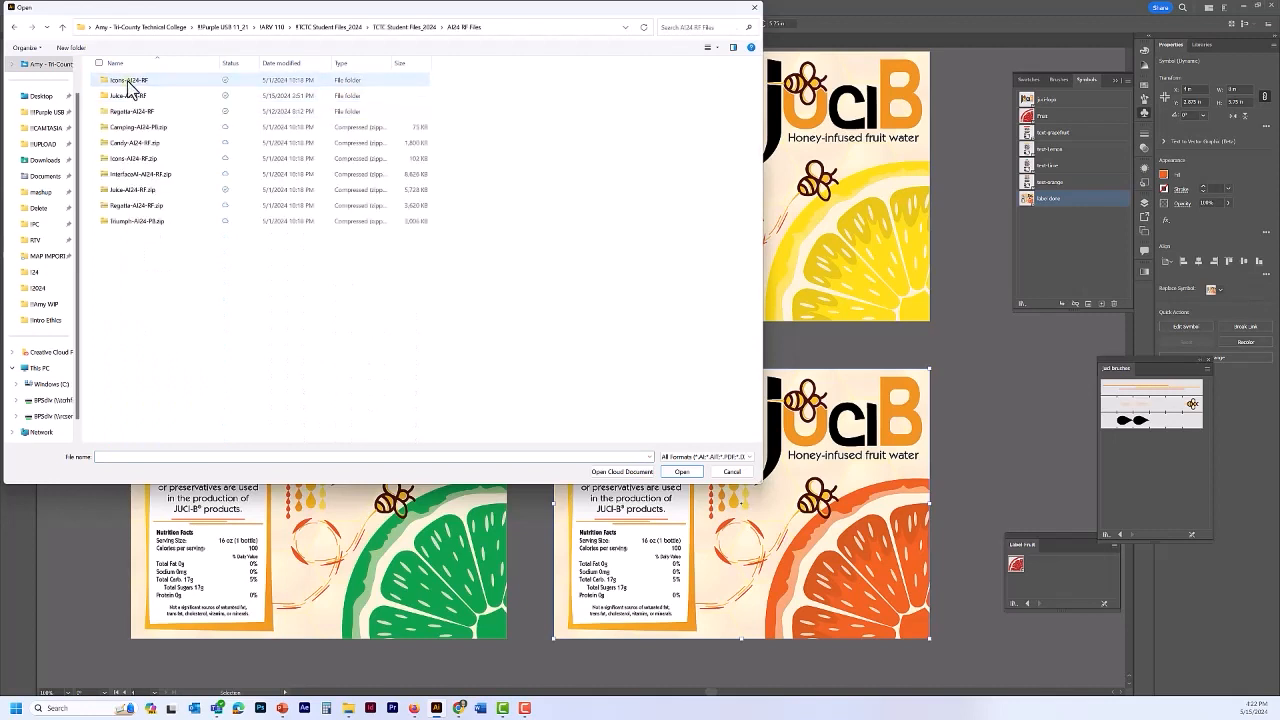
{"action": "double_click", "coordinate": [127, 97]}
{"action": "double_click", "coordinate": [108, 81]}
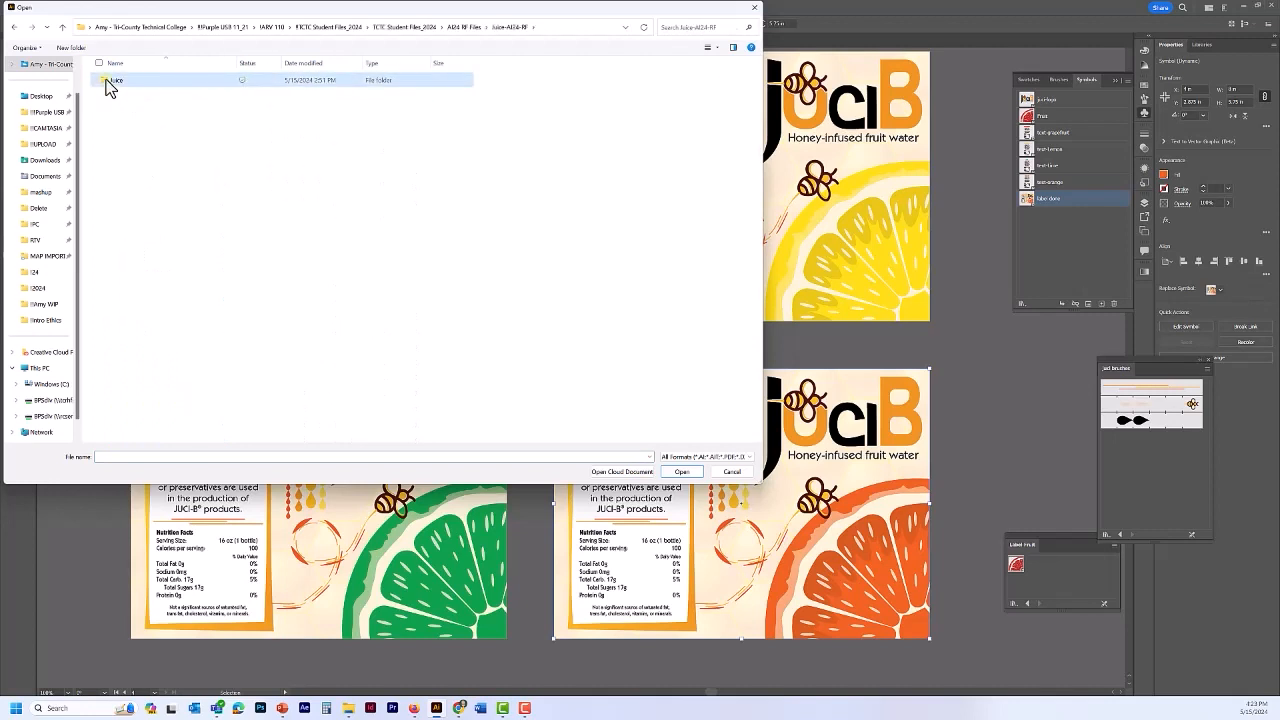
{"action": "left_click", "coordinate": [119, 82]}
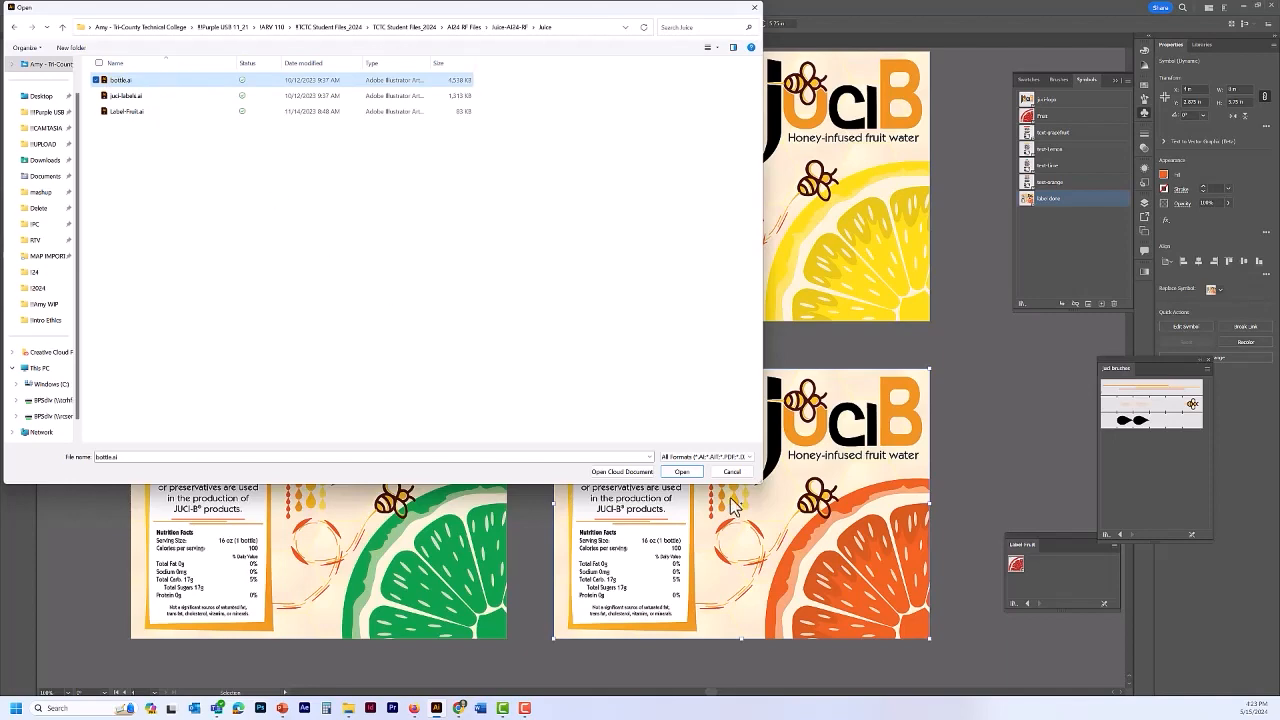
{"action": "left_click", "coordinate": [681, 472]}
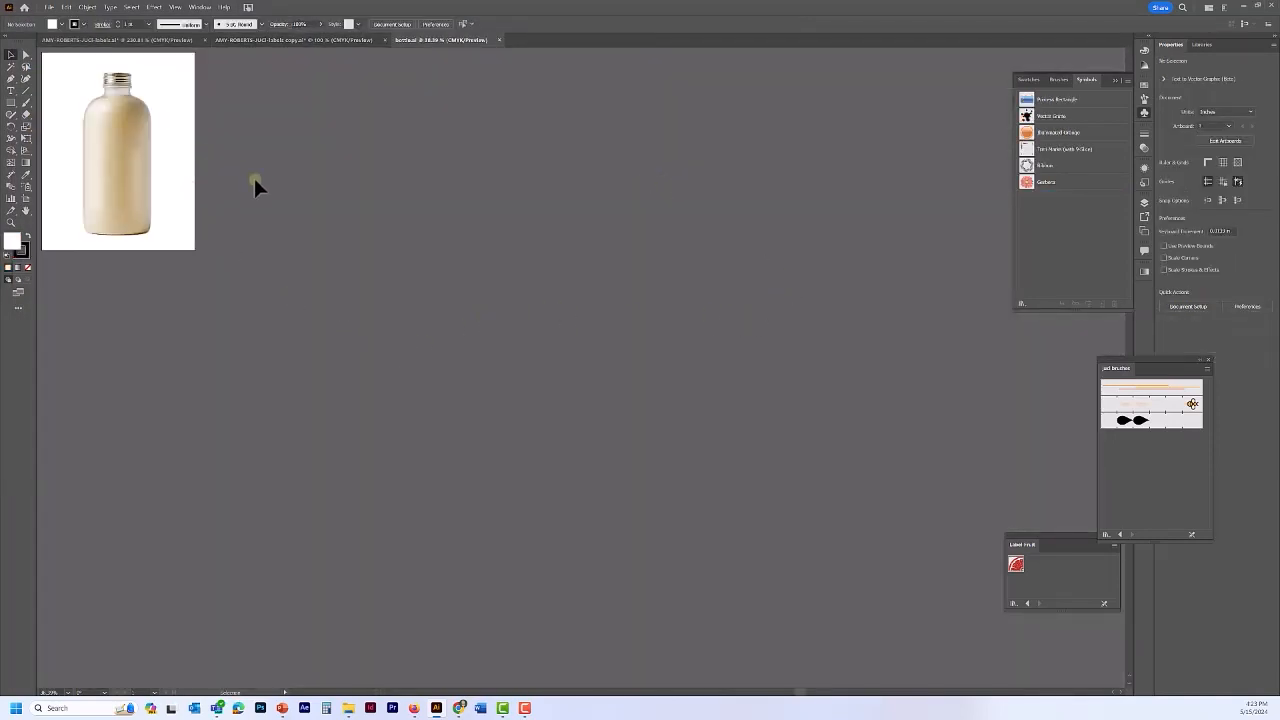
- Load the saved juci symbols library from the WIP folder into the bottle document
{"action": "left_click_drag", "start_coordinate": [100, 123], "coordinate": [485, 333]}
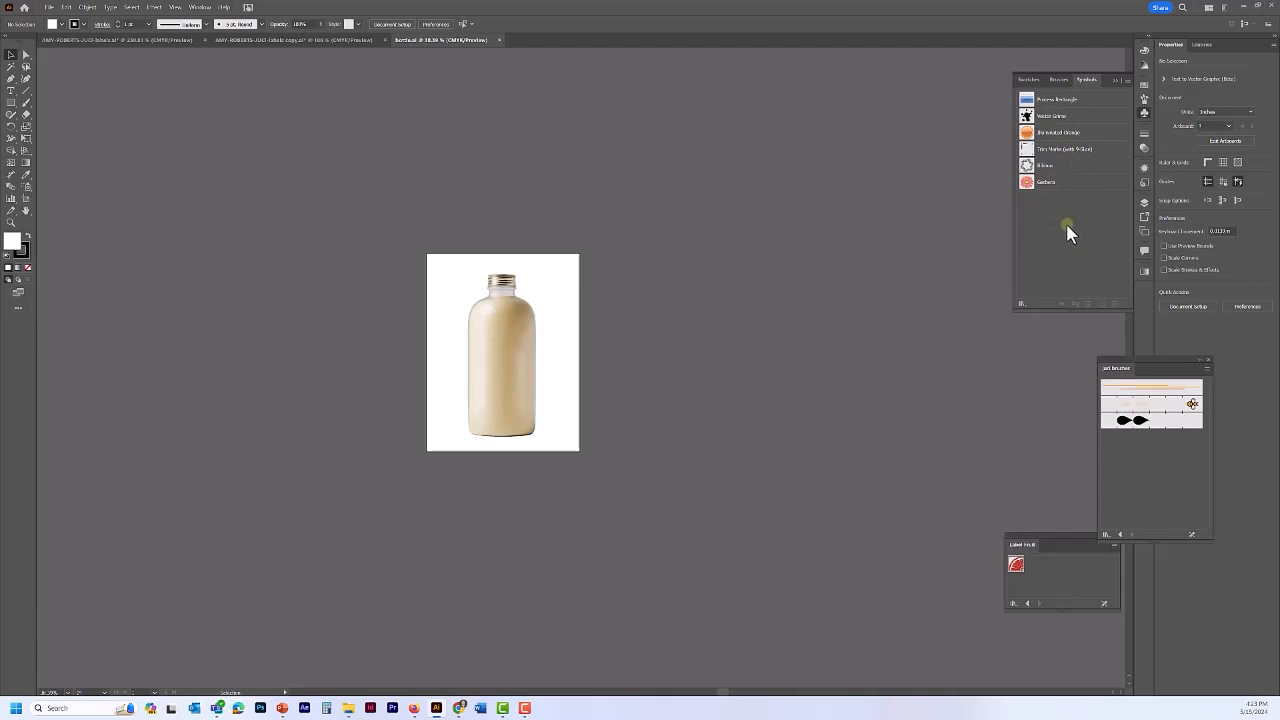
{"action": "left_click", "coordinate": [1127, 81]}
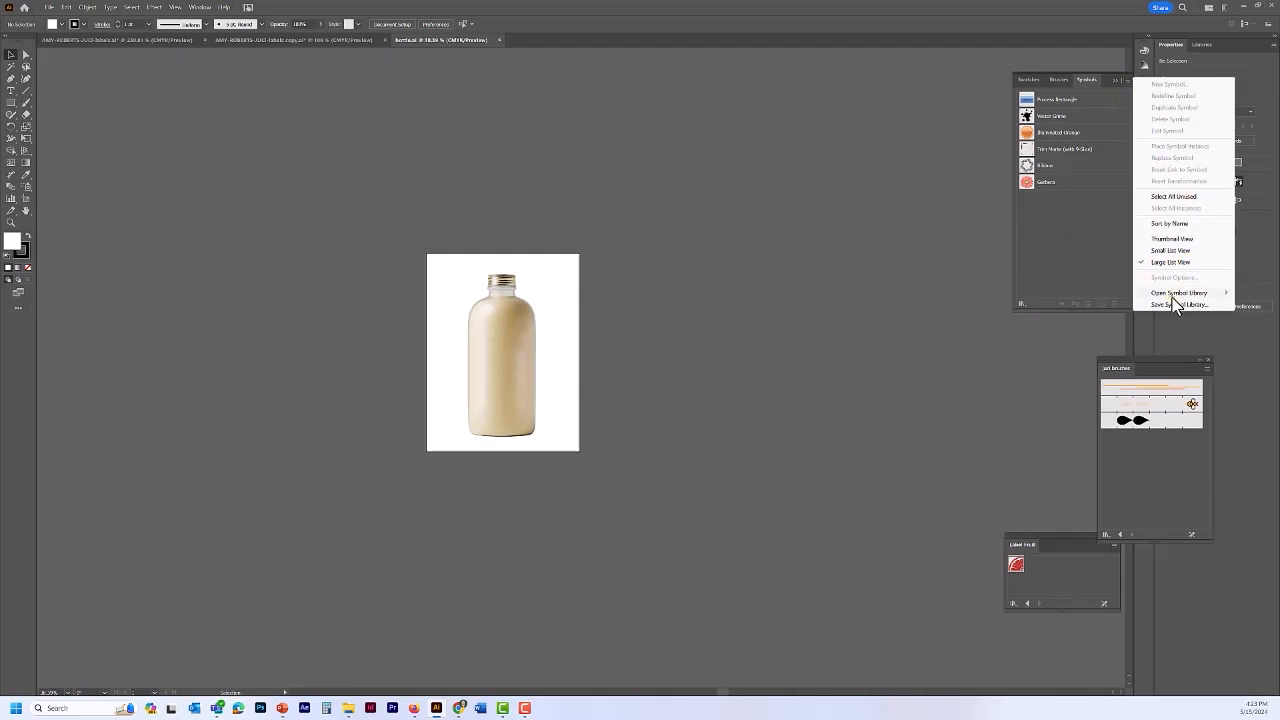
{"action": "mouse_move", "coordinate": [1174, 293]}
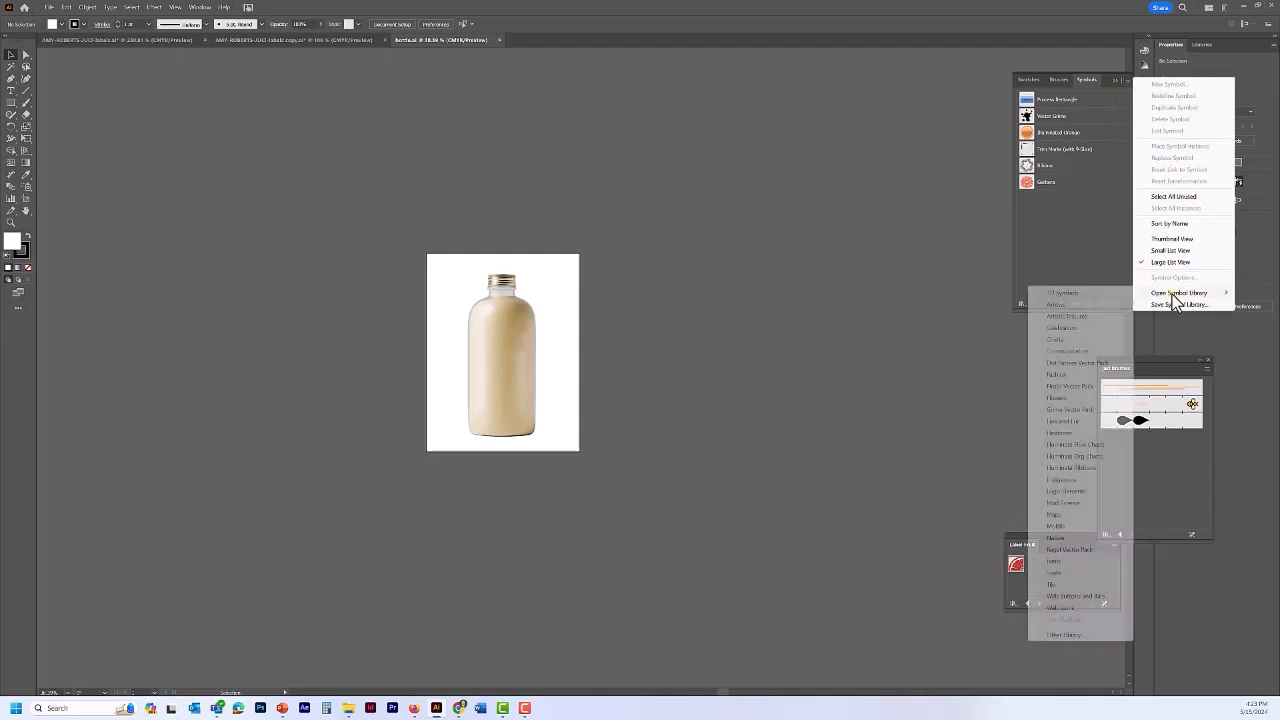
{"action": "left_click", "coordinate": [1060, 635]}
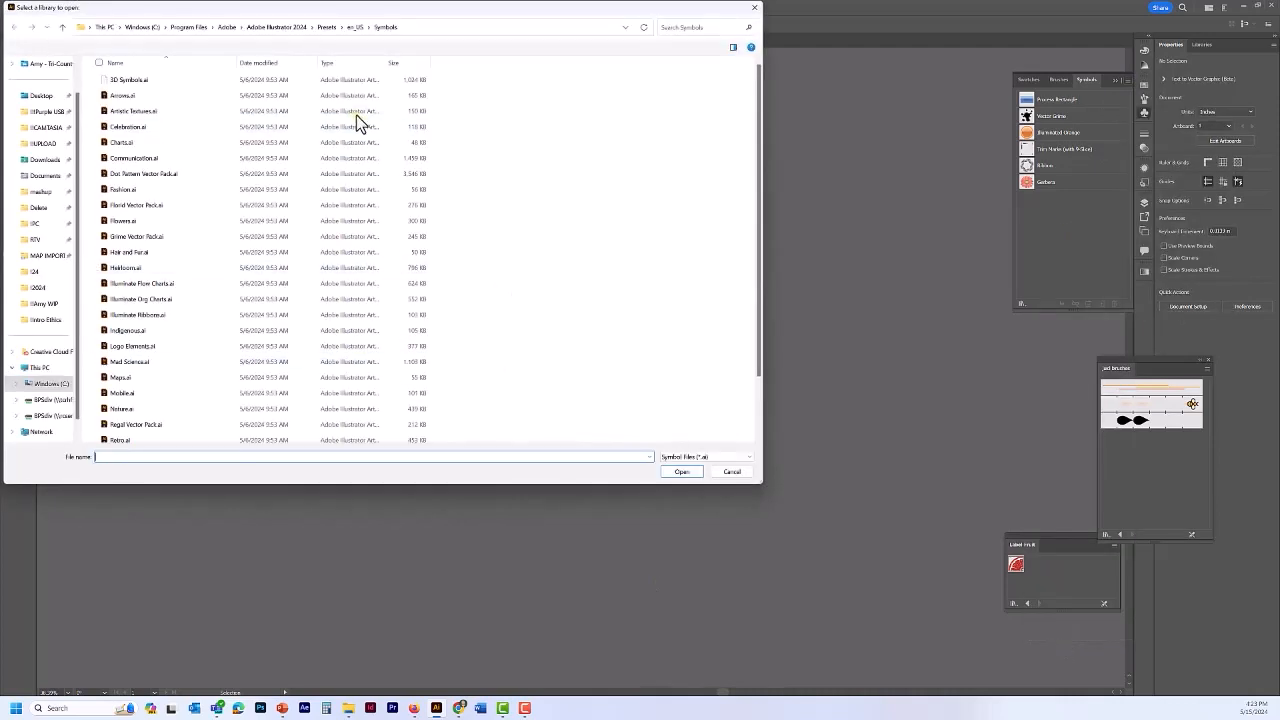
{"action": "left_click", "coordinate": [45, 112]}
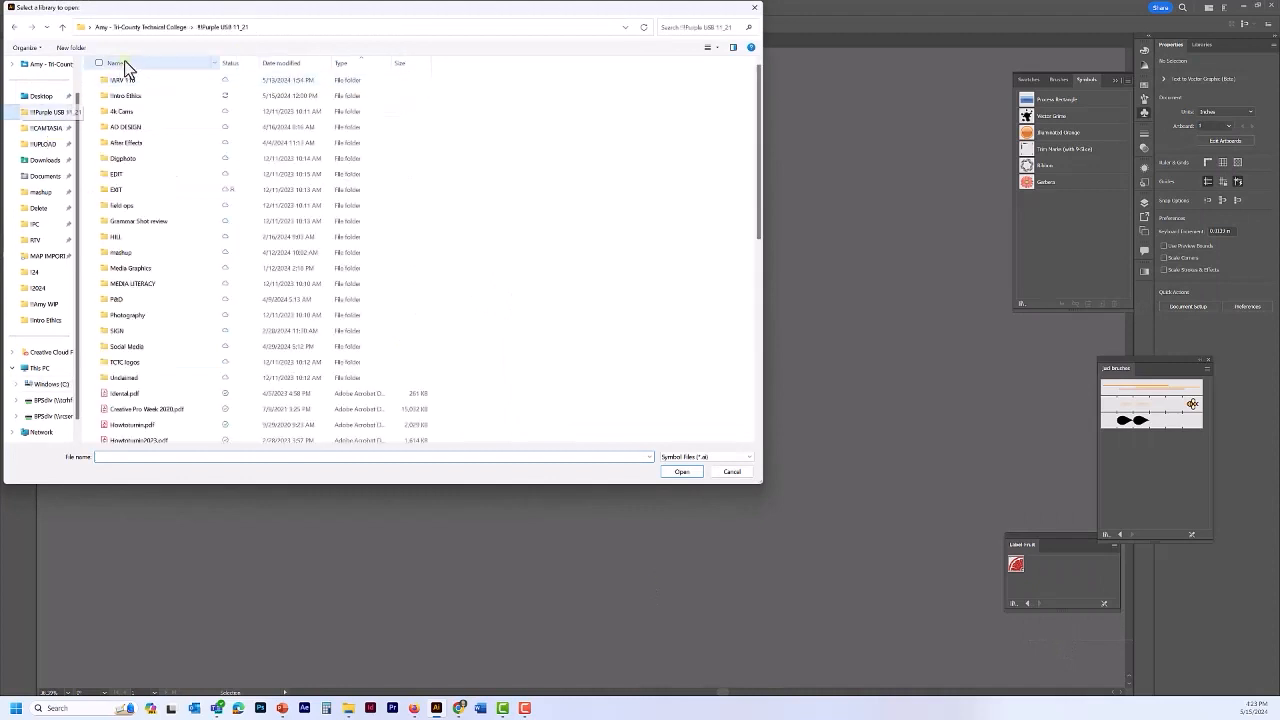
{"action": "double_click", "coordinate": [118, 80]}
{"action": "double_click", "coordinate": [118, 84]}
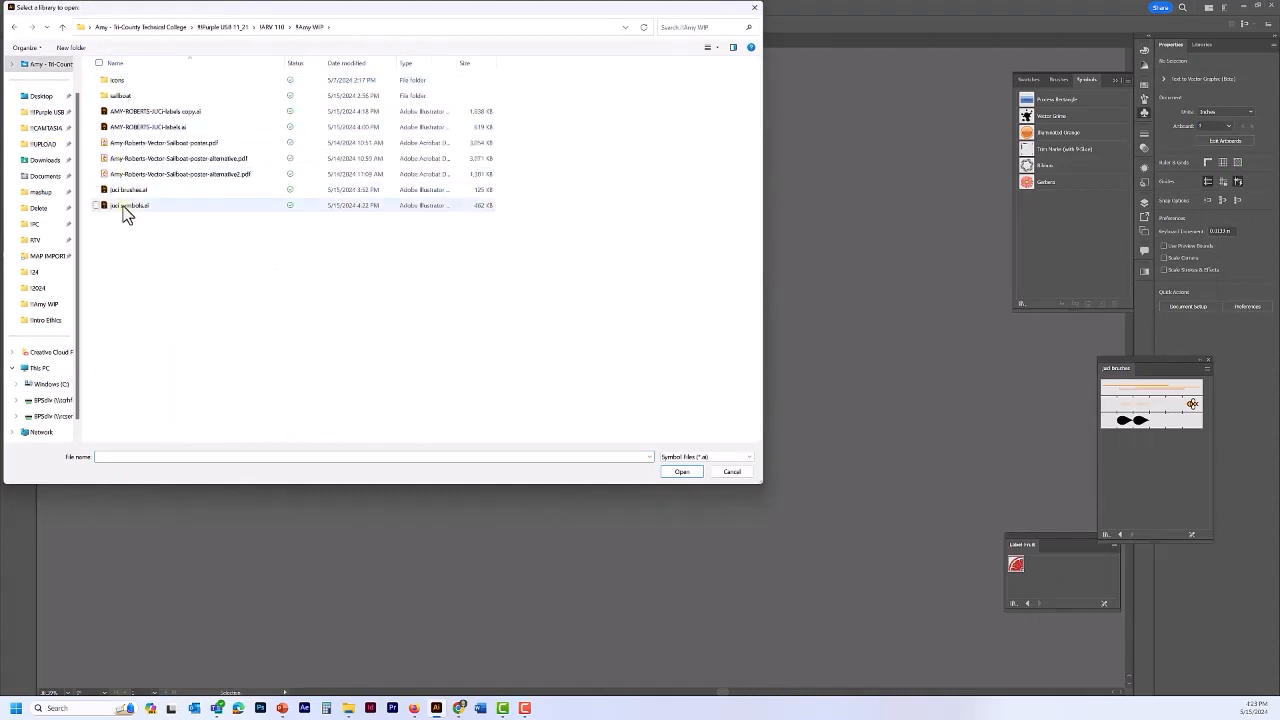
{"action": "left_click", "coordinate": [125, 207]}
{"action": "left_click", "coordinate": [680, 472]}
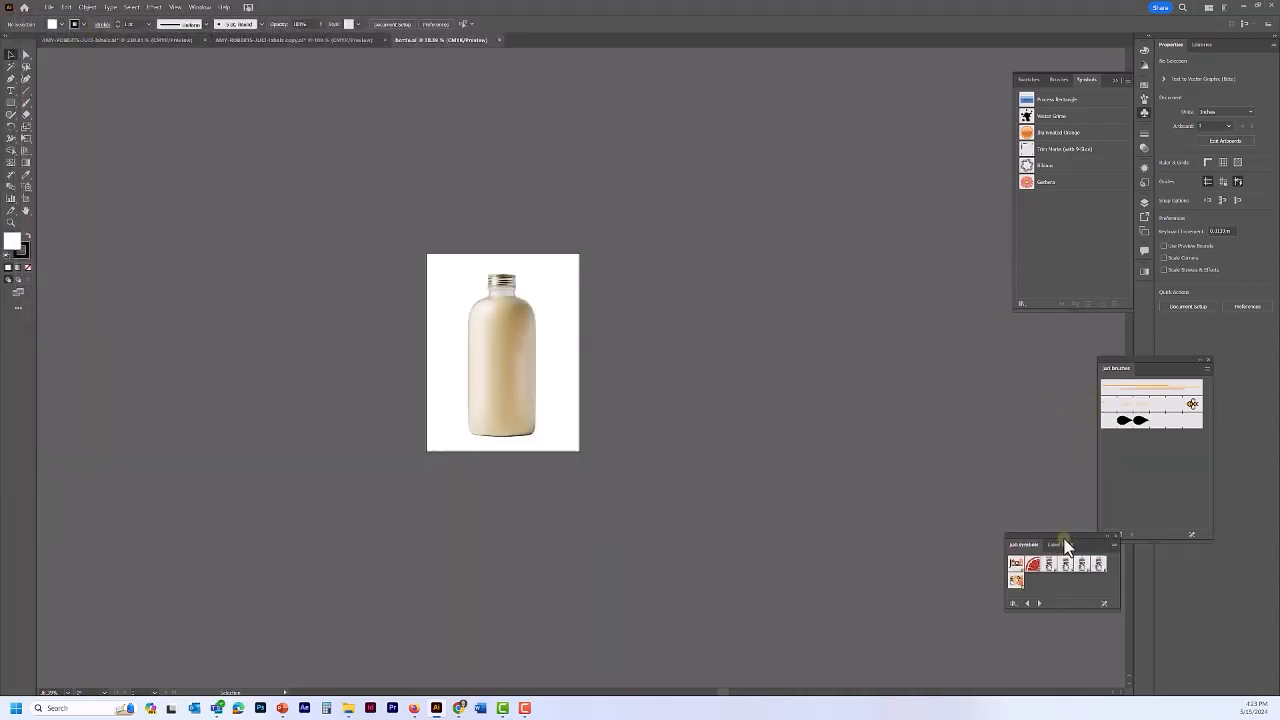
- Enlarge the juci symbols library and place its label done symbol over the bottle
{"action": "left_click_drag", "start_coordinate": [1065, 545], "coordinate": [1032, 355]}
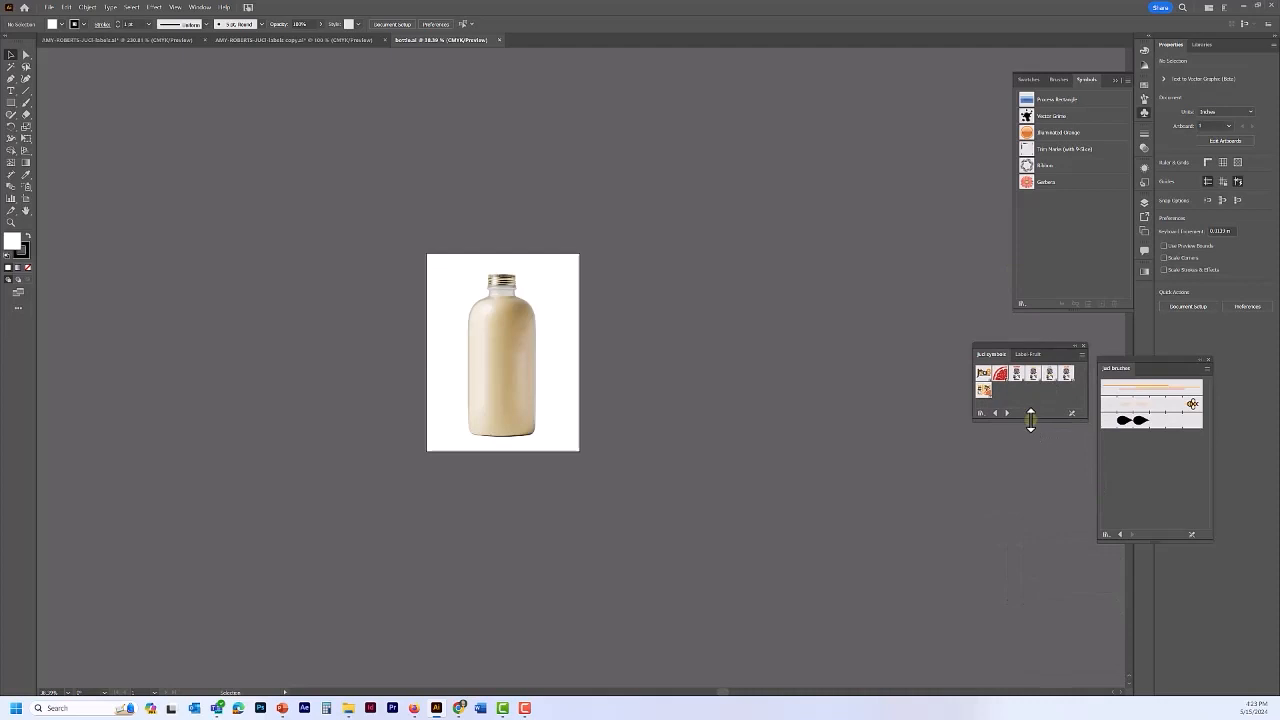
{"action": "left_click_drag", "start_coordinate": [1030, 418], "coordinate": [1032, 553]}
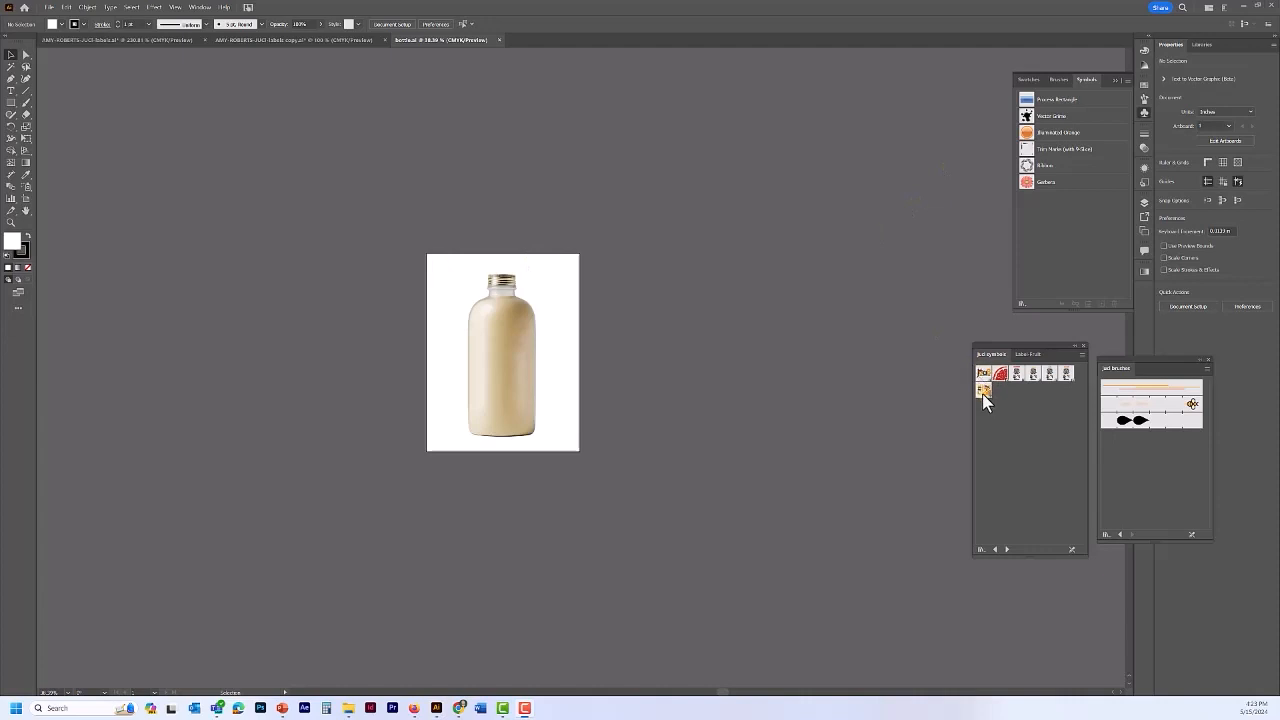
{"action": "left_click_drag", "start_coordinate": [984, 398], "coordinate": [495, 353]}
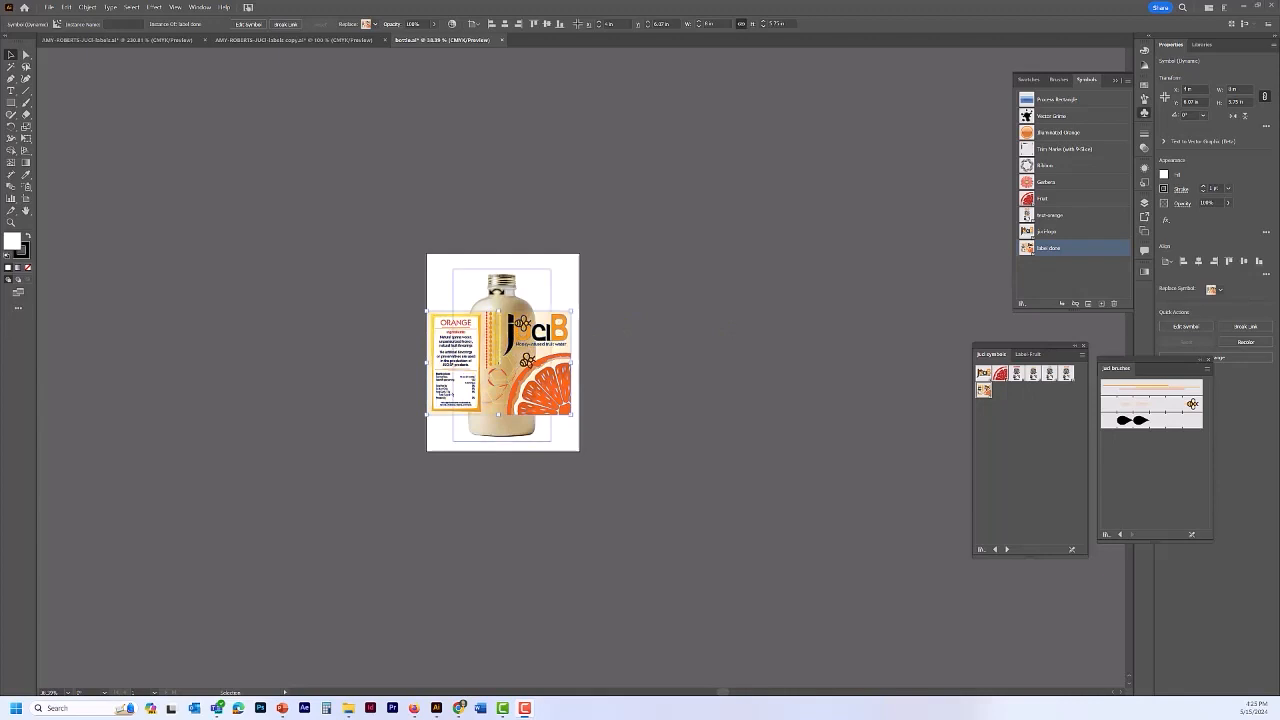
- Install the Mockup (Beta) feature and create a mockup from the selected label symbol and bottle image
{"action": "key", "text": "ctrl+a"}
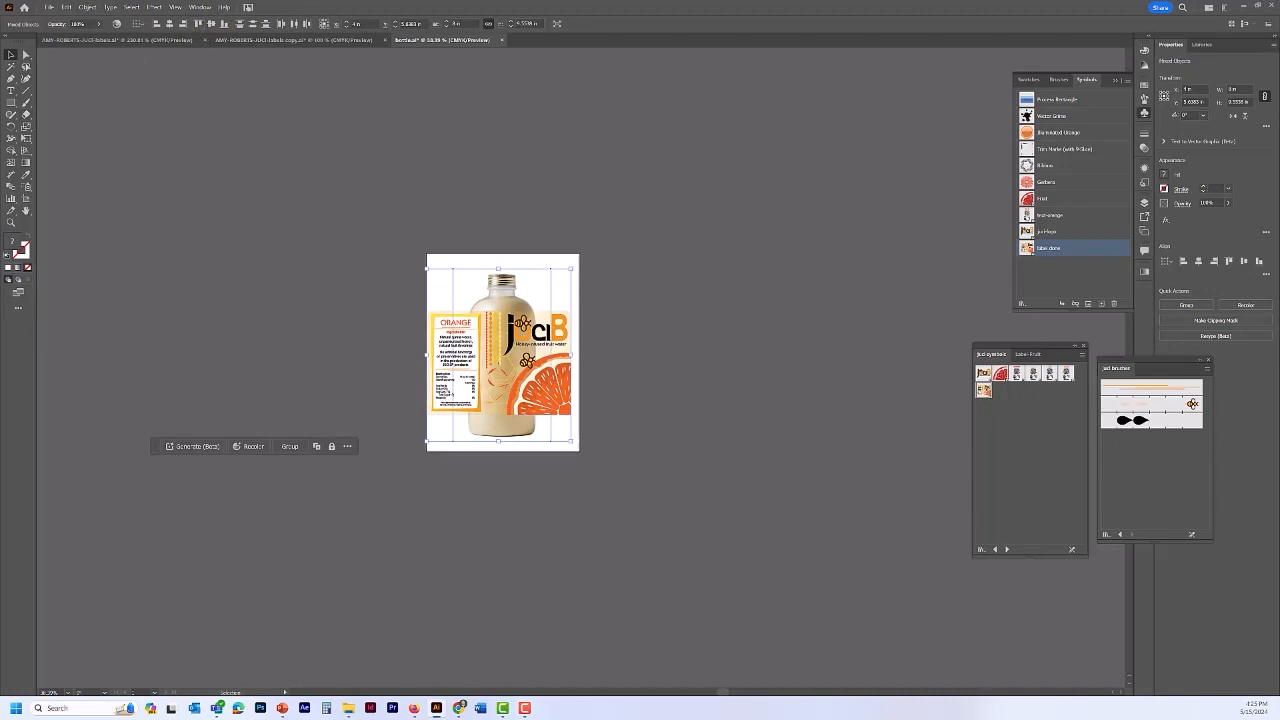
{"action": "left_click", "coordinate": [200, 7]}
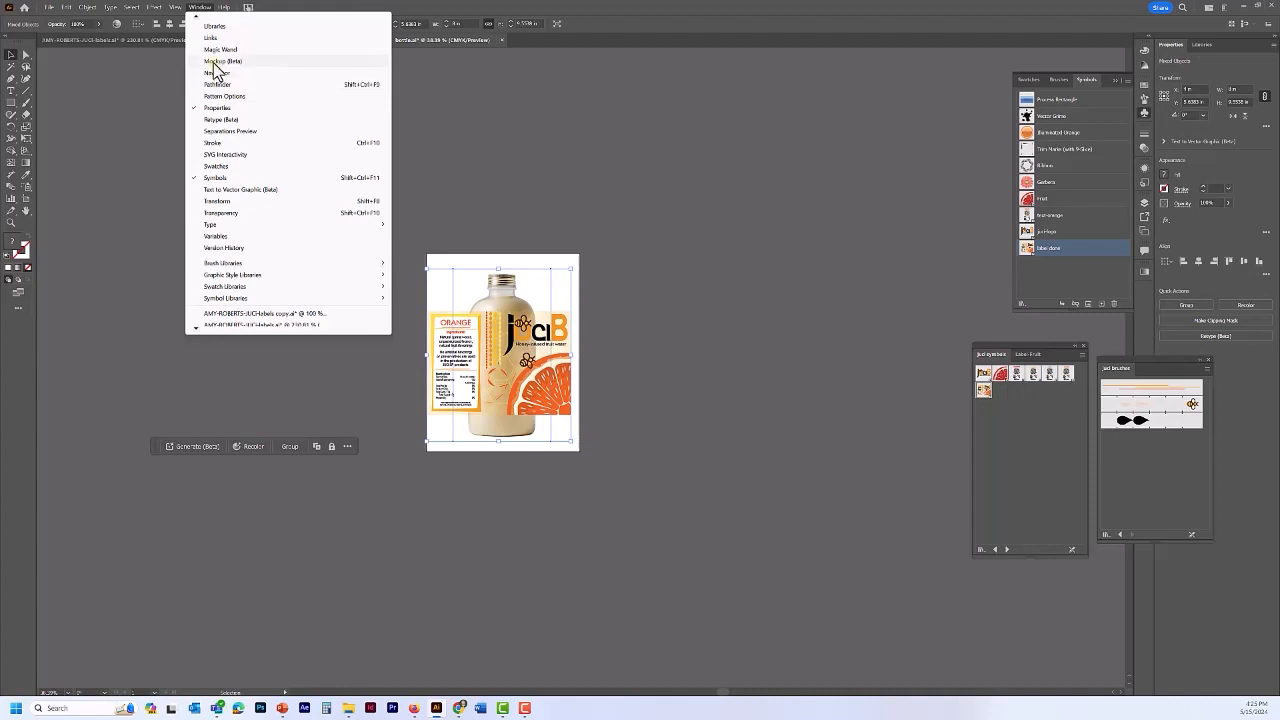
{"action": "left_click", "coordinate": [213, 61]}
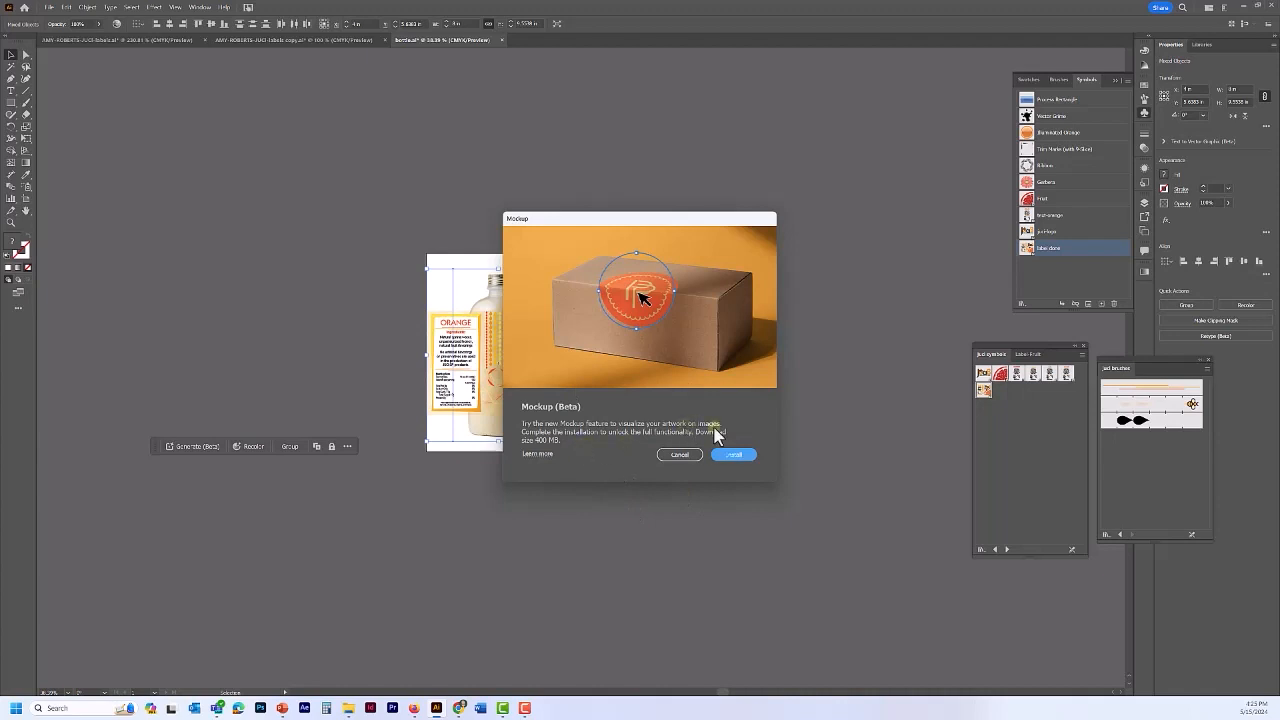
{"action": "left_click", "coordinate": [732, 456]}
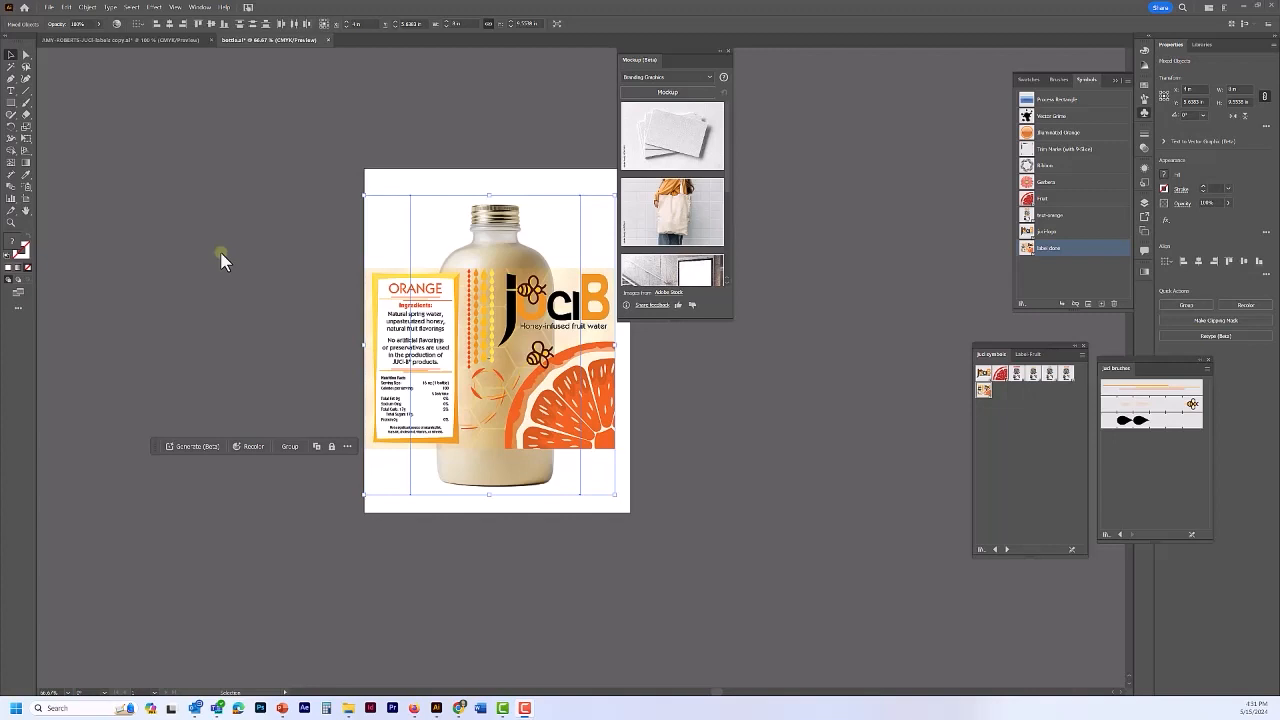
{"action": "left_click", "coordinate": [672, 95]}
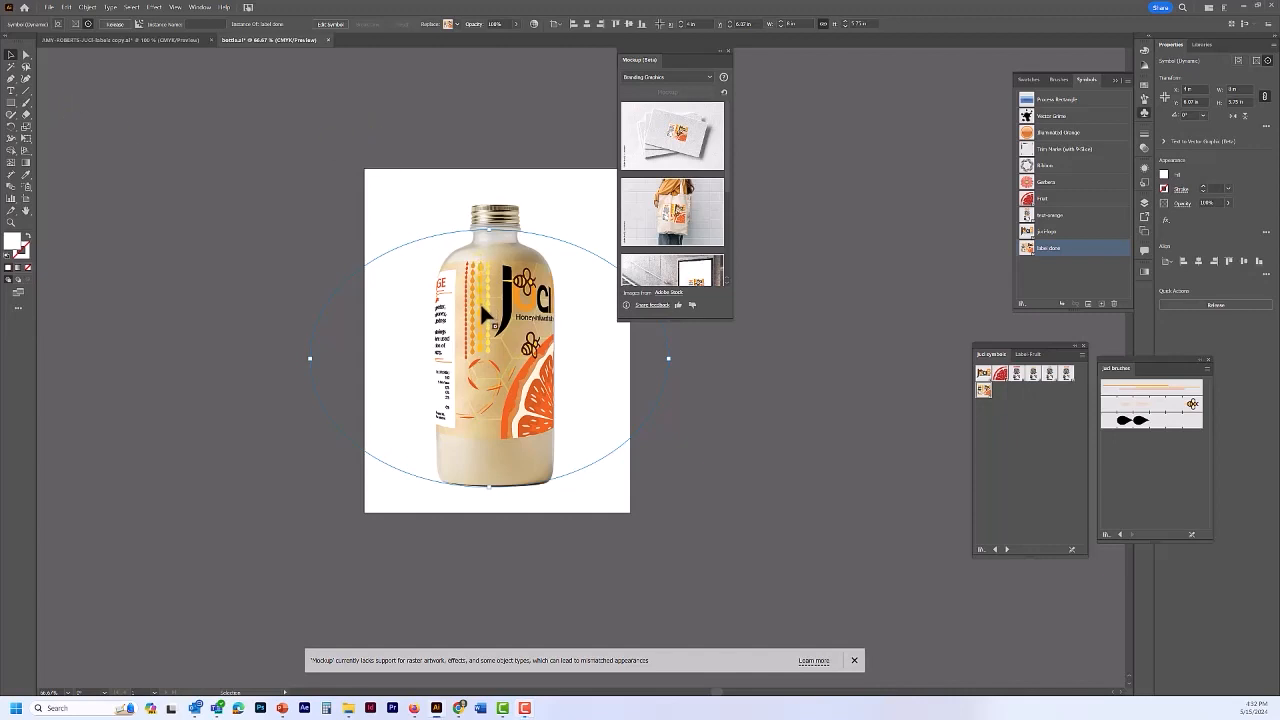
- Shift the wrapped label slightly down the bottle and reduce its width to about 7.9 in
{"action": "left_click_drag", "start_coordinate": [523, 290], "coordinate": [523, 281]}
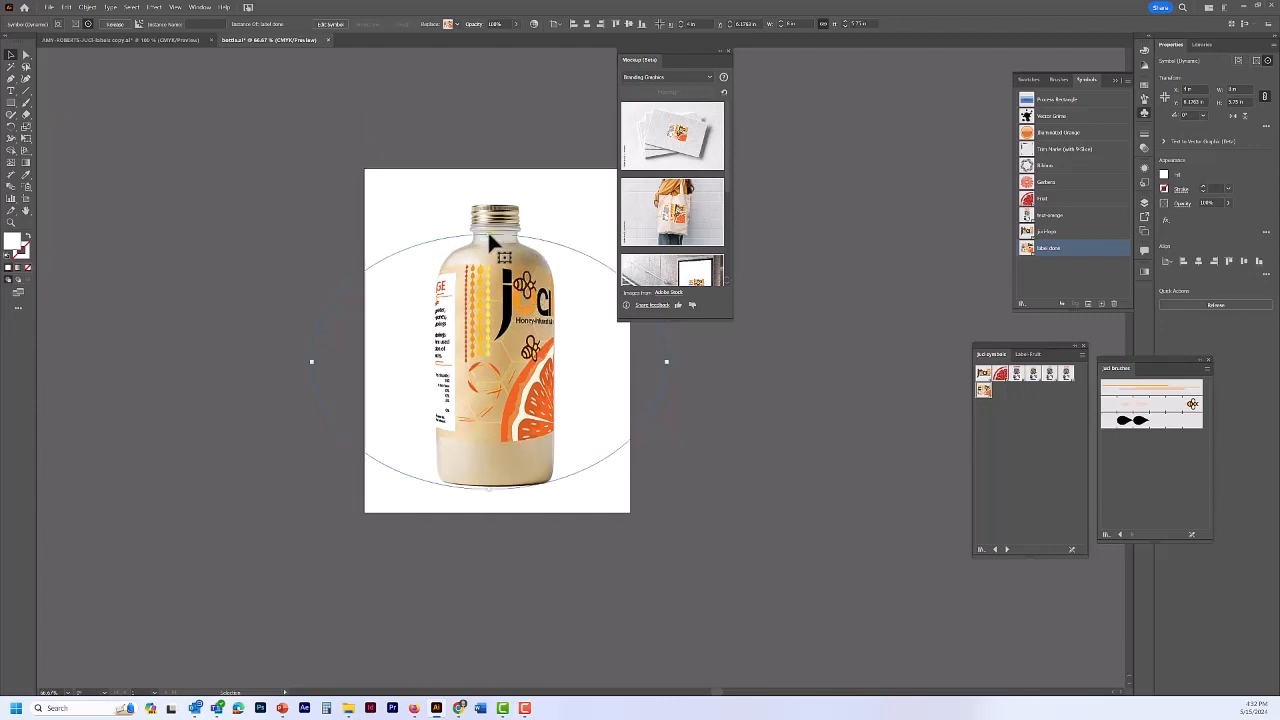
{"action": "left_click_drag", "start_coordinate": [492, 313], "coordinate": [494, 343]}
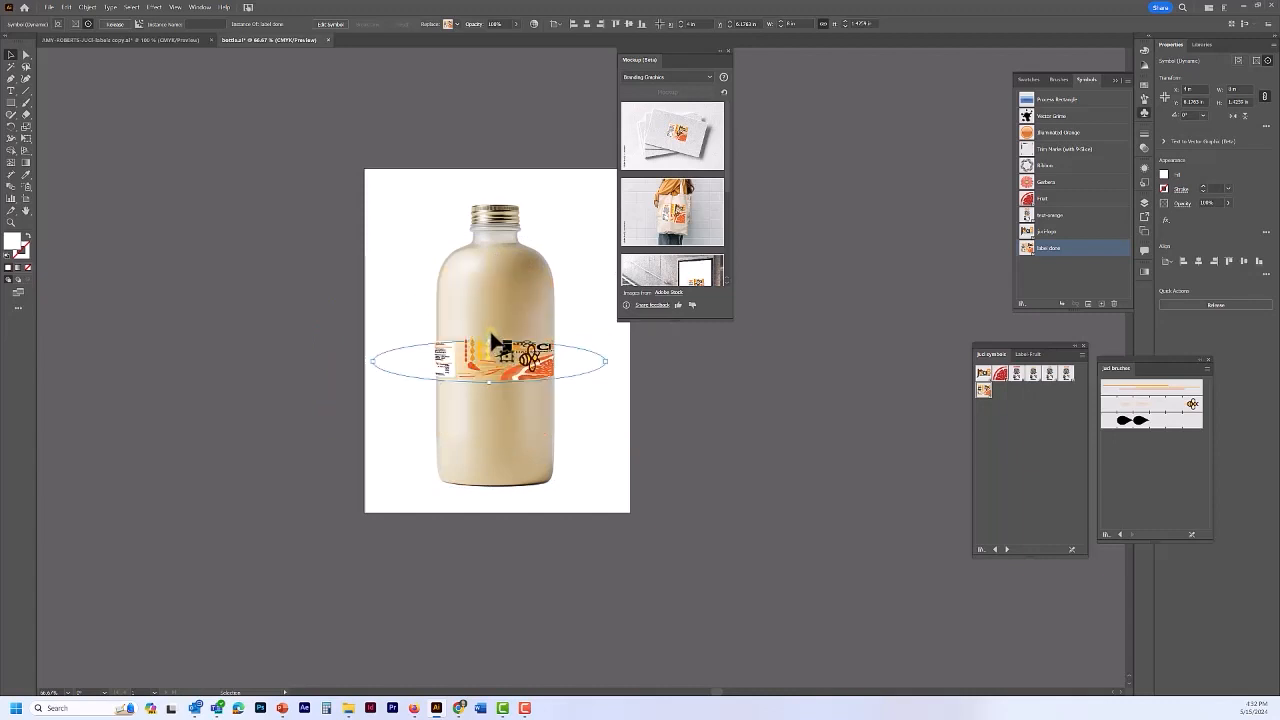
{"action": "key", "text": "ctrl+z"}
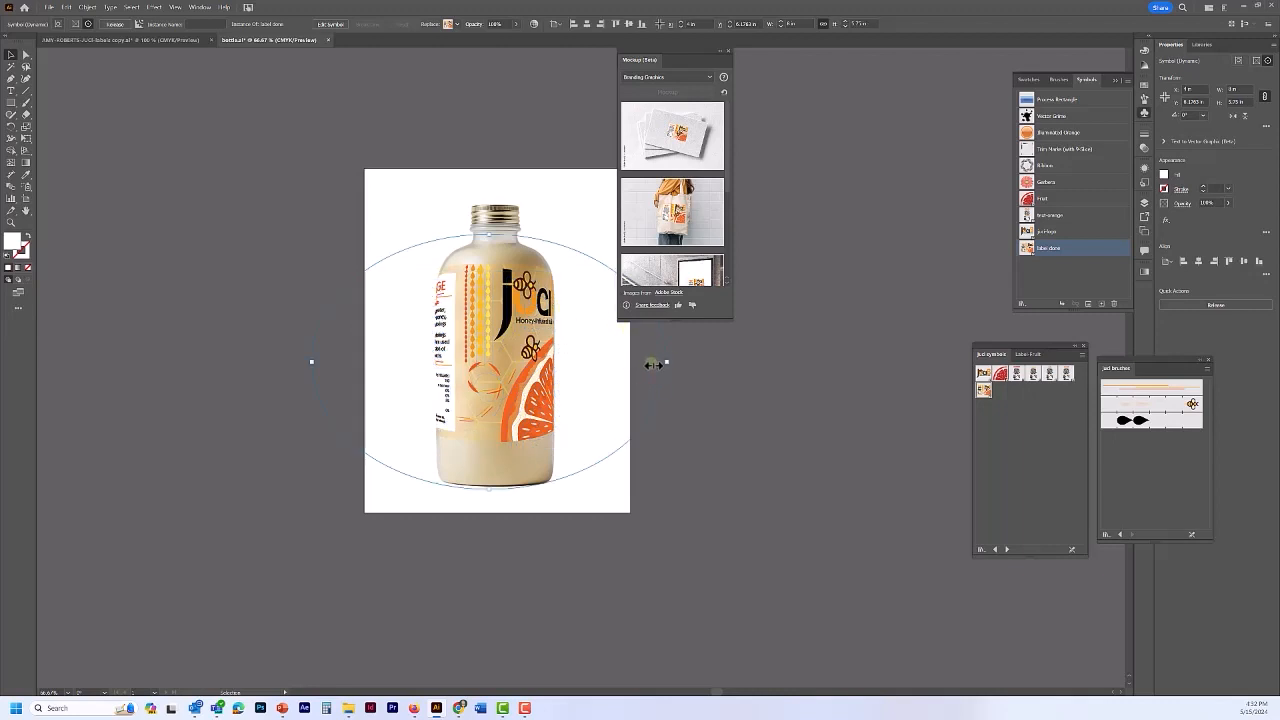
{"action": "left_click_drag", "start_coordinate": [652, 364], "coordinate": [605, 365]}
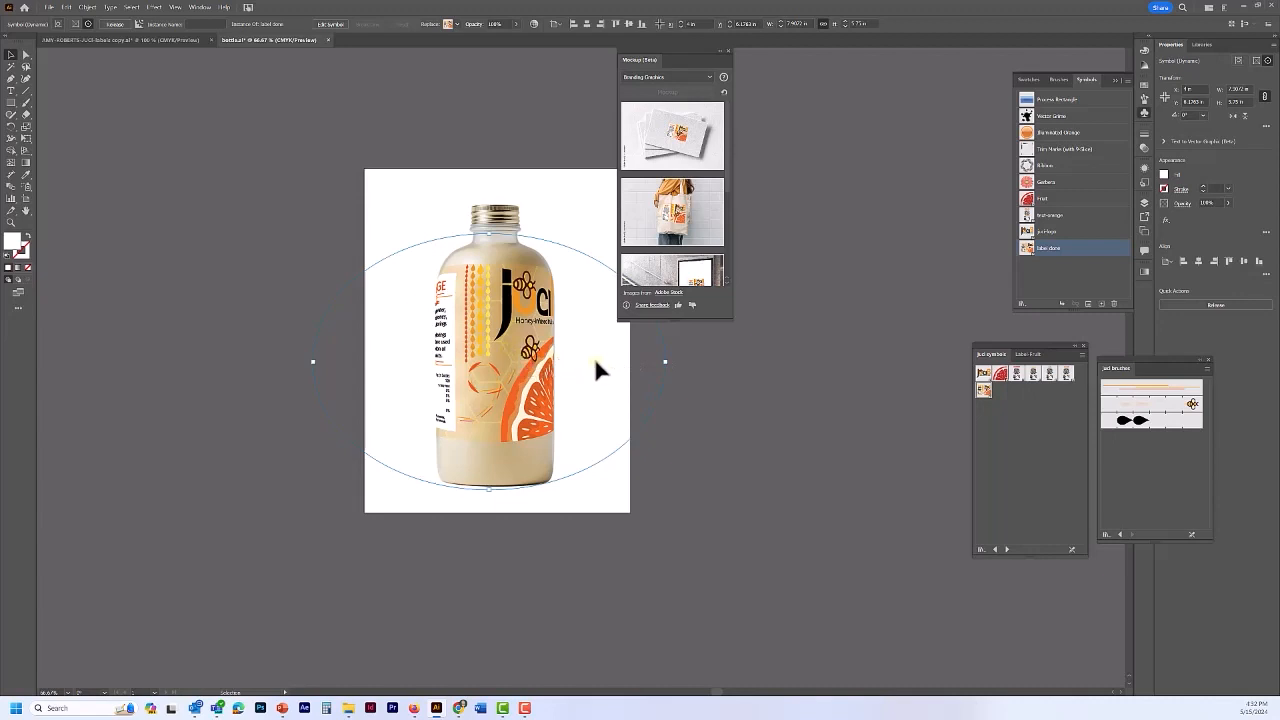
{"action": "left_click", "coordinate": [666, 360]}
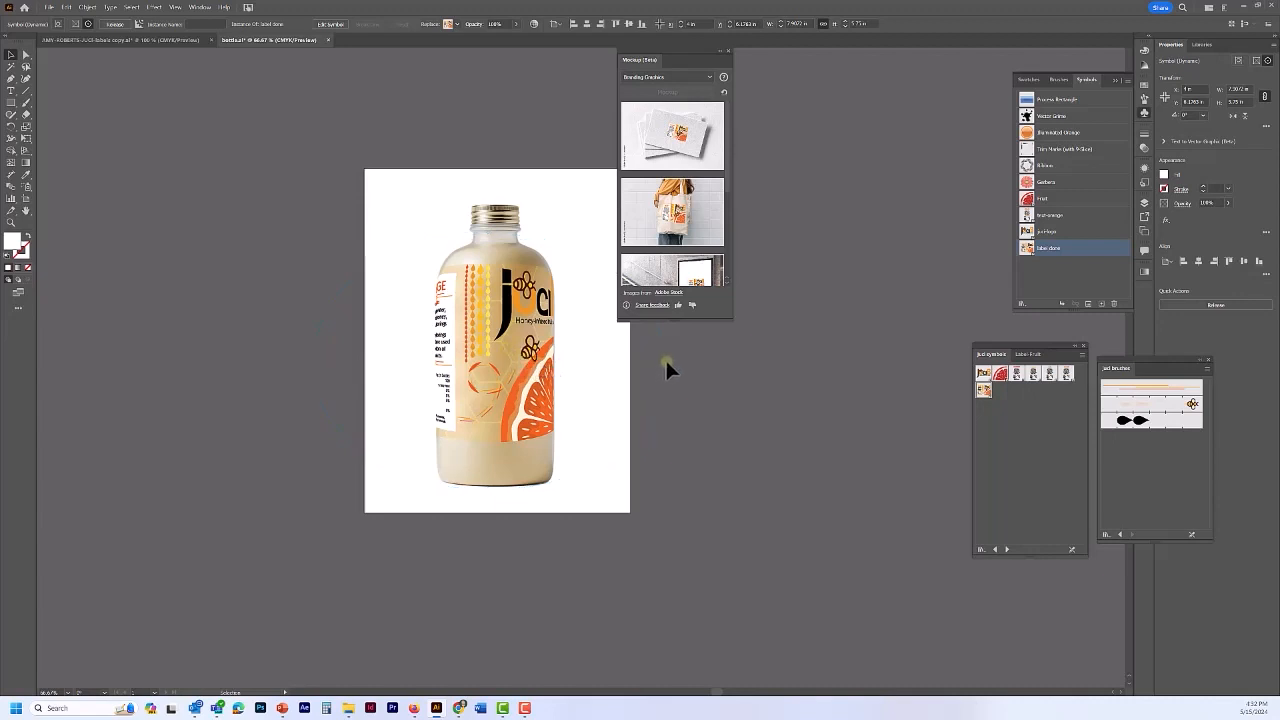
- Try to compress the label horizontally so more of its design fits on the bottle's front
{"action": "left_click", "coordinate": [515, 368]}
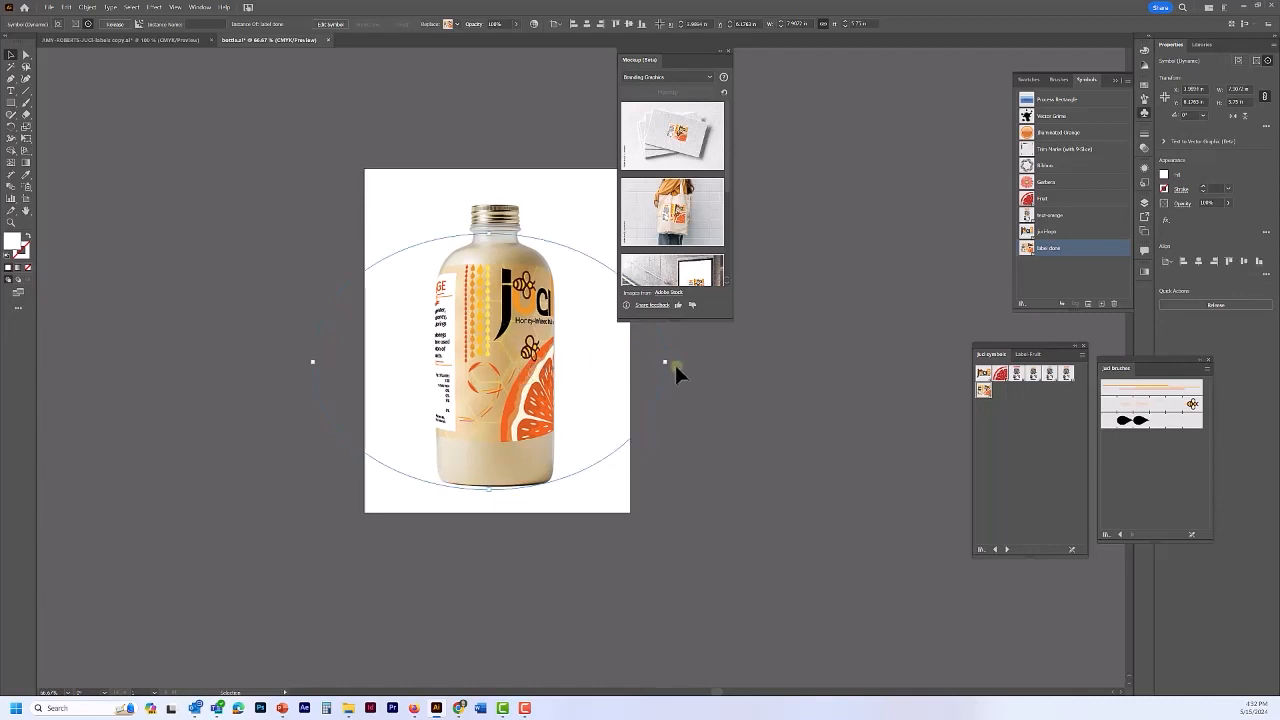
{"action": "left_click", "coordinate": [556, 364]}
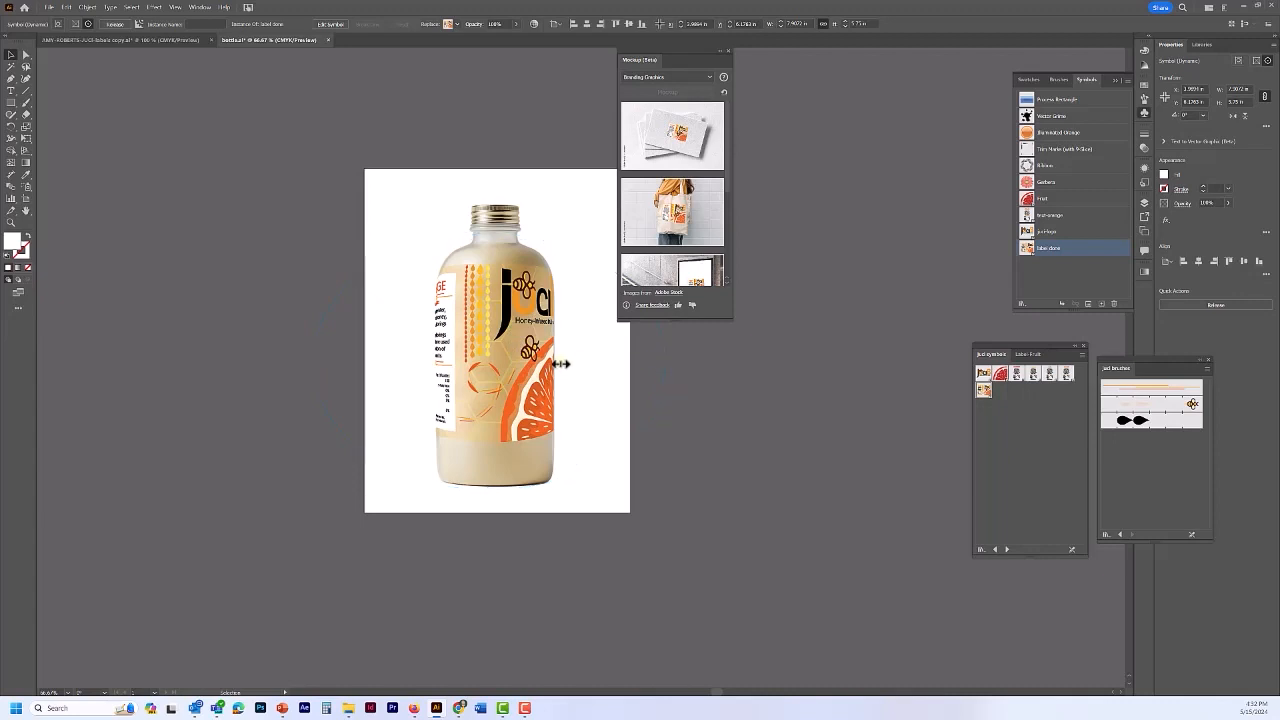
{"action": "left_click", "coordinate": [527, 370]}
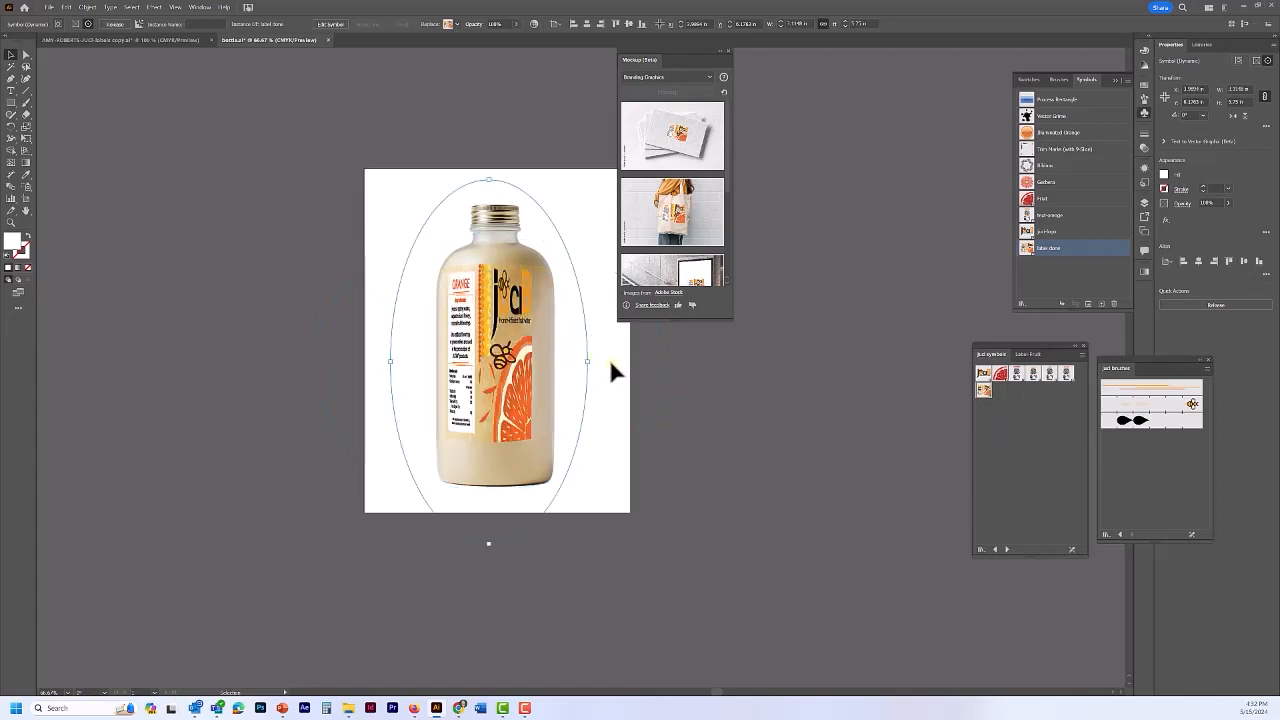
{"action": "key", "text": "ctrl+z"}
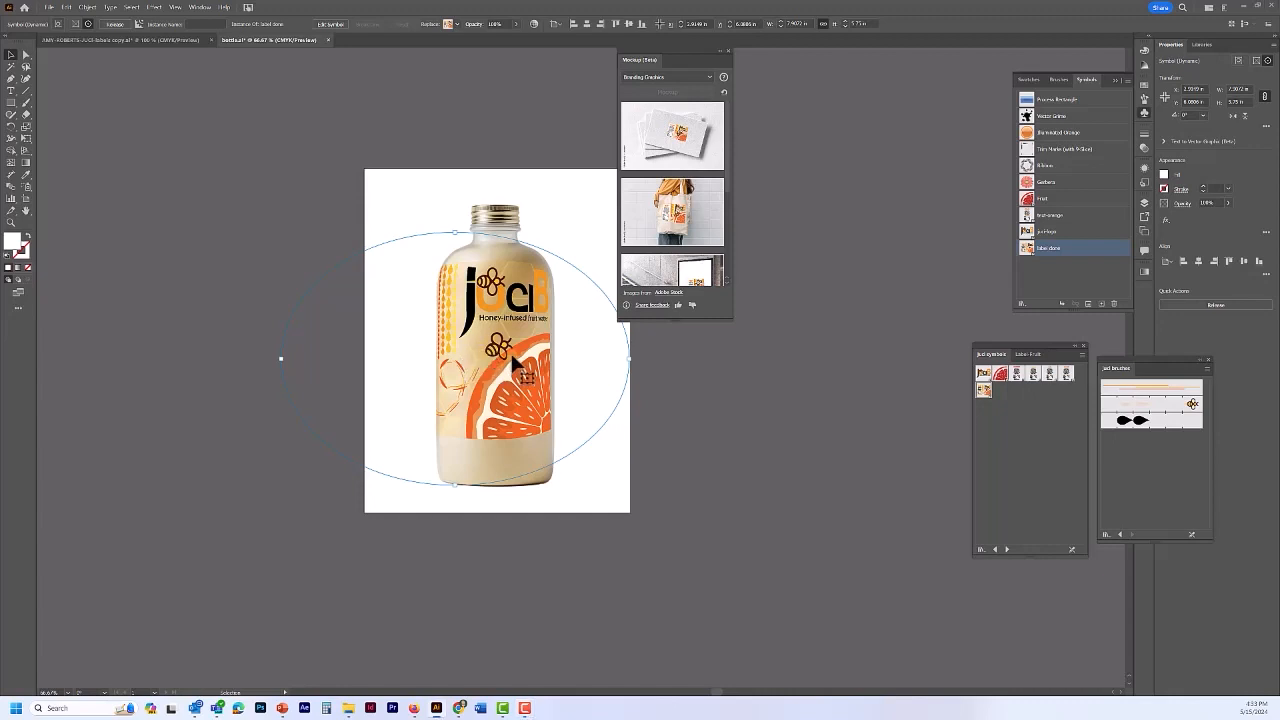
- Slide the label around the bottle to bring the JuciB logo and orange slice to the front, and compare it with the flat labels document
{"action": "key", "text": "ctrl+shift+a"}
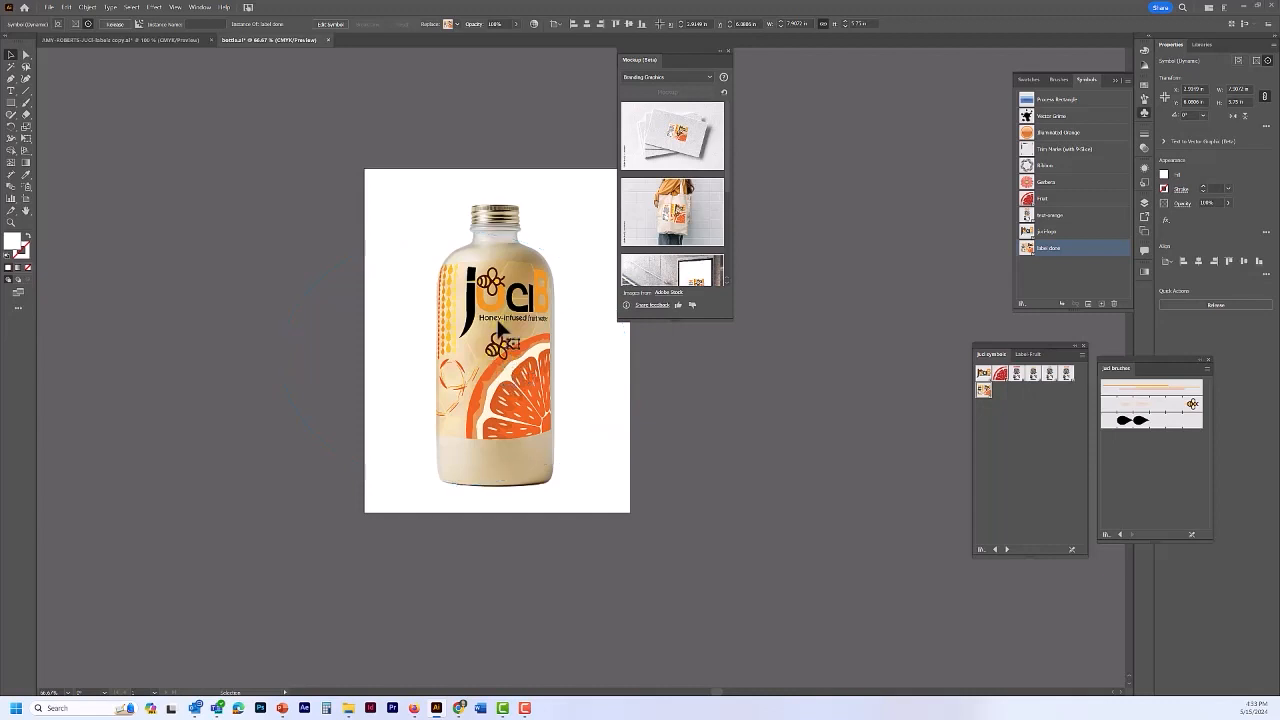
{"action": "left_click", "coordinate": [528, 387]}
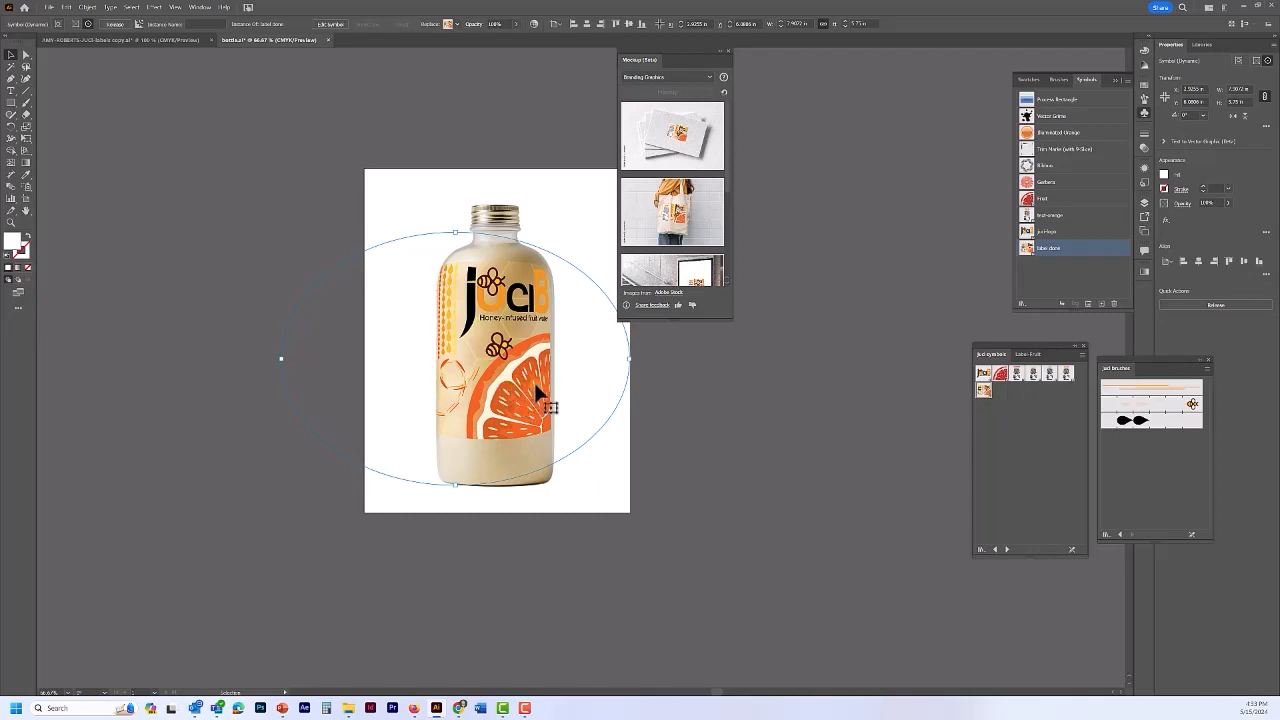
{"action": "key", "text": "ctrl+h"}
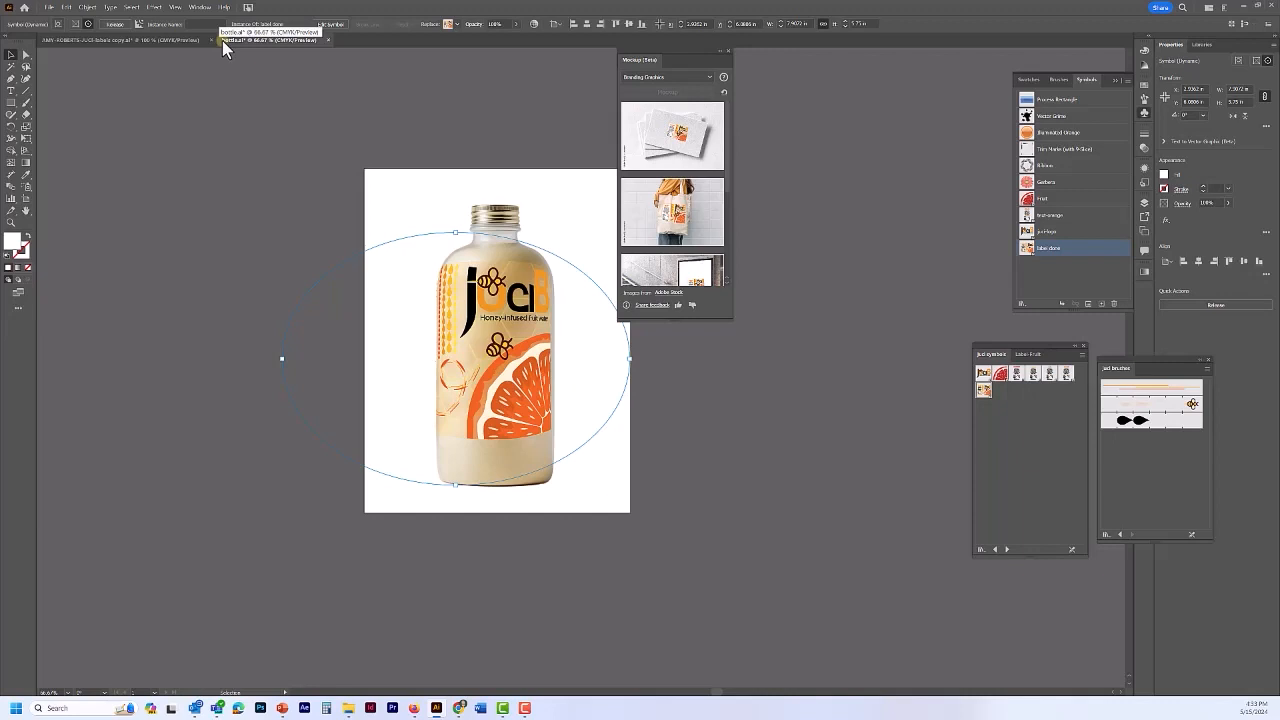
{"action": "left_click", "coordinate": [88, 42]}
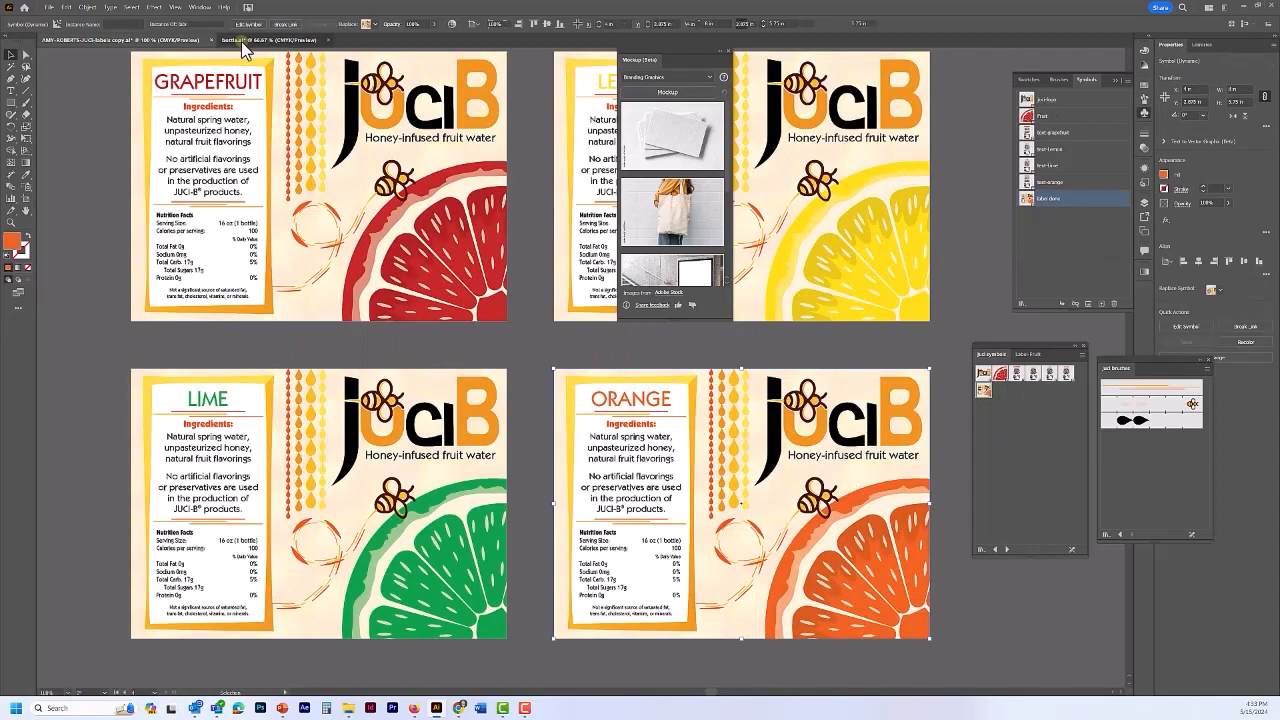
{"action": "left_click", "coordinate": [241, 41]}
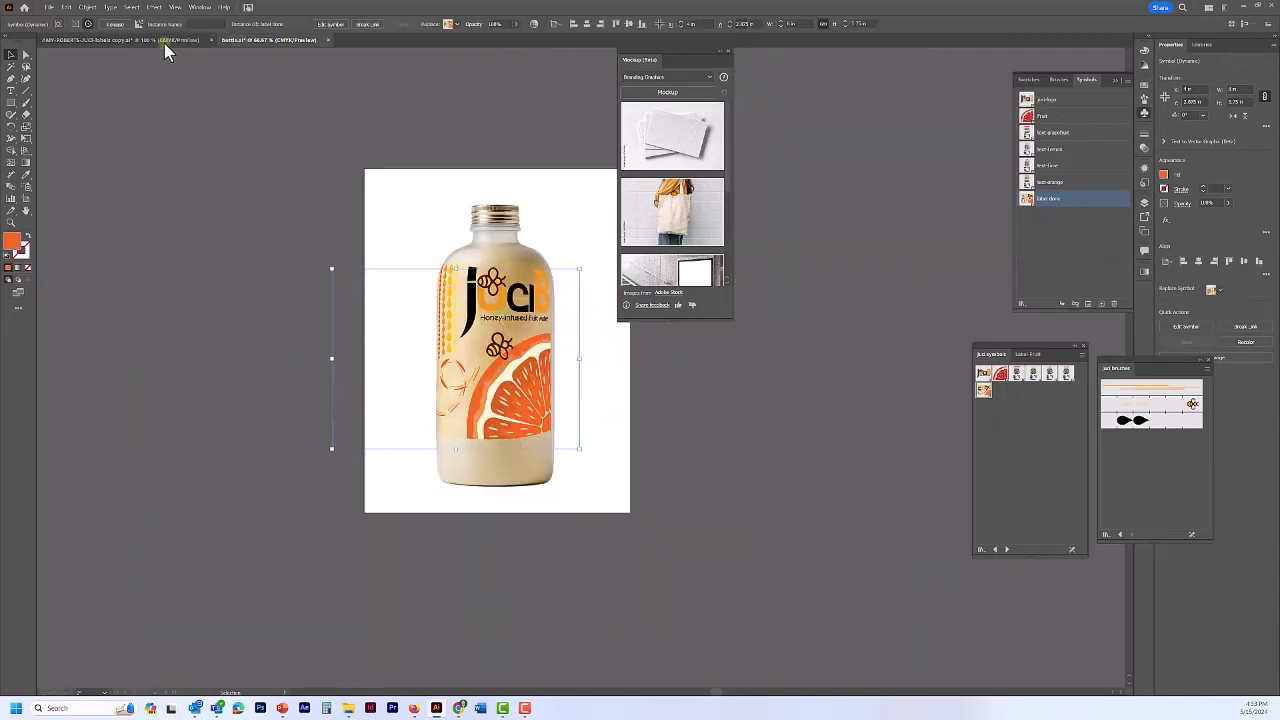